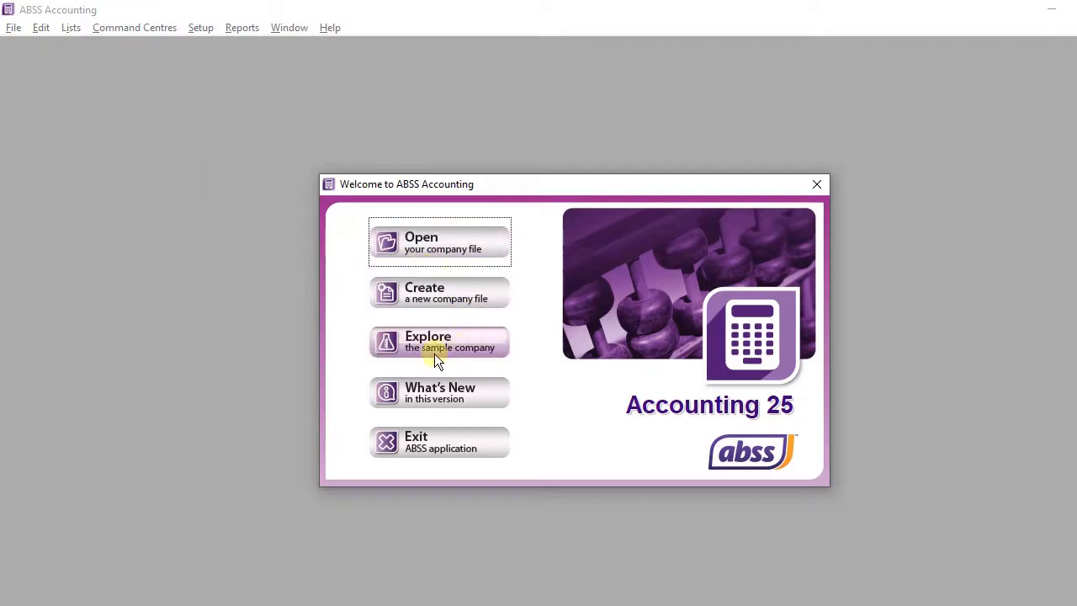
Step: Start a new company file and copy the company name PT JAYATAMA from P2-Soal Praktik.doc into its company information
left_click(442, 290)
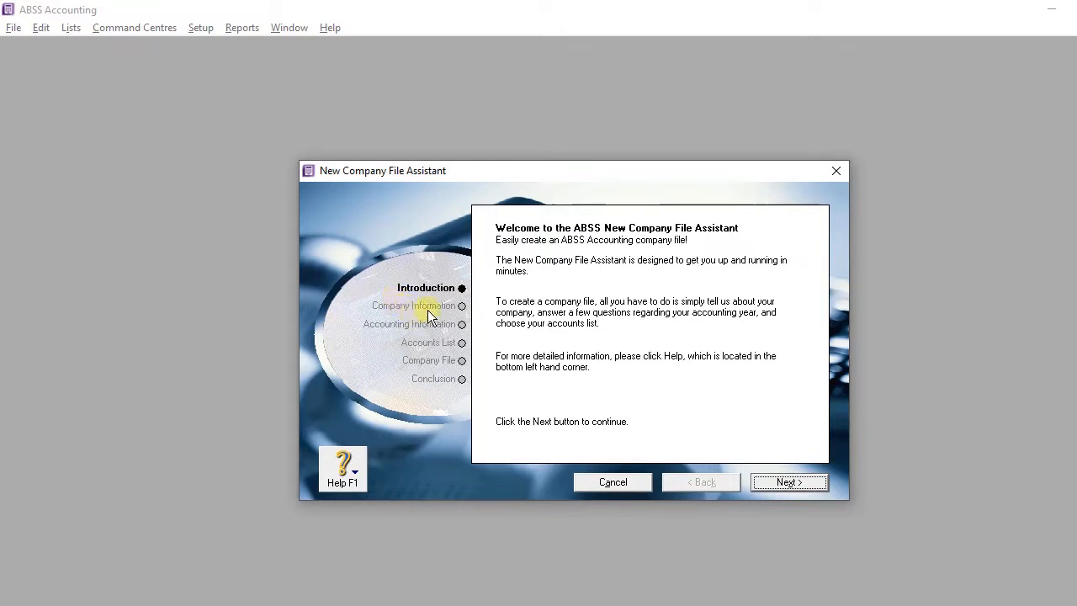
left_click(763, 481)
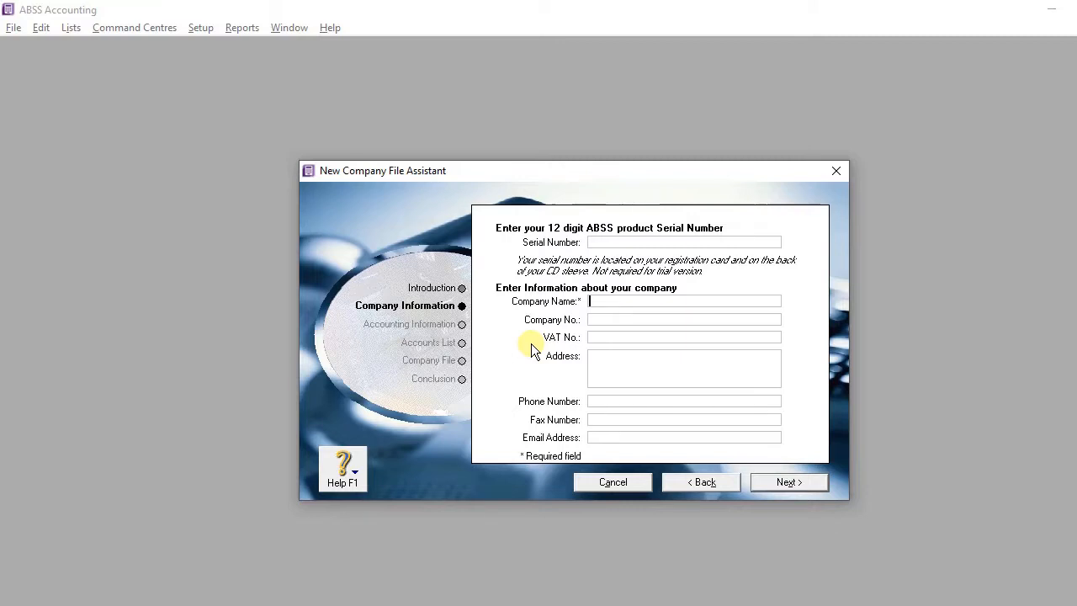
key("alt+Tab")
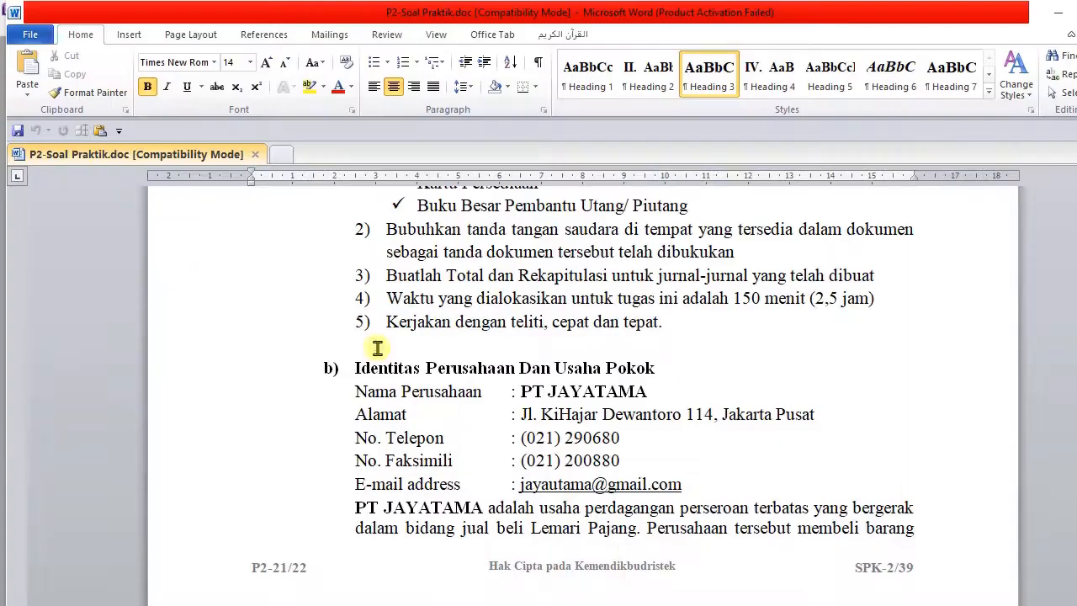
left_click_drag(657, 387, 519, 391)
key("ctrl+c")
key("alt+Tab")
left_click(597, 299)
key("ctrl+v")
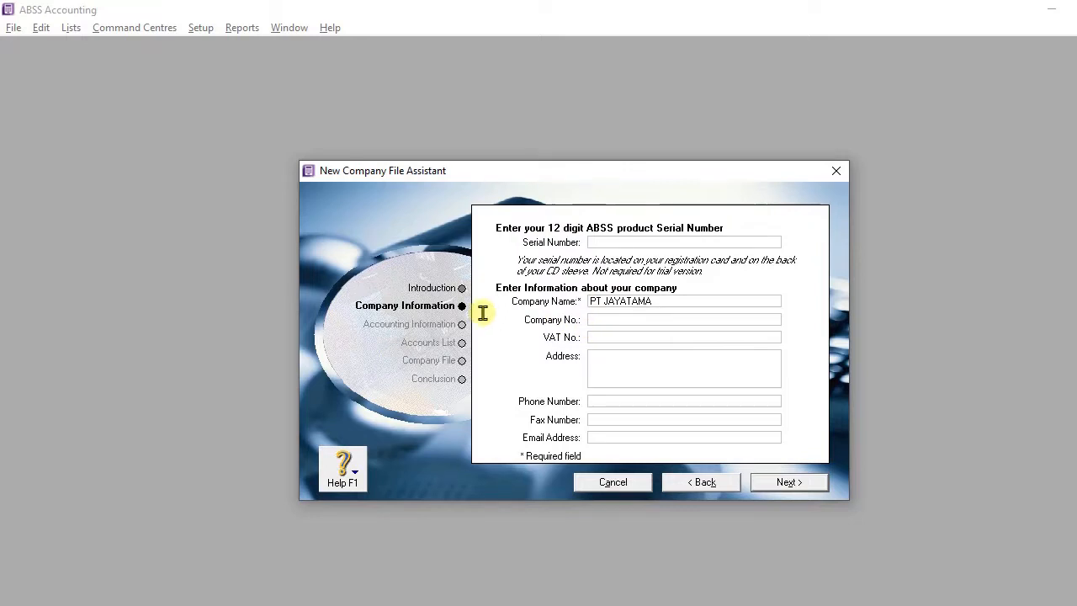
key("alt+Tab")
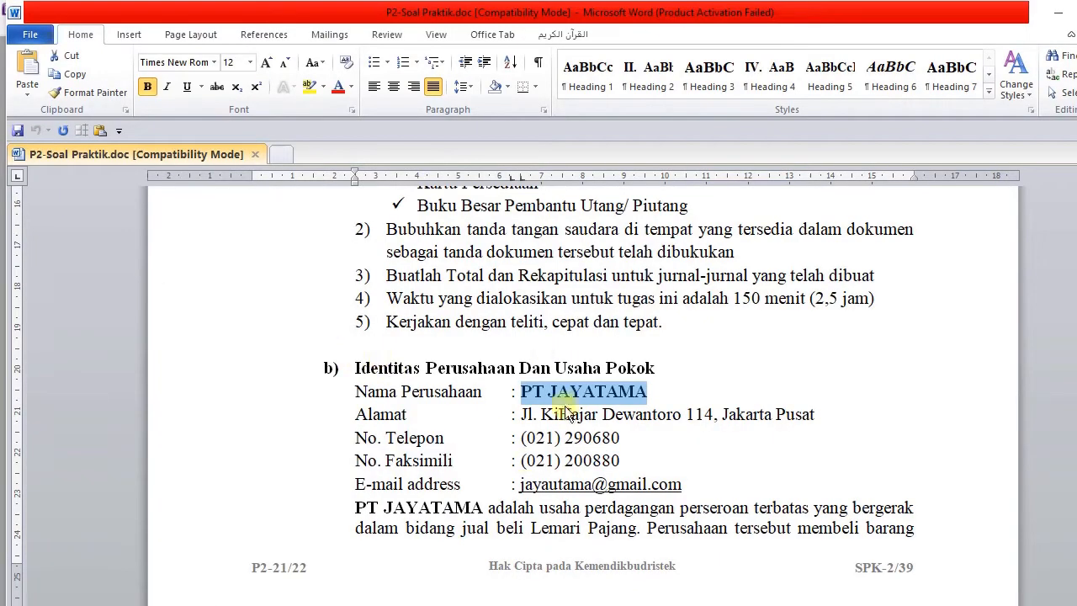
key("alt+Tab")
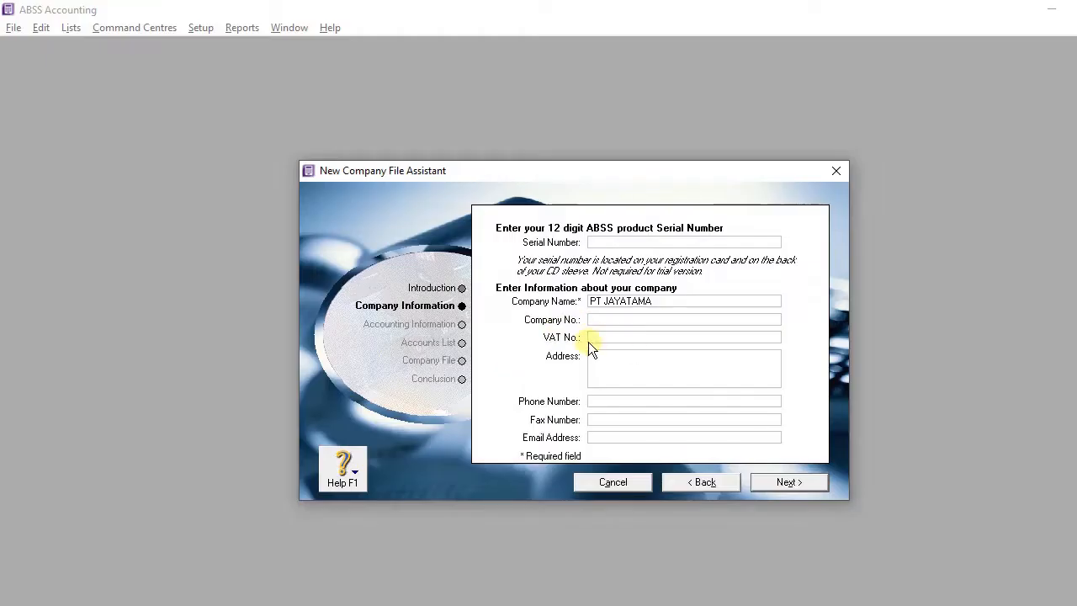
key("alt+Tab")
key("alt+Tab")
key("alt+Tab")
key("alt+Tab")
Step: Copy the company's address from the Word document into the new company file's address field
key("Tab")
key("alt+Tab")
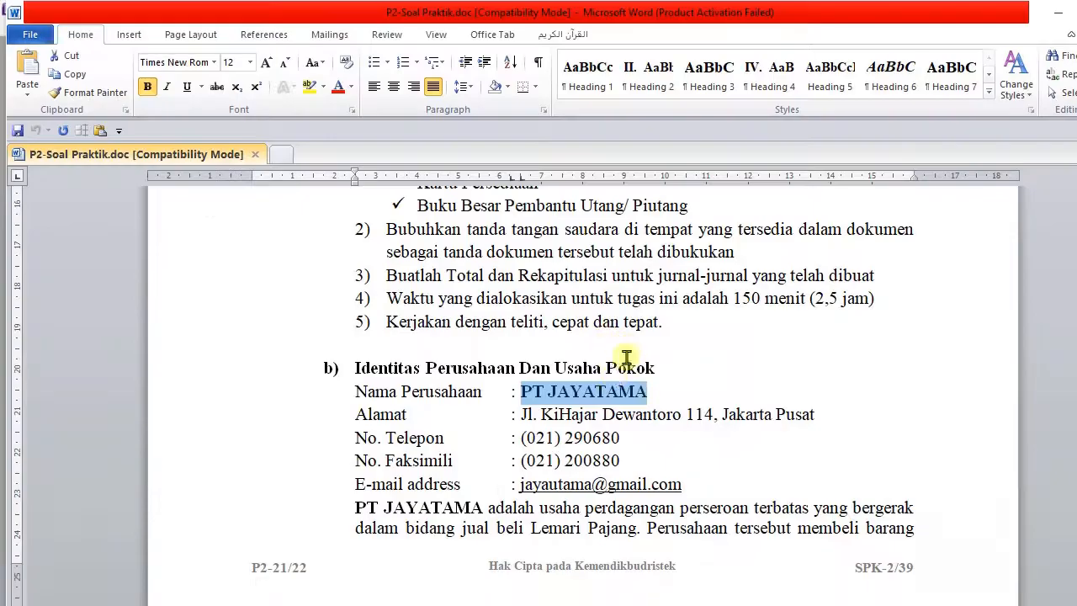
left_click(523, 414)
left_click_drag(523, 414, 816, 421)
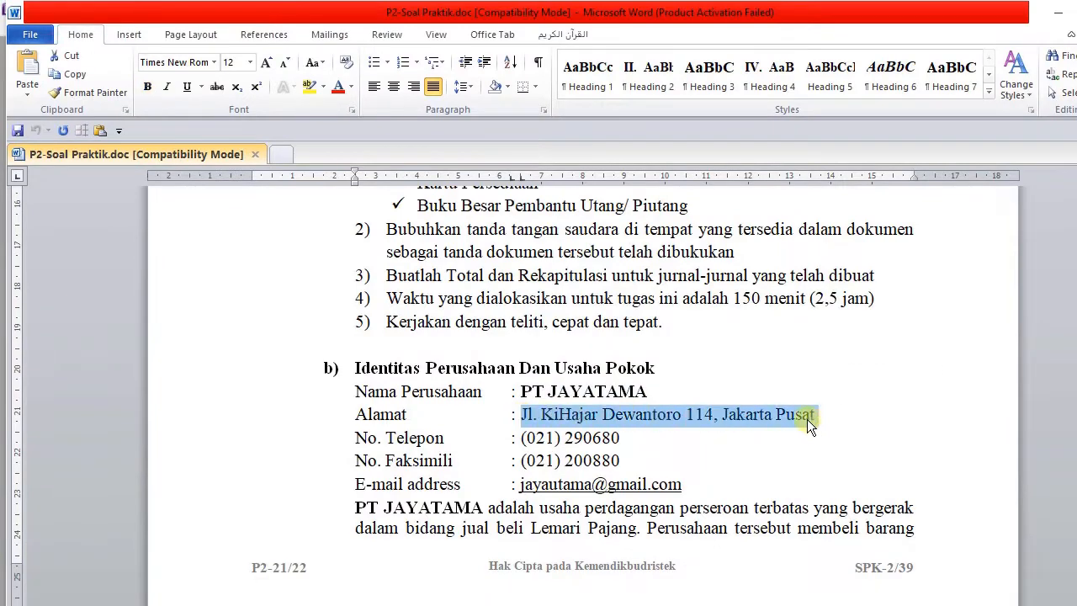
key("alt+Tab")
key("ctrl+v")
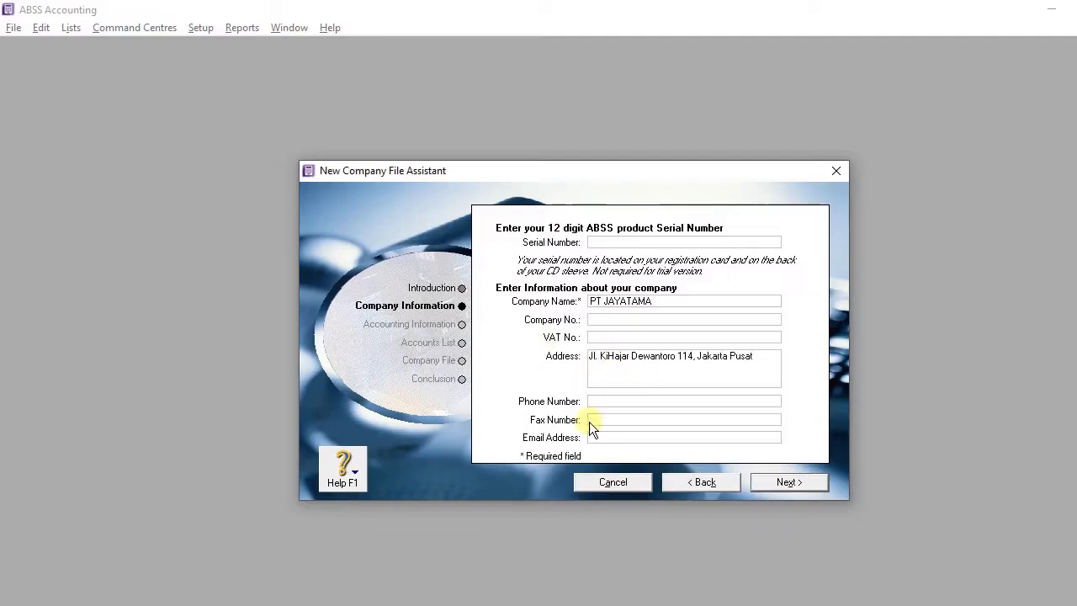
Step: Copy the company's phone number from the Word document into the company information
left_click(611, 401)
key("alt+Tab")
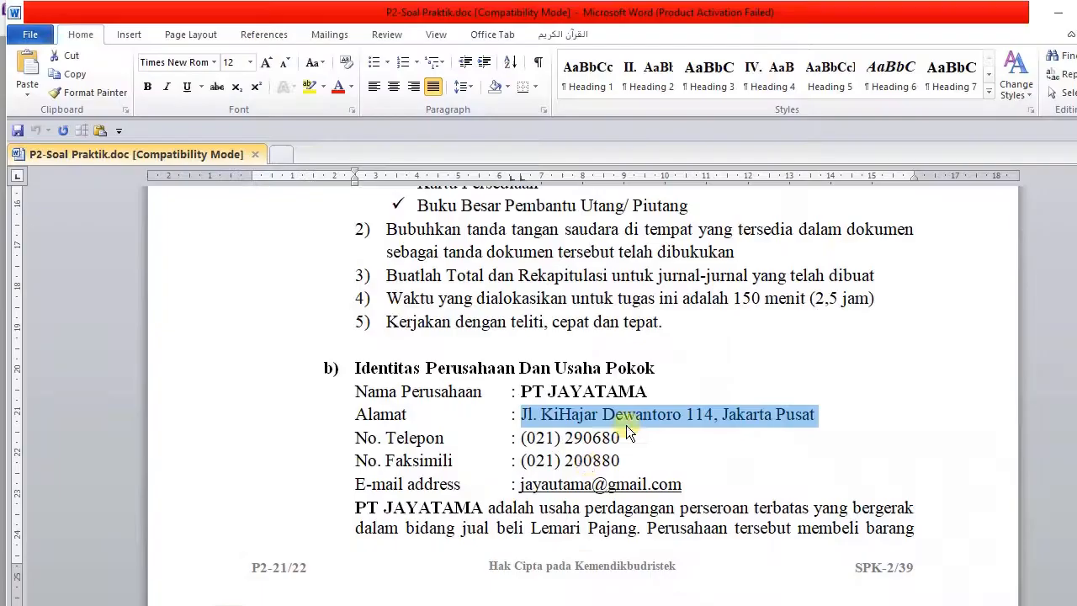
left_click(622, 438)
left_click_drag(628, 439, 522, 441)
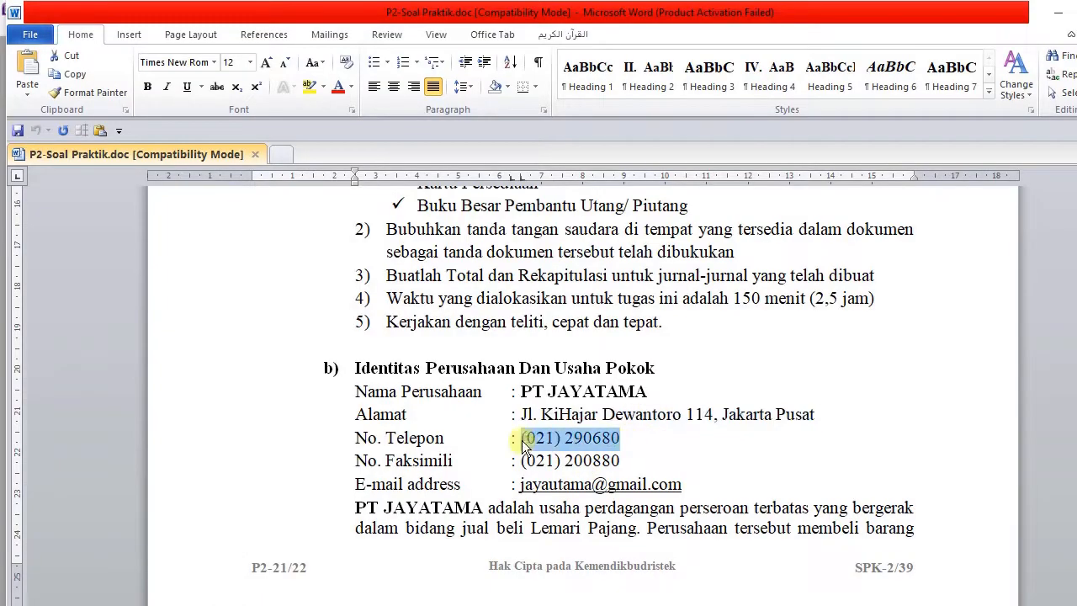
key("alt+Tab")
key("ctrl+v")
Step: Copy the company's fax number from the Word document into the company information
key("alt+Tab")
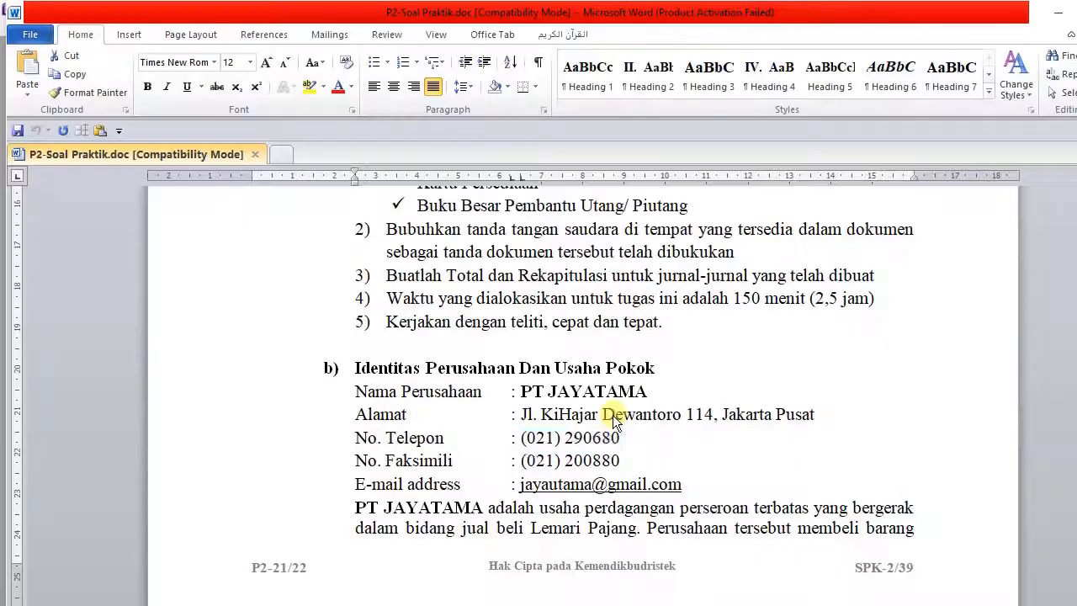
left_click_drag(645, 462, 520, 462)
key("ctrl+c")
key("alt+Tab")
key("ctrl+v")
Step: Copy the company's e-mail address from the Word document into the company information and continue to the accounting year settings
key("alt+Tab")
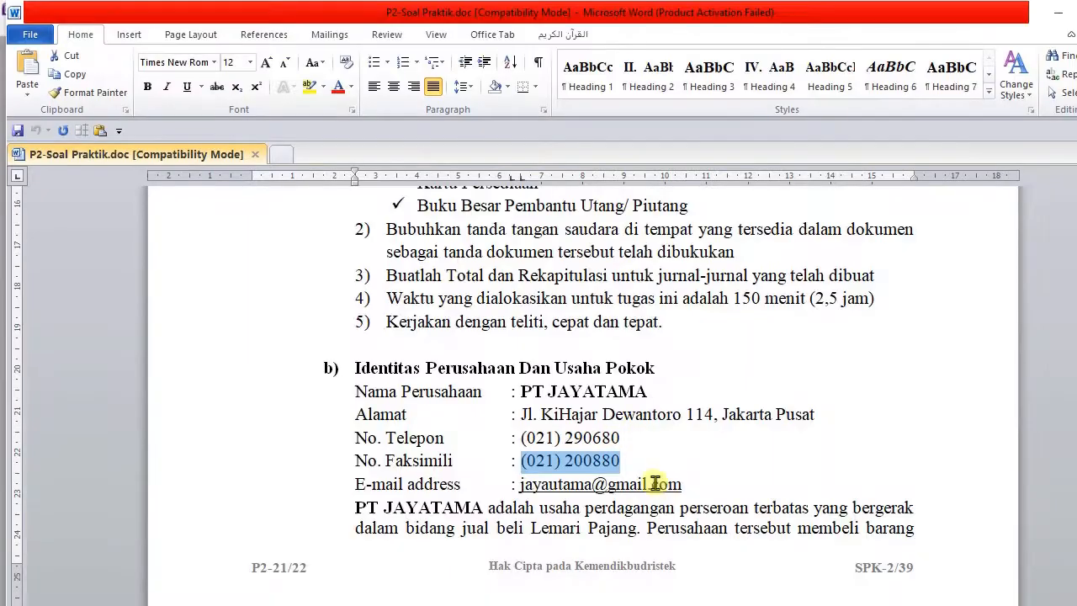
left_click_drag(684, 485, 518, 485)
key("ctrl+c")
key("alt+Tab")
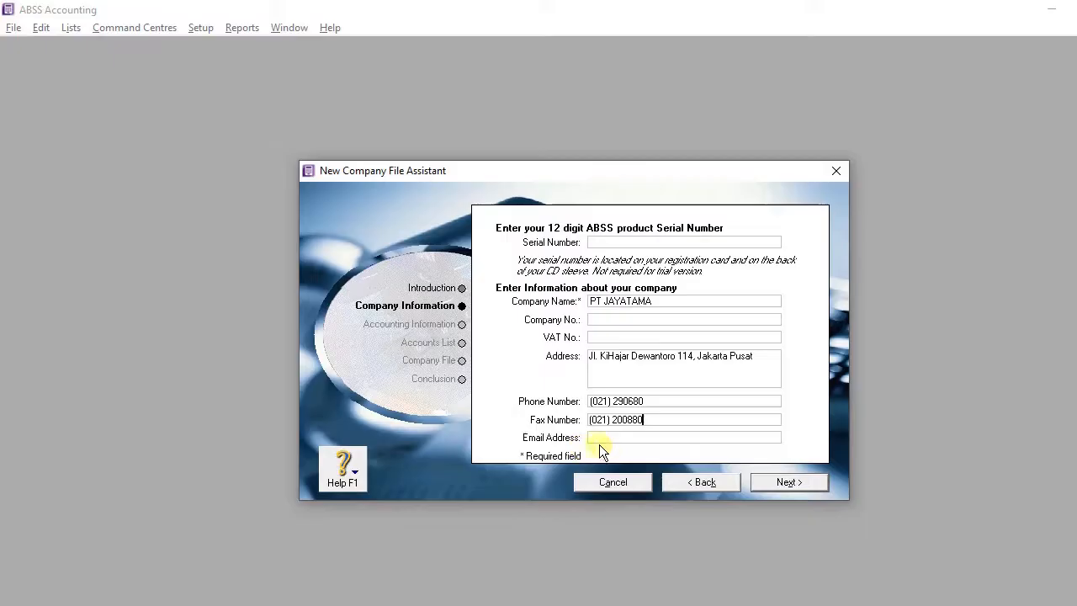
left_click(617, 438)
key("ctrl+v")
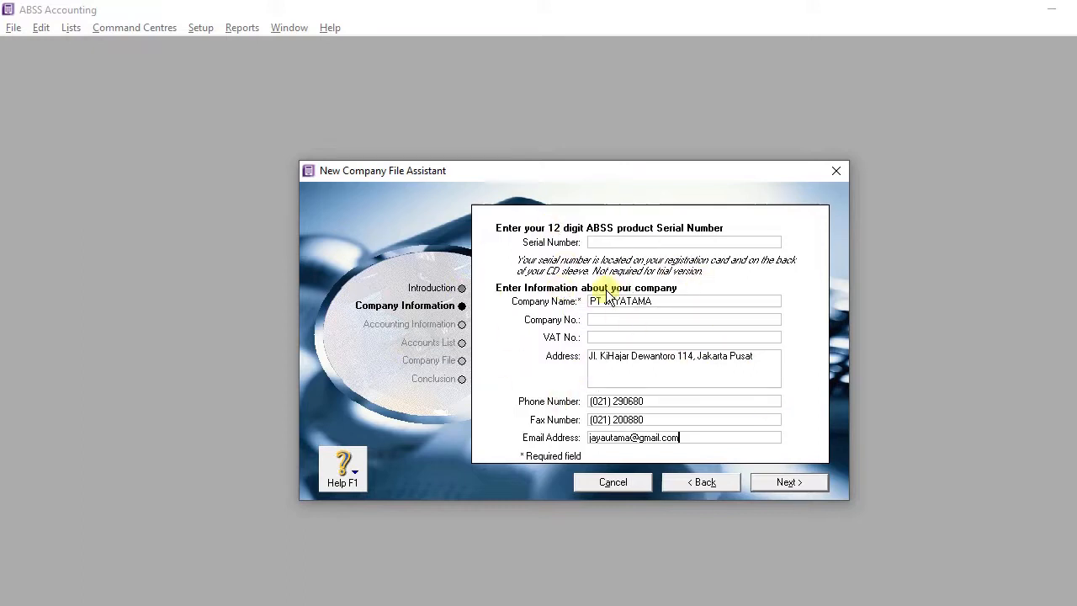
left_click(787, 482)
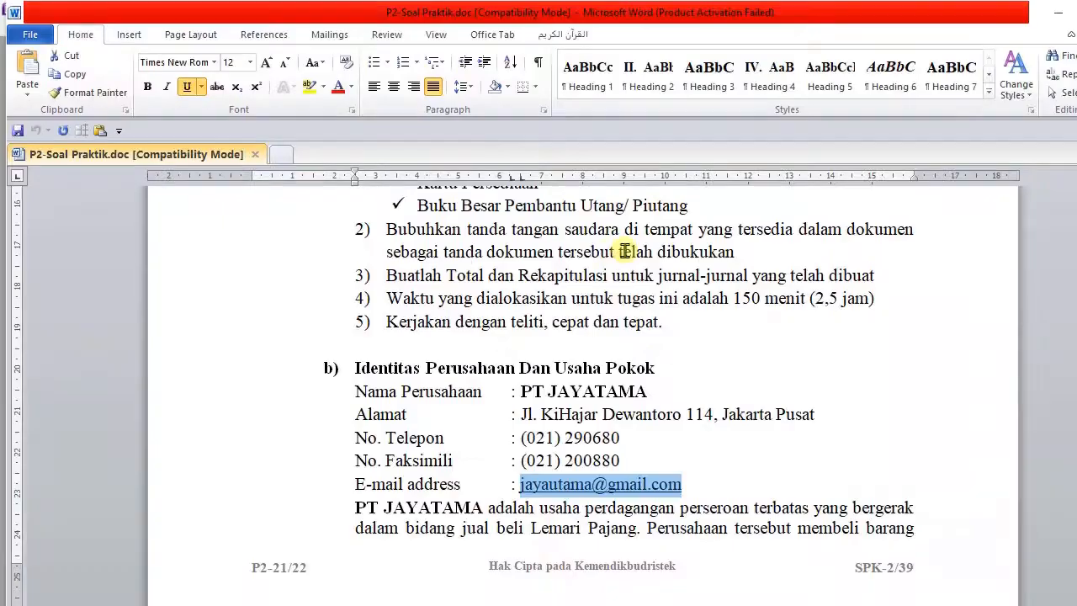
Step: Examine the annual accounting period under the general accounting policies in the Word document
scroll(593, 368, "down", 3)
scroll(593, 367, "down", 8)
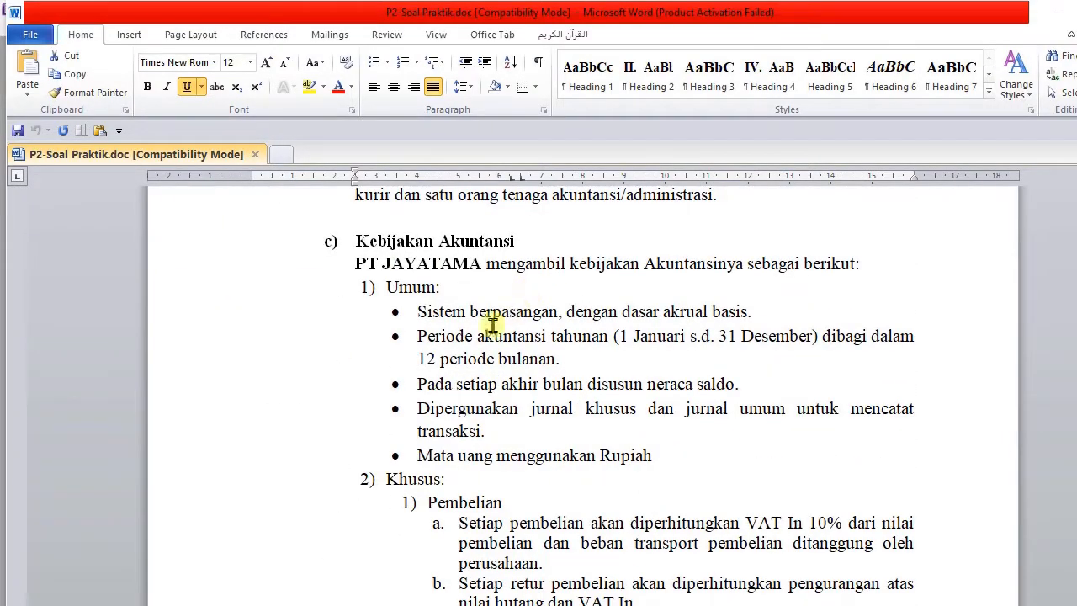
left_click_drag(414, 336, 619, 337)
left_click(619, 336)
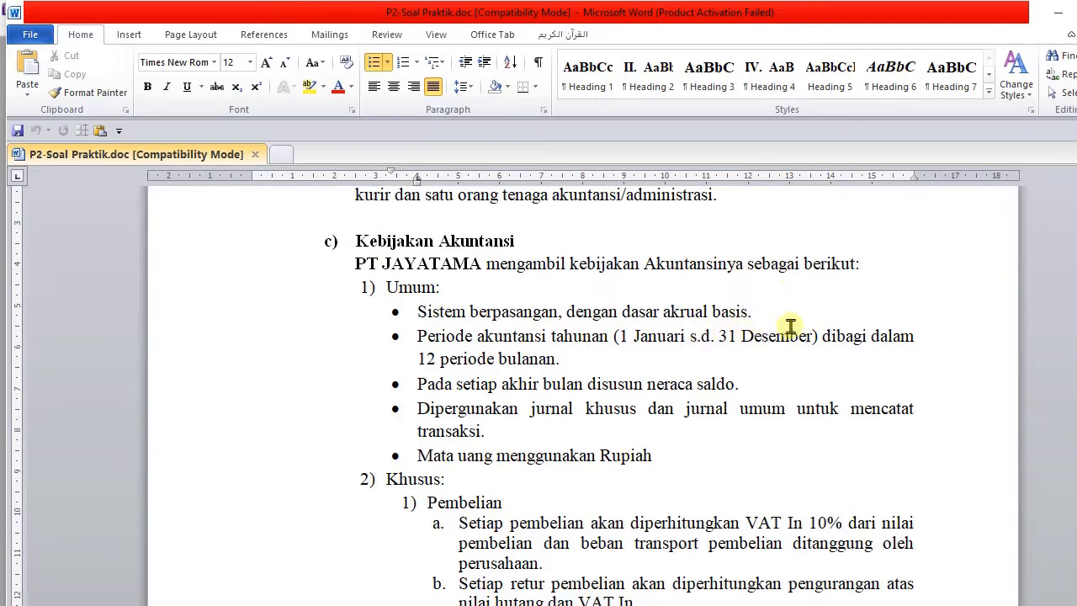
Step: Find the "Daftar Saldo per 30 Nopember 2021" heading in the Word document and highlight the year 2021 in yellow
scroll(555, 315, "down", 15)
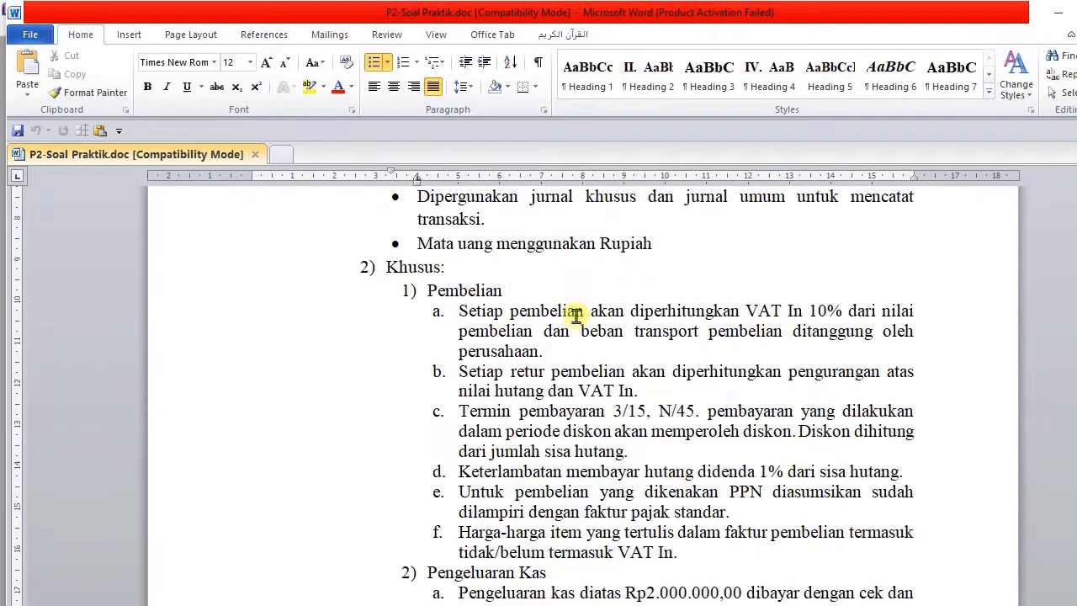
scroll(578, 320, "down", 20)
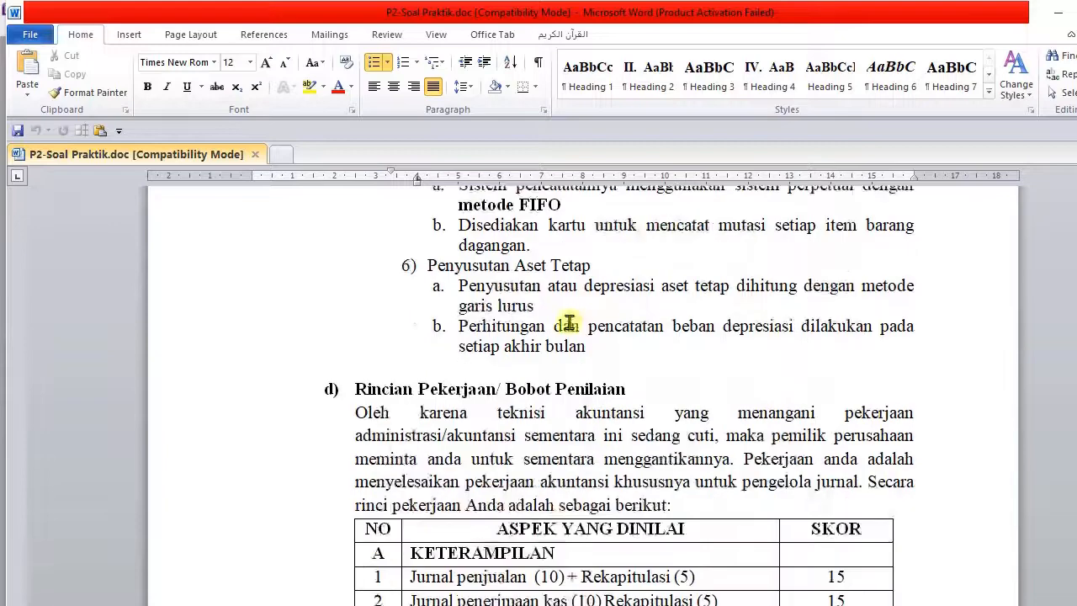
scroll(577, 345, "down", 20)
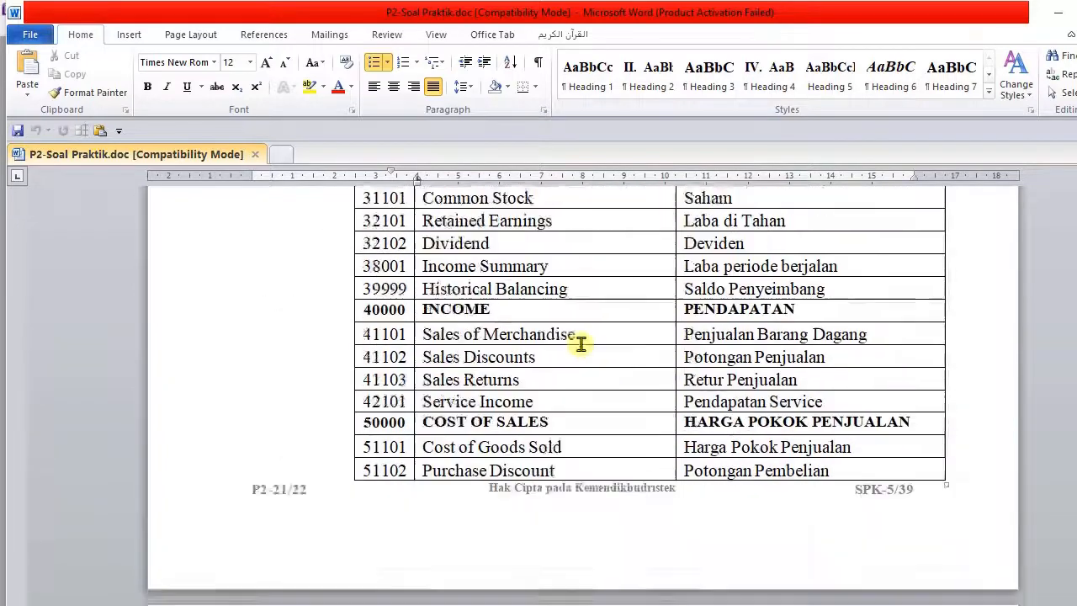
scroll(587, 345, "down", 12)
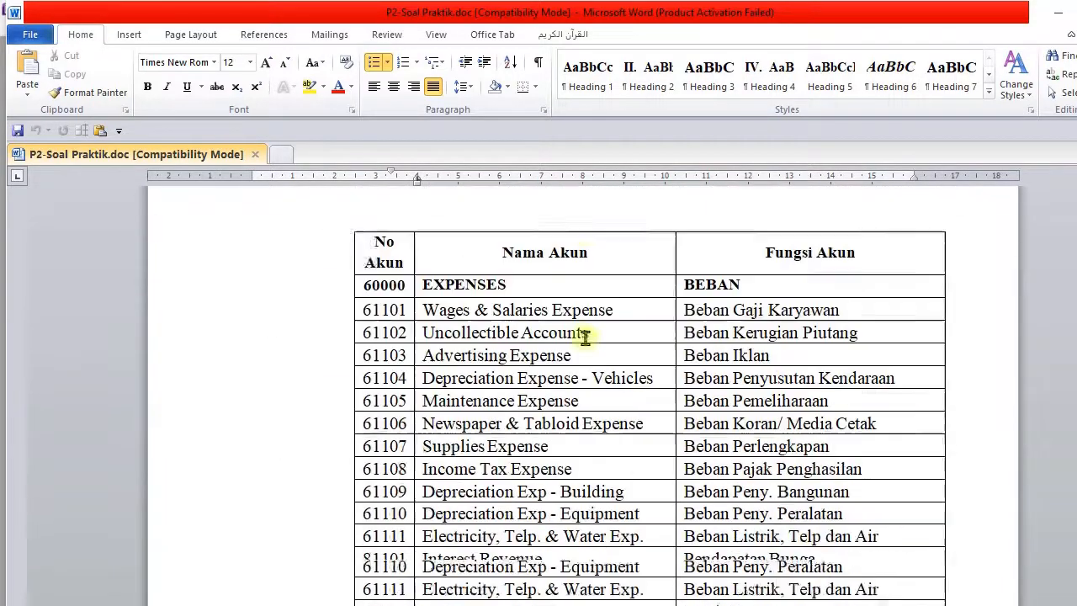
scroll(586, 337, "down", 5)
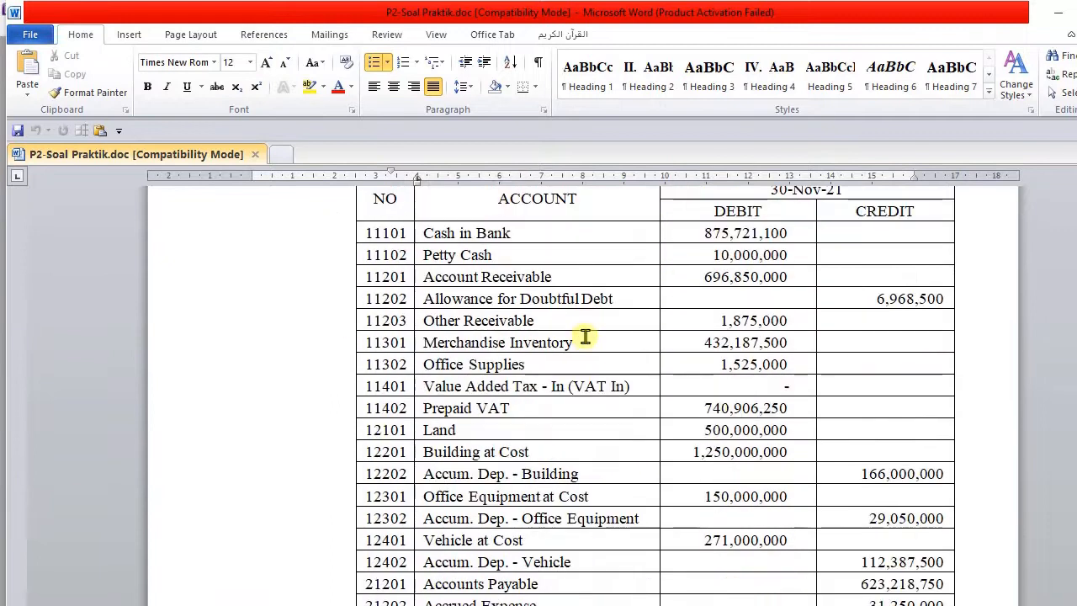
scroll(586, 336, "up", 3)
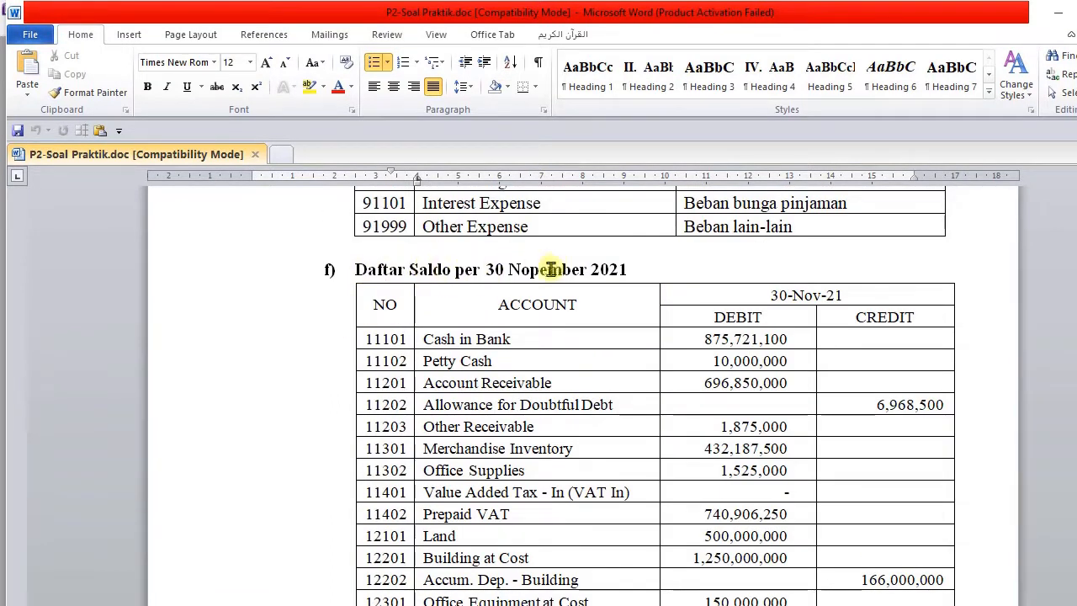
left_click_drag(485, 269, 588, 267)
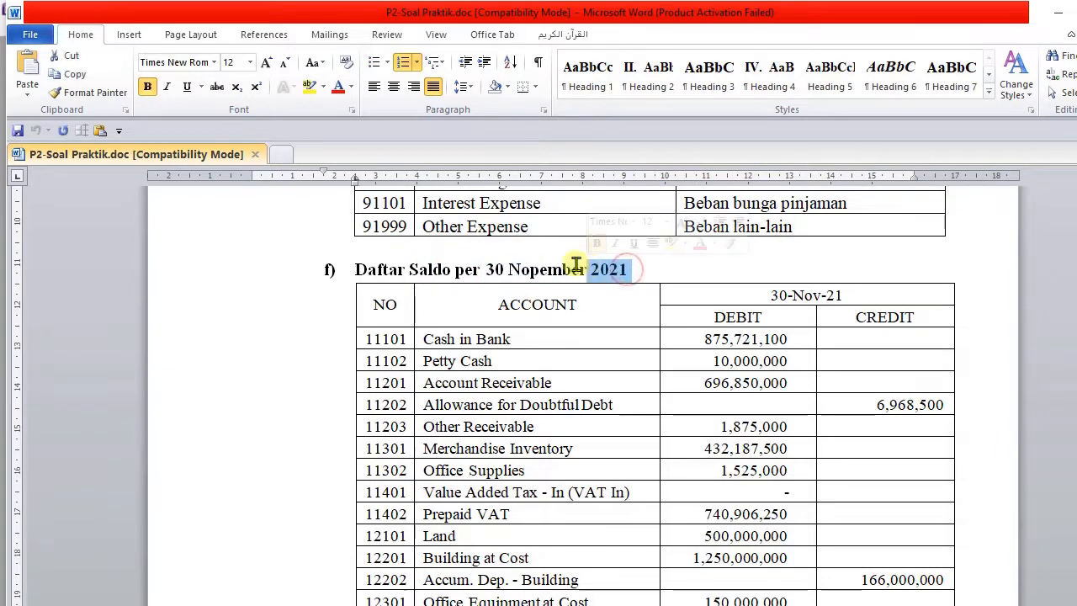
left_click(308, 87)
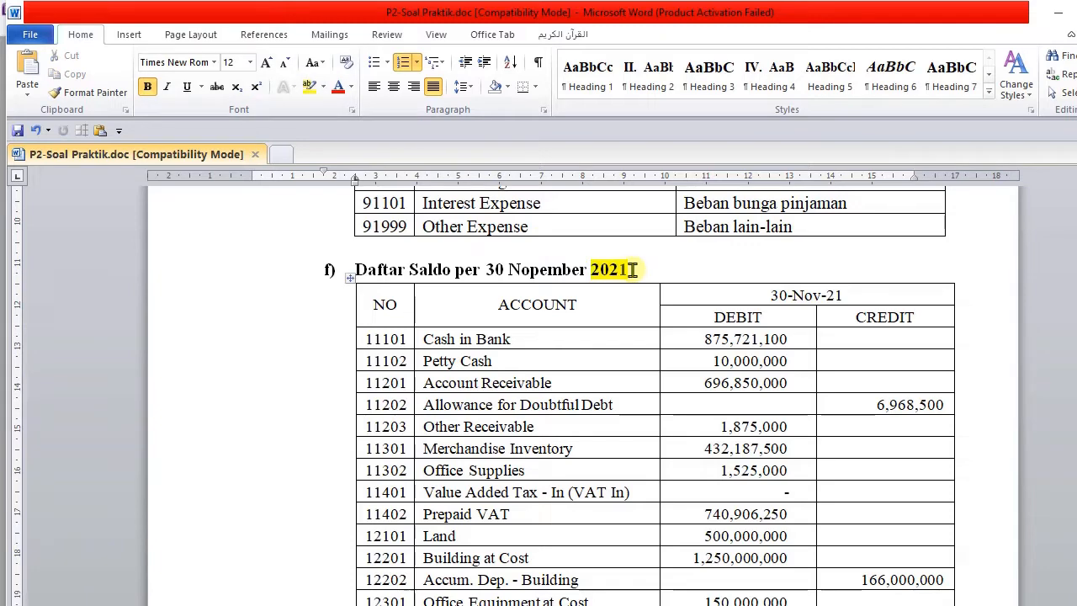
Step: Set the current financial year of the new company file to 2021
scroll(710, 319, "up", 15)
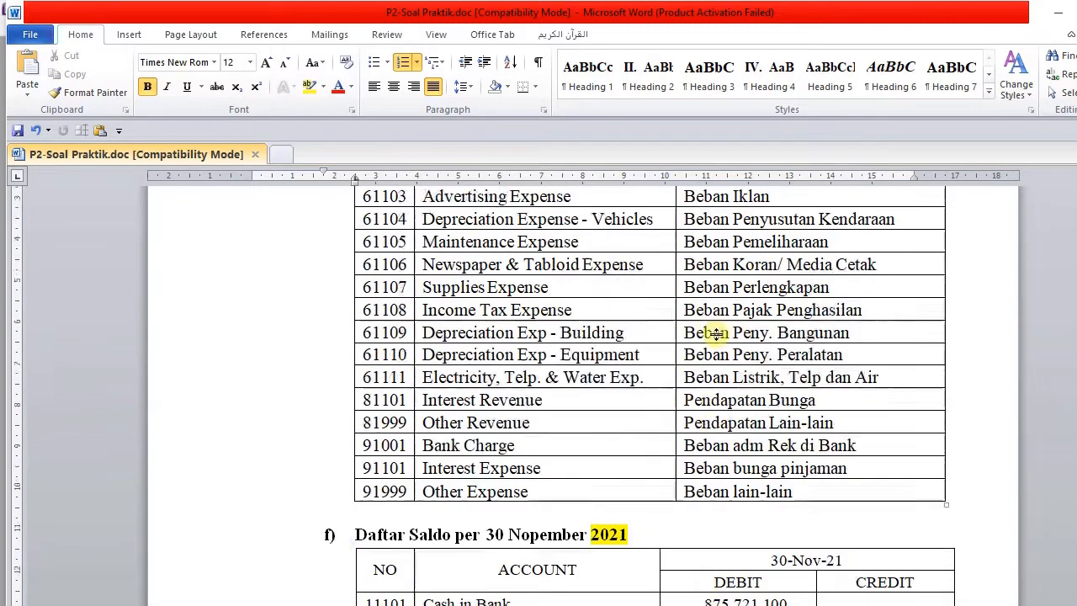
key("alt+Tab")
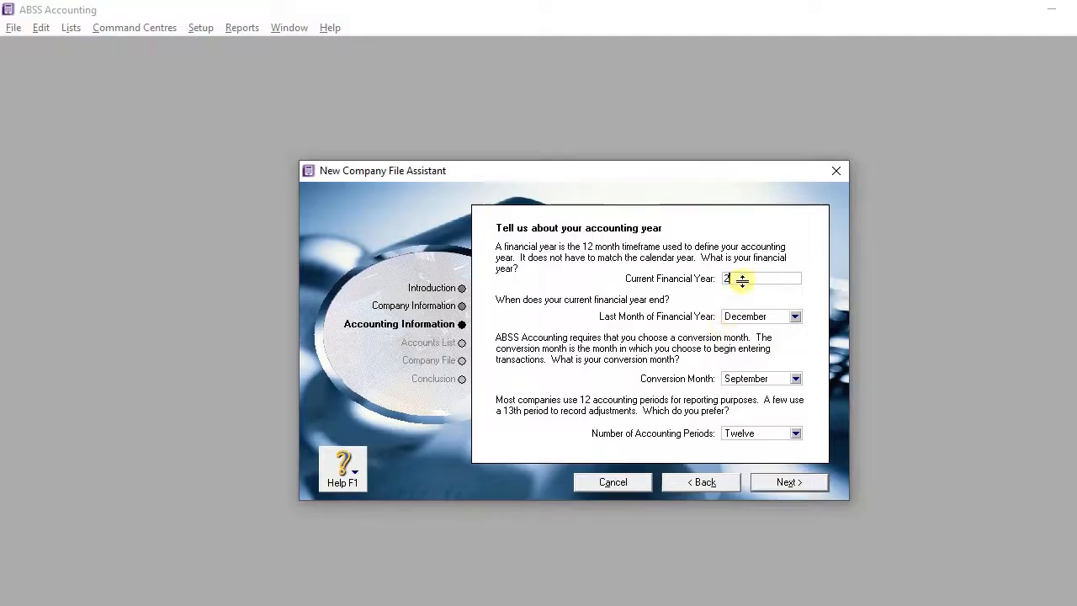
key("Tab")
Step: Highlight "(1 Januari s.d. 31 Desember" in yellow in the accounting policies and choose December as the last month of the financial year
key("alt+Tab")
scroll(601, 336, "up", 15)
scroll(627, 314, "up", 10)
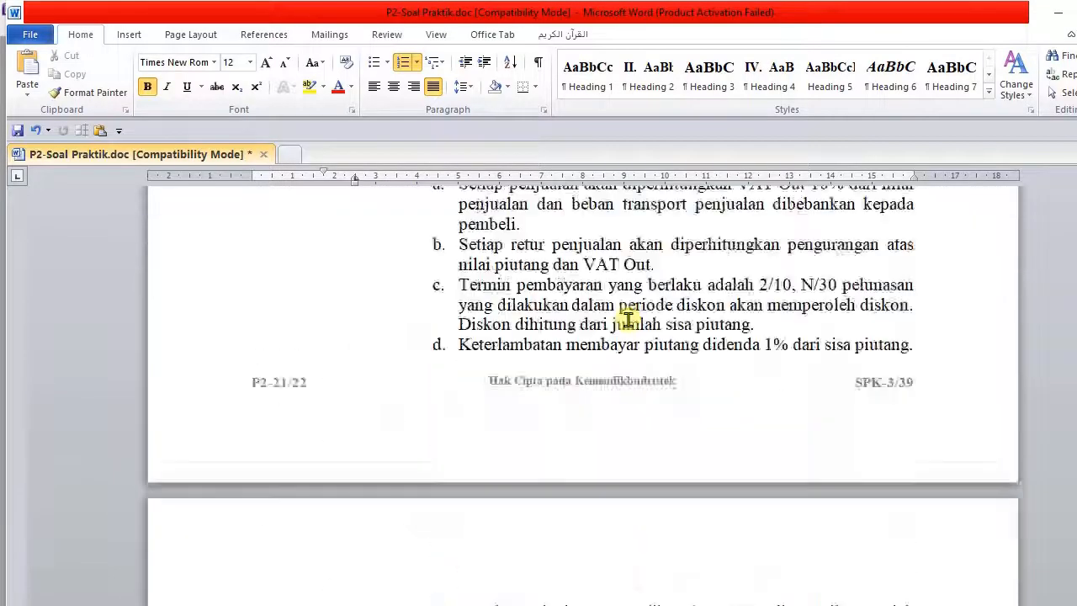
left_click_drag(613, 388, 814, 396)
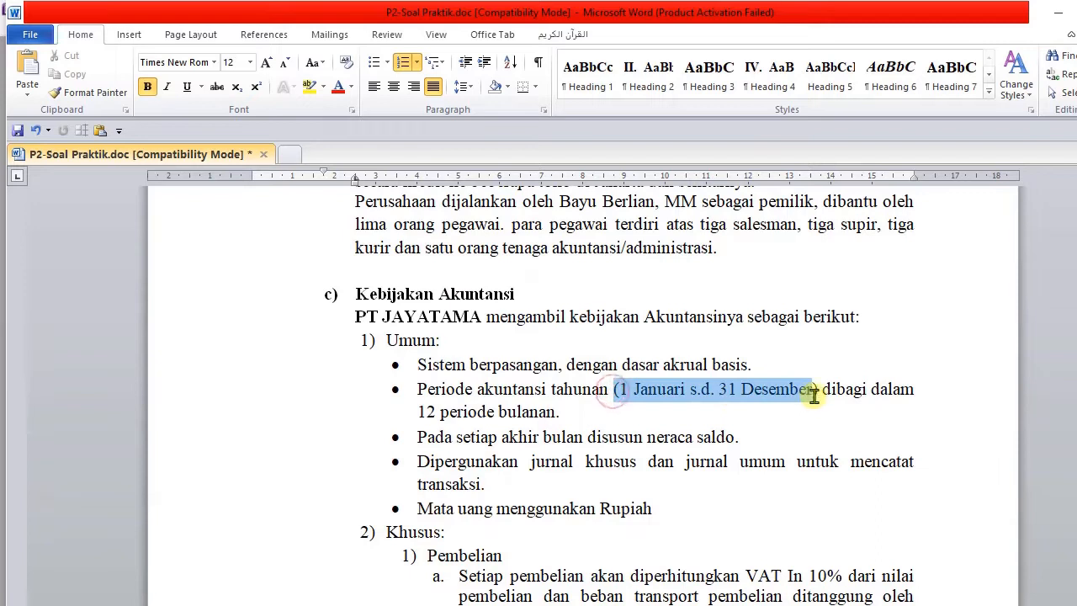
left_click(308, 87)
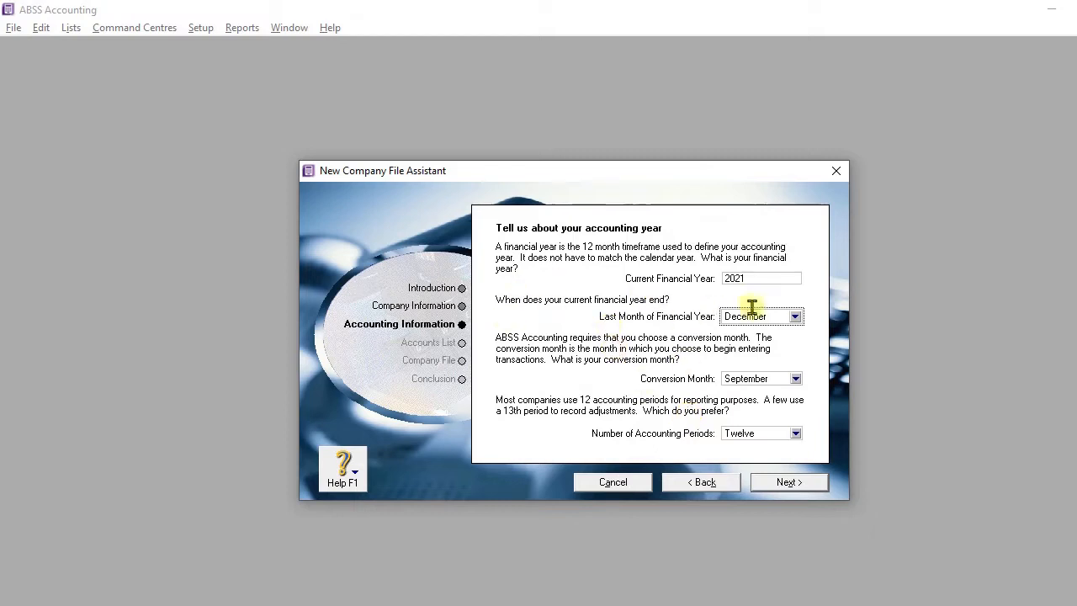
left_click(764, 316)
left_click(764, 453)
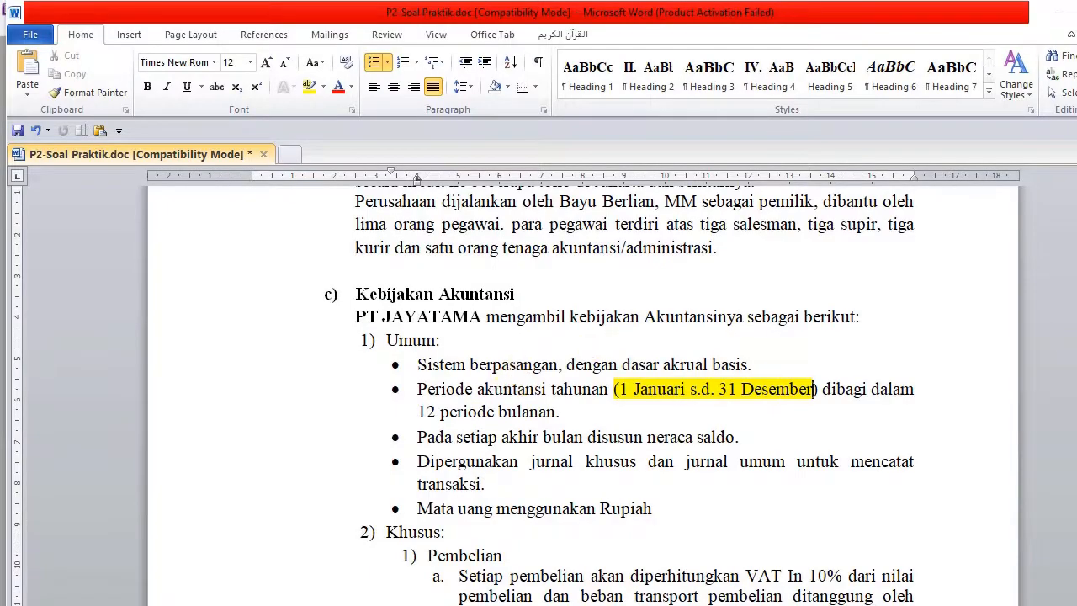
Step: Look up the first voucher's date under Bukti Transaksi in the Word document and choose December as the conversion month
scroll(513, 374, "down", 15)
scroll(581, 379, "down", 2)
left_click_drag(1076, 214, 1076, 238)
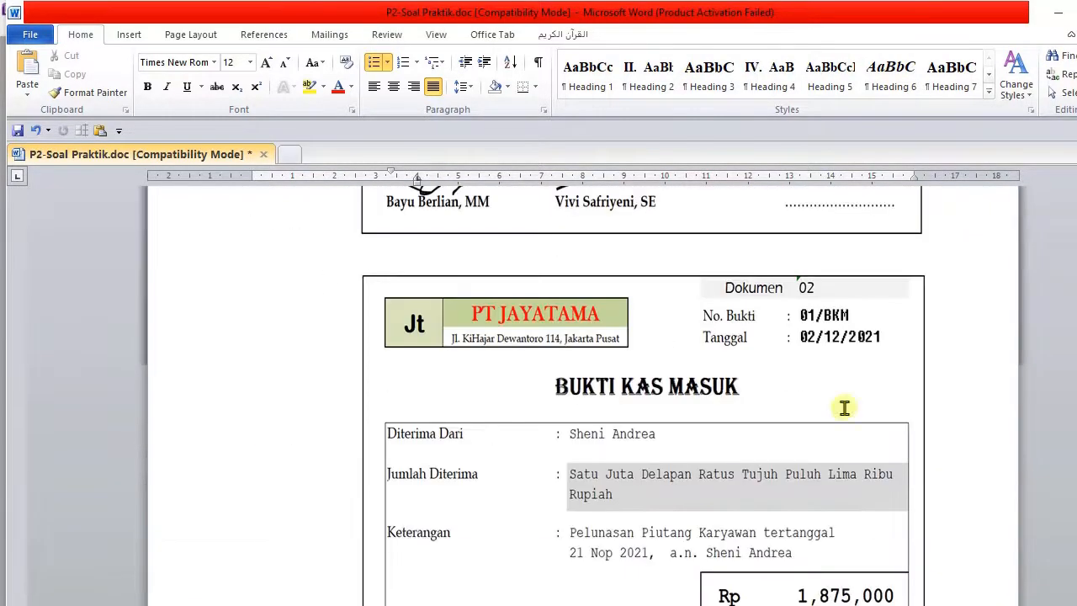
scroll(620, 539, "up", 8)
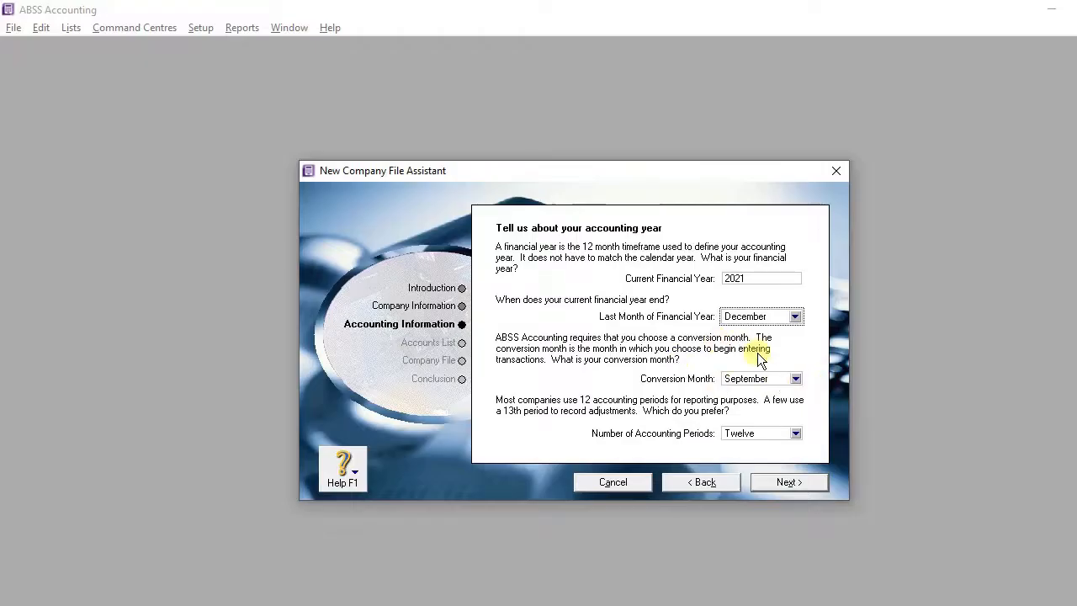
left_click(759, 379)
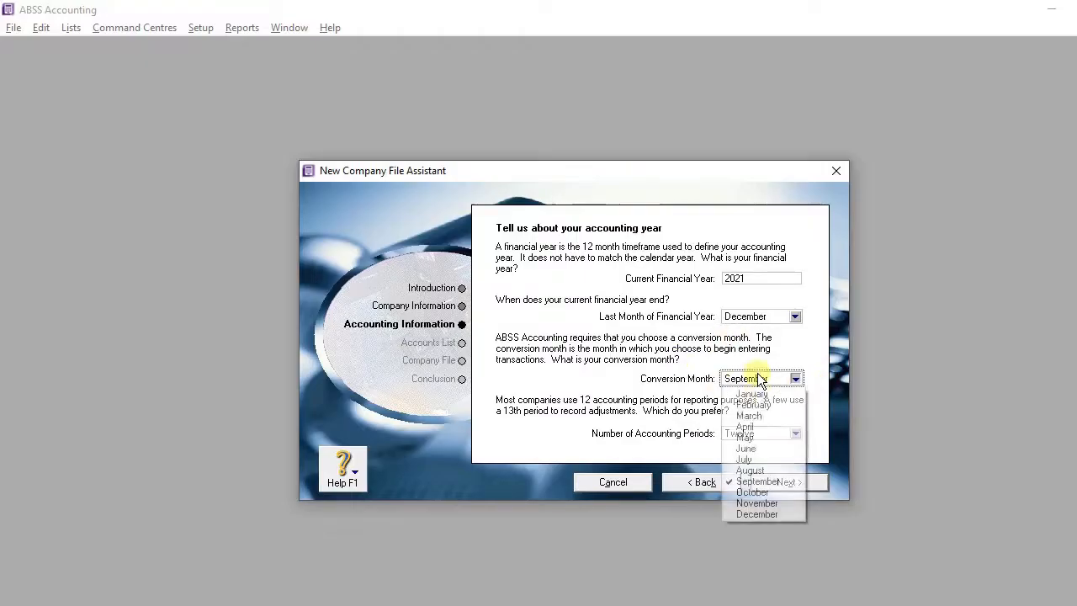
left_click(761, 514)
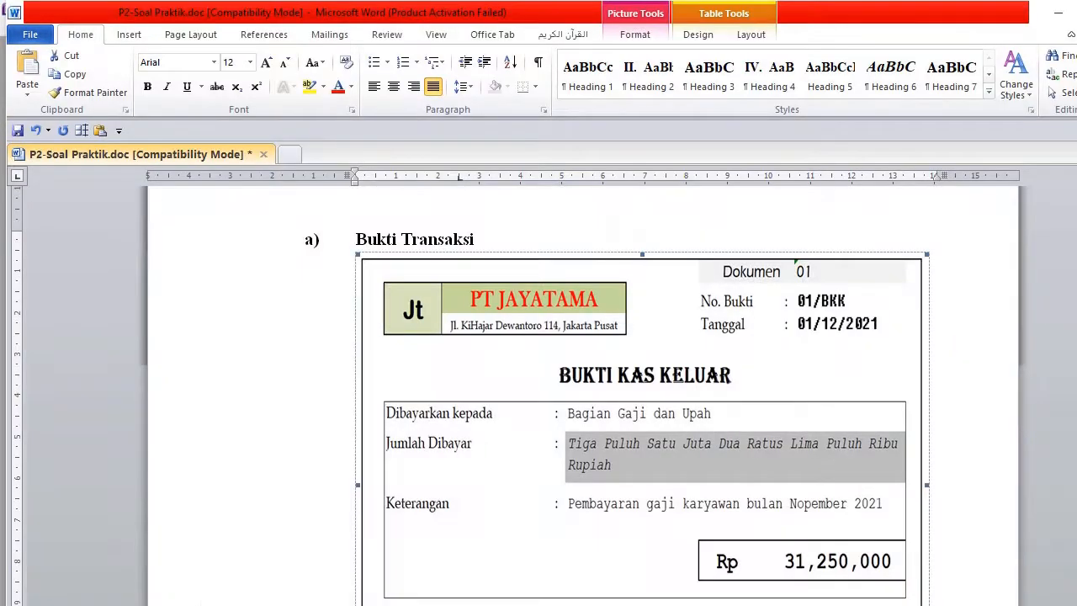
Step: Confirm the accounting information and choose to build your own accounts list once you begin using ABSS Accounting
scroll(476, 476, "up", 20)
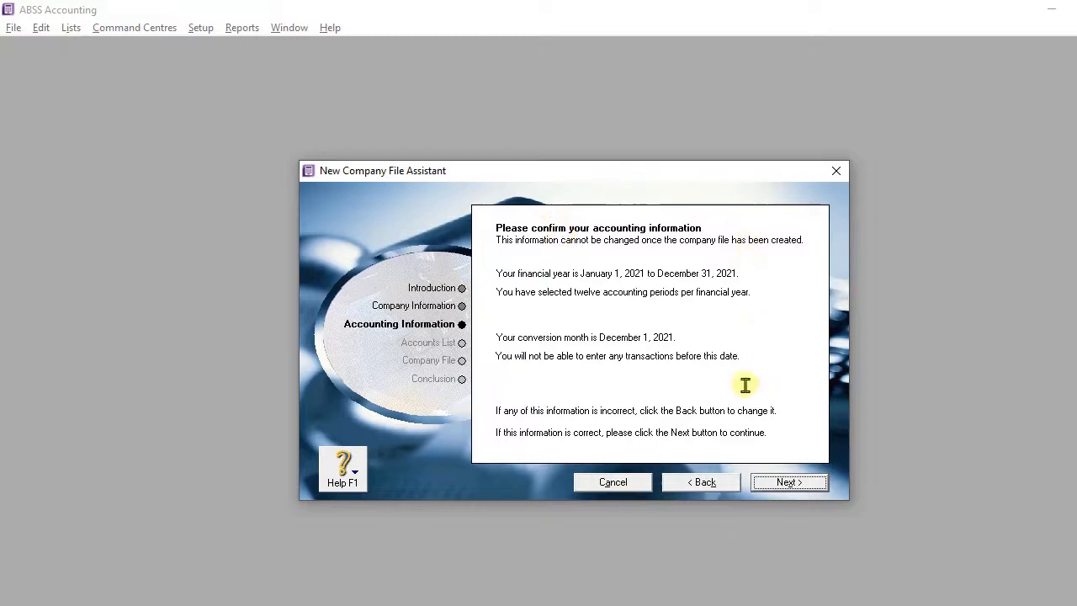
left_click(783, 482)
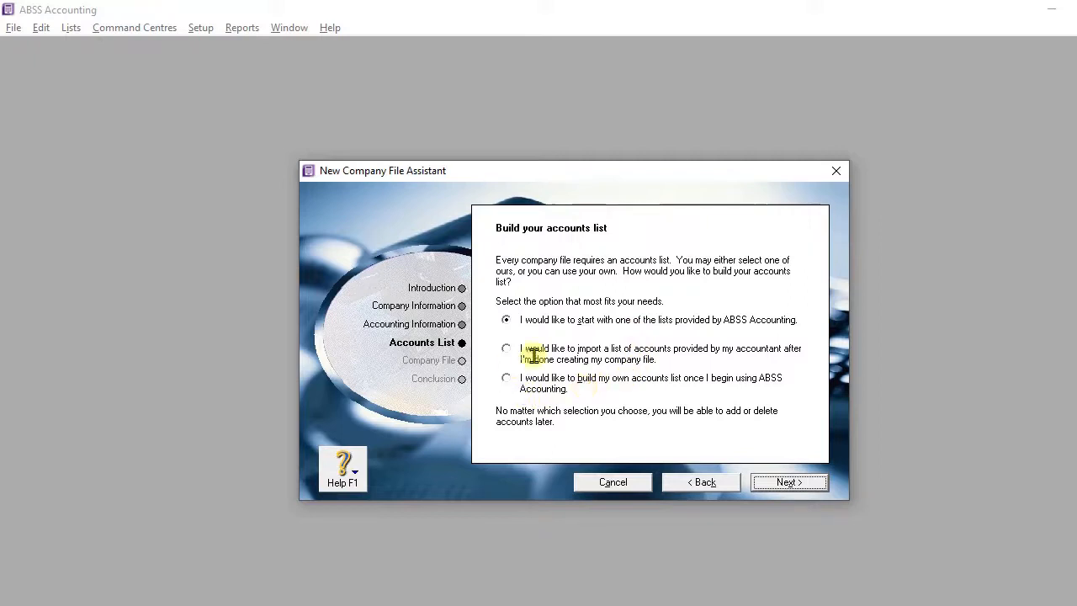
left_click(508, 377)
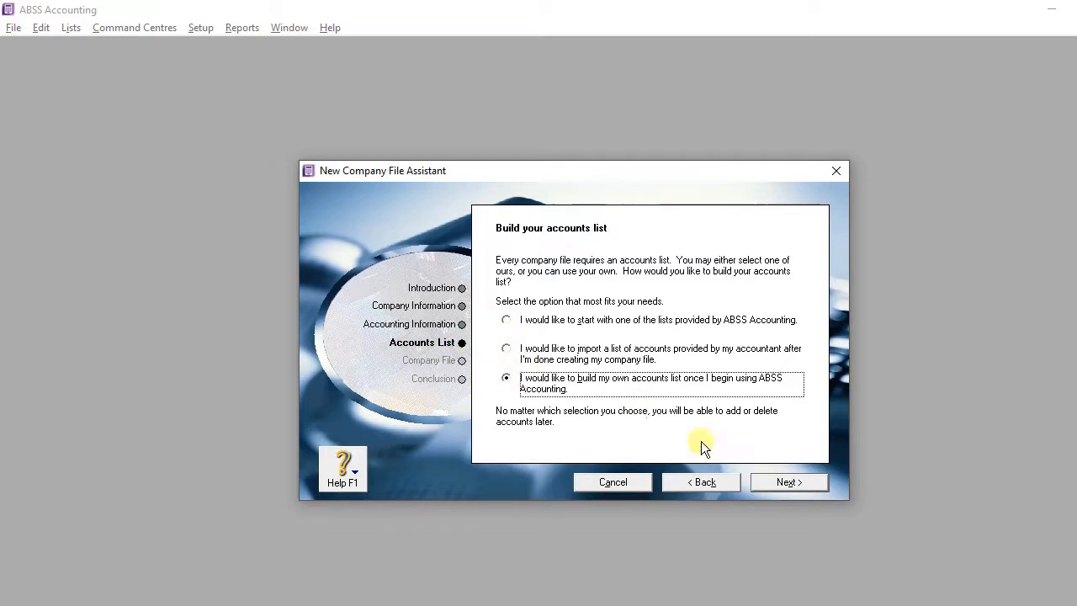
left_click(781, 482)
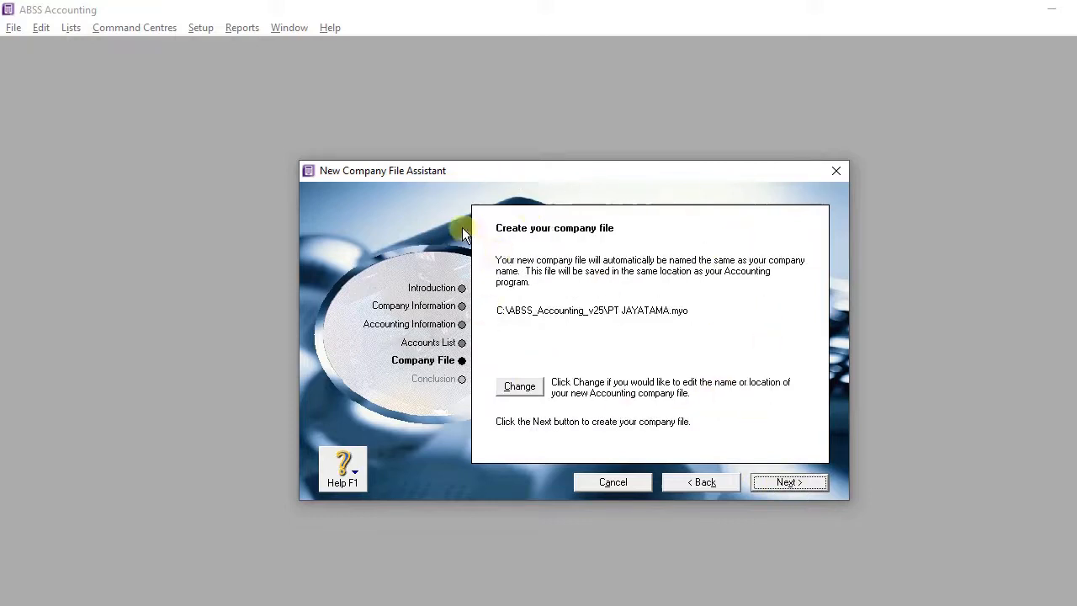
Step: Change the company file's save location to drive D: and create a folder named "Nama Kalian" there
left_click(515, 387)
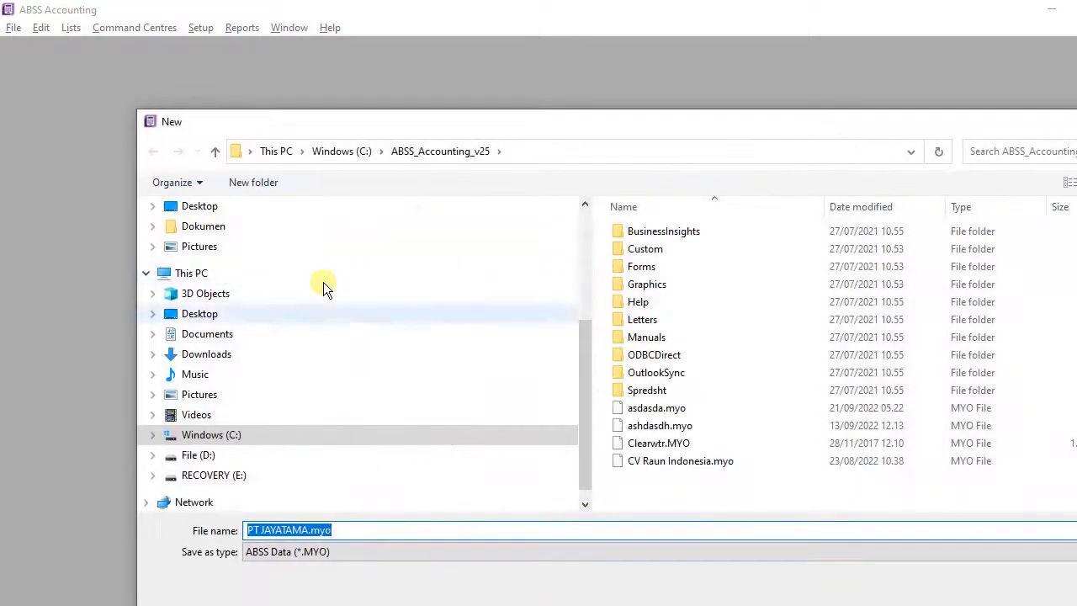
left_click(198, 454)
right_click(971, 263)
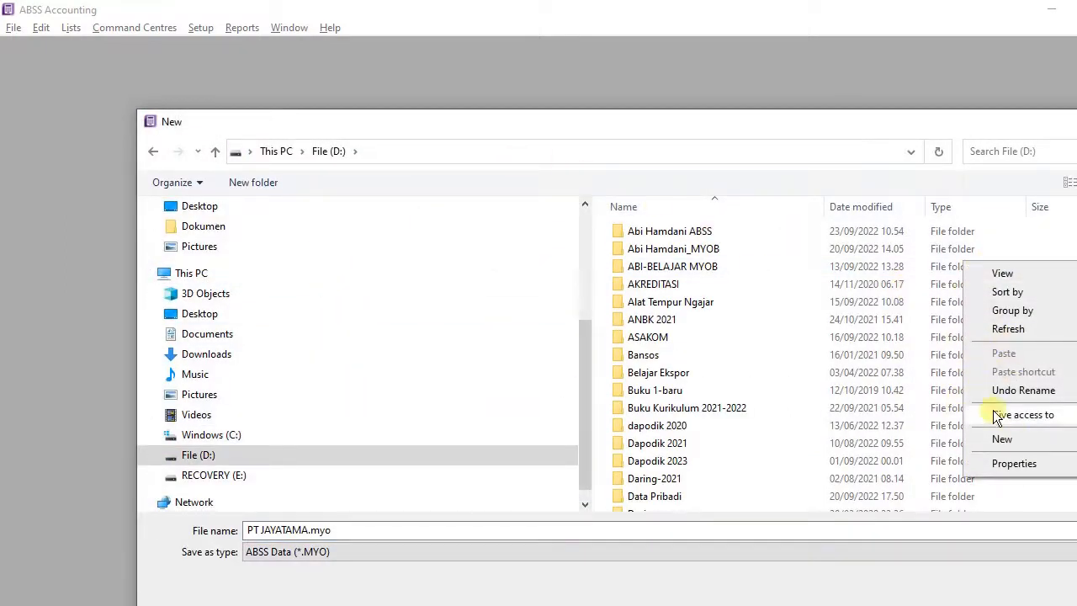
mouse_move(1012, 444)
left_click(764, 211)
type("Nama Kalian")
key("Return")
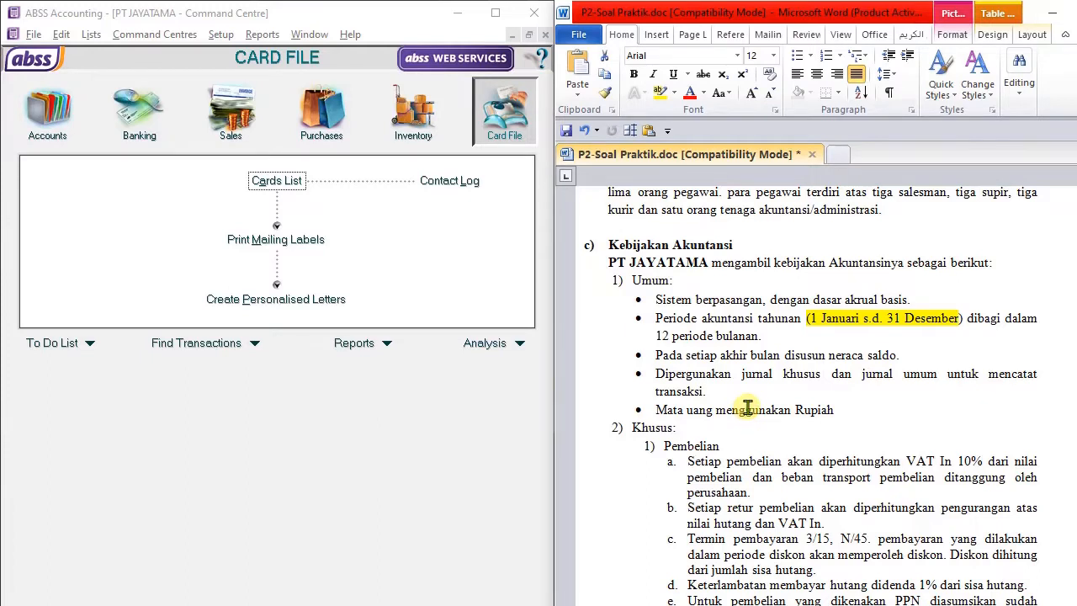
Step: Examine the account names, the 30 November 2021 balances, the inventory list and the receivables in the Word document
scroll(747, 417, "down", 15)
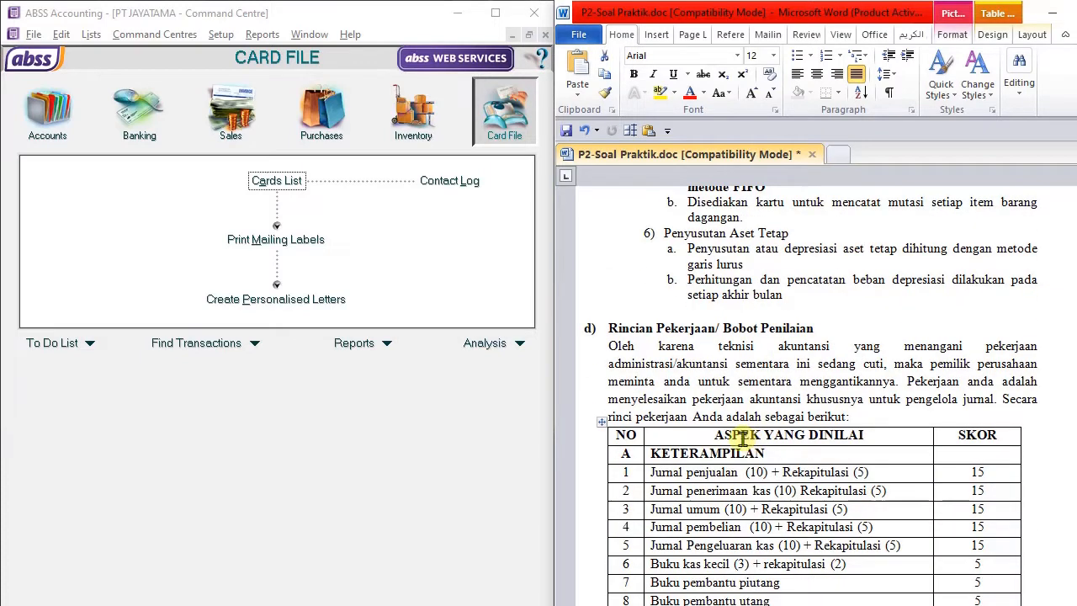
scroll(744, 437, "down", 12)
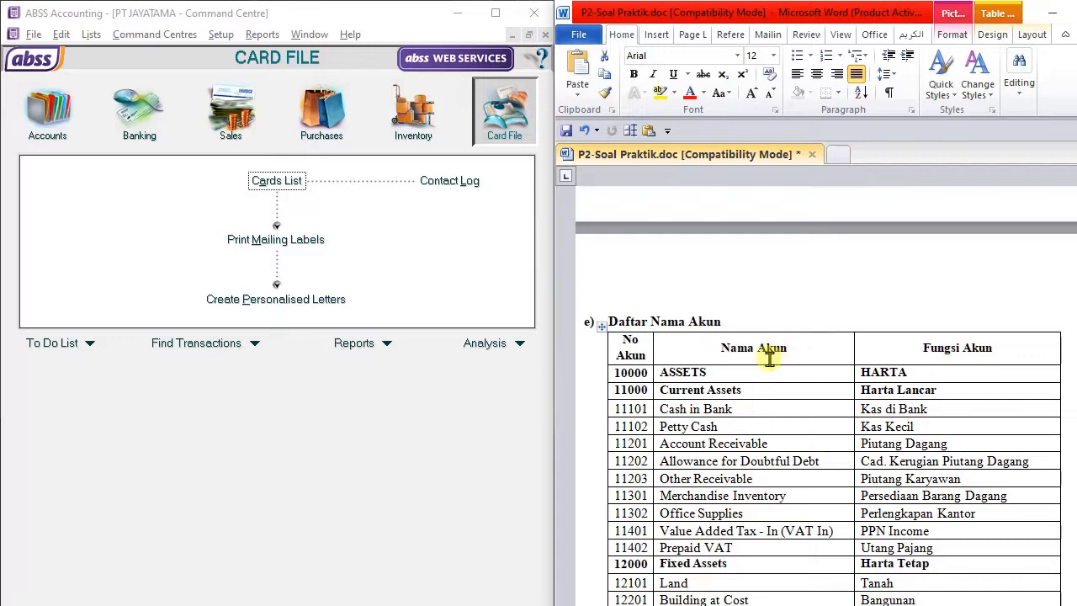
scroll(745, 332, "down", 4)
scroll(747, 342, "down", 20)
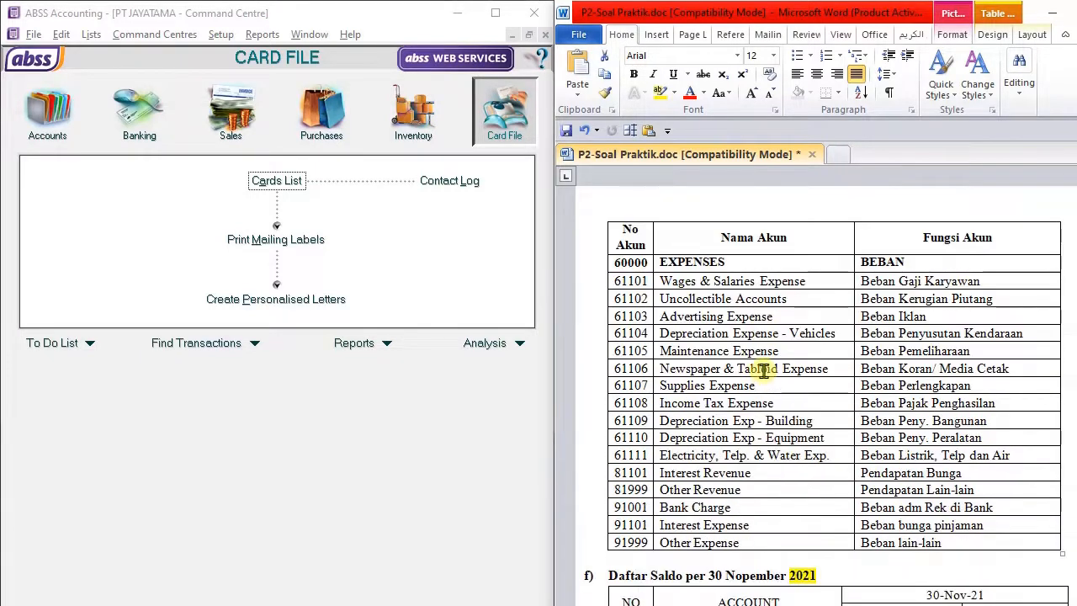
scroll(761, 374, "down", 4)
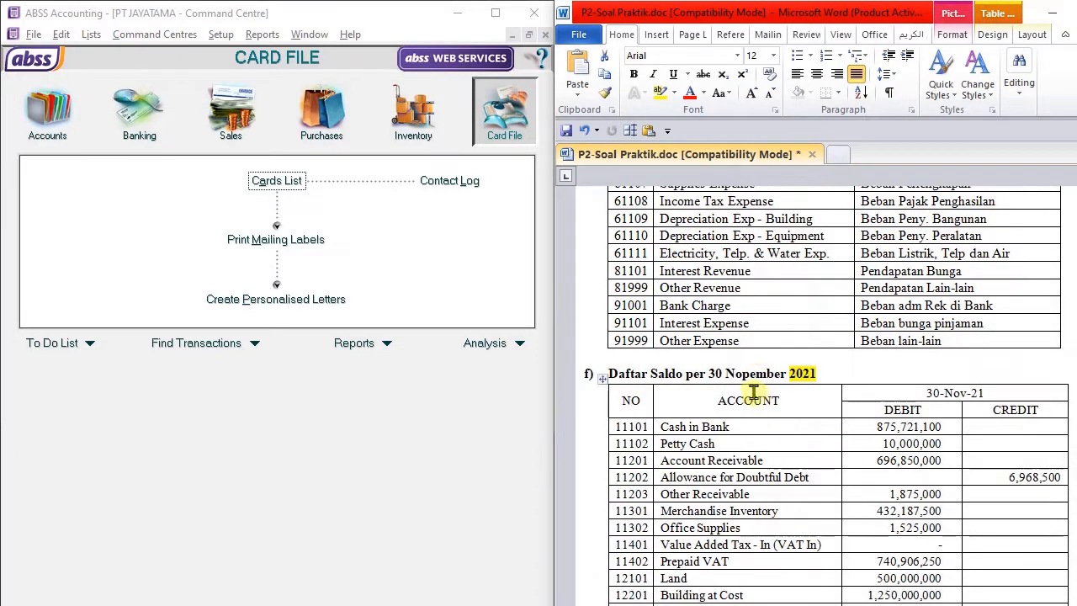
scroll(740, 404, "down", 10)
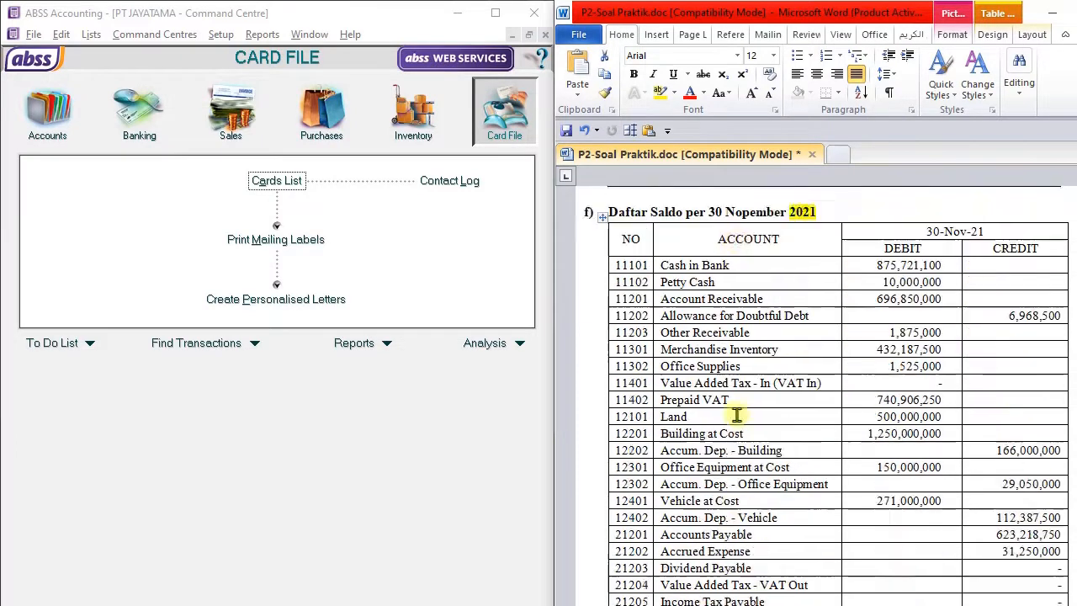
scroll(736, 438, "down", 6)
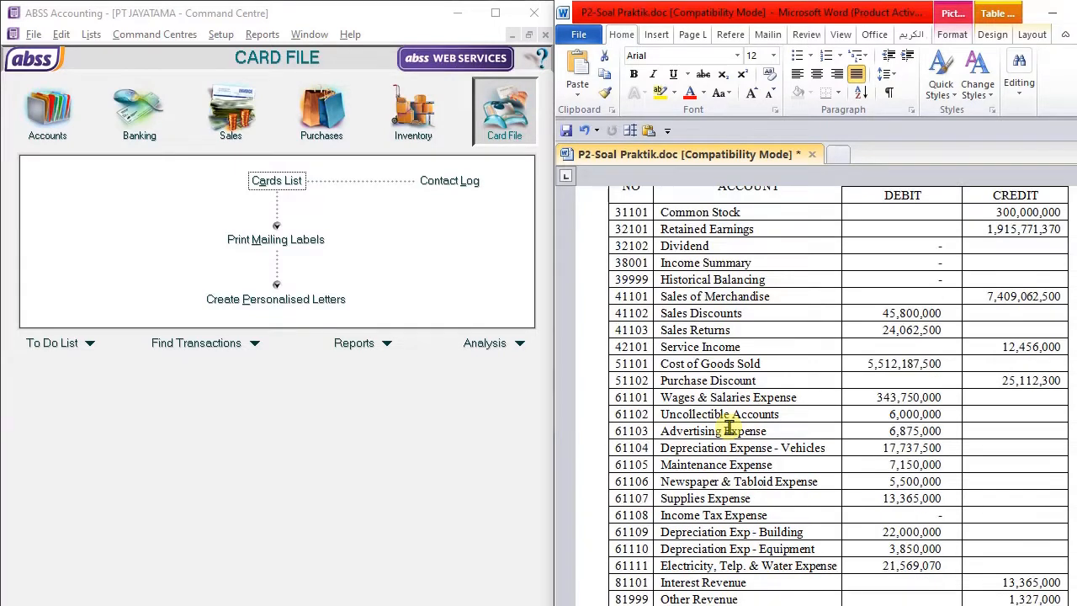
scroll(728, 428, "down", 8)
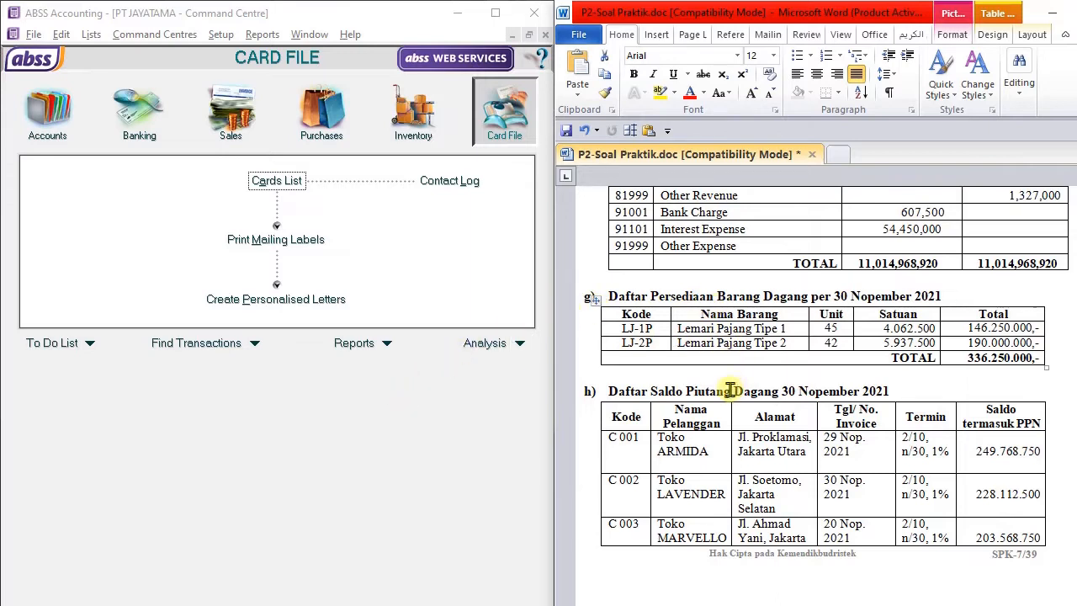
scroll(786, 428, "up", 10)
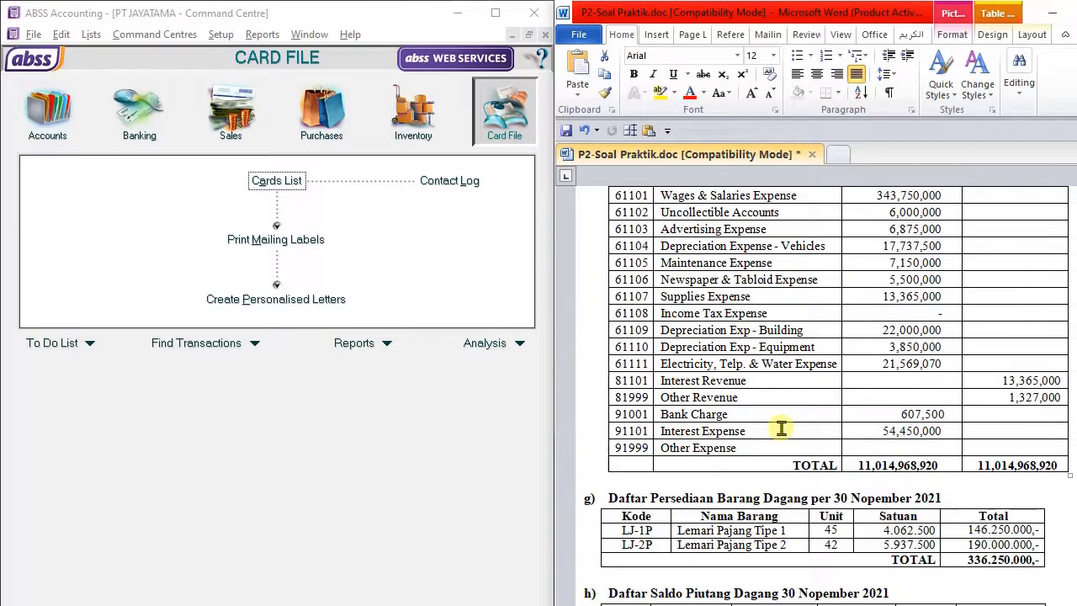
scroll(794, 431, "up", 6)
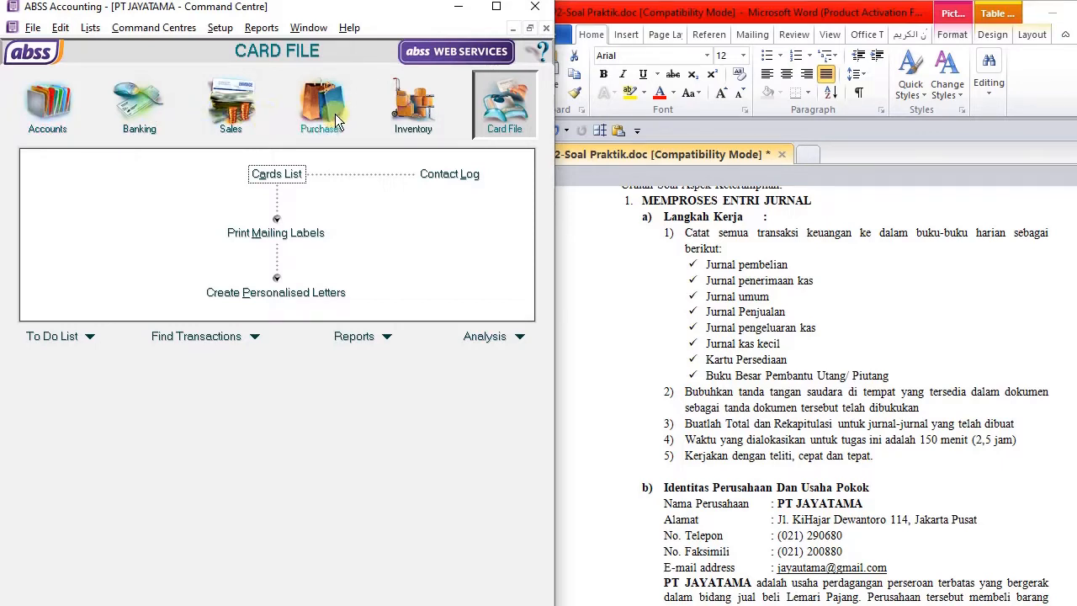
Step: Show the Accounts command centre and find the "Daftar Nama Akun" table in the Word document
left_click(48, 105)
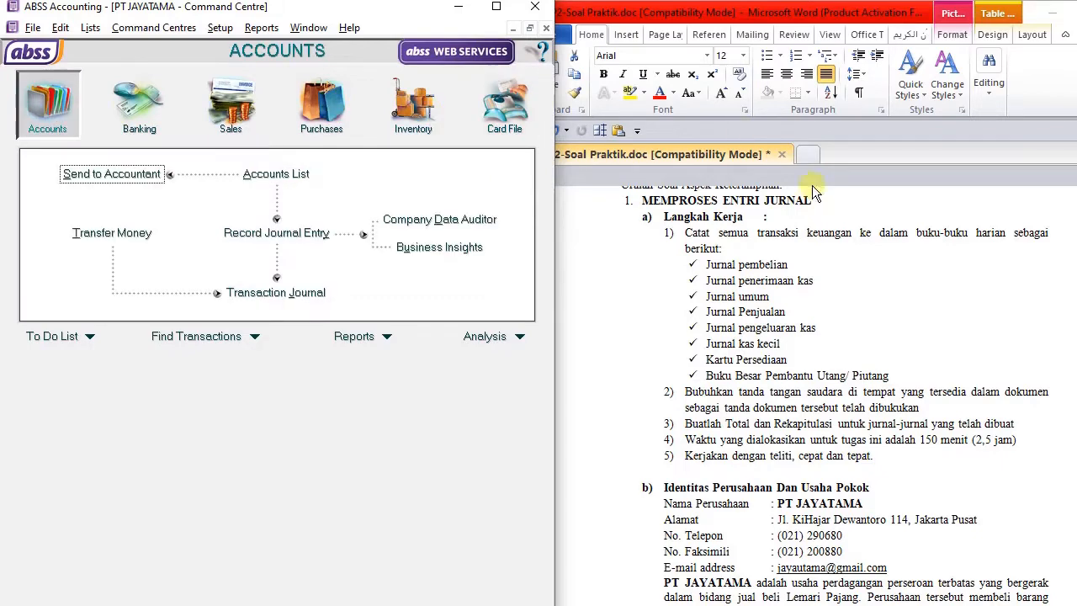
scroll(737, 357, "down", 6)
scroll(737, 357, "down", 15)
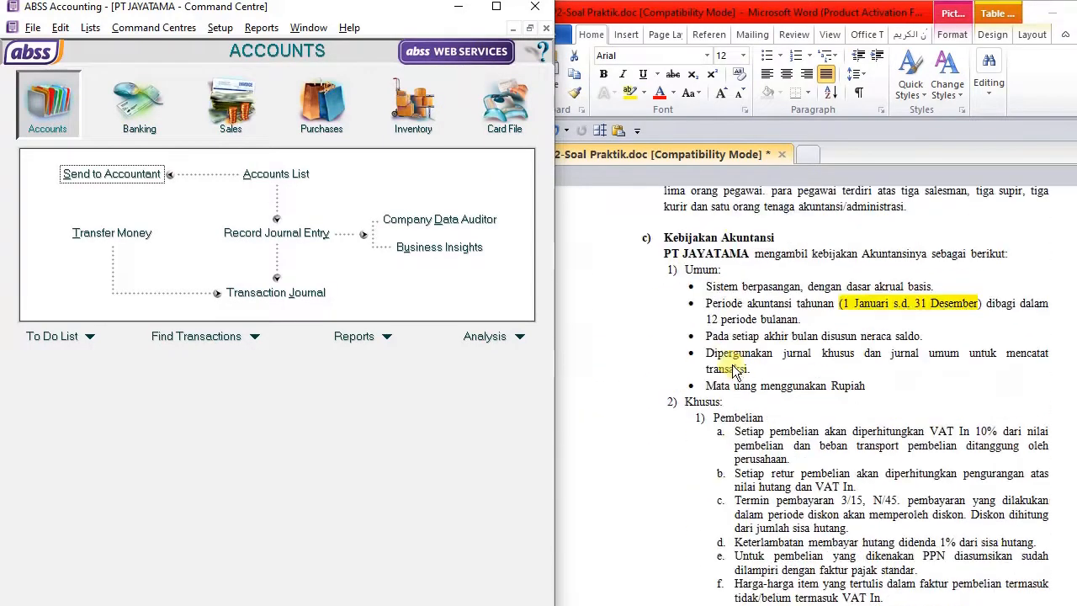
scroll(720, 379, "down", 8)
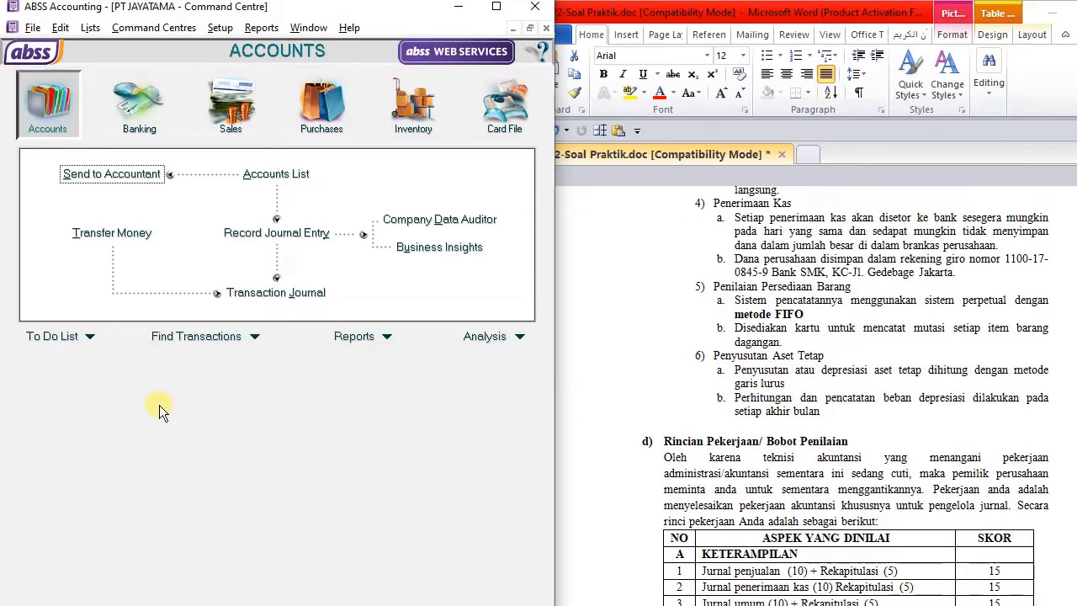
scroll(825, 371, "down", 10)
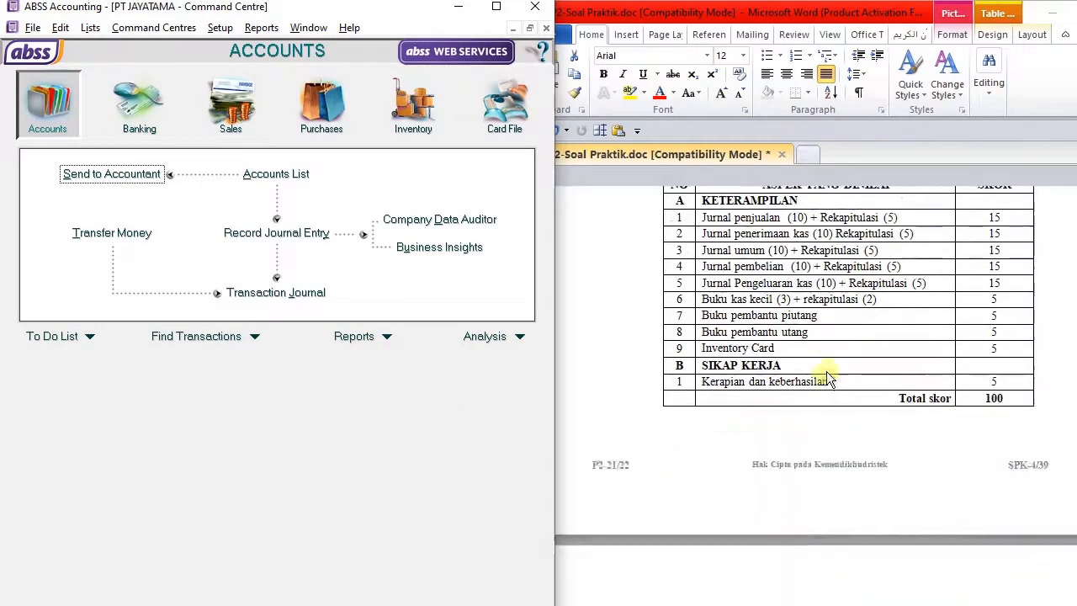
scroll(823, 370, "down", 2)
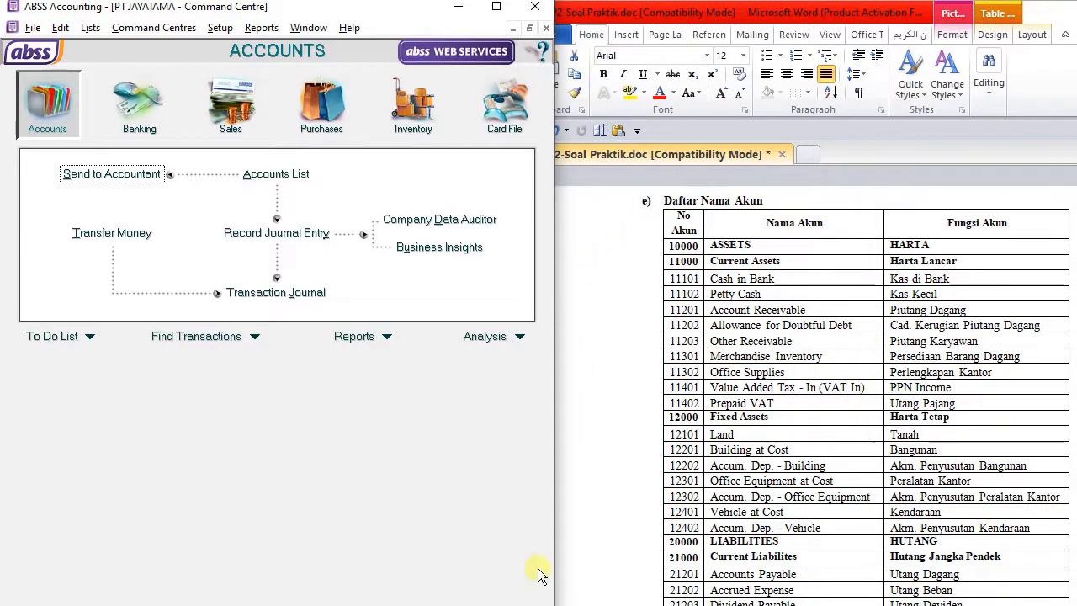
Step: Open the company's accounts list and show only the asset accounts
left_click(94, 32)
left_click(128, 378)
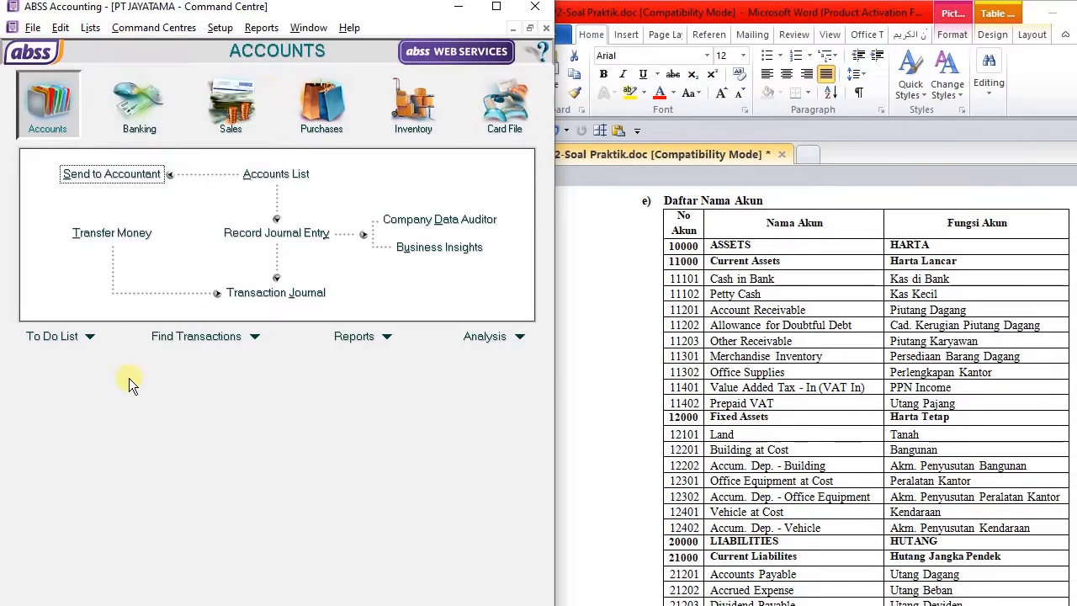
left_click(269, 176)
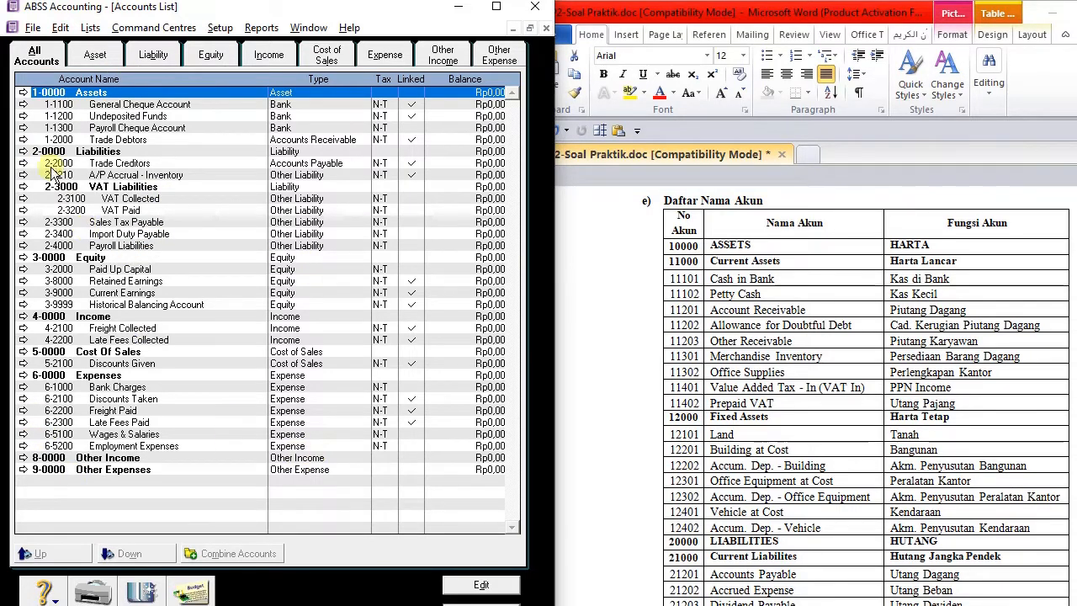
left_click(94, 54)
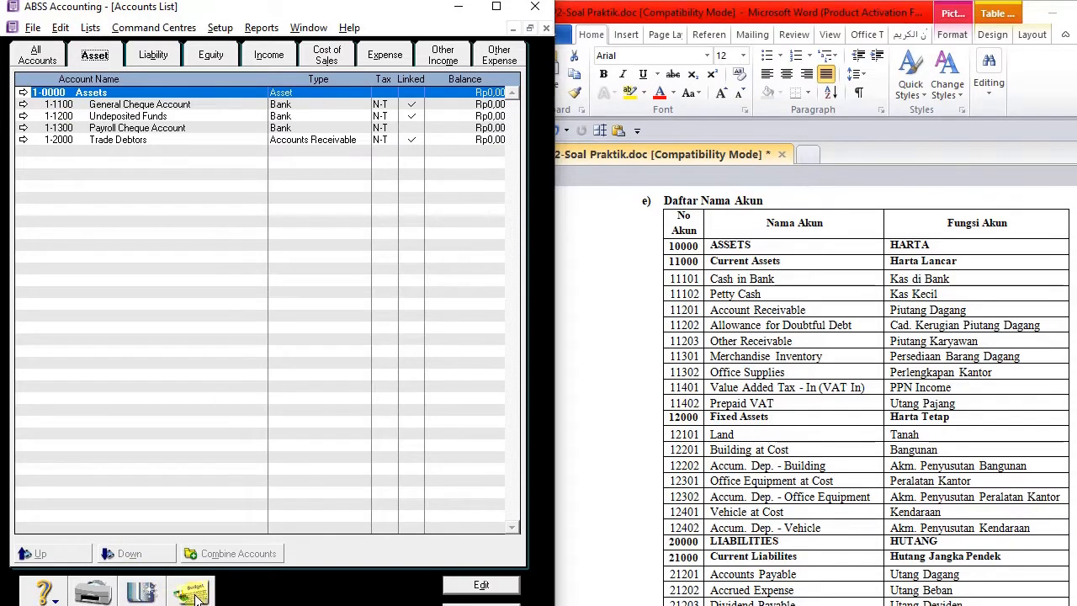
Step: Create an asset header account numbered 1-1000 and named "Current Assets"
left_click(143, 594)
left_click(60, 101)
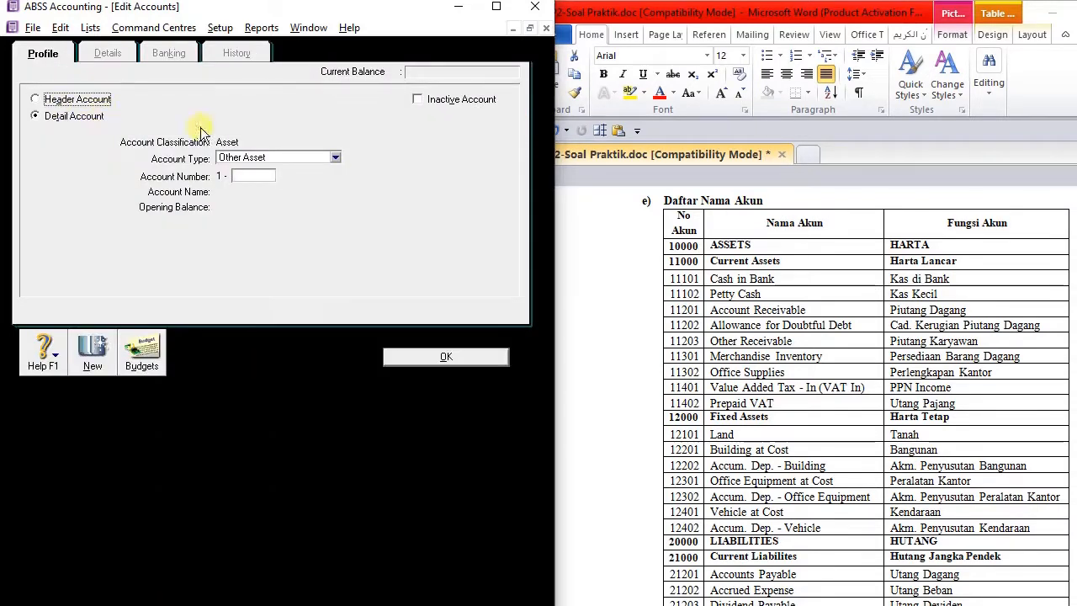
left_click(263, 177)
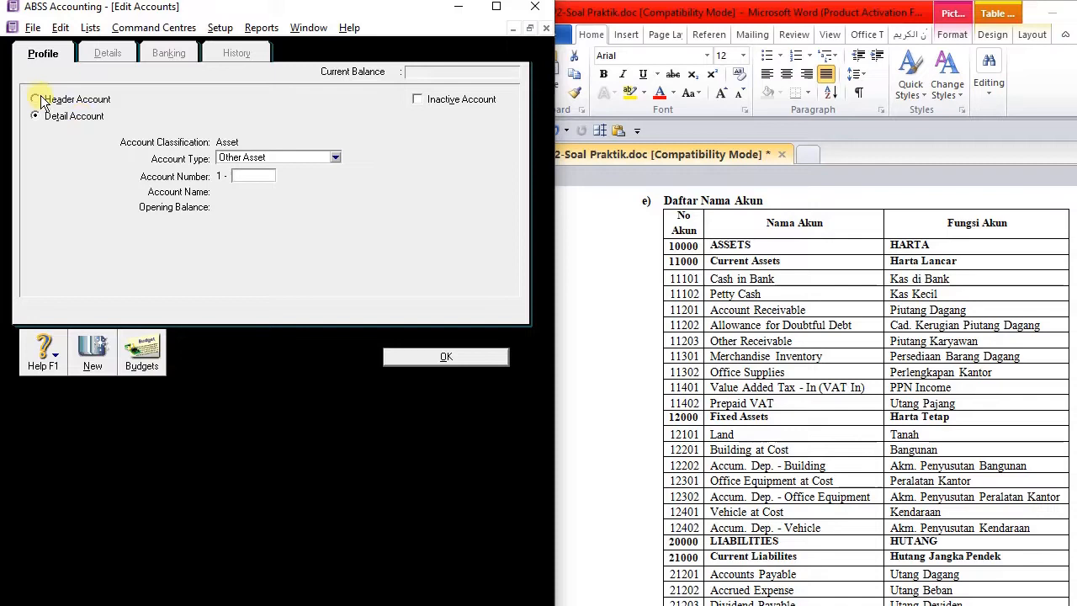
left_click(37, 100)
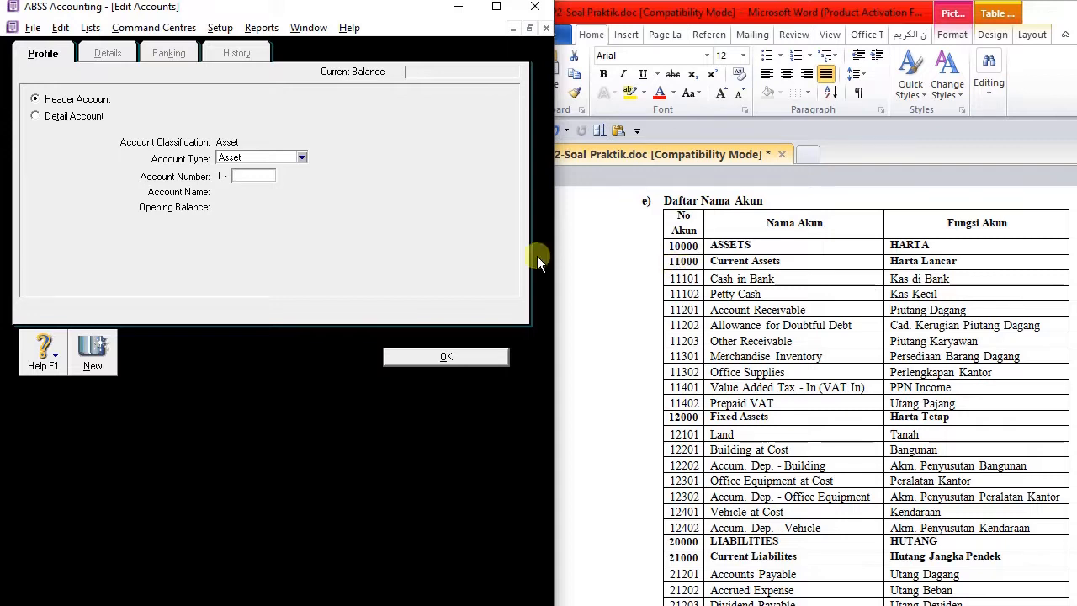
type("1000")
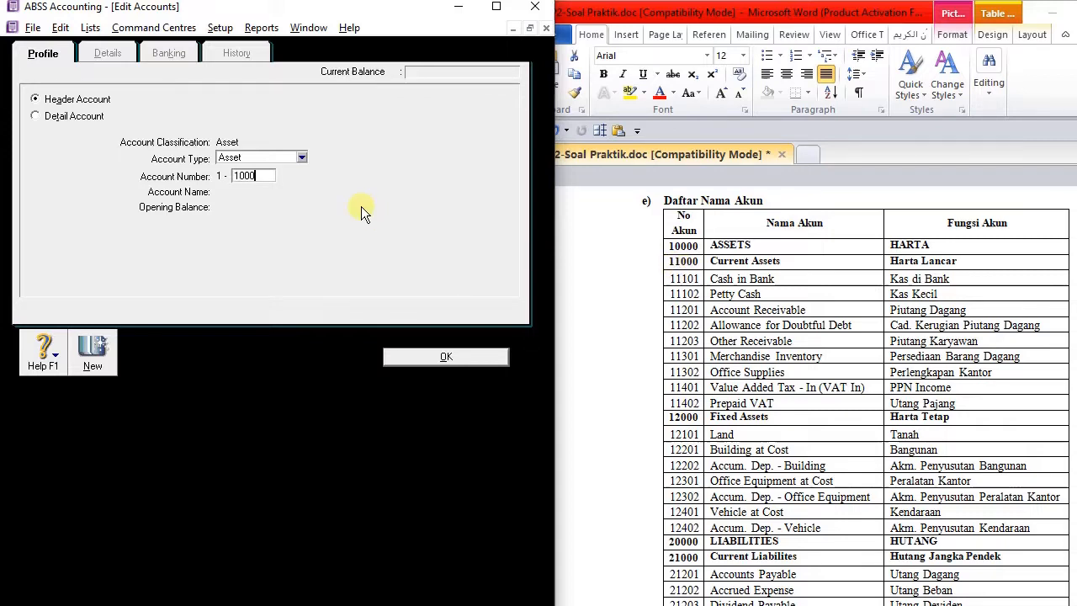
key("Tab")
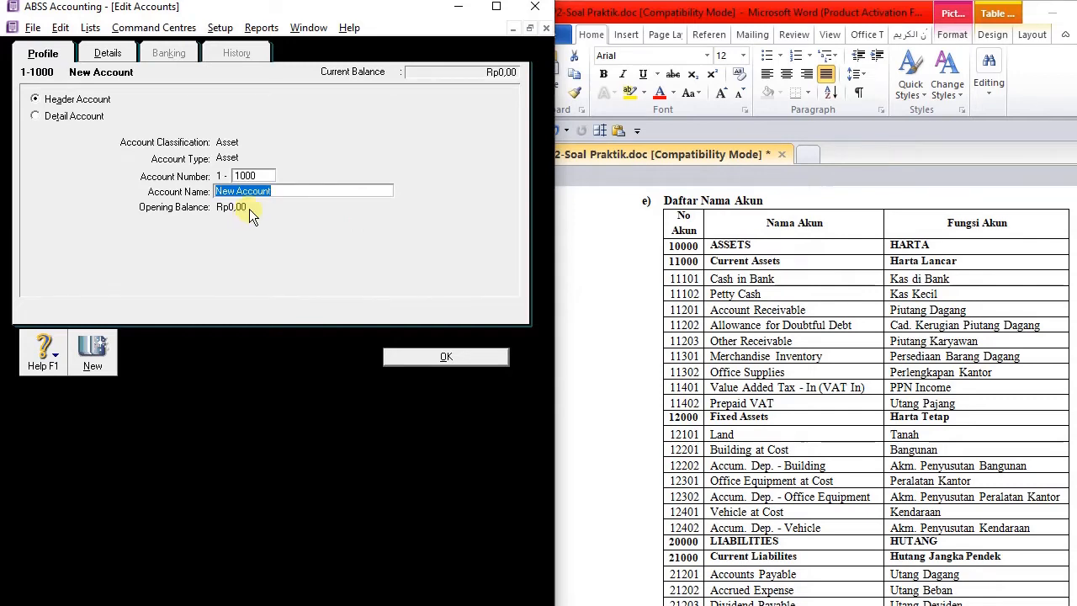
type("Current Assets")
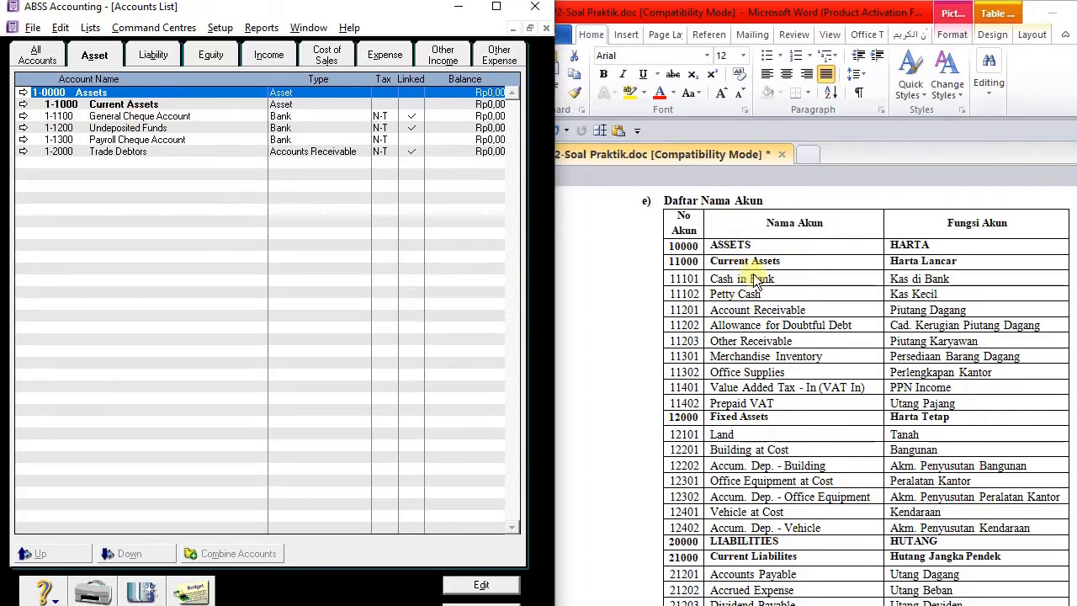
Step: Change the General Cheque Account to number 1-1101 named "Cash In Bank" and place it one level below Current Assets
left_click(23, 116)
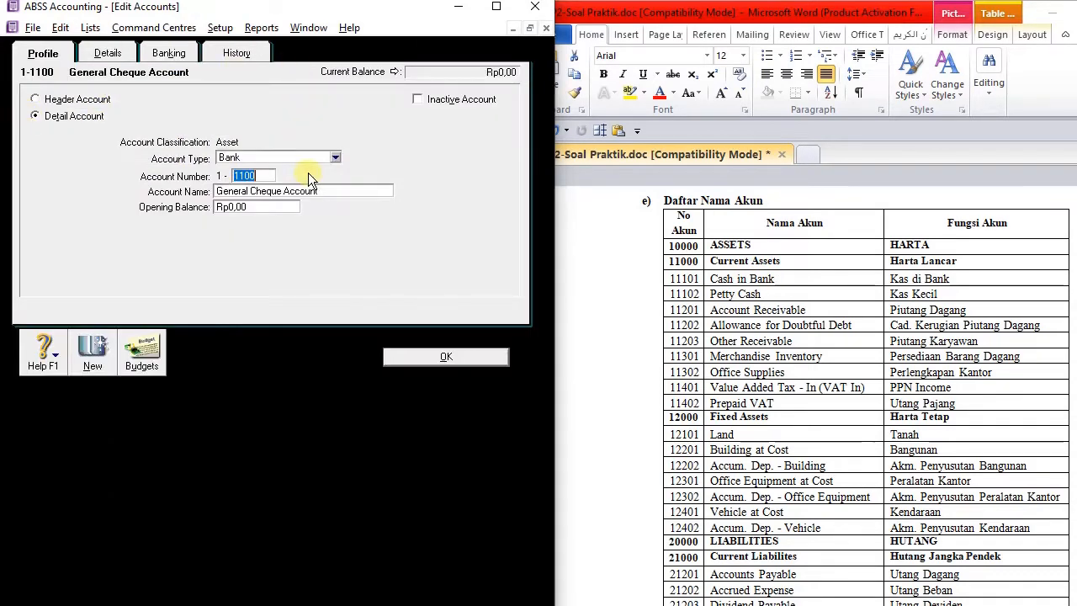
type("1101")
key("Tab")
type("Cash In Bank")
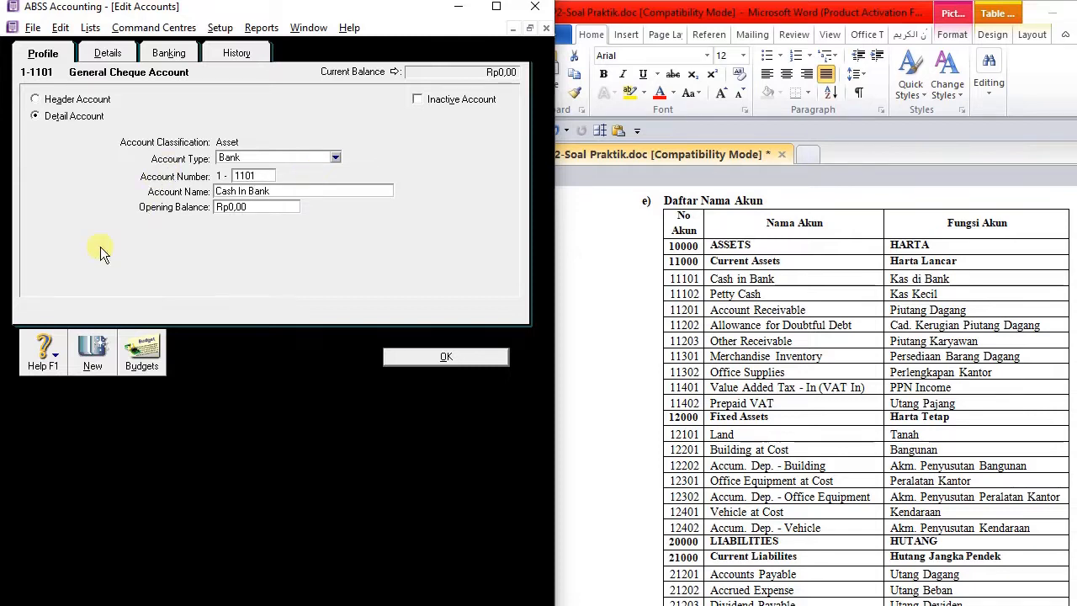
left_click(445, 357)
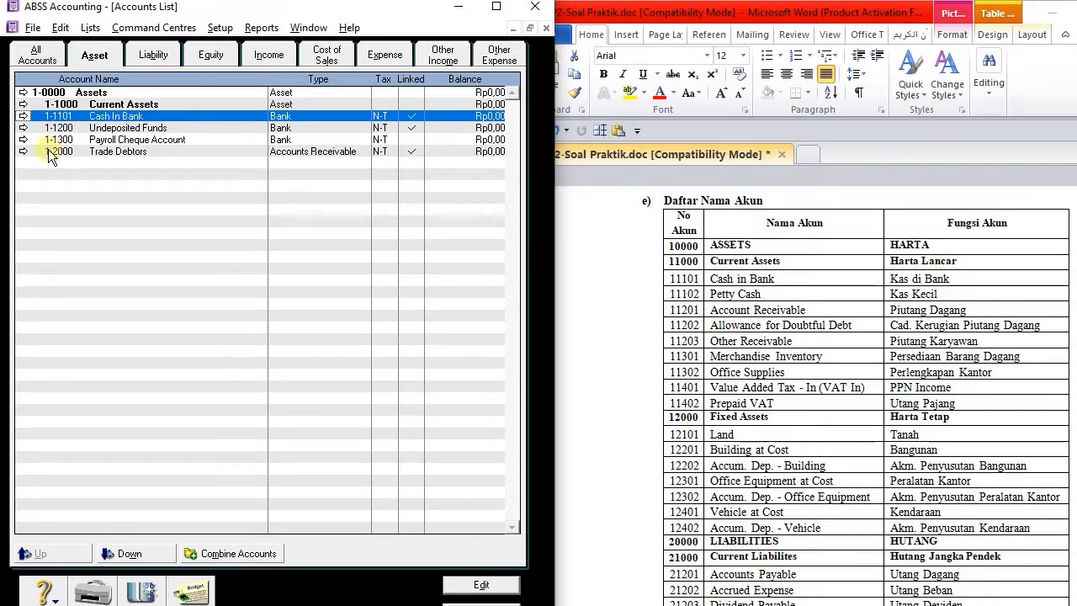
left_click(122, 554)
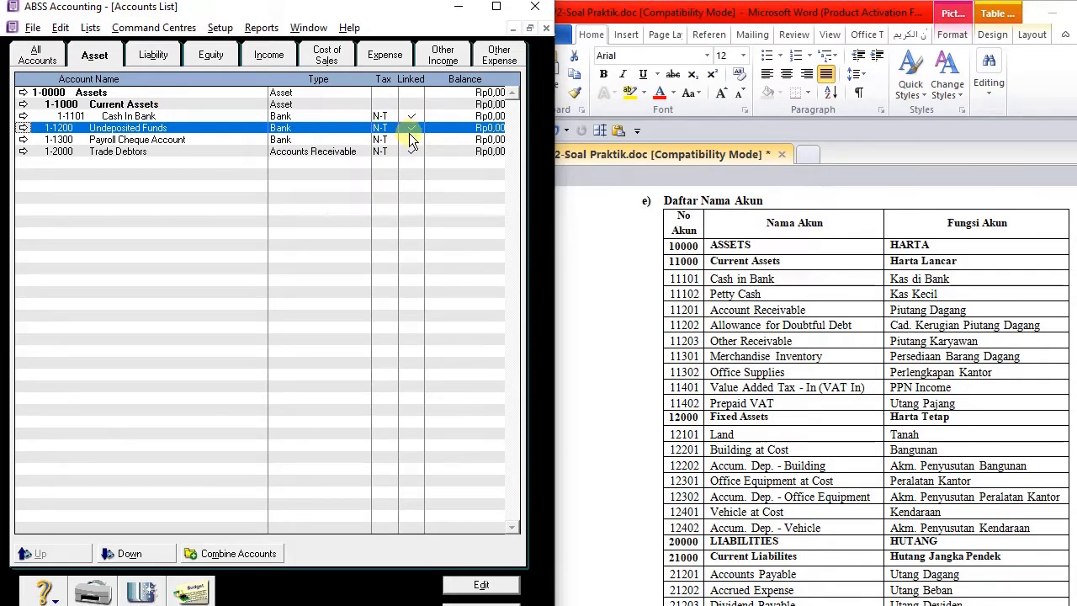
left_click(219, 27)
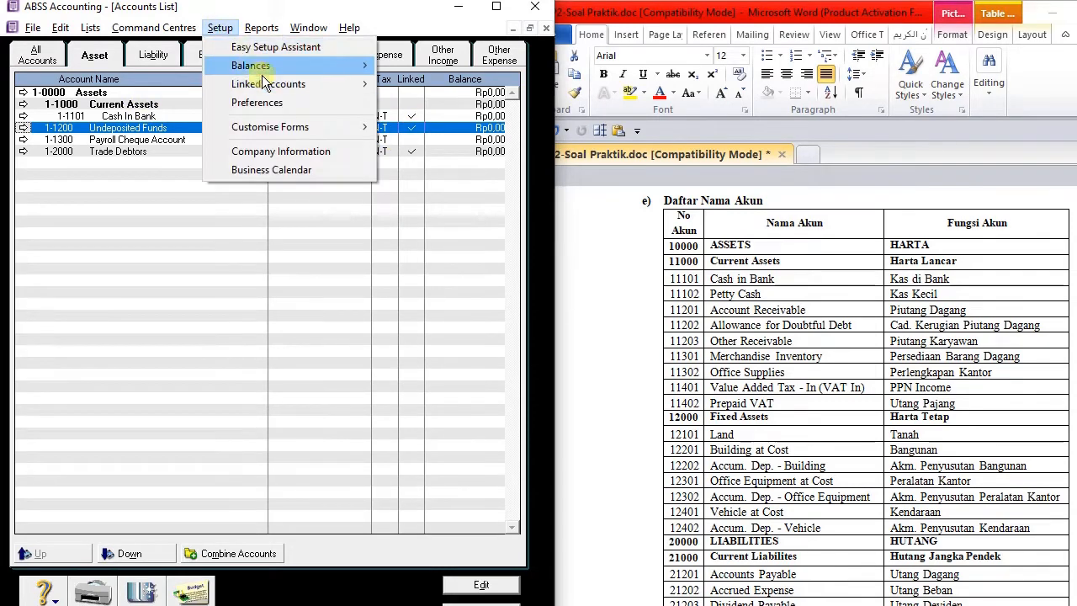
left_click(182, 177)
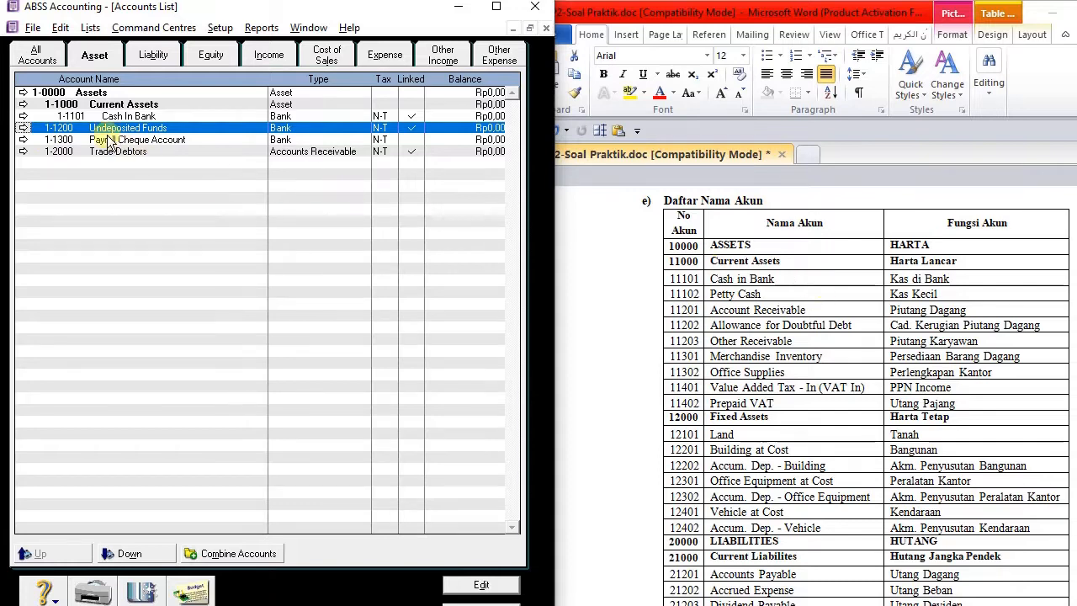
Step: Change the Undeposited Funds account to number 1-1102 named "Petty Cash" and place it one level below Current Assets
left_click(23, 128)
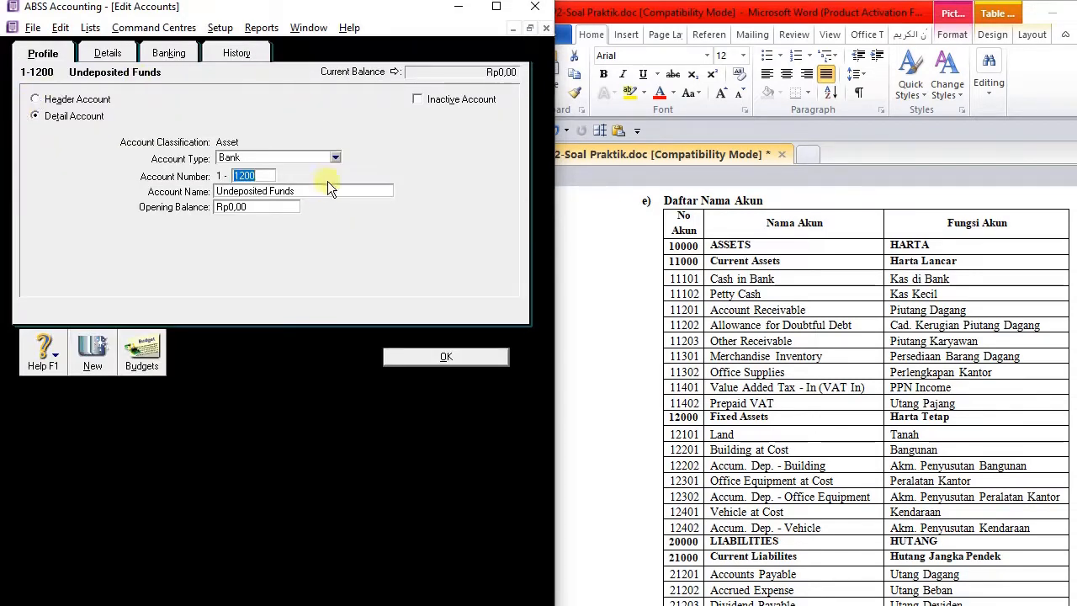
left_click(316, 192)
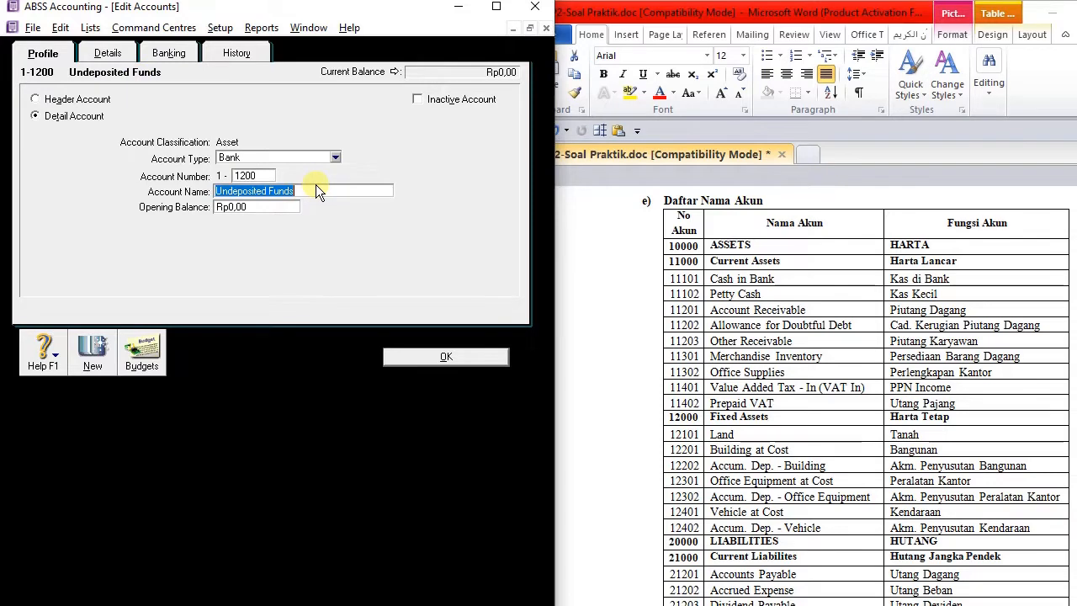
type("Petty Cash")
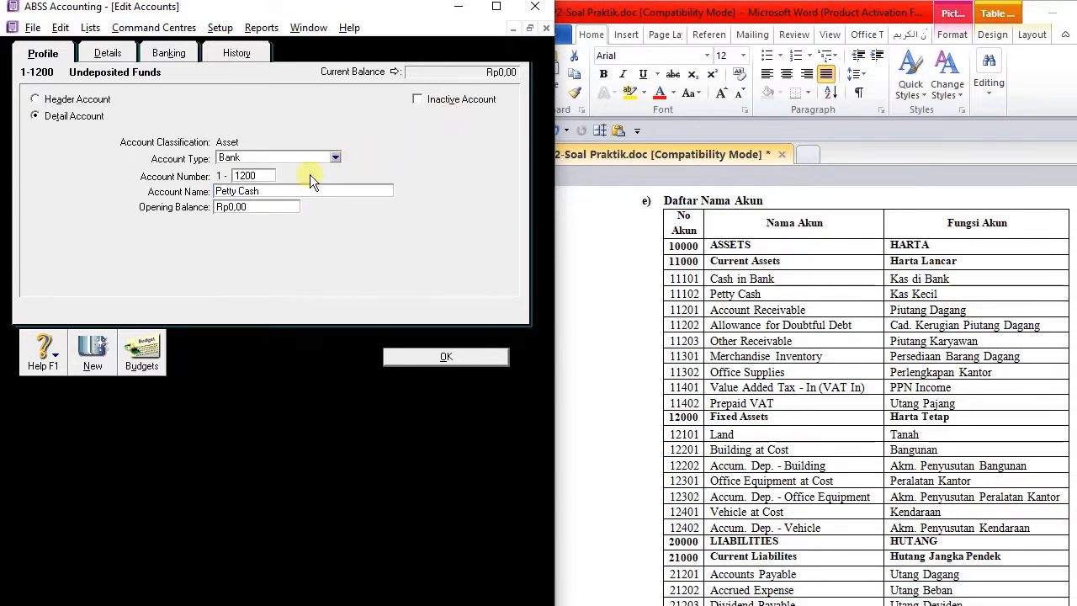
left_click(254, 175)
type("1102")
key("Tab")
left_click(397, 355)
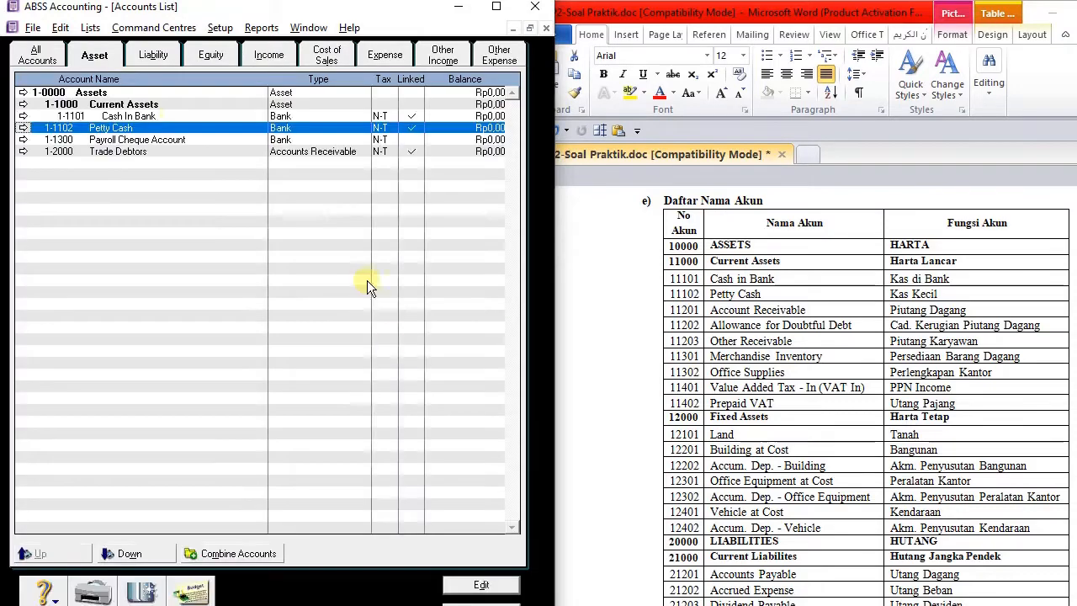
left_click(105, 557)
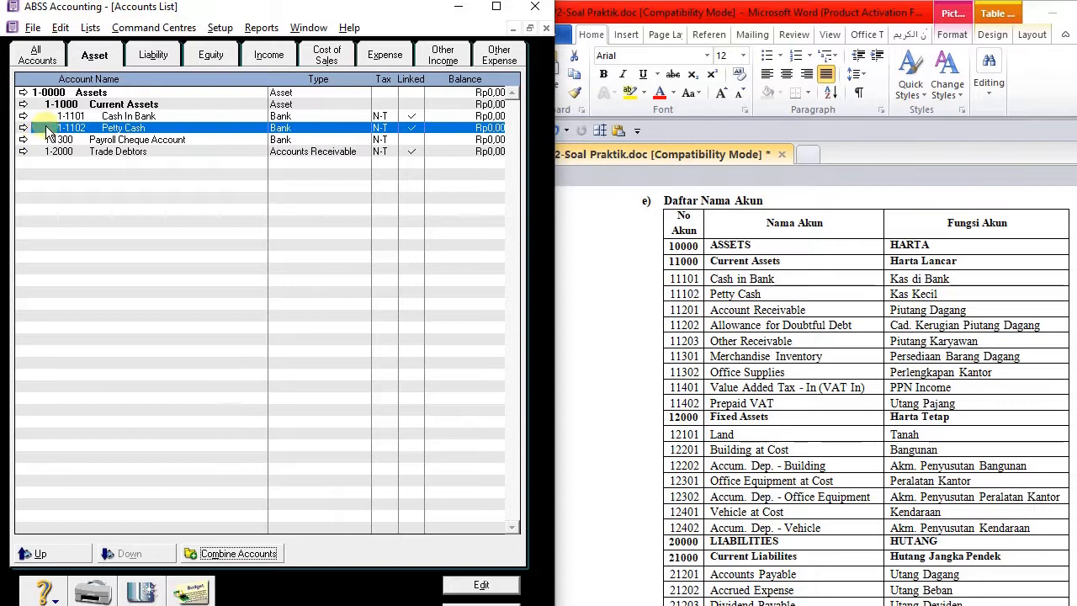
Step: Delete the Payroll Cheque Account from the asset accounts
left_click(23, 142)
right_click(191, 94)
left_click(217, 102)
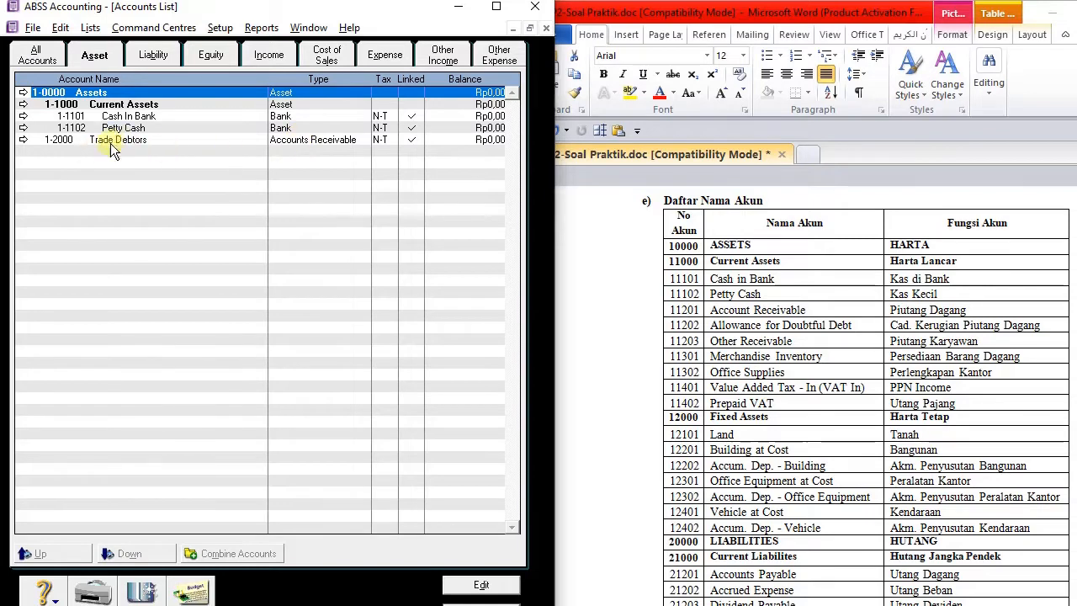
Step: Change the Trade Debtors account to number 1-1201 named "Account Receivable" and place it one level below Current Assets
left_click(24, 135)
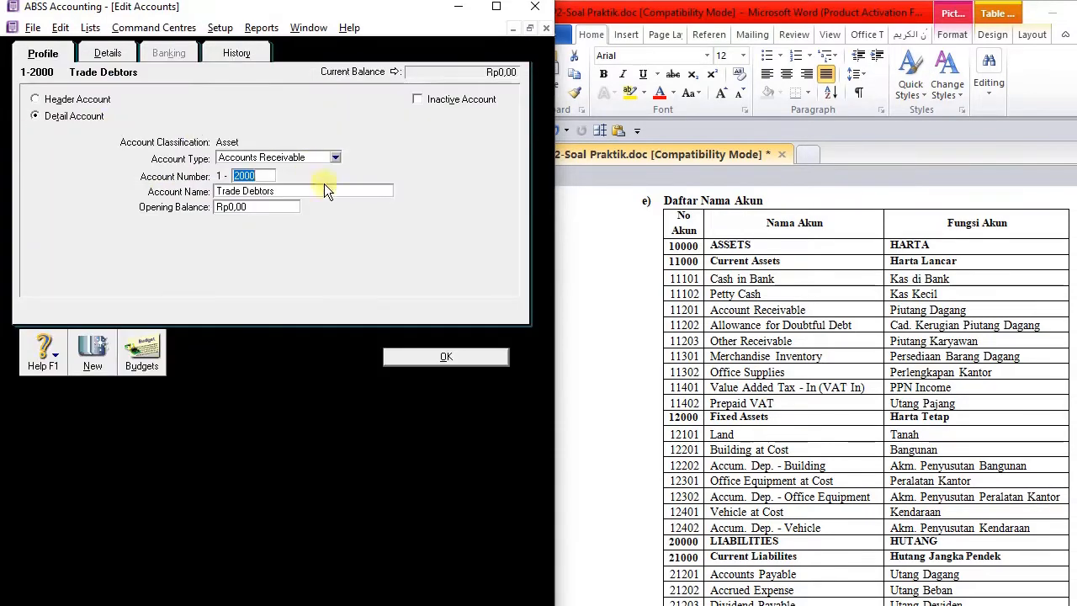
left_click(302, 189)
left_click(258, 176)
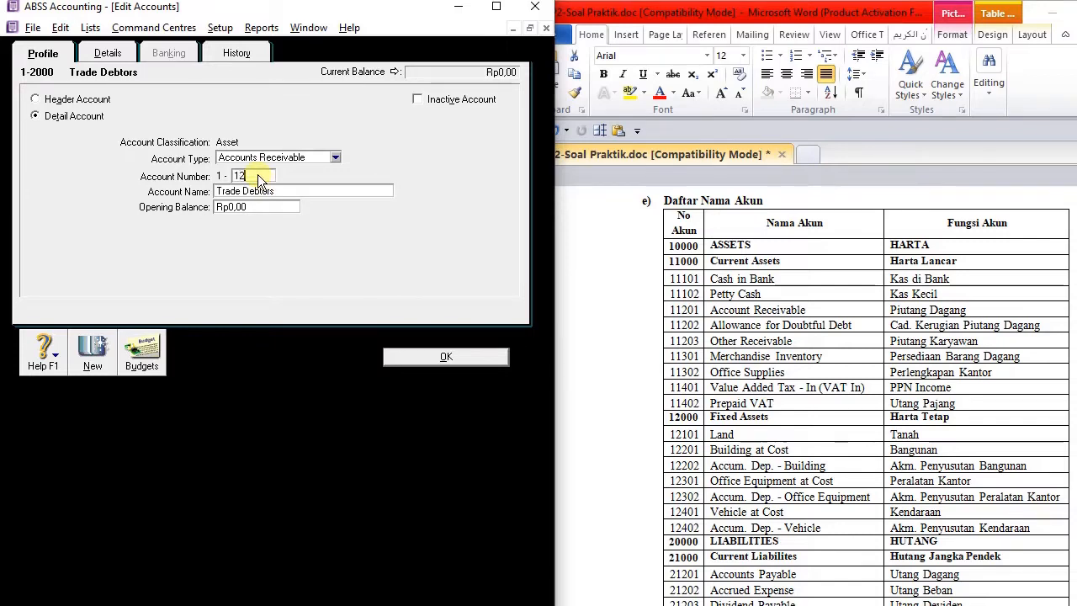
key("Tab")
type("Account Receivable")
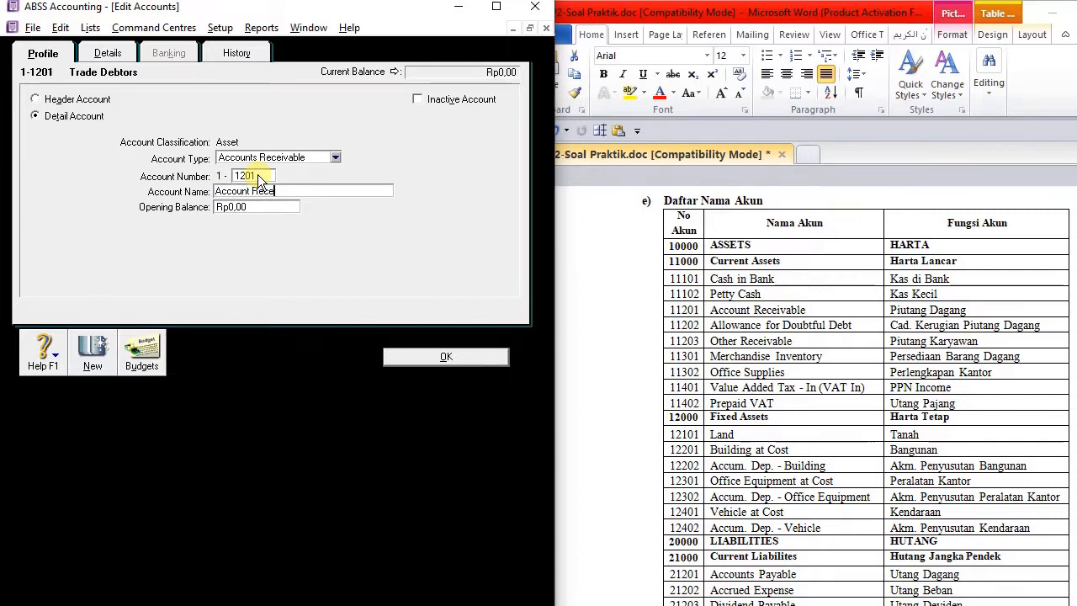
left_click(454, 357)
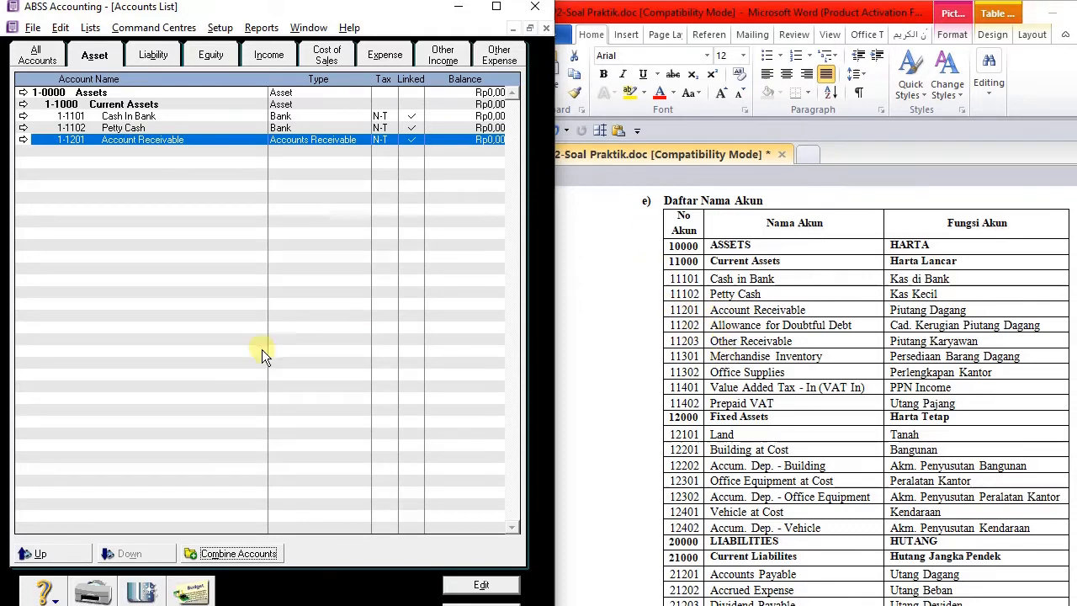
Step: Create an Accounts Receivable account numbered 1-1202, copying its name "Allowance for Doubtful Debt" from the Word table
left_click(143, 594)
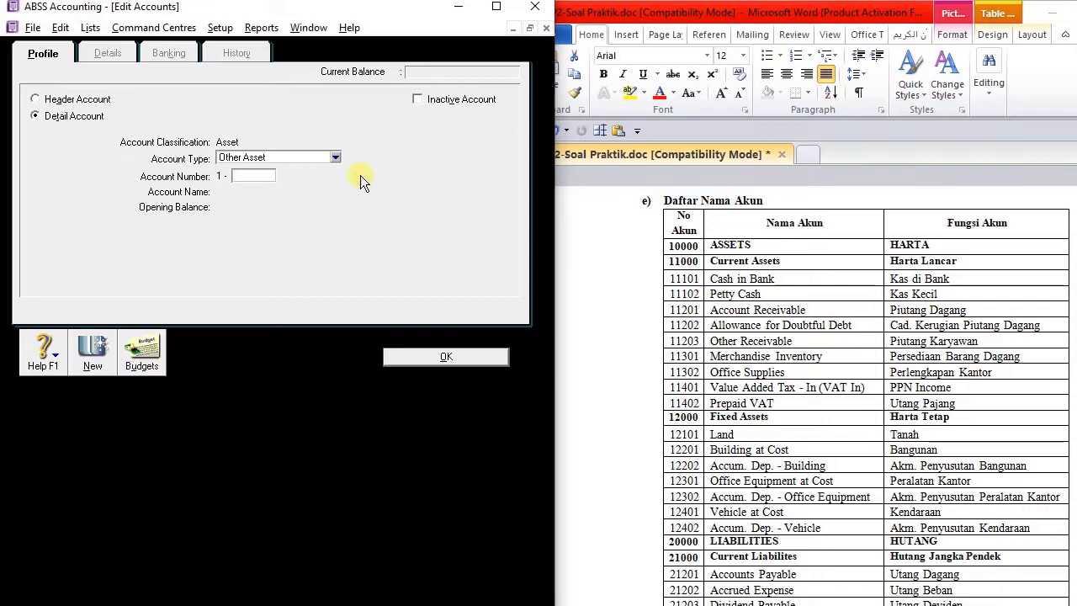
left_click(283, 159)
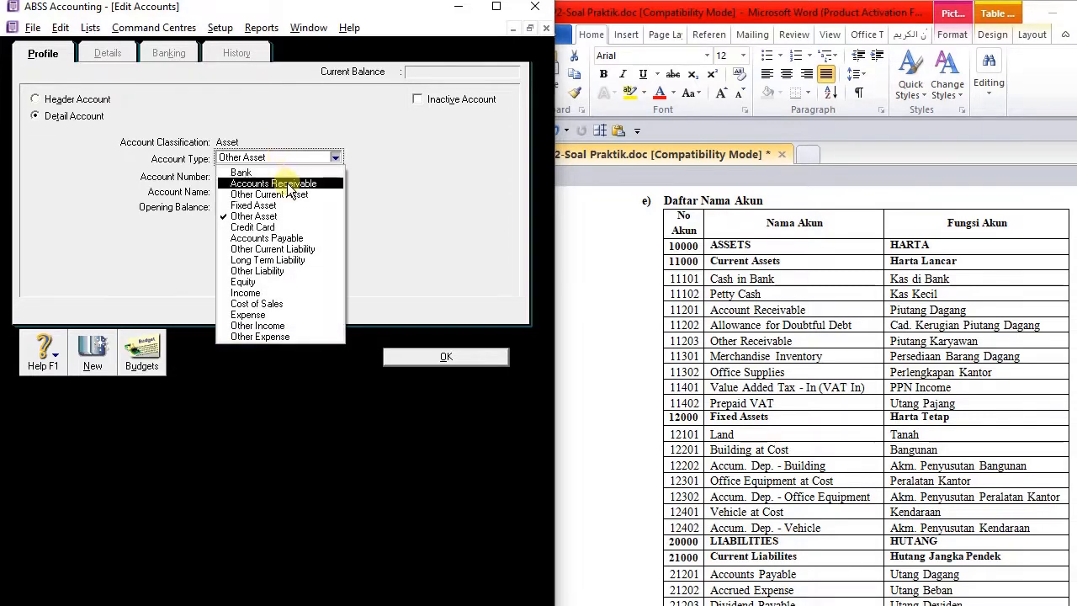
left_click(278, 184)
left_click(262, 175)
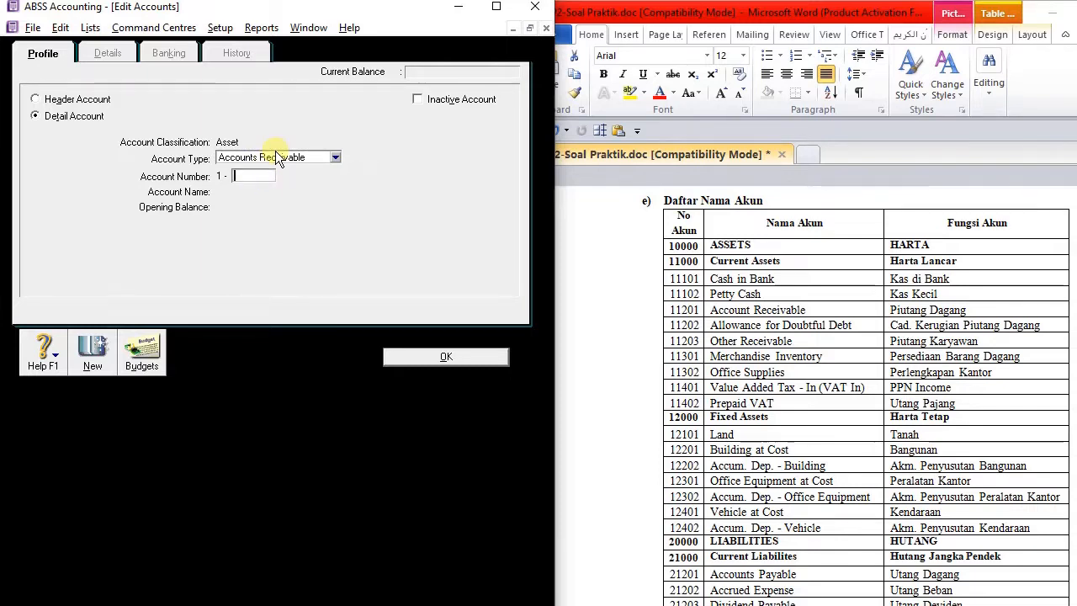
type("1202")
key("Tab")
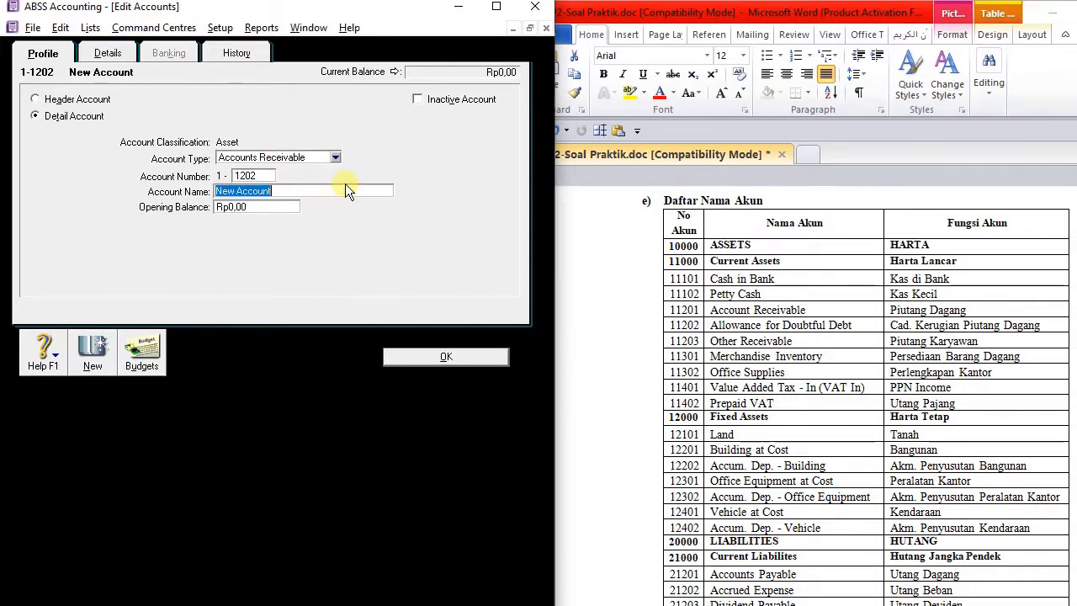
left_click(852, 320)
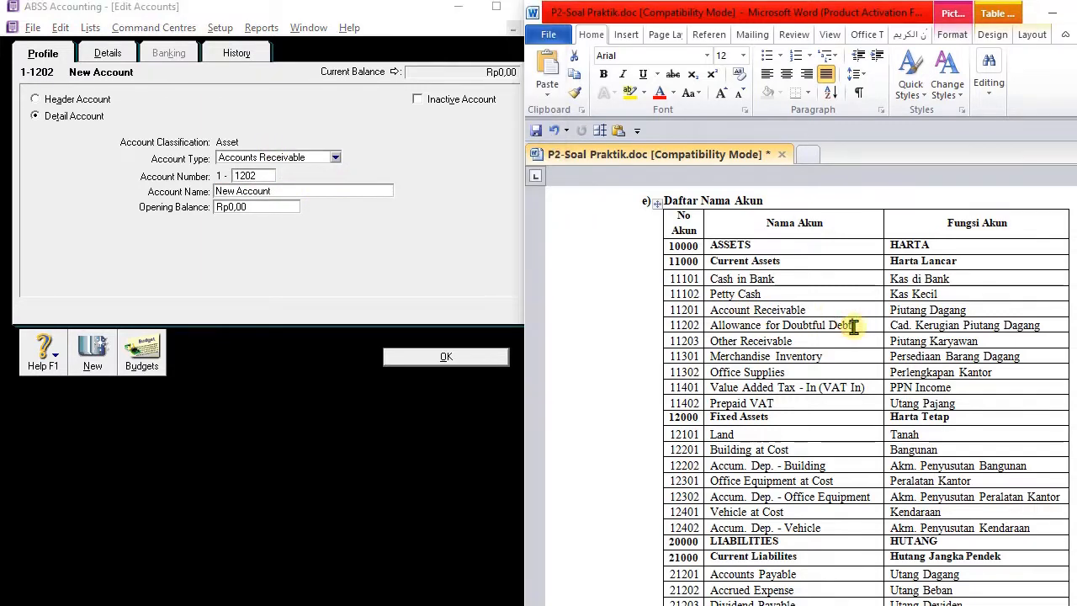
left_click_drag(851, 323, 709, 323)
key("ctrl+c")
left_click(361, 247)
key("ctrl+v")
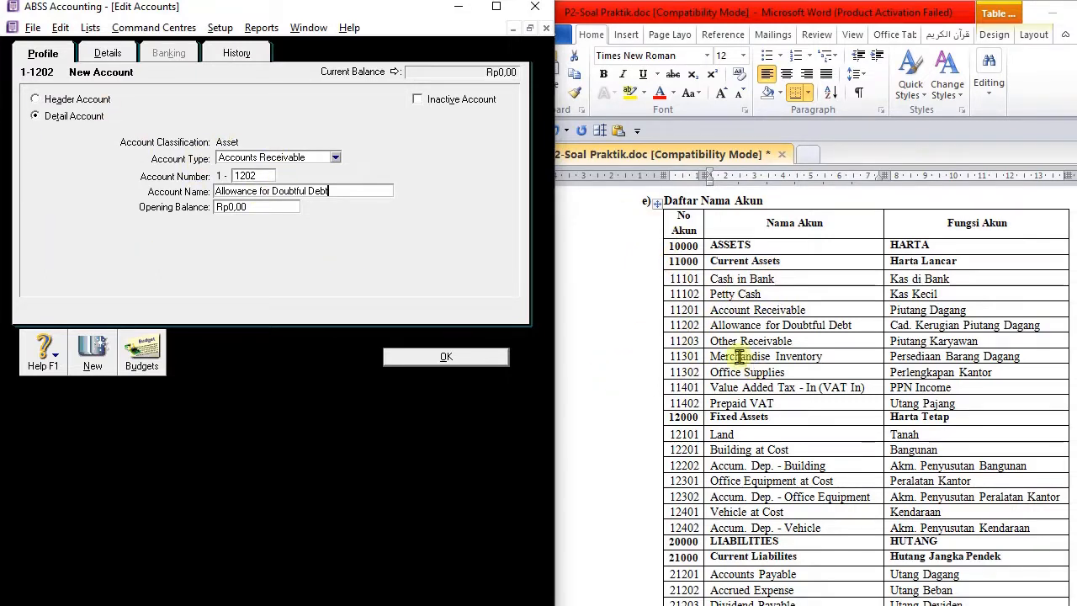
Step: Create an Other Current Asset account numbered 1-1203 and named "Other Receivable"
left_click(93, 354)
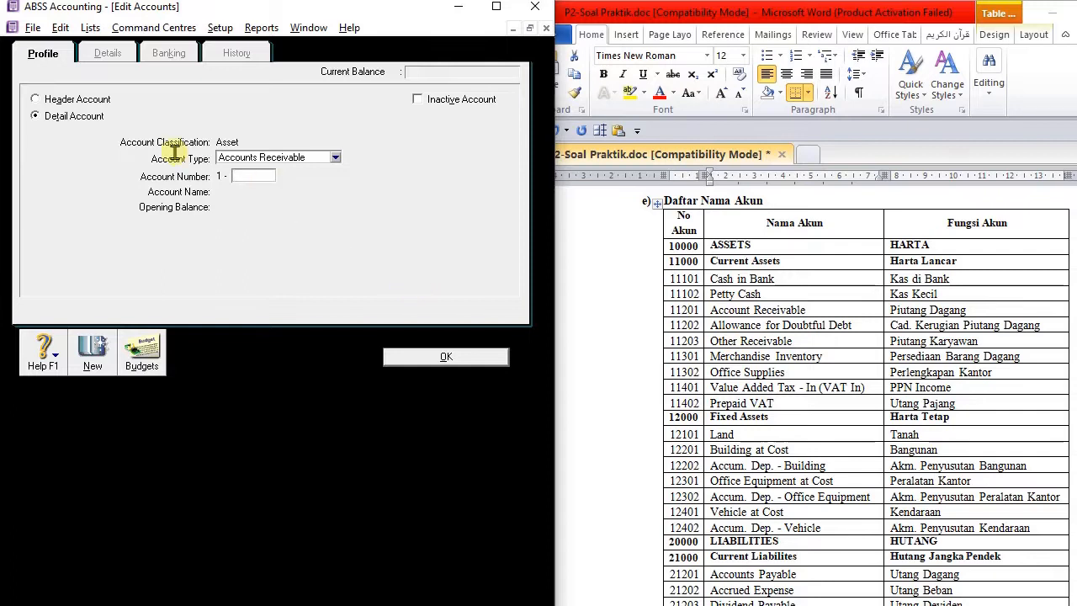
left_click(301, 158)
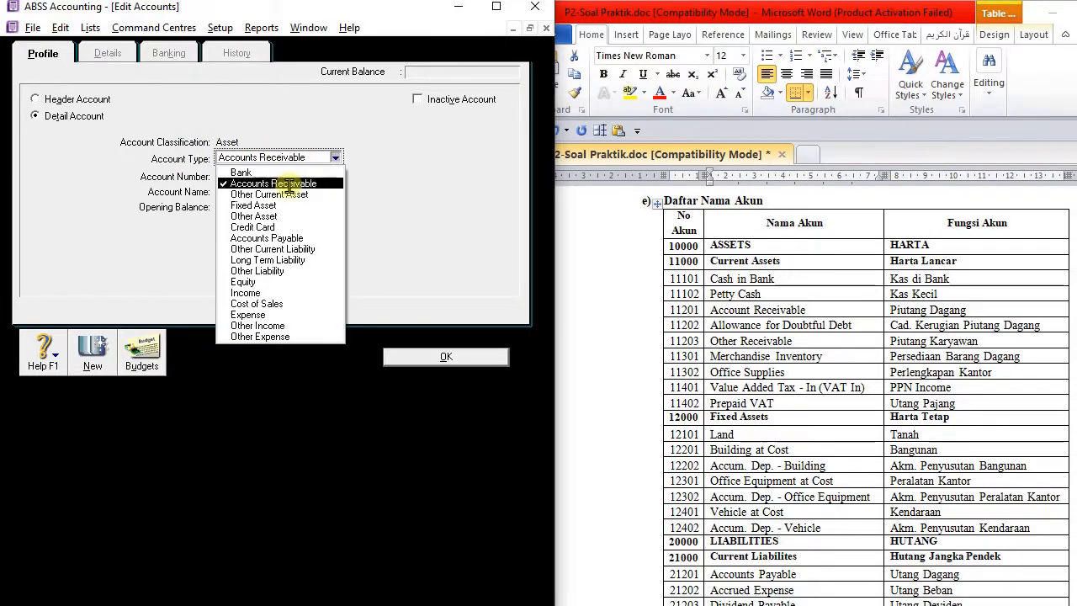
left_click(286, 193)
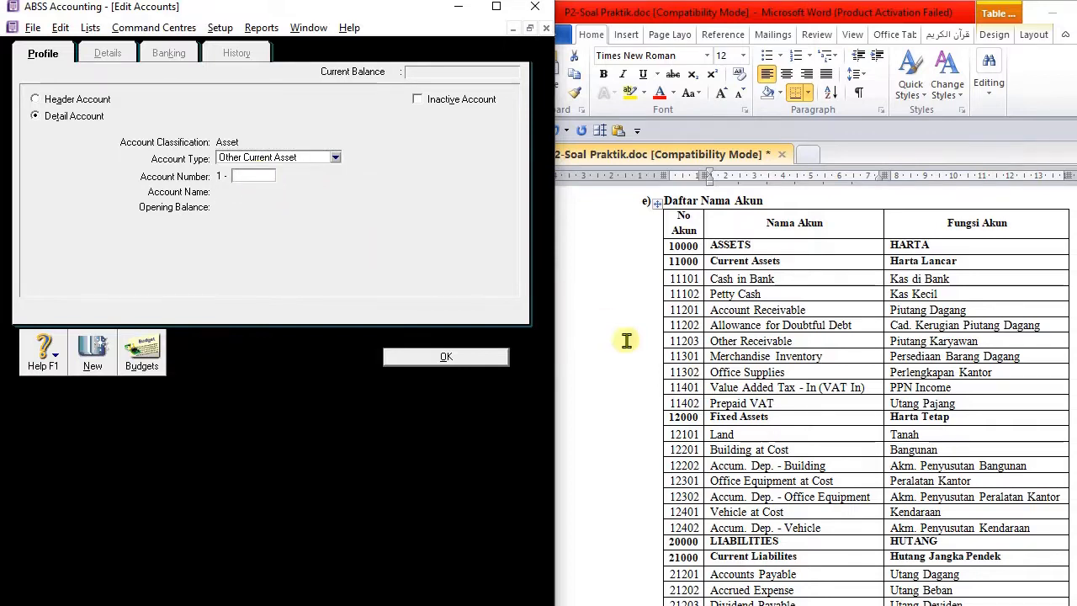
type("1203")
key("Tab")
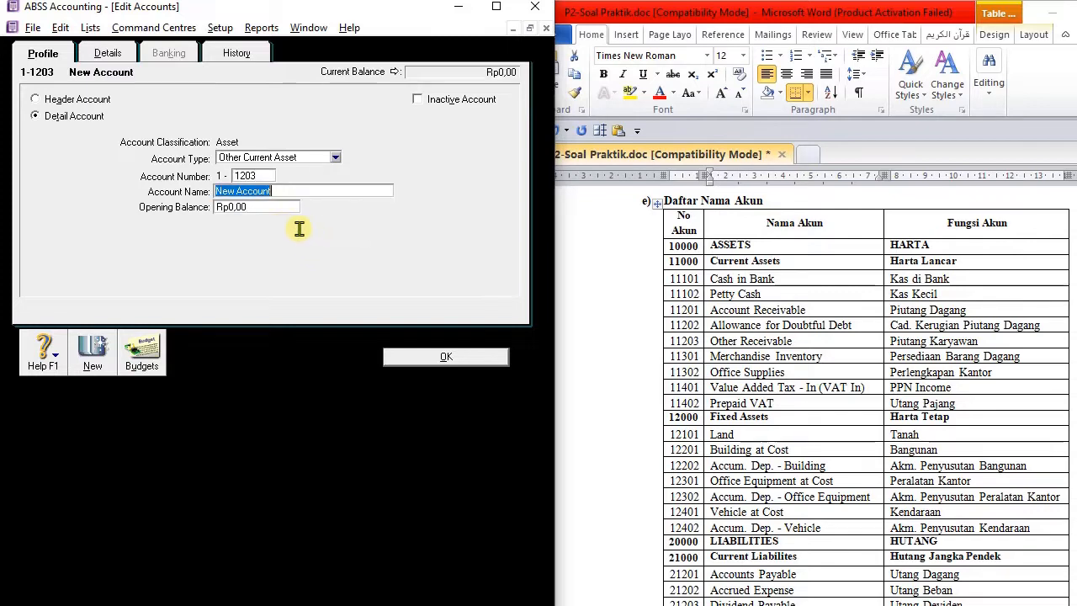
type("Other Receivable")
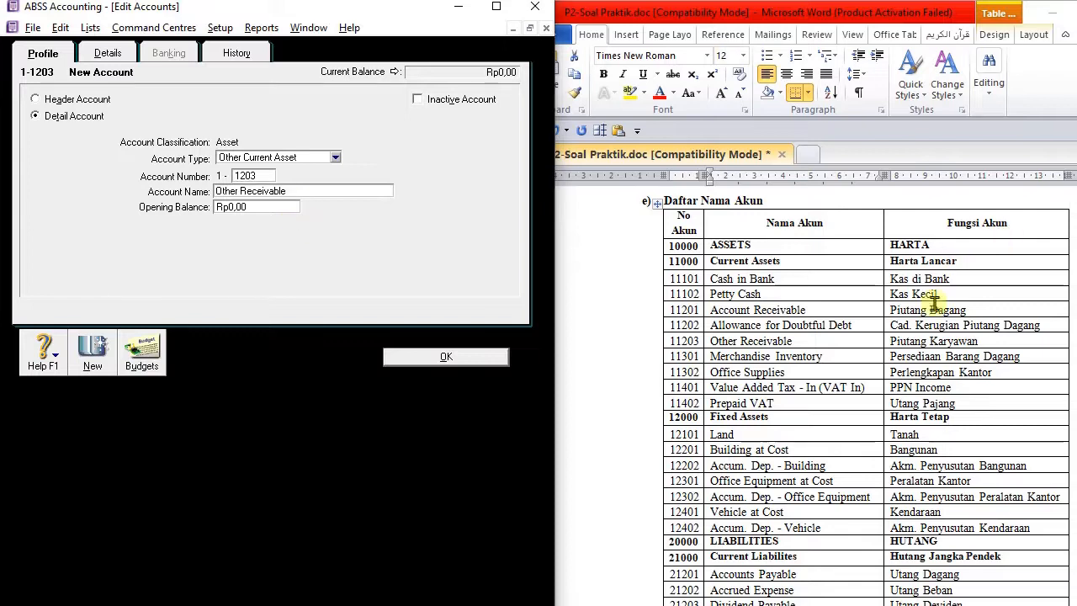
left_click(965, 343)
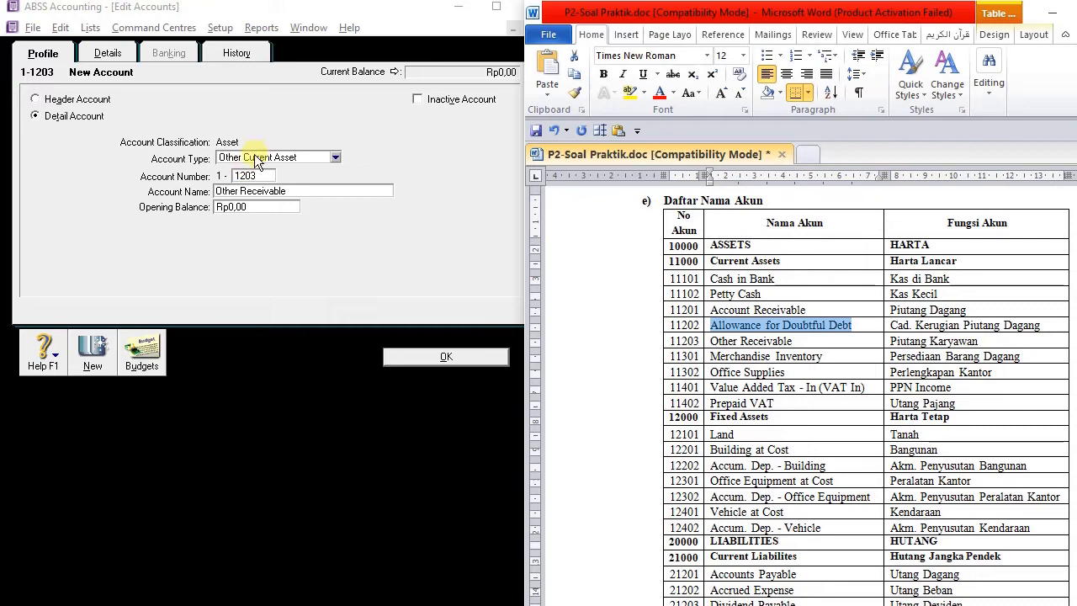
left_click(770, 352)
left_click(843, 356)
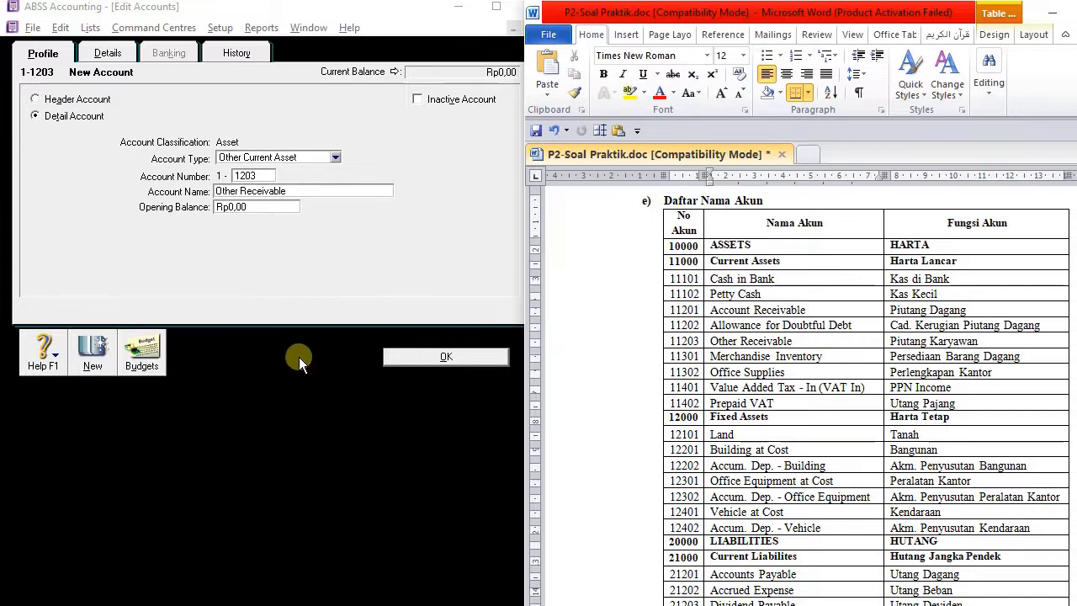
Step: Create an Other Current Asset account numbered 1-1301 named "Merchandise Inventory" and highlight its row in yellow in the Word table
left_click(92, 365)
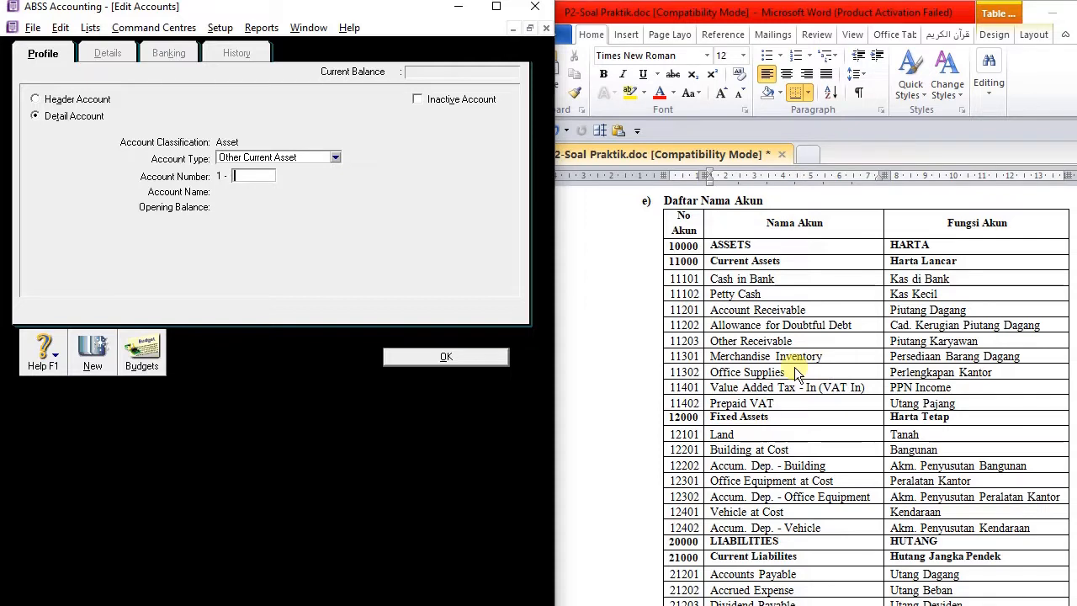
type("1301")
key("Tab")
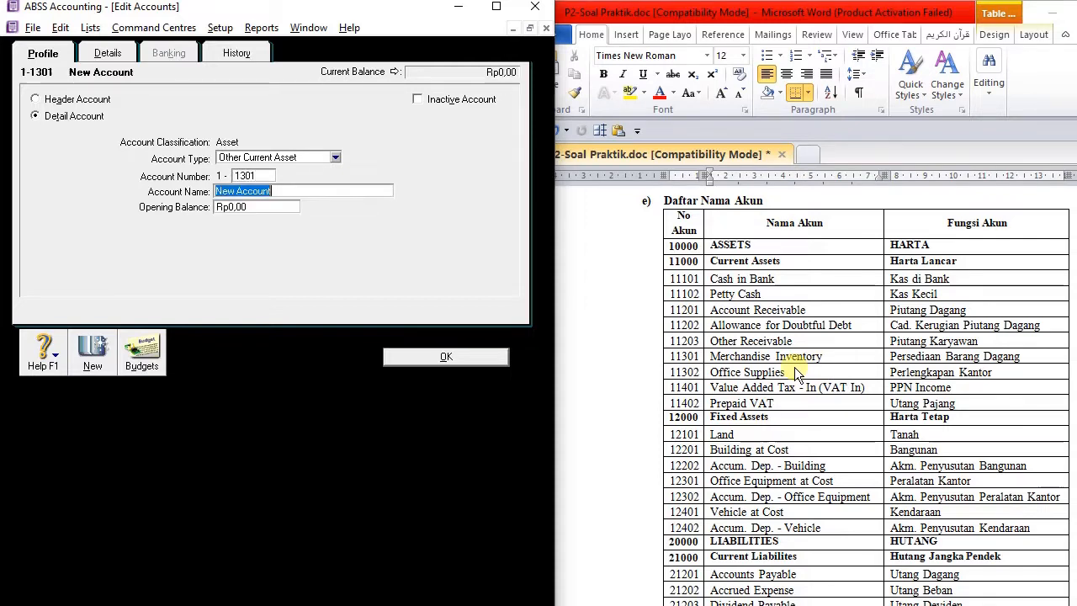
left_click(669, 356)
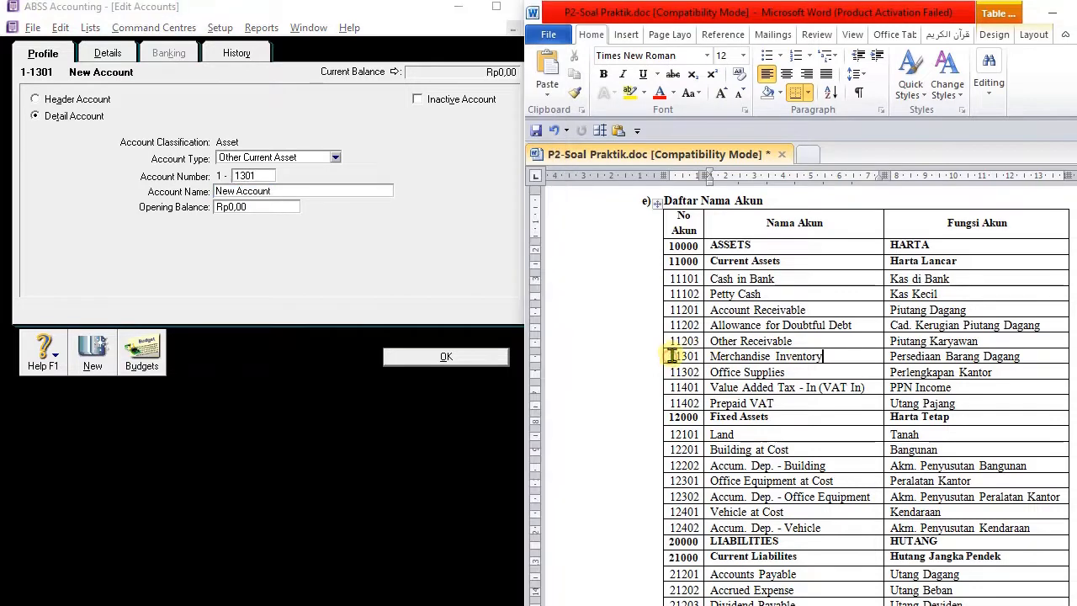
left_click_drag(669, 356, 989, 356)
left_click(278, 189)
type("Mer")
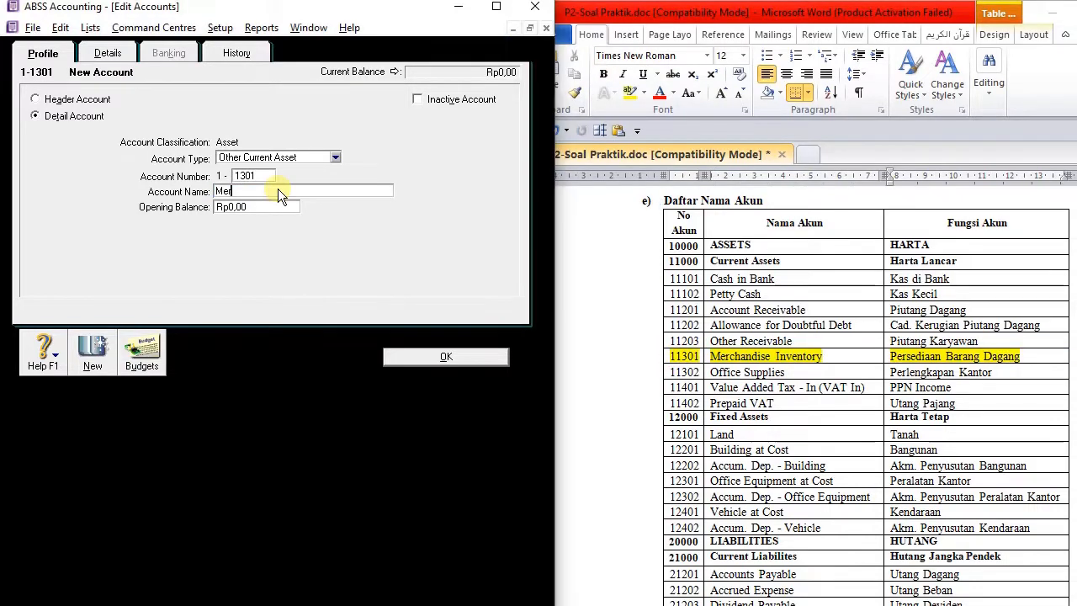
type("chandise Inventory")
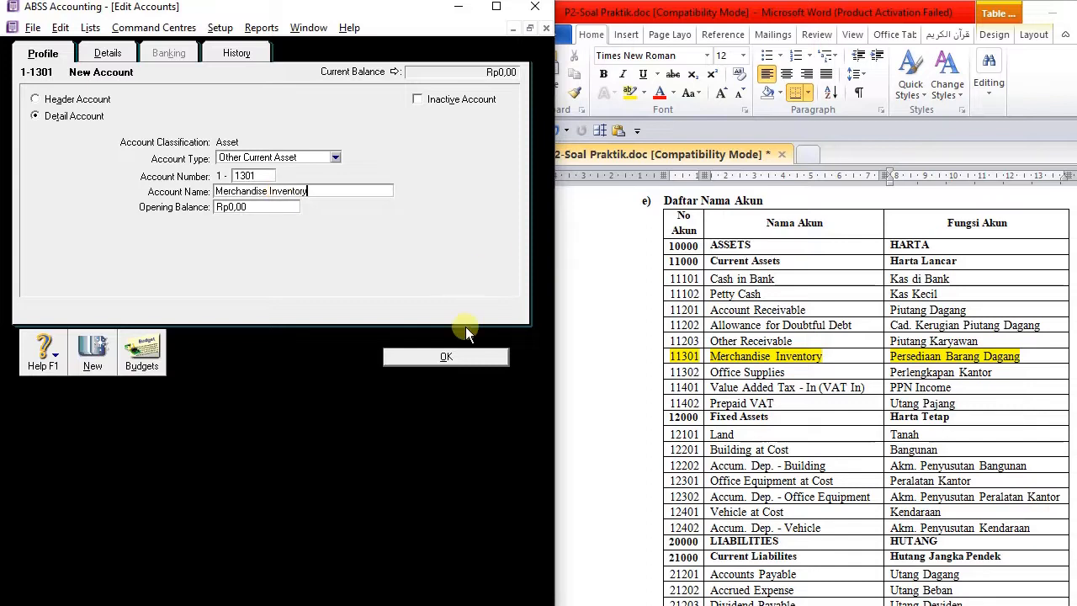
left_click(92, 360)
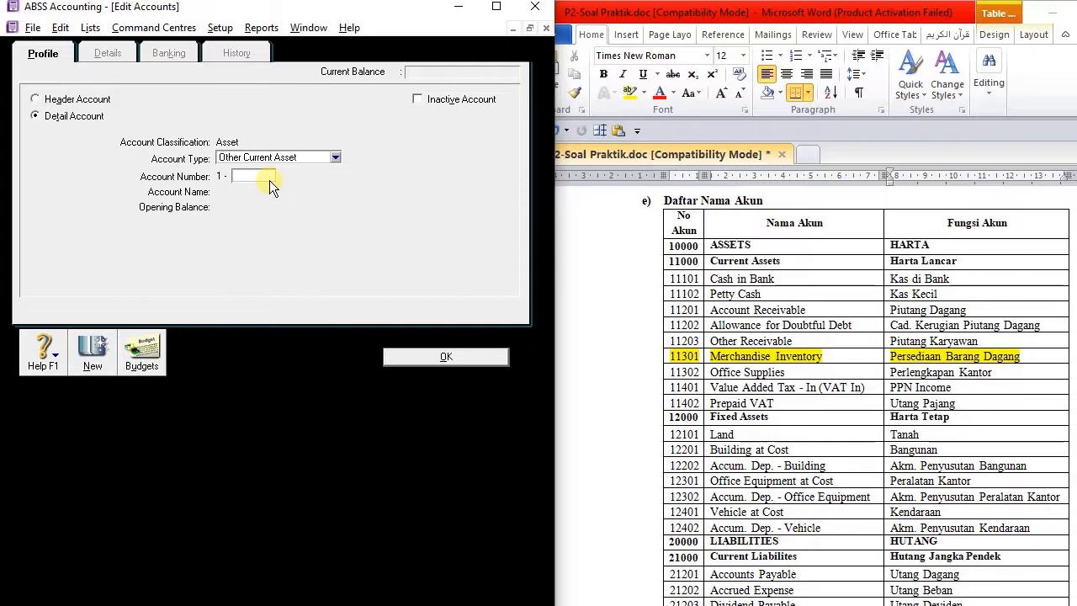
Step: Create an Other Current Asset account numbered 1-1302, copying its name "Office Supplies" from the Word table
type("1302")
key("Tab")
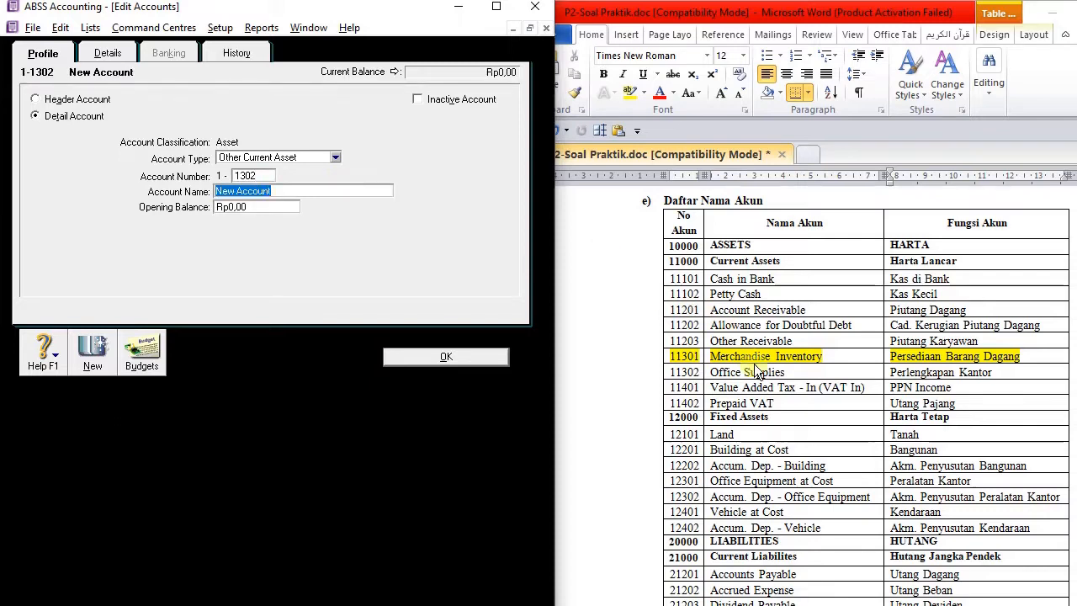
left_click(789, 374)
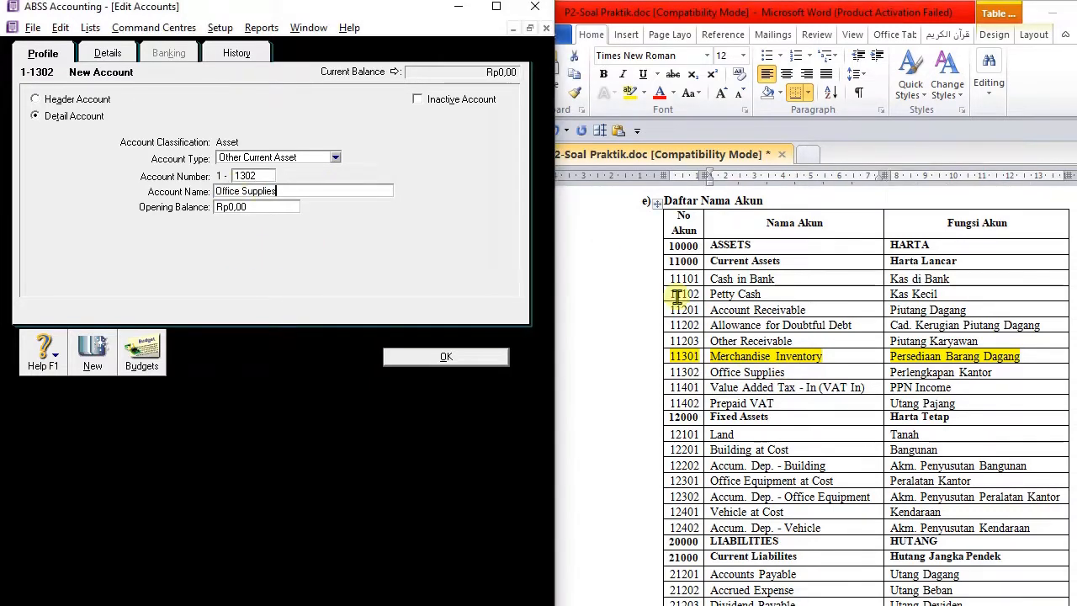
Step: Create an Other Current Asset account numbered 1-1401 and named "VAT-IN"
left_click(88, 345)
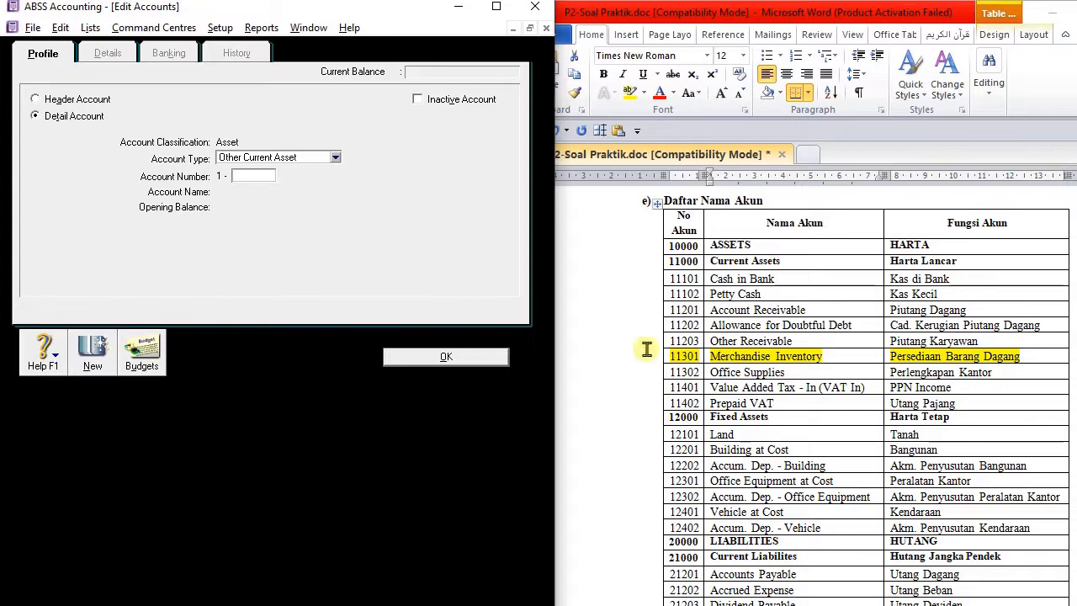
left_click(261, 179)
type("13")
key("BackSpace")
type("1")
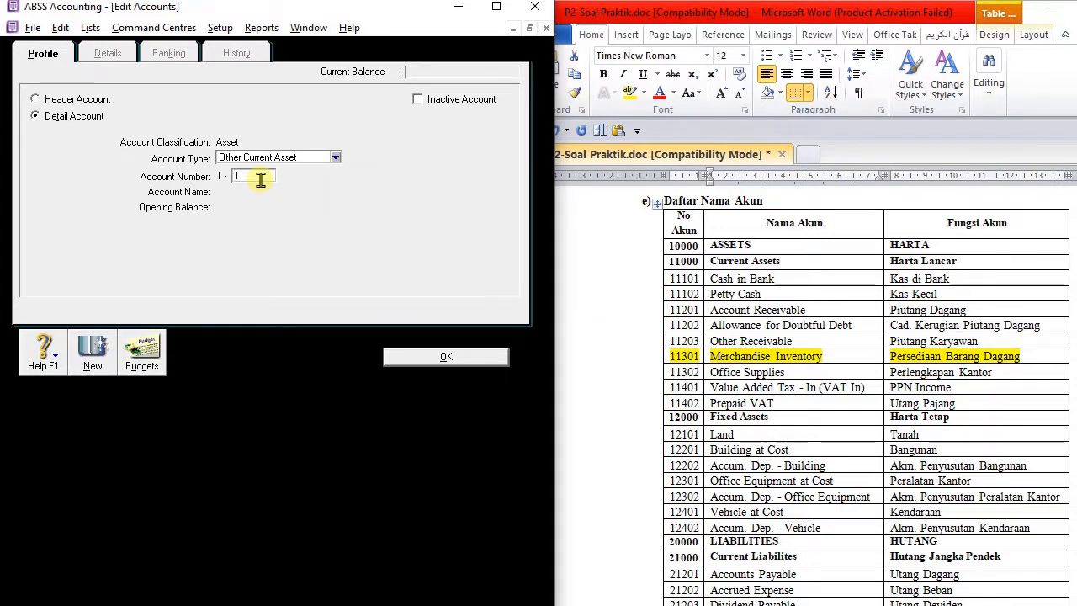
type("401")
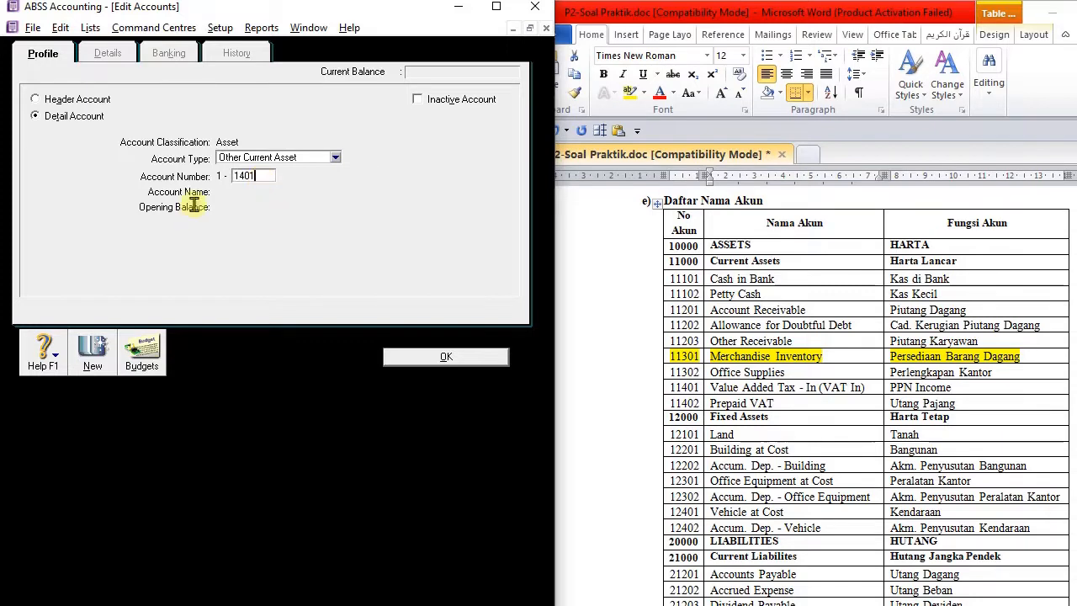
key("Tab")
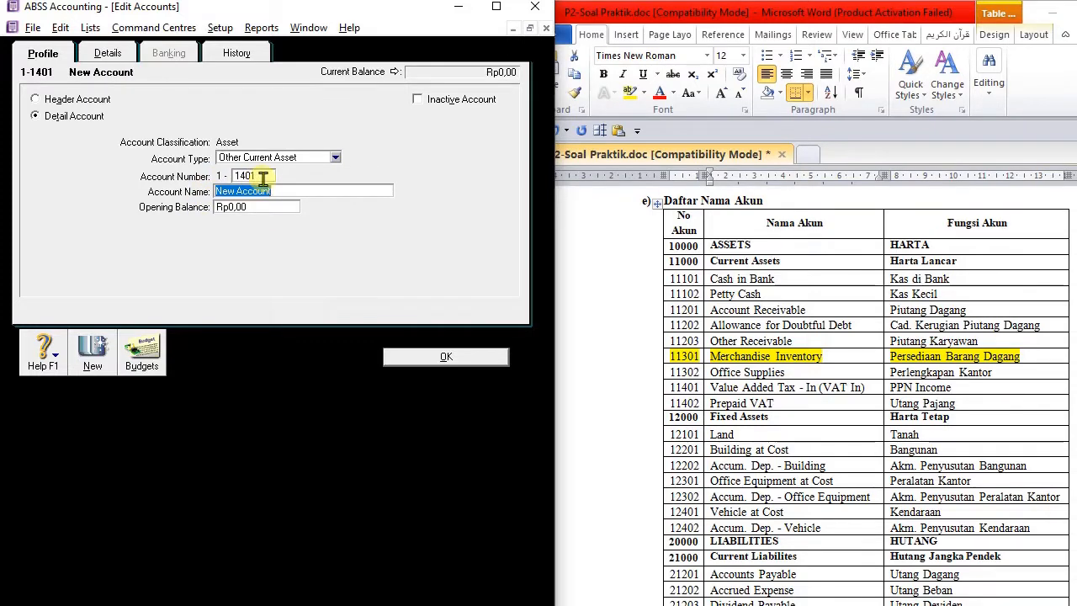
type("VA")
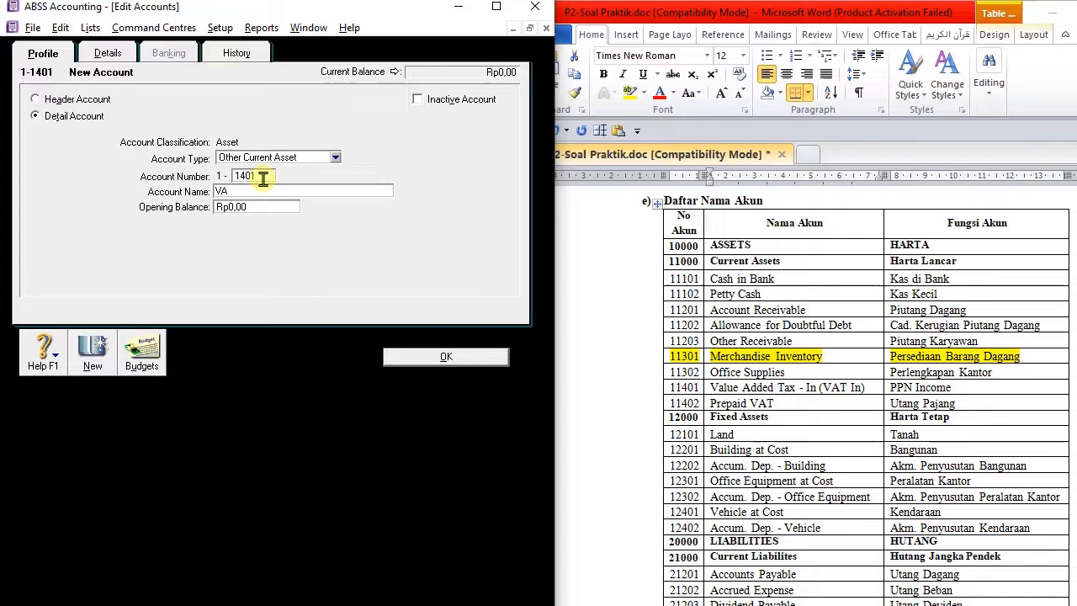
type("T-IN")
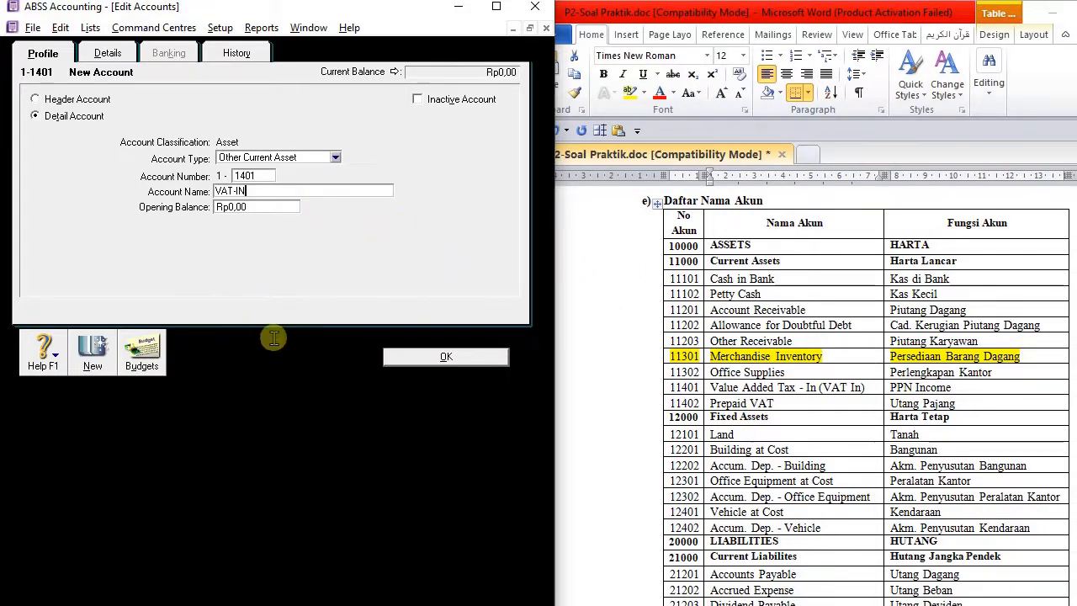
Step: Create an Other Current Asset account numbered 1-1402, name it "Prepaid VAT" from the Word table, and return to the accounts list
left_click(92, 354)
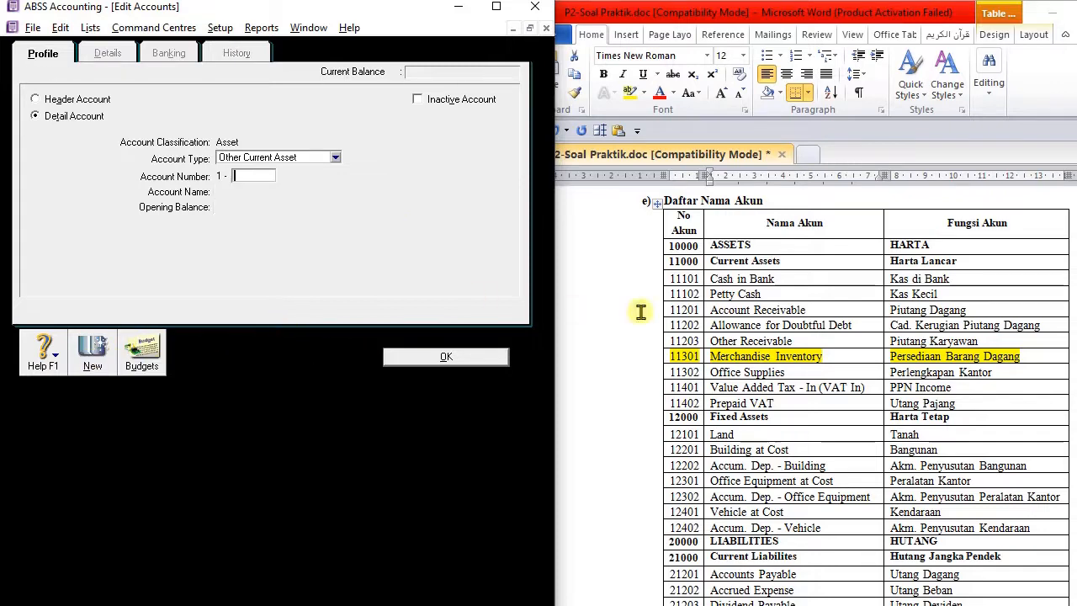
type("13")
type("402")
key("Tab")
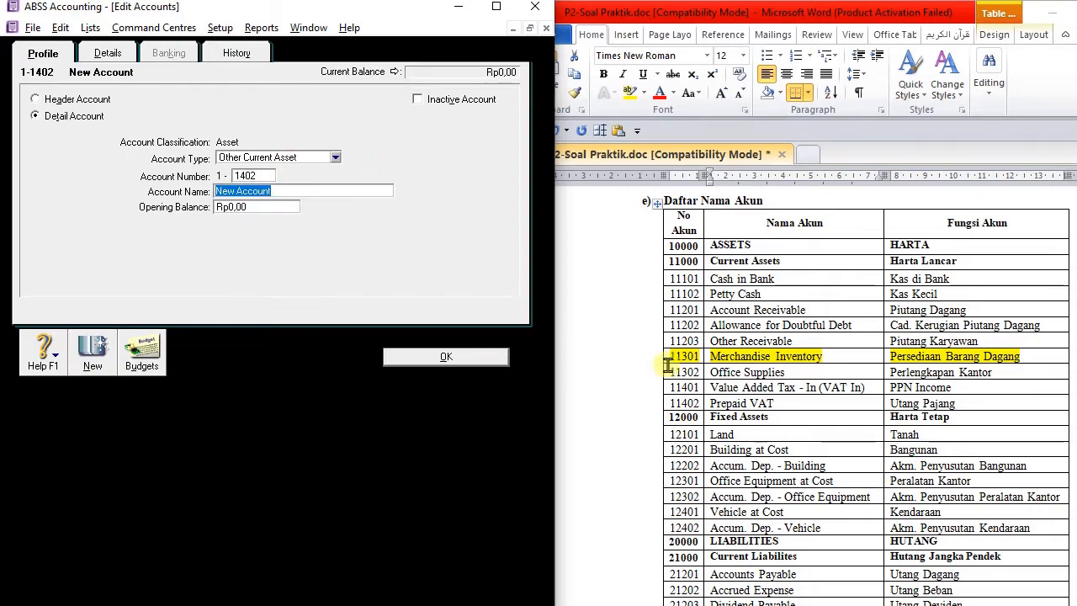
left_click(770, 404)
left_click(423, 354)
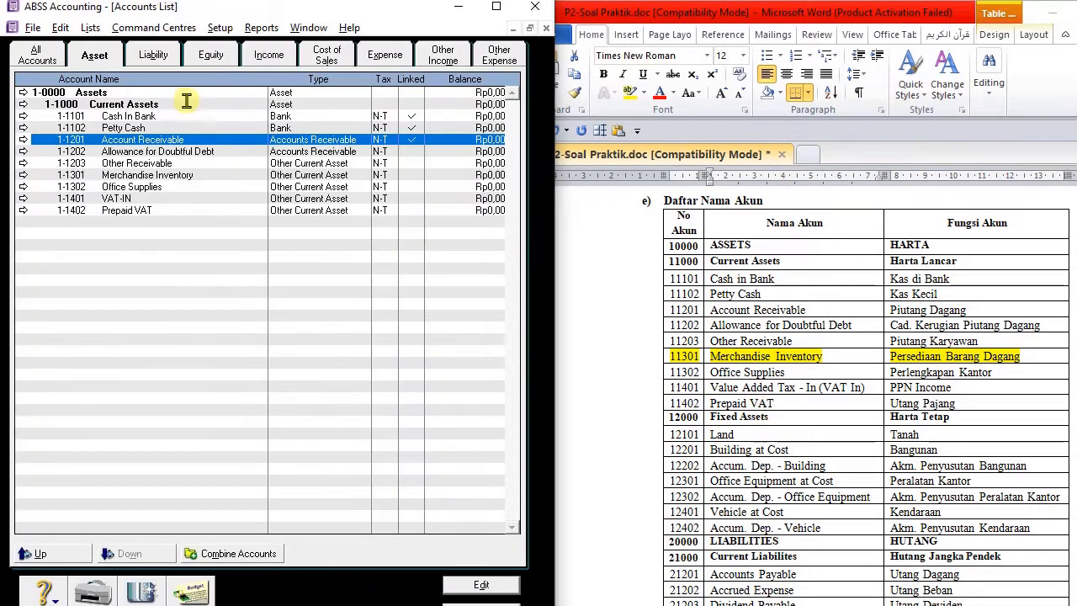
Step: Highlight the numbers and names of accounts 11101 to 11402 in yellow in the Word table
left_click(740, 407)
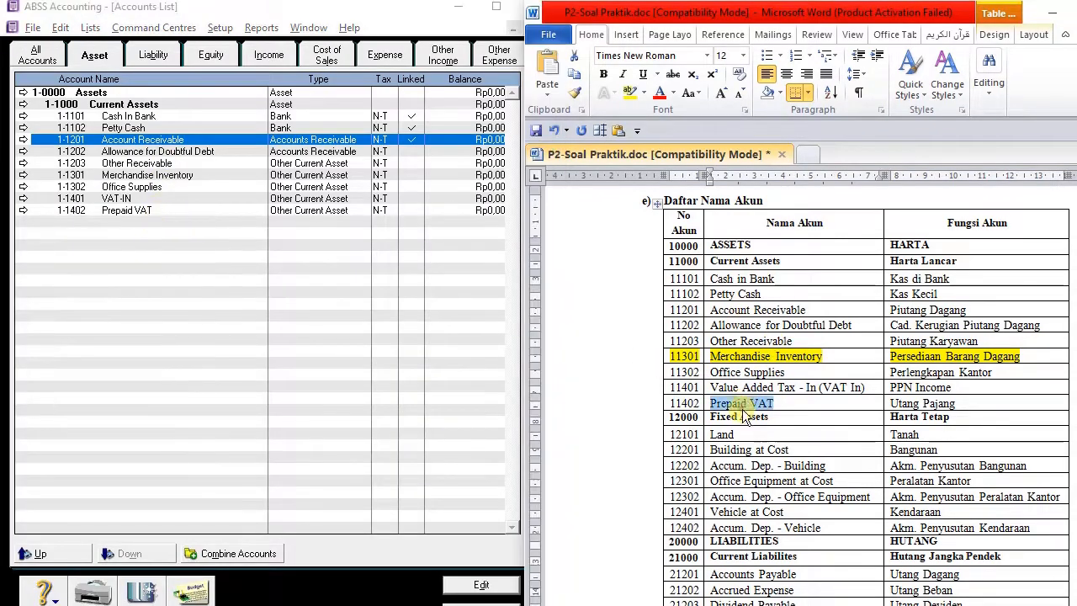
left_click_drag(785, 406, 673, 279)
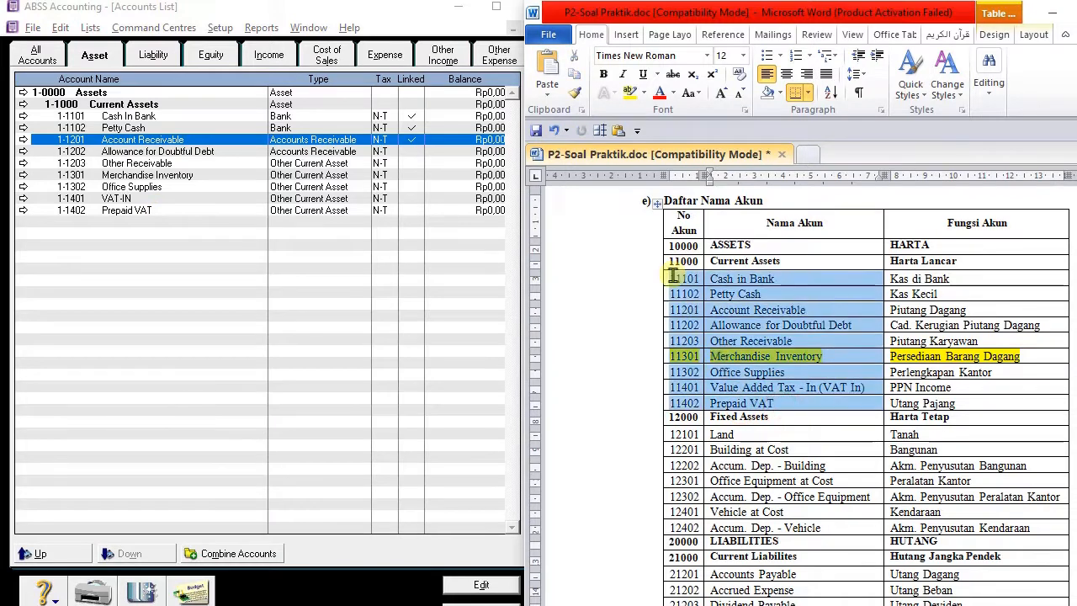
left_click(629, 92)
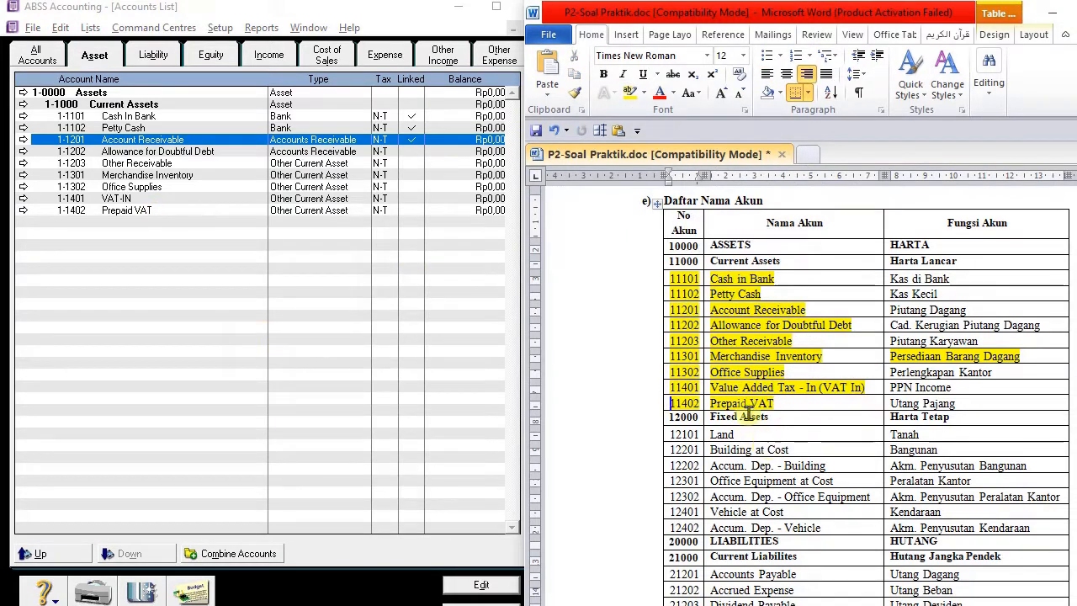
Step: Create an Asset header account numbered 1-2000 and named "Fixed Assets"
left_click(116, 220)
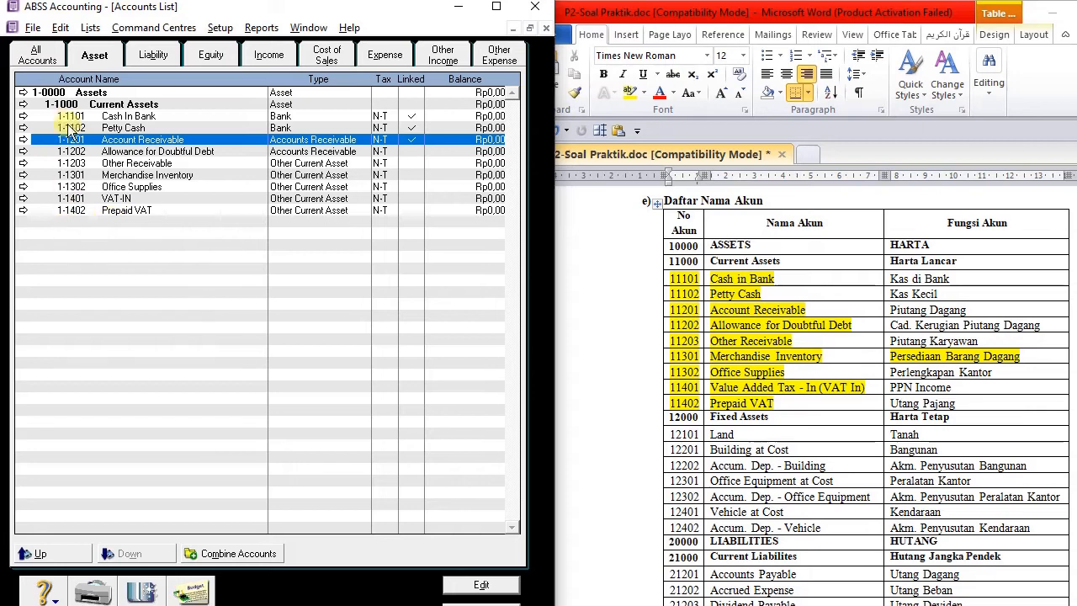
left_click(144, 593)
left_click(36, 98)
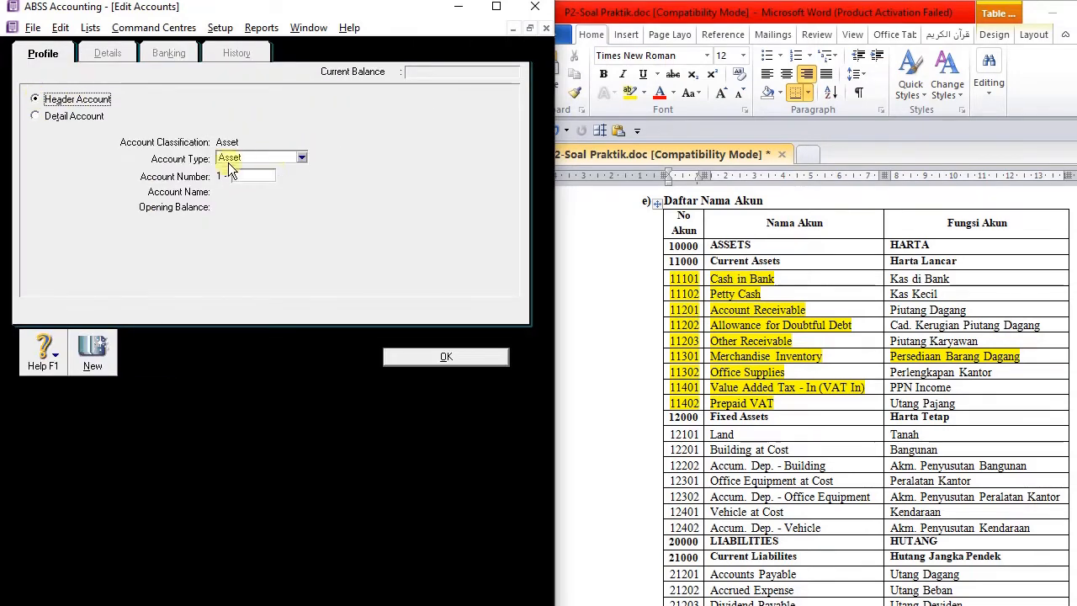
left_click(261, 177)
type("2000")
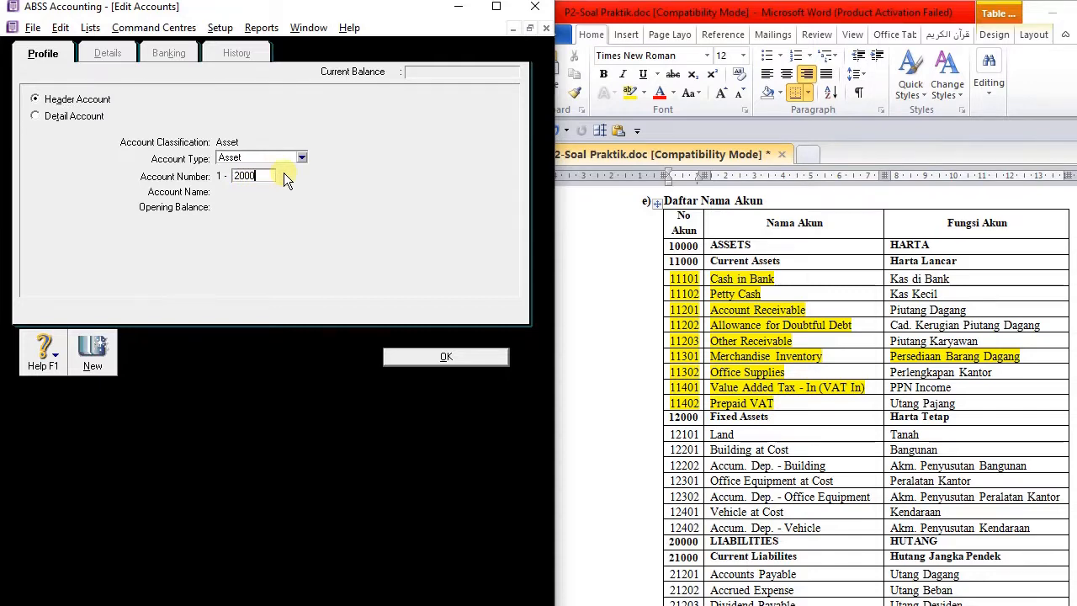
key("Tab")
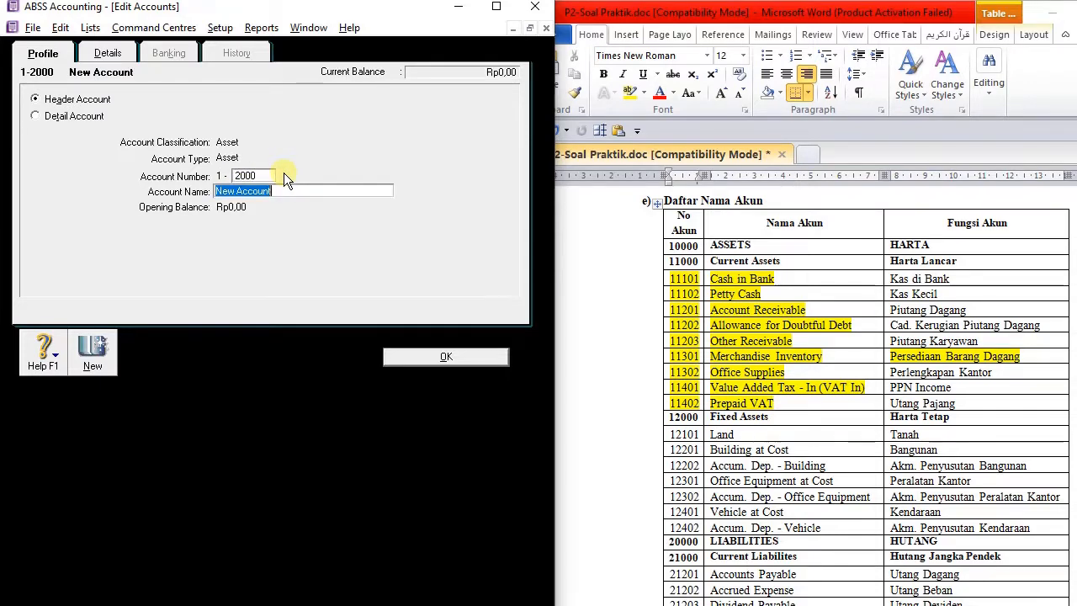
type("Fixed Assets")
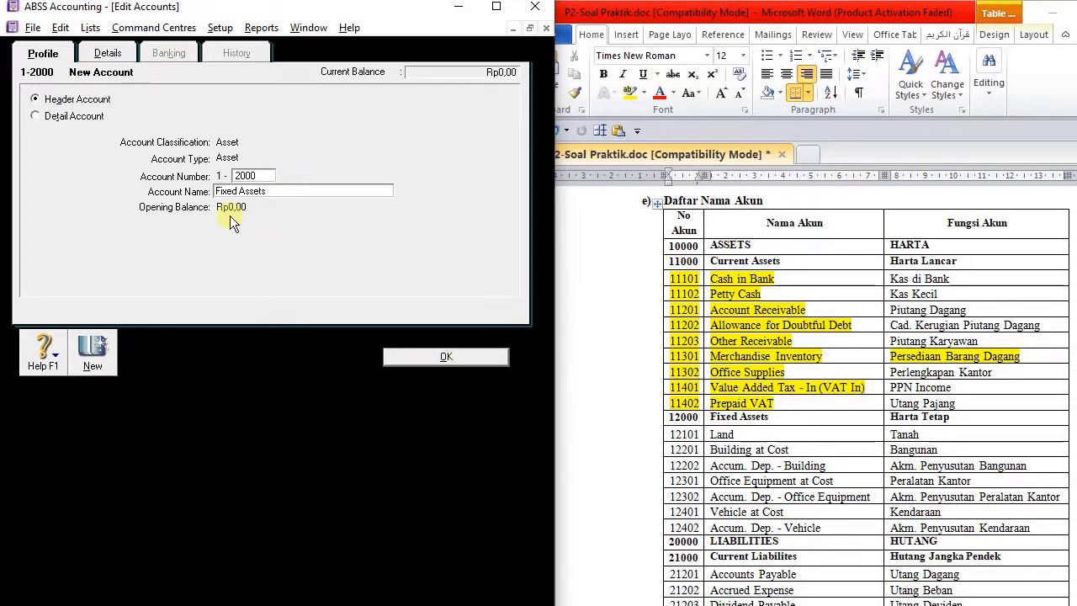
Step: Create an Other Asset detail account numbered 1-2101 and named "Land"
left_click(99, 351)
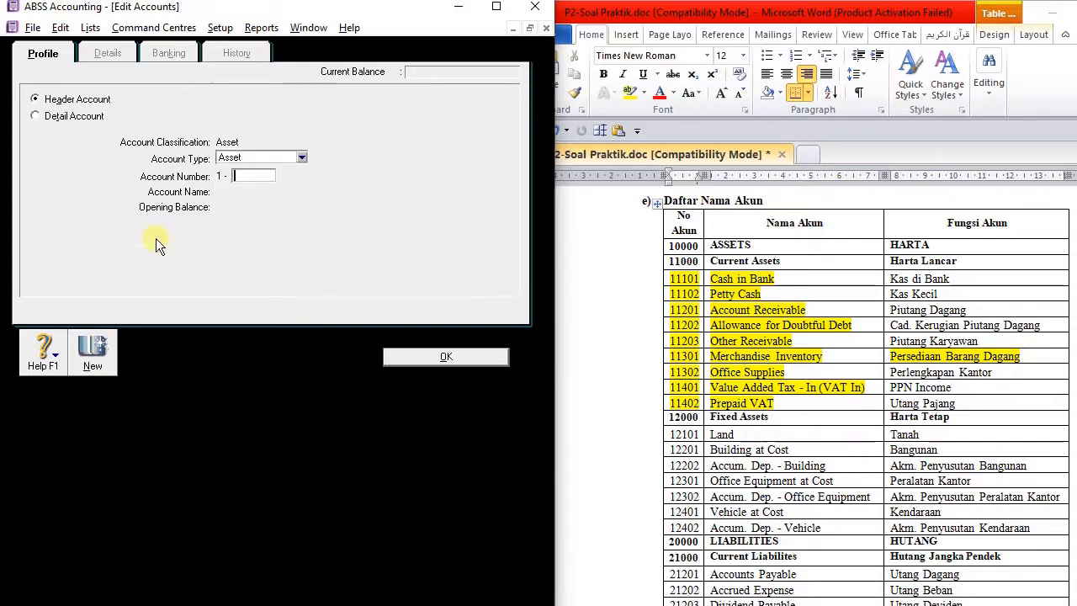
left_click(72, 122)
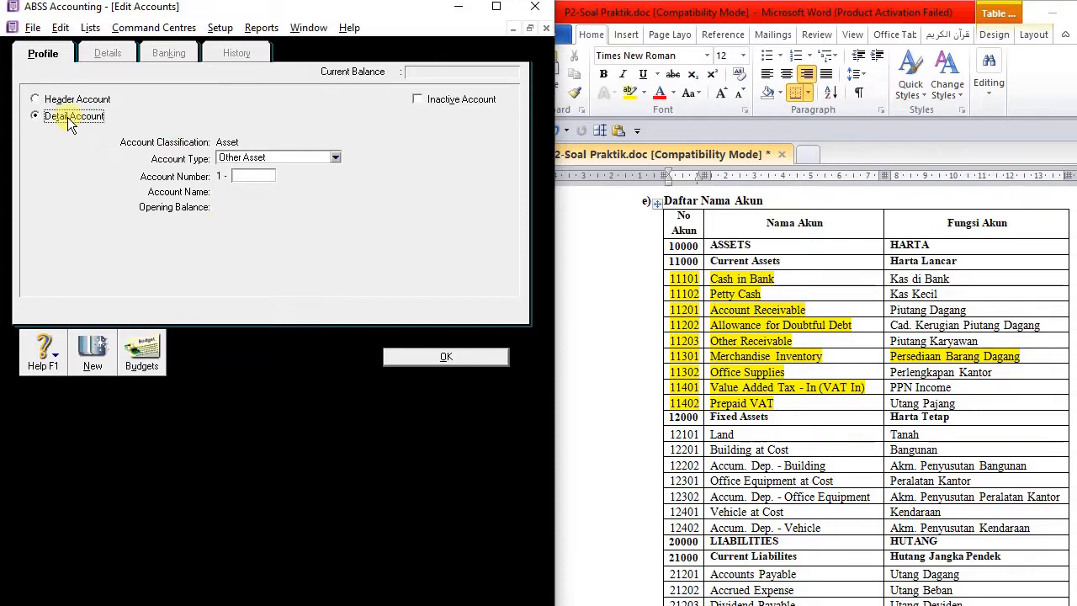
left_click(300, 159)
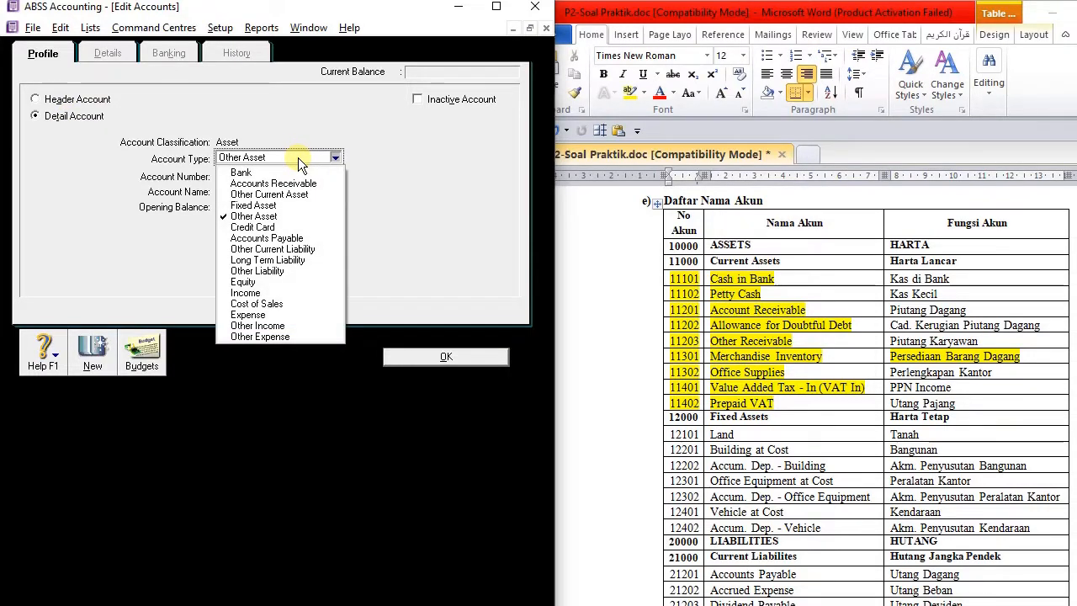
left_click(288, 121)
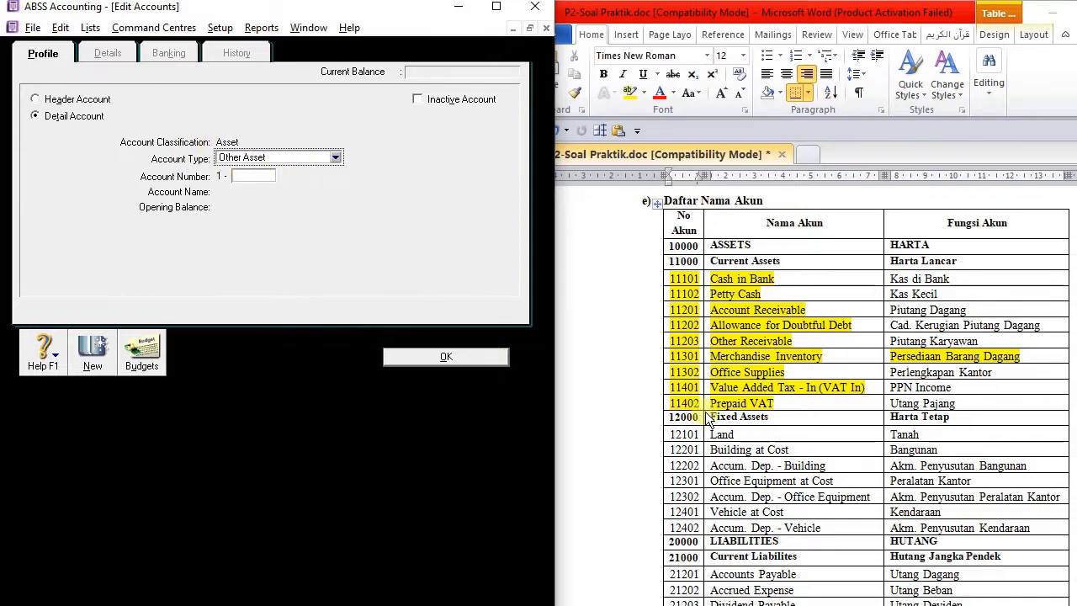
type("2101")
key("Tab")
type("Land")
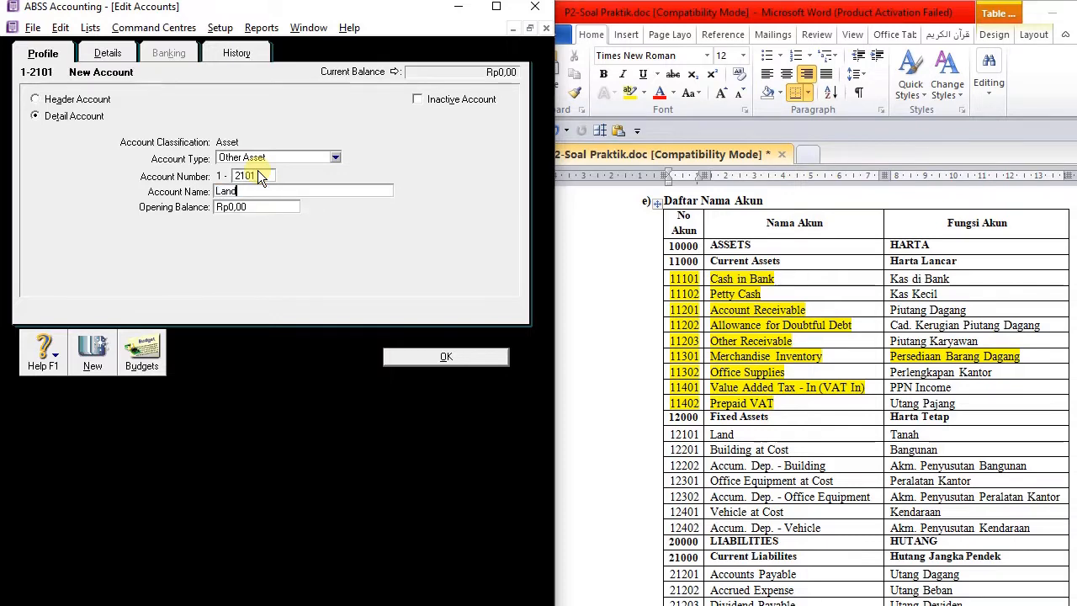
Step: Create an Other Asset account numbered 1-2201 and named "Building at Cost"
left_click(94, 348)
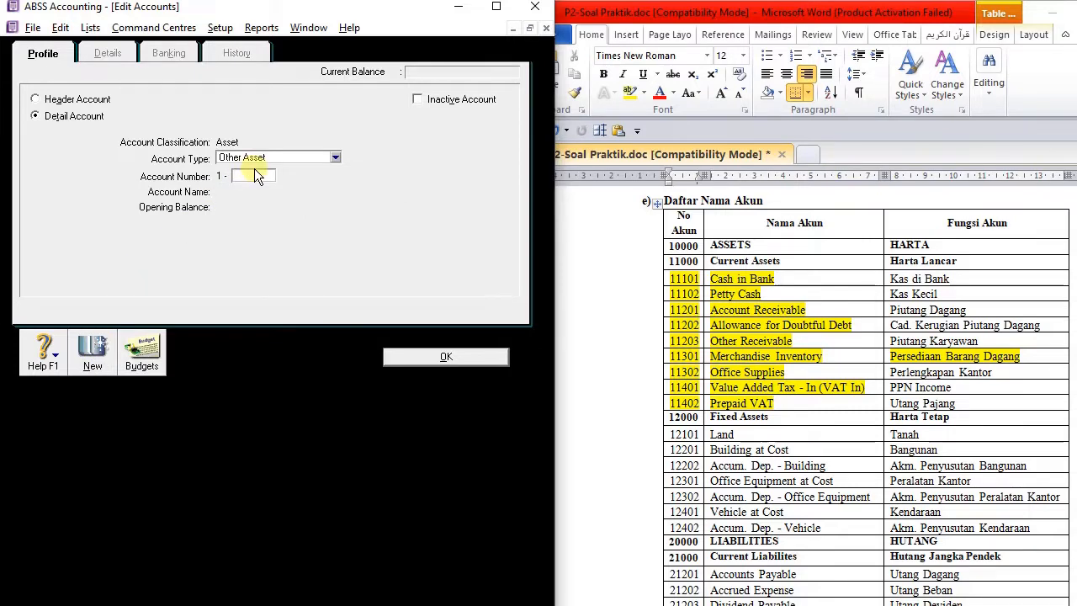
type("2201")
key("Tab")
type("Building at C")
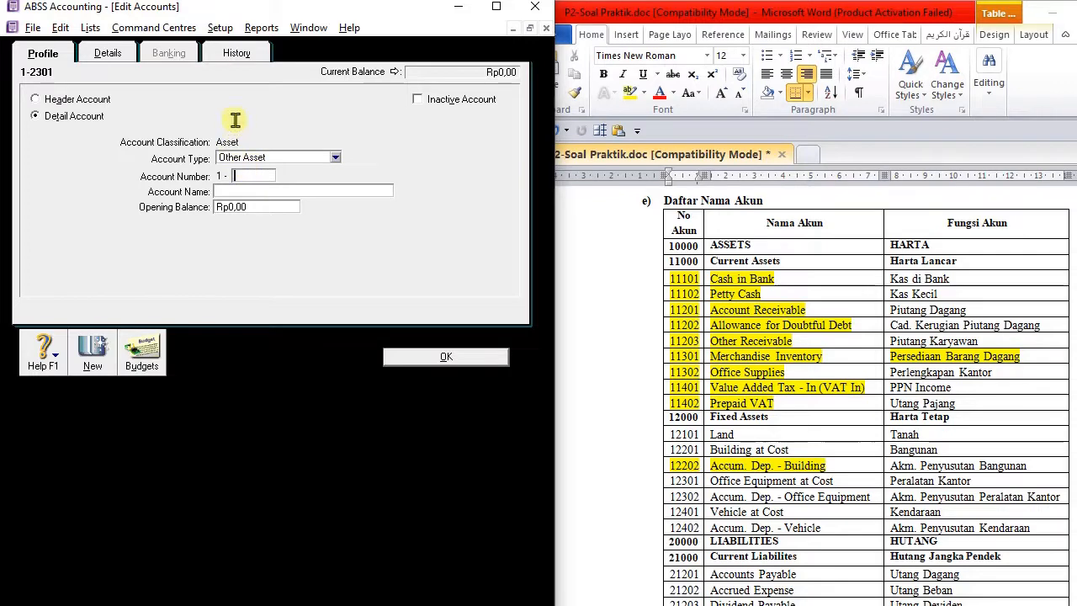
Step: Set the open account's number to 1-2202 and copy its name "Accum. Dep. - Building" from the Word table
left_click(729, 460)
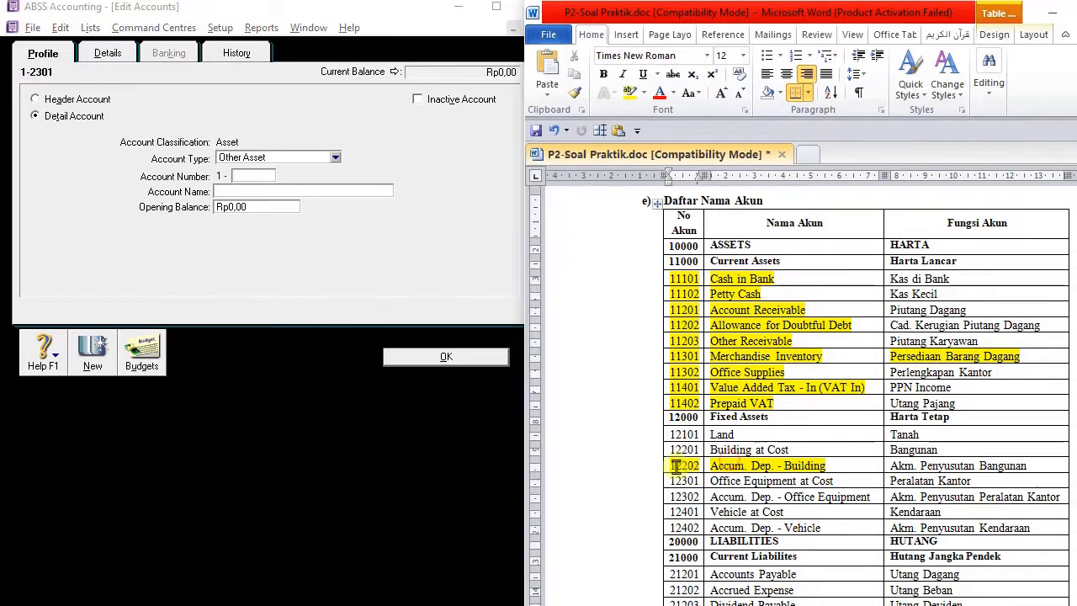
left_click(239, 172)
type("2202")
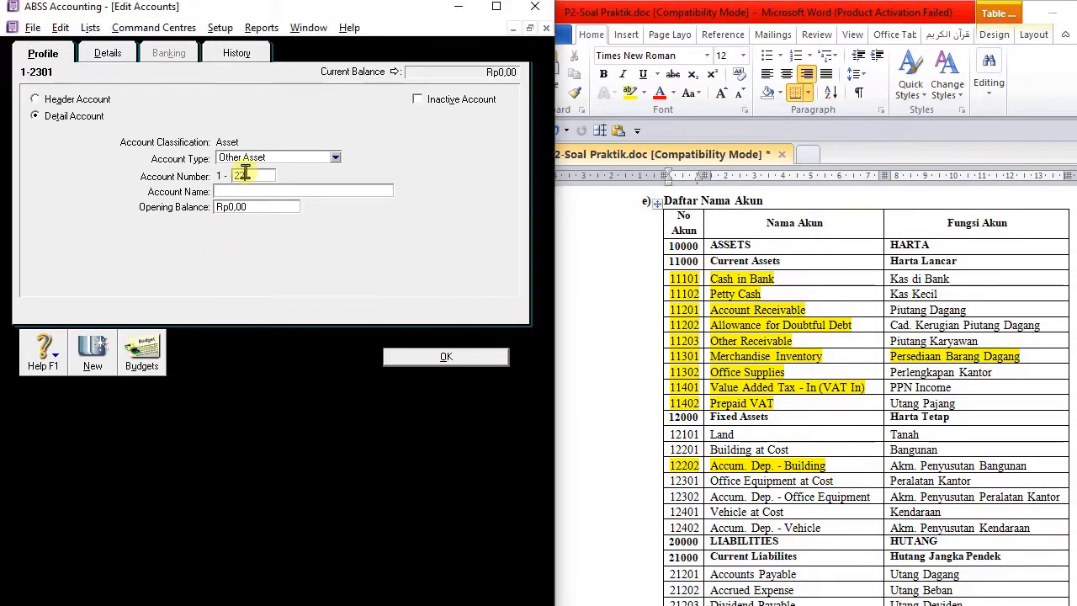
left_click(770, 457)
left_click_drag(828, 465, 715, 465)
key("ctrl+c")
left_click(294, 191)
key("ctrl+v")
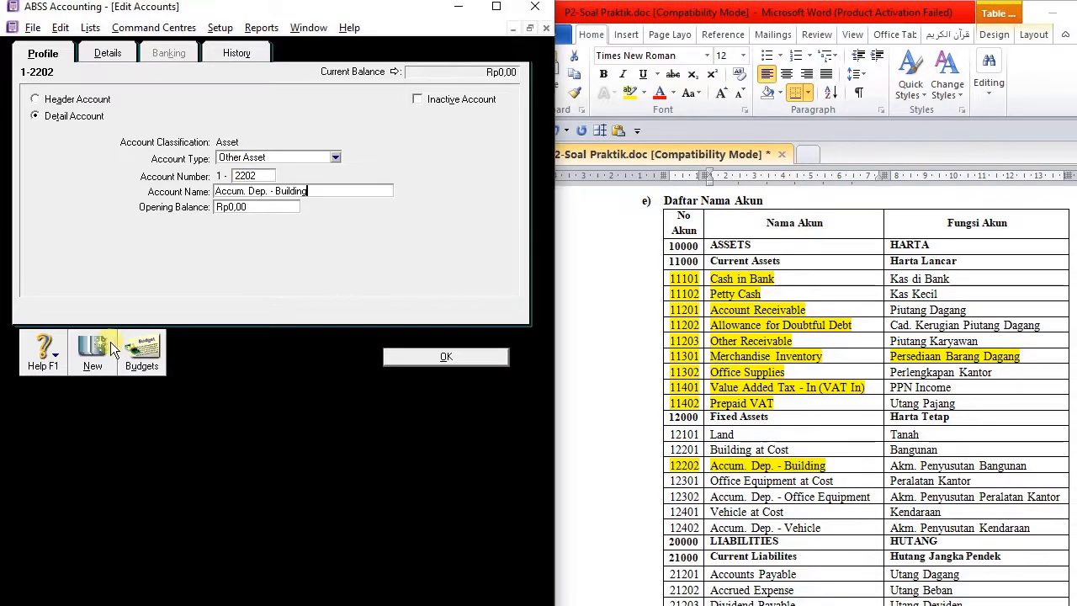
Step: Create an Other Asset account numbered 1-2301, copying its name "Office Equipment at Cost" from the Word table
left_click(93, 349)
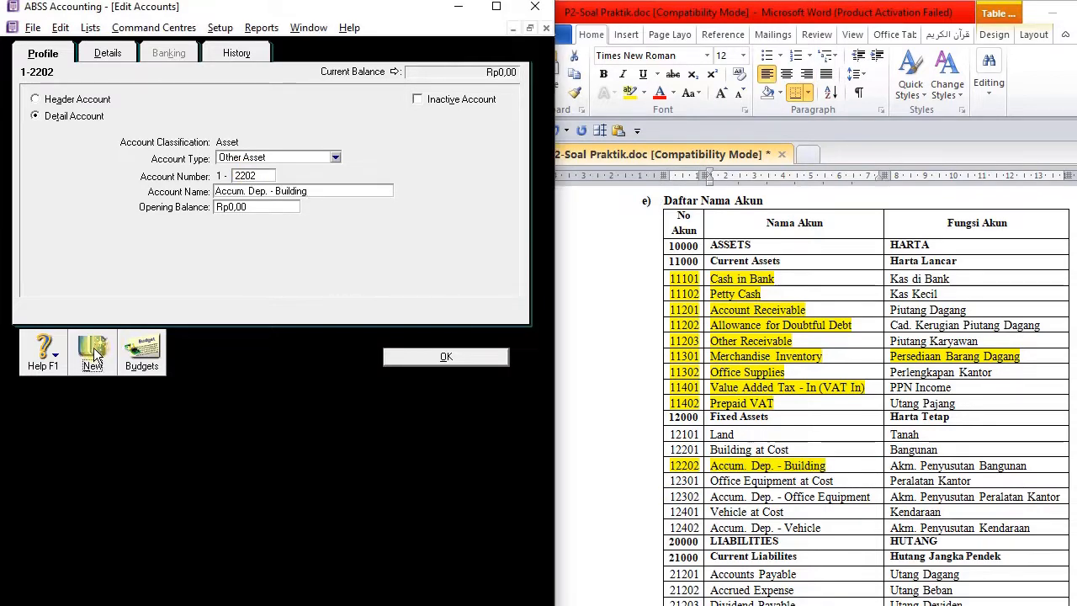
left_click(698, 465)
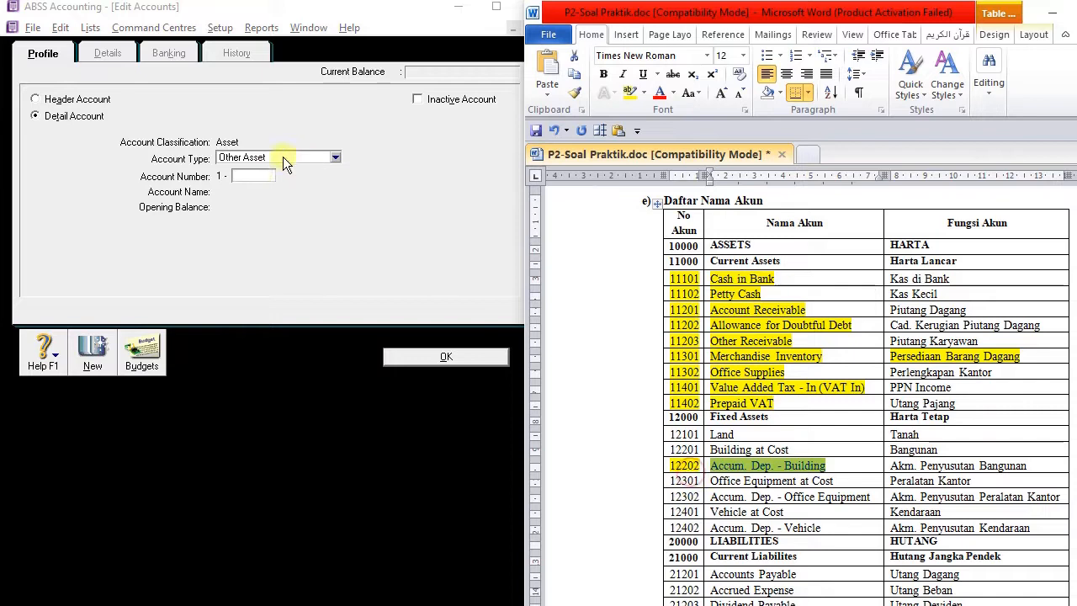
left_click(254, 175)
type("2301")
key("Tab")
left_click(827, 479)
left_click_drag(833, 480, 709, 481)
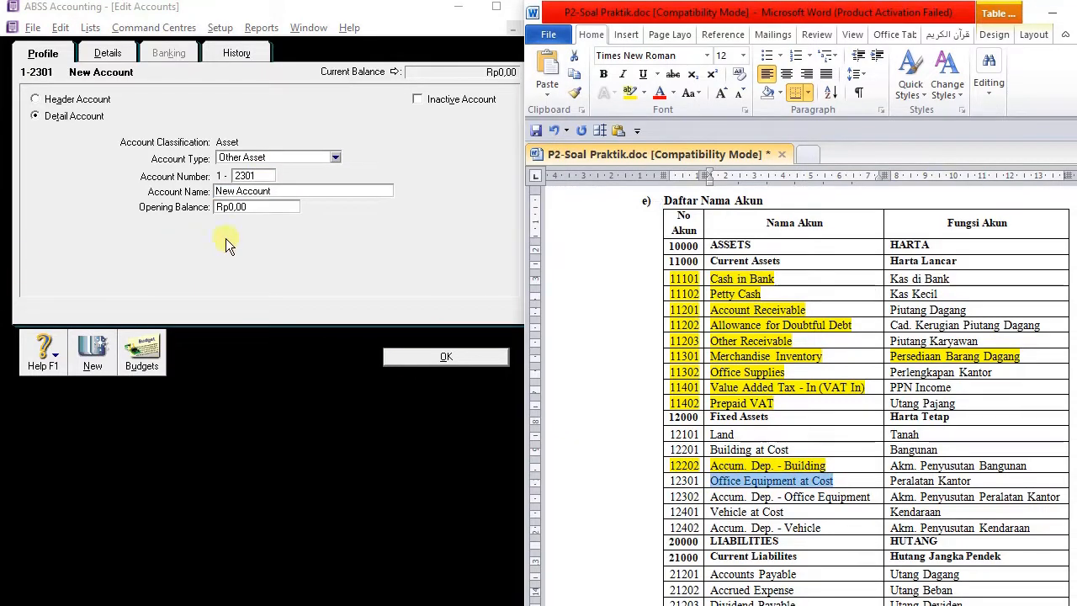
left_click(177, 183)
key("ctrl+v")
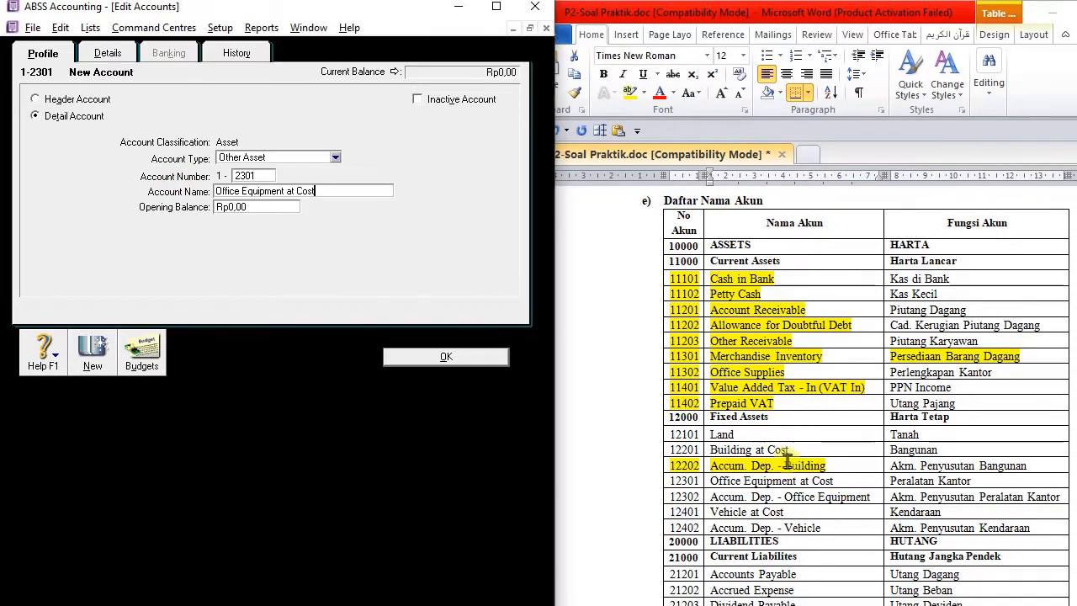
left_click(700, 491)
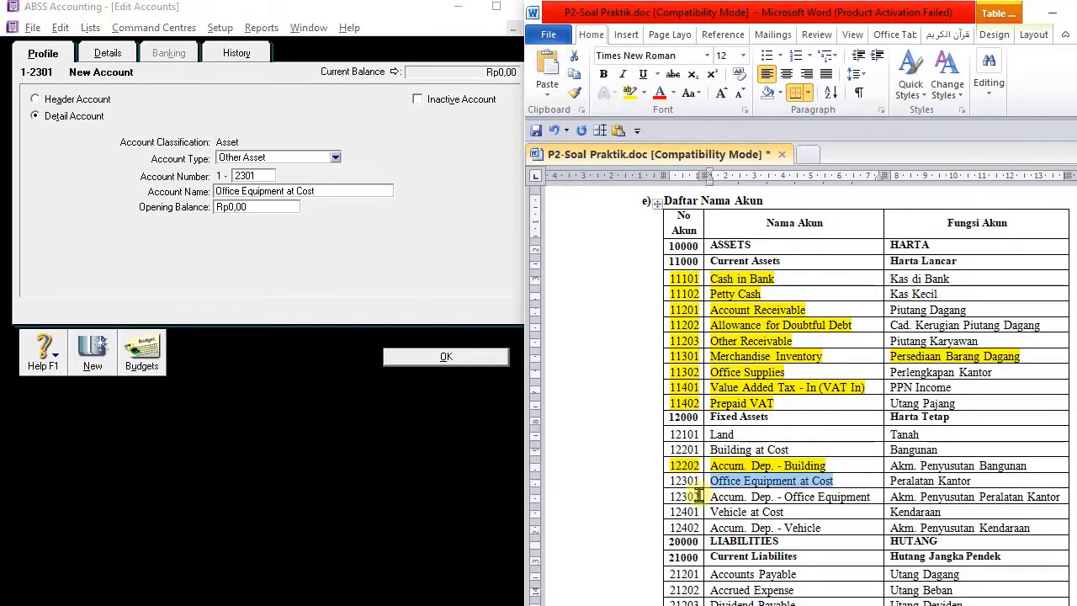
left_click(264, 177)
type("23")
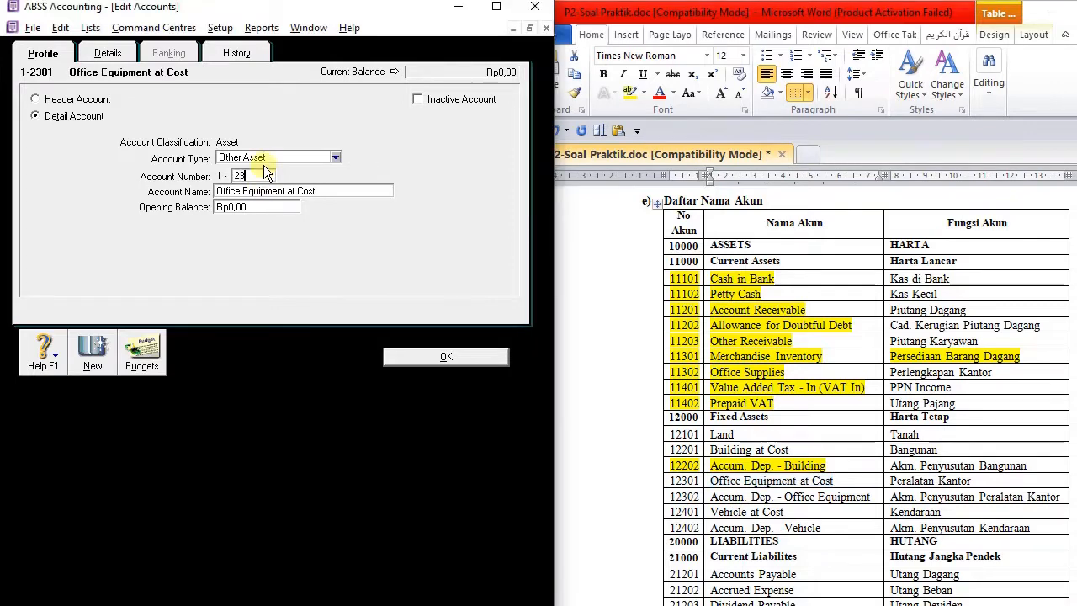
type("02")
key("BackSpace")
type("1")
Step: Create an Other Asset account numbered 1-2302, copying its name "Accum. Dep. - Office Equipment" from the Word table
left_click(105, 350)
type("2302")
key("Tab")
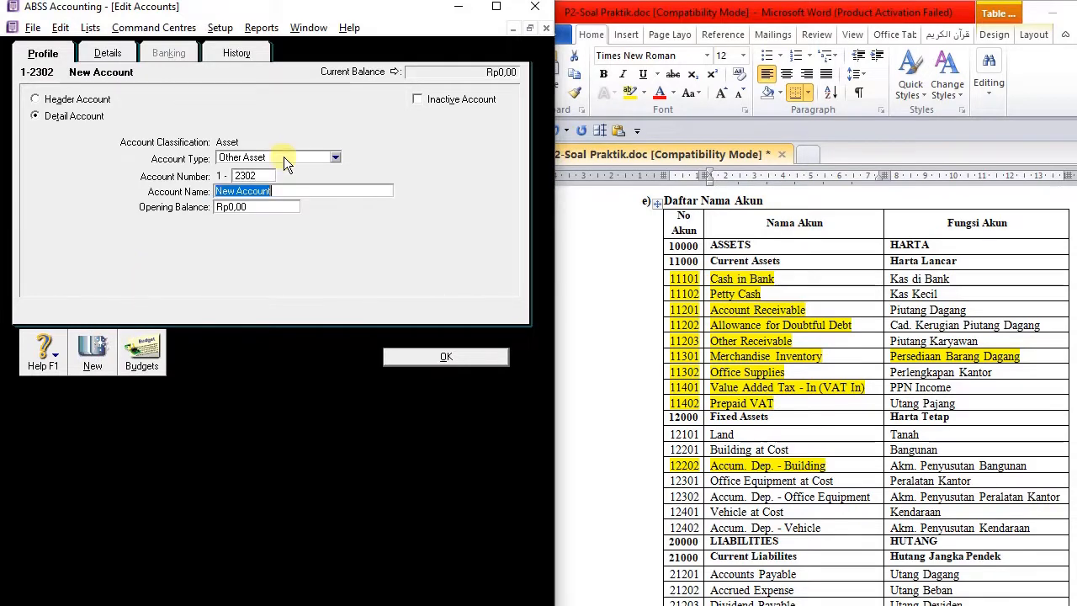
left_click(752, 497)
left_click_drag(874, 496, 732, 496)
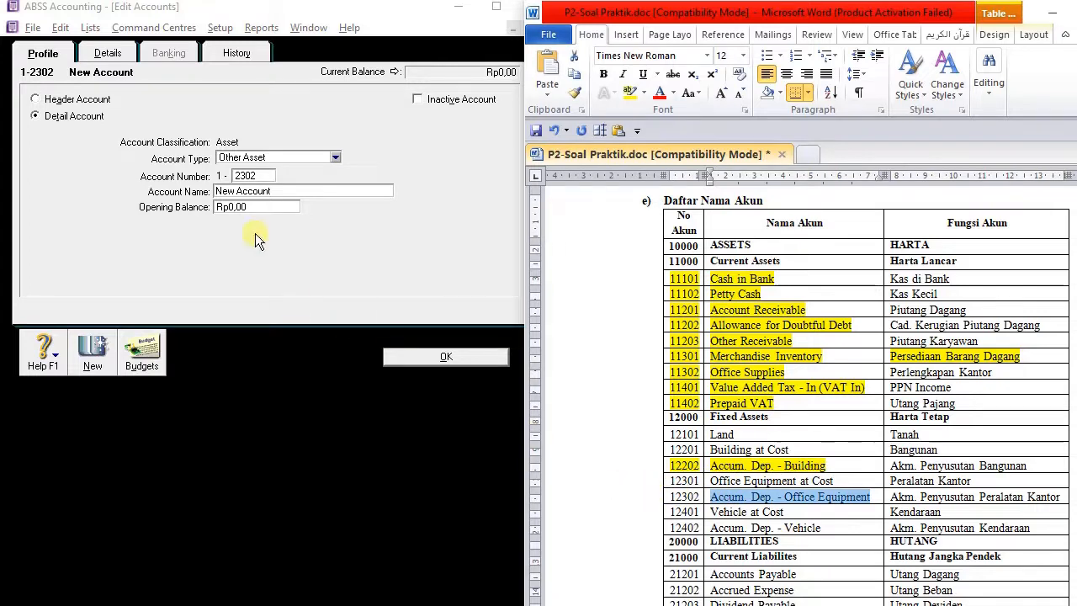
left_click(286, 191)
left_click_drag(286, 191, 217, 191)
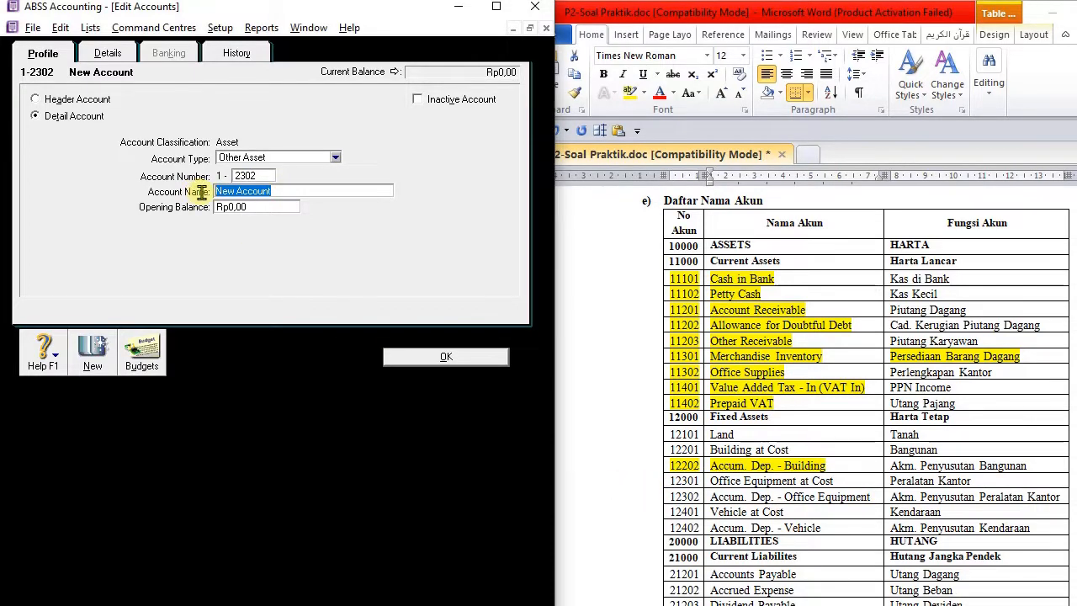
key("ctrl+v")
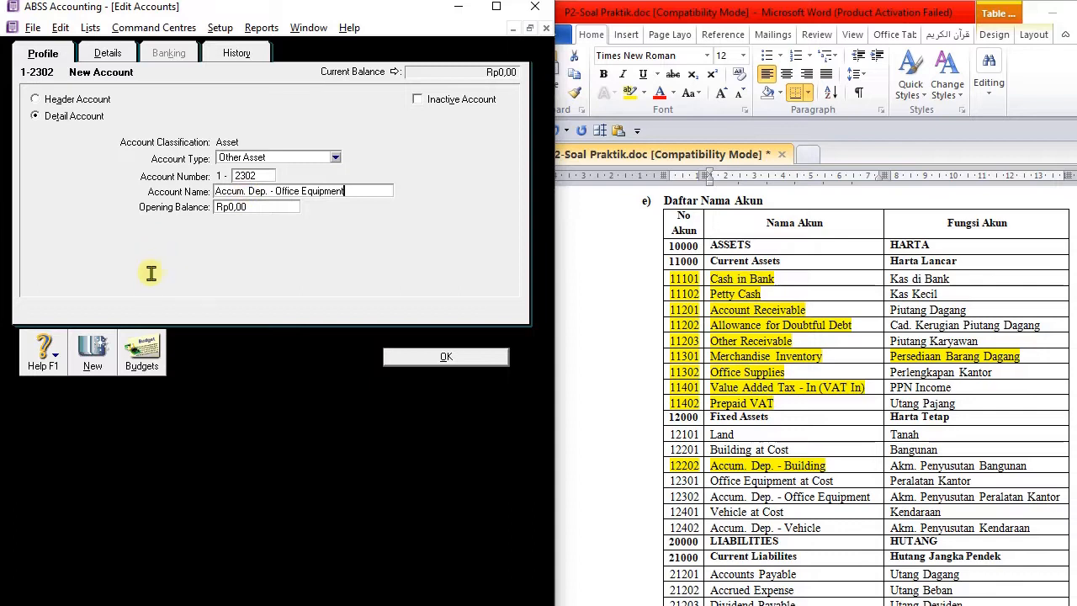
Step: Create an Other Asset account numbered 1-2401, copying its name "Vehicle at Cost" from the Word table
left_click(93, 351)
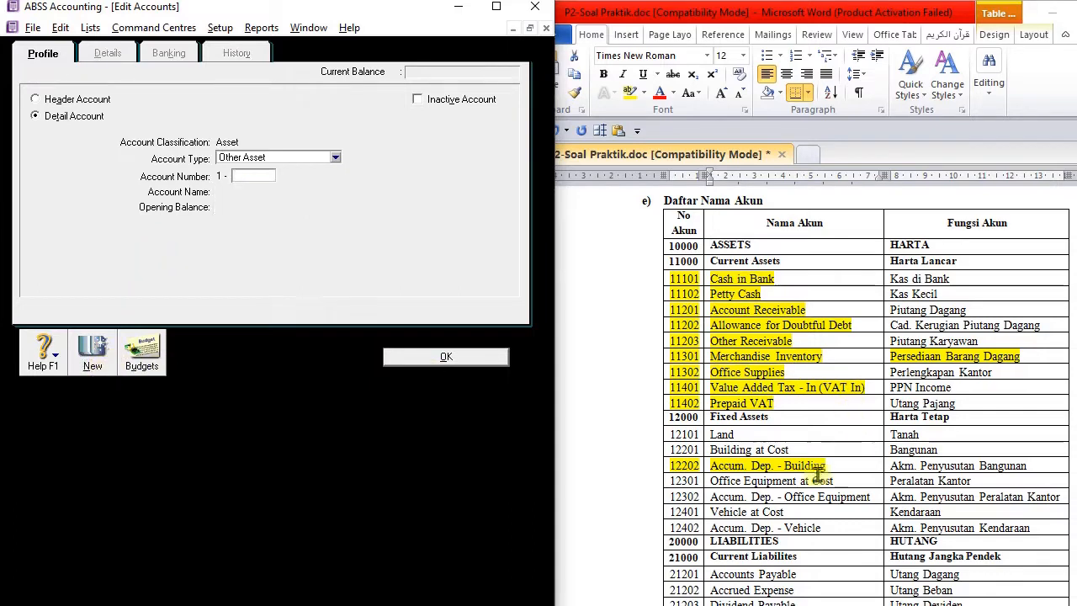
triple_click(709, 498)
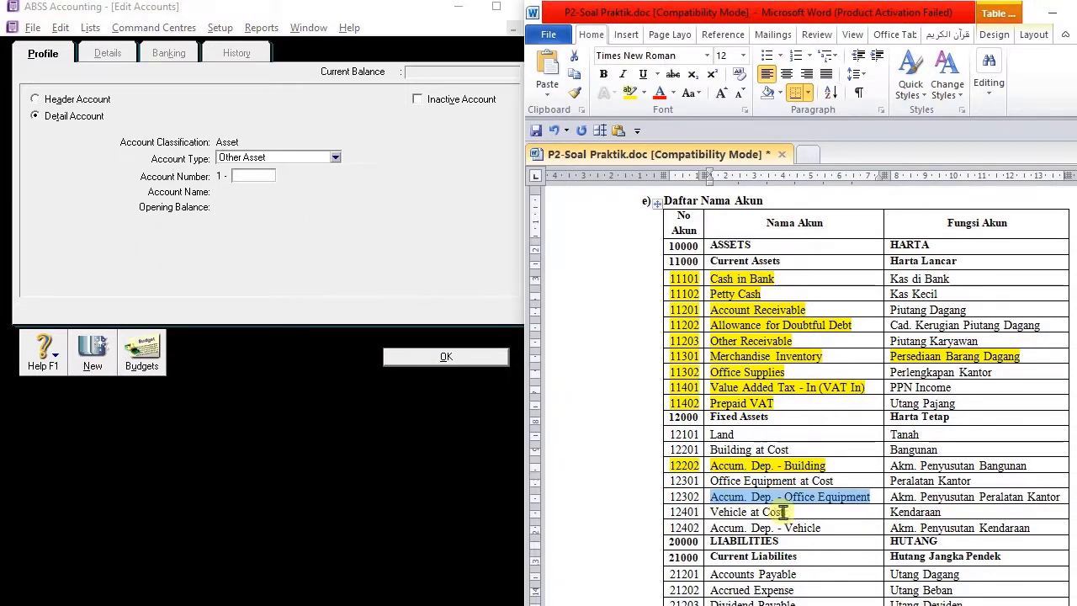
left_click(252, 176)
type("2")
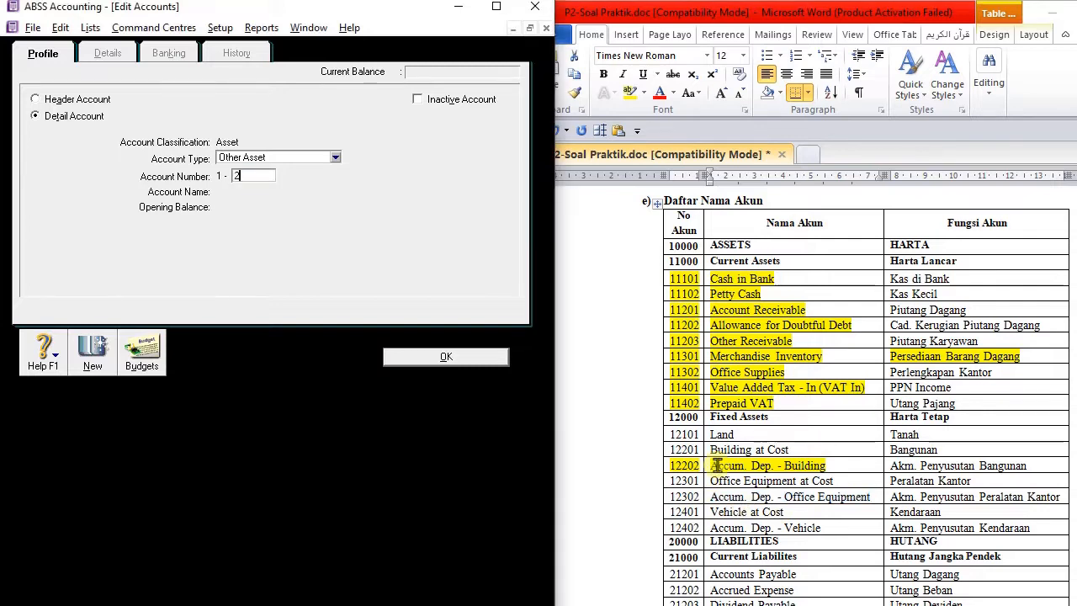
type("401")
key("Tab")
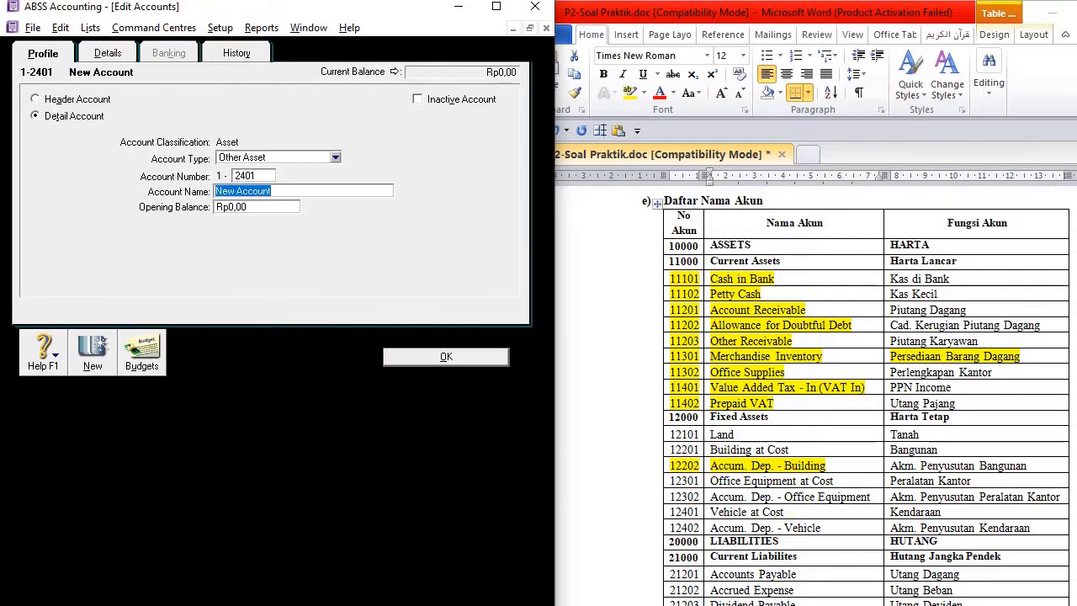
key("alt+Tab")
triple_click(716, 512)
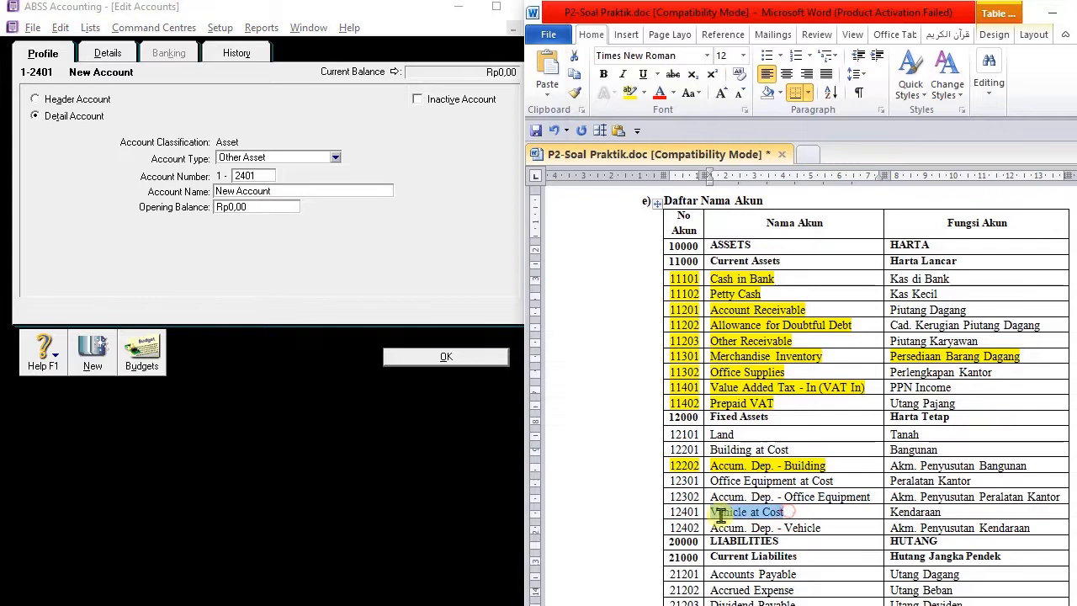
key("ctrl+c")
key("alt+Tab")
key("ctrl+v")
Step: Create an Other Asset account numbered 1-2402, copying its name "Accum. Dep. - Vehicle" from the Word table, and return to the accounts list
left_click(703, 528)
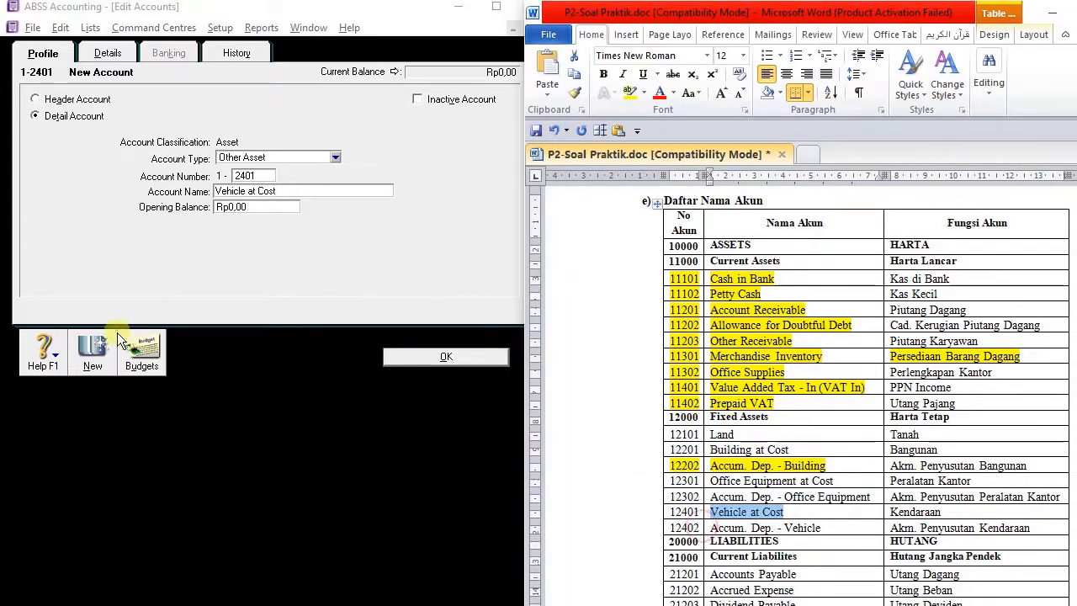
left_click(81, 346)
left_click(736, 478)
triple_click(816, 528)
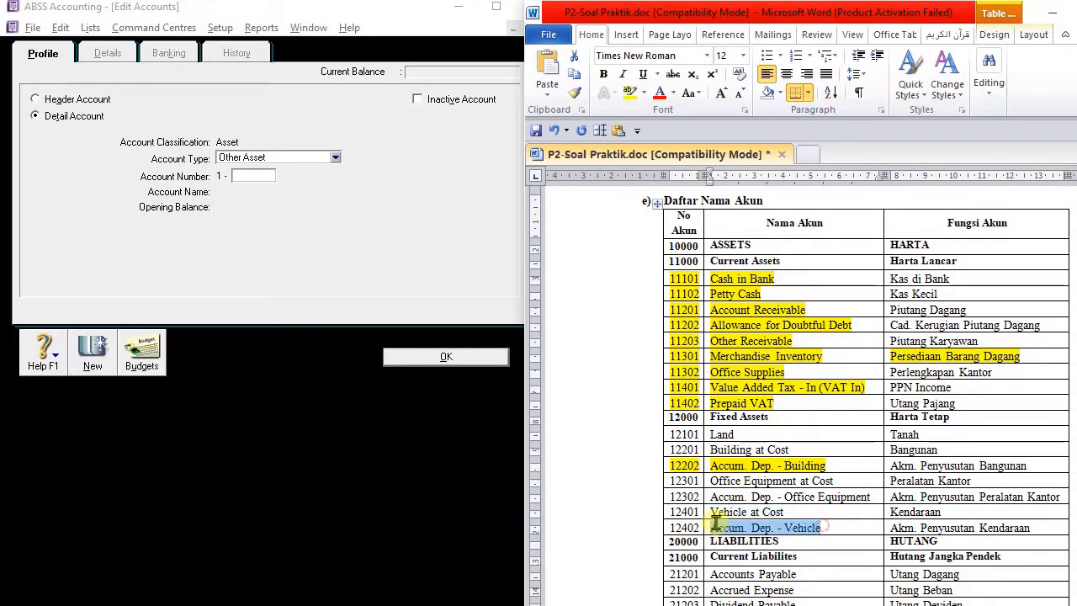
left_click(259, 174)
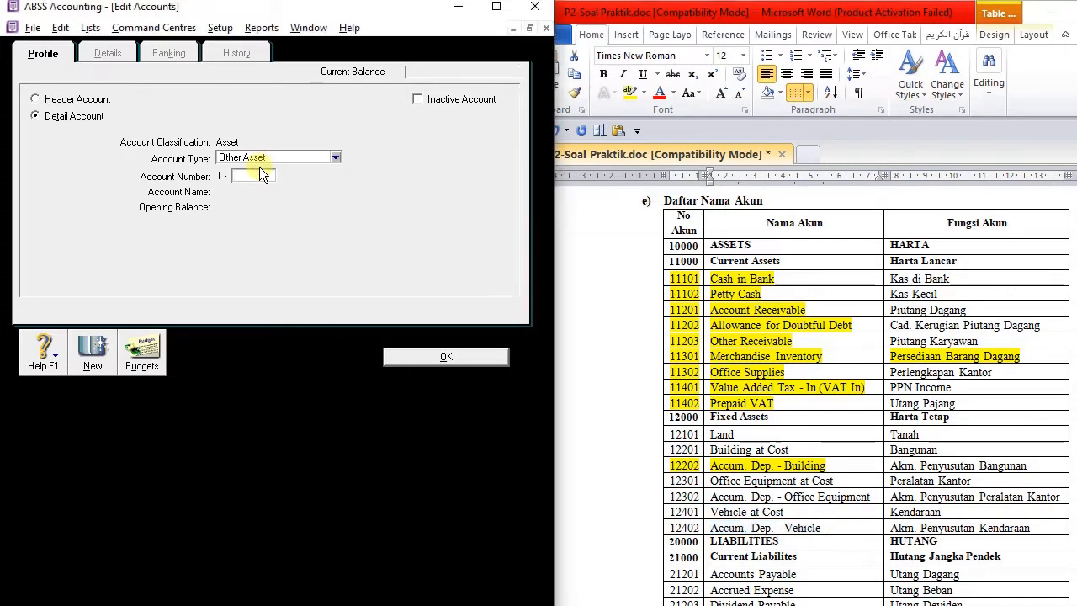
type("2402")
key("Tab")
key("ctrl+v")
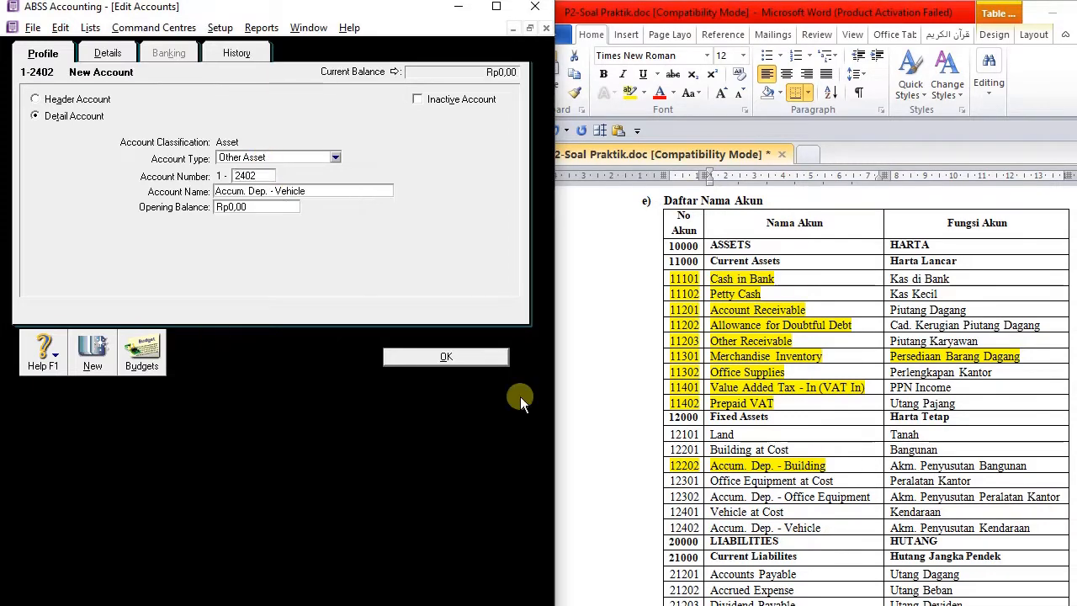
left_click(480, 355)
left_click(126, 234)
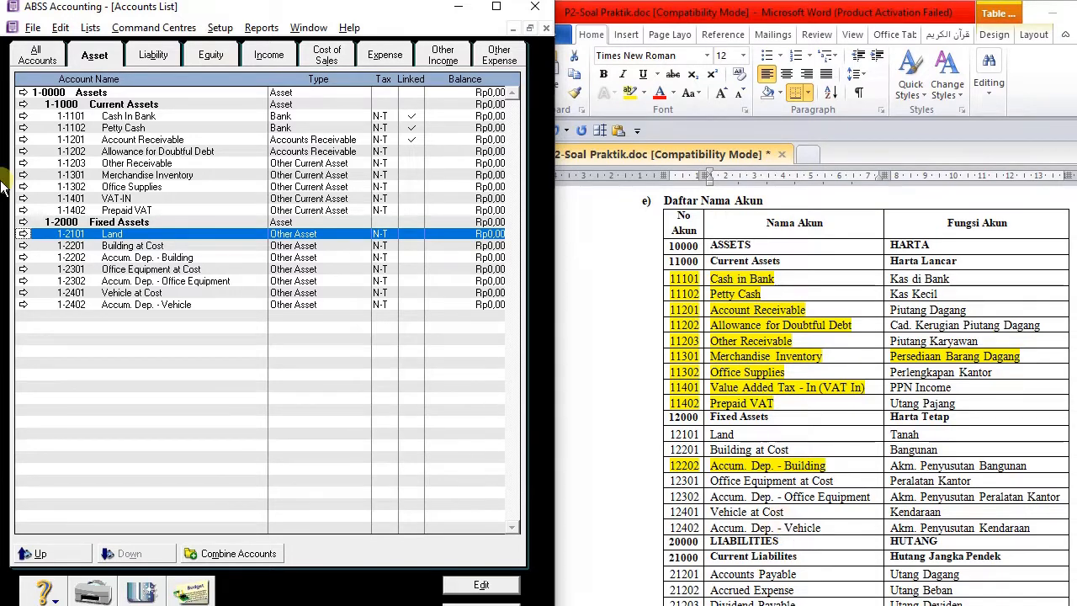
Step: In Word, highlight the account numbers and names from 12000 Fixed Assets through 12402 Accum. Dep. - Vehicle in yellow
left_click_drag(674, 419, 808, 528)
left_click(629, 93)
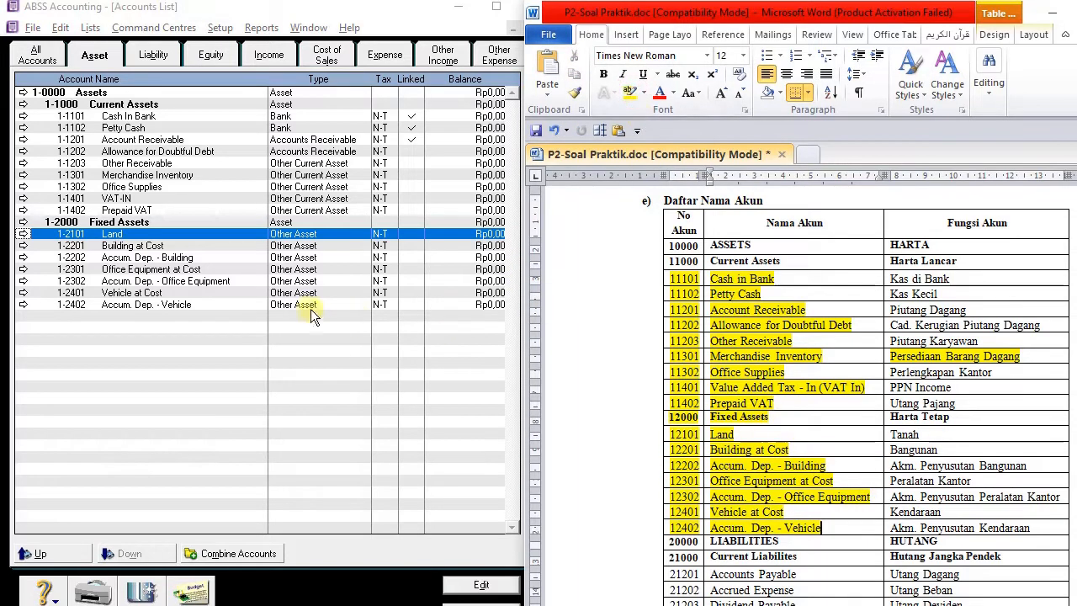
Step: Bring the Liabilities section of the Word table into view and display the liability accounts in ABSS Accounting
scroll(748, 316, "down", 5)
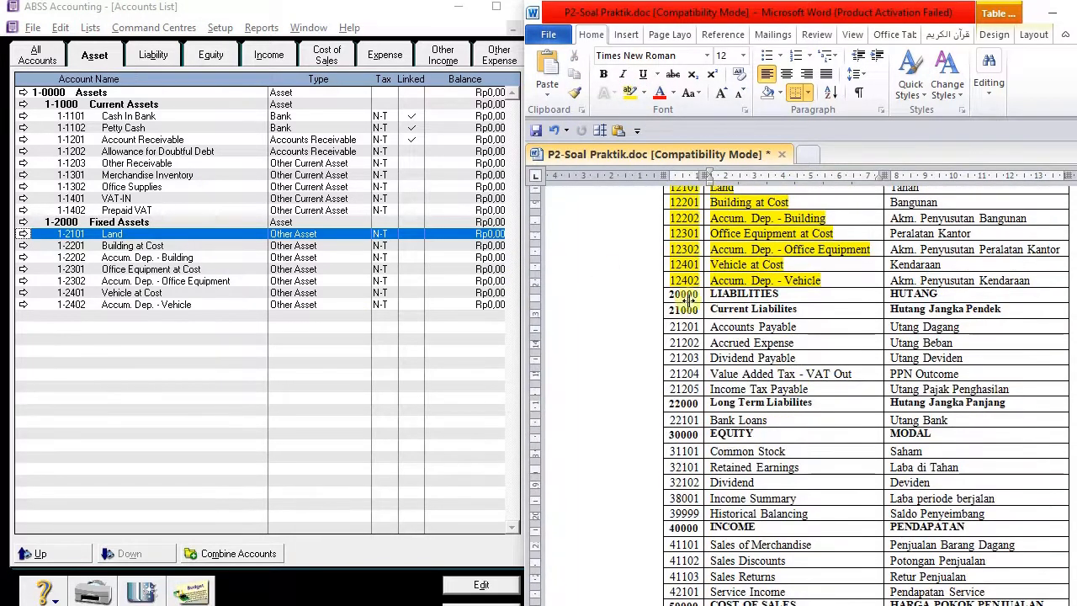
scroll(681, 291, "down", 2)
scroll(681, 290, "down", 1)
scroll(681, 290, "up", 3)
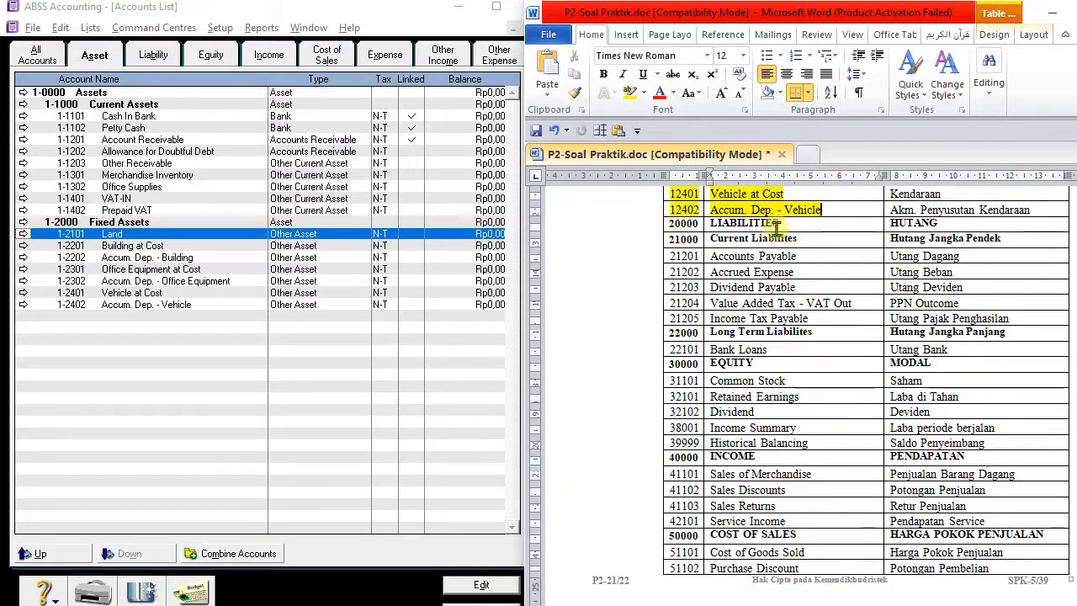
scroll(682, 290, "up", 1, "ctrl")
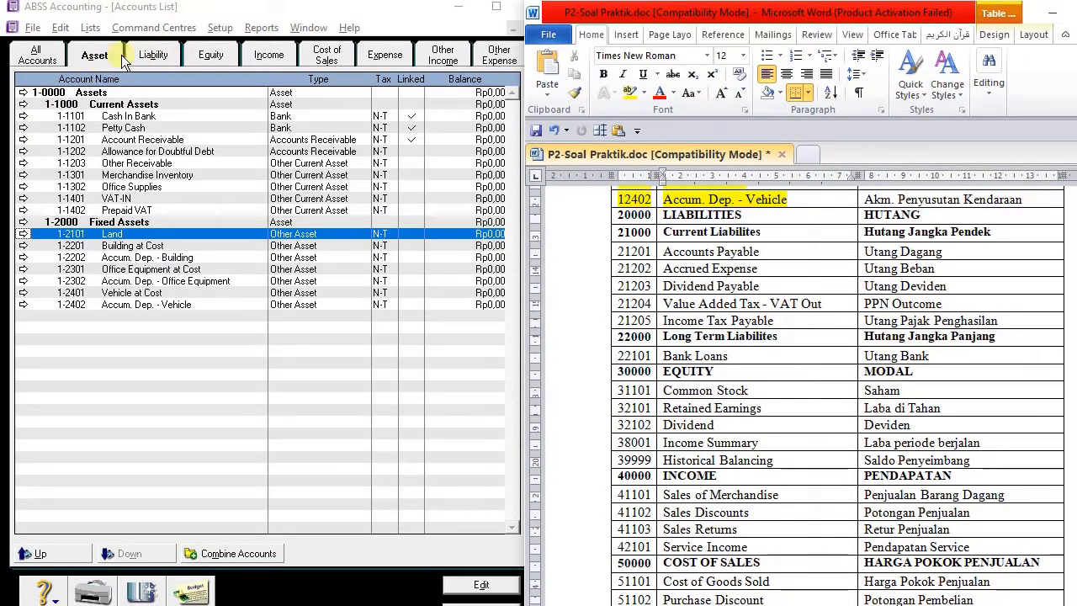
left_click(152, 59)
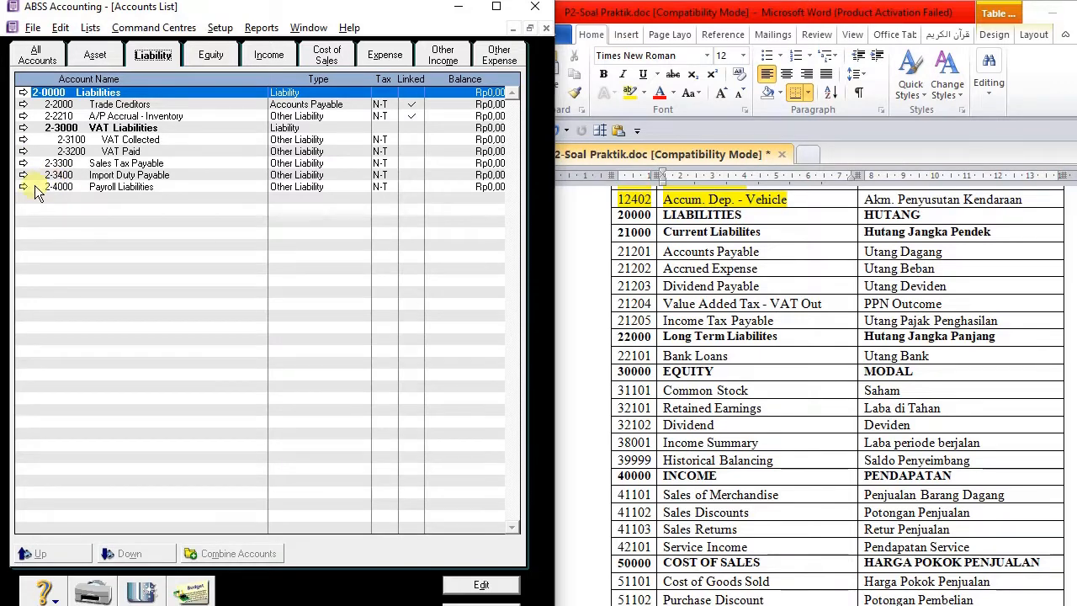
left_click(24, 151)
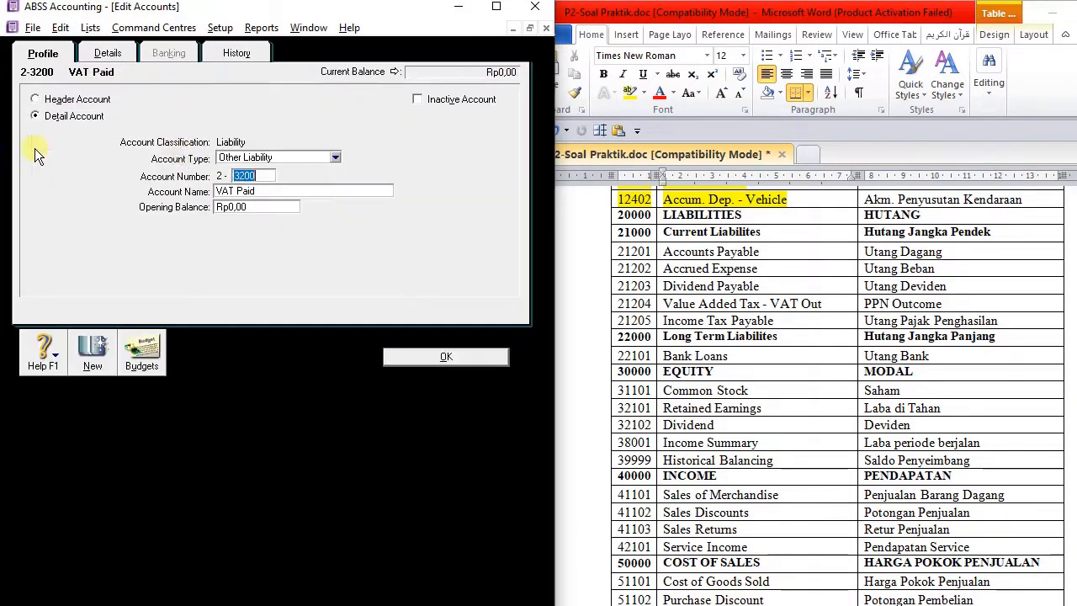
key("ctrl+d")
left_click(300, 382)
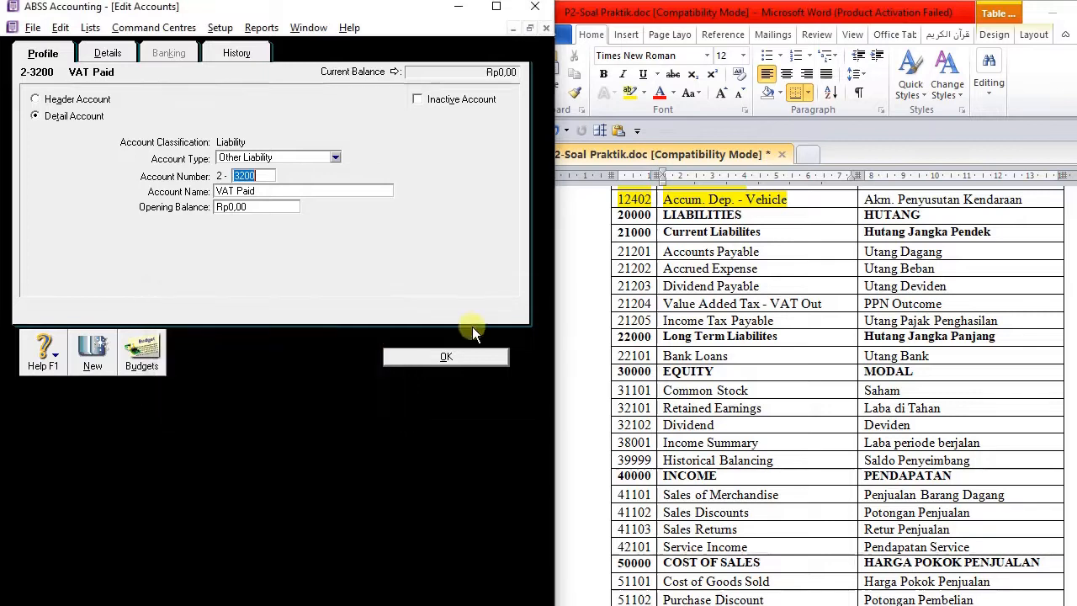
left_click(467, 354)
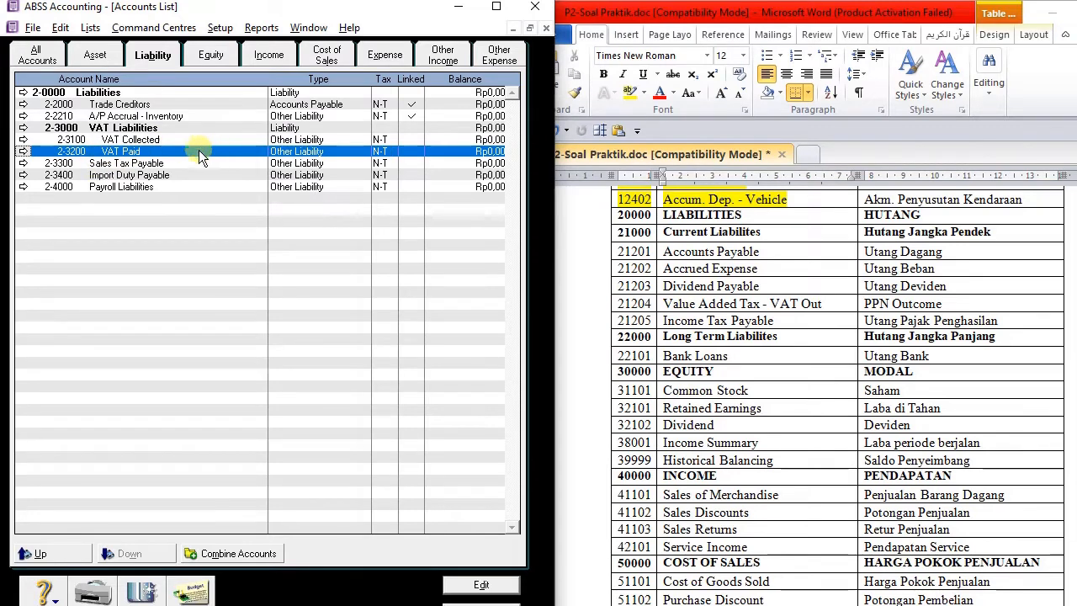
Step: Create a Liability header account numbered 2-1000 and named "Current Liabilities"
left_click(42, 104)
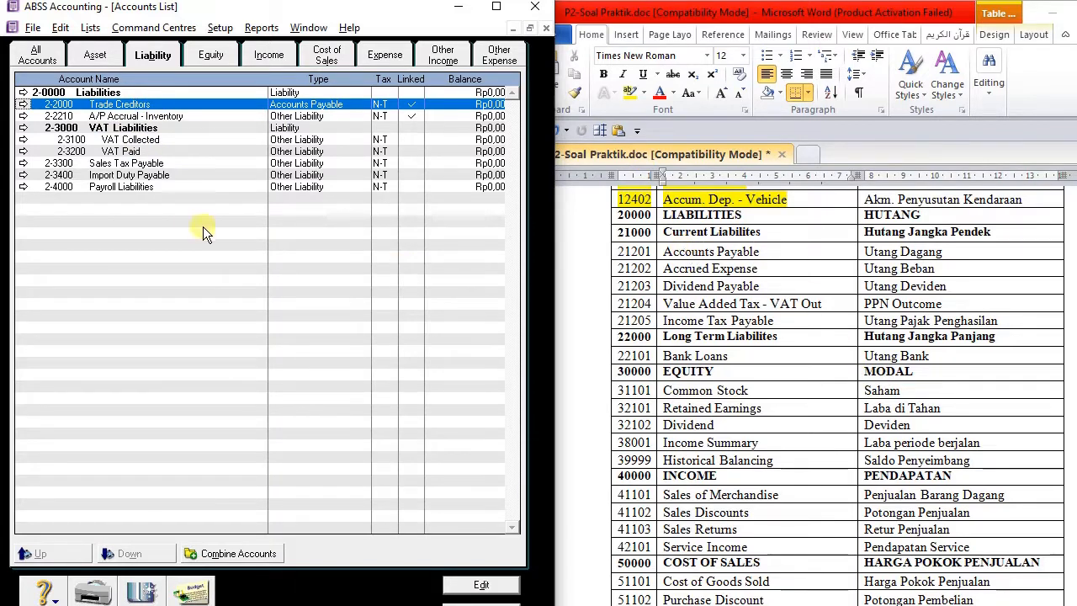
left_click(141, 591)
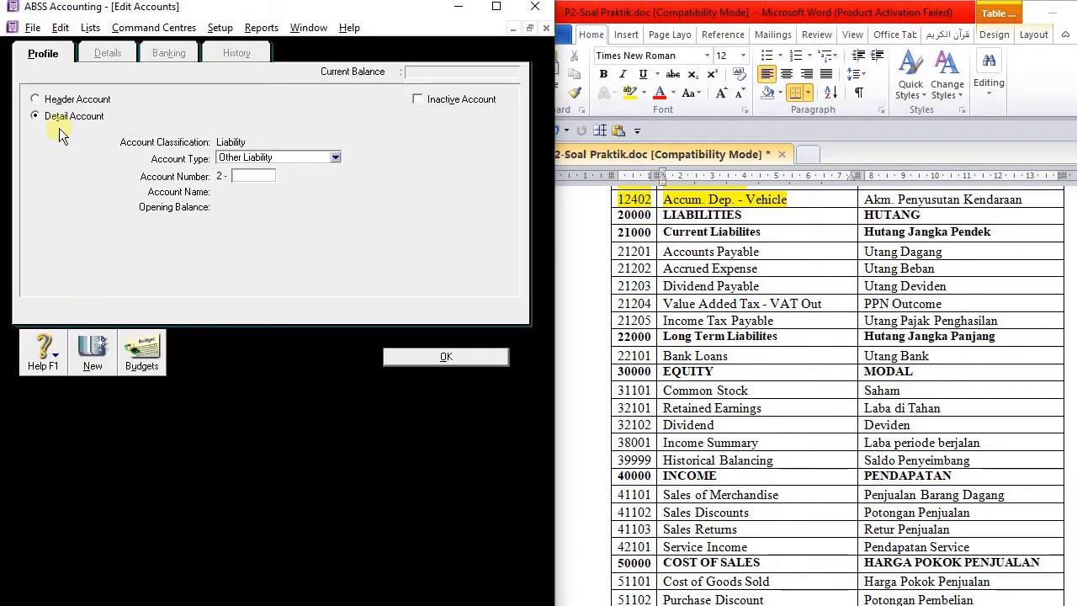
left_click(36, 99)
left_click(258, 175)
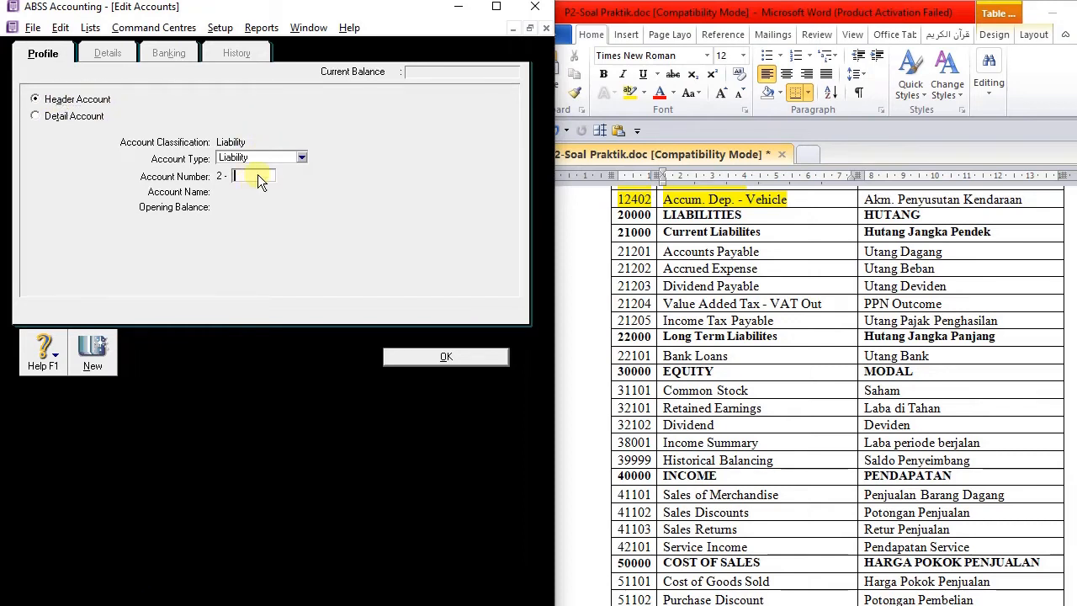
type("1000")
key("Tab")
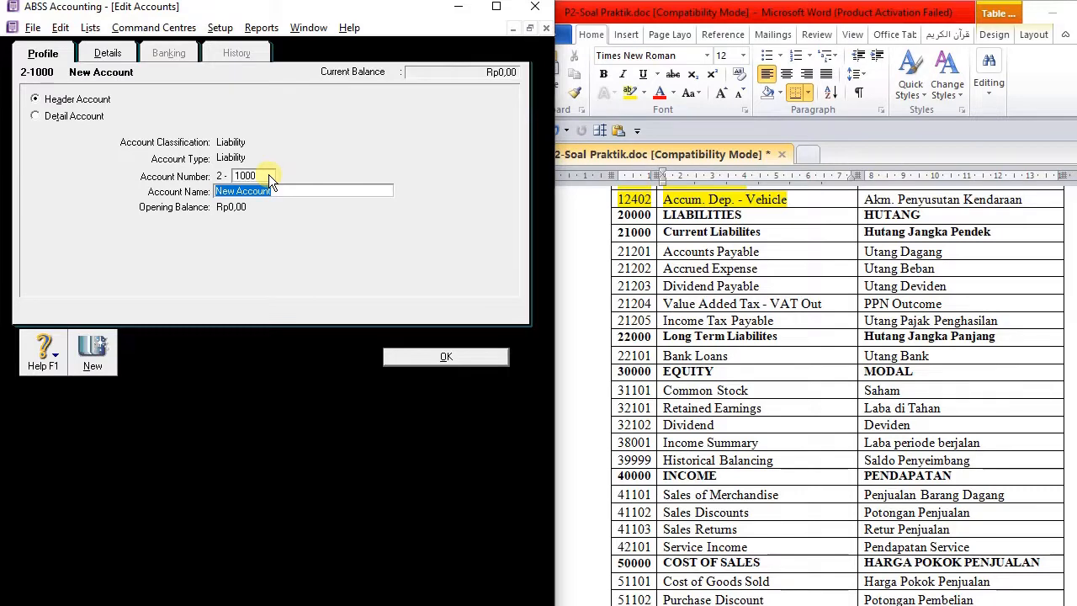
type("Curre")
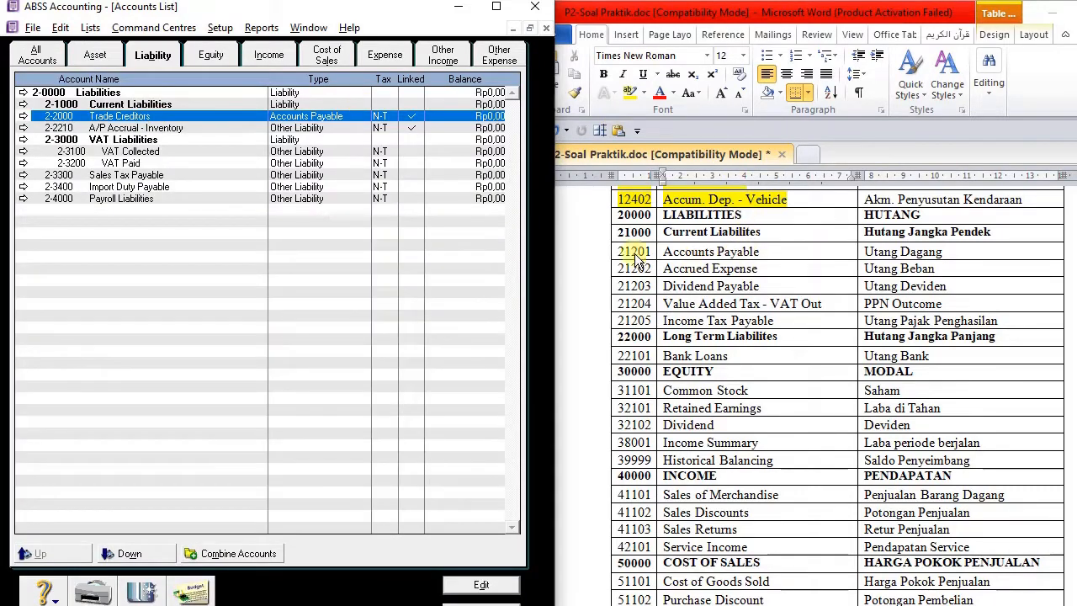
Step: Renumber the Trade Creditors account to 2-1201, rename it "Account Payable", and move it one level down under Current Liabilities
left_click(148, 128)
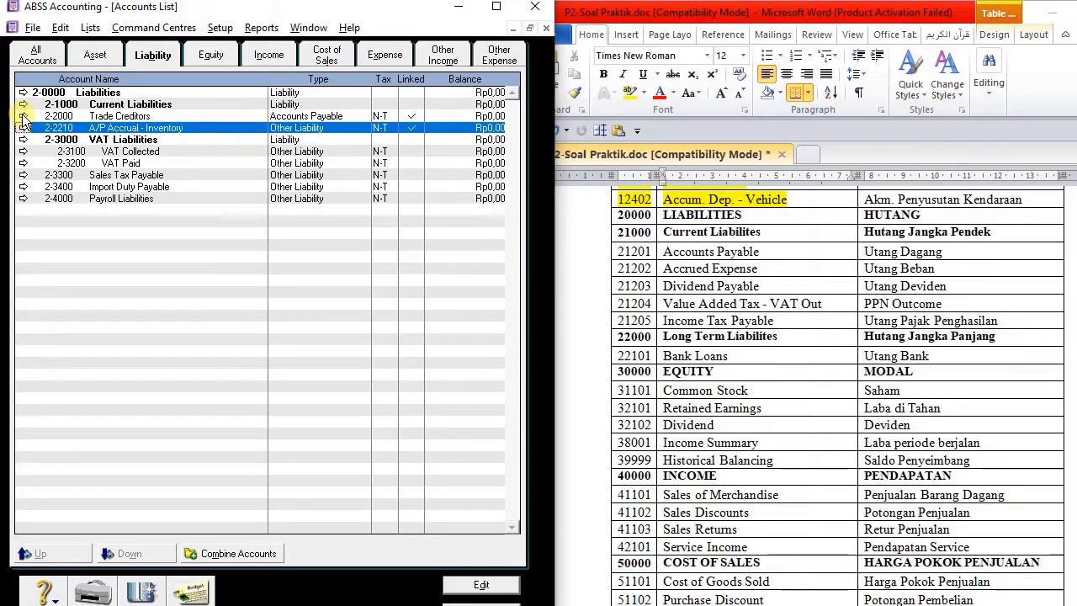
left_click(109, 116)
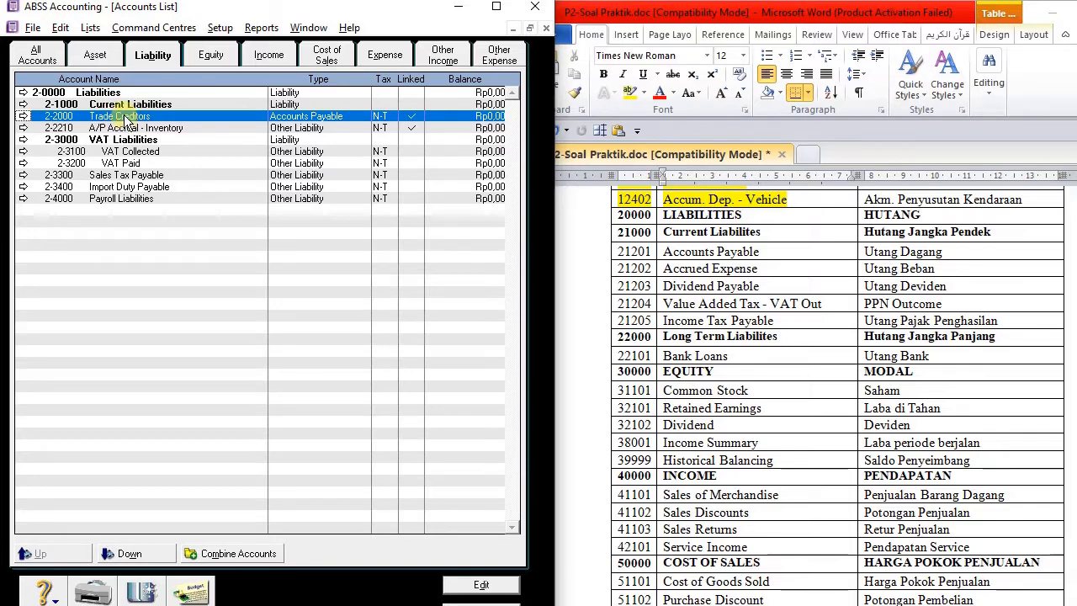
left_click(24, 116)
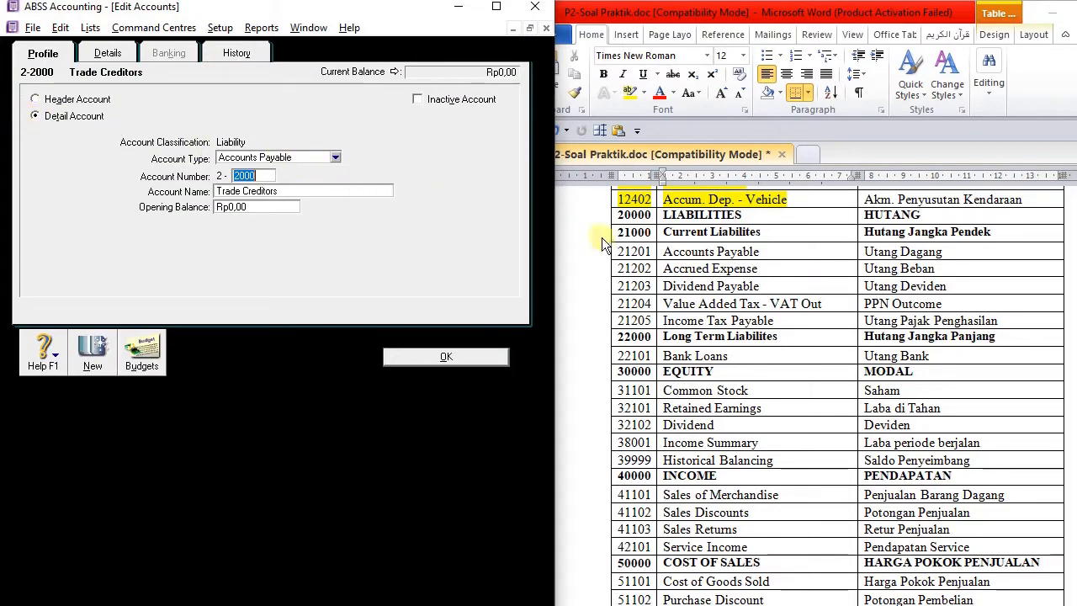
type("1201")
key("Tab")
type("Account")
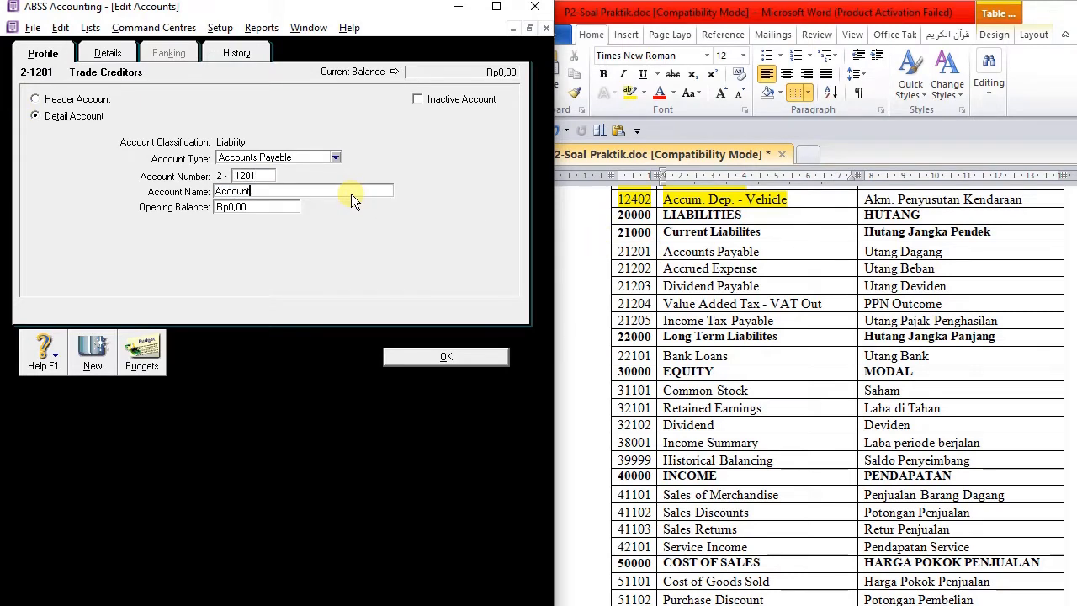
type(" Payable")
left_click(413, 359)
left_click(128, 552)
Step: Renumber the A/P Accrual - Inventory account to 2-1202, rename it "Accrued Expense", and move it one level down under Current Liabilities
left_click(159, 127)
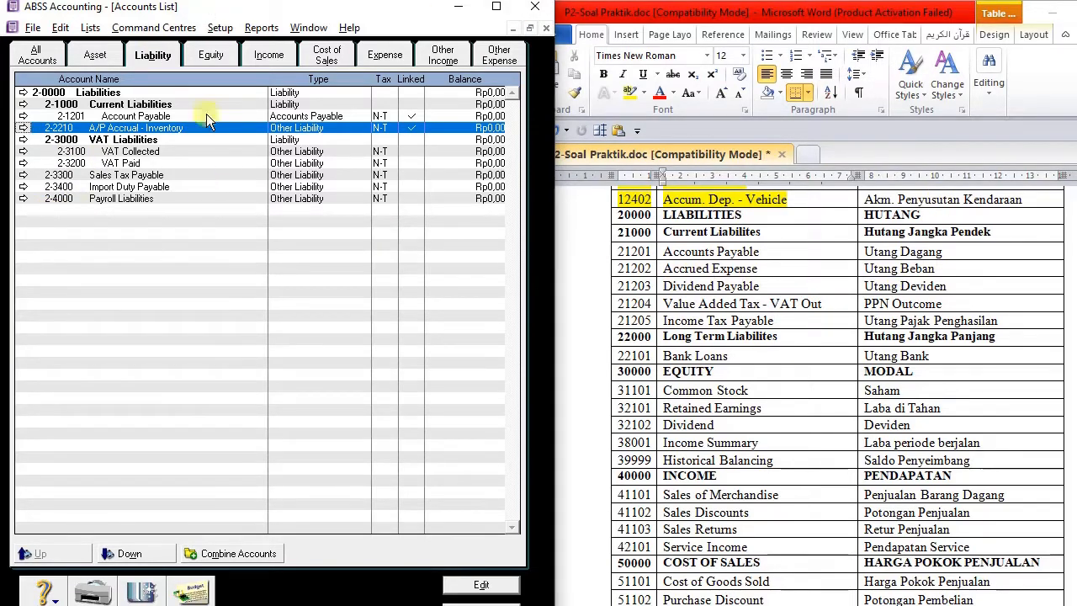
left_click(23, 128)
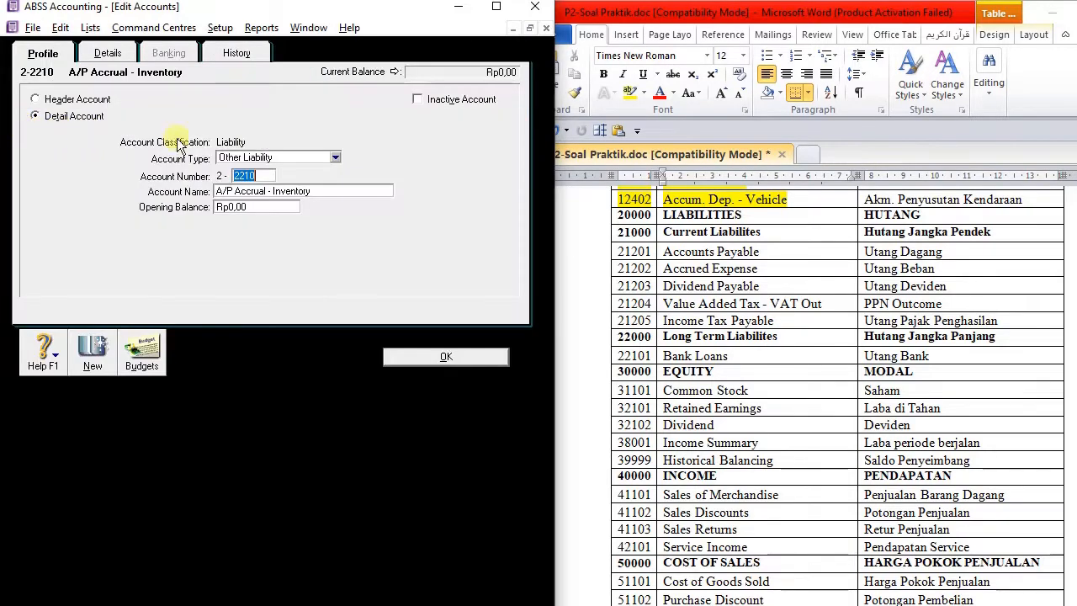
left_click(306, 190)
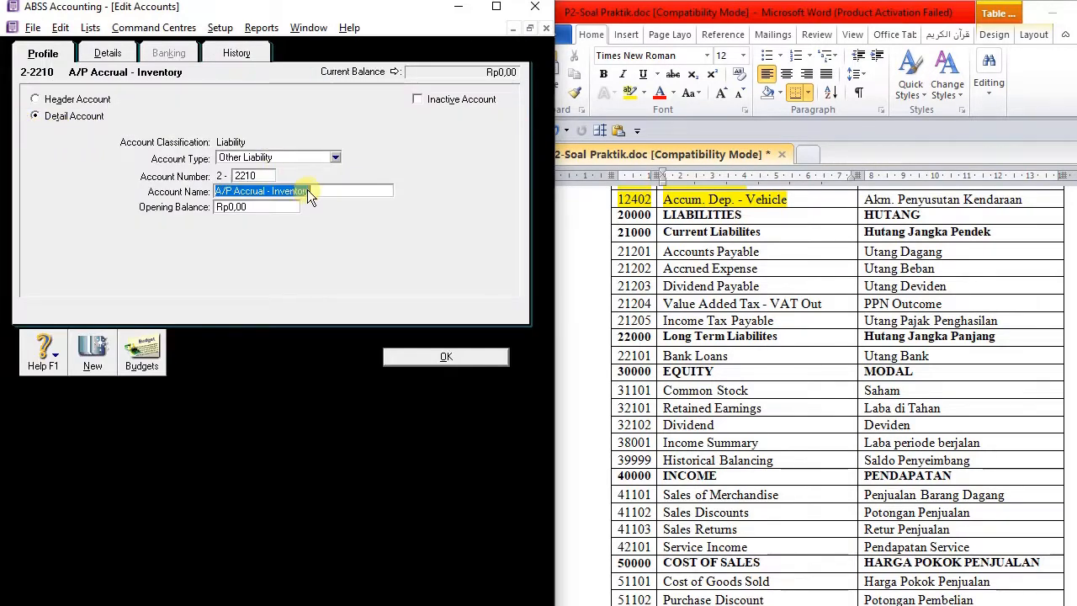
left_click(245, 176)
type("120")
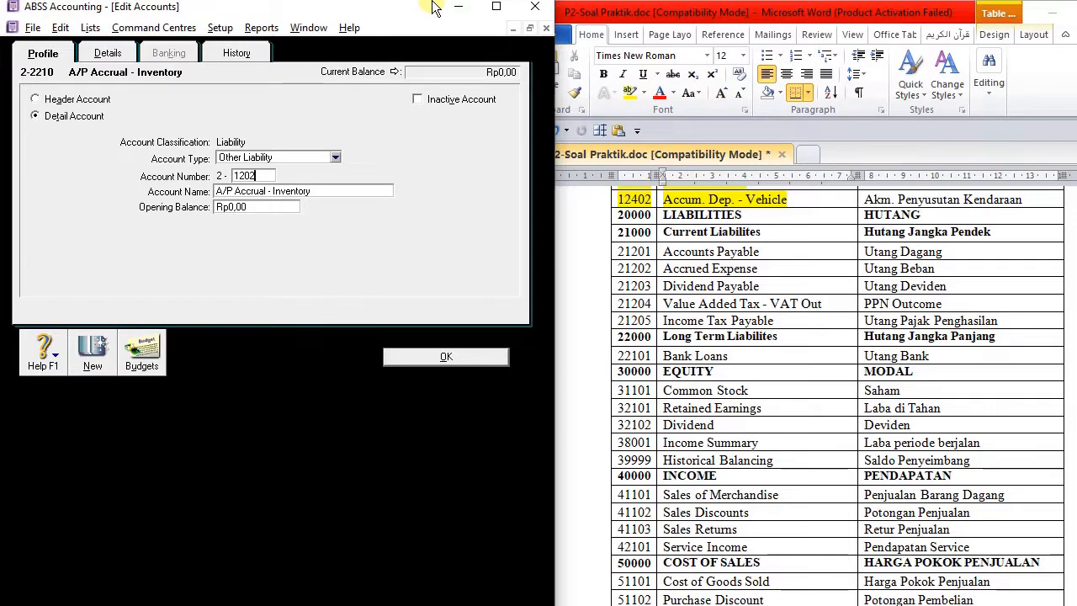
key("Tab")
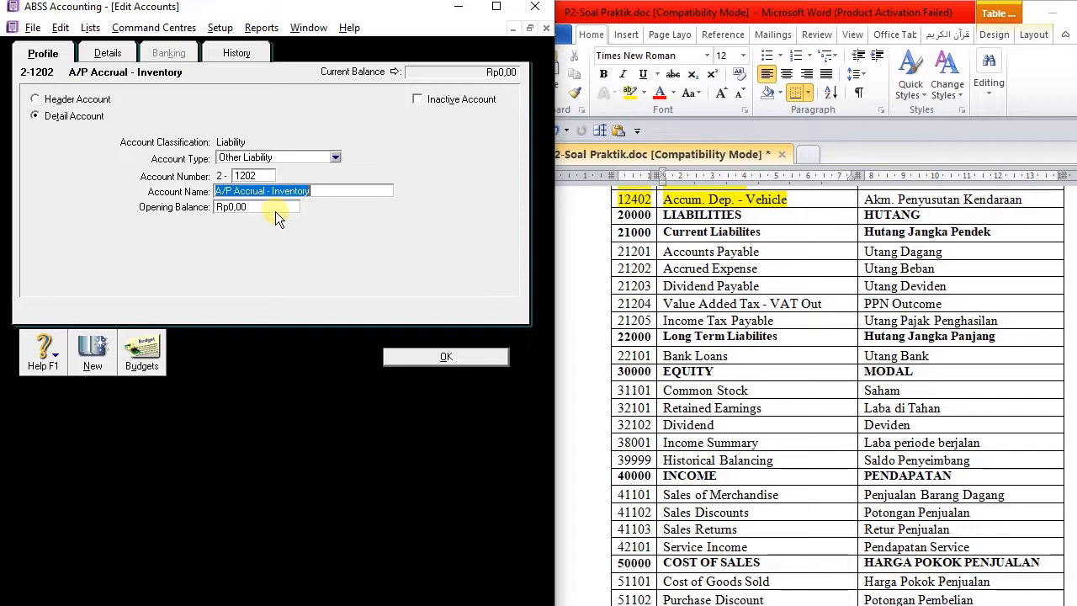
type("Acc")
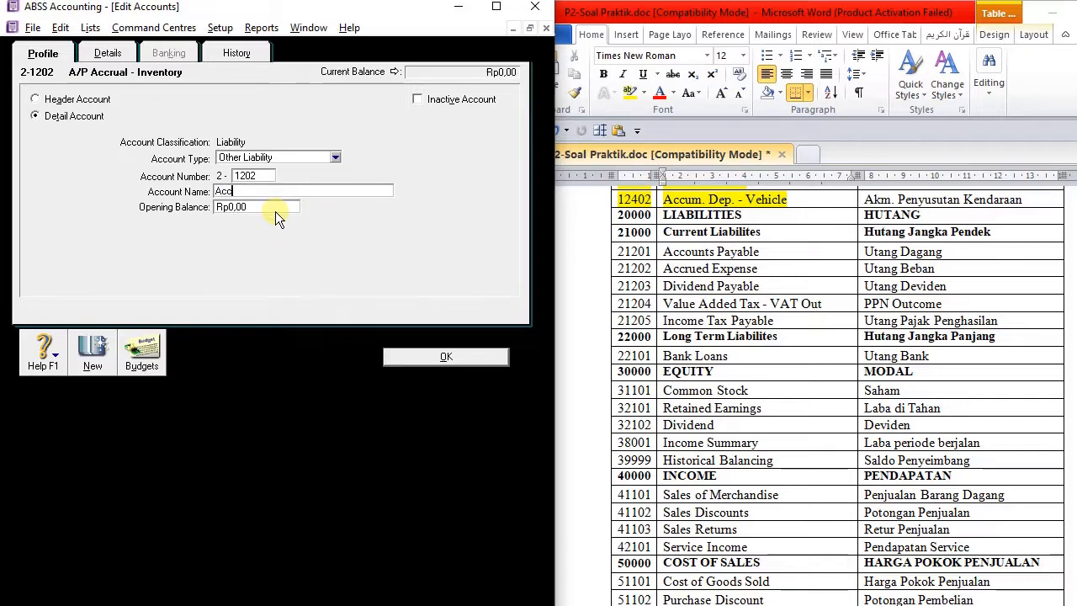
type("rued Expense")
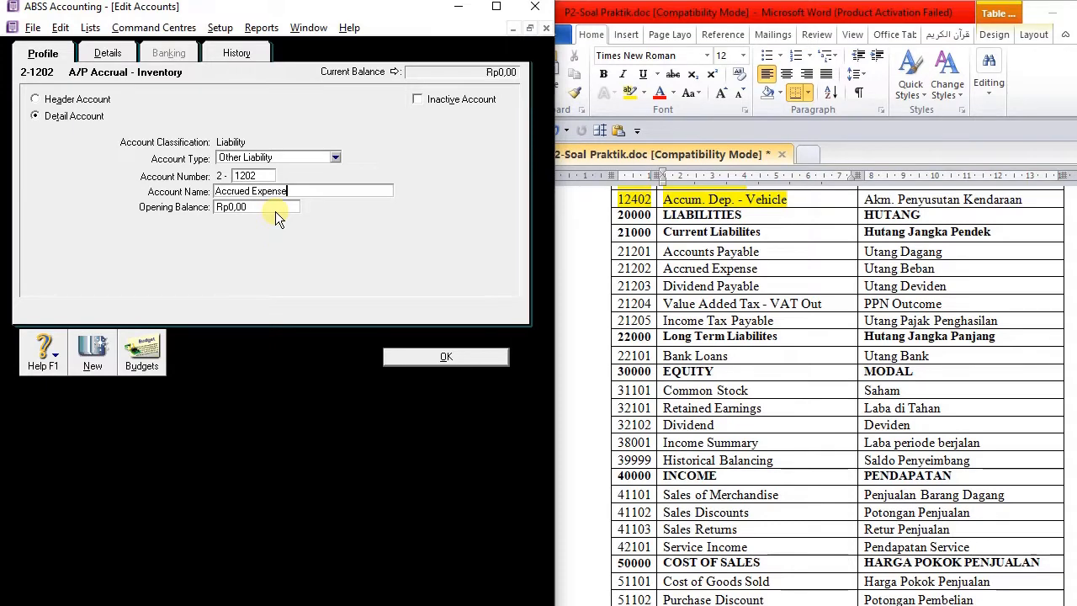
left_click(450, 352)
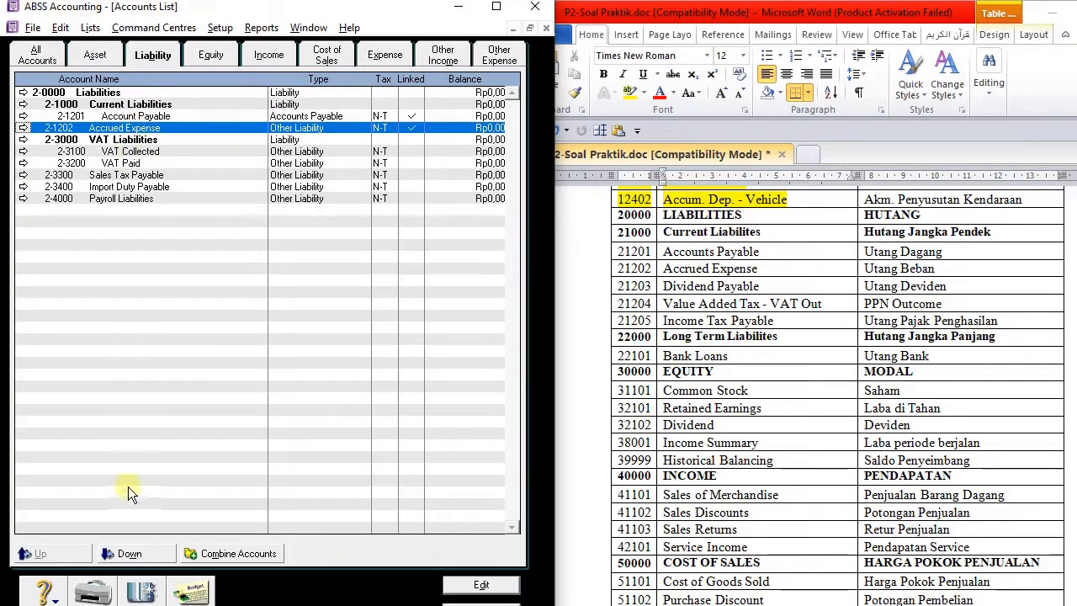
left_click(130, 553)
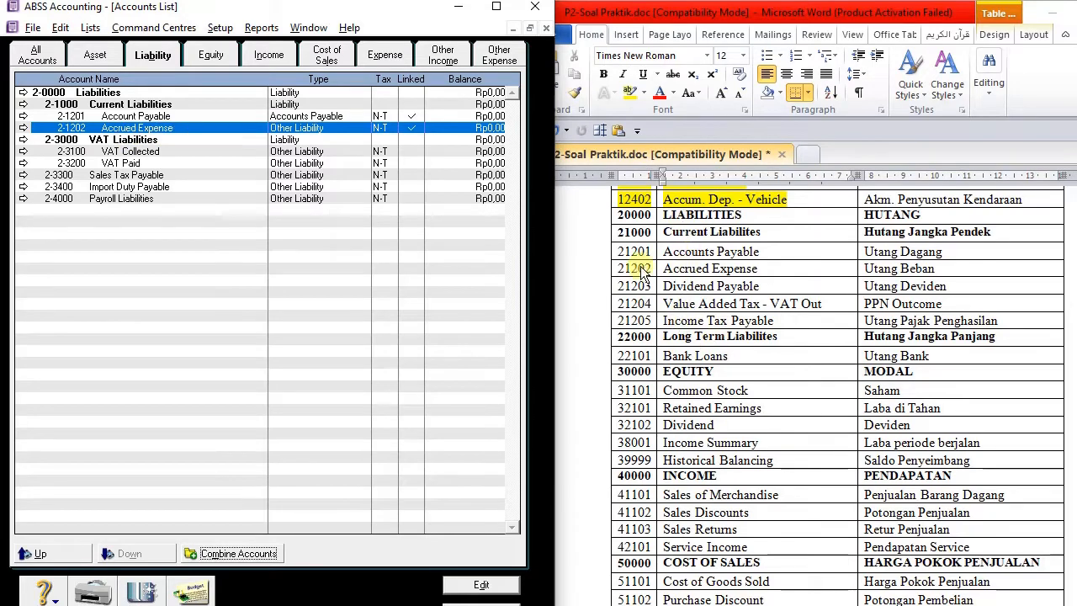
Step: Delete the VAT Liabilities header account 2-3000 from the liability accounts
left_click(24, 140)
right_click(134, 154)
left_click(211, 163)
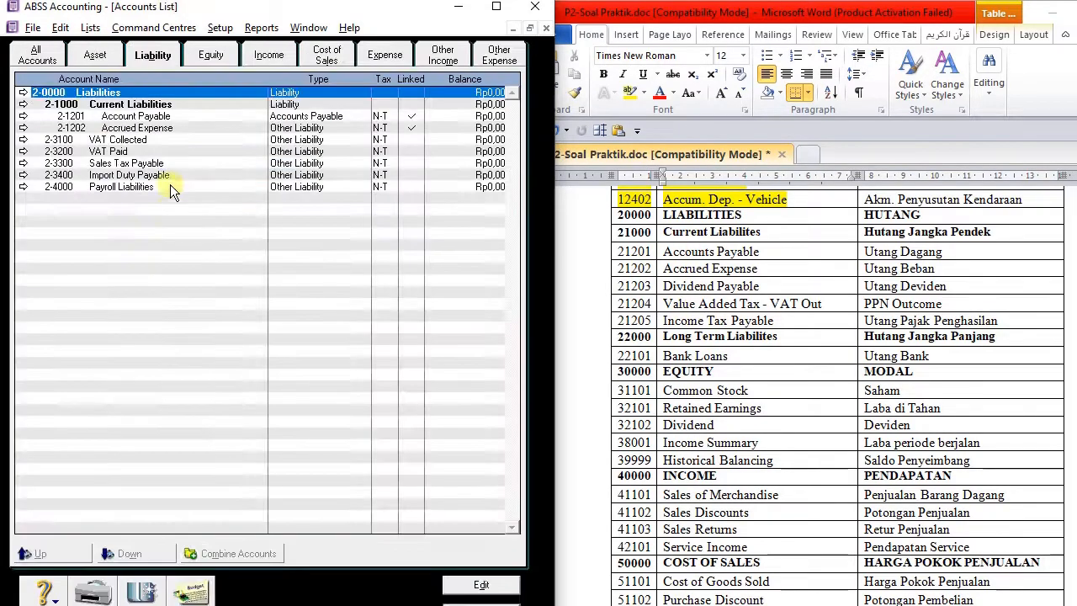
Step: Rename the VAT Collected account "VAT Out", renumber it to 2-1204, and move it one level down under Current Liabilities
left_click(92, 139)
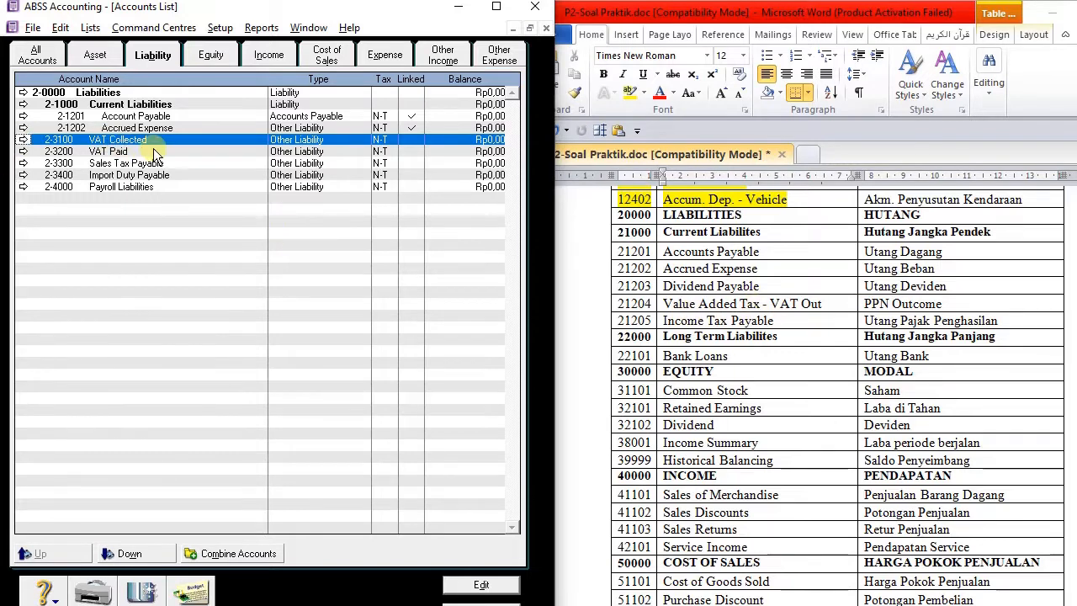
left_click(23, 145)
left_click(269, 192)
type("VAT Out")
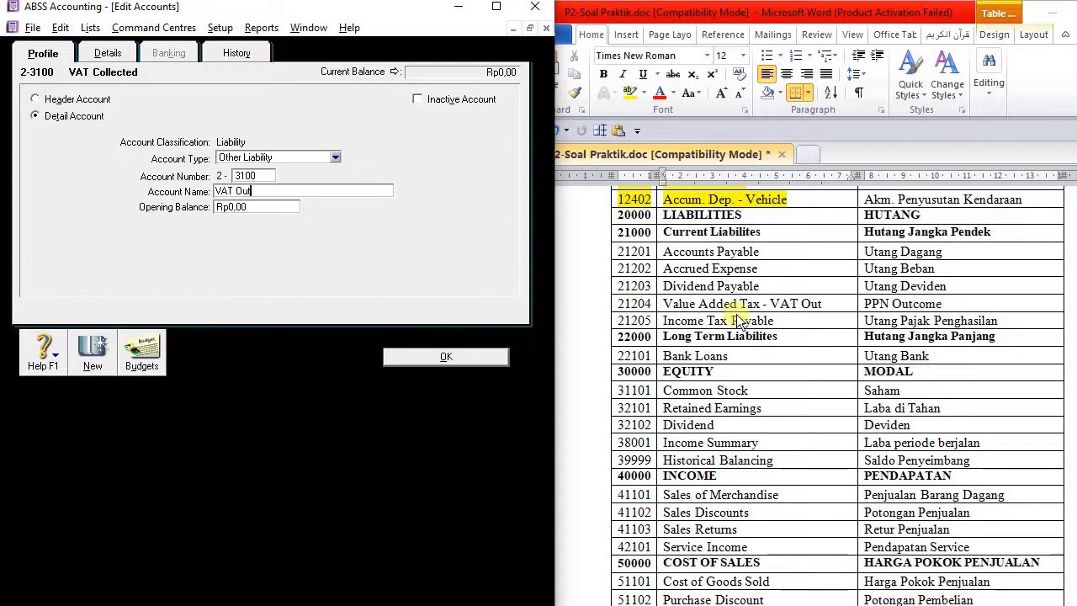
left_click(266, 175)
type("1204")
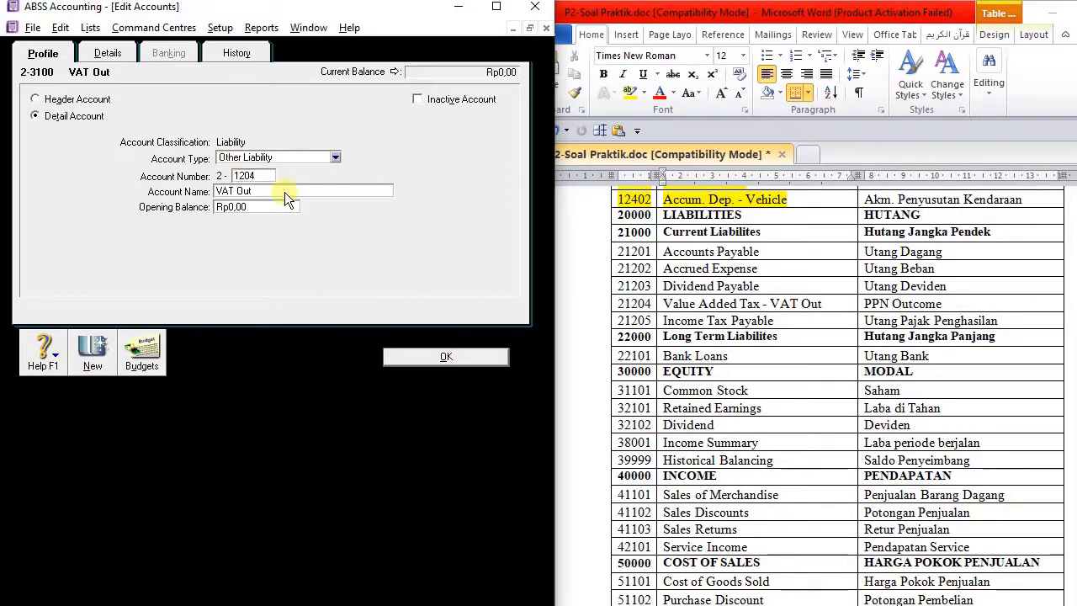
left_click(425, 353)
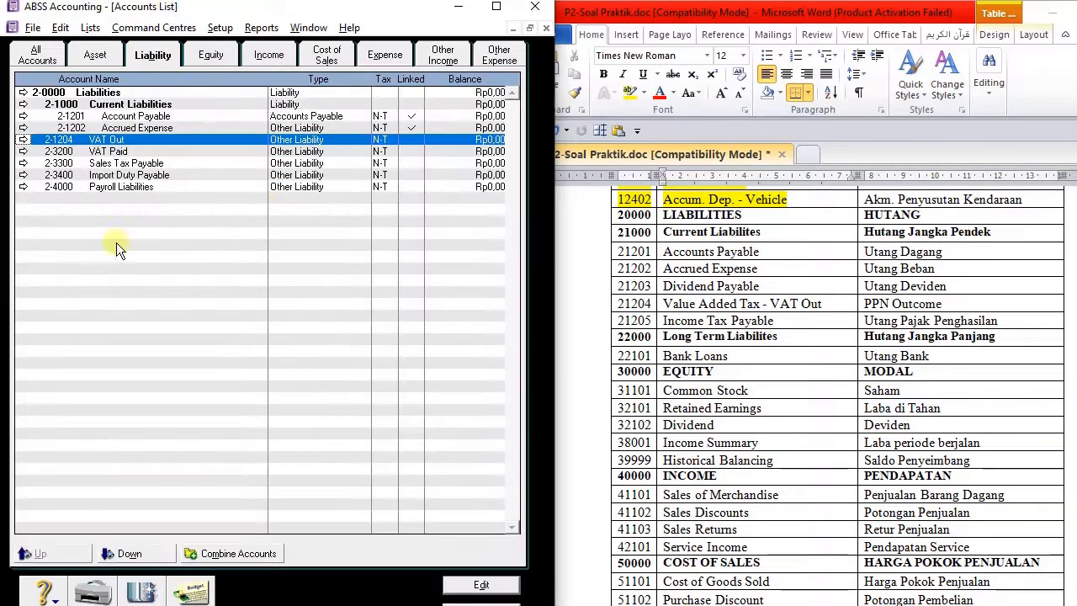
left_click(141, 549)
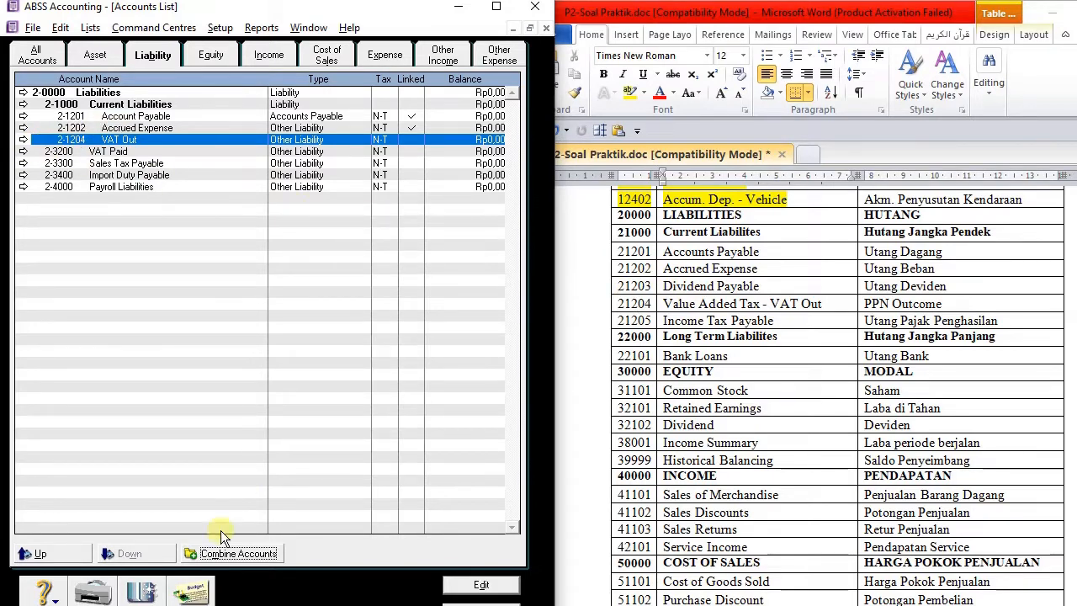
Step: Create an Other Current Liability detail account numbered 2-1203 and named "Dividen Payable"
left_click(141, 593)
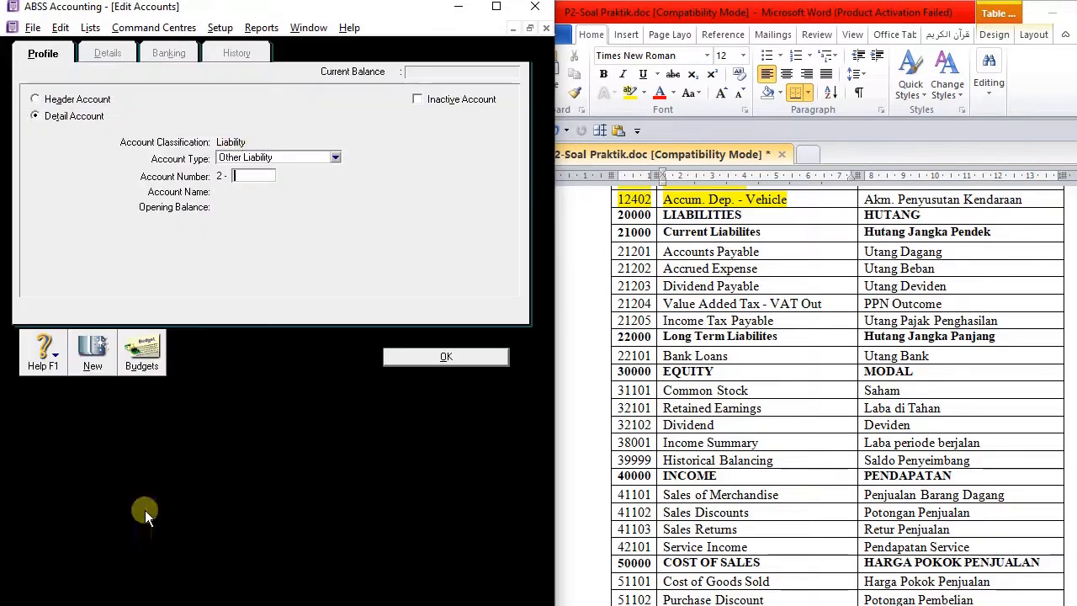
left_click(245, 162)
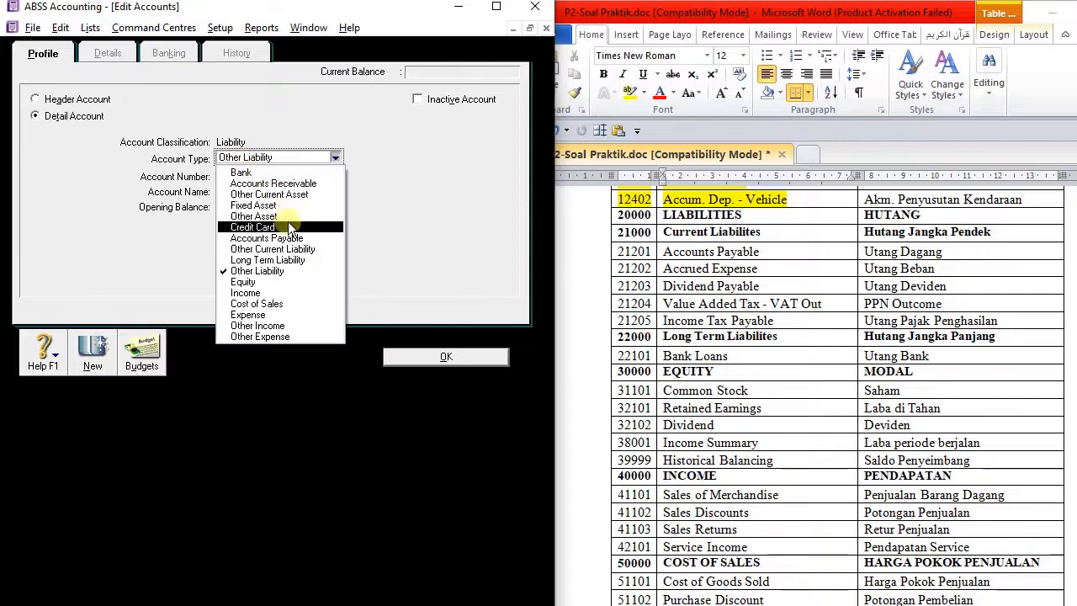
left_click(273, 249)
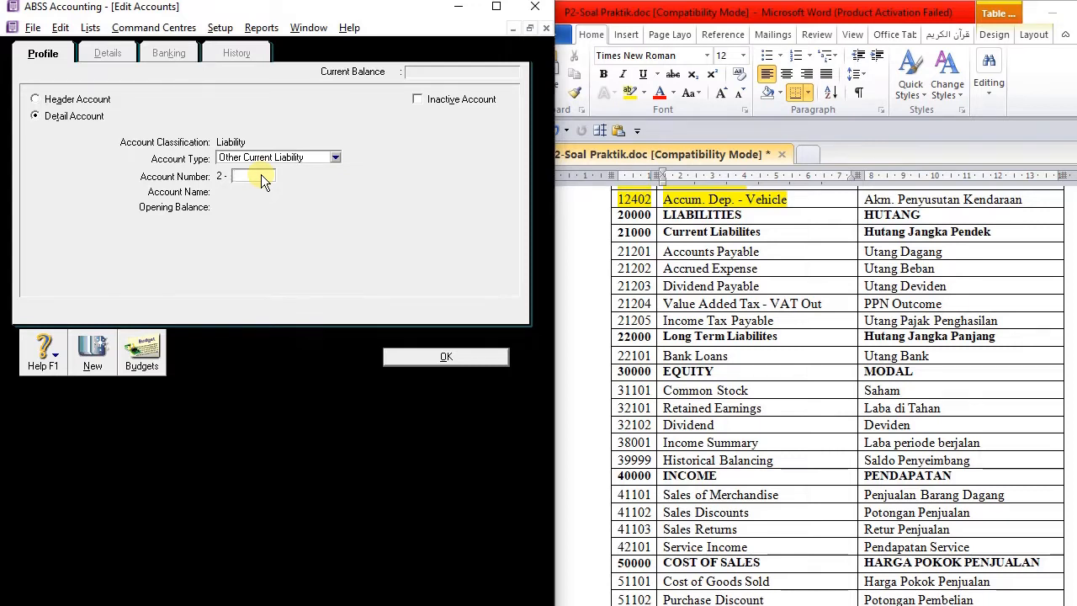
type("1203")
key("Tab")
type("Dividen")
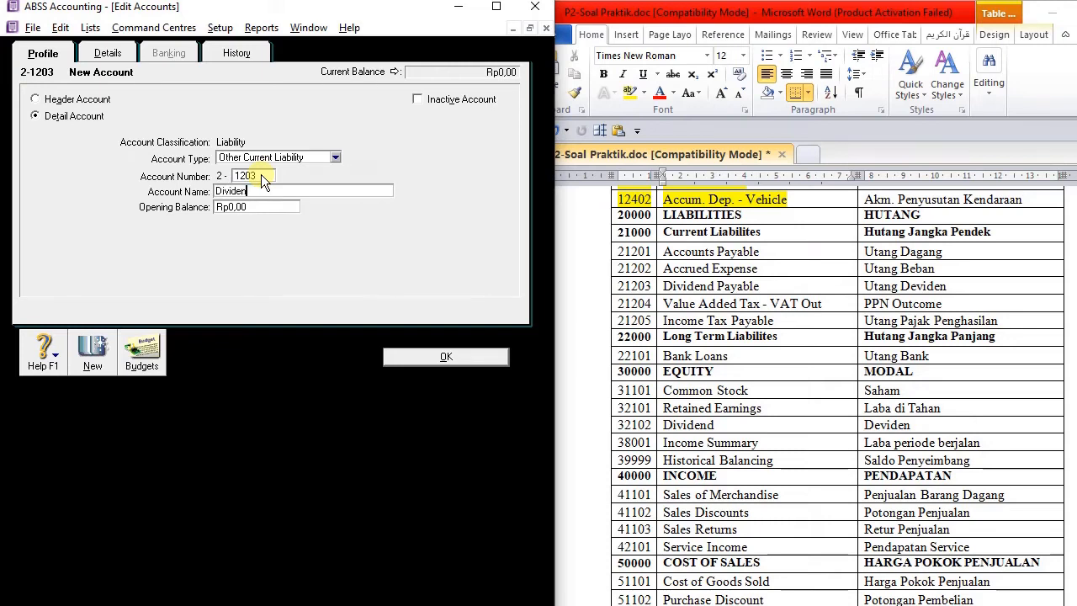
type(" Payable")
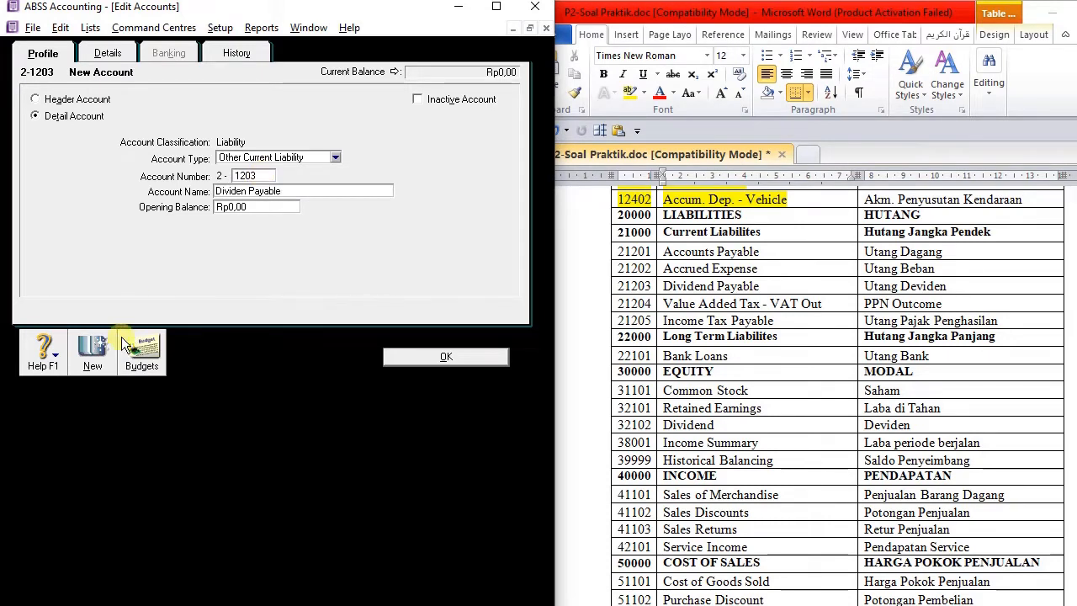
left_click(418, 357)
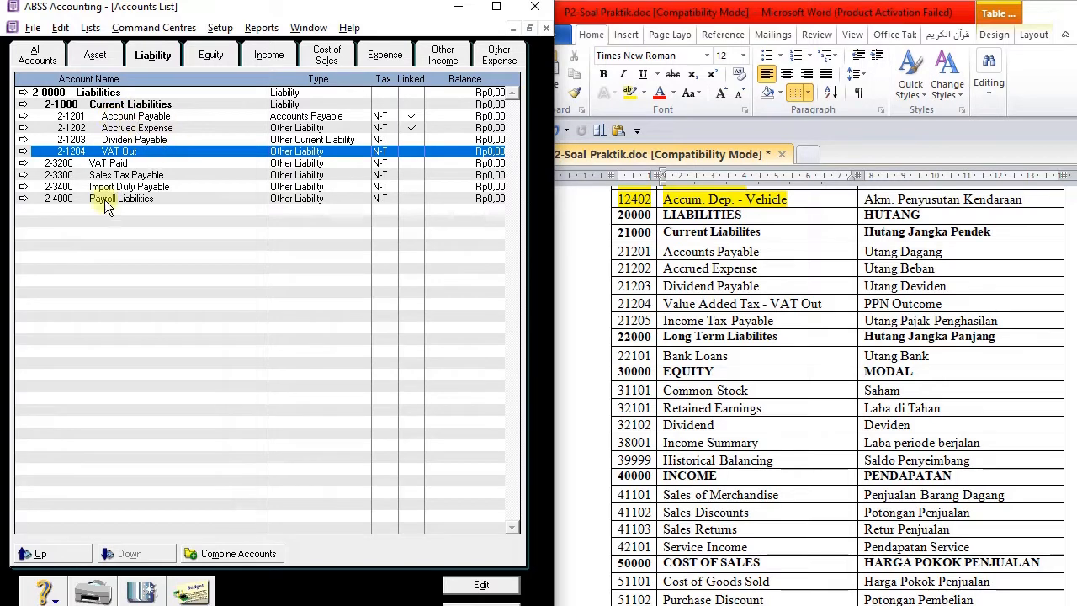
Step: Create an Other Current Liability detail account numbered 2-1205 and named "Income Tax Payable"
left_click(94, 162)
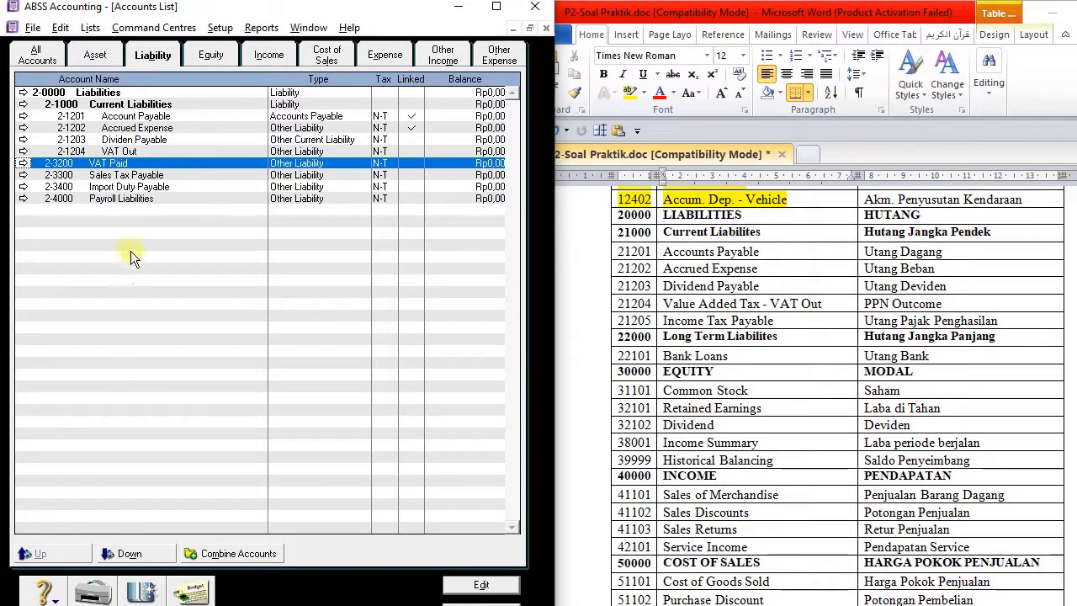
left_click(121, 140)
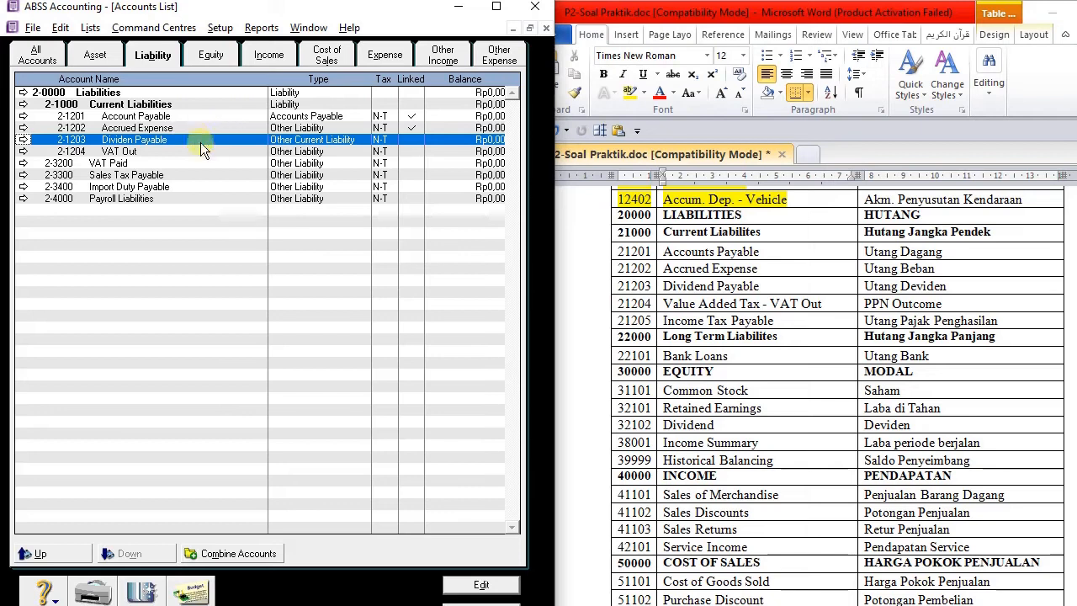
left_click(142, 592)
left_click(281, 156)
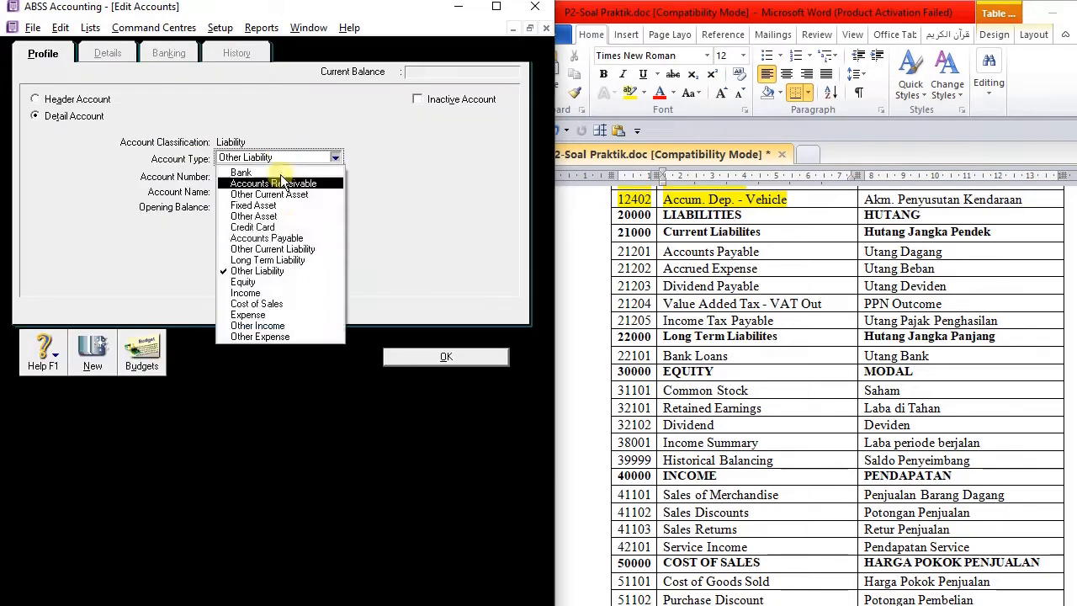
left_click(270, 248)
left_click(262, 176)
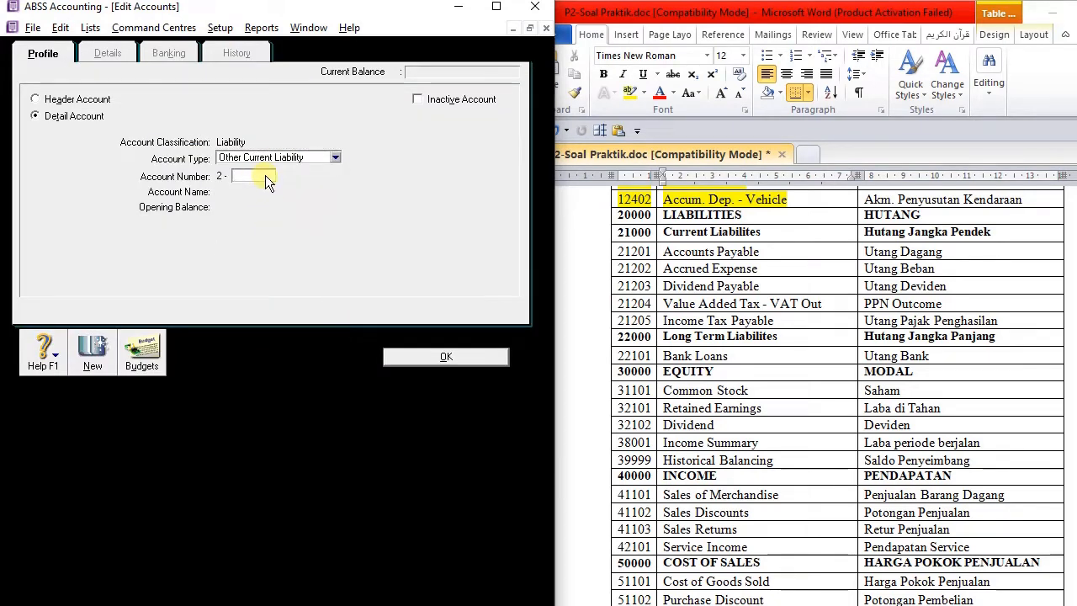
type("1205")
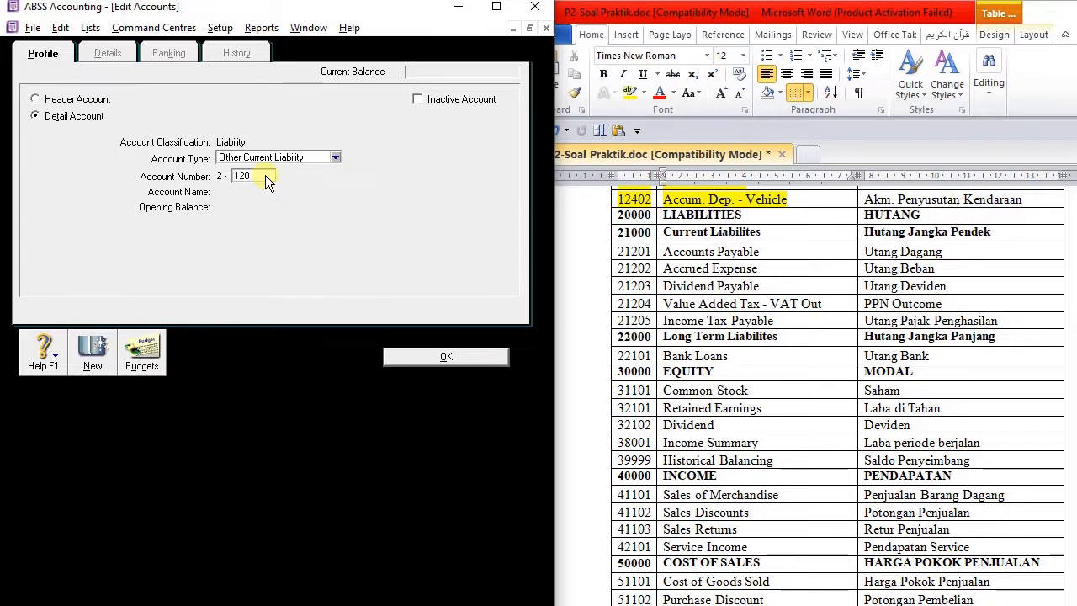
key("Tab")
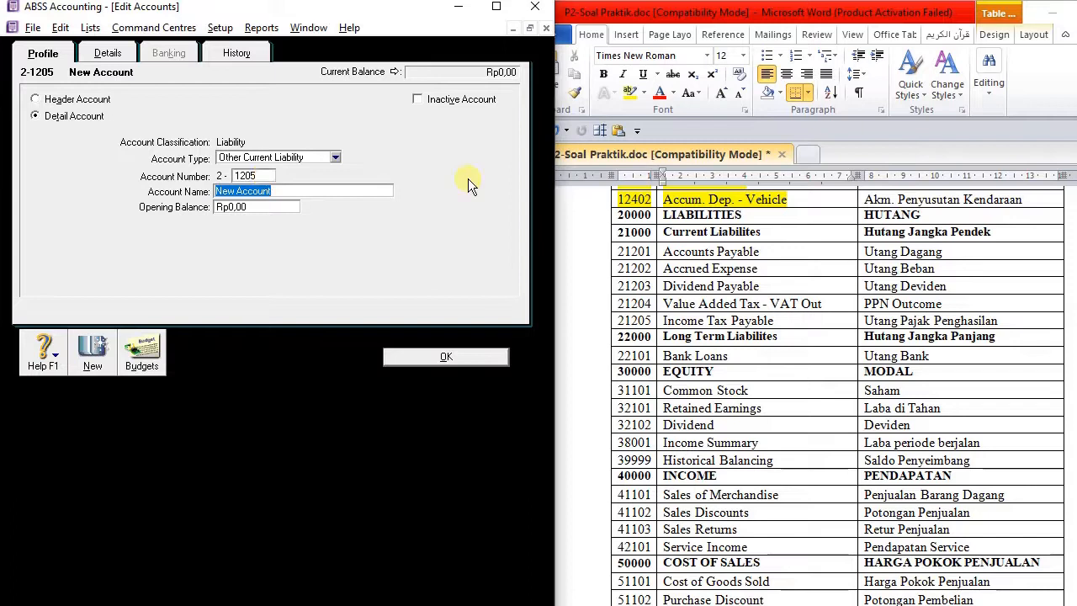
type("Income Tax Payable")
left_click(445, 356)
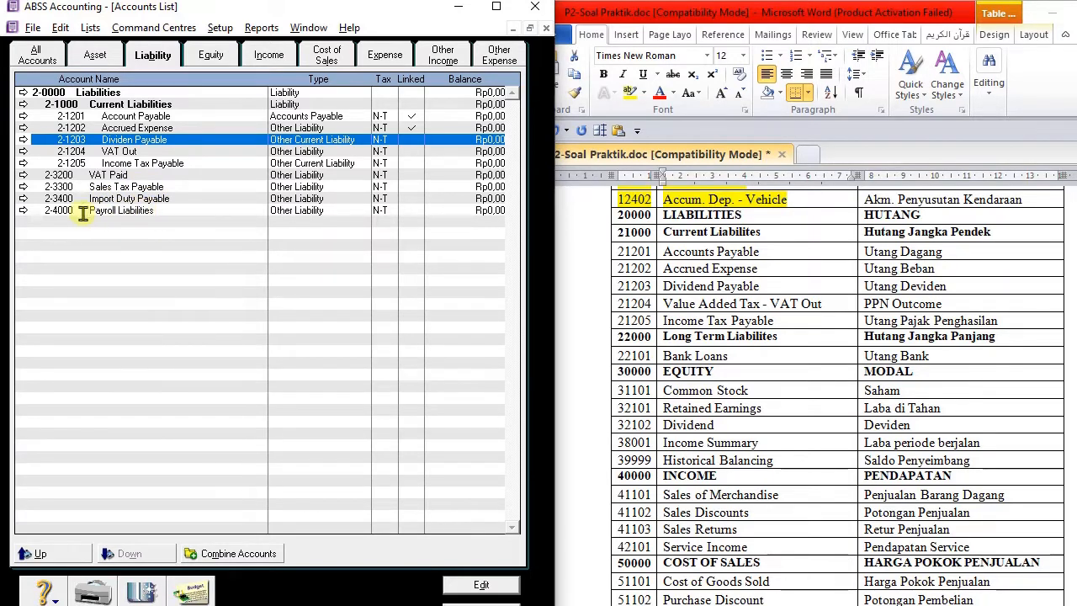
Step: Delete the Payroll Liabilities account 2-4000 from the liability accounts
left_click(24, 210)
right_click(173, 173)
left_click(177, 180)
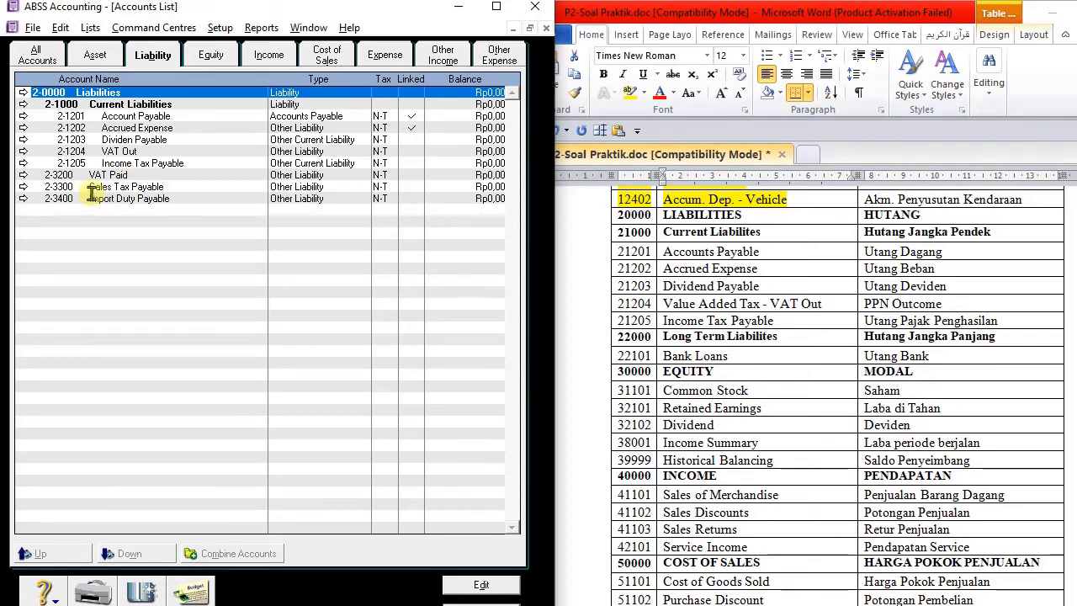
Step: Try to delete the VAT Paid account 2-3200 and return to the accounts list
left_click(23, 175)
right_click(55, 150)
left_click(96, 159)
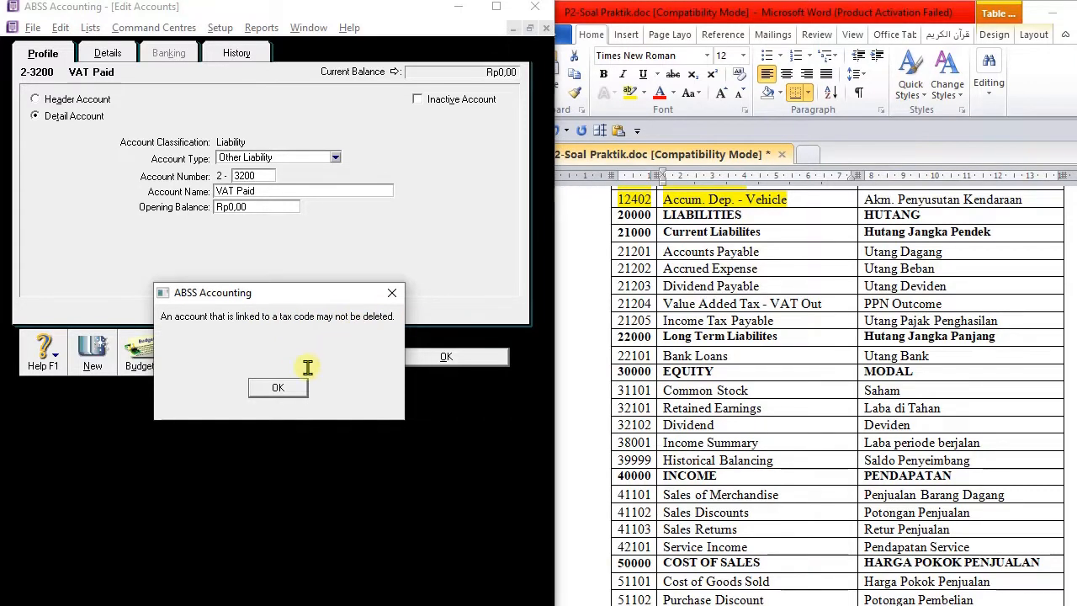
left_click(278, 385)
left_click(443, 356)
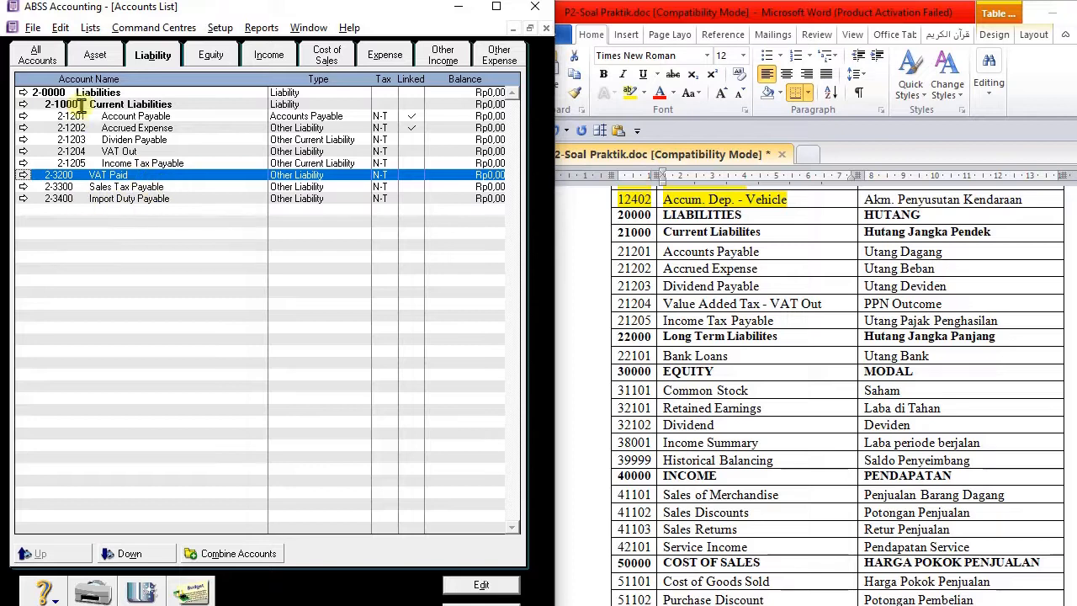
Step: Delete the IMP Import Duty code from the tax code list
left_click(89, 29)
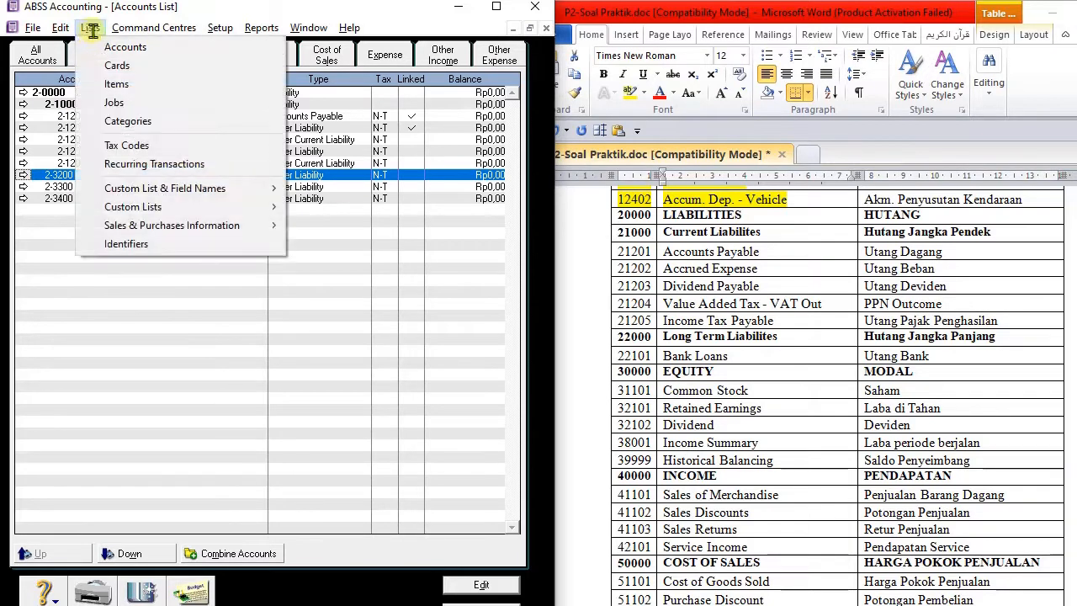
left_click(104, 144)
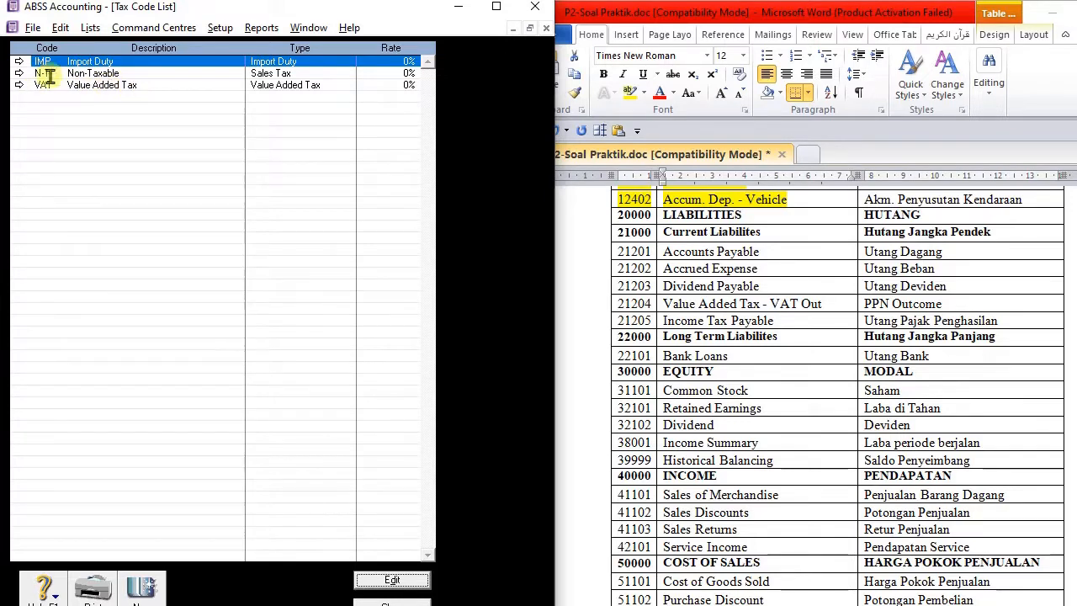
left_click(20, 62)
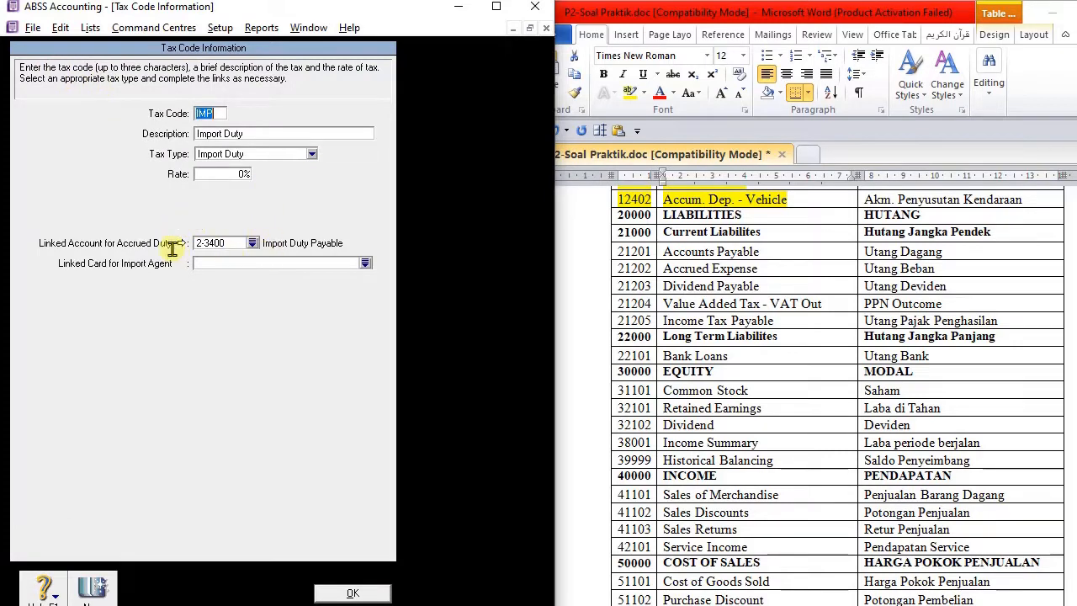
right_click(52, 99)
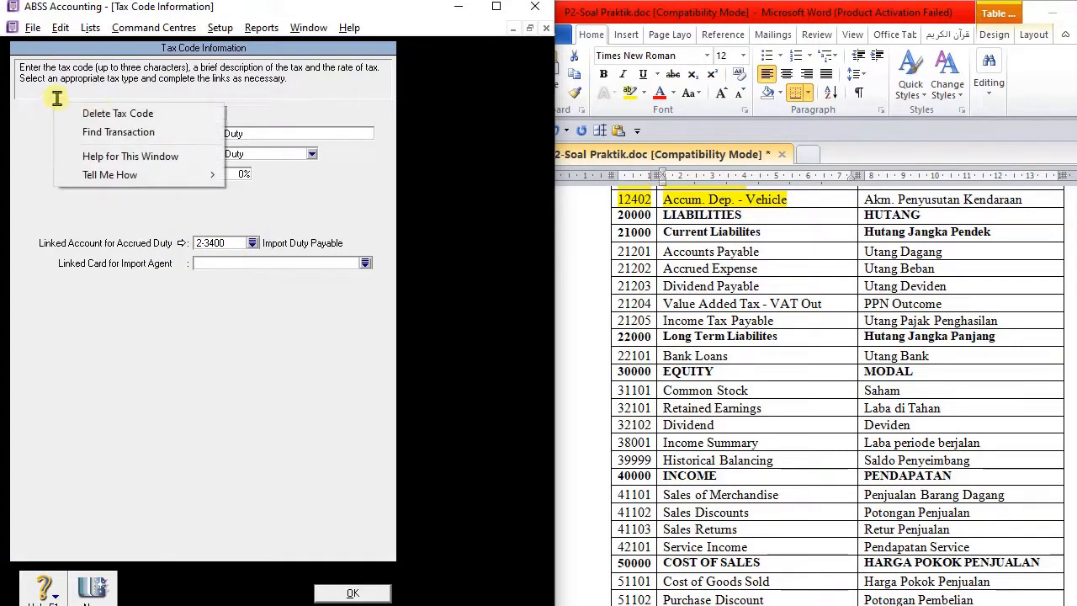
left_click(108, 111)
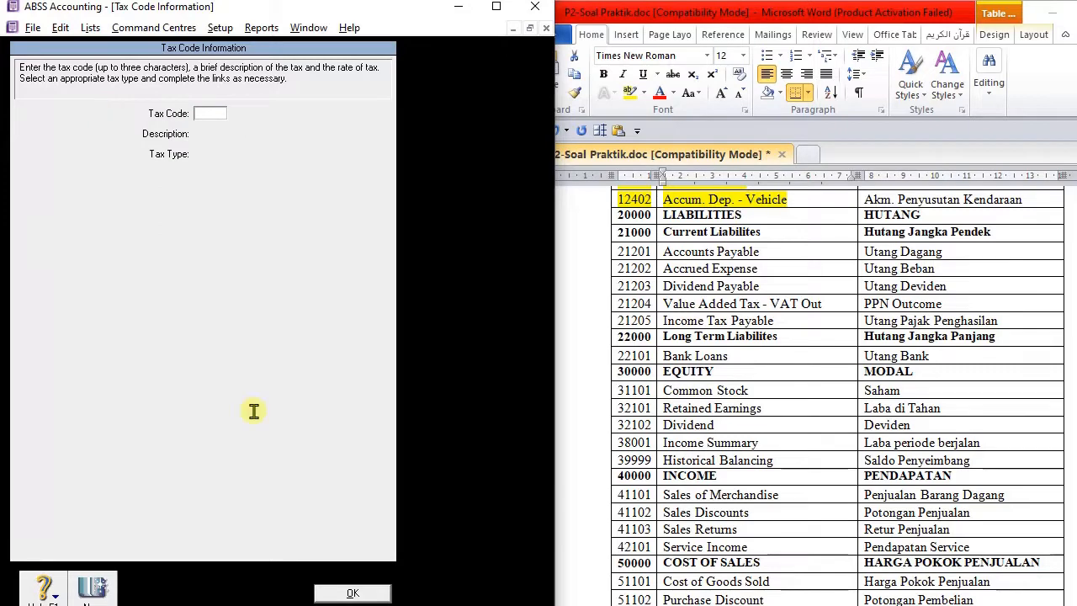
left_click(351, 591)
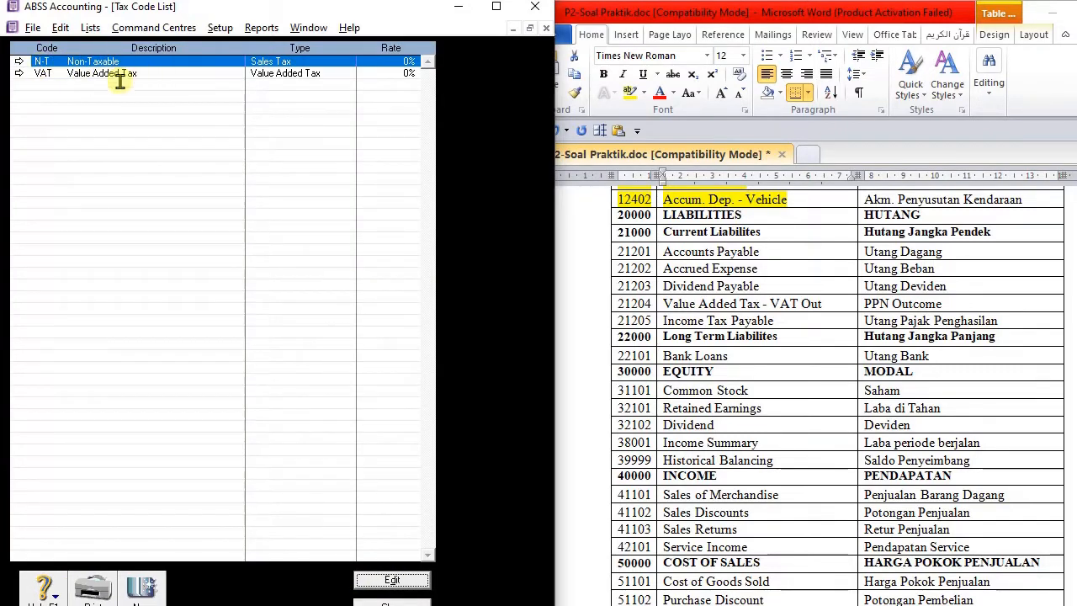
Step: Change the VAT tax code to PPN with the description "Pajak Pertambahan Nilai" and a 10% rate
left_click(21, 73)
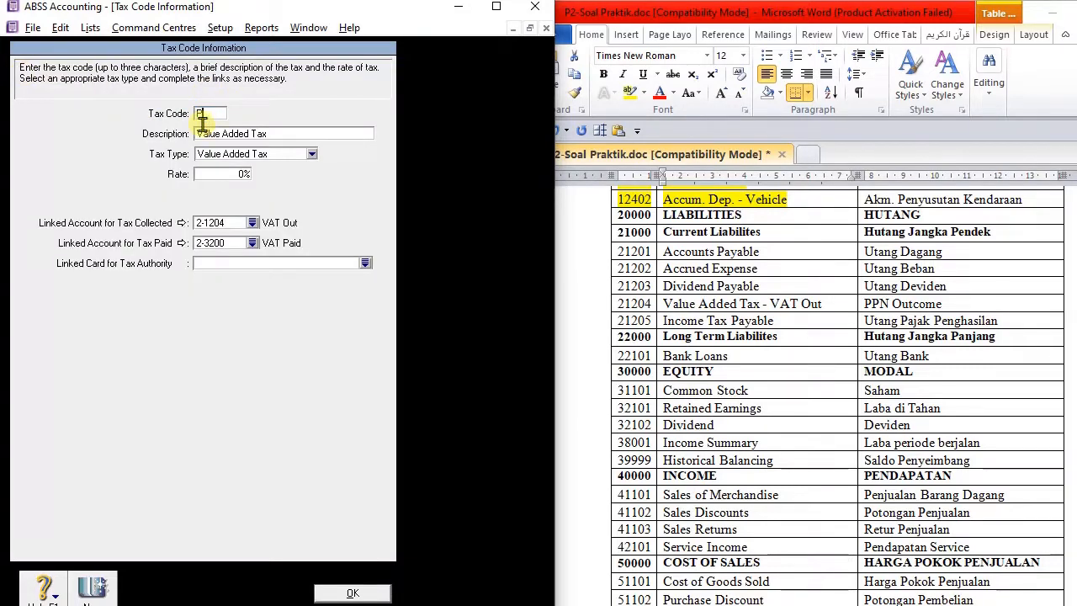
type("PPN")
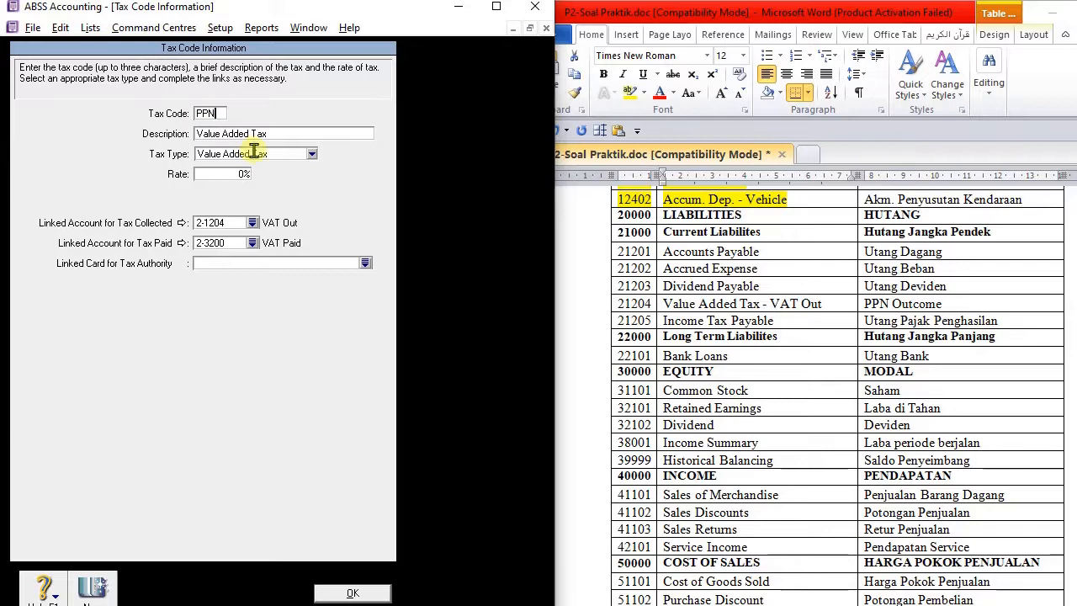
left_click(265, 134)
type("Pajak Pertambahan Nilai")
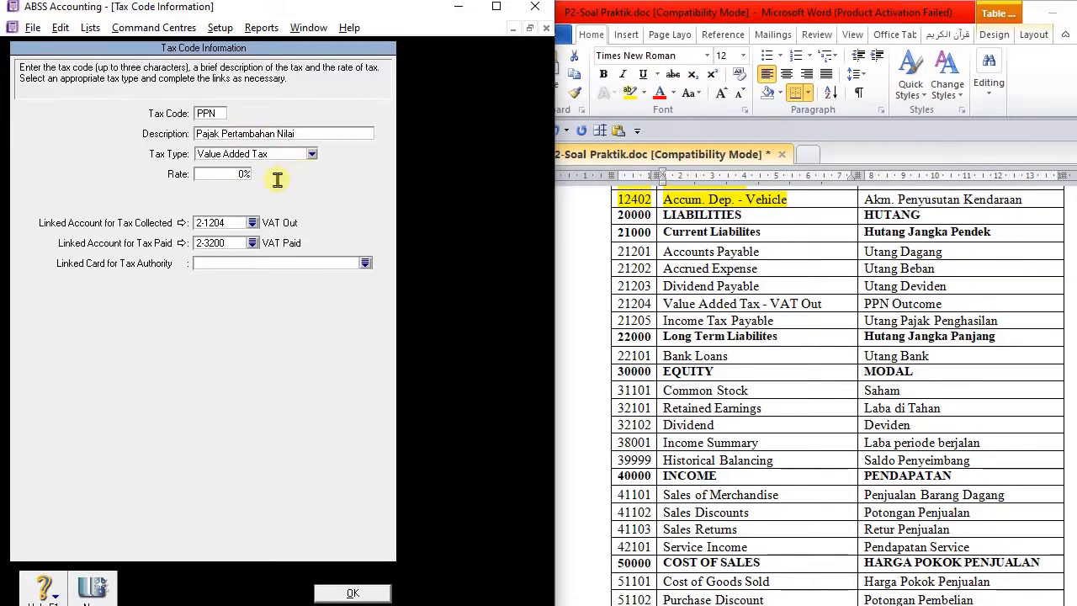
left_click(230, 175)
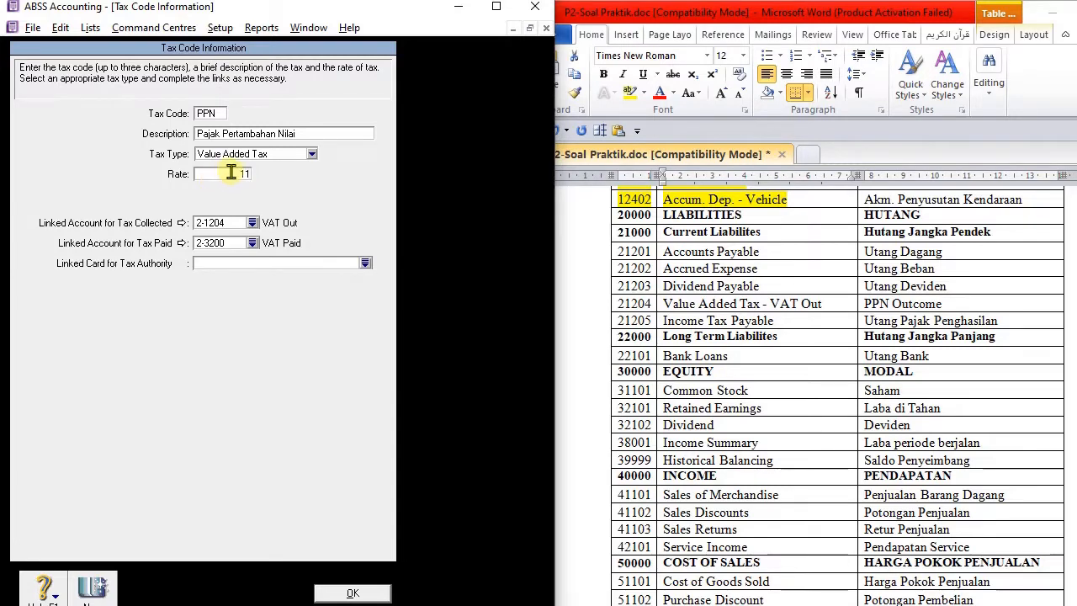
type("10")
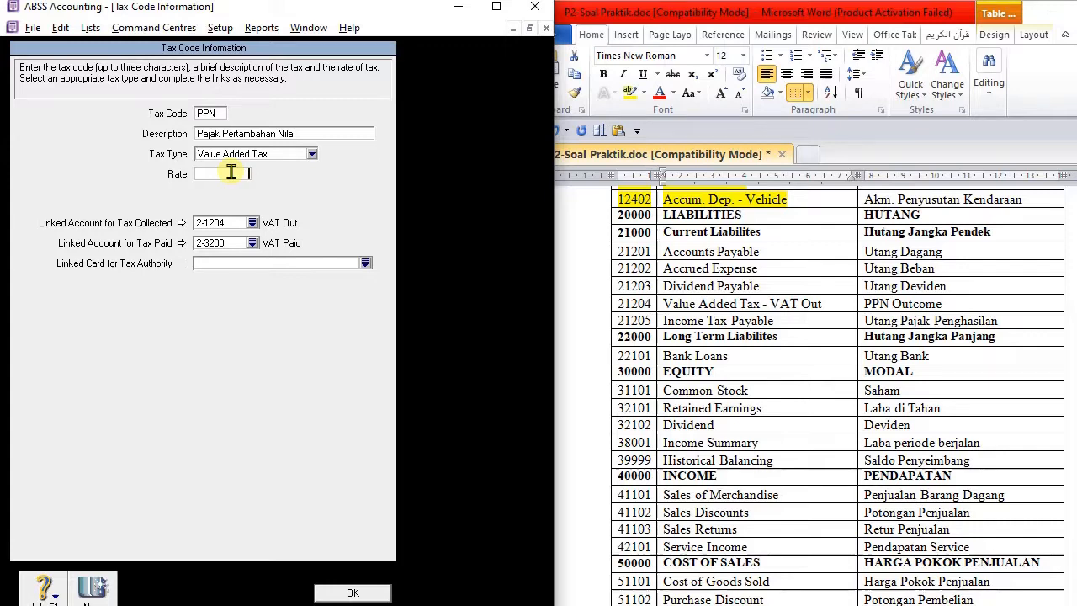
key("Tab")
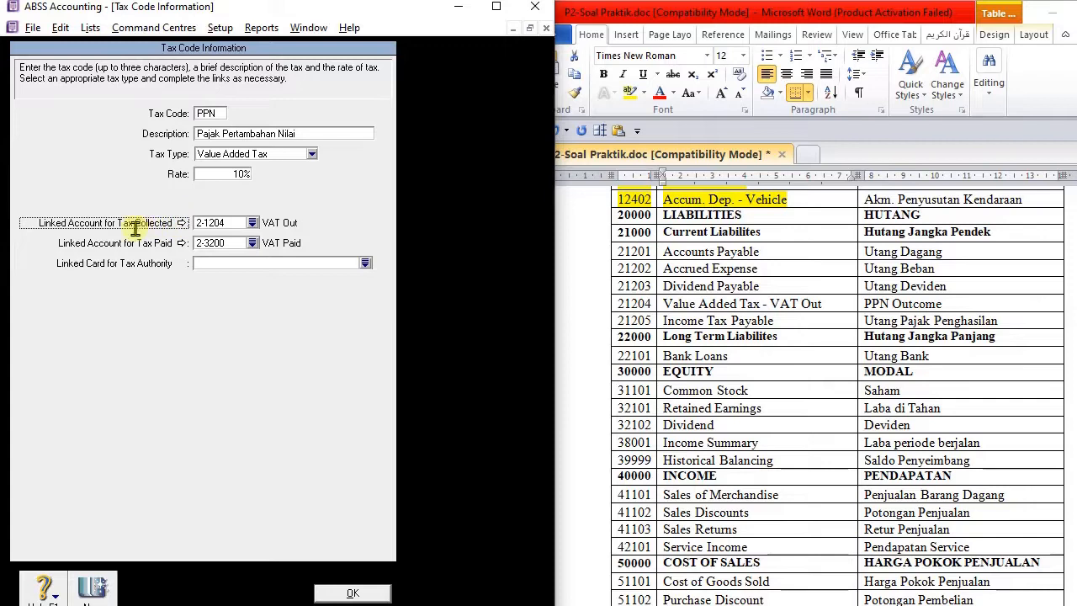
Step: Link the PPN code's tax paid account to 1-1401 VAT-IN and save the tax code
left_click(251, 223)
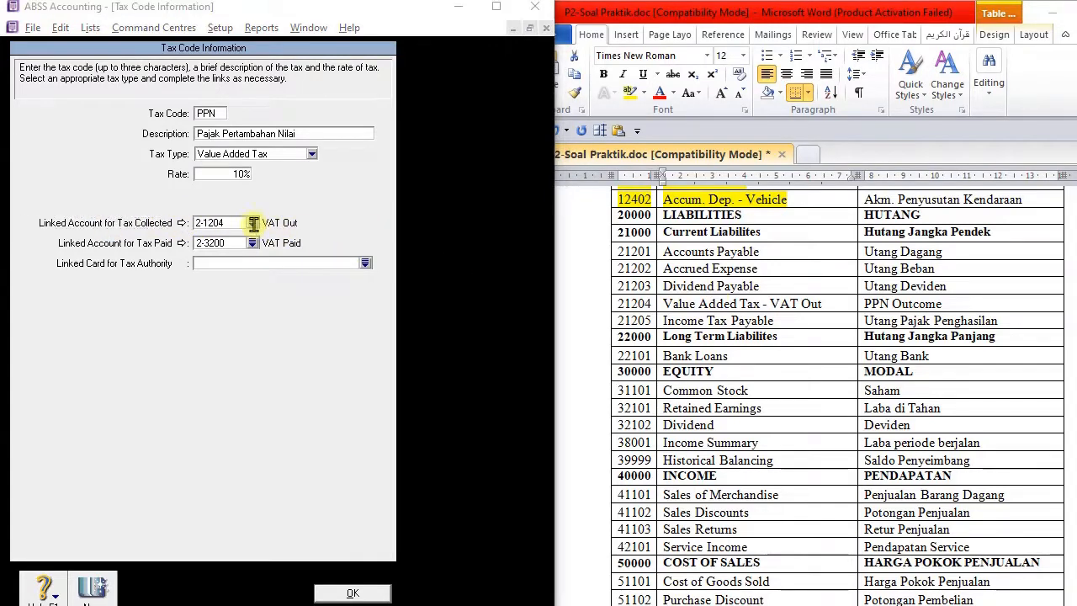
key("Escape")
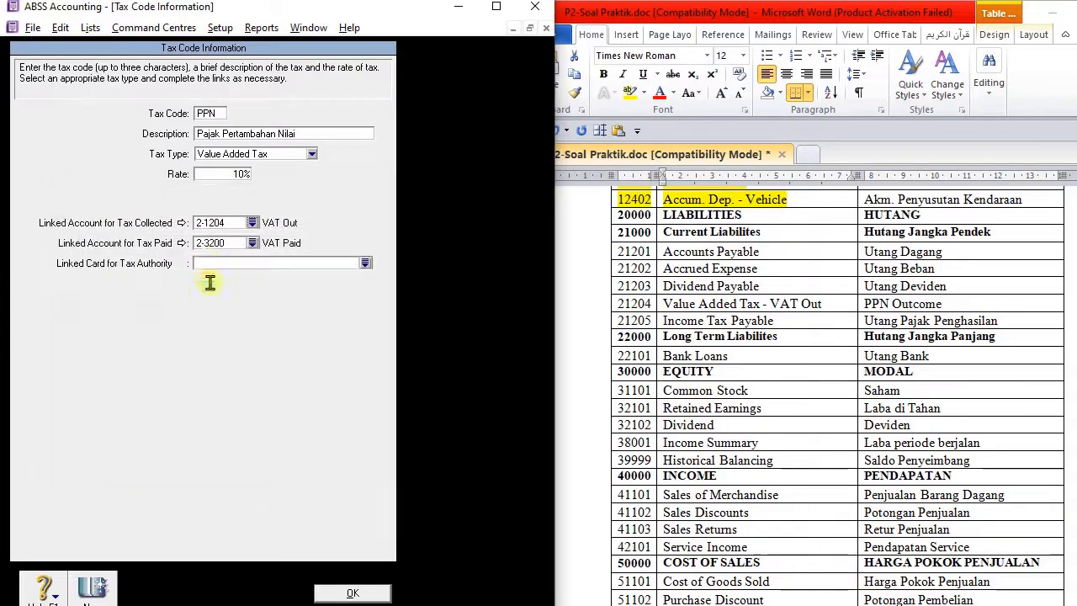
left_click(252, 243)
scroll(185, 303, "up", 4)
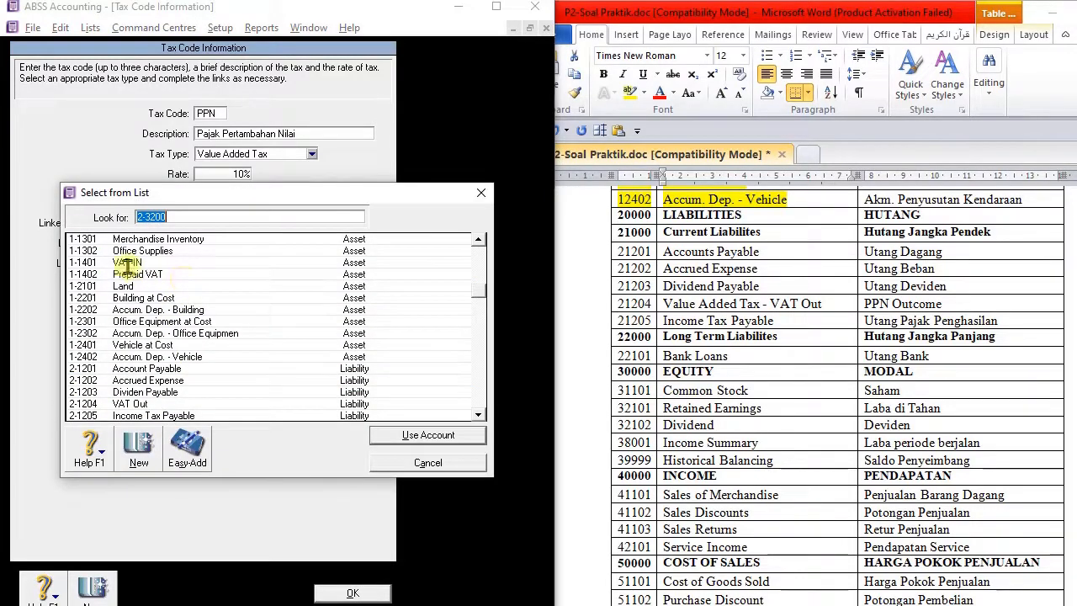
double_click(127, 264)
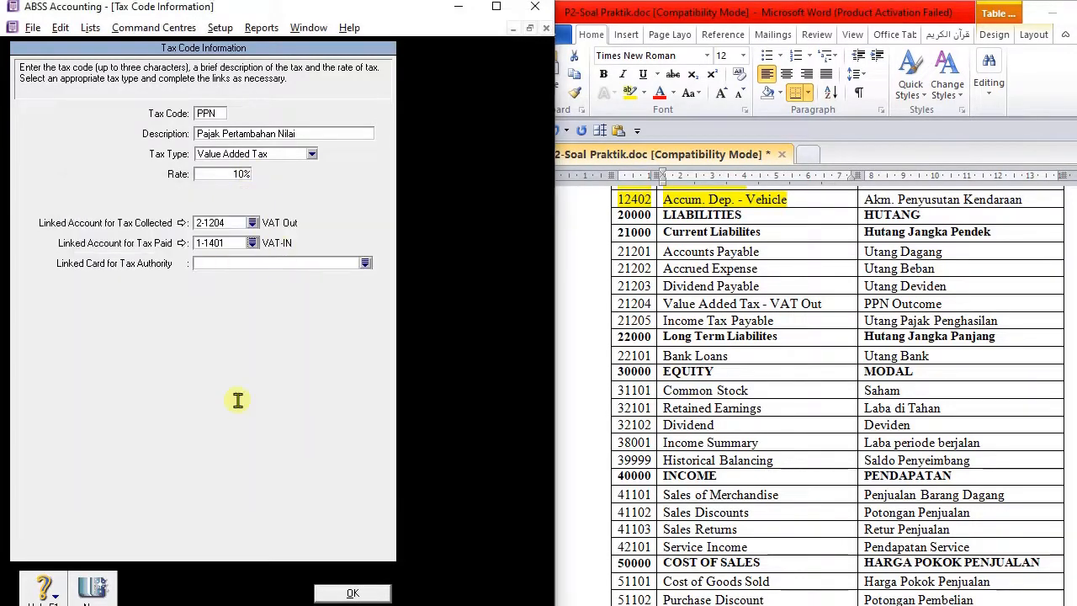
left_click(350, 592)
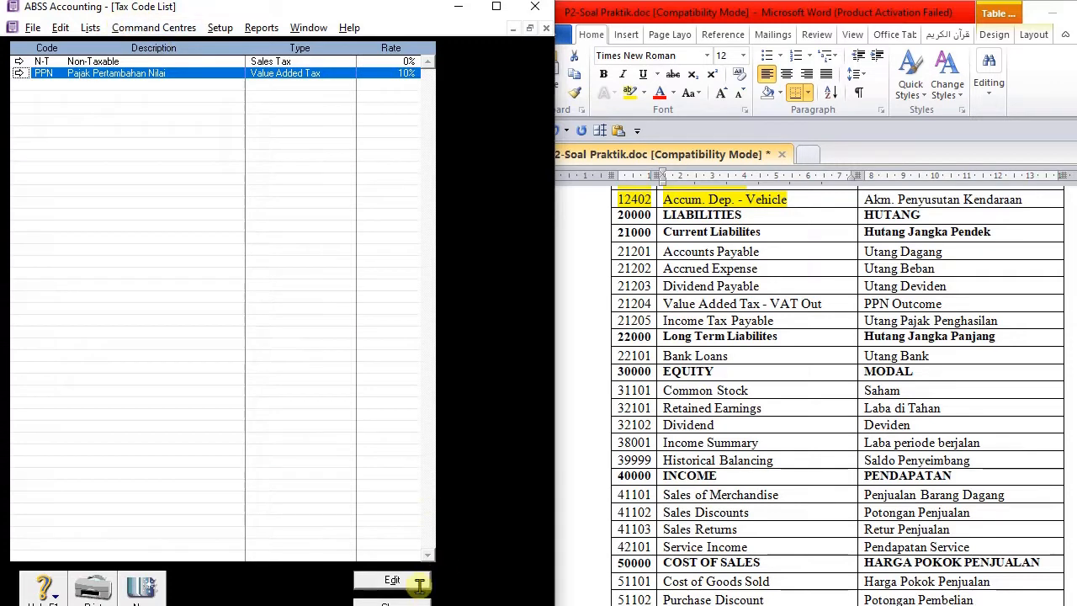
Step: Return to the accounts list and delete the VAT Paid account 2-3200
left_click(392, 602)
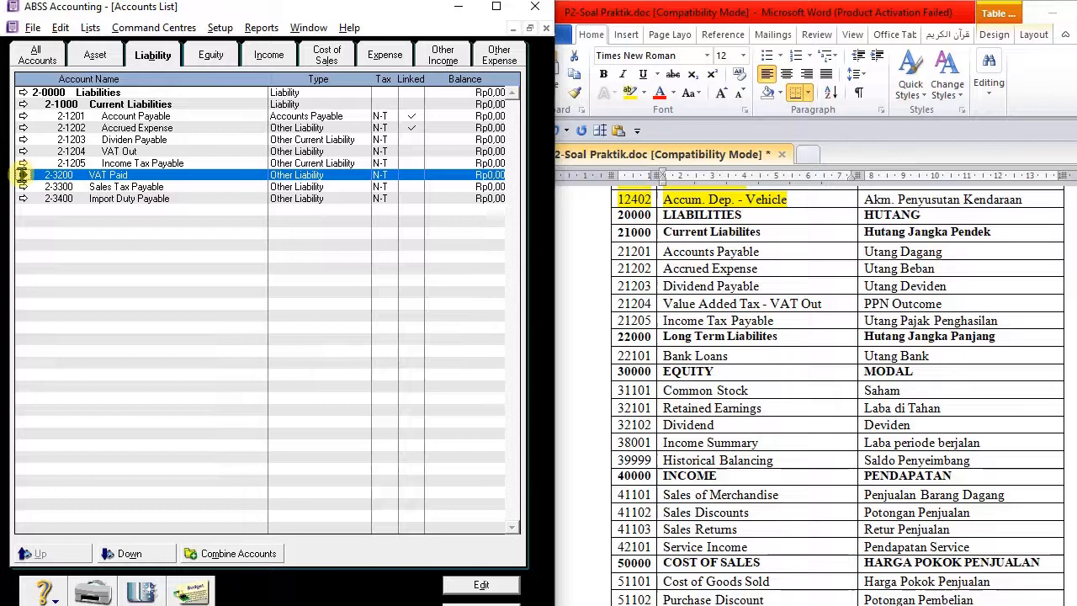
left_click(22, 174)
right_click(79, 176)
left_click(94, 181)
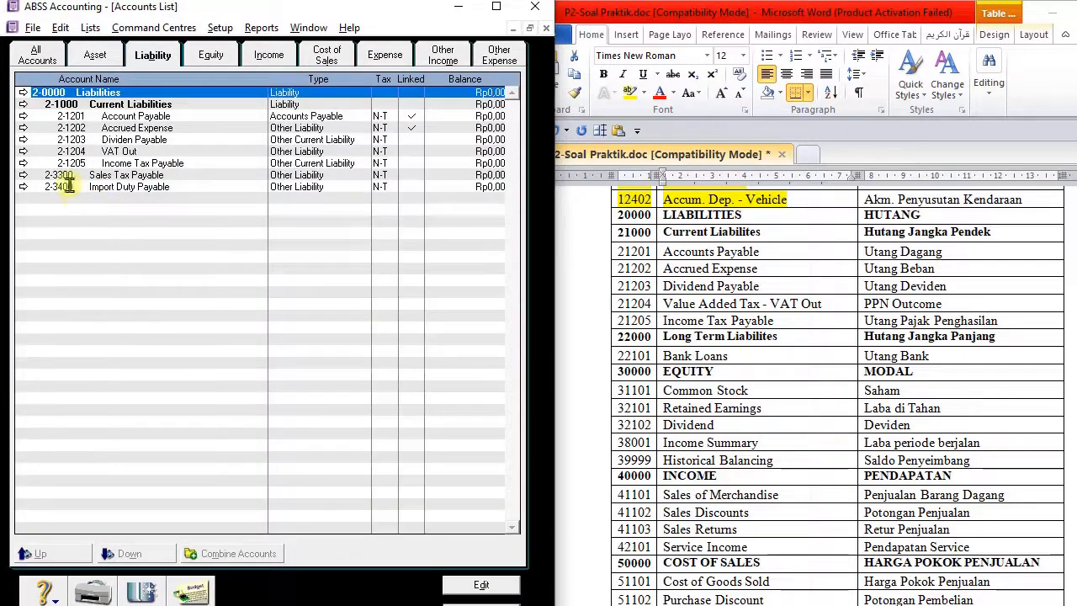
Step: Try to delete the Sales Tax Payable account 2-3300
left_click(22, 175)
right_click(78, 151)
left_click(105, 162)
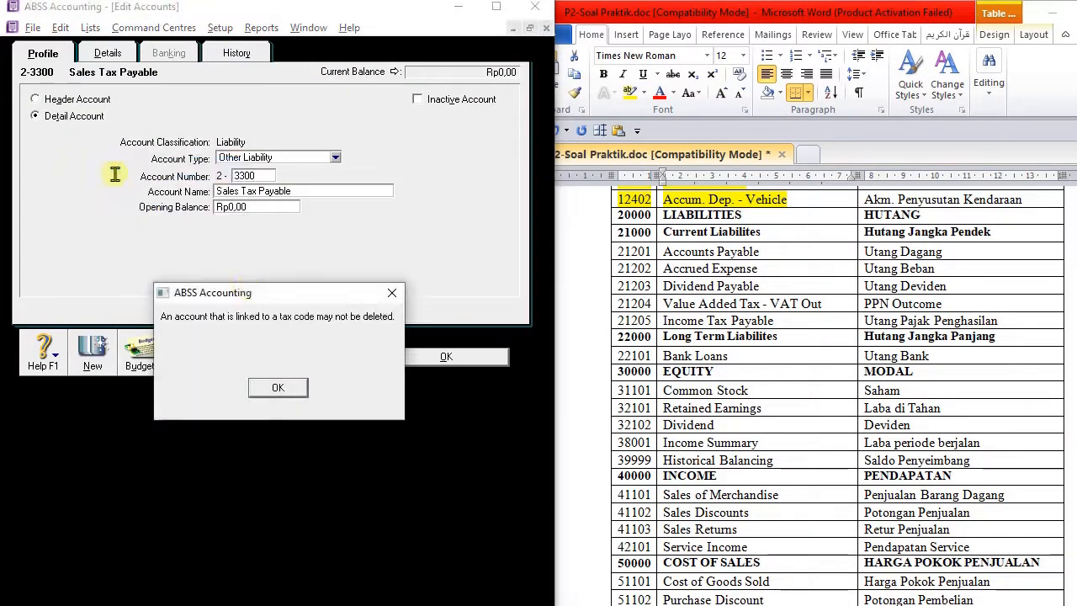
left_click(279, 386)
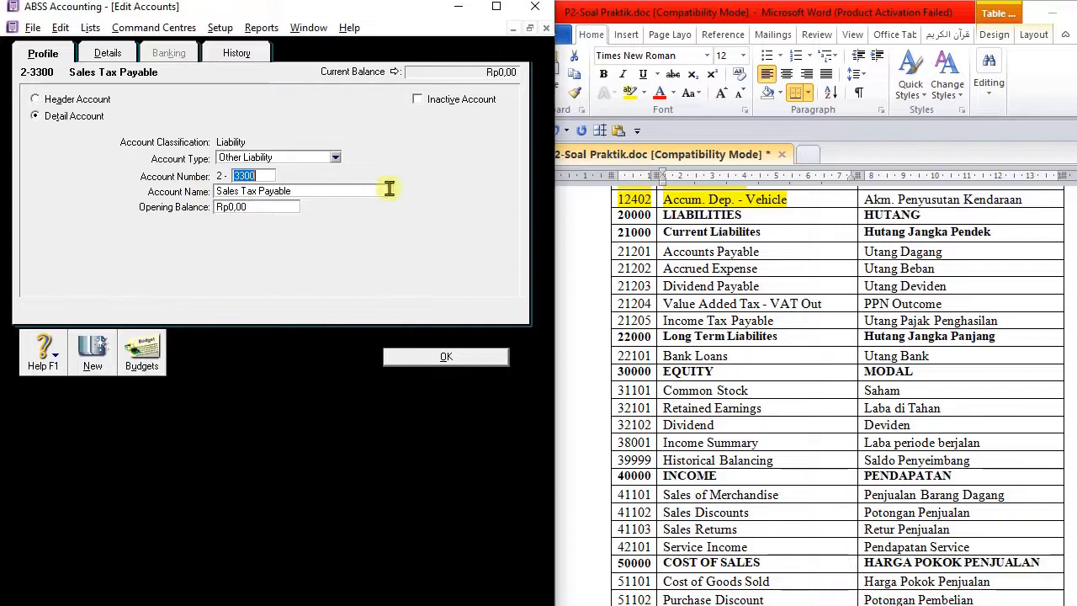
Step: Link the N-T Non-Taxable code's tax collected account to 2-1204 VAT Out and save the tax code
left_click(88, 27)
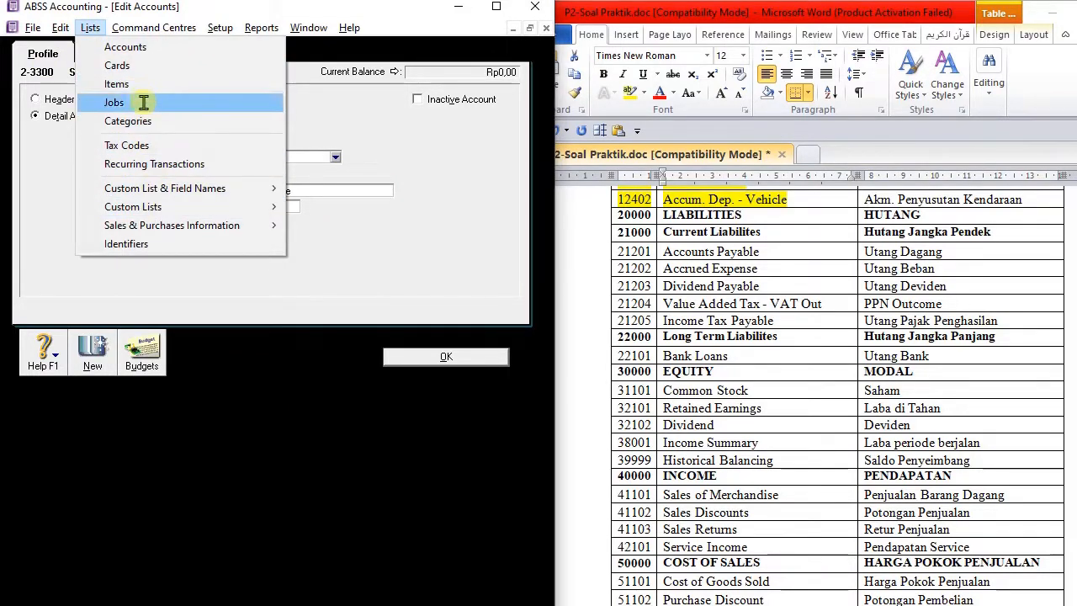
left_click(149, 145)
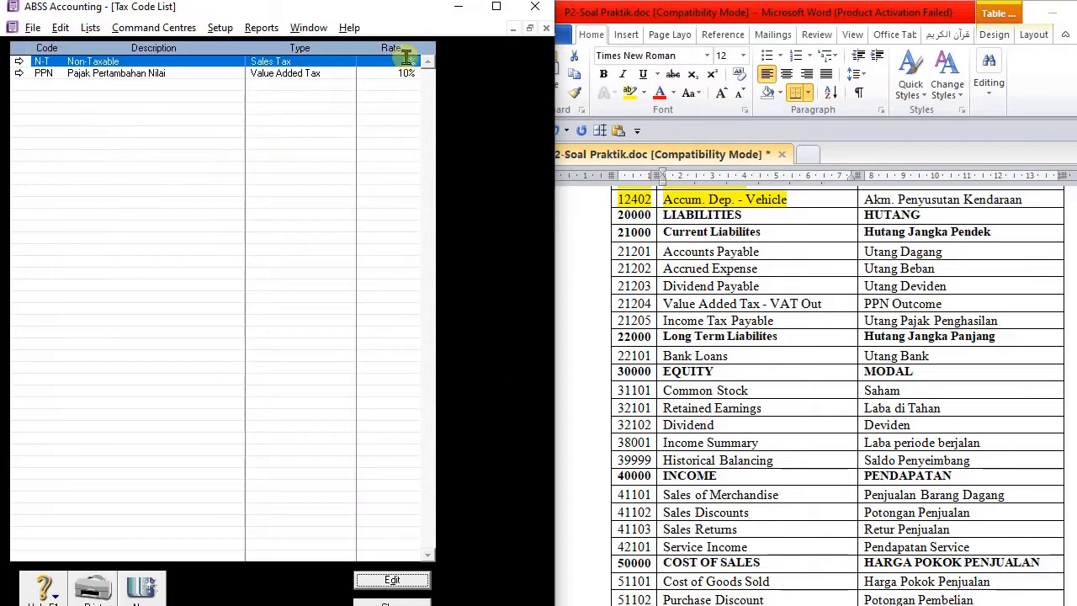
left_click(19, 62)
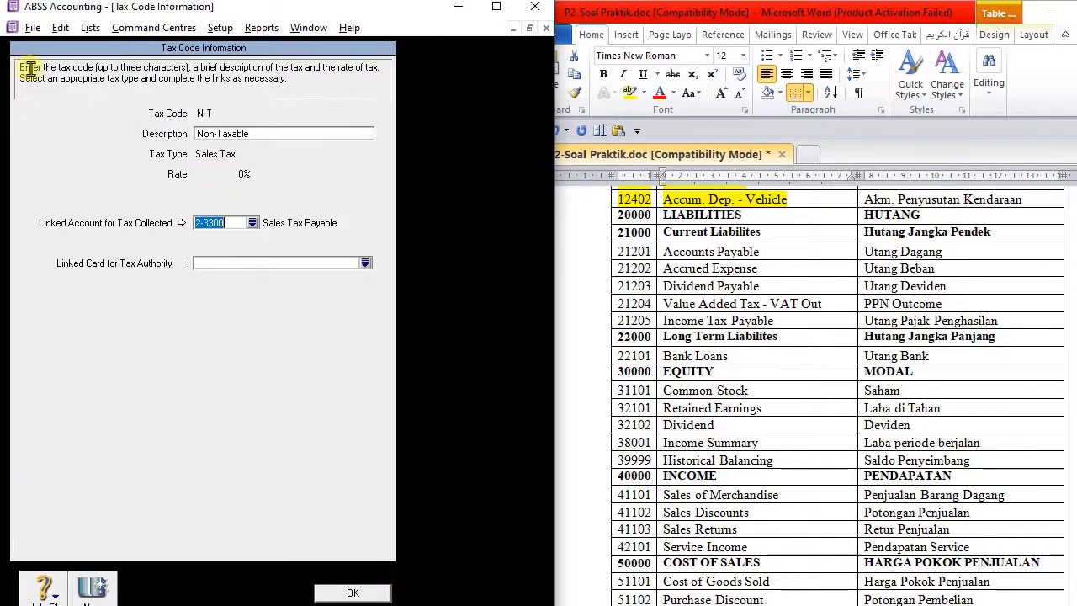
left_click(254, 223)
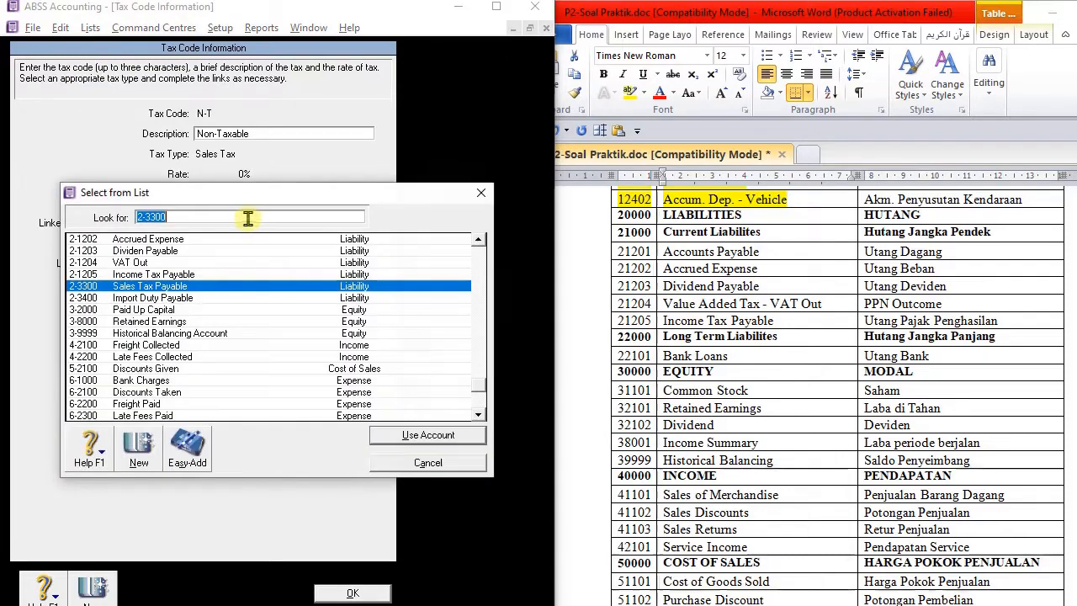
left_click(169, 261)
double_click(168, 261)
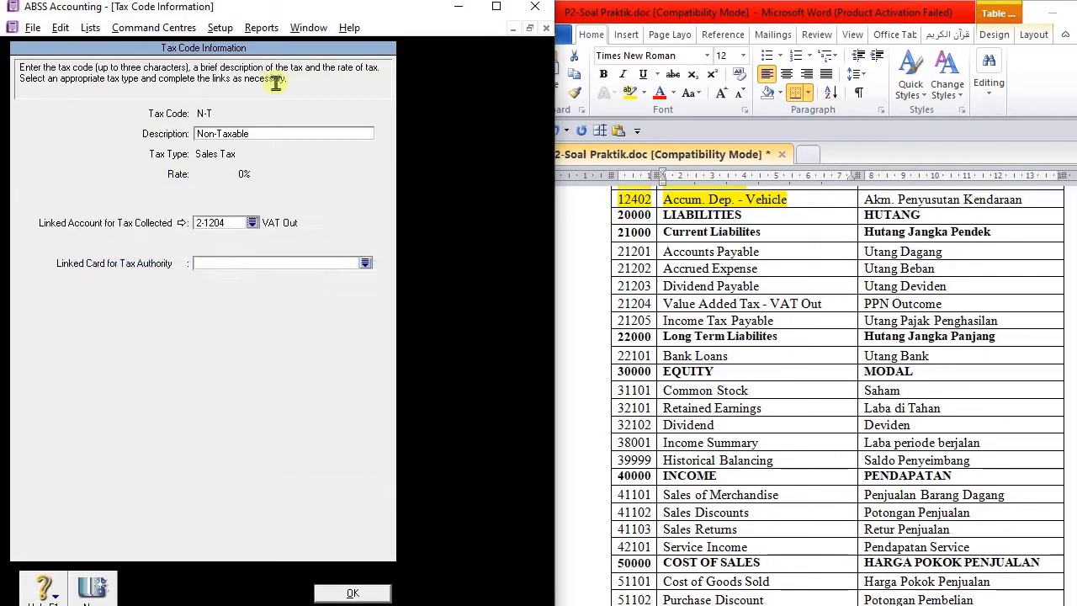
left_click(353, 593)
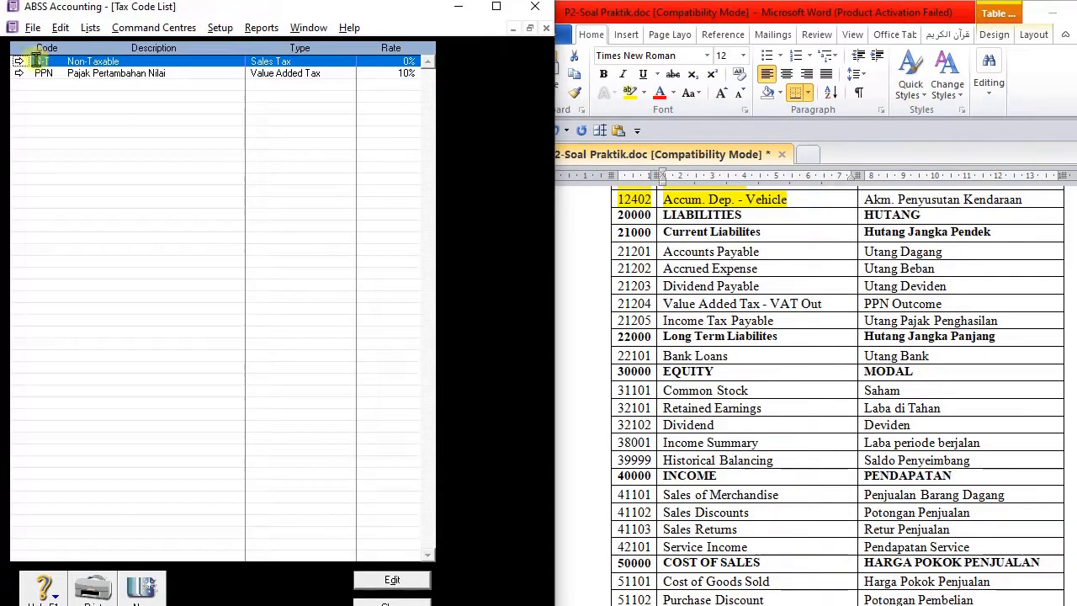
Step: Leave the tax code list and delete the Sales Tax Payable account 2-3300
left_click(380, 581)
right_click(83, 170)
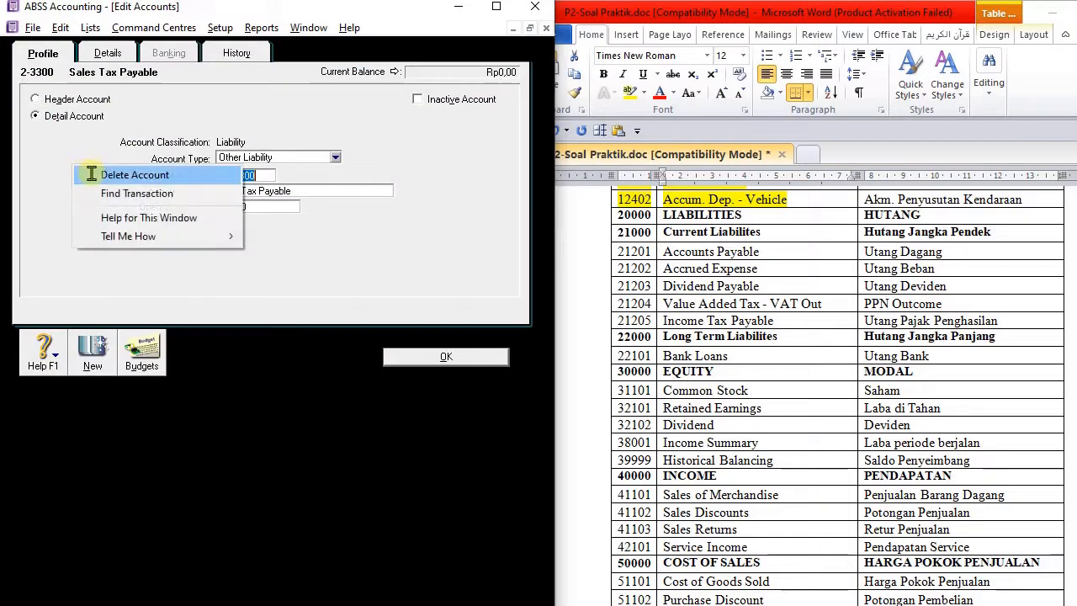
left_click(97, 174)
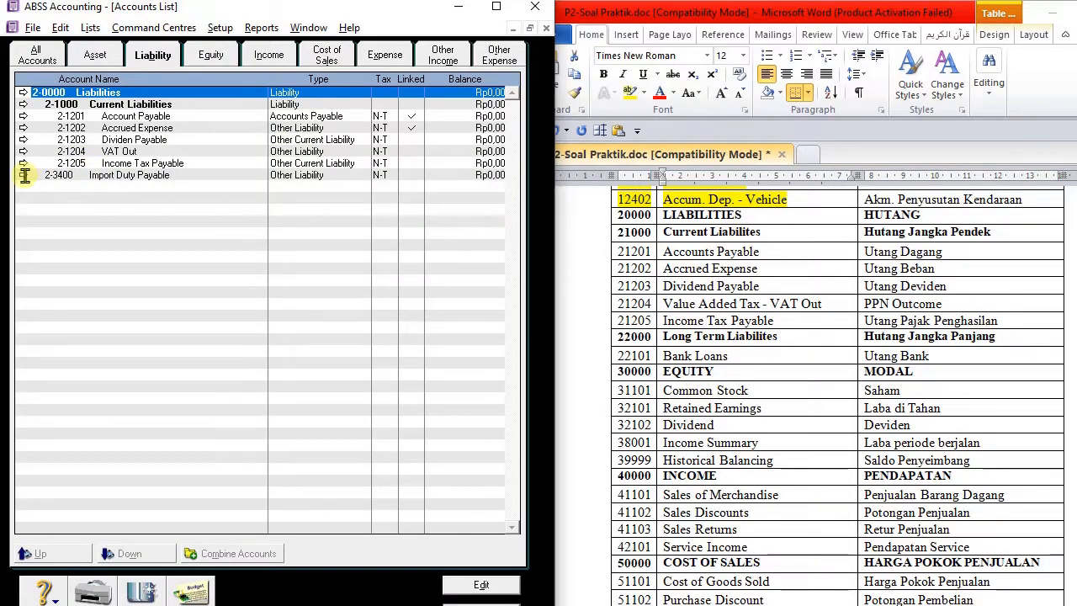
Step: Delete the Import Duty Payable account 2-3400 from the liability accounts
double_click(24, 174)
right_click(84, 148)
left_click(97, 154)
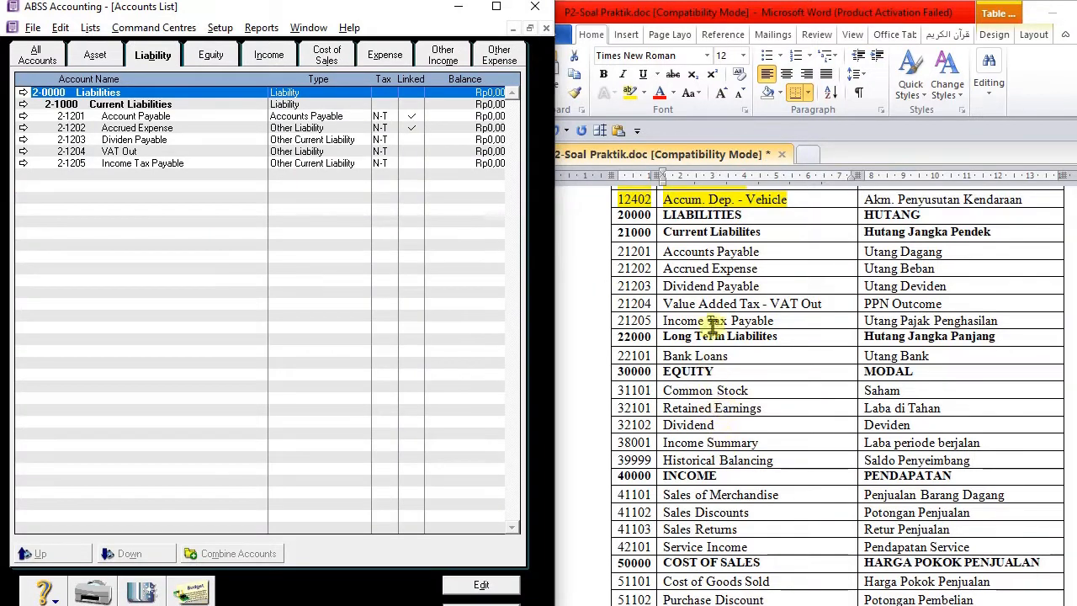
Step: Switch to the Word exercise and highlight the Current Liabilities rows through 21205 Income Tax Payable in yellow
scroll(712, 323, "up", 1)
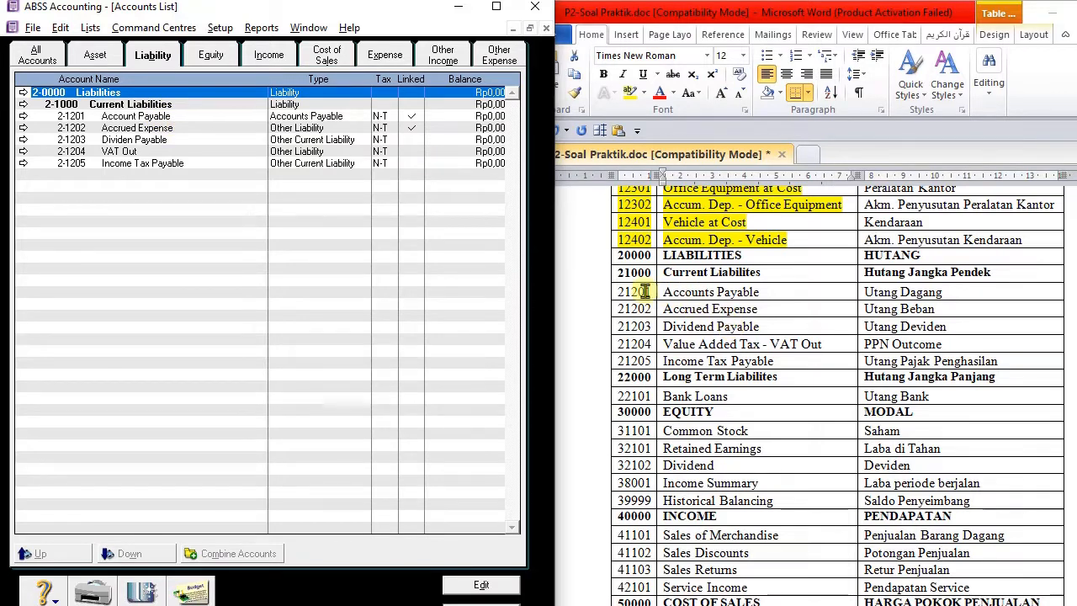
left_click(615, 279)
left_click_drag(621, 275, 976, 362)
left_click(626, 95)
Step: Return to the ABSS accounts list and start a new liability header account with account number 2-2000
scroll(769, 344, "down", 3)
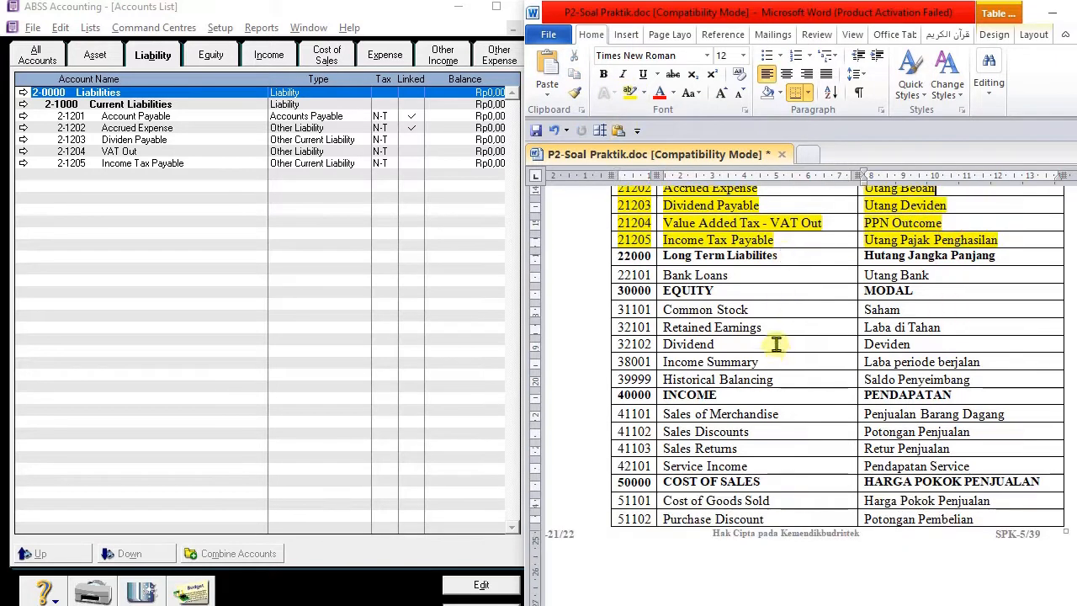
scroll(762, 341, "down", 1)
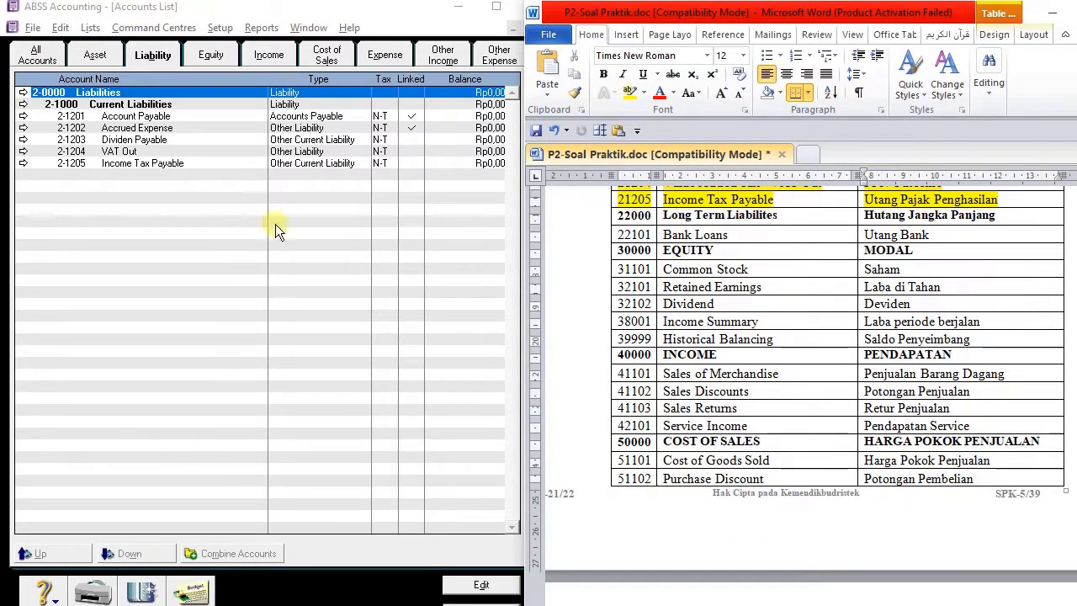
left_click(141, 591)
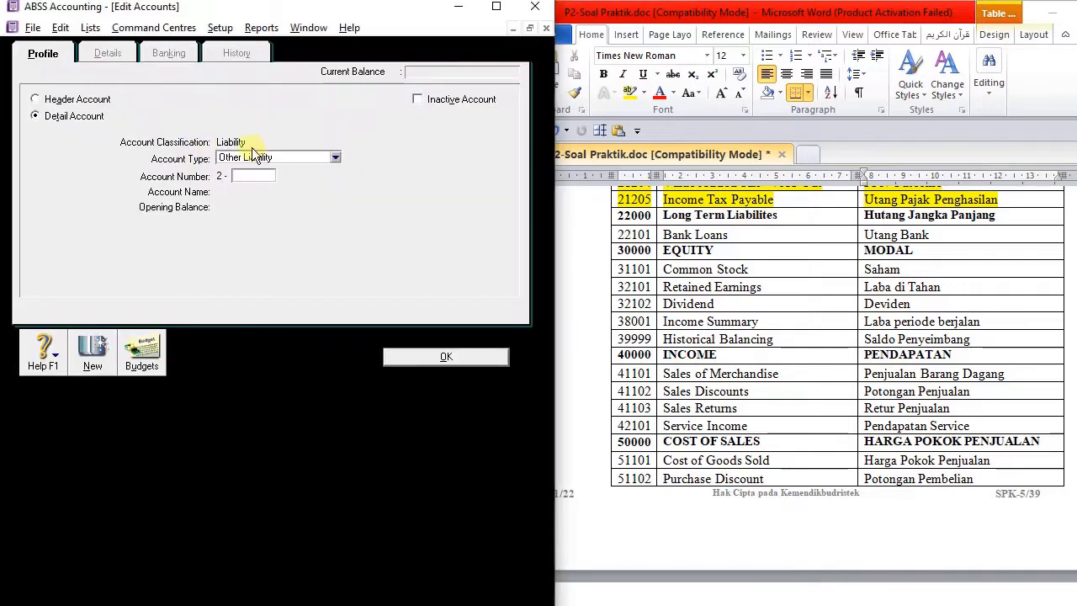
left_click(37, 100)
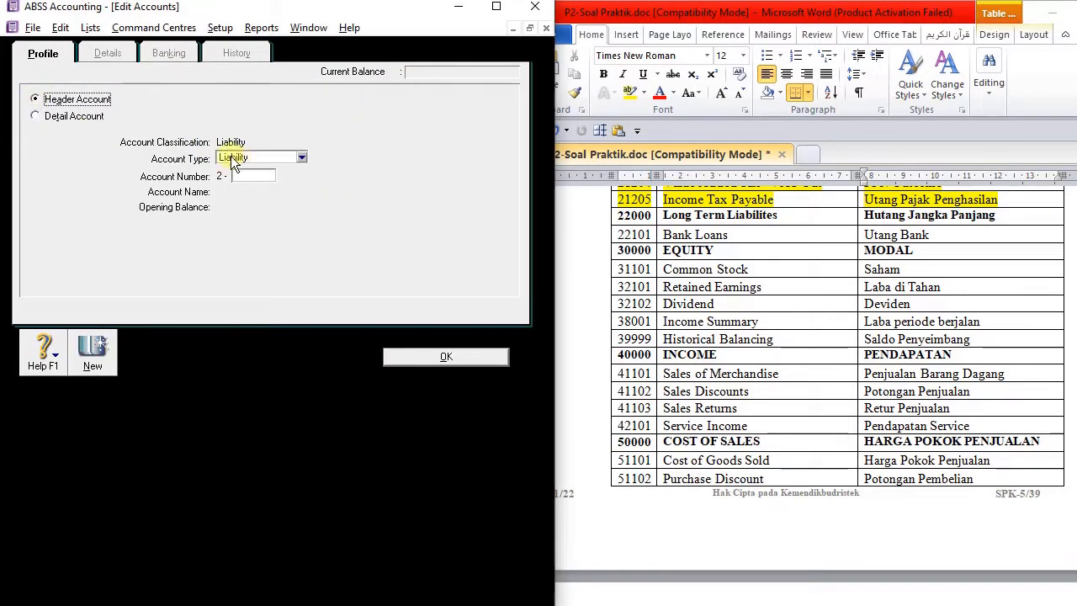
left_click(262, 176)
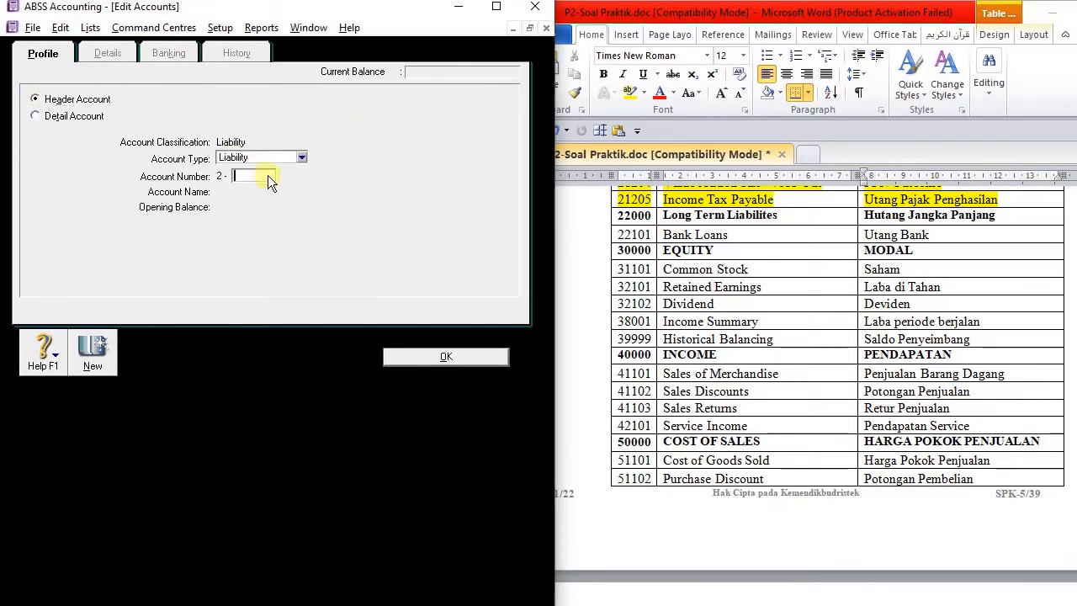
key("Tab")
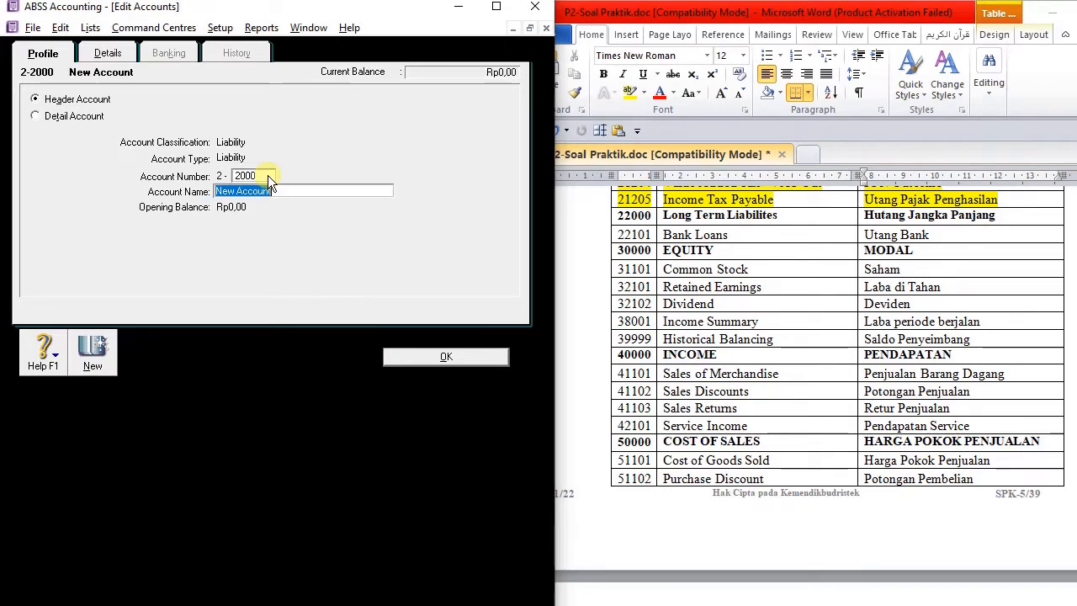
Step: Copy the name Long Term Liabilites from the Word exercise and paste it as the account name of header 2-2000
left_click(795, 216)
left_click_drag(786, 218, 683, 216)
key("ctrl+c")
key("alt+Tab")
key("ctrl+v")
key("Tab")
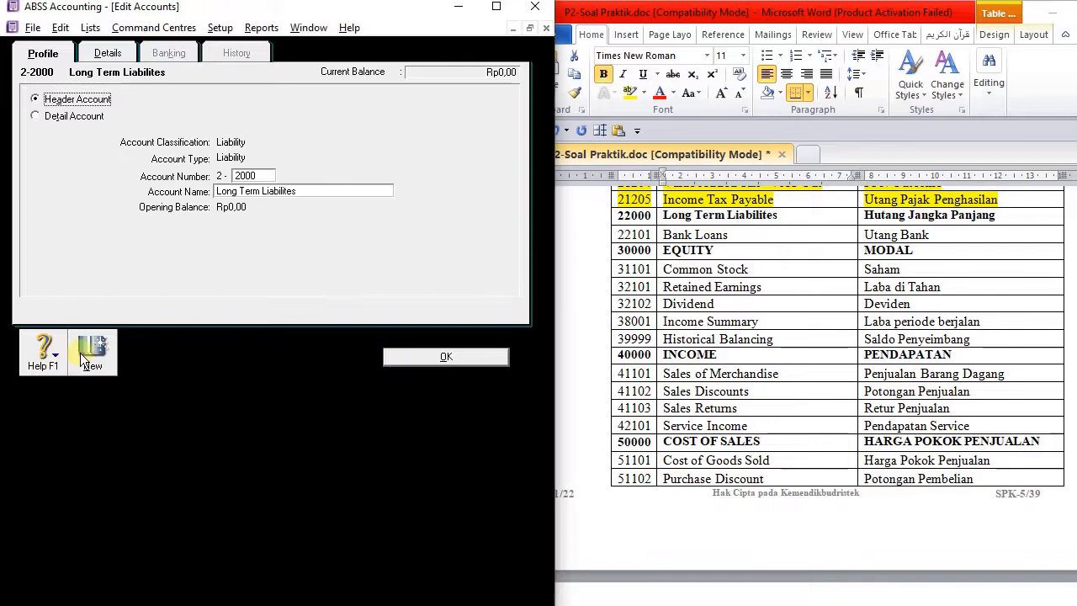
Step: Create the detail account 2-2101 Bank Loans with the Long Term Liability type and save it
left_click(101, 351)
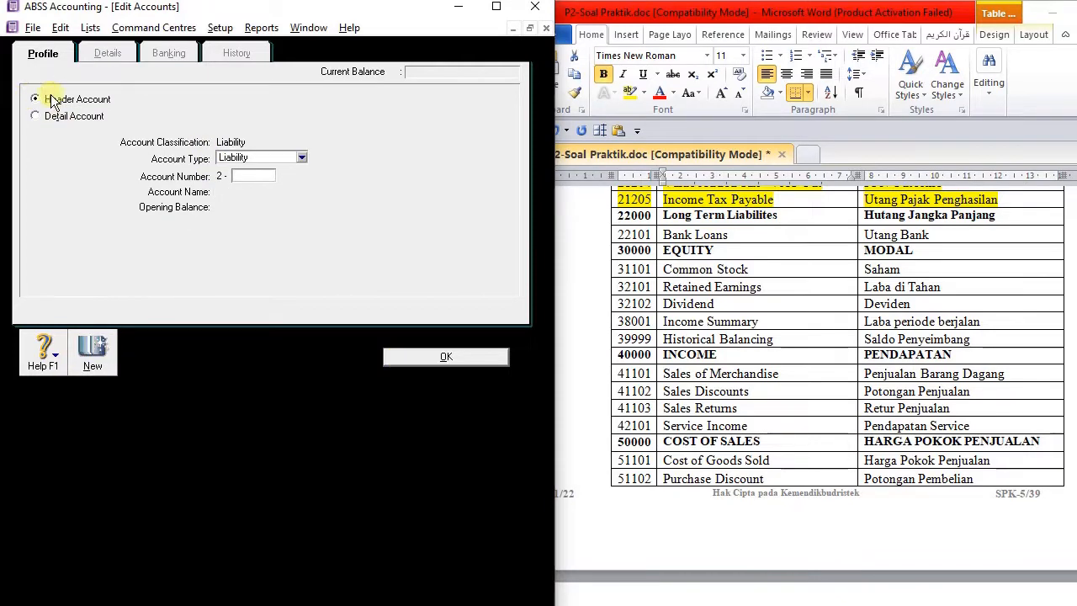
left_click(43, 119)
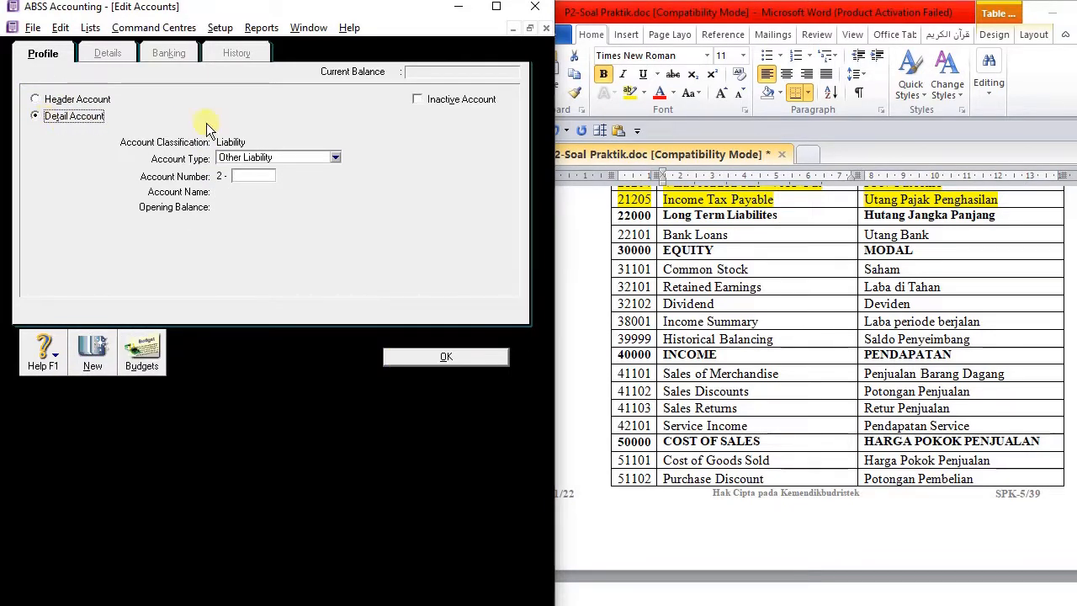
left_click(300, 159)
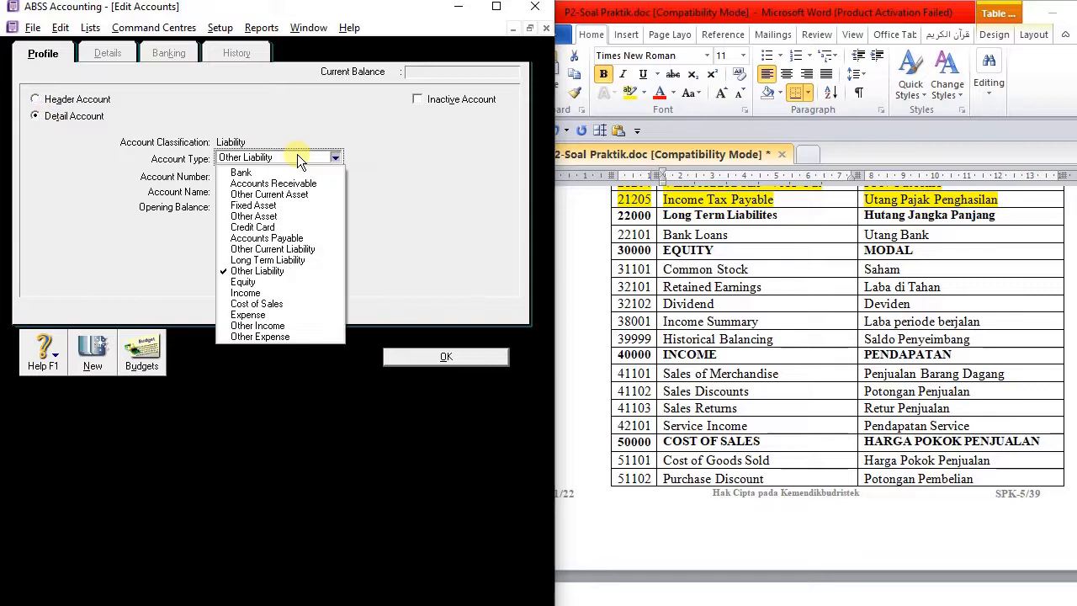
left_click(281, 260)
left_click(251, 180)
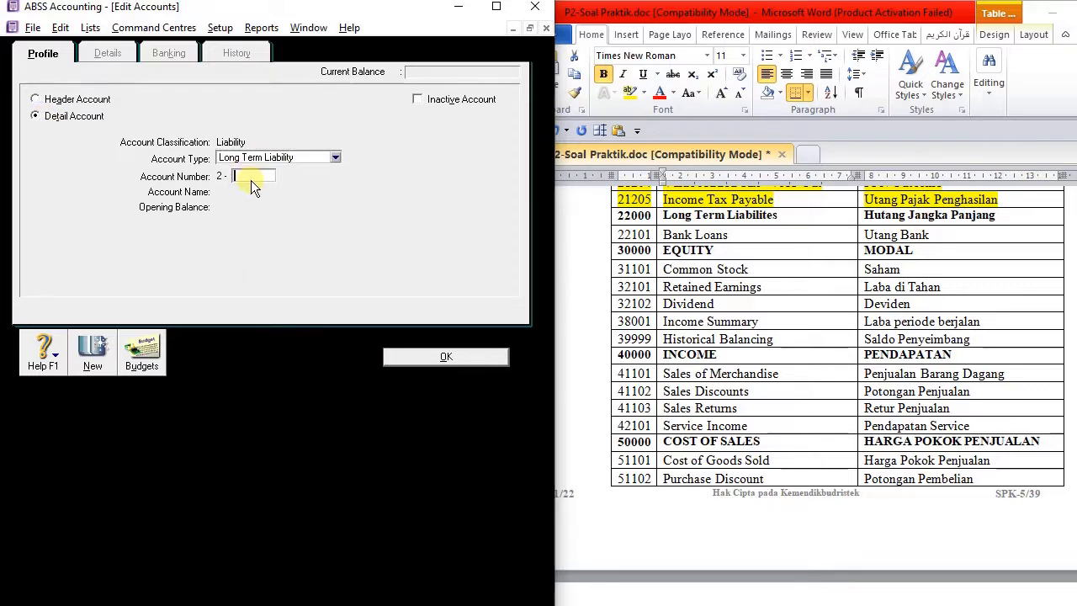
type("2101")
key("Tab")
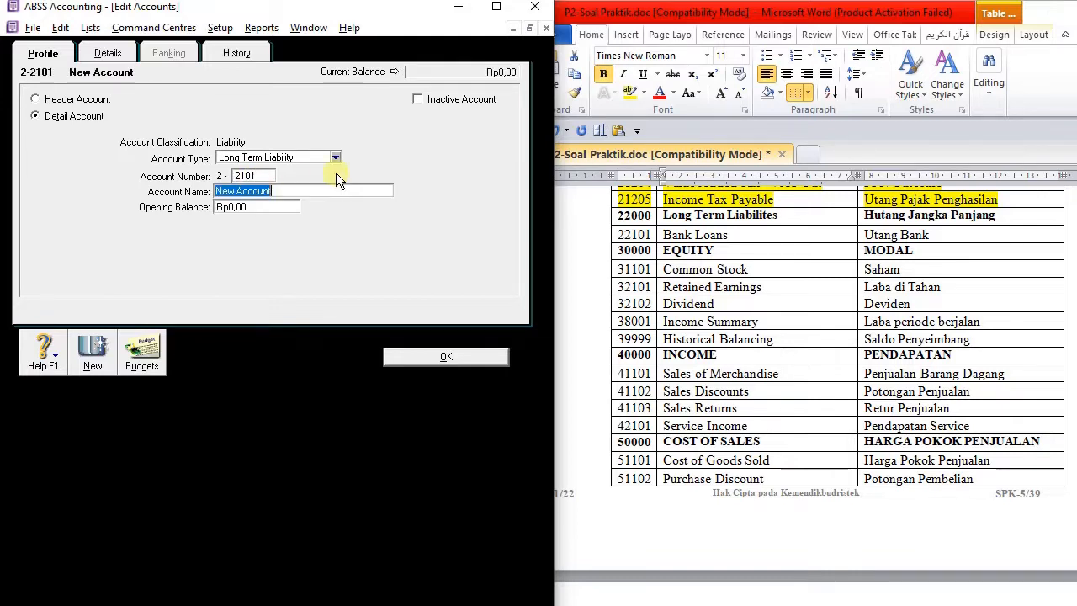
type("Bank Loans")
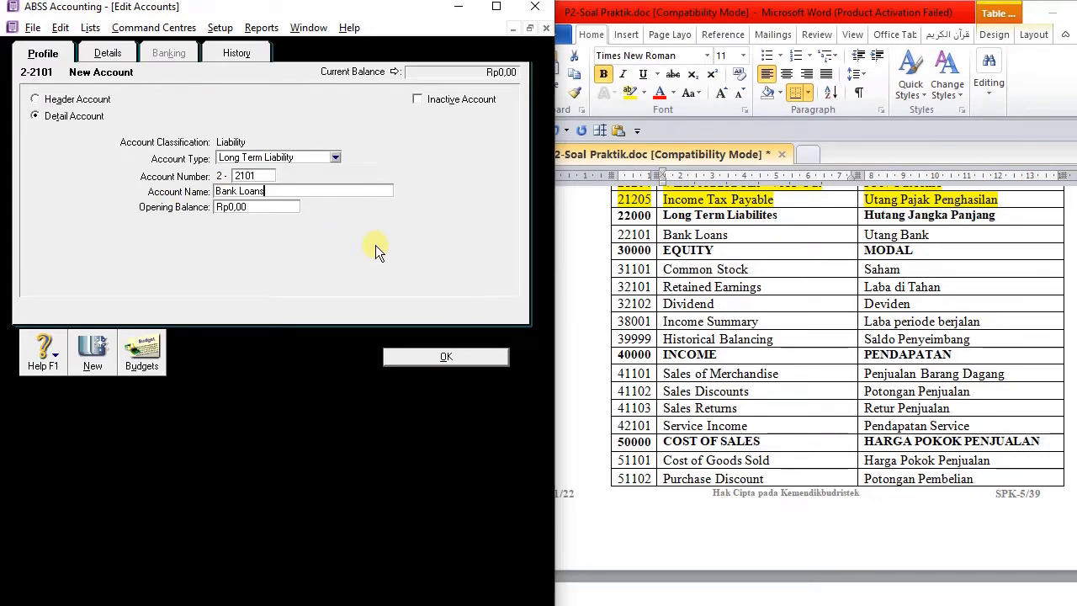
left_click(459, 355)
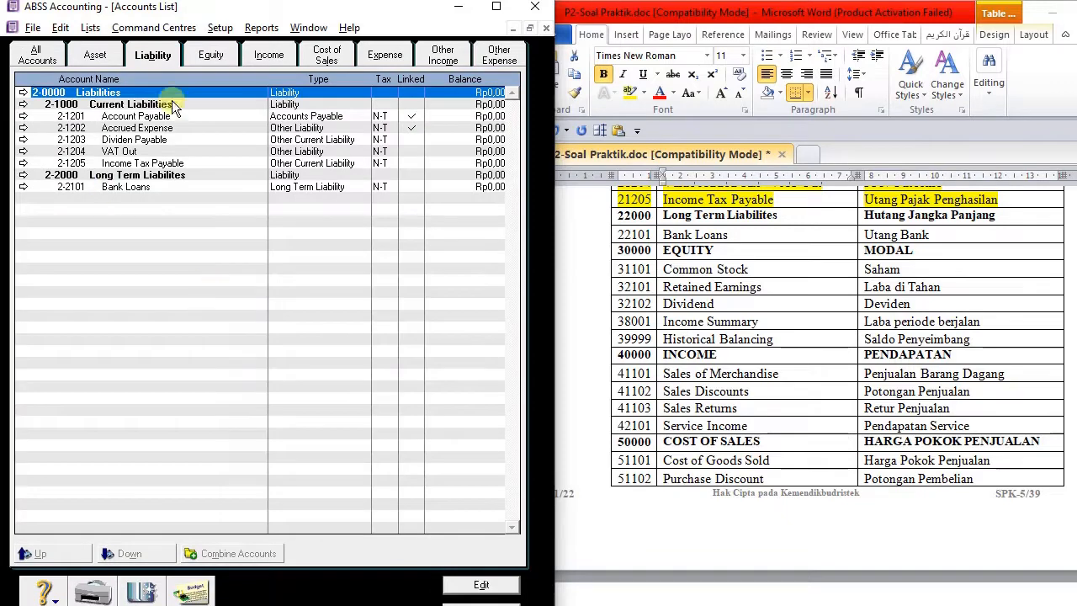
Step: Switch to the Word exercise and highlight the 22000 Long Term Liabilites and 22101 Bank Loans rows in yellow
scroll(653, 248, "up", 1)
left_click_drag(622, 256, 982, 273)
left_click(631, 93)
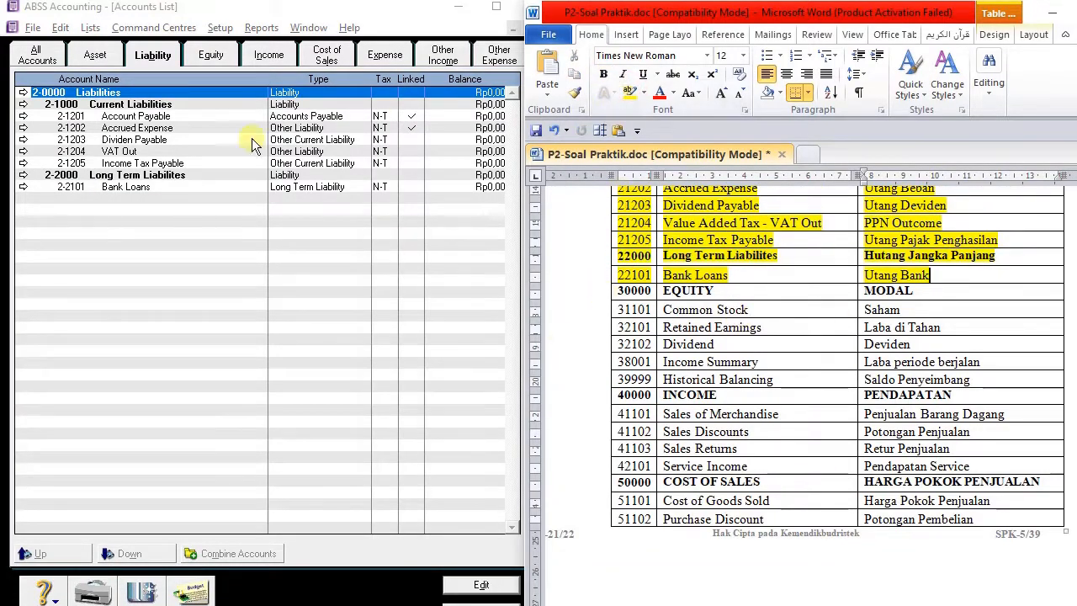
Step: Show the equity accounts in ABSS and check which ones are used in the Accounts & Banking linked accounts
left_click(205, 59)
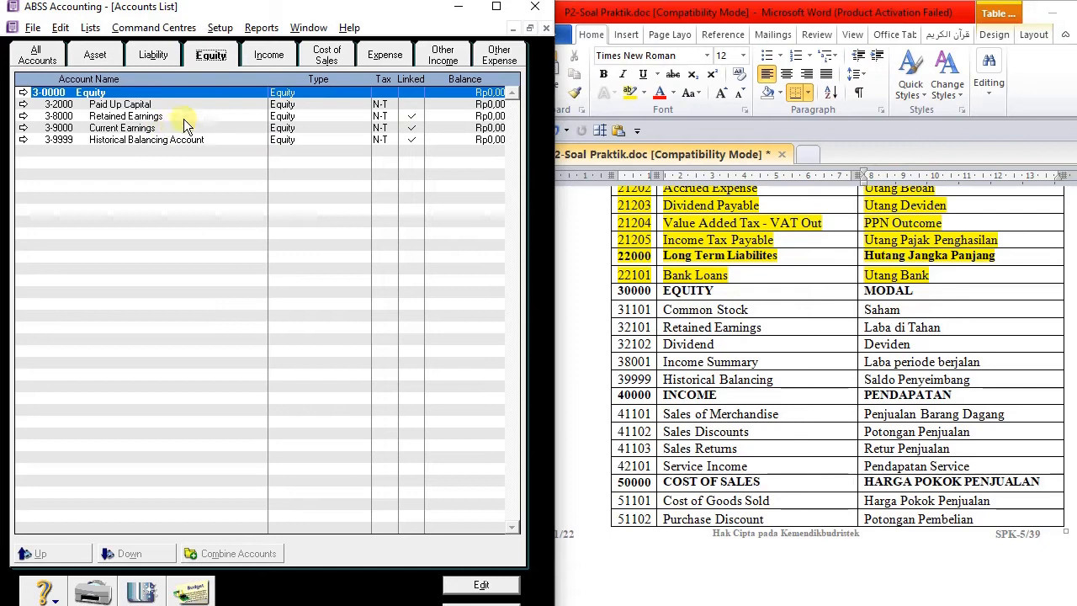
left_click(220, 27)
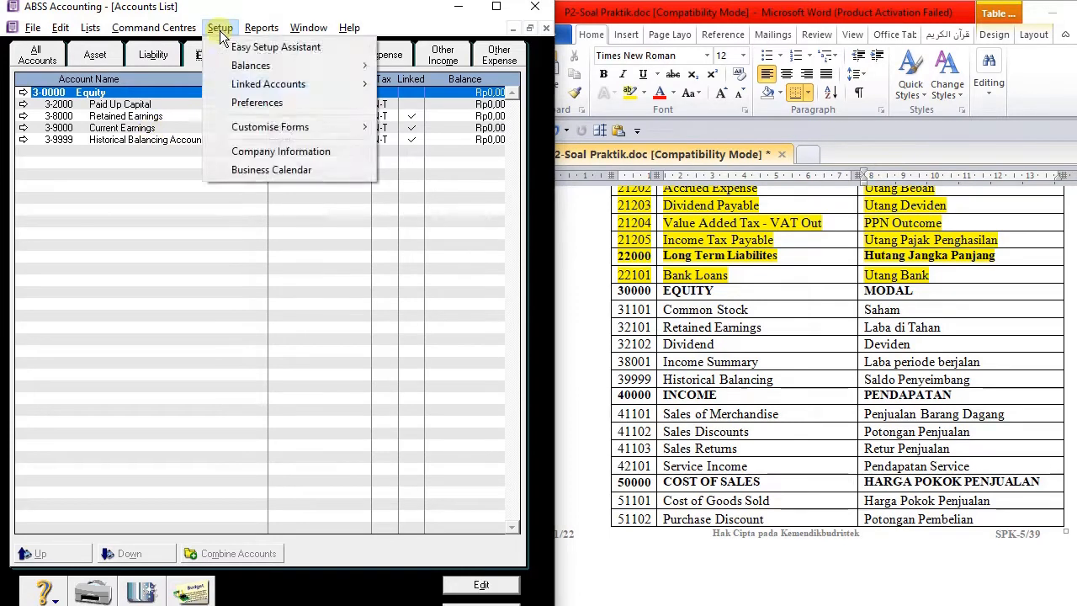
mouse_move(336, 84)
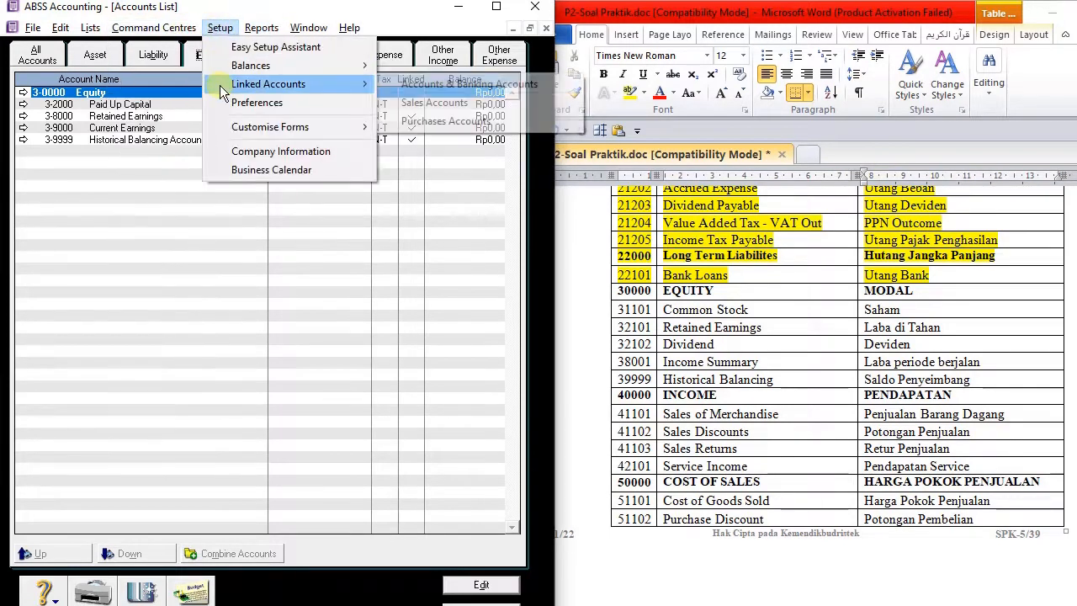
left_click(444, 84)
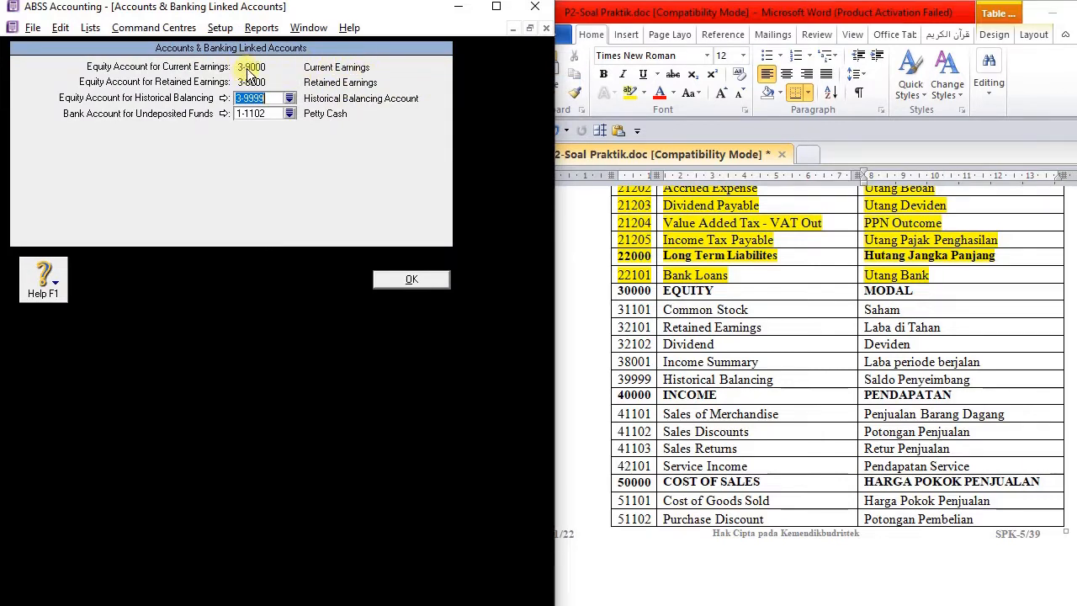
left_click(424, 279)
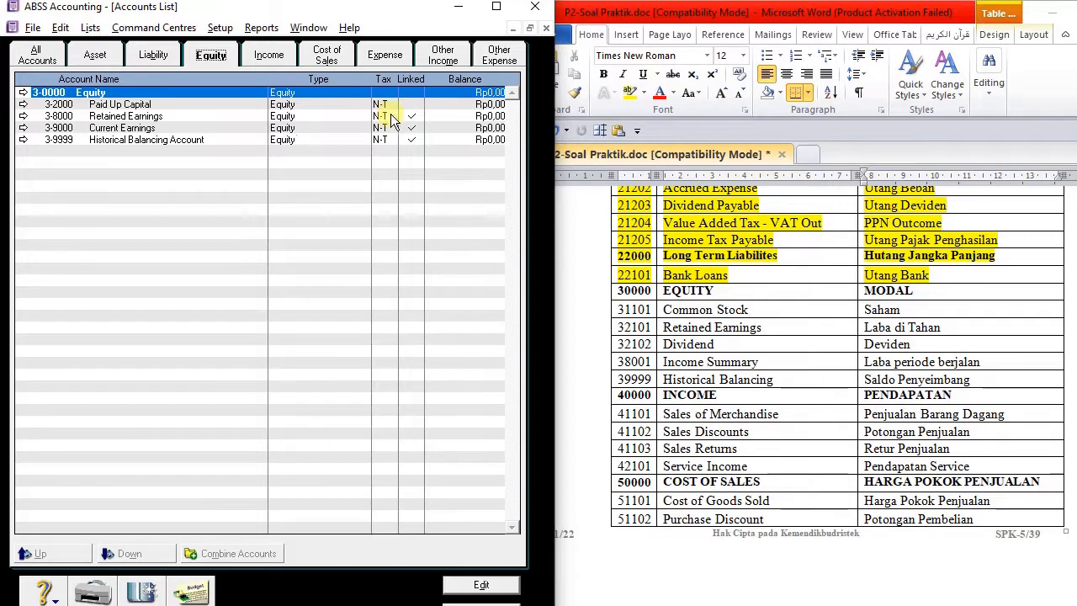
Step: Delete the Paid Up Capital account 3-2000 and add the equity detail account 3-1101 Common Stock
left_click(23, 105)
key("ctrl+d")
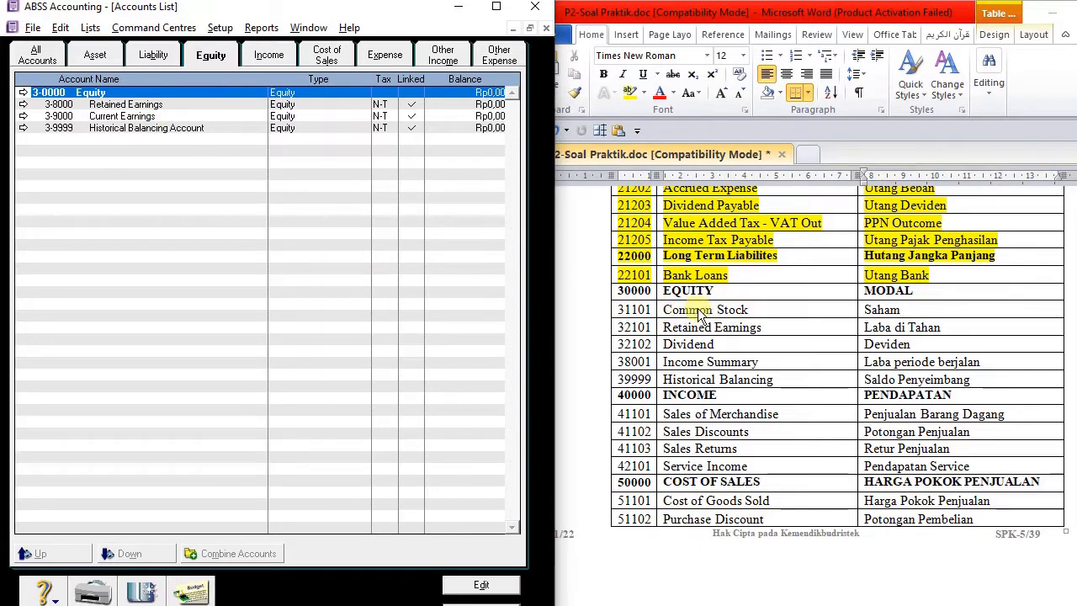
left_click(150, 591)
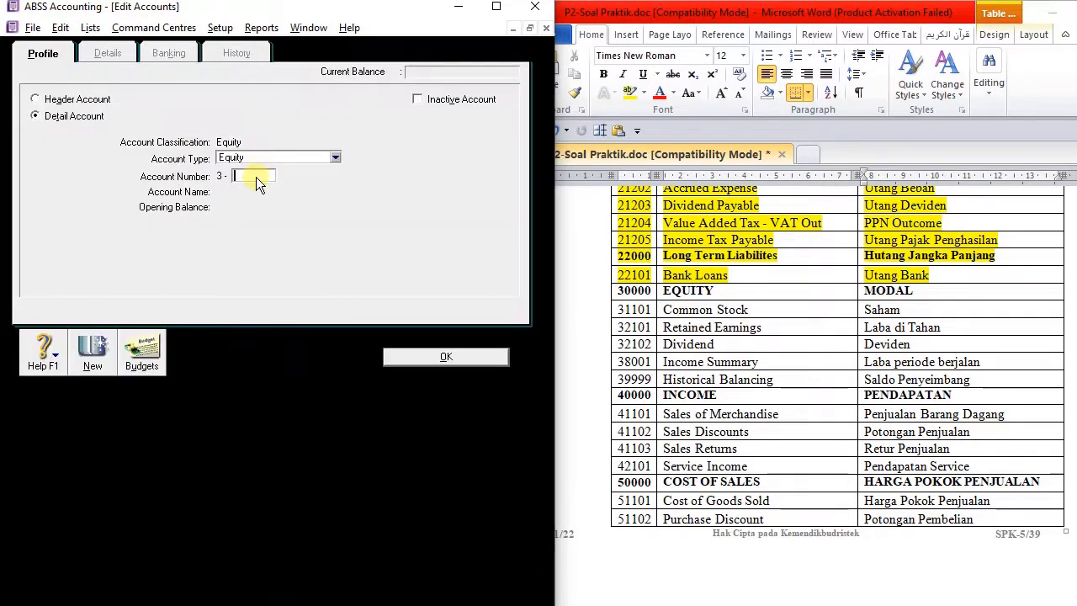
type("1101")
key("Tab")
type("Common Stock")
left_click(440, 360)
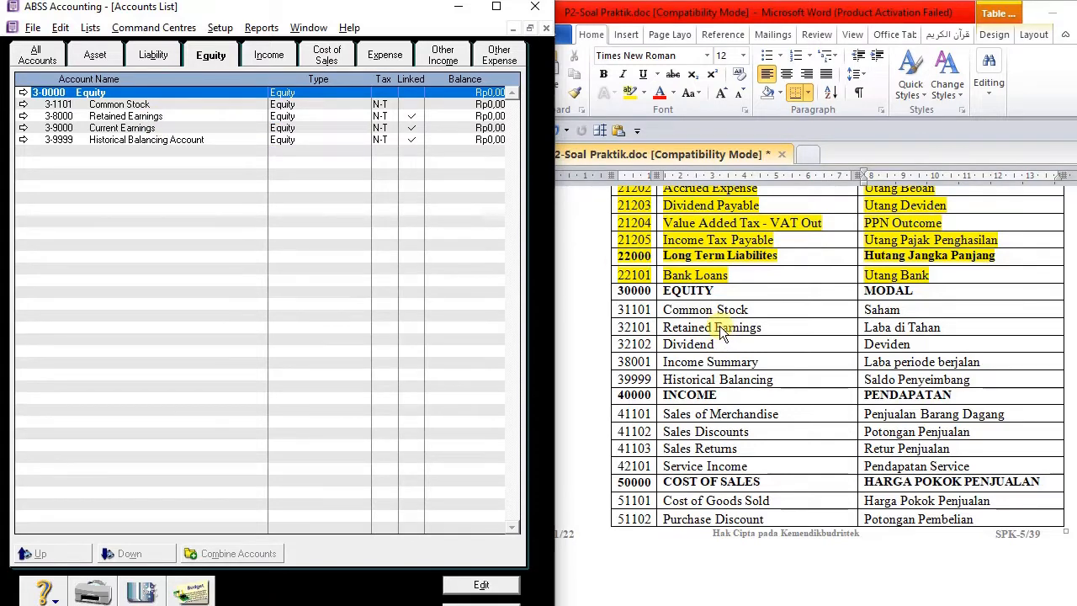
Step: Switch to the Word exercise and highlight the 31101 Common Stock row in yellow
left_click(624, 312)
double_click(624, 311)
left_click_drag(625, 311, 892, 311)
left_click(629, 91)
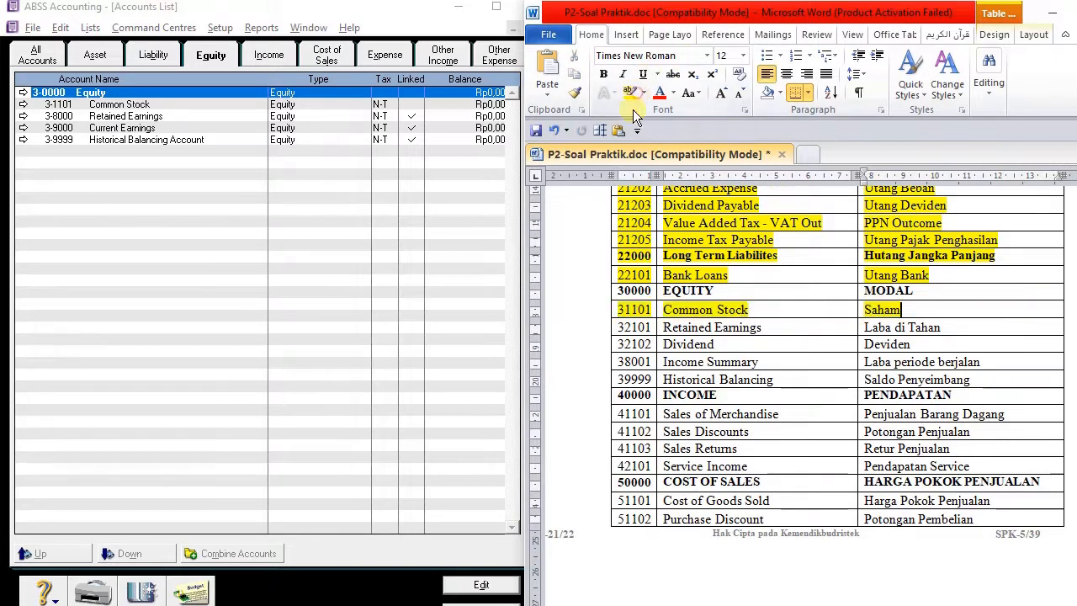
Step: Return to ABSS and change the Retained Earnings account number to 3-2101
left_click(627, 328)
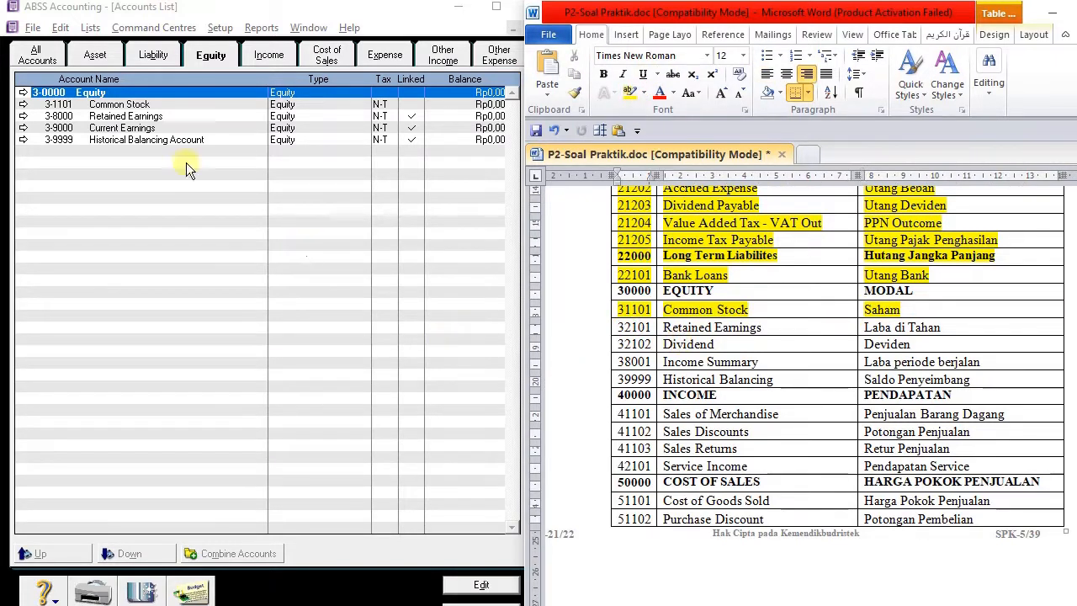
left_click(22, 118)
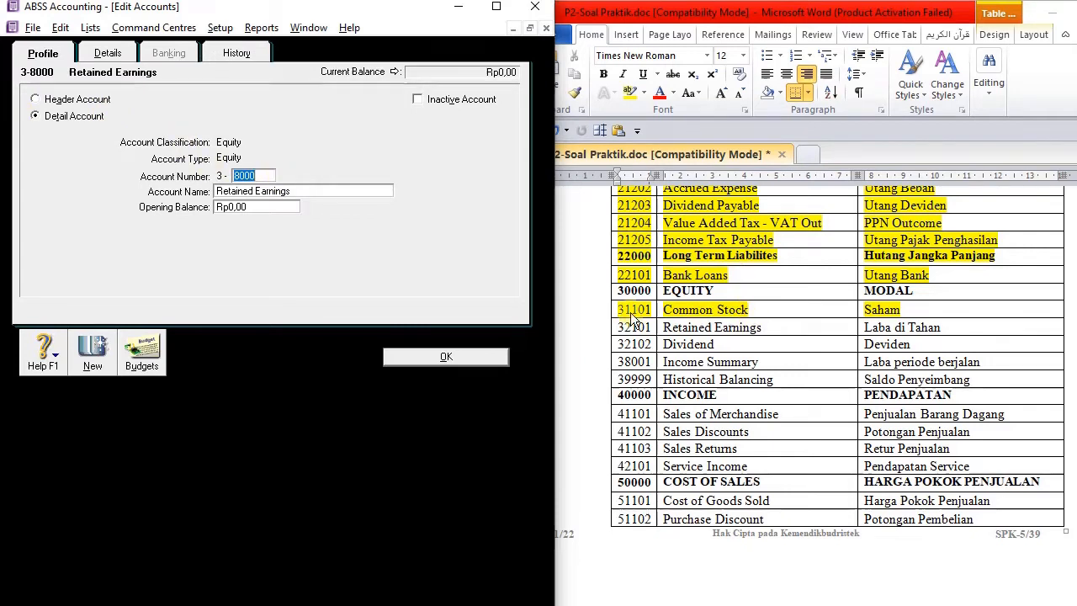
type("2101")
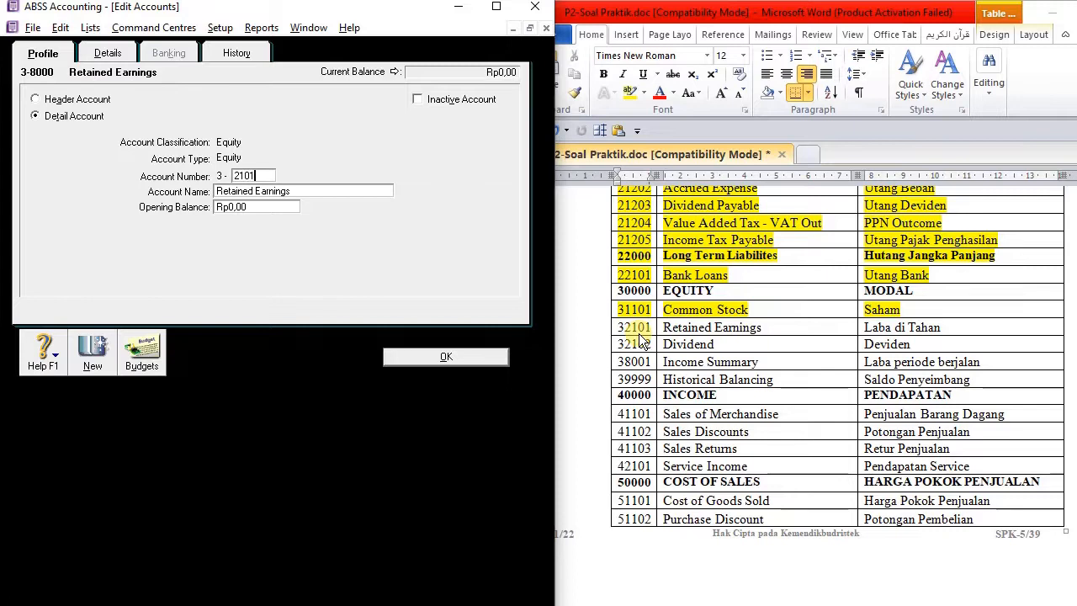
key("Tab")
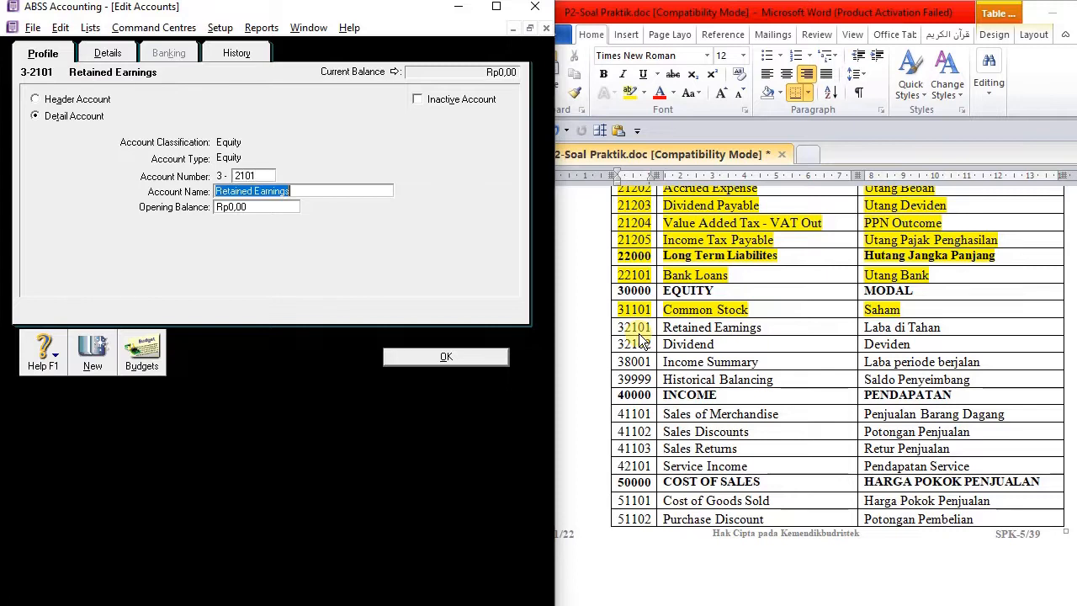
left_click(478, 357)
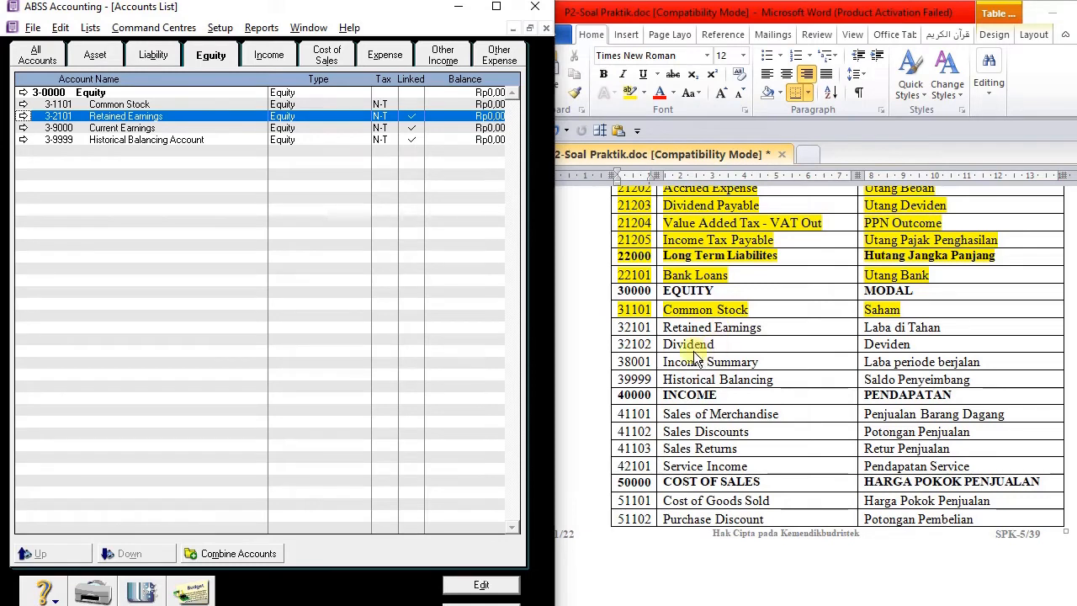
Step: Create the equity detail account 3-2102 named Dividen and save it
left_click(152, 591)
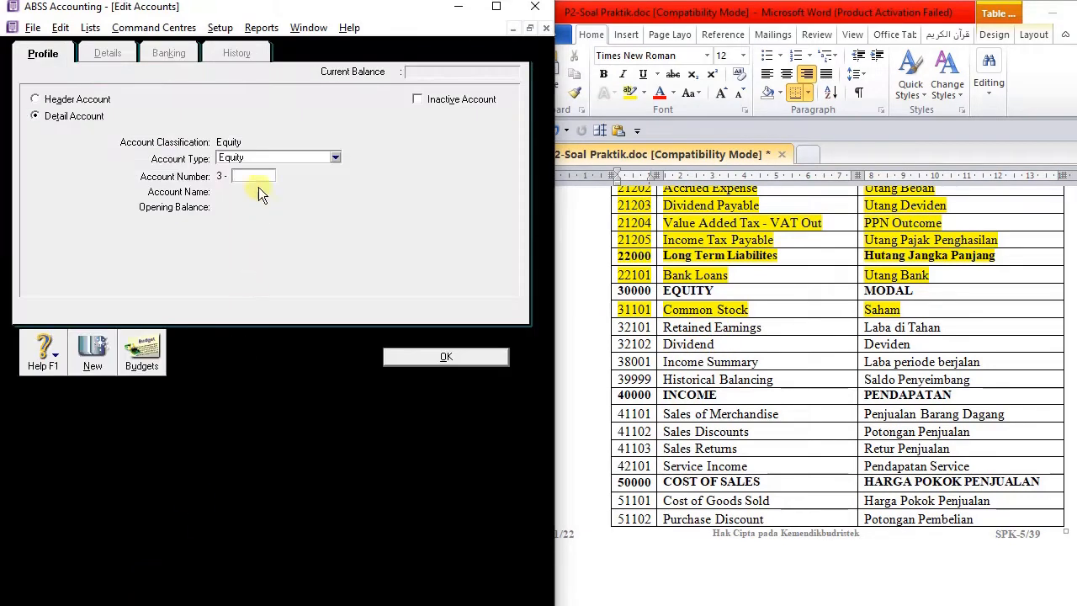
left_click(264, 159)
left_click(264, 157)
left_click(263, 157)
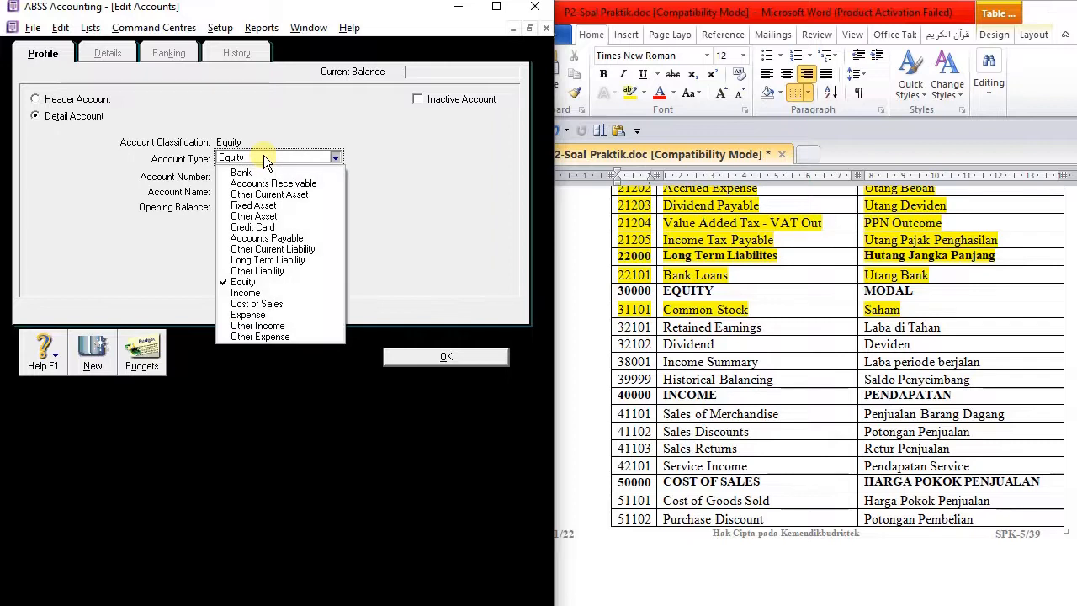
left_click(14, 162)
type("2102")
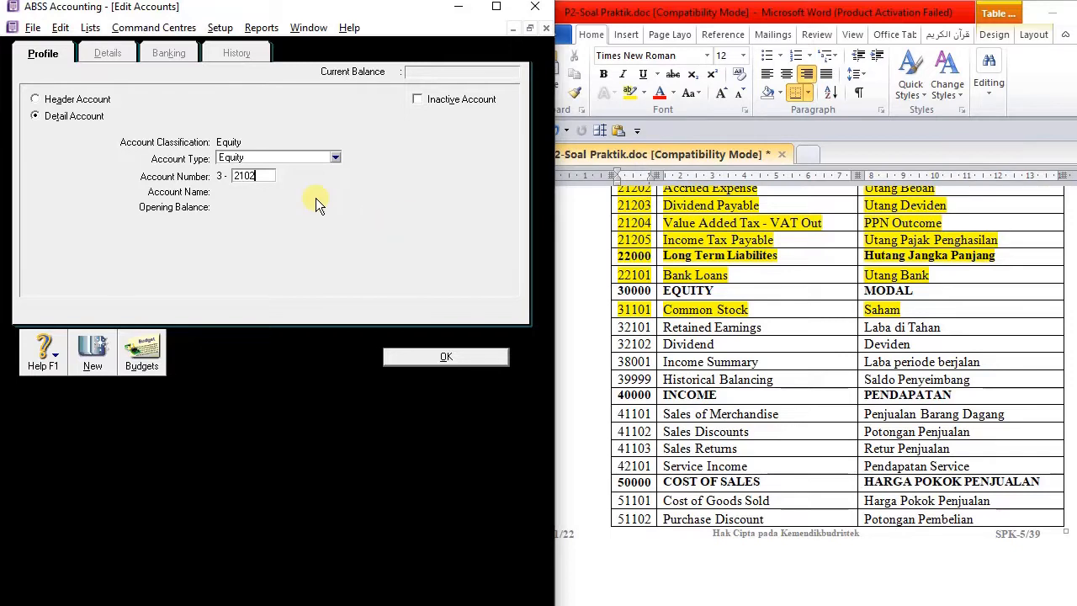
key("Tab")
type("Dividen")
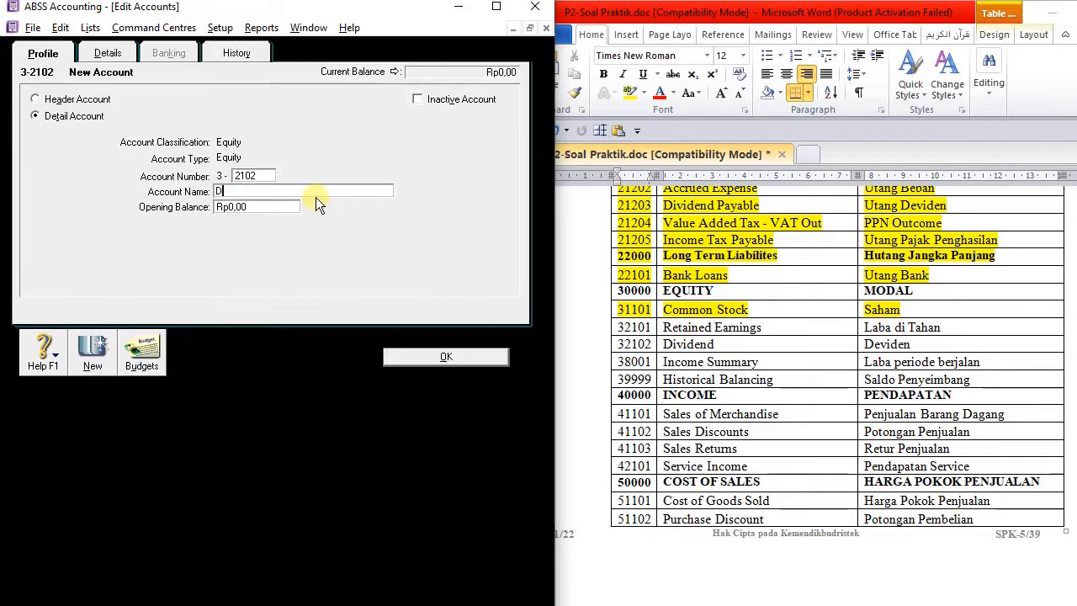
left_click(446, 357)
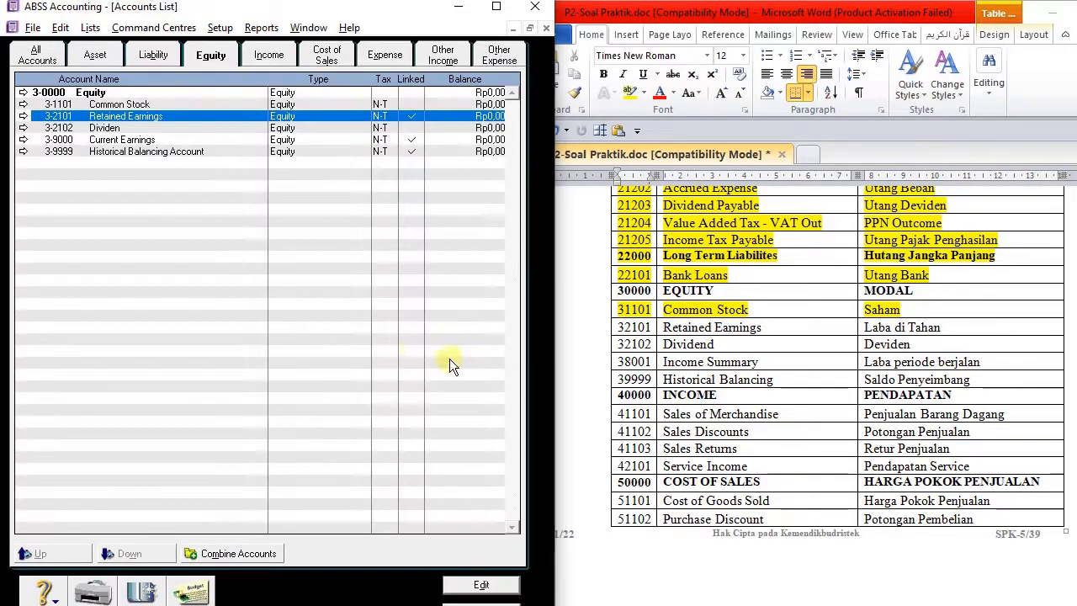
Step: Check the Income Summary row in the Word exercise and change the Current Earnings account number to 3-8001 in ABSS
left_click(705, 360)
left_click(676, 362)
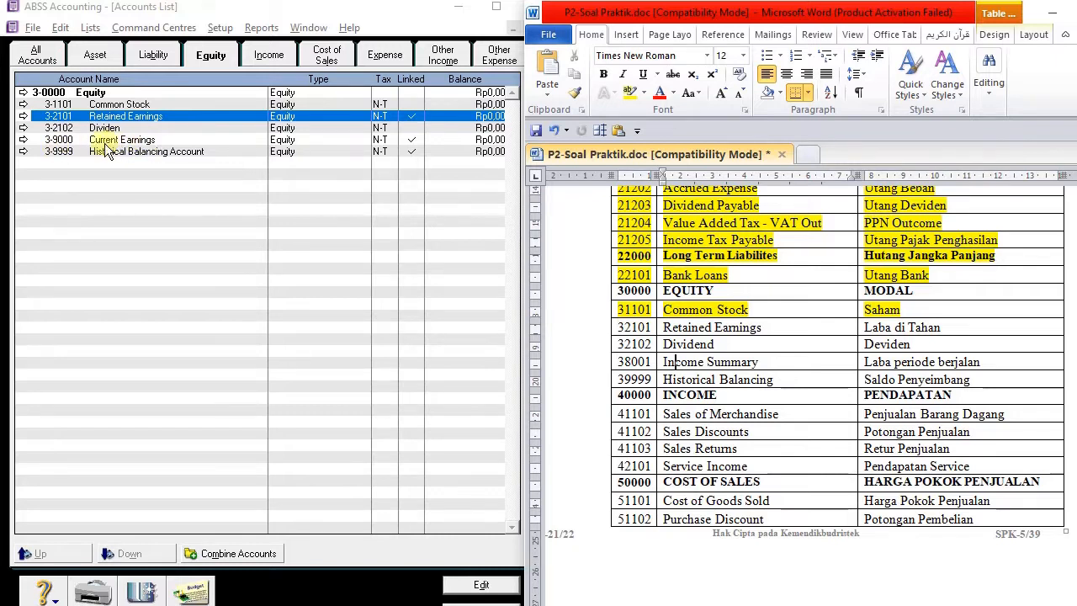
left_click(674, 362)
left_click(23, 141)
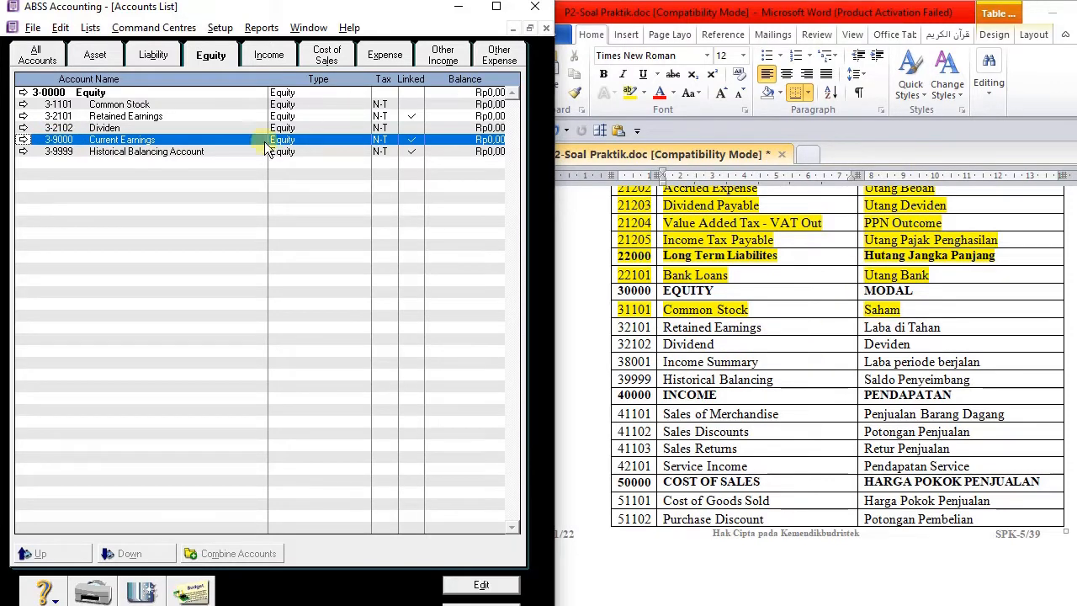
left_click(23, 139)
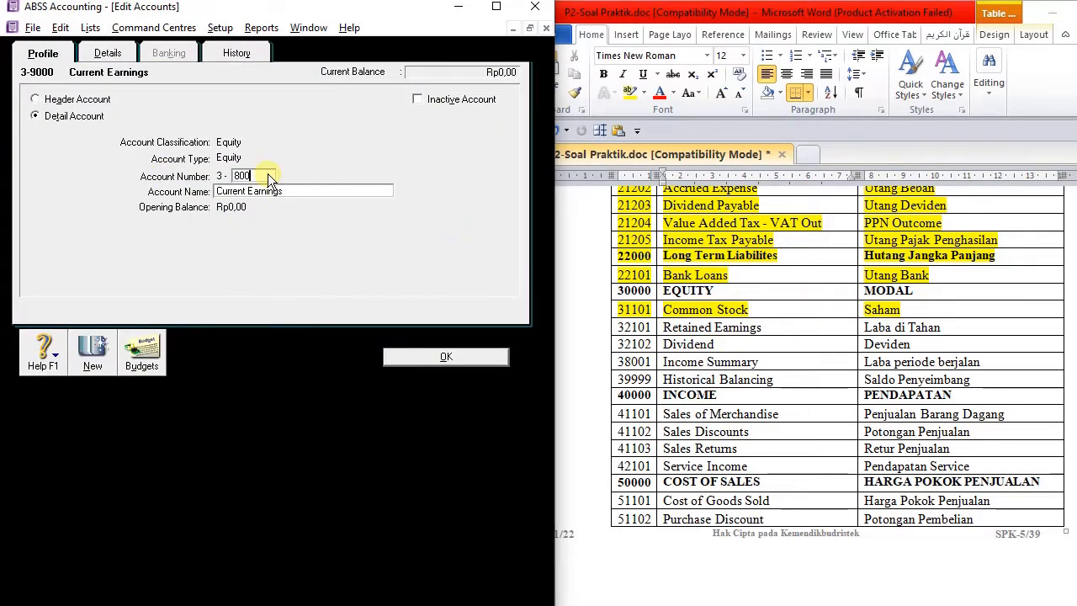
key("Tab")
Step: Copy Income Summary from the Word exercise as the new name of the Current Earnings account in ABSS and save it
left_click(728, 357)
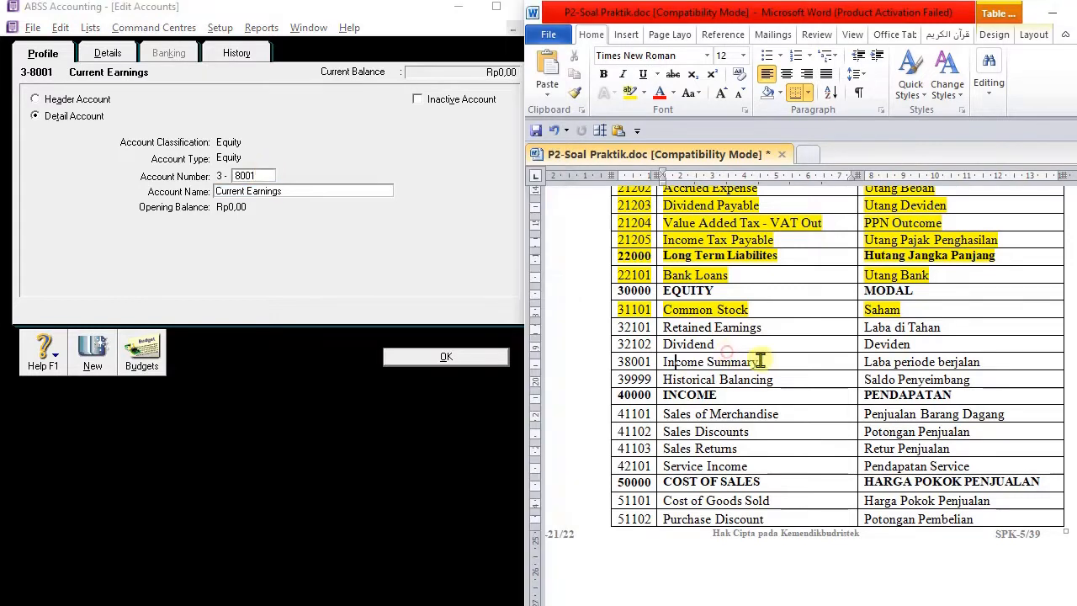
left_click_drag(759, 361, 685, 359)
key("ctrl+c")
left_click(455, 370)
key("ctrl+v")
left_click(463, 356)
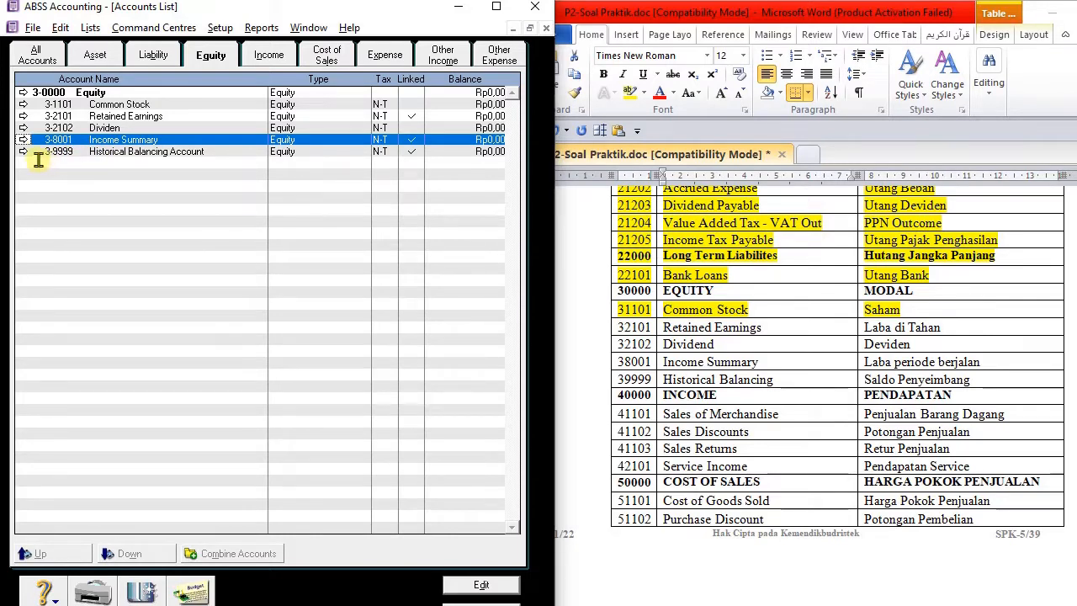
Step: Switch to the Word exercise and highlight the rows from 30000 Equity to 39999 Historical Balancing in yellow
left_click(622, 290)
left_click_drag(625, 287, 725, 390)
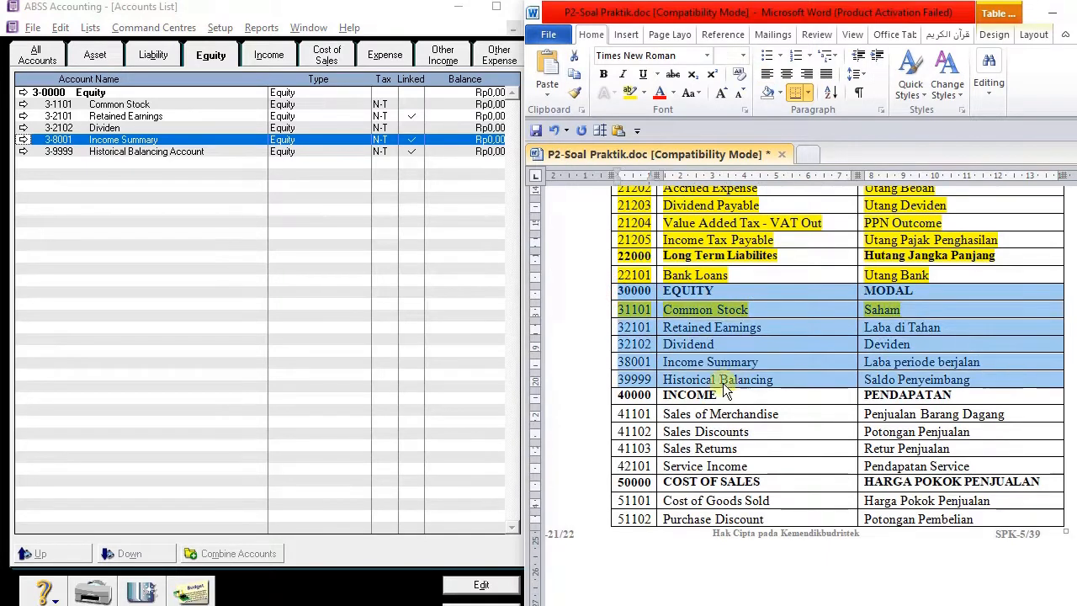
left_click(629, 91)
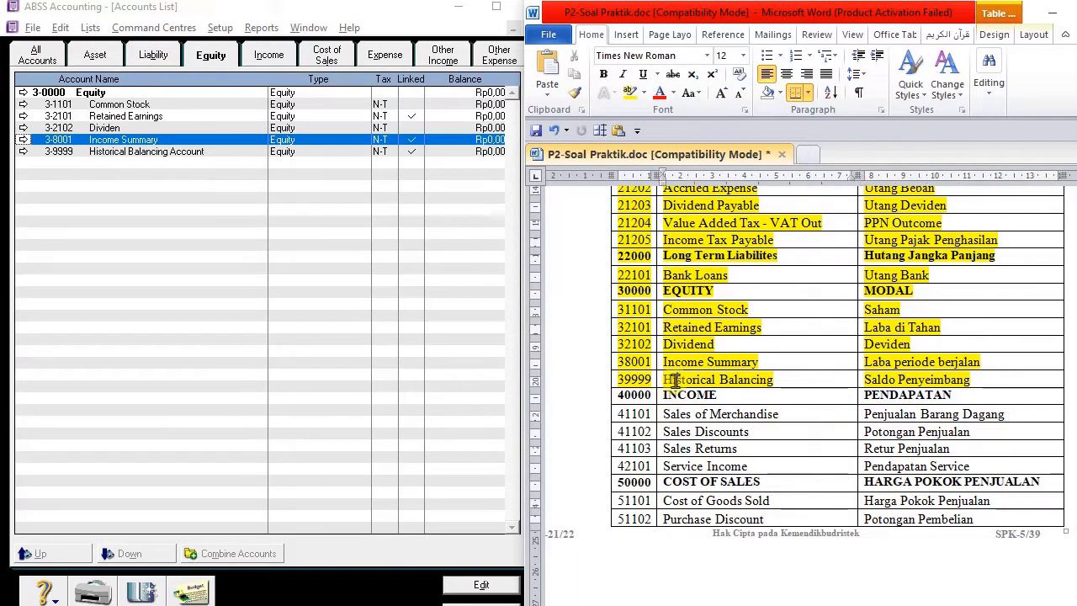
left_click_drag(637, 379, 774, 379)
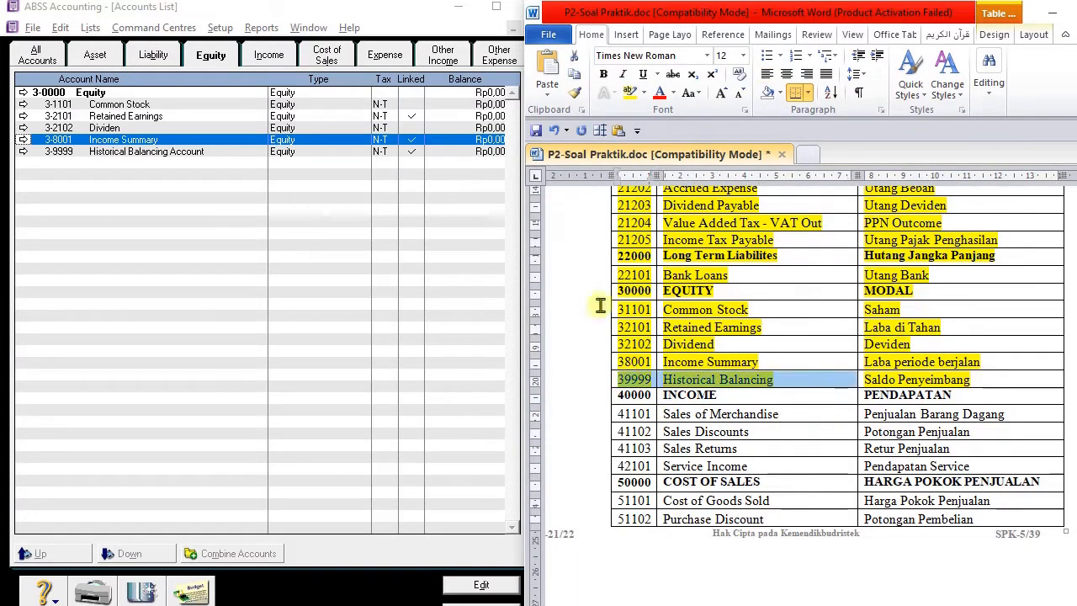
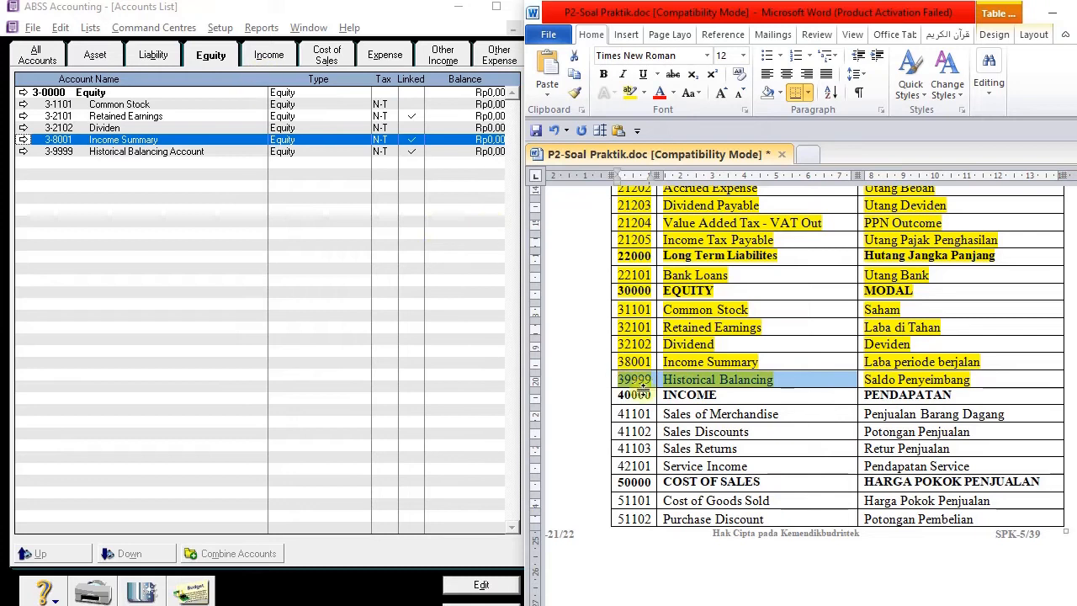
Step: Return to ABSS and create the income detail account 4-1101, copying its name Sales of Merchandise from the Word exercise
scroll(641, 390, "down", 5)
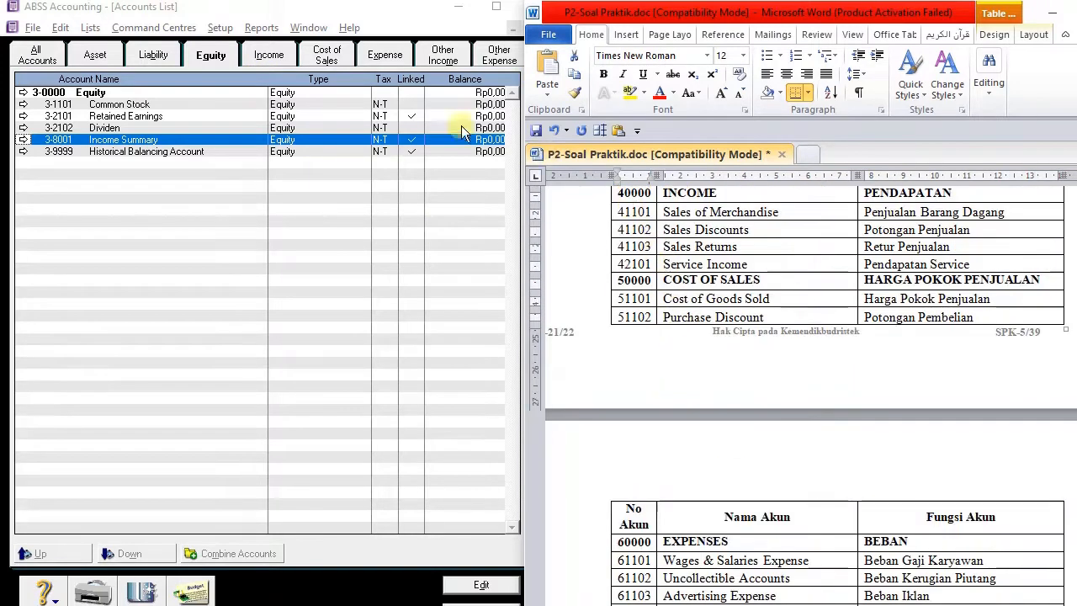
left_click(271, 55)
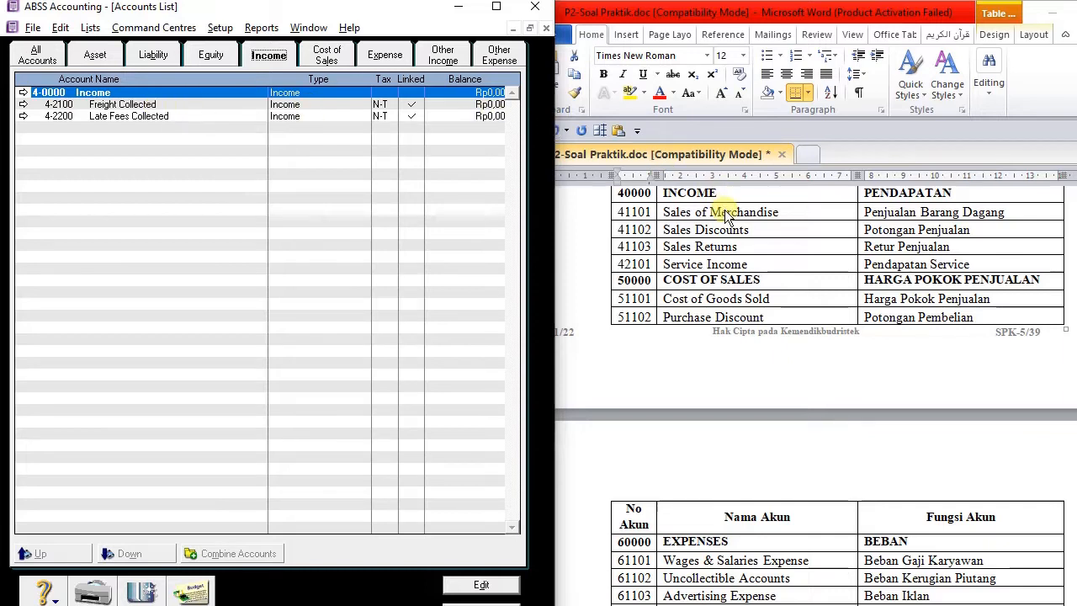
scroll(727, 217, "up", 1)
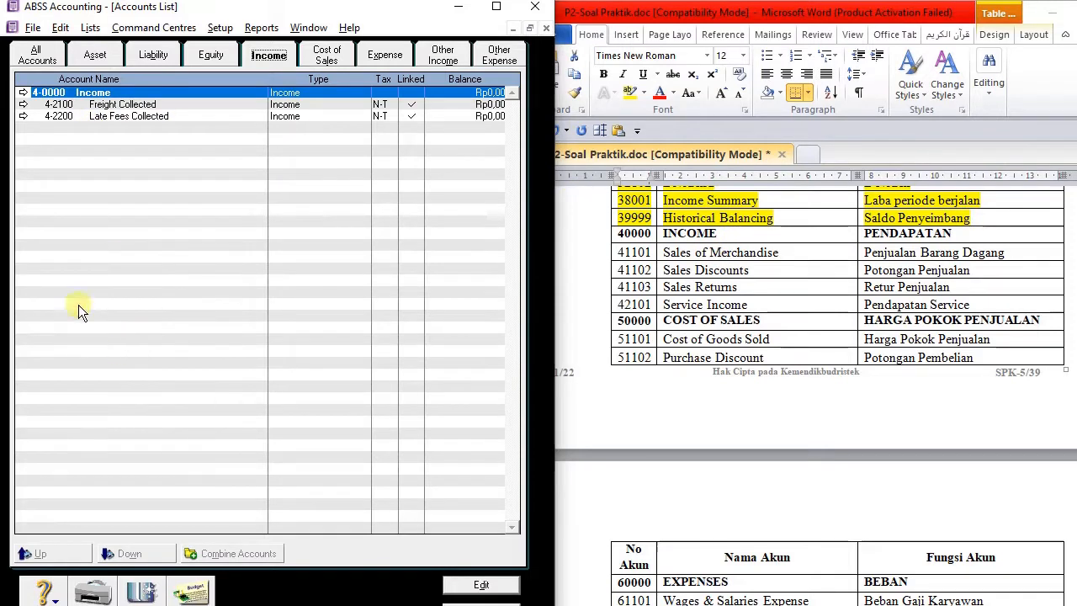
left_click(142, 592)
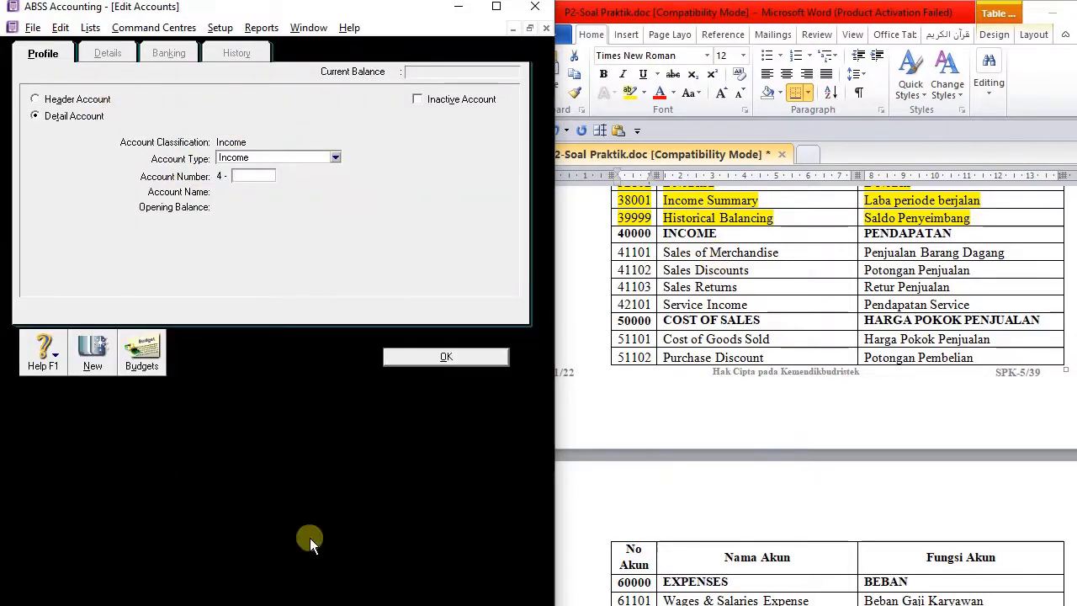
type("1101")
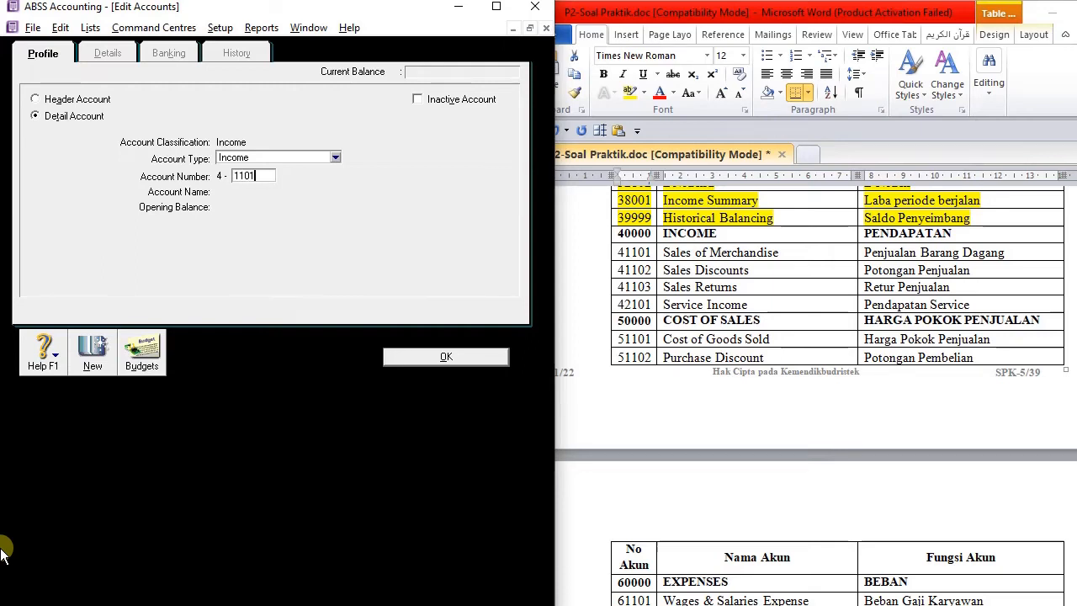
key("Tab")
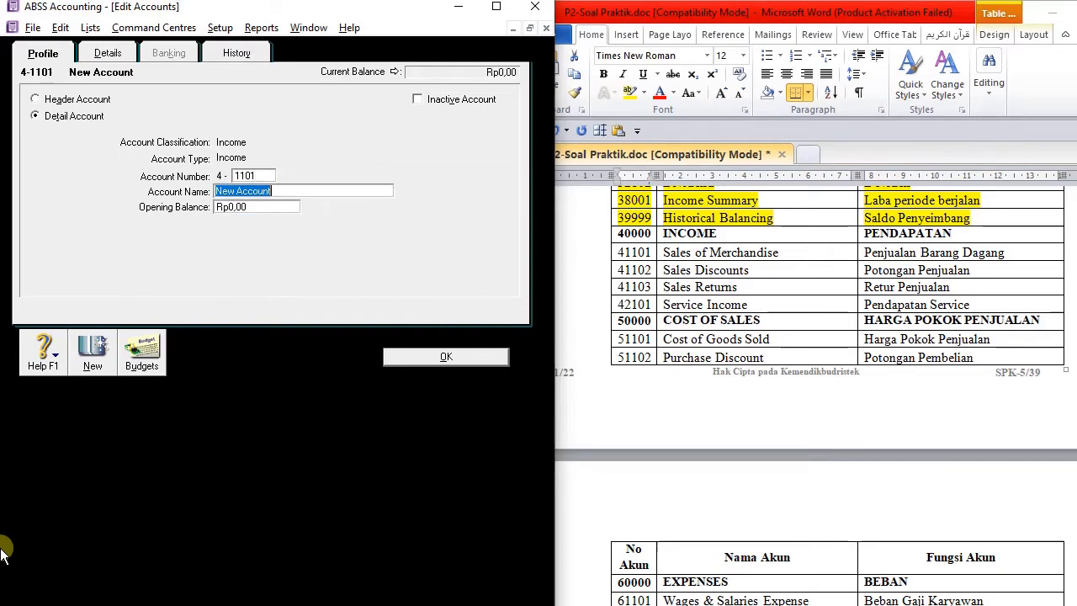
left_click(778, 255)
left_click_drag(778, 256, 612, 253)
key("ctrl+c")
left_click(339, 216)
key("ctrl+v")
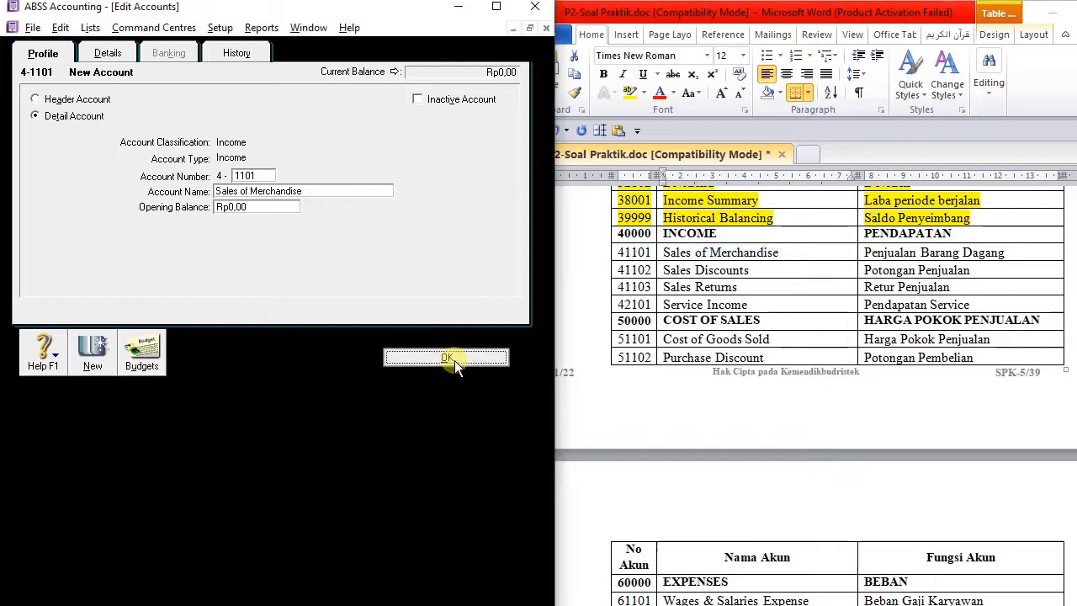
left_click(447, 360)
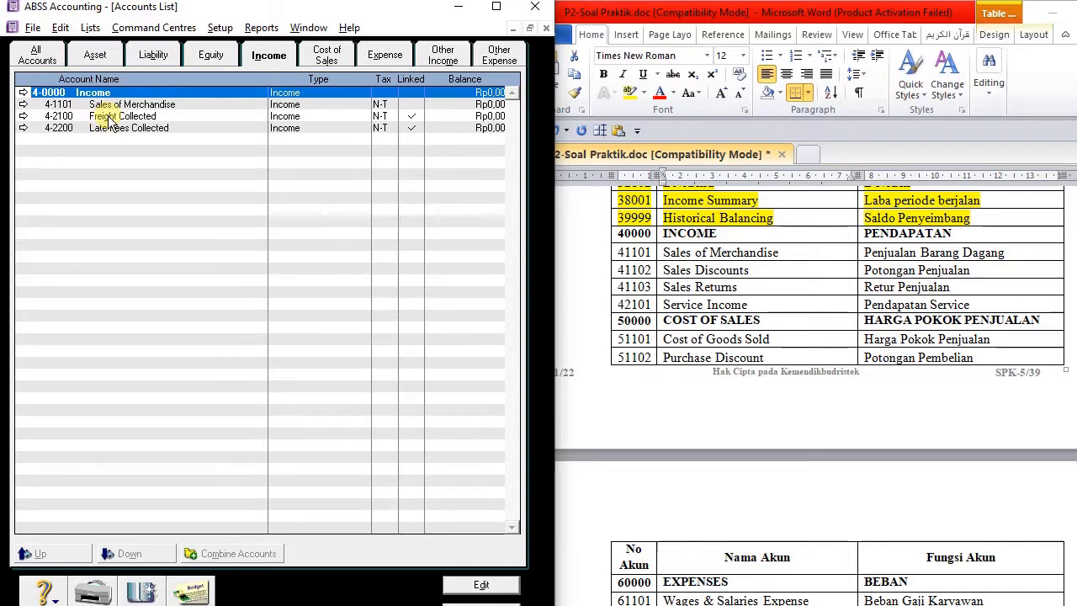
Step: Change the Freight Collected income account to number 4-1102 with the name Sales Discount and save it
left_click(24, 117)
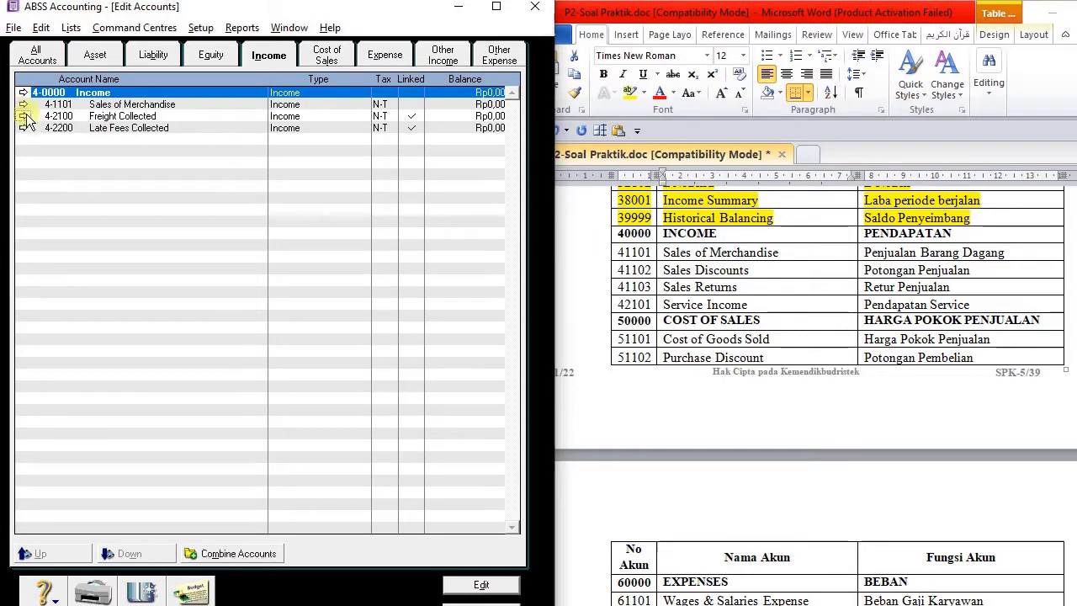
type("1102")
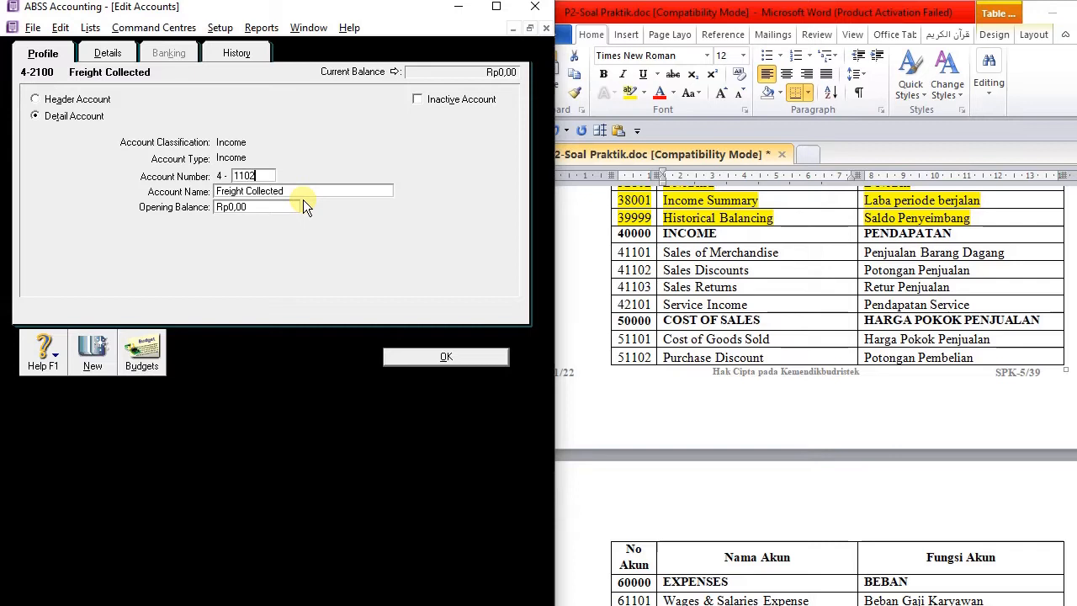
key("Tab")
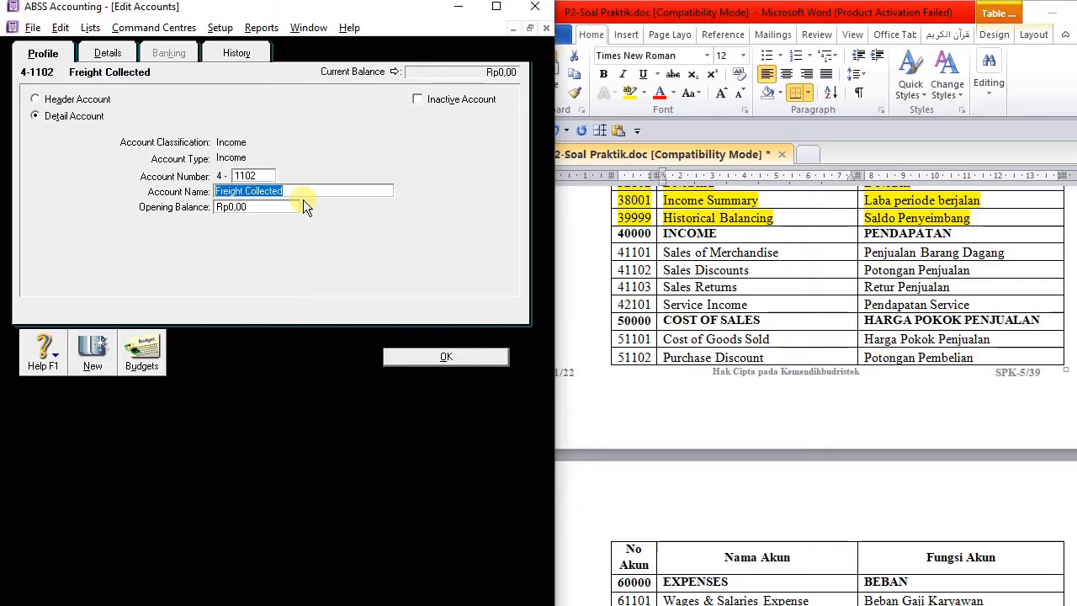
type("Sales Discount")
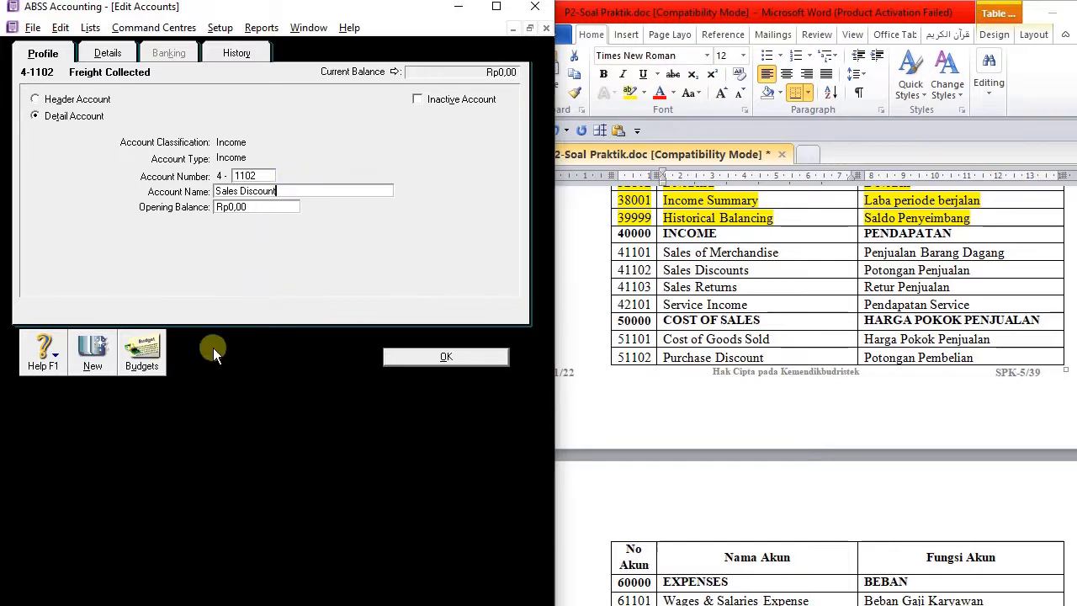
left_click(446, 356)
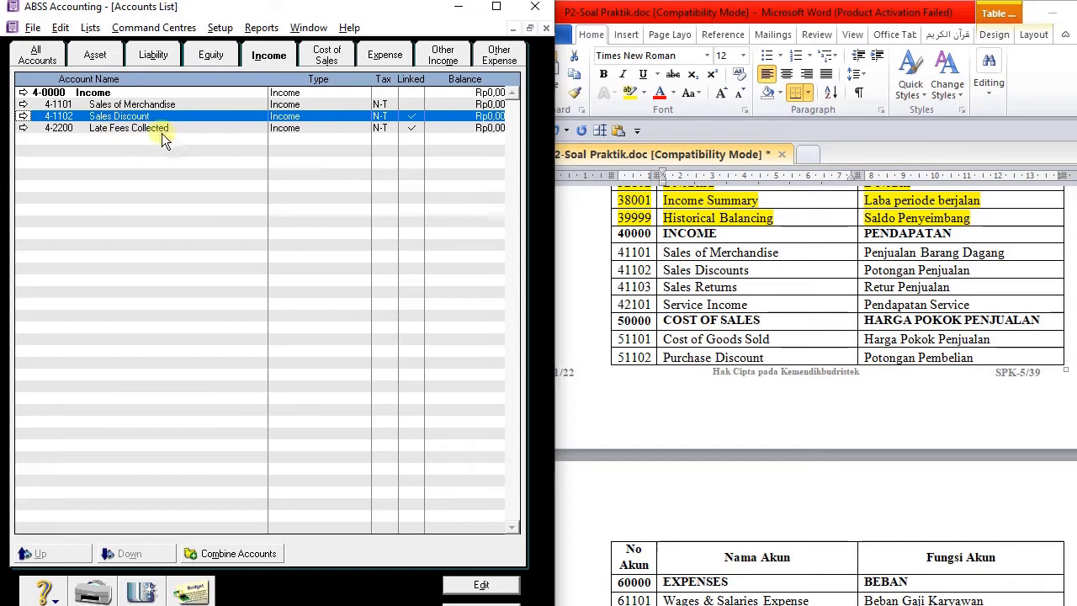
Step: Change the Late Fees Collected income account to number 4-1103 with the name Sales Return and save it
double_click(39, 130)
type("1103")
key("Tab")
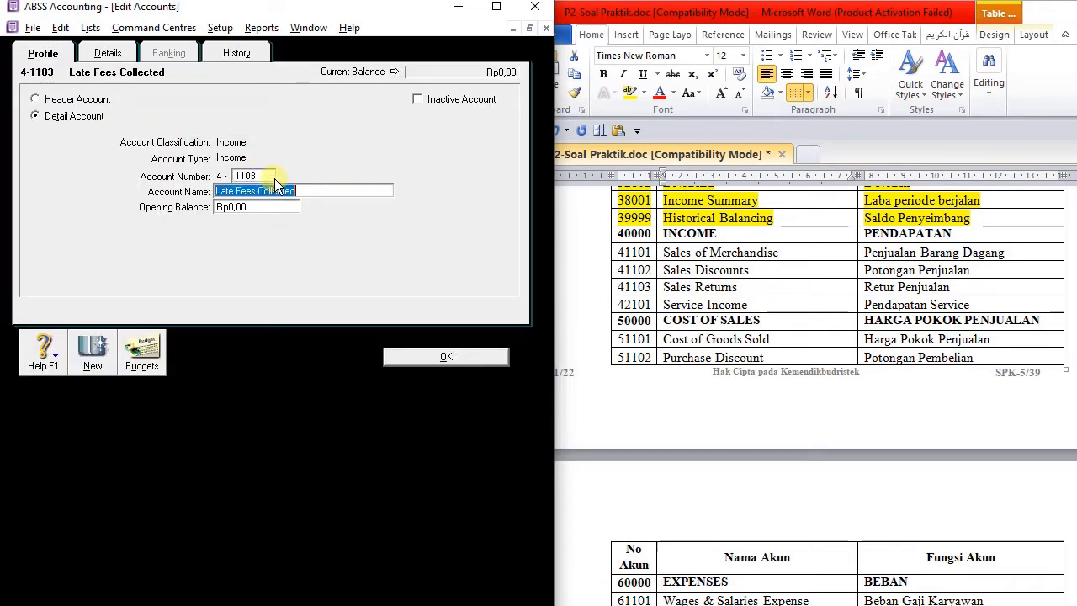
type("Sales Retur")
left_click(430, 357)
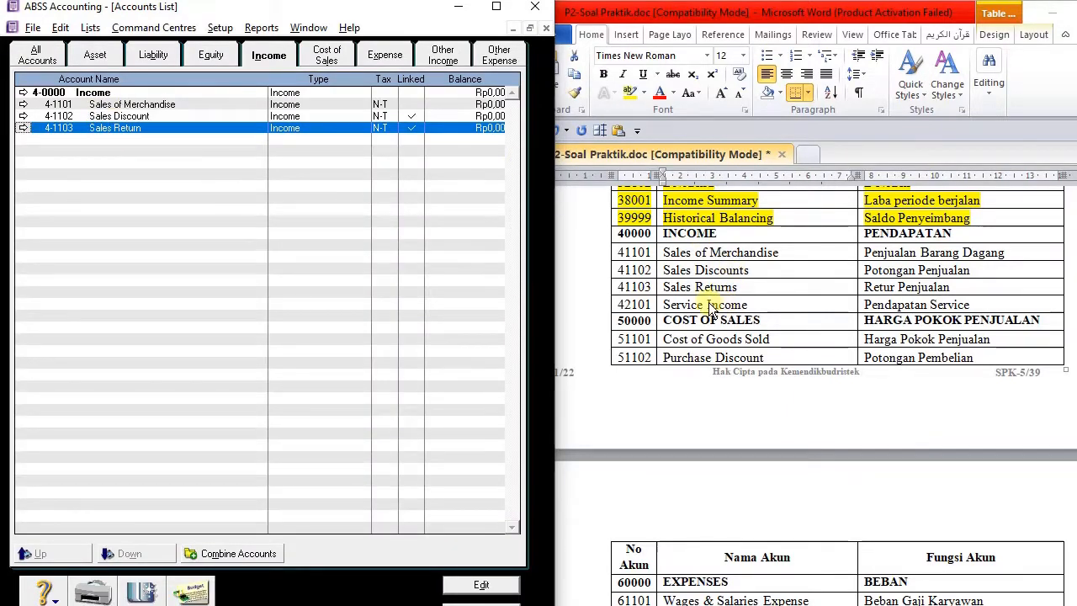
Step: Create the income detail account 4-2101 named Service Income and save it
left_click(143, 590)
type("2101")
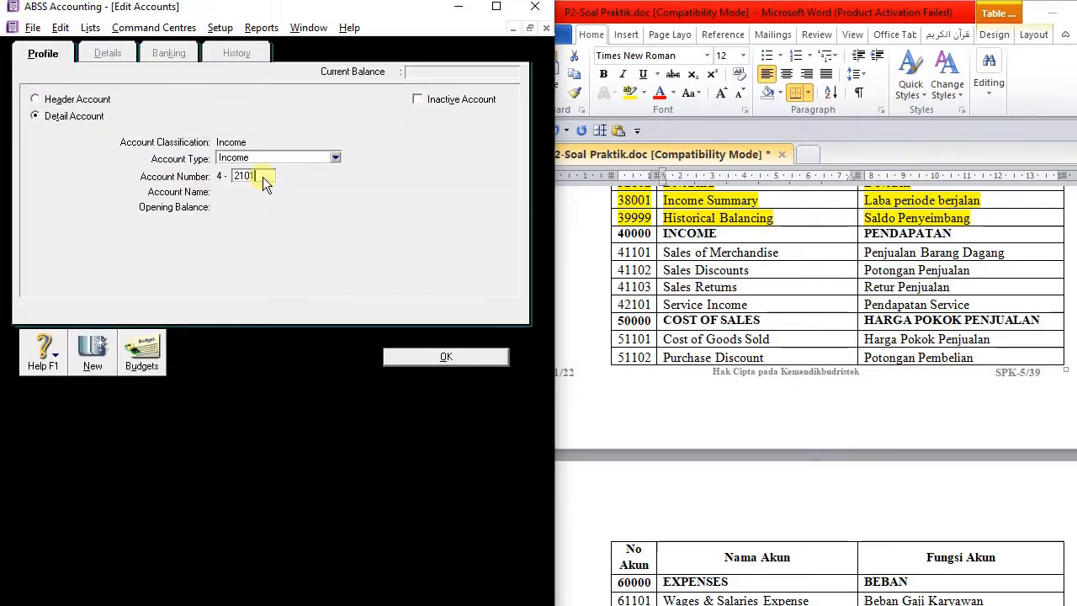
key("Tab")
type("Service Income")
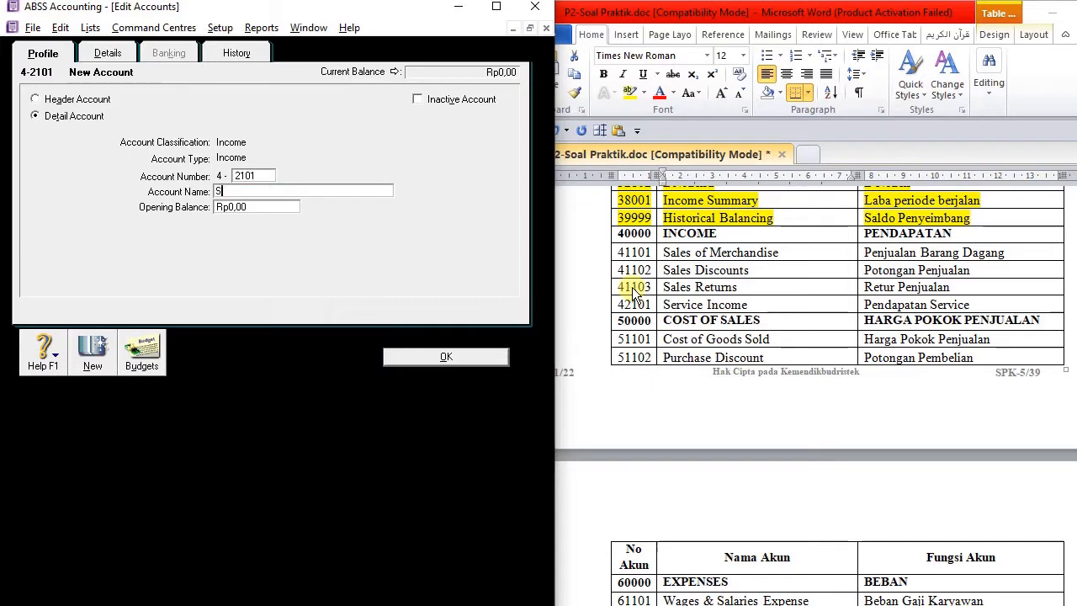
left_click(504, 362)
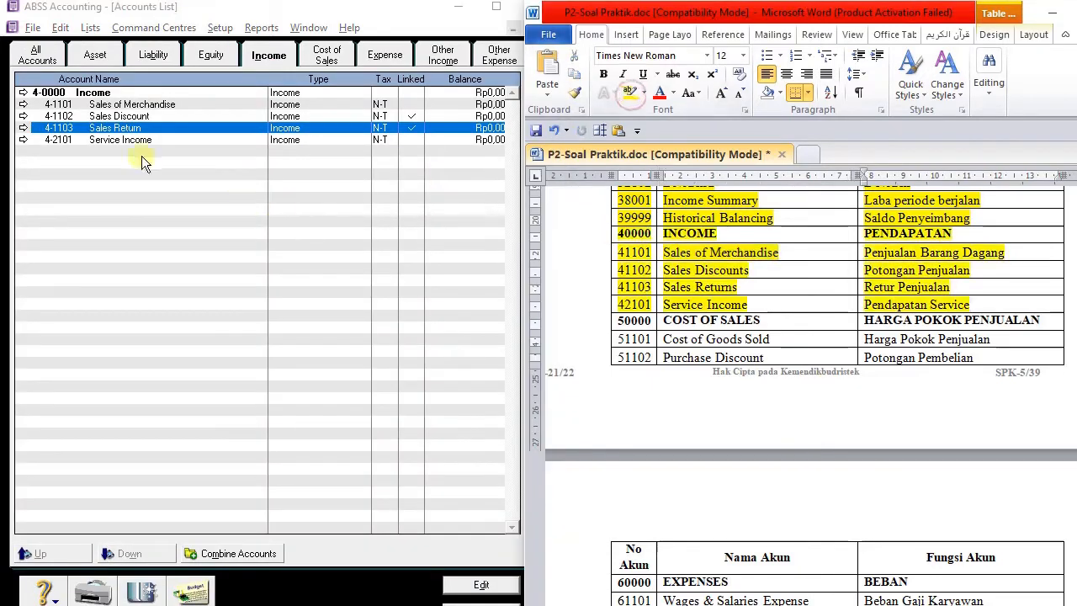
Step: Change the Discounts Given cost of sales account in ABSS to number 5-1102 with the name Purchase Discounts and save it
scroll(665, 320, "down", 1)
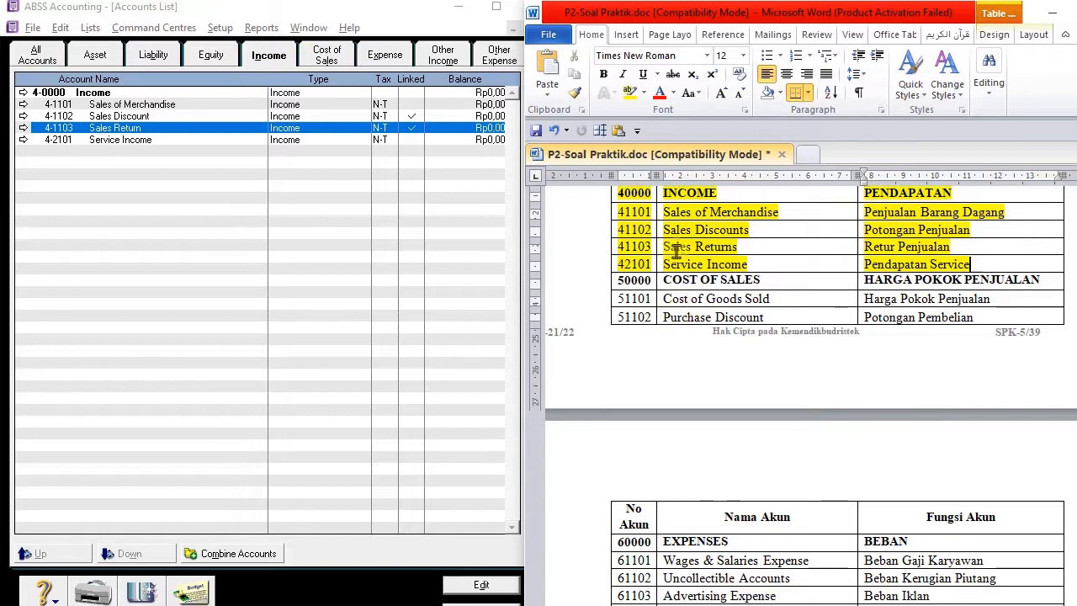
left_click(326, 57)
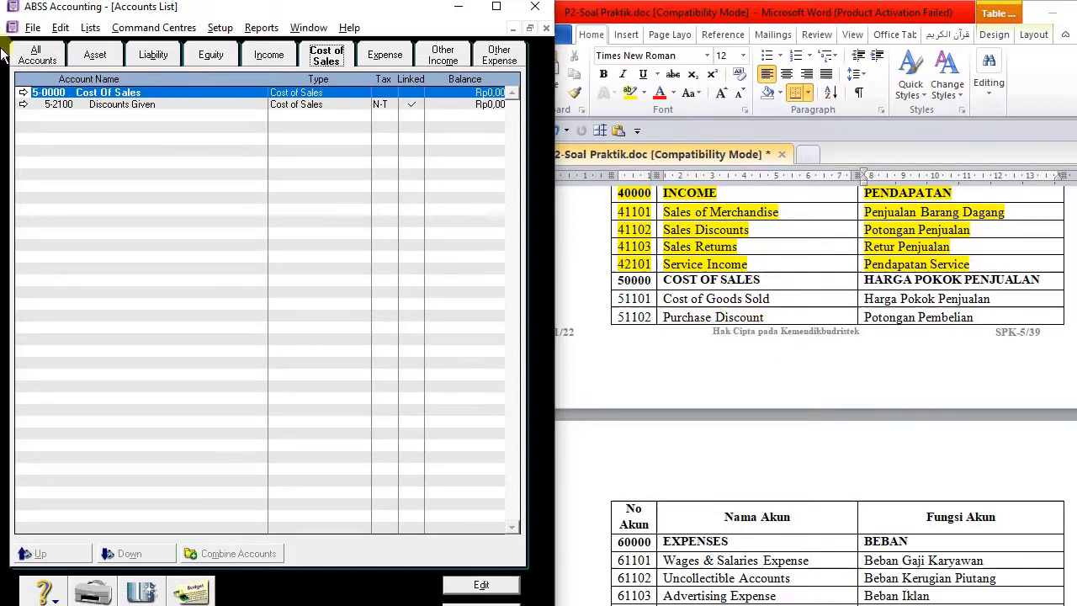
left_click(25, 104)
type("1102")
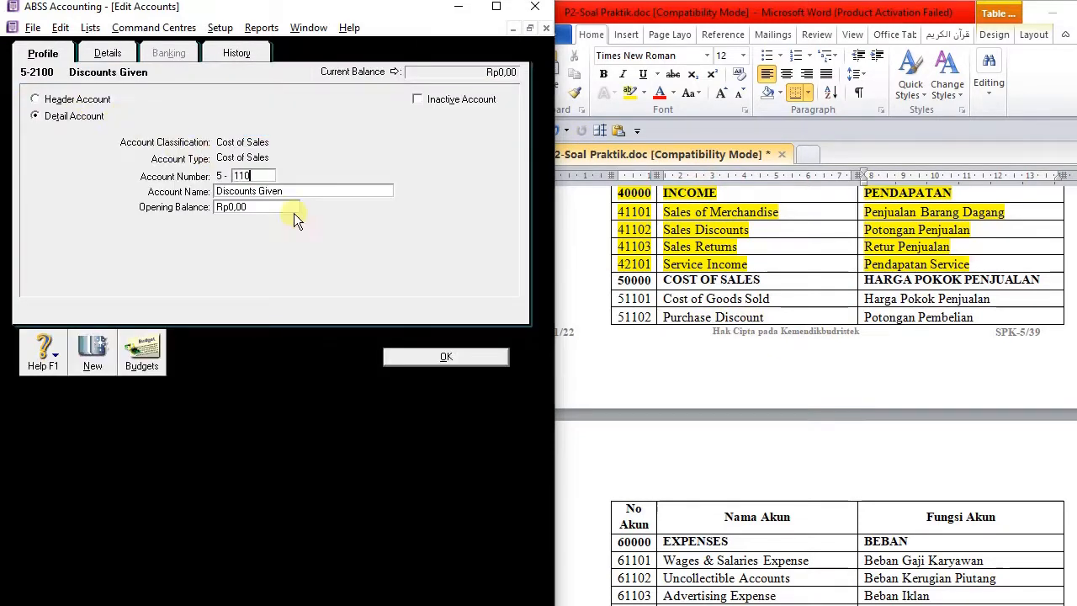
left_click(308, 190)
key("BackSpace")
key("BackSpace")
key("BackSpace")
key("BackSpace")
key("BackSpace")
key("BackSpace")
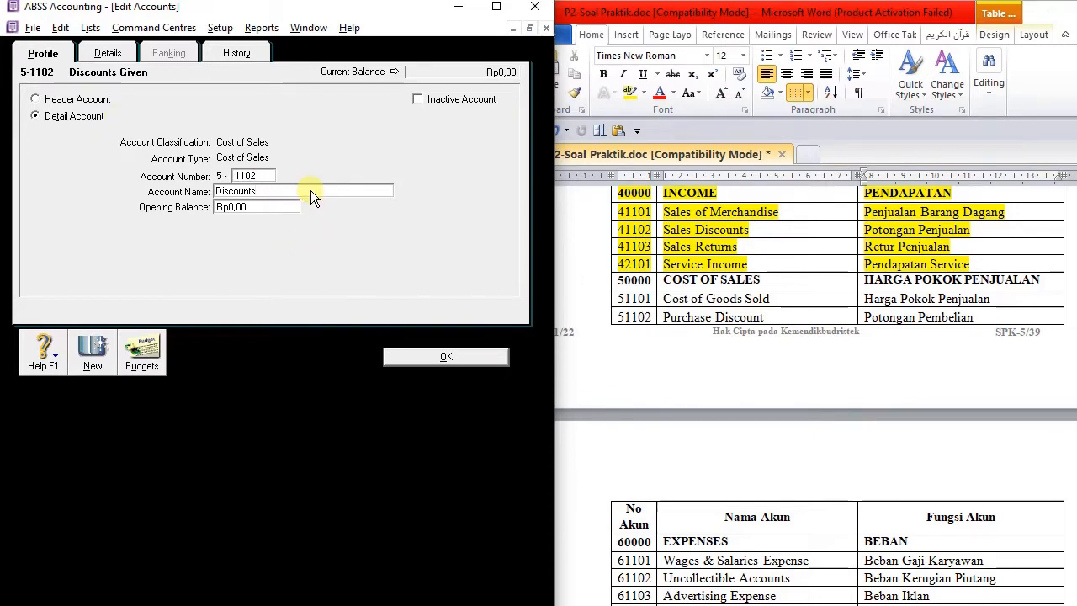
left_click(217, 191)
type("Purchase")
left_click(462, 360)
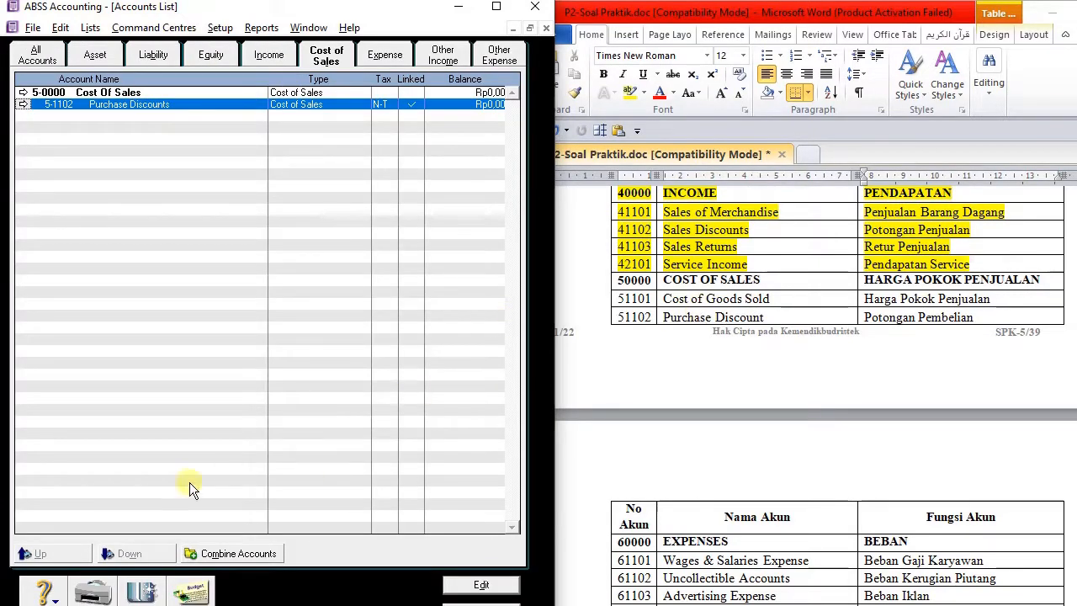
Step: Create the cost of sales detail account 5-1101 named Cost of Goods Sold and save it
left_click(141, 592)
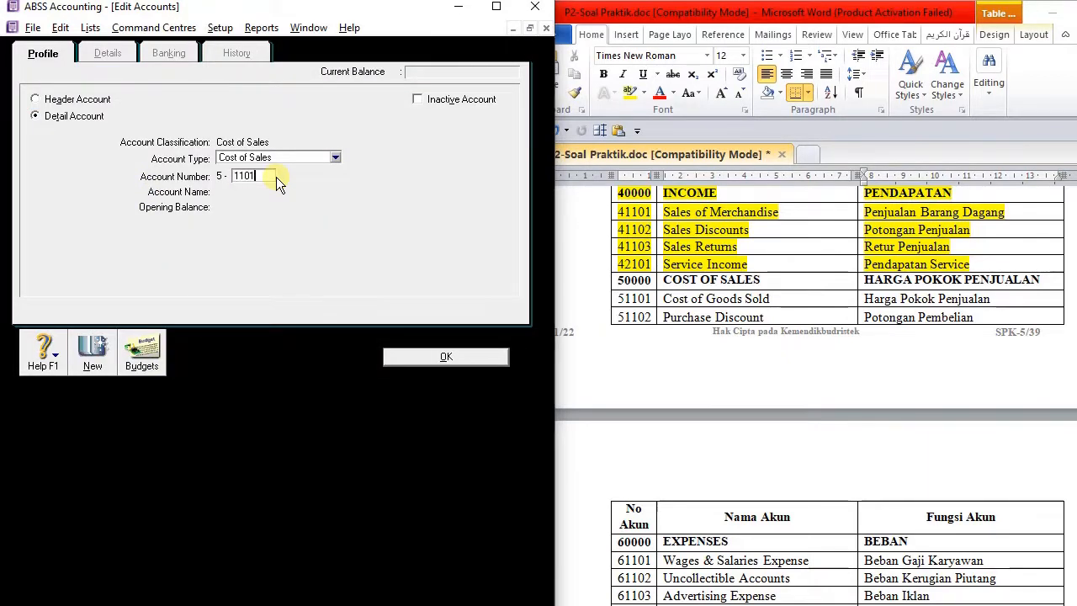
key("Tab")
left_click(778, 300)
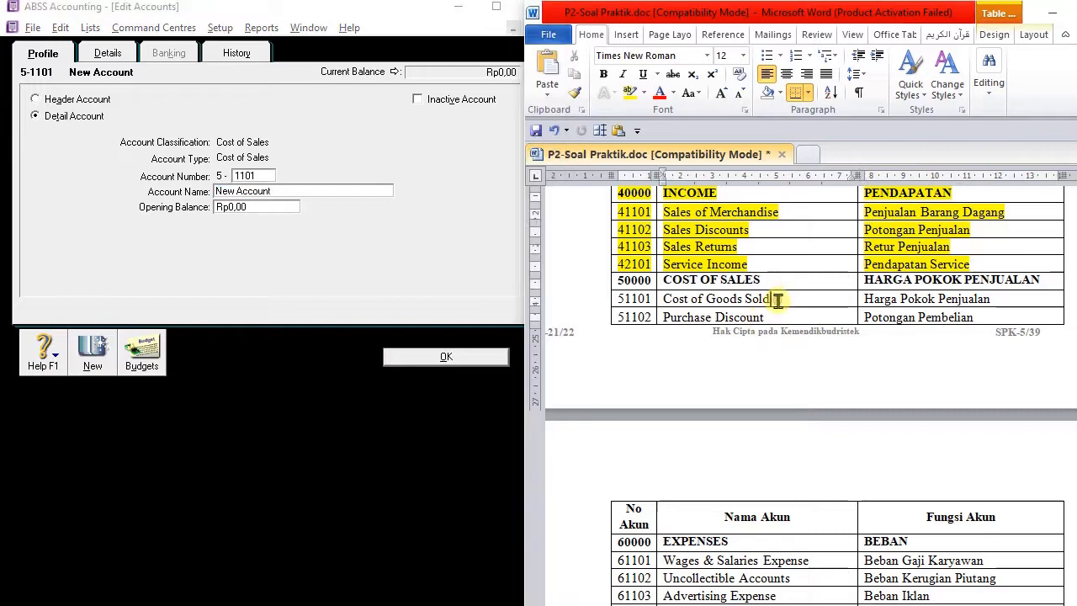
left_click_drag(778, 300, 665, 300)
key("ctrl+c")
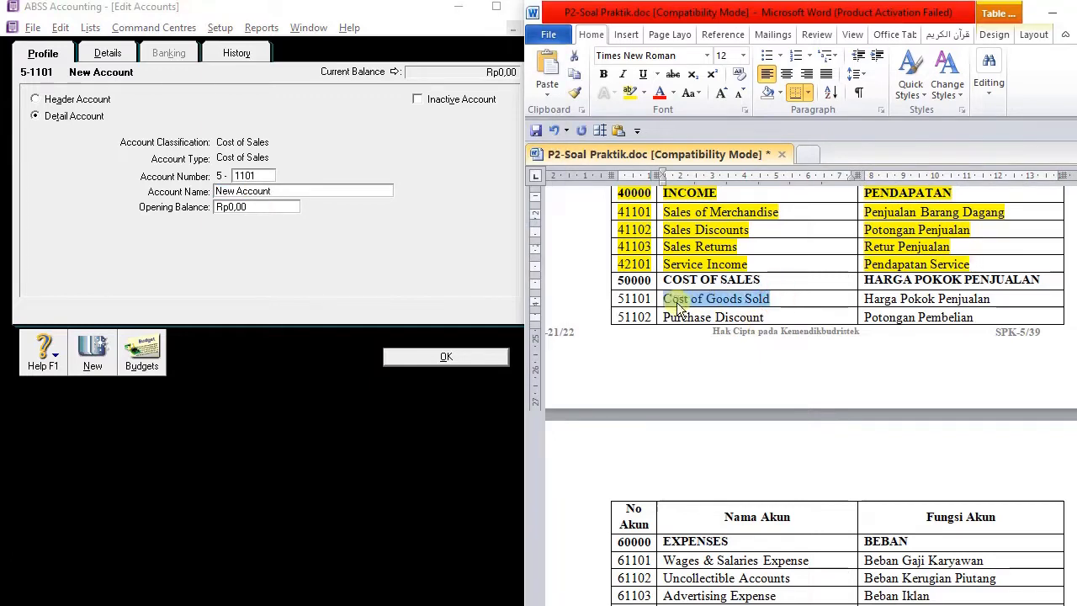
left_click(284, 191)
key("ctrl+v")
left_click(446, 356)
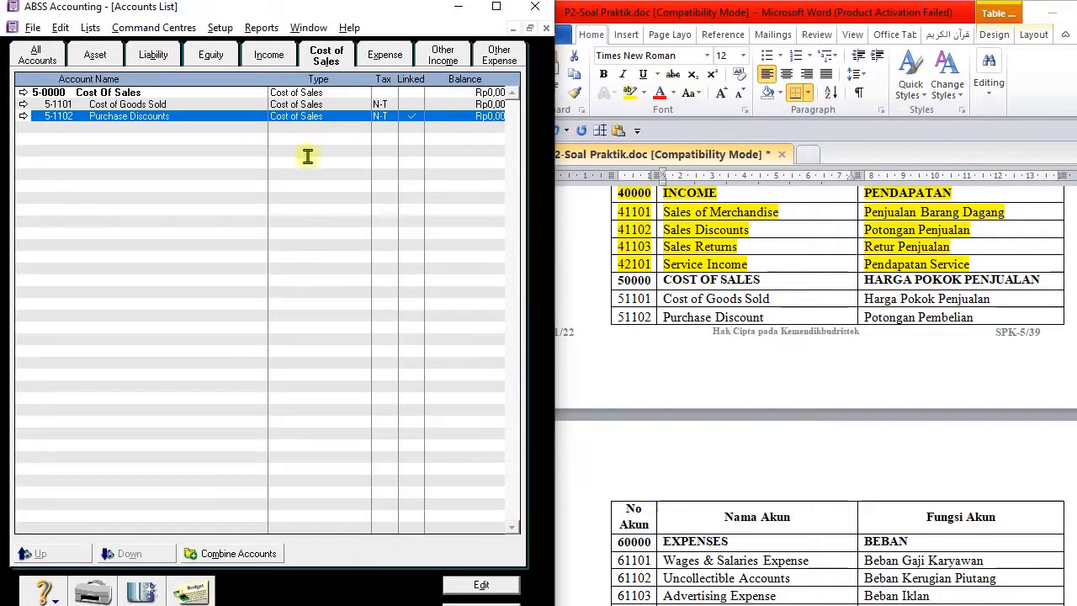
Step: Highlight the Cost of Sales account rows of the Word account table in yellow
scroll(760, 261, "down", 2)
scroll(675, 226, "down", 3)
scroll(676, 231, "up", 3)
left_click_drag(632, 218, 959, 237)
left_click(645, 93)
left_click(633, 118)
Step: Delete the expense accounts Bank Charges, Wages & Salaries and Employment Expenses from the ABSS accounts list
scroll(655, 434, "down", 4)
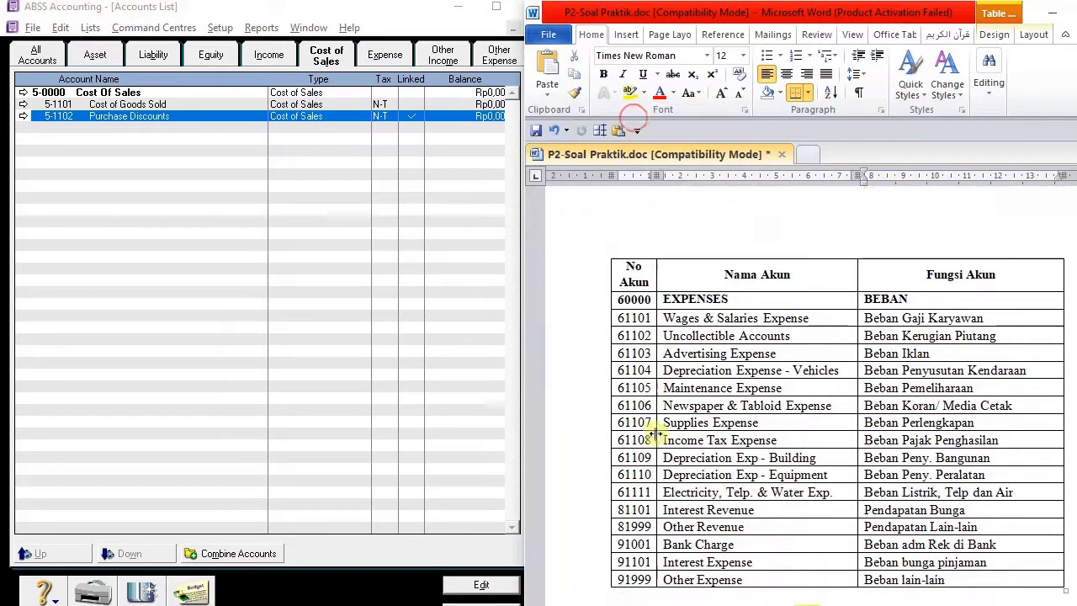
scroll(655, 435, "down", 2)
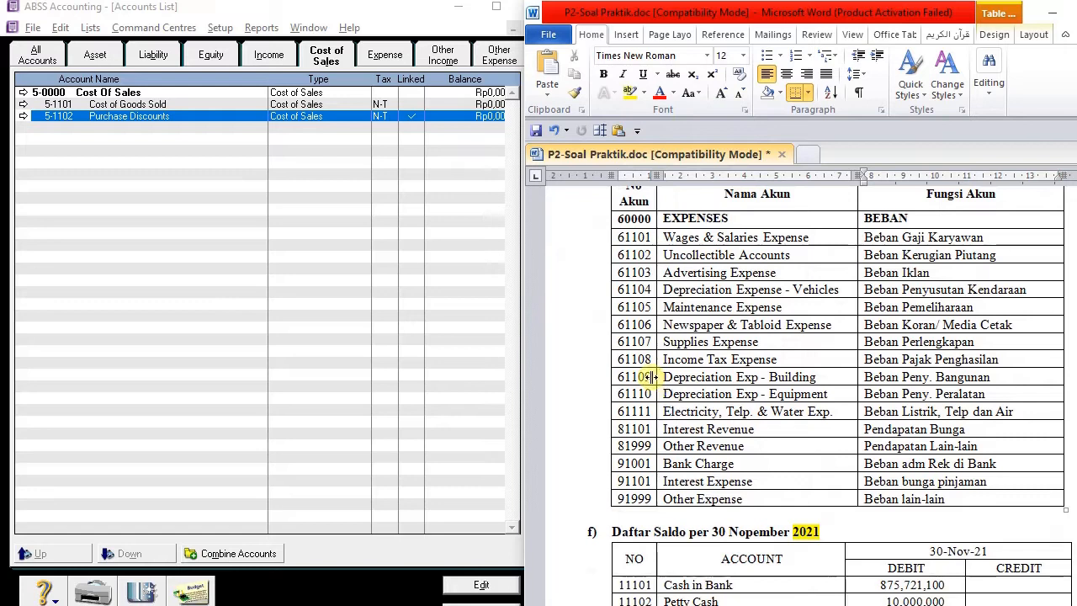
left_click(384, 54)
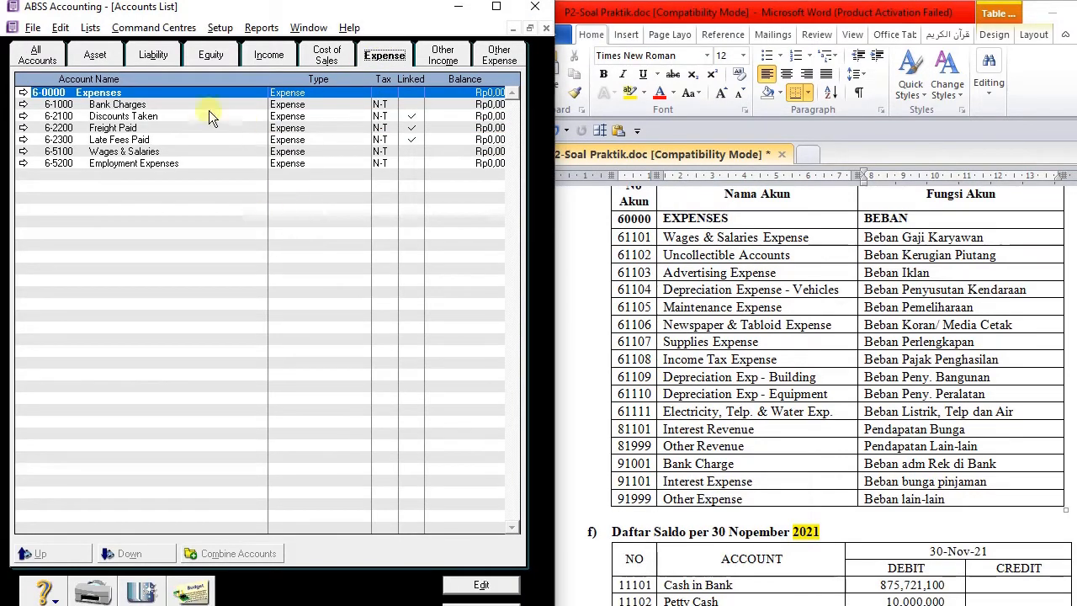
left_click(23, 104)
right_click(78, 132)
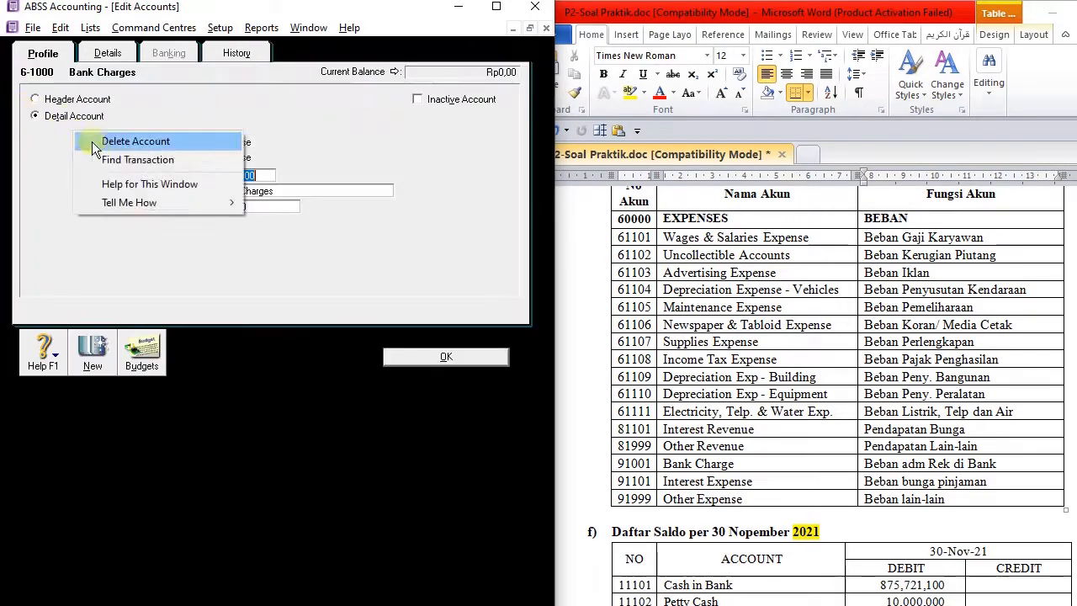
left_click(94, 148)
left_click(23, 140)
right_click(78, 149)
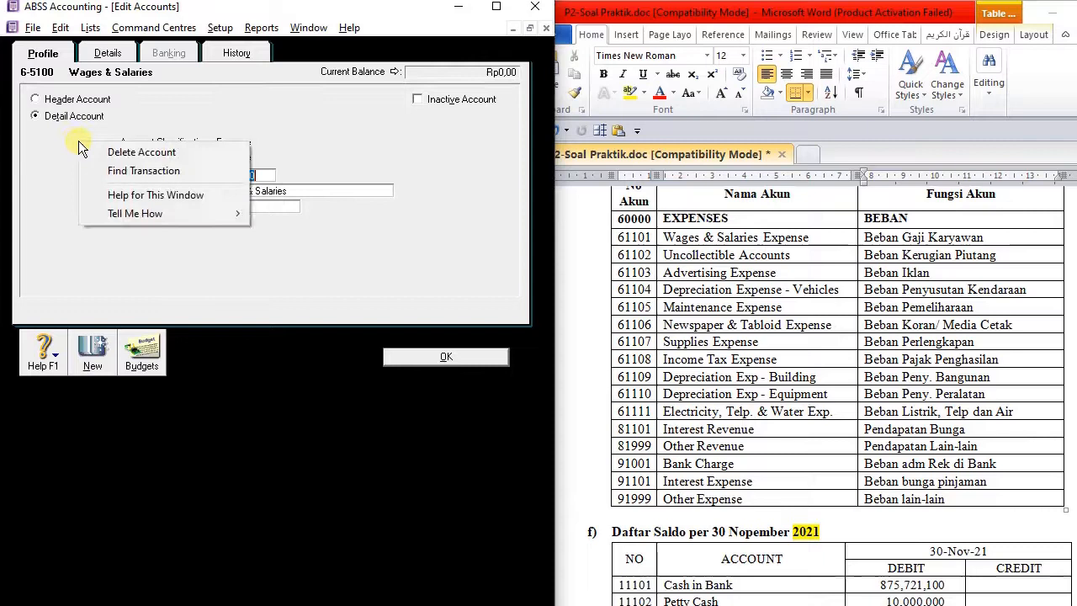
left_click(92, 152)
left_click(25, 139)
right_click(61, 151)
left_click(85, 164)
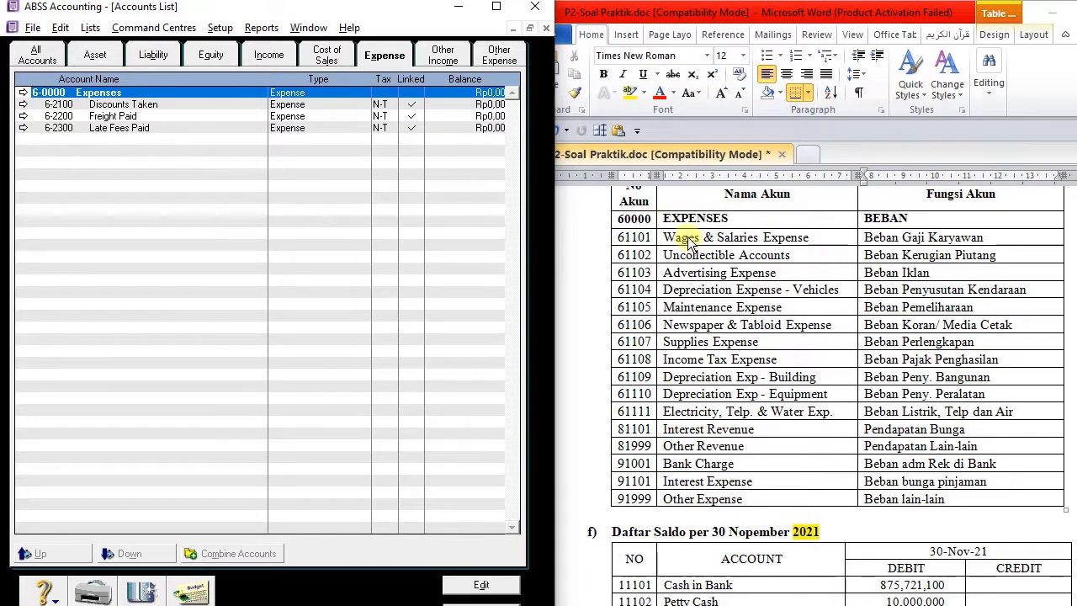
Step: Change the Discounts Taken expense account to number 6-1101 with the name Wages & Salaries Expense and save it
left_click(24, 105)
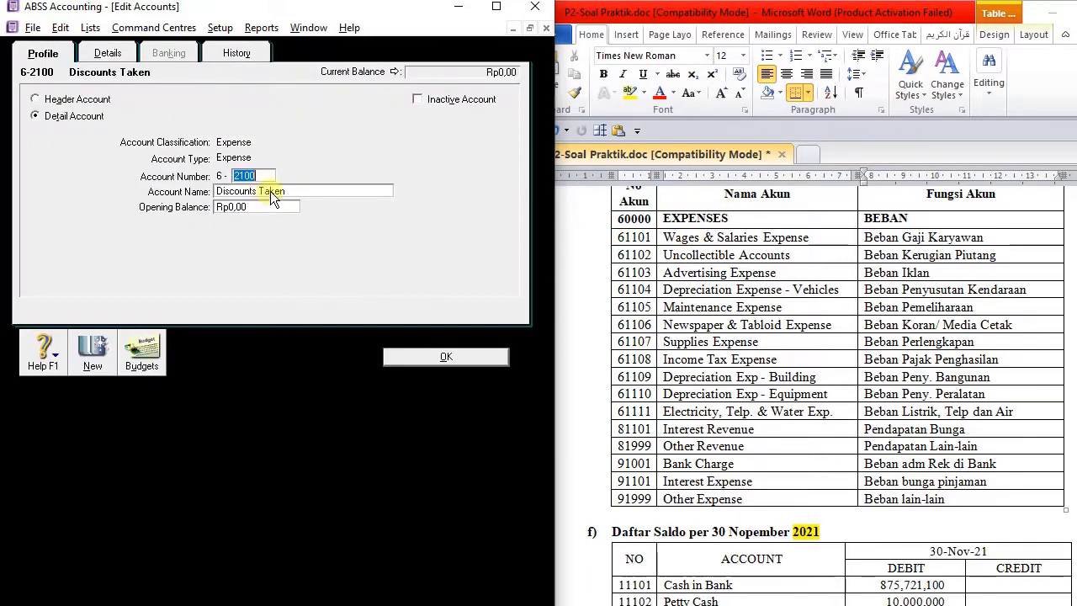
left_click(271, 190)
left_click(270, 178)
type("1101")
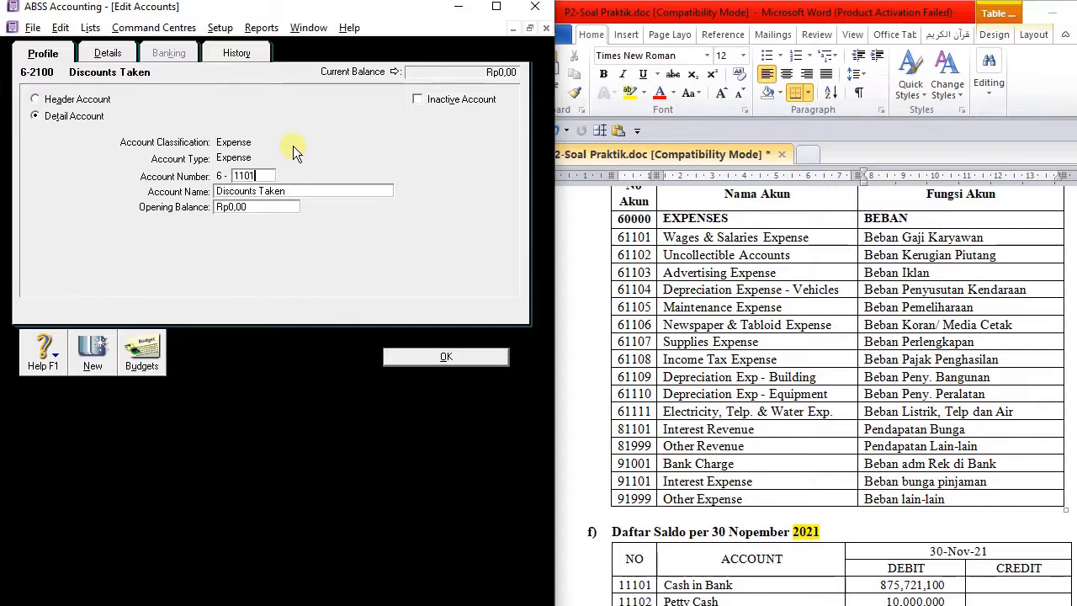
key("Tab")
left_click_drag(809, 237, 658, 237)
key("ctrl+c")
left_click(313, 198)
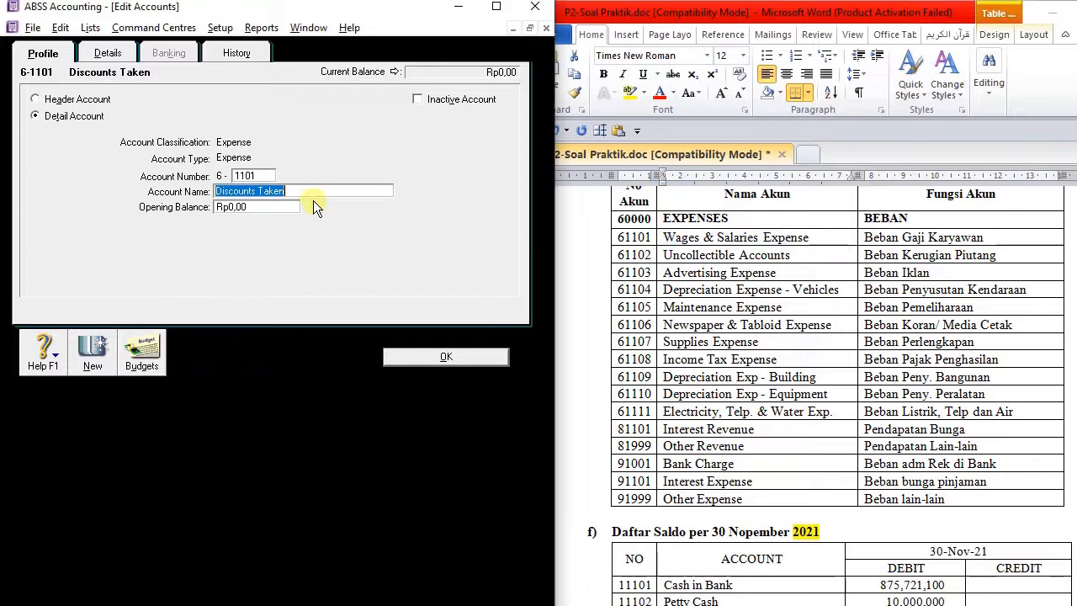
key("ctrl+v")
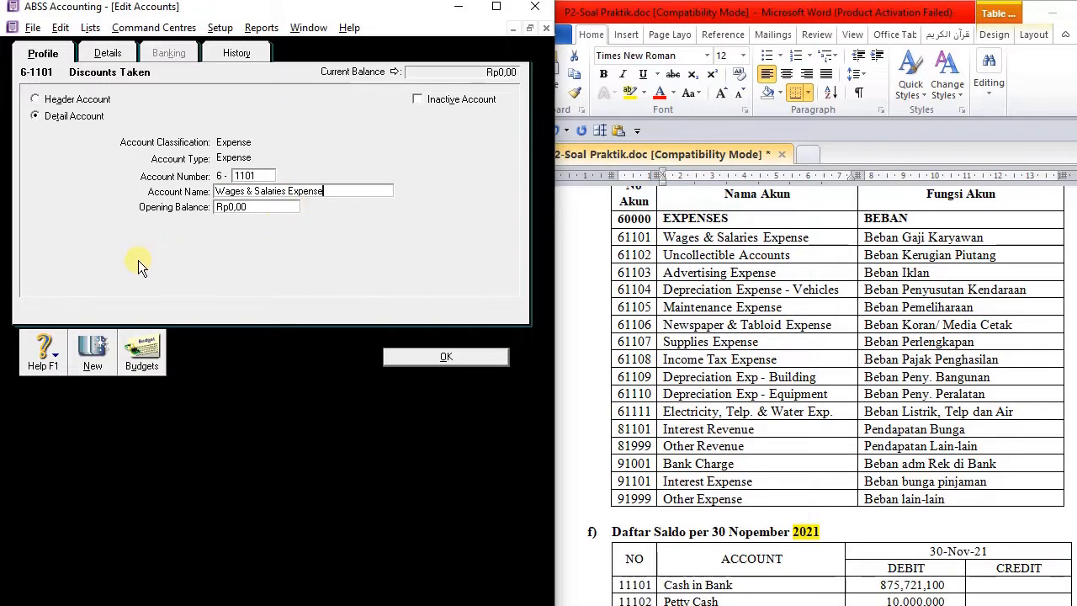
left_click(468, 354)
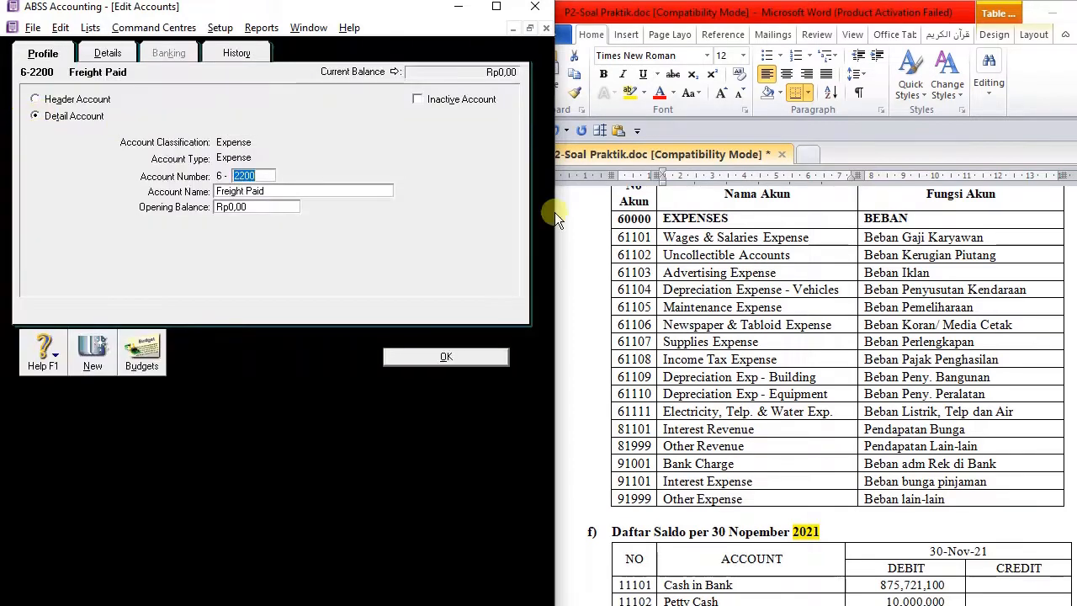
Step: Change the Freight Paid expense account to number 6-1102 with the name Uncollectible Accounts and save it
left_click(720, 245)
left_click_drag(805, 255, 665, 255)
key("ctrl+c")
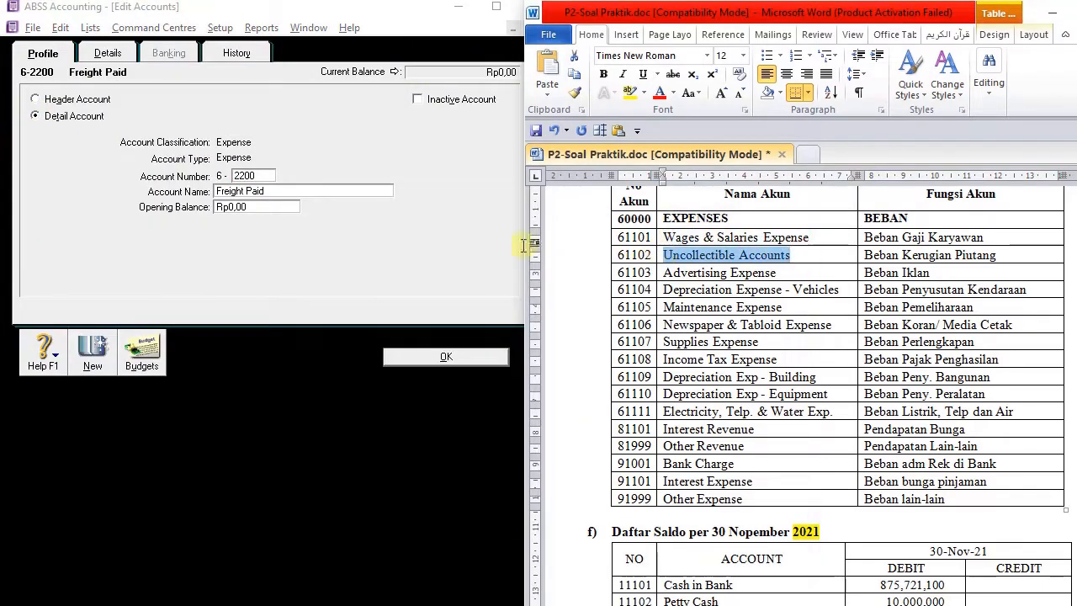
key("alt+Tab")
key("ctrl+v")
left_click(650, 254)
double_click(635, 255)
left_click(267, 182)
type("1102")
key("Tab")
left_click(445, 356)
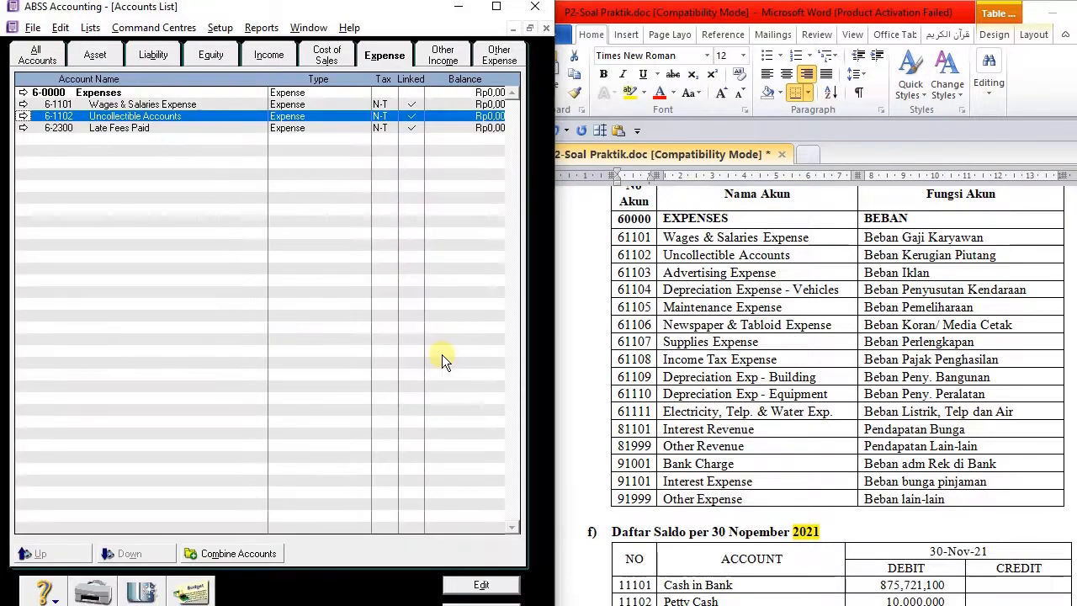
Step: Change the Late Fees Paid expense account to number 6-1103 with the name Advertising Expense and save it
left_click(194, 127)
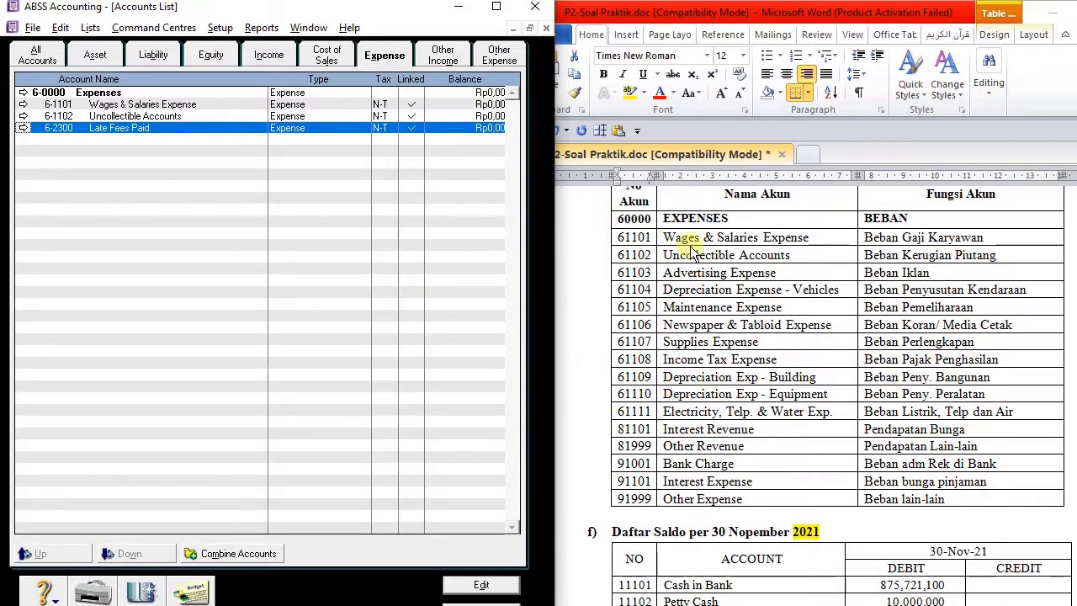
left_click(24, 128)
type("1103")
key("Tab")
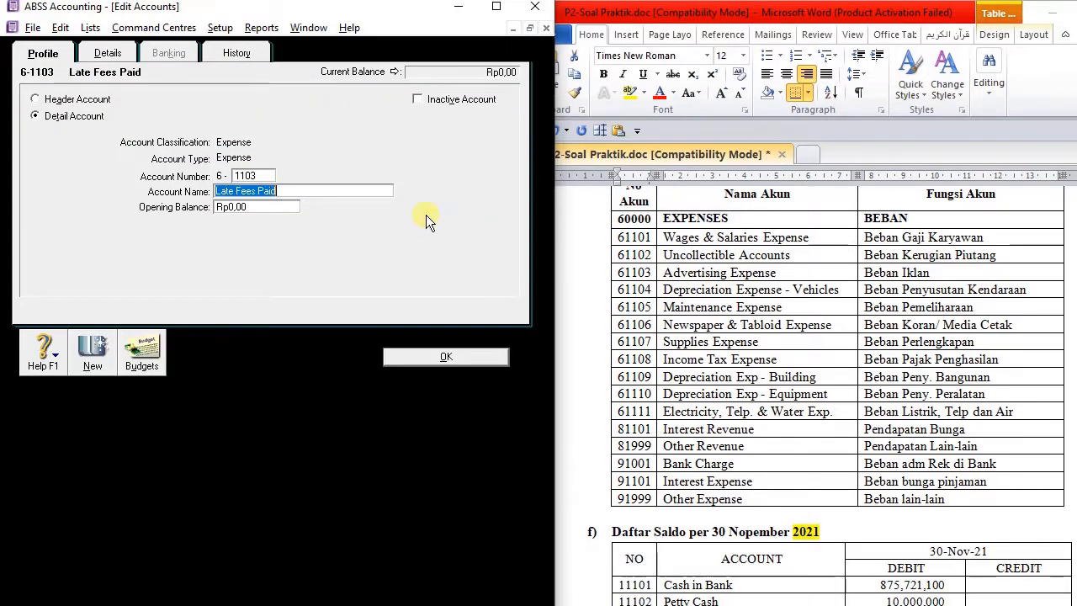
left_click_drag(777, 272, 674, 273)
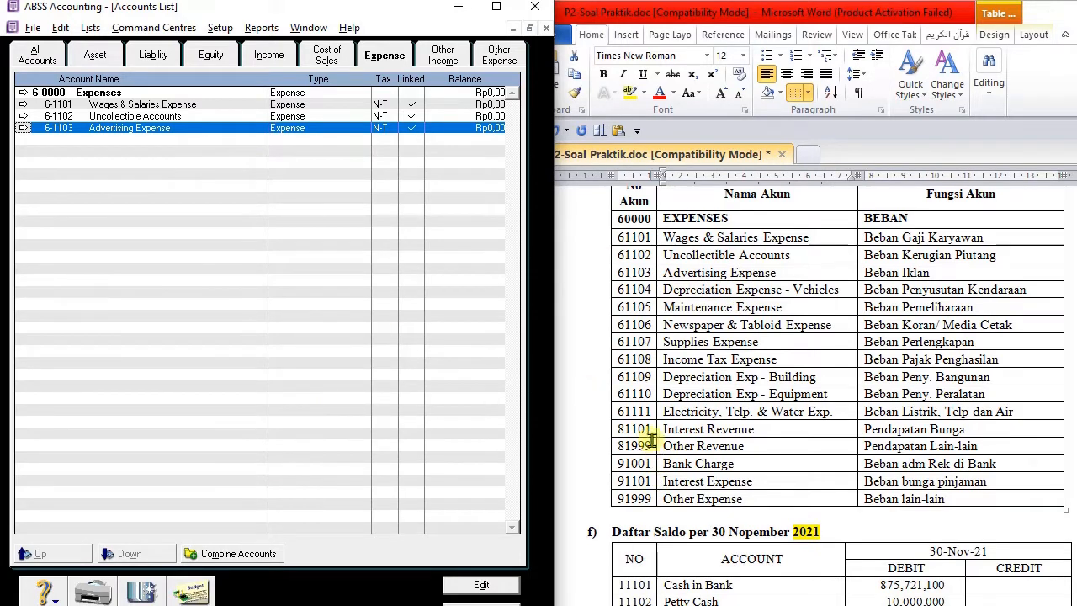
Step: Create the expense detail account 6-1104 named Depreciation Exp-Vehicle
left_click(141, 592)
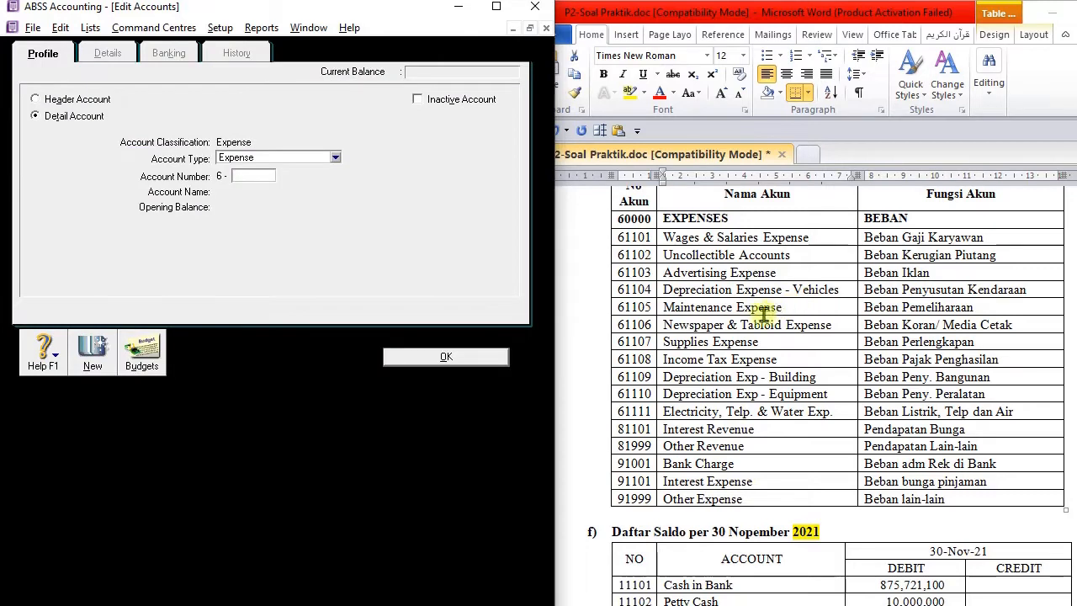
type("110")
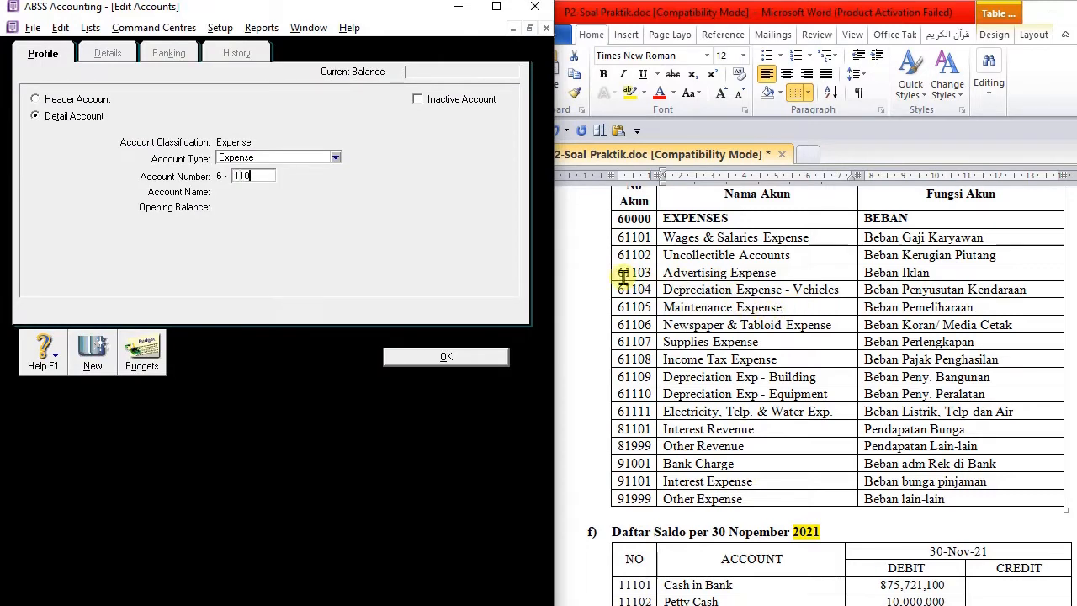
type("4")
key("Tab")
key("alt+Tab")
left_click_drag(838, 287, 730, 291)
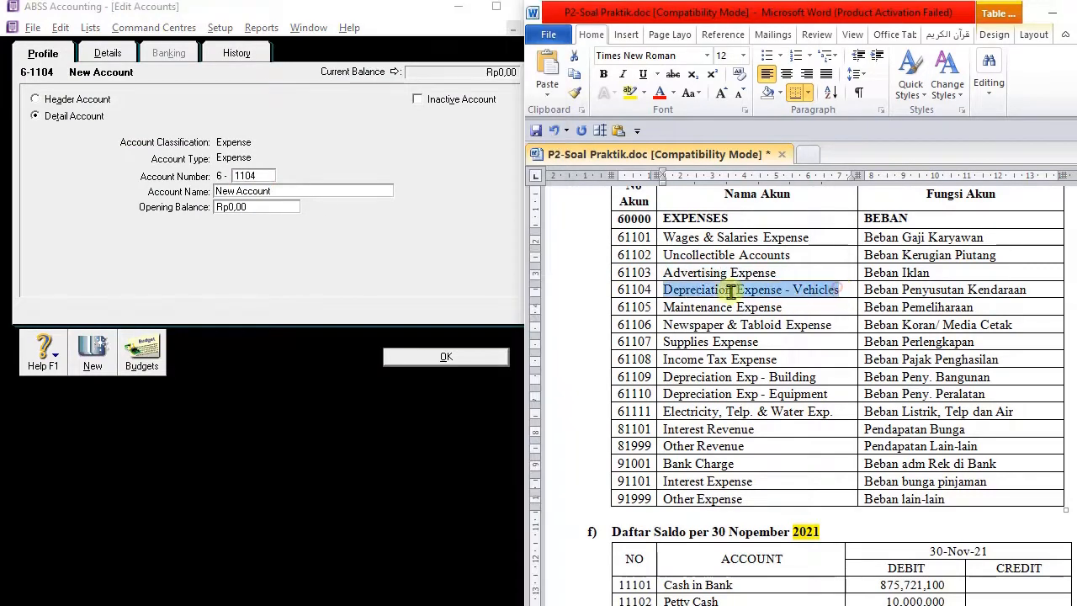
left_click(310, 206)
type("Depreciation Exp")
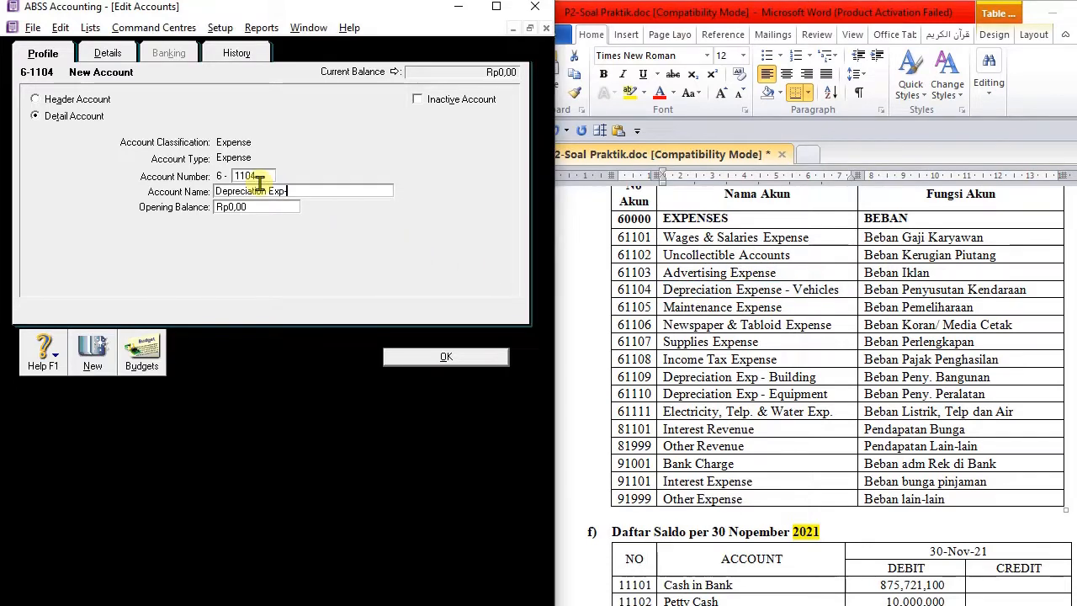
type("-Vehicle")
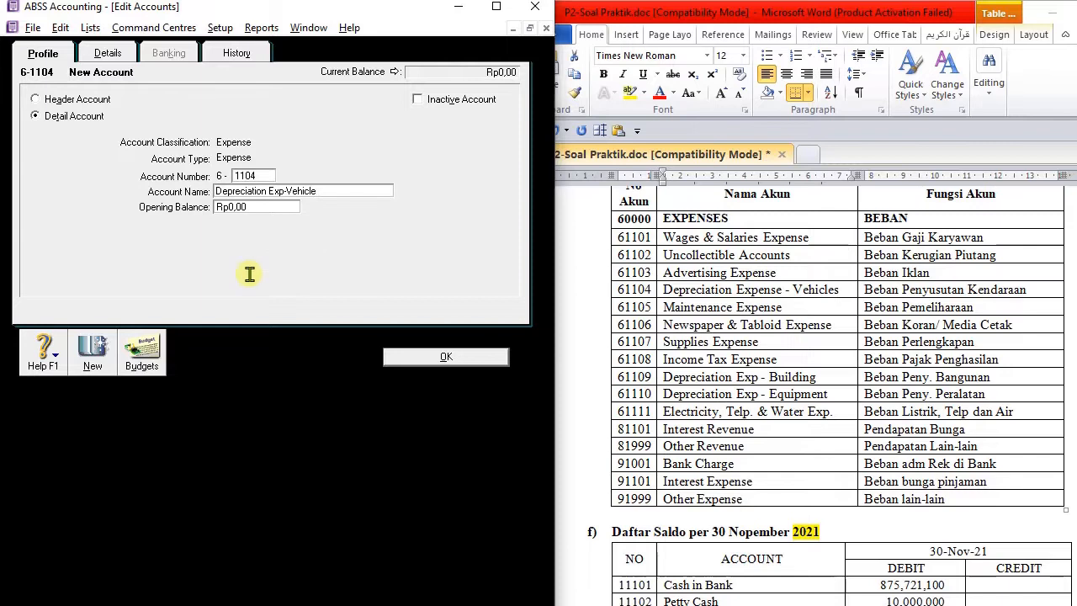
Step: Create the expense detail account 6-1106 named Newspaper & Tabloid Expense, copying the name from the Word table
left_click(85, 356)
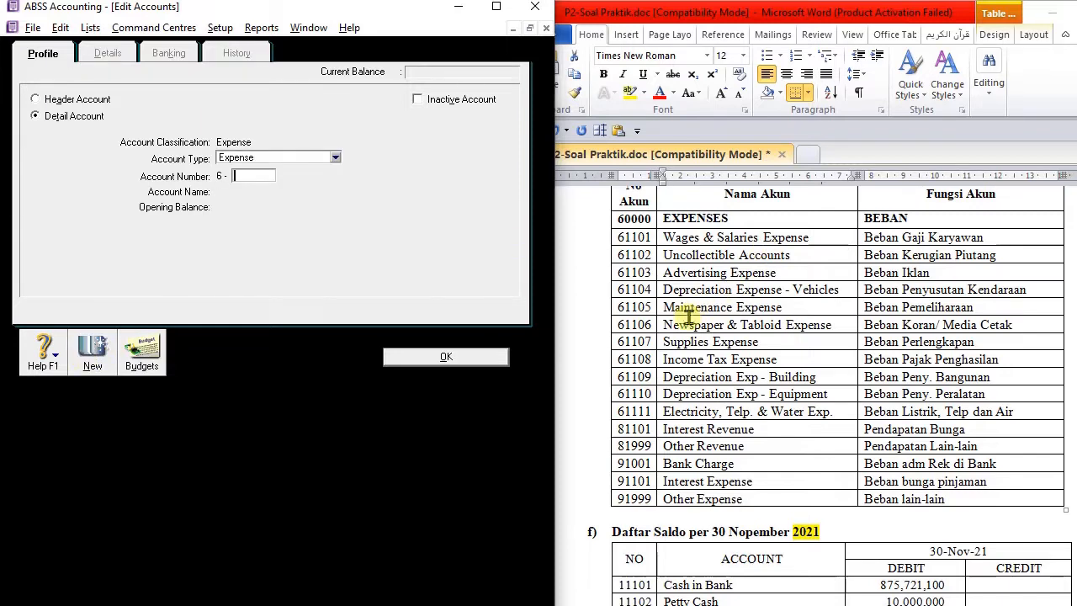
type("1105")
key("BackSpace")
type("6")
key("Tab")
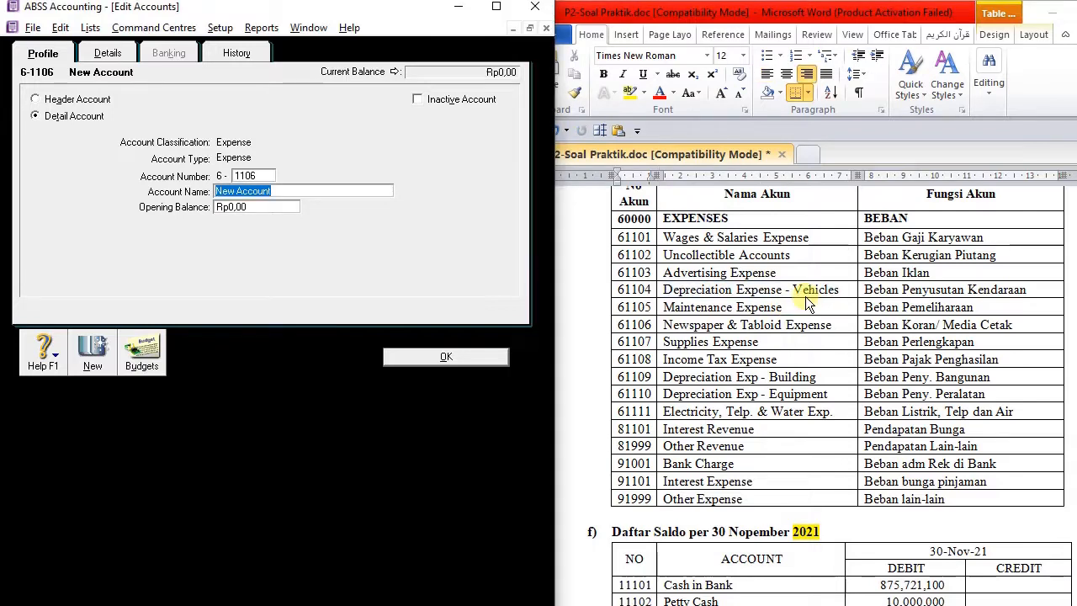
left_click(633, 323)
left_click_drag(840, 325, 695, 330)
Step: Create the expense detail account 6-1107 named Supplies Expense, copying the name from the Word table
left_click(96, 339)
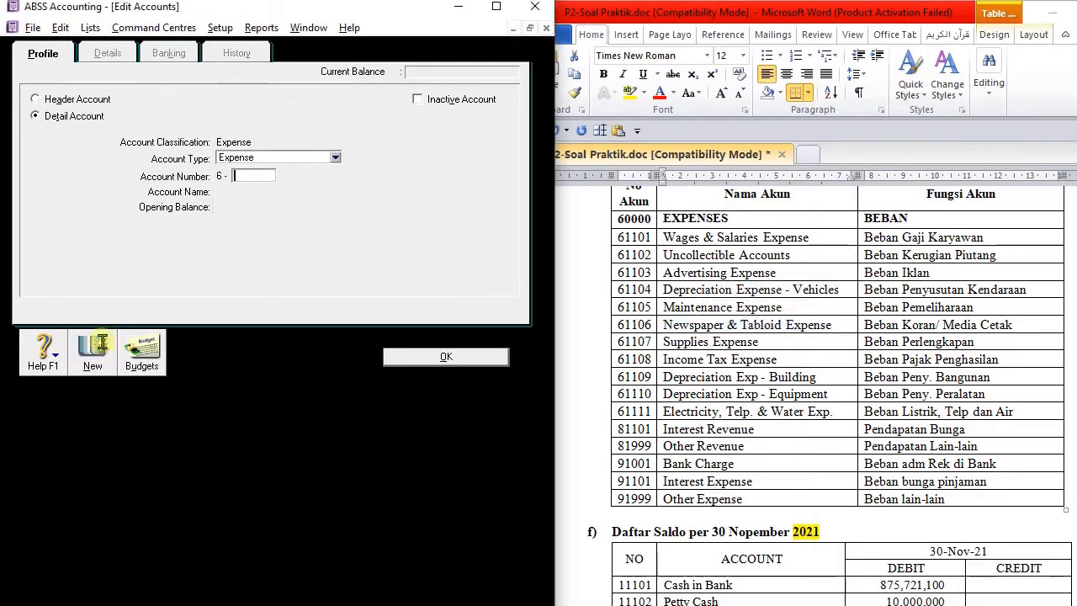
double_click(651, 339)
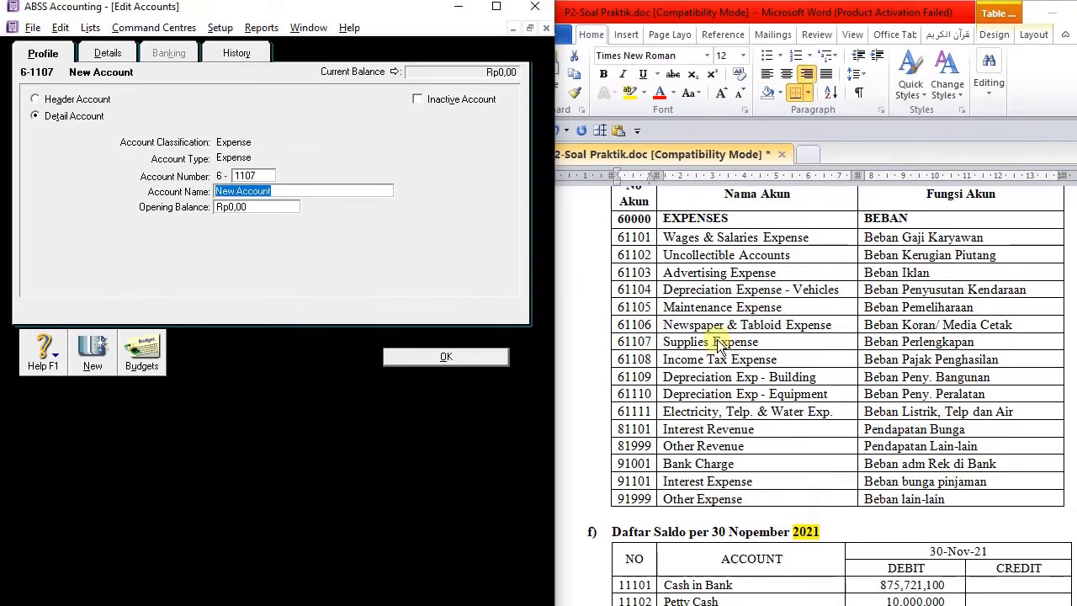
left_click(720, 345)
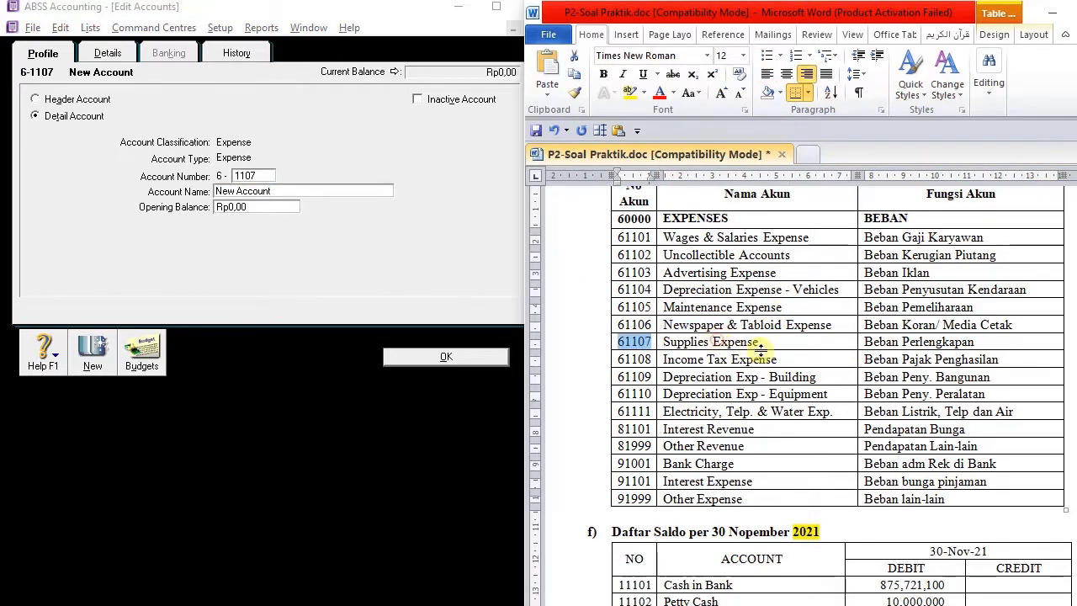
left_click(762, 345)
left_click_drag(762, 345, 663, 342)
key("ctrl+c")
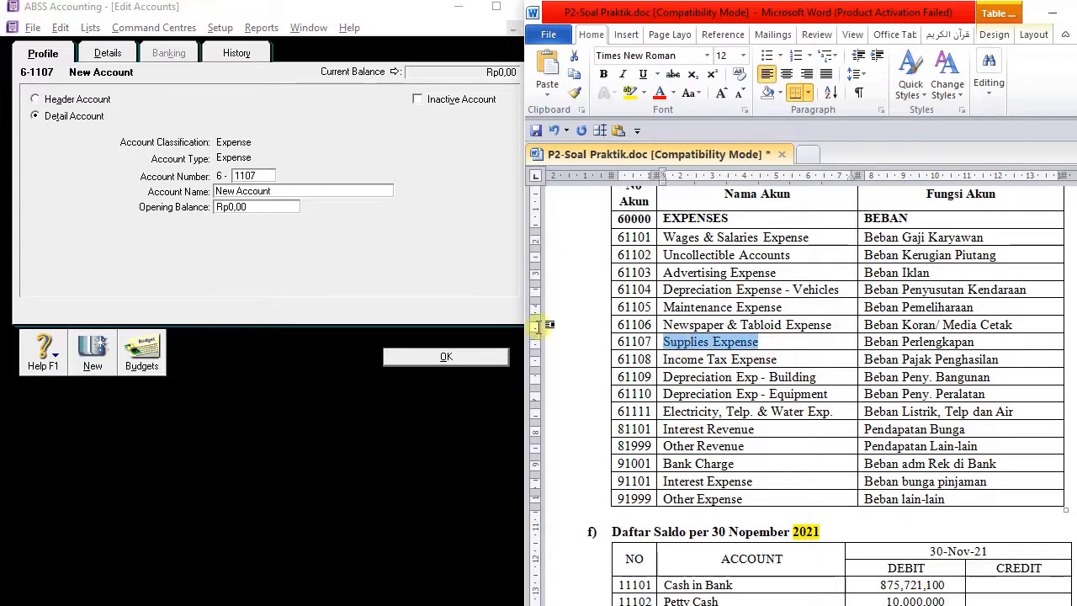
left_click(307, 196)
key("ctrl+v")
Step: Create the expense detail account 6-1108 named Income Tax Expense, copying the name from the Word table
left_click(92, 354)
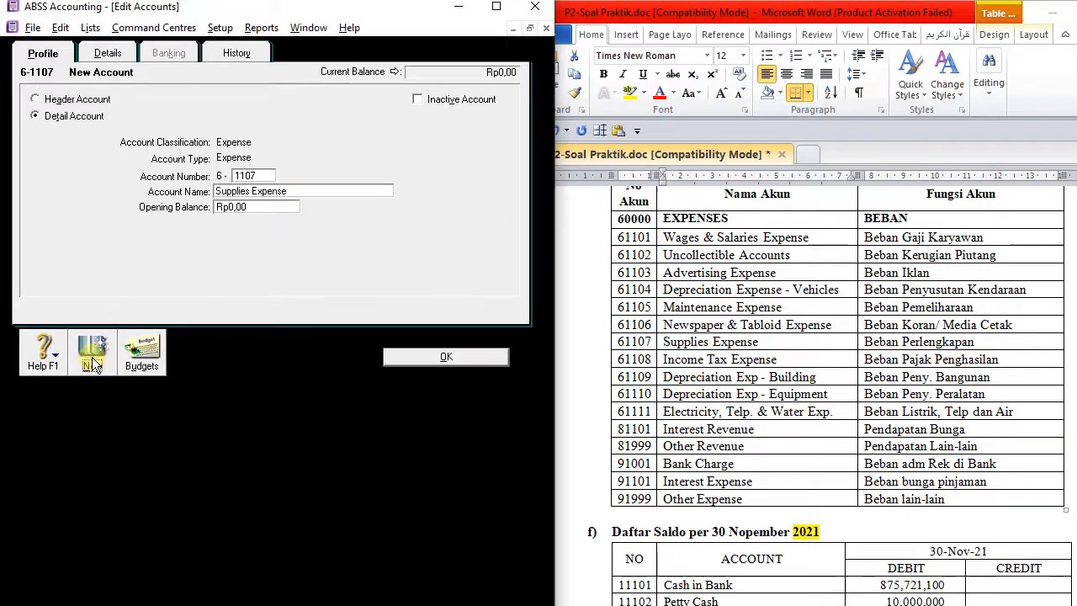
left_click(711, 362)
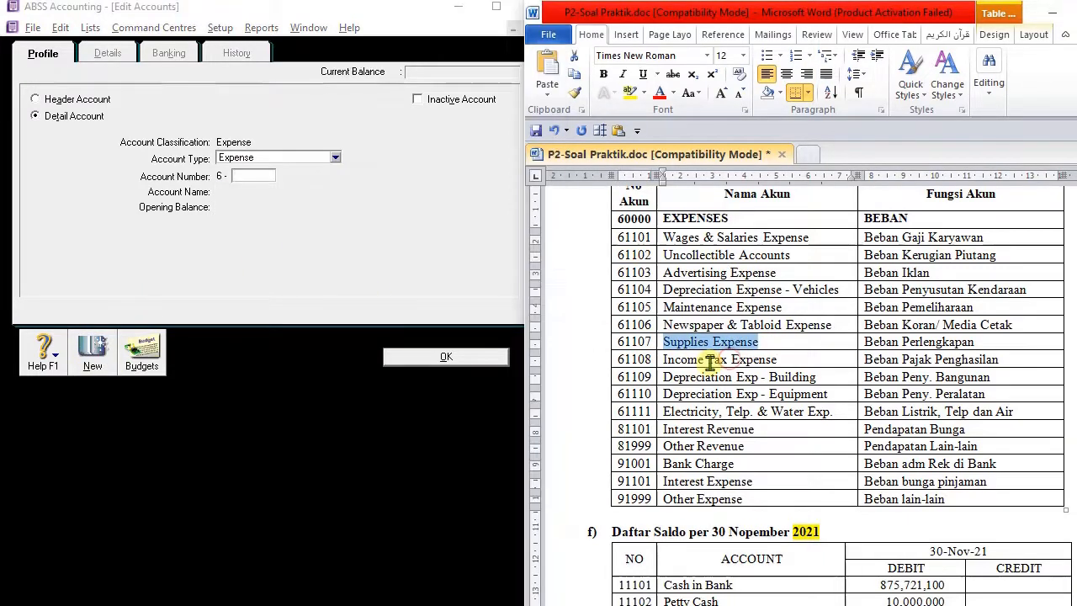
left_click(273, 175)
left_click_drag(776, 360, 665, 362)
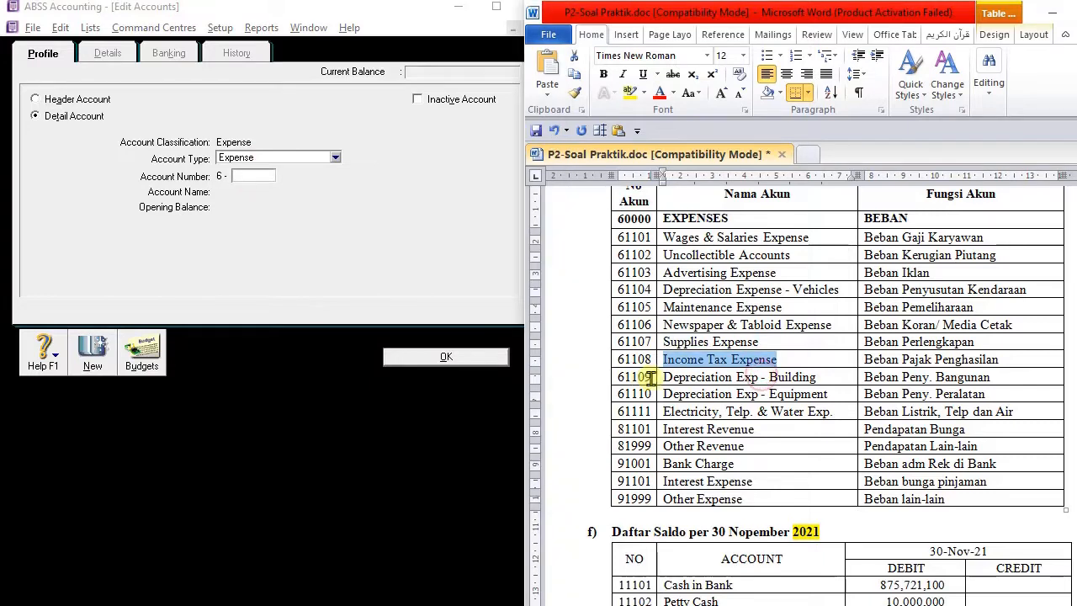
Step: Create the expense detail account 6-1109 named Depreciation Exp - Building, copying the name from the Word table
left_click(252, 177)
type("1109")
key("Tab")
left_click_drag(769, 377, 808, 376)
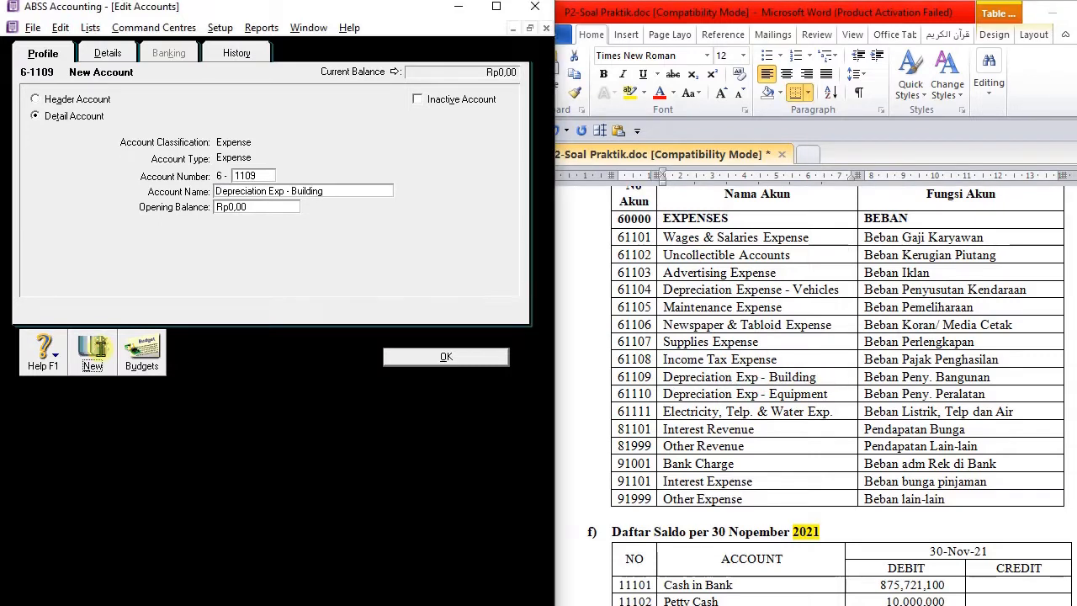
Step: Create the expense detail account 6-1110 named Depreciation Exp - Equipment, copying the name from the Word table
left_click(92, 347)
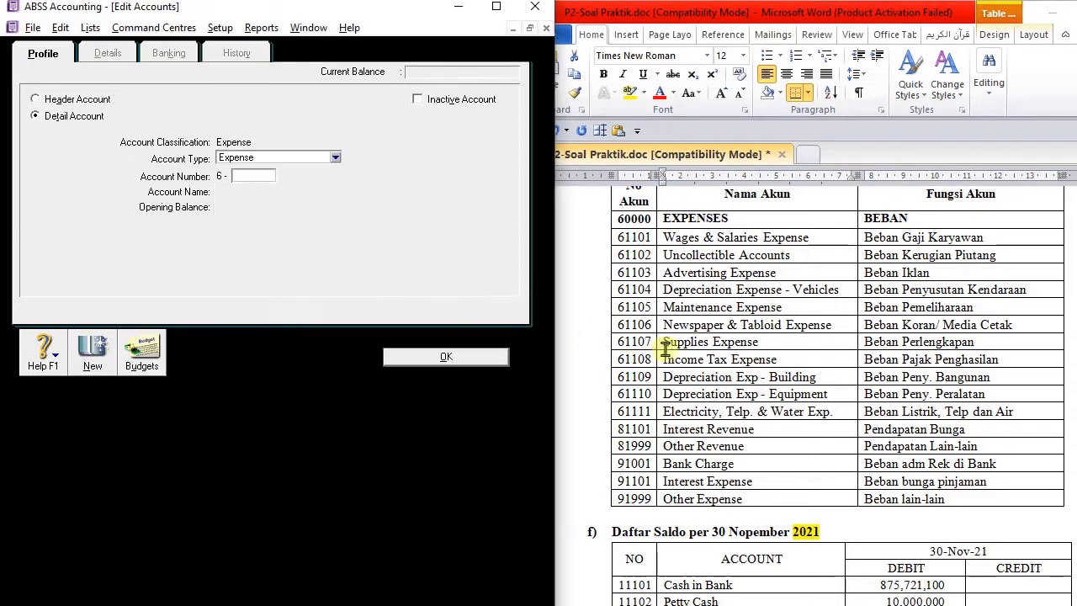
key("alt+Tab")
left_click_drag(848, 394, 671, 396)
left_click(252, 182)
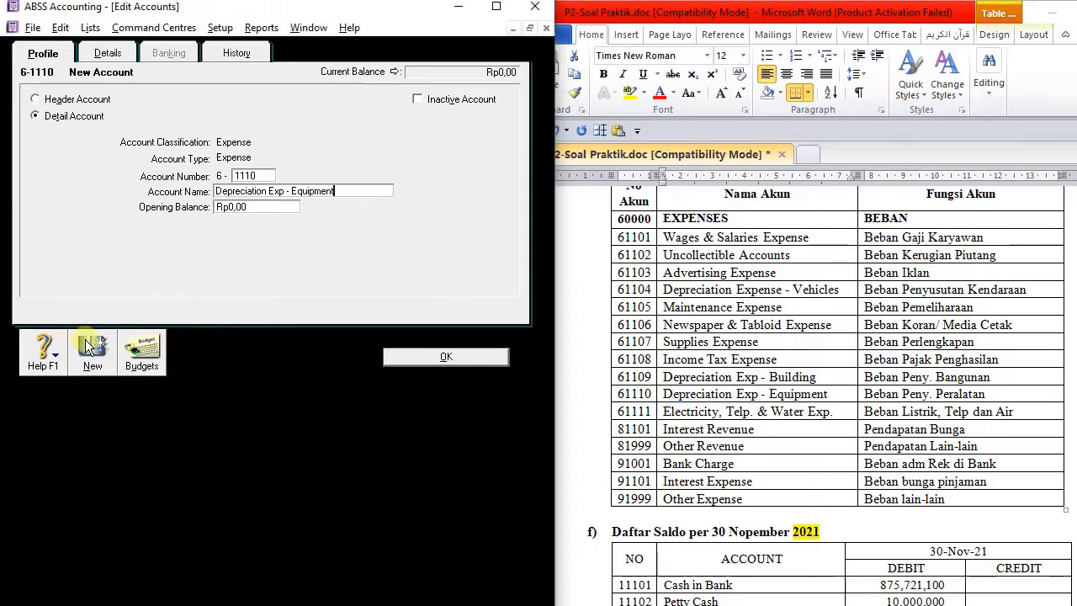
Step: Create the expense detail account 6-1111 named Electricity, telp Water Exp and return to the accounts list
left_click(91, 349)
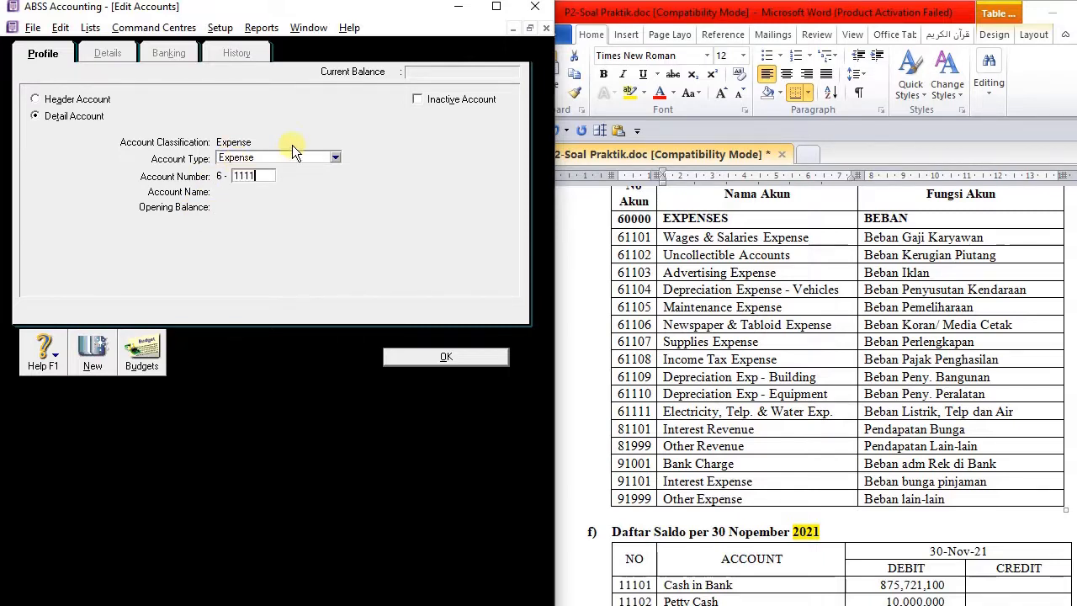
key("Tab")
left_click(828, 411)
left_click_drag(829, 411, 620, 411)
left_click(225, 173)
type("Electricit")
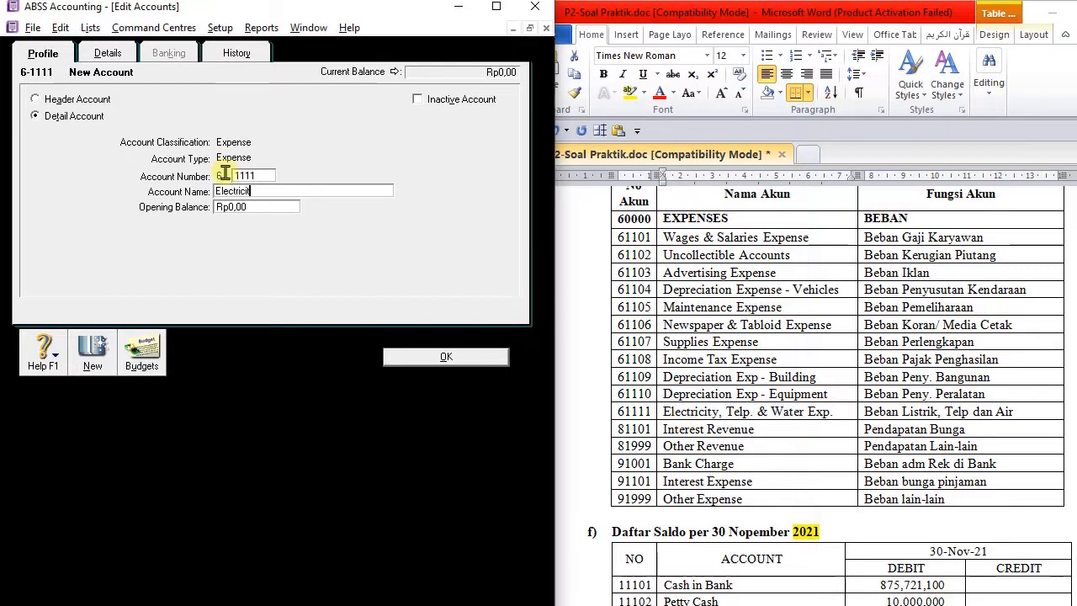
type("y, telp Water Exp")
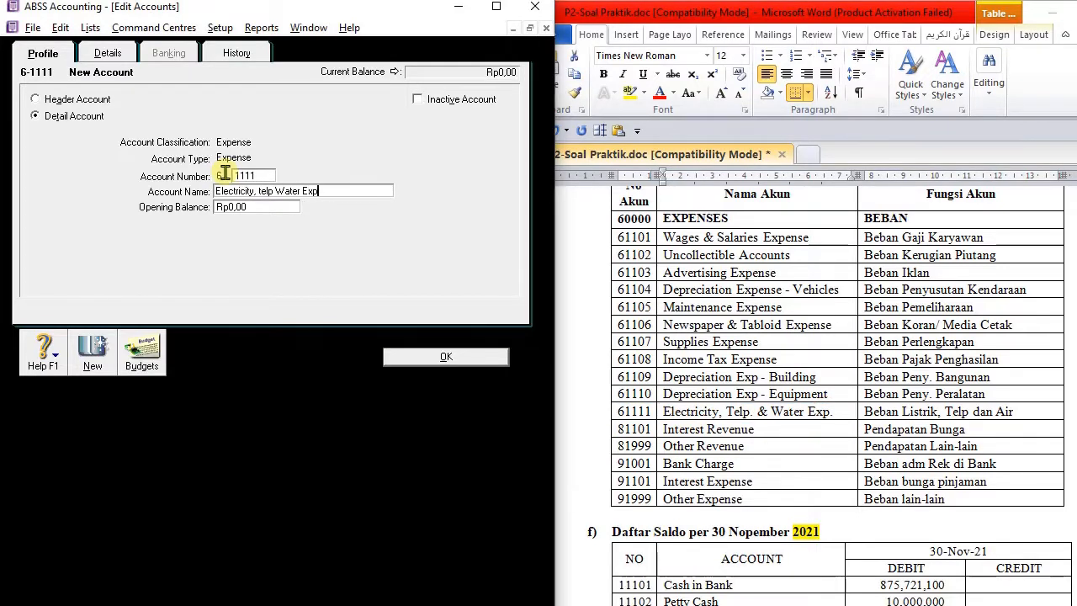
left_click(408, 357)
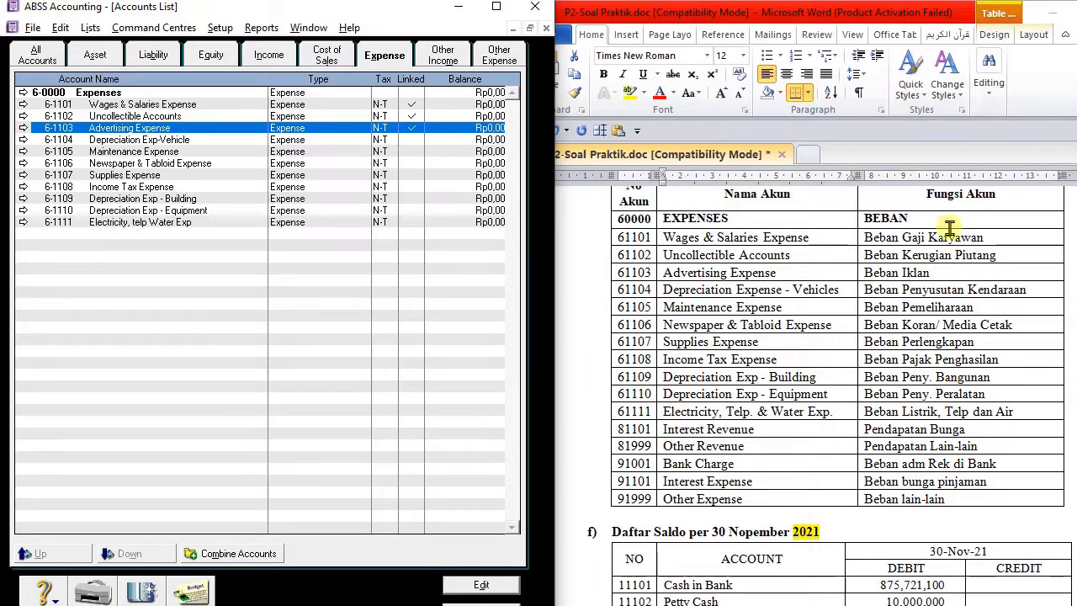
Step: Highlight the completed expense rows through 61111 in yellow in the Word account table
left_click(618, 430)
mouse_move(618, 430)
left_mouse_down()
mouse_move(748, 455)
mouse_move(720, 202)
left_mouse_up()
scroll(655, 308, "down", 4)
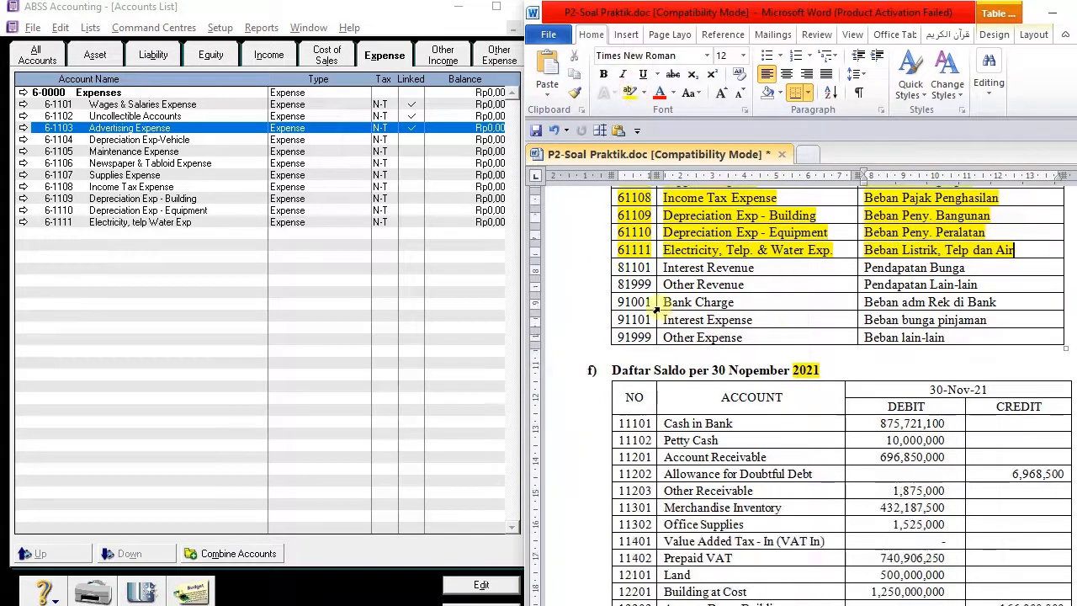
Step: Create the Other Income detail account 8-1101 named Interest Revenue in ABSS Accounting
left_click(374, 49)
left_click(443, 54)
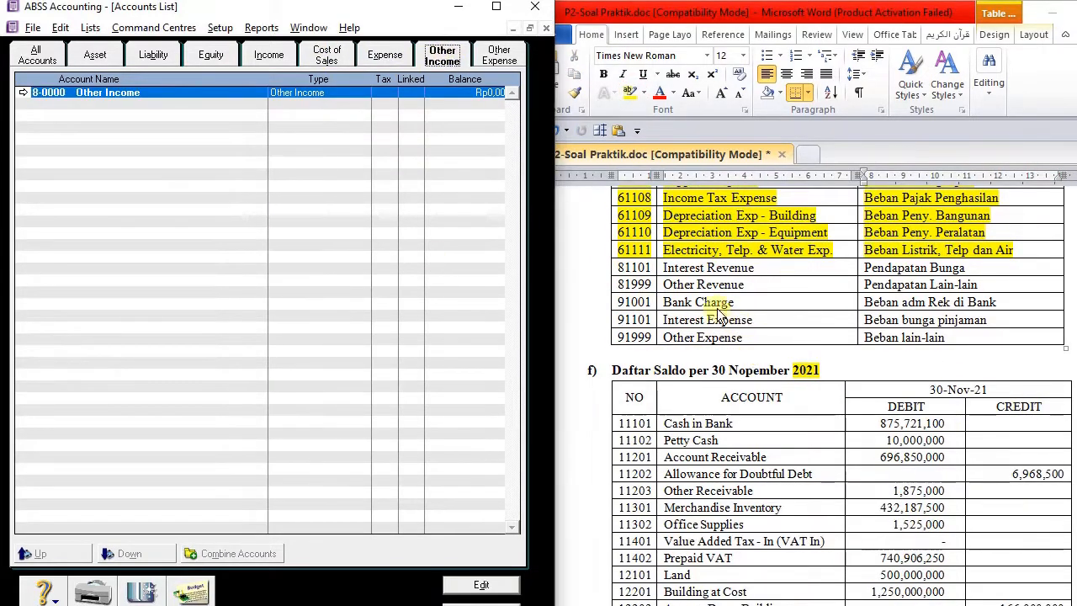
left_click(500, 56)
left_click(458, 57)
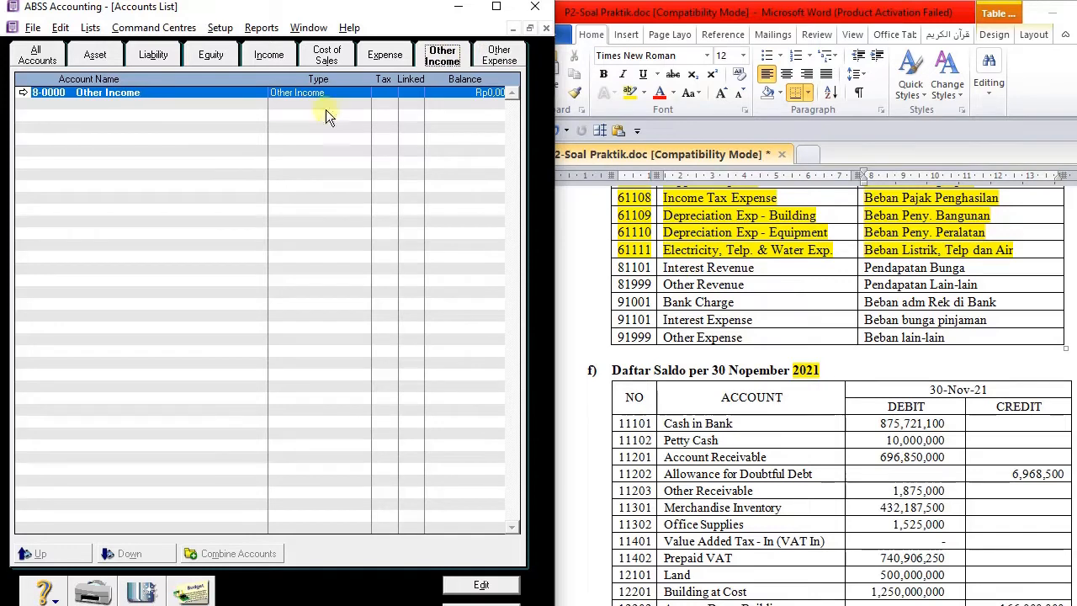
left_click(143, 595)
type("1101")
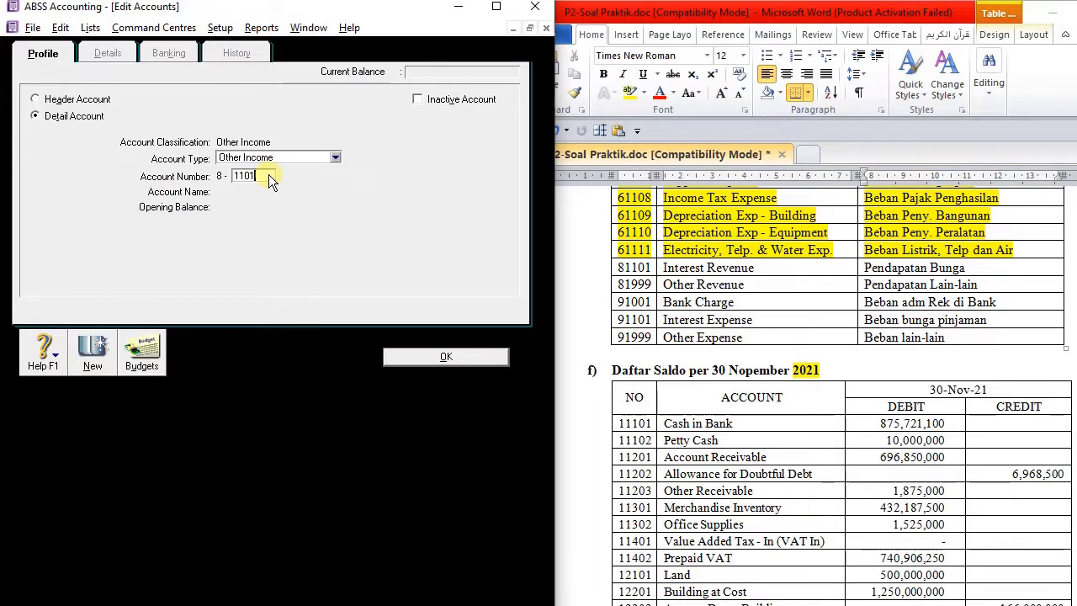
key("Tab")
left_click(758, 269)
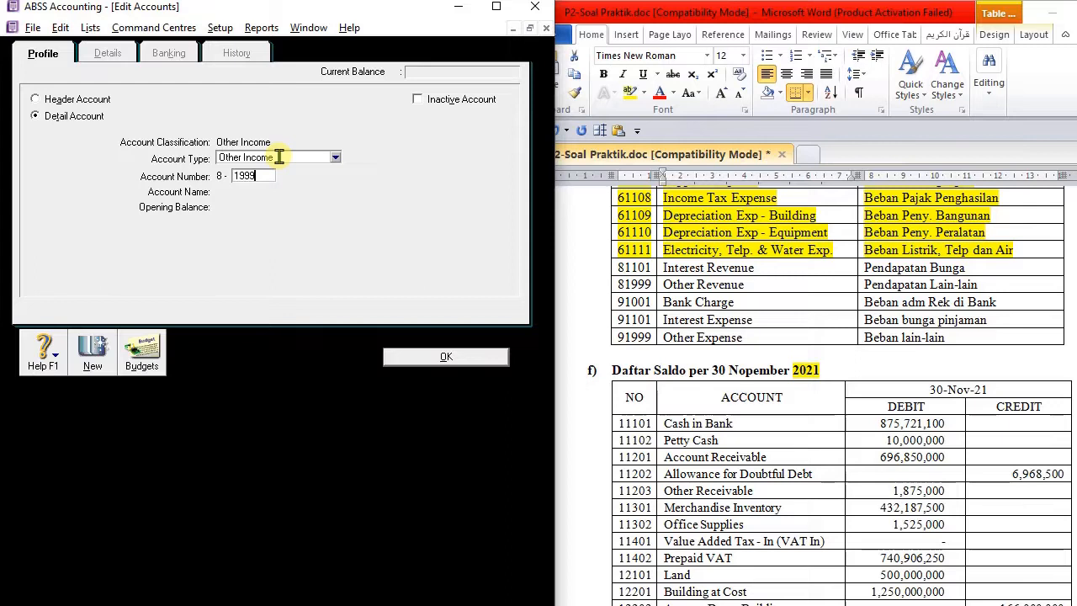
Step: Create the Other Income detail account 8-1999 named Other Revenue and return to the accounts list
key("Tab")
type("Other Revenue")
left_click(439, 356)
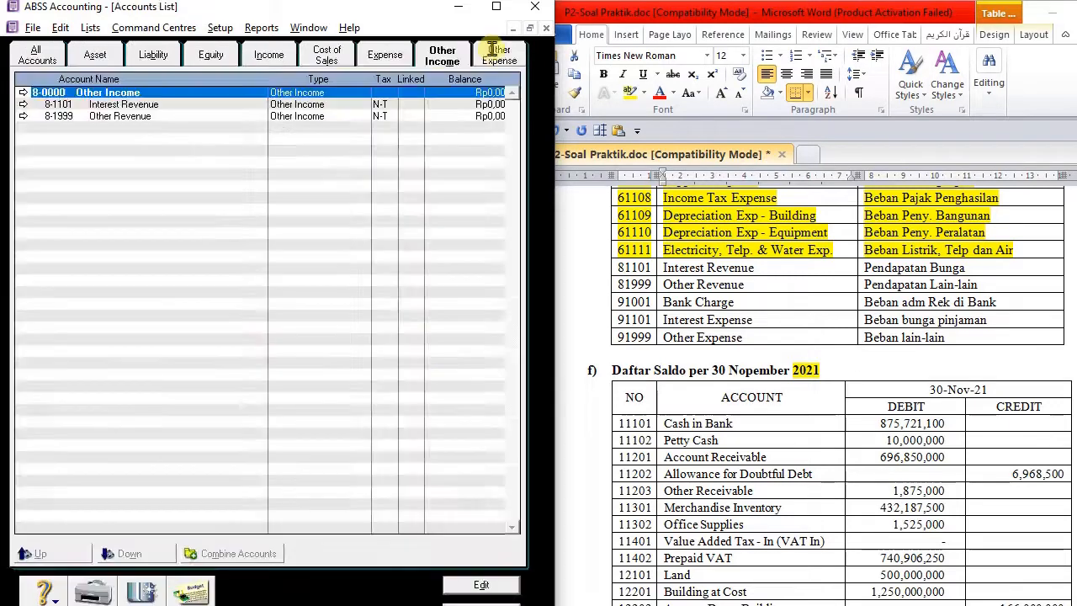
Step: Create the Other Expense detail account 9-1001 named Bank Sevice Charge
left_click(496, 52)
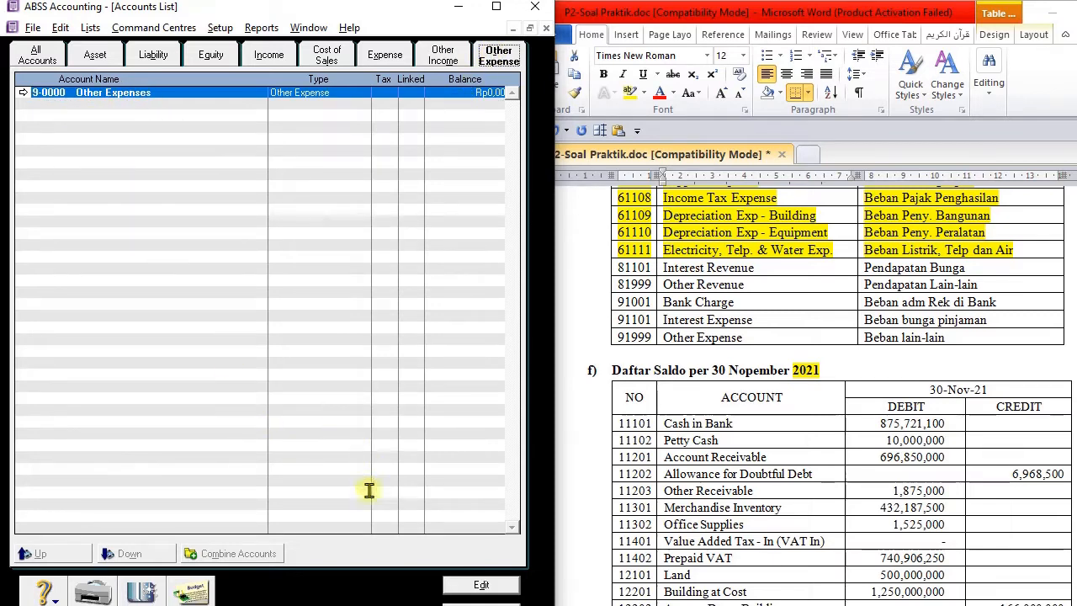
left_click(142, 591)
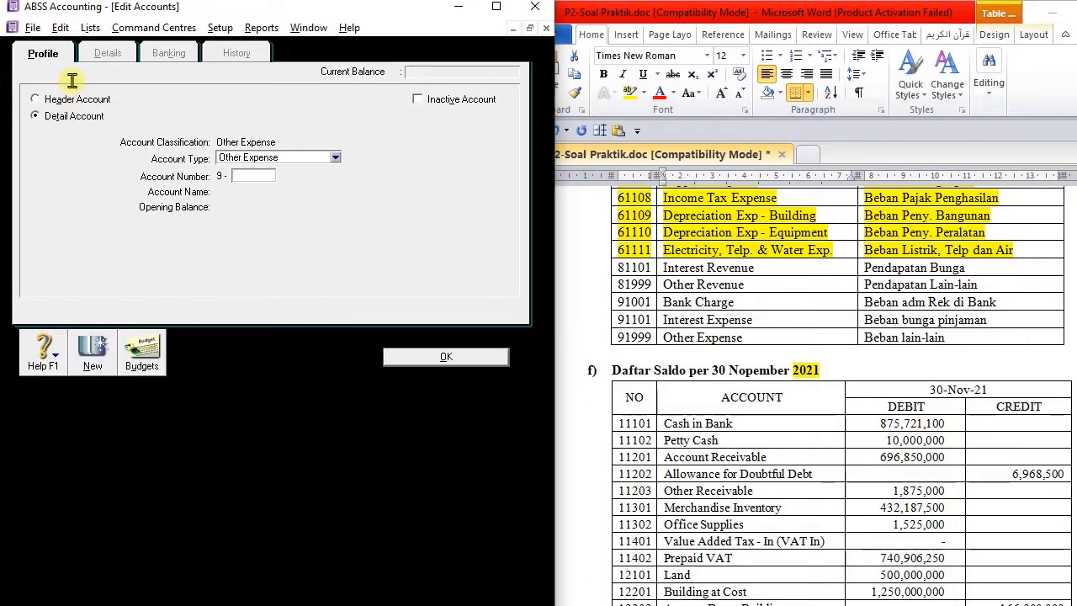
type("1001")
key("Tab")
type("Bank Sevice Charge")
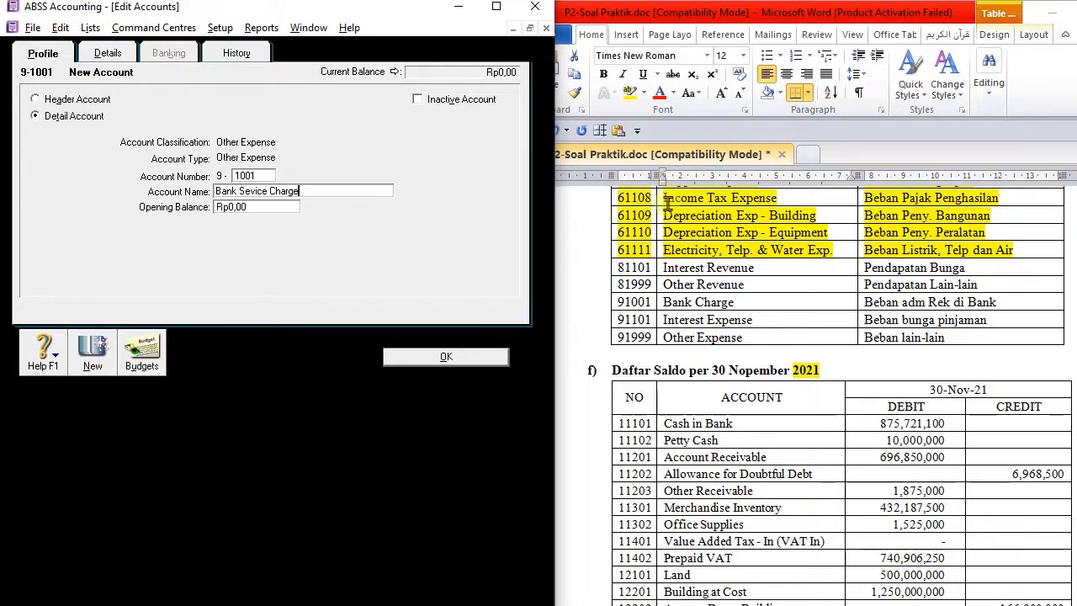
Step: Create the Other Expense detail accounts 9-1101 named Interest Expense and 9-1999 named Other Expense
left_click(93, 354)
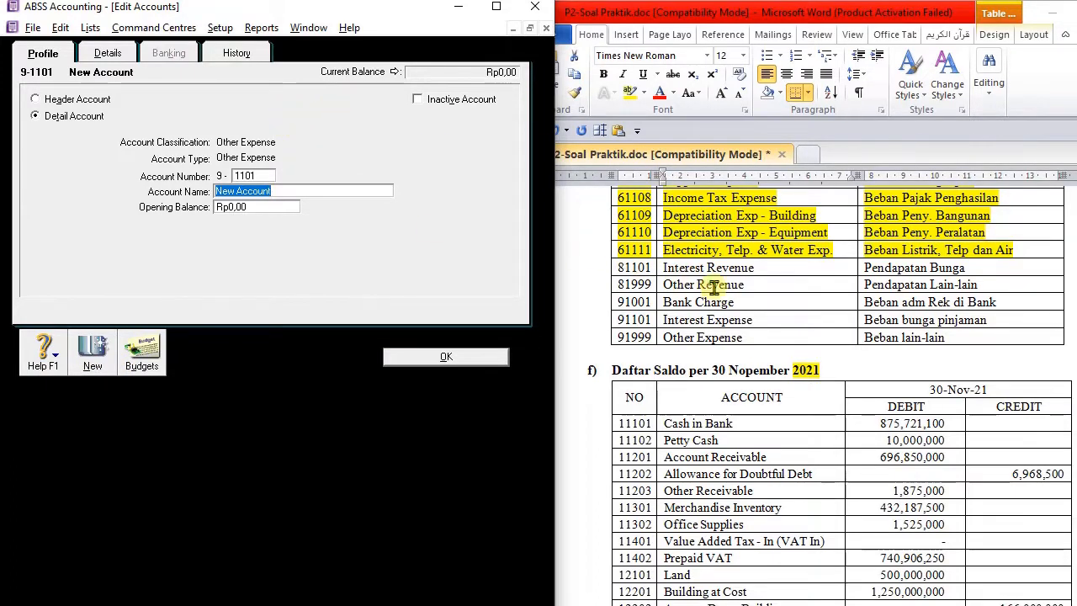
type("Interest Expense")
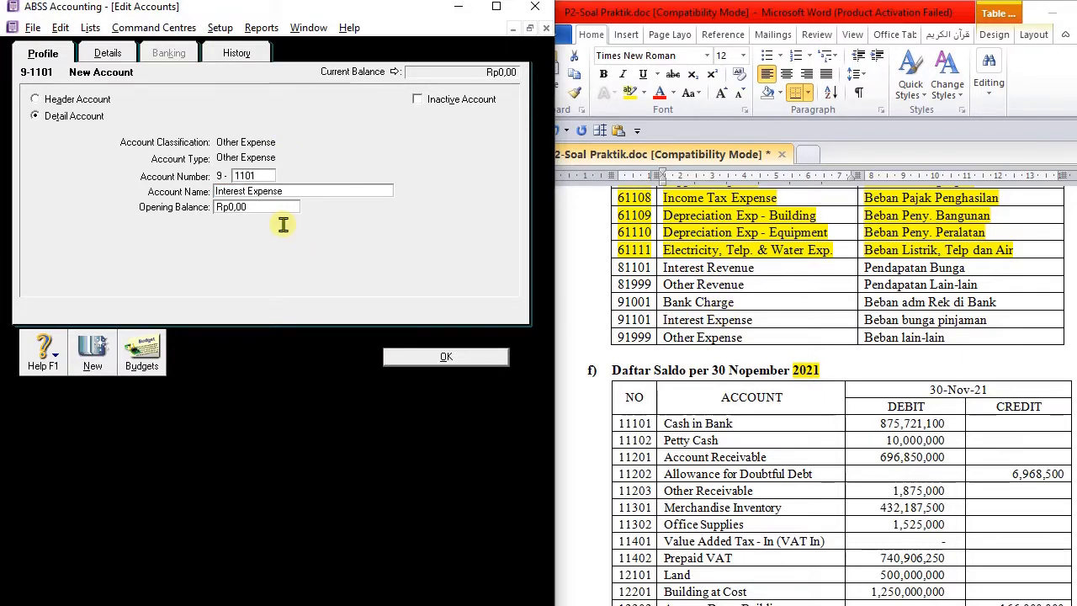
left_click(93, 353)
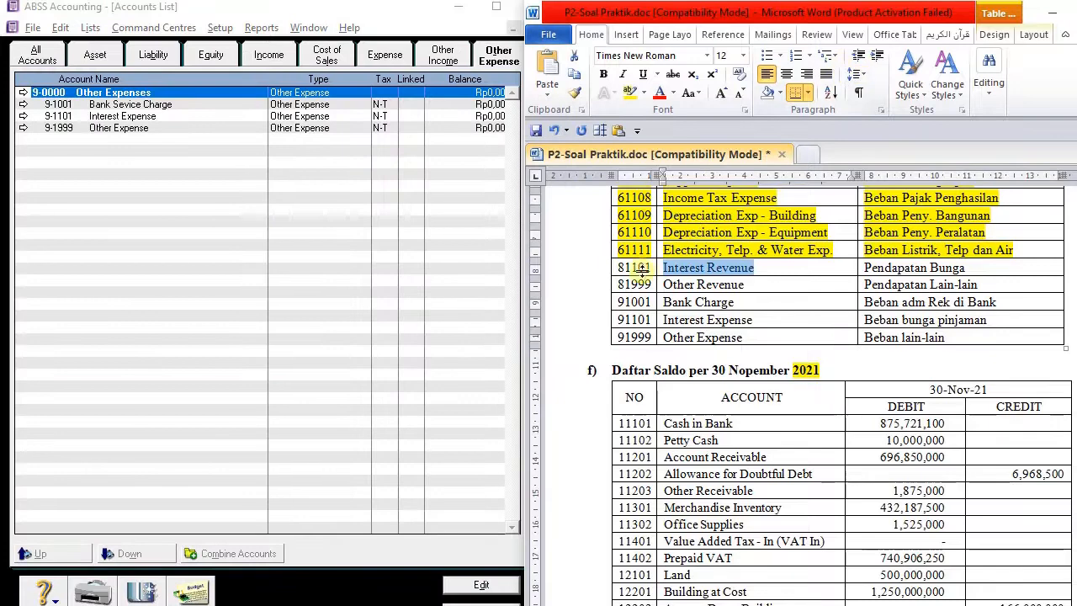
Step: Highlight rows 81101 Interest Revenue through 91999 Other Expense in yellow in the Word account table
left_click(693, 279)
left_click_drag(631, 276, 743, 332)
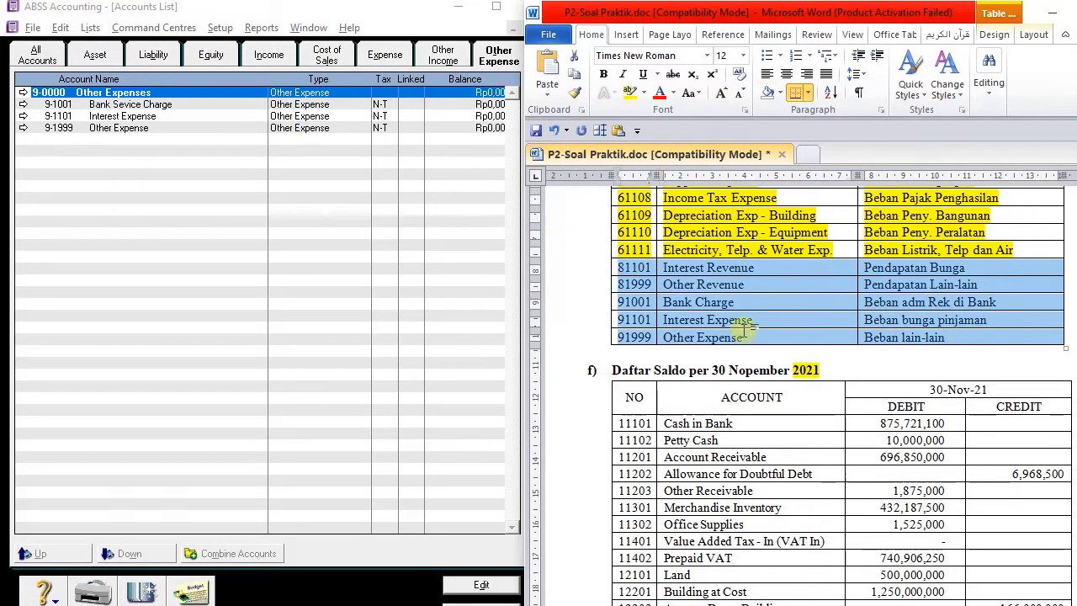
left_click(629, 93)
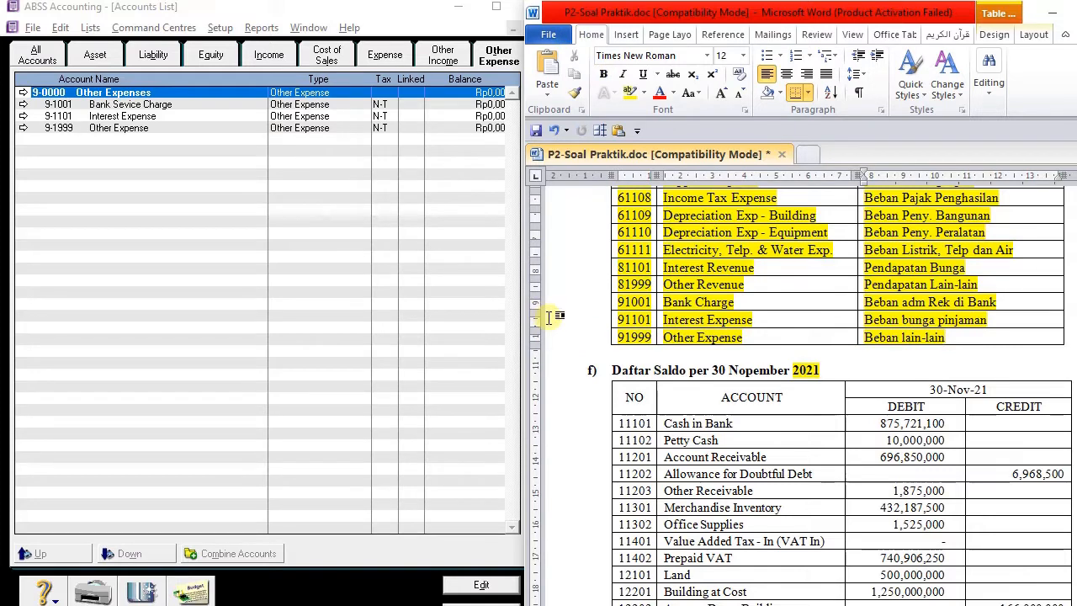
Step: Review the complete list of all accounts in ABSS Accounting against the Word table, and return to the Command Centre
left_click(35, 57)
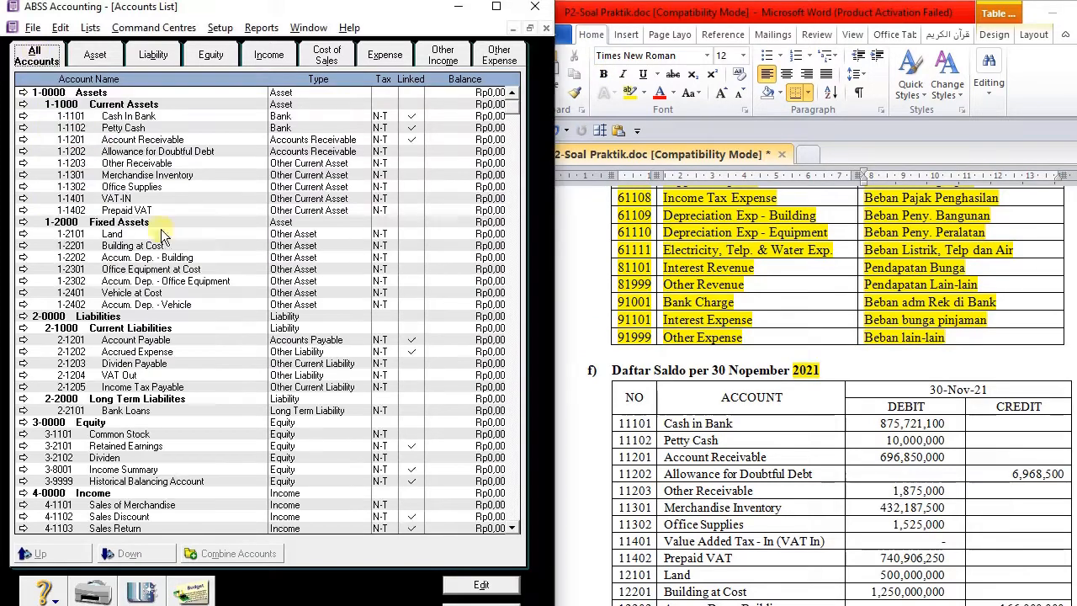
scroll(161, 235, "down", 8)
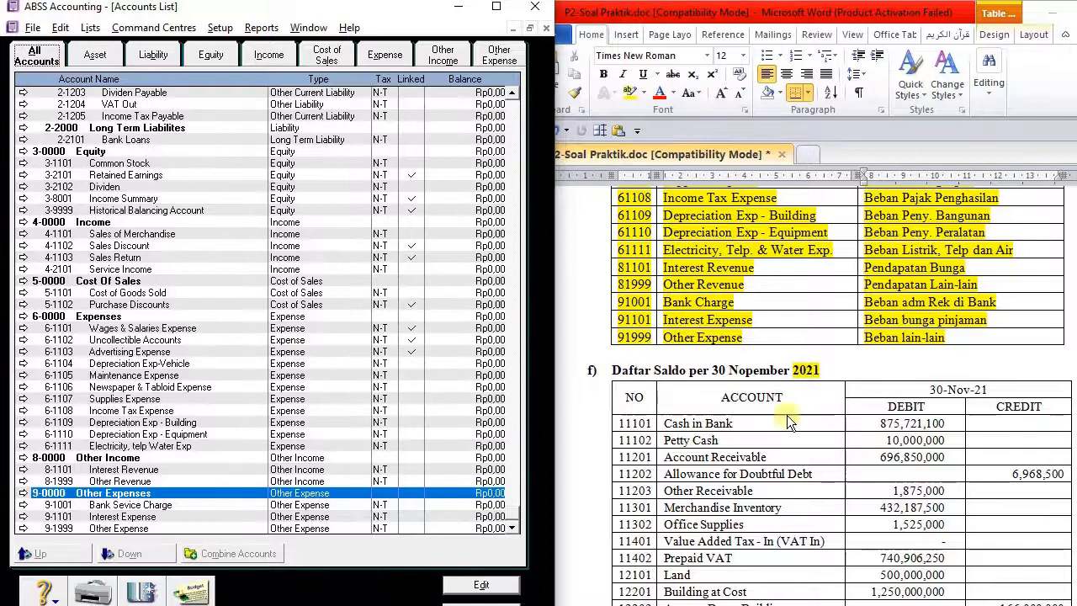
scroll(787, 415, "up", 15)
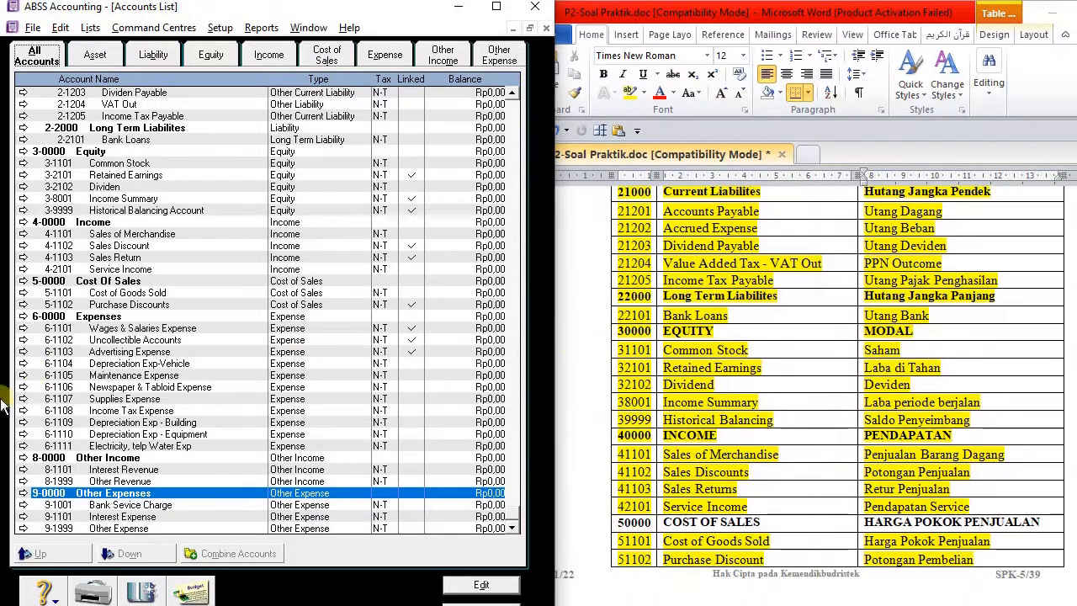
scroll(208, 357, "up", 8)
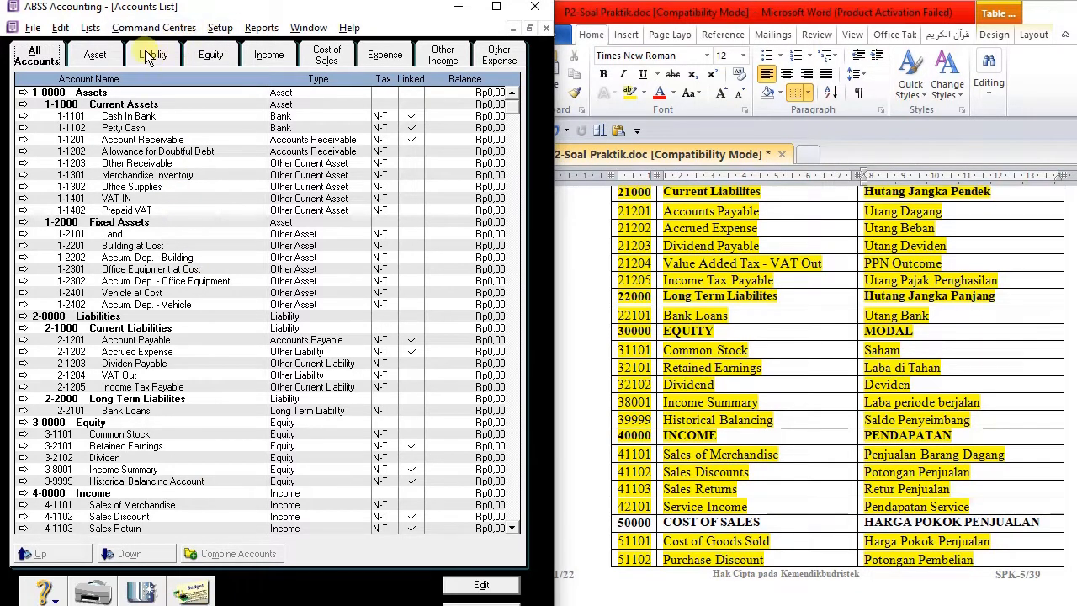
scroll(175, 249, "down", 8)
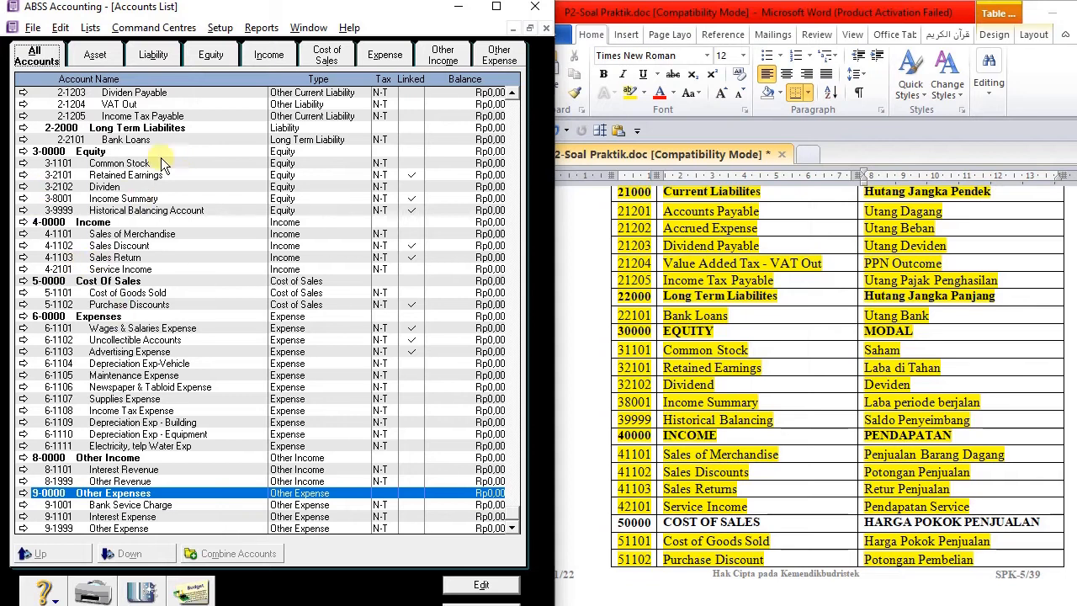
left_click(217, 32)
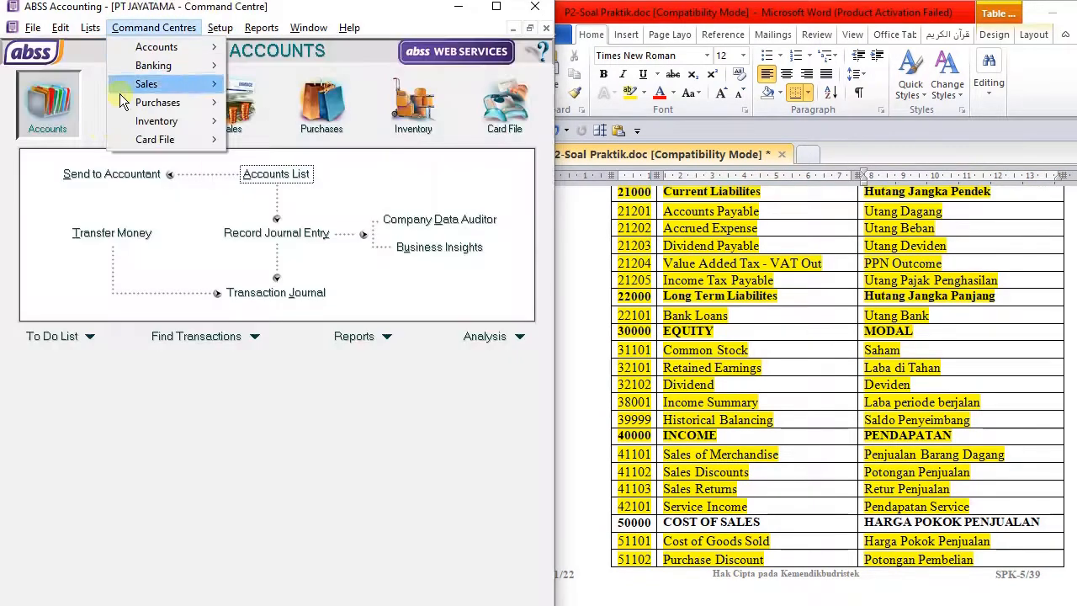
Step: In the Purchases linked accounts, disable receiving items without a supplier bill, freight on purchases, early payment discounts and late payment charges
left_click(225, 34)
left_click(220, 28)
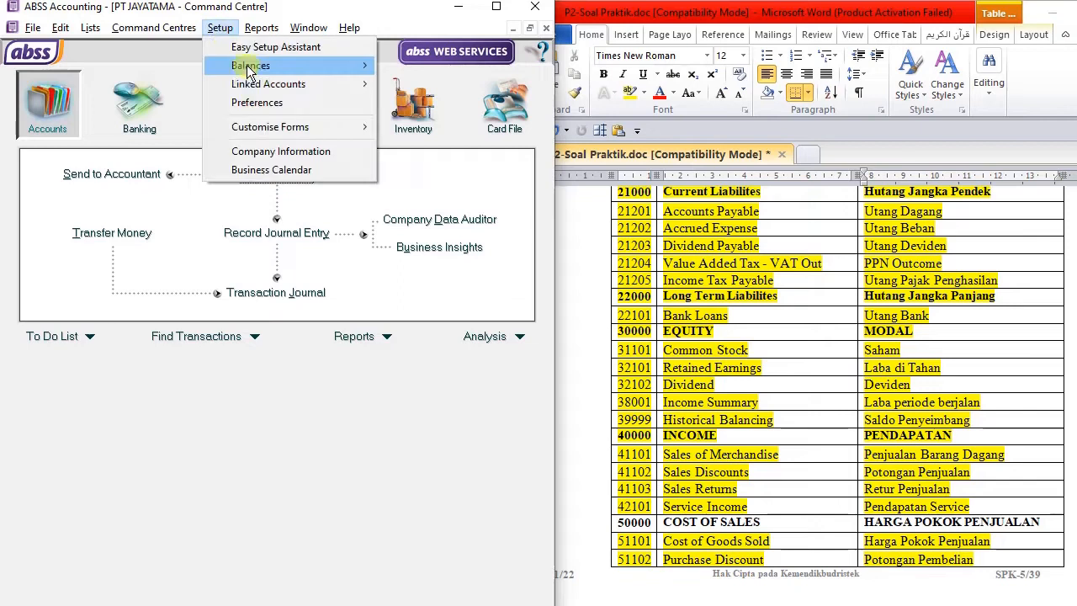
mouse_move(252, 84)
left_click(443, 123)
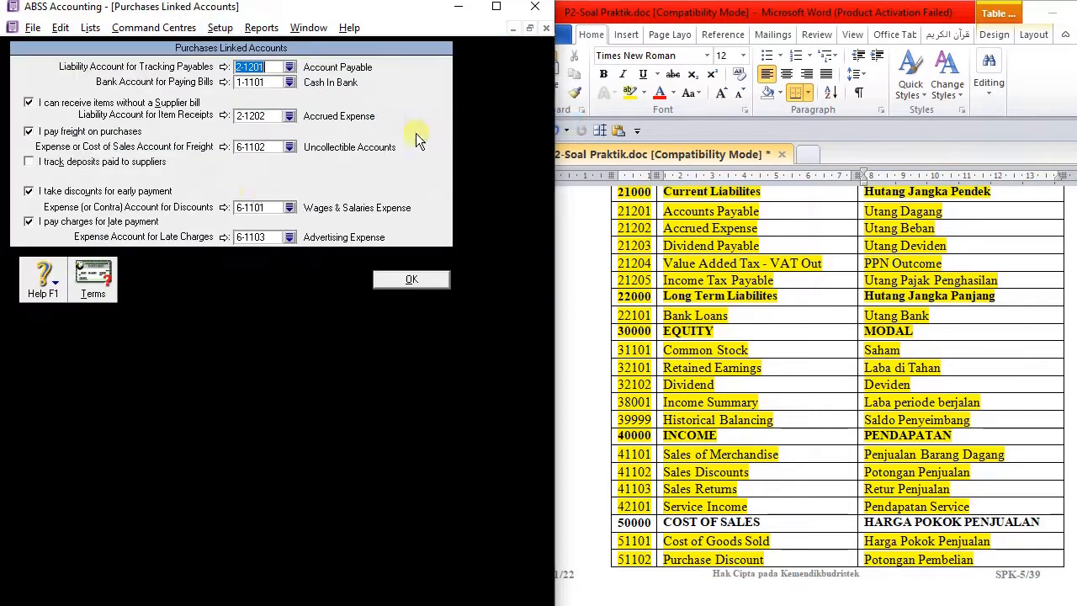
left_click(66, 104)
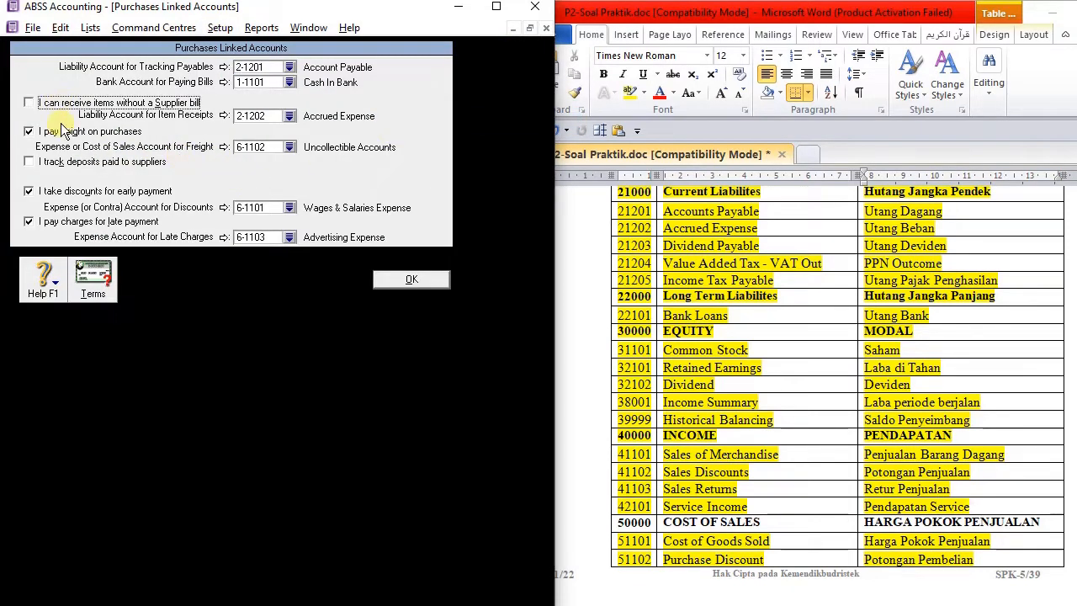
left_click(63, 133)
left_click(66, 192)
left_click(64, 222)
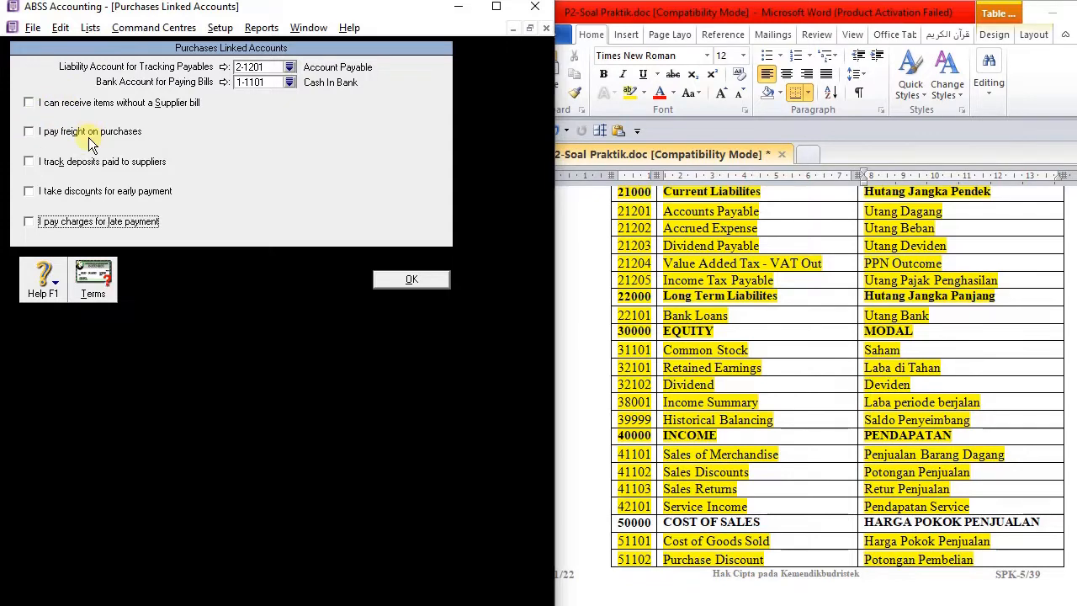
left_click(29, 132)
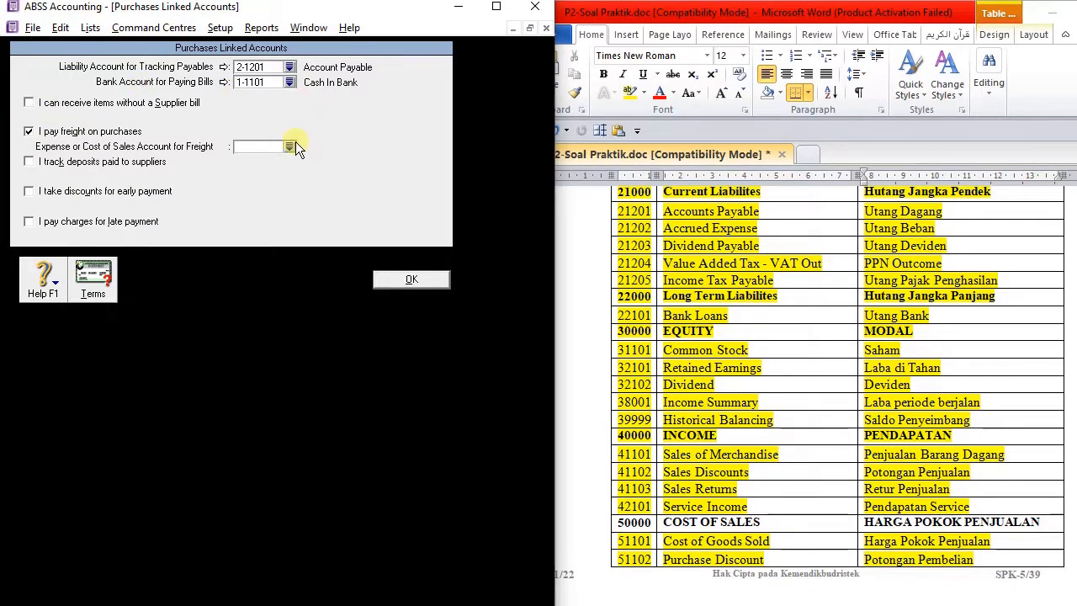
left_click(290, 147)
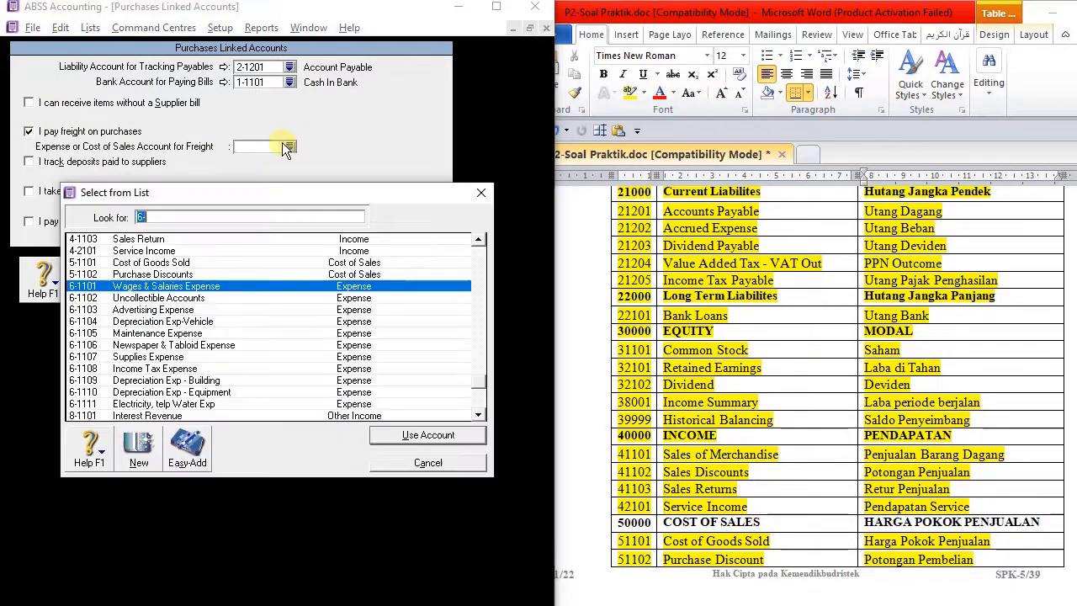
scroll(823, 354, "up", 8)
scroll(807, 354, "down", 12)
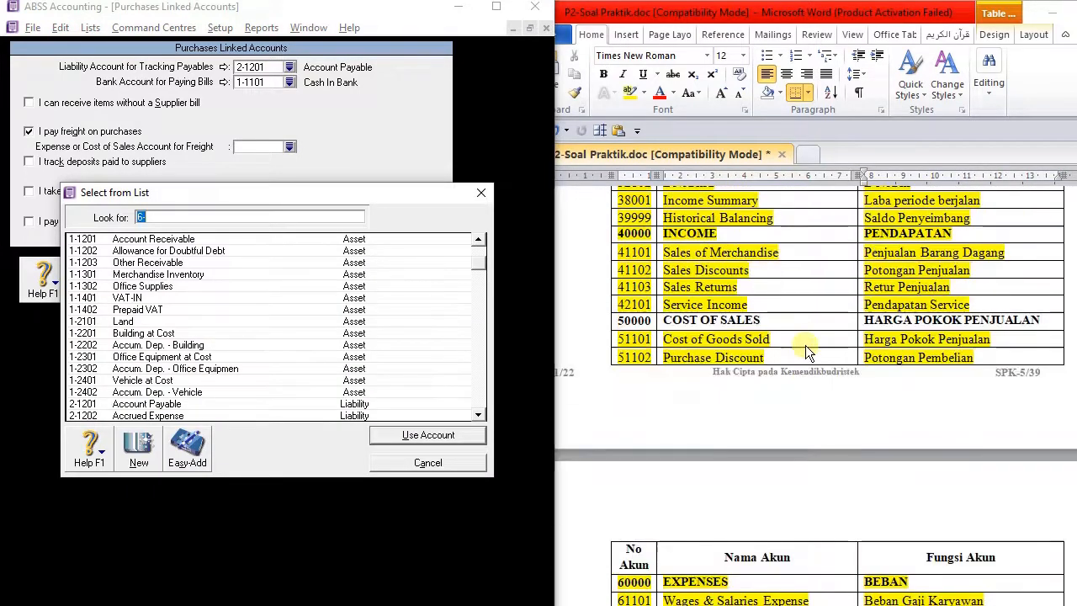
scroll(805, 345, "up", 4)
scroll(803, 318, "down", 10)
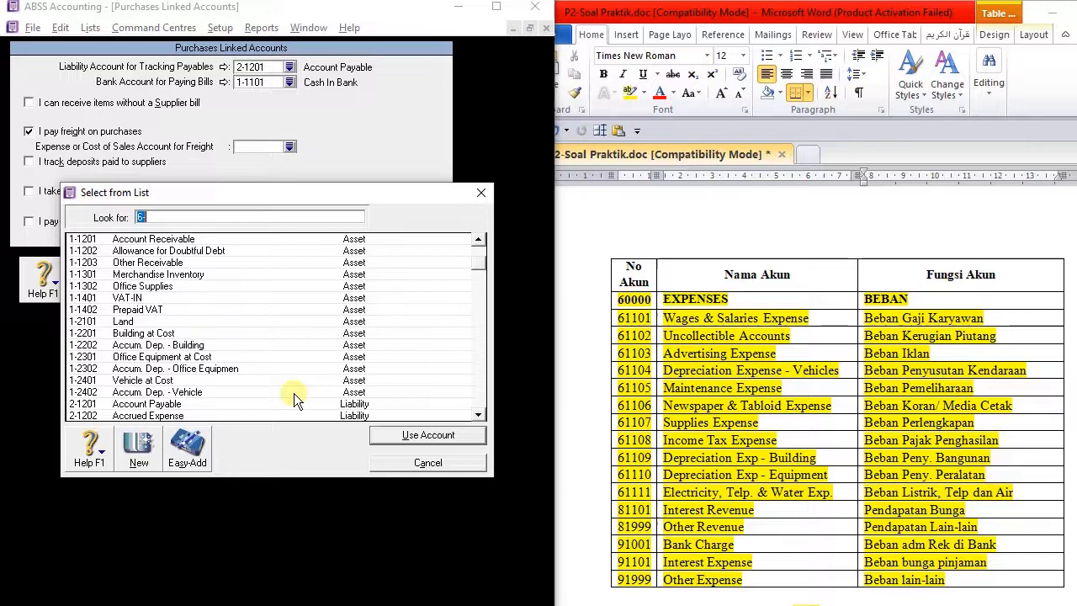
scroll(664, 333, "down", 4)
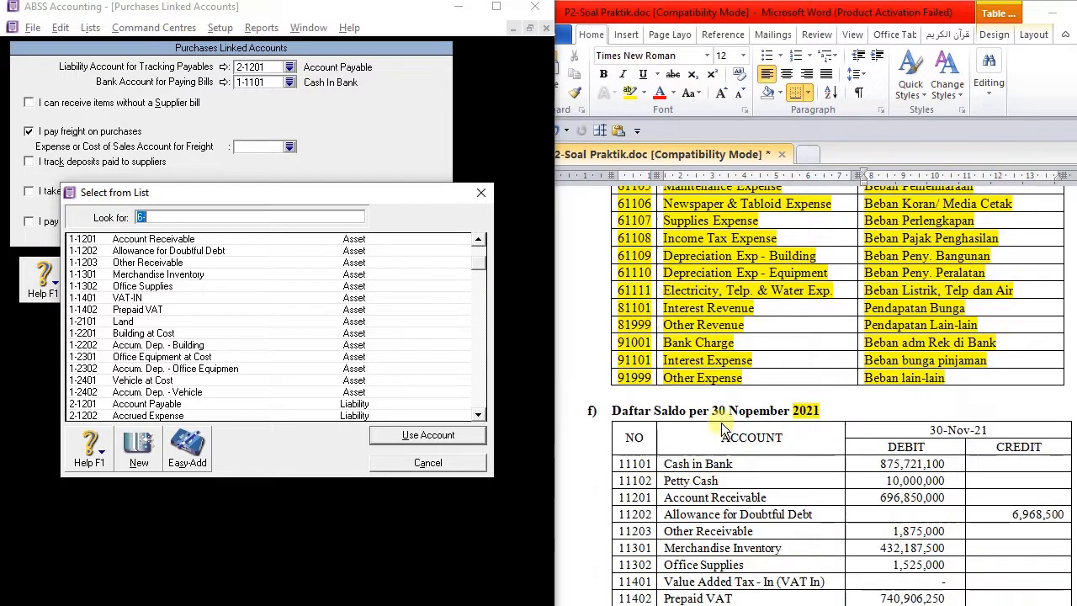
scroll(721, 429, "down", 14)
key("Escape")
left_click(51, 131)
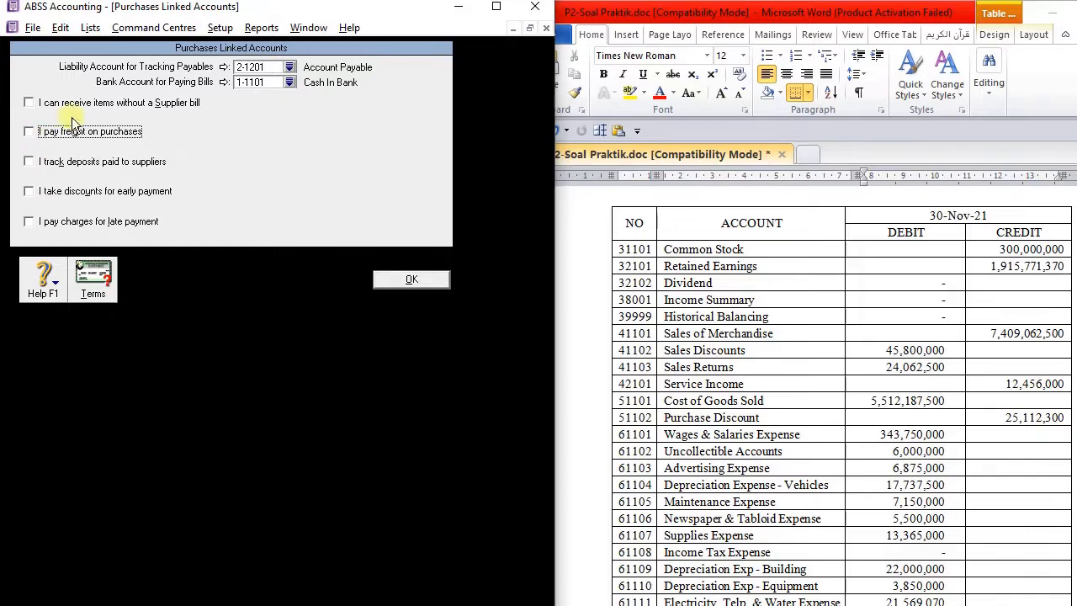
Step: Enable discounts for early payment on purchases and link them to account 5-1102 Purchase Discounts
left_click(30, 192)
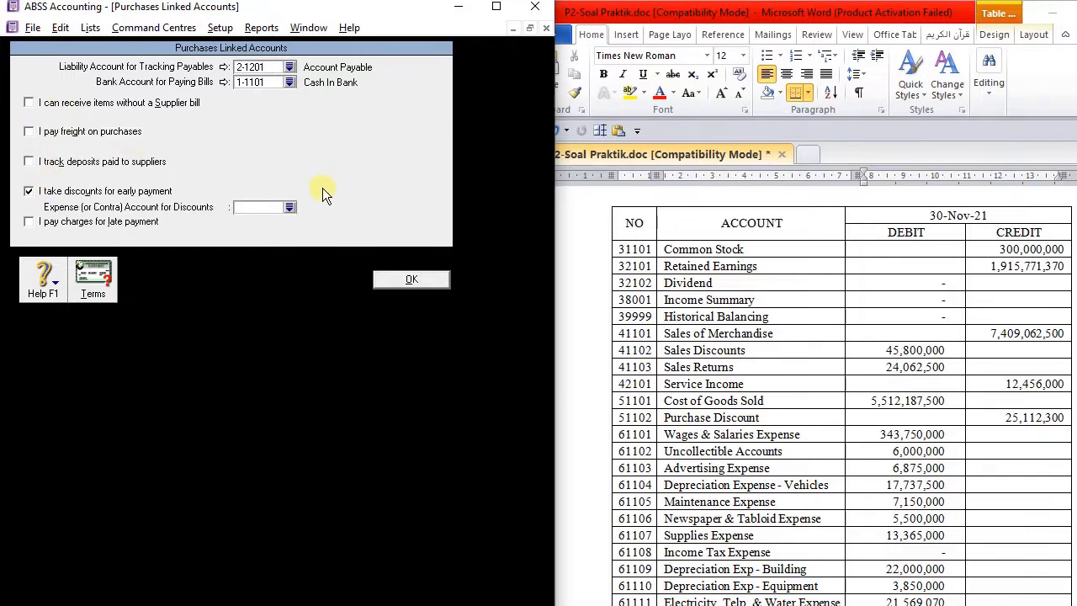
left_click(288, 208)
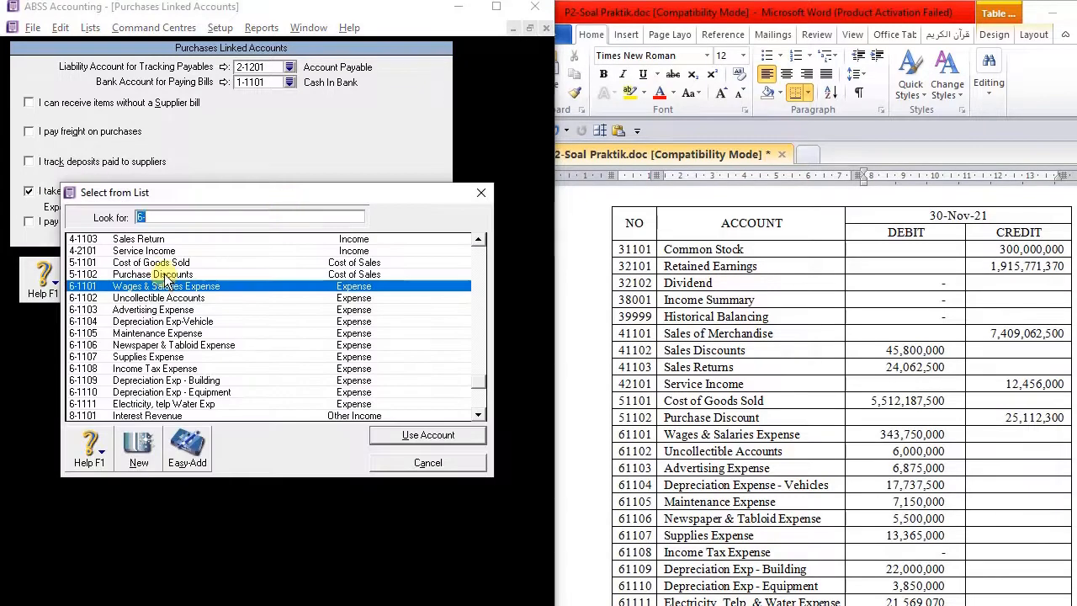
double_click(165, 274)
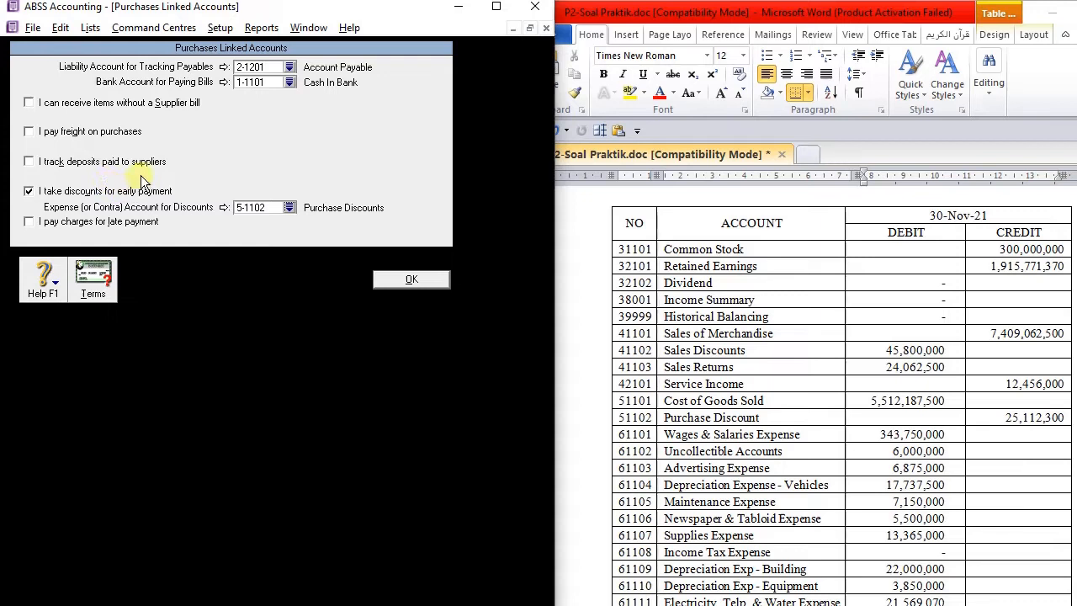
left_click(30, 221)
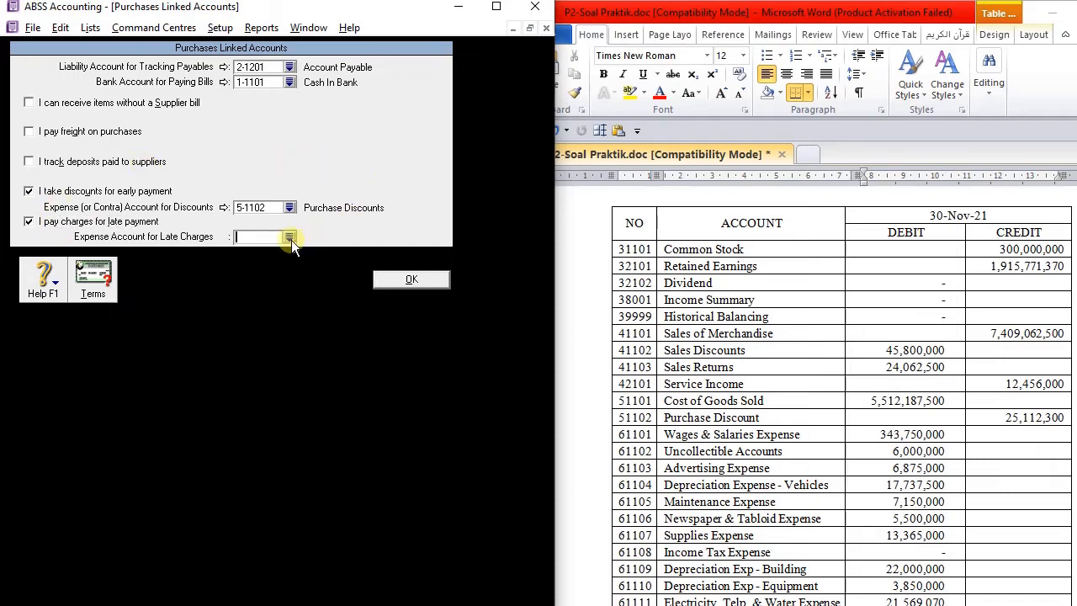
left_click(289, 238)
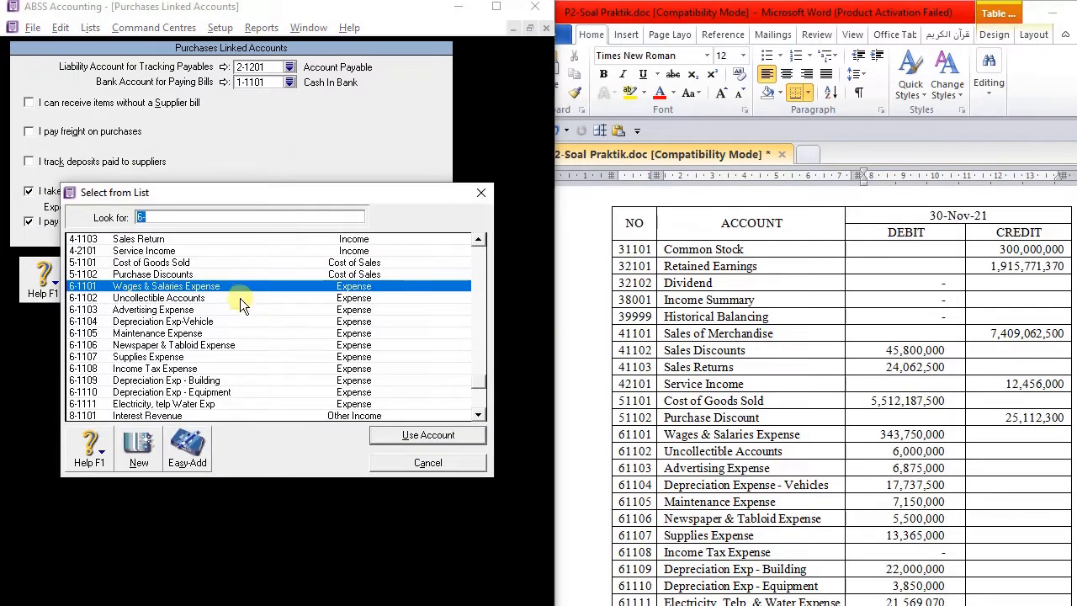
scroll(240, 303, "down", 2)
scroll(757, 410, "down", 4)
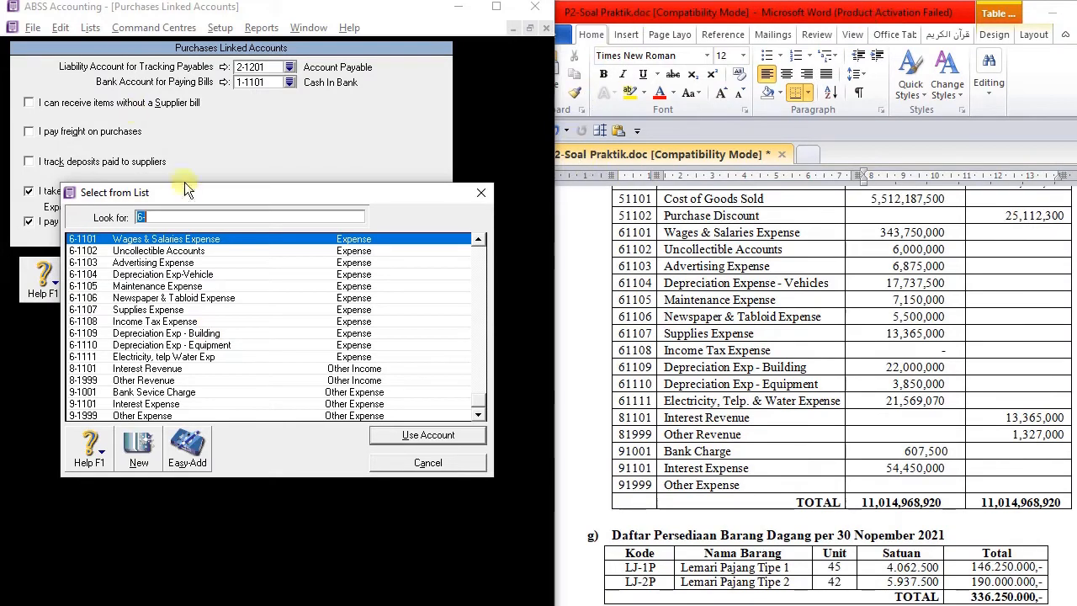
scroll(206, 299, "up", 6)
scroll(212, 303, "down", 6)
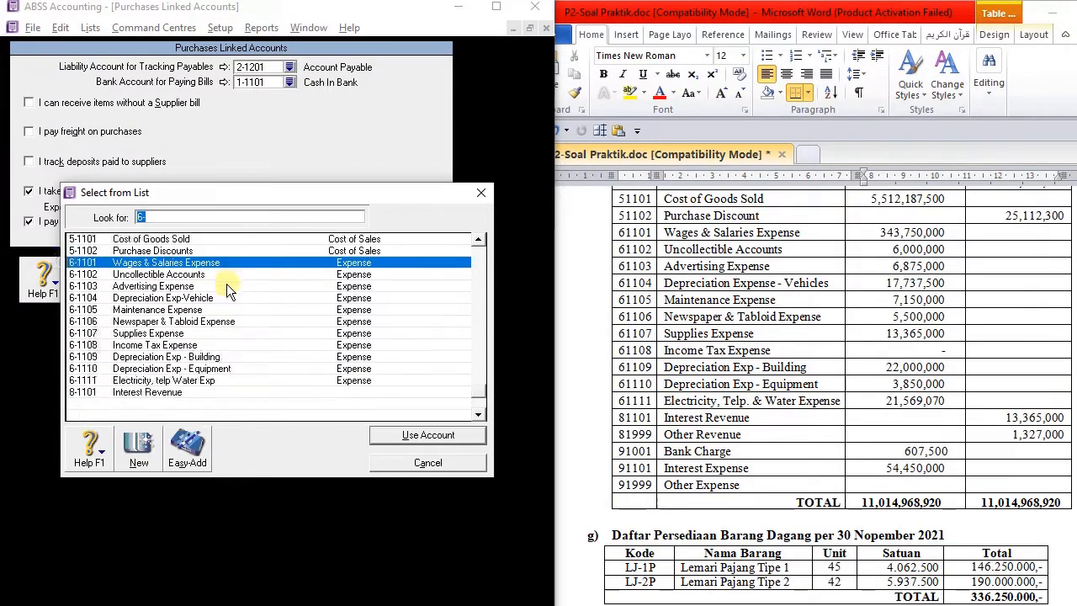
scroll(227, 284, "down", 1)
left_click(424, 462)
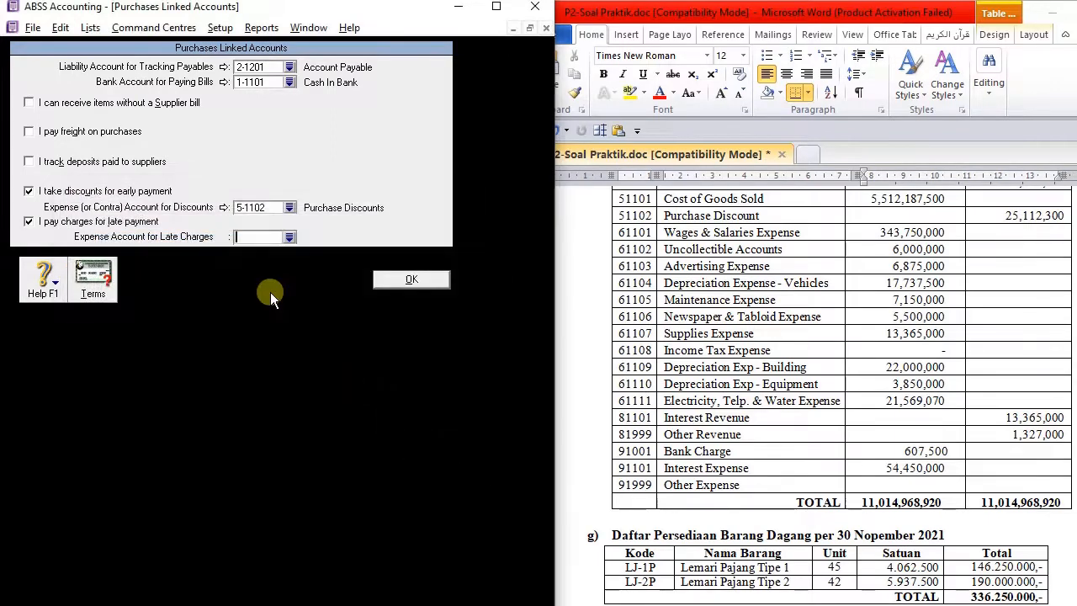
left_click(41, 222)
Step: Save the Purchases linked accounts and disable charging freight on sales in the Sales linked accounts
left_click(395, 281)
left_click(219, 27)
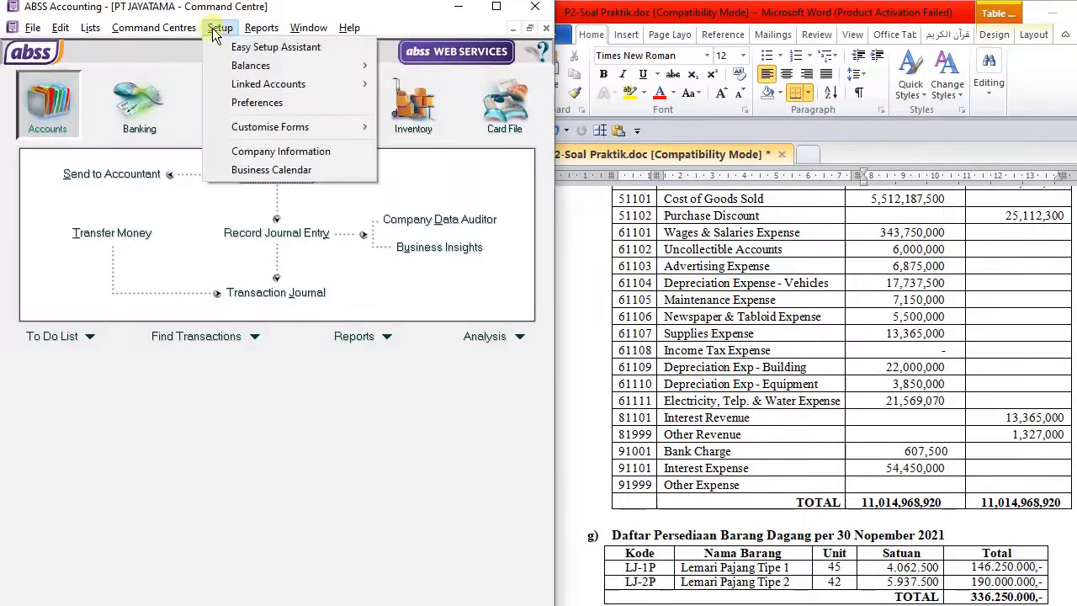
mouse_move(280, 87)
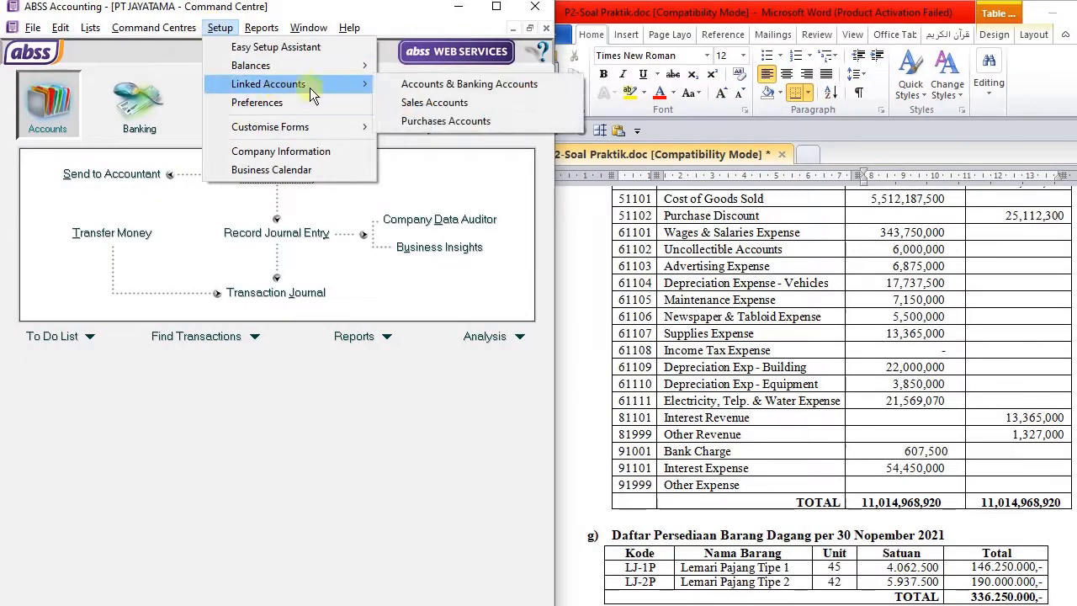
left_click(468, 102)
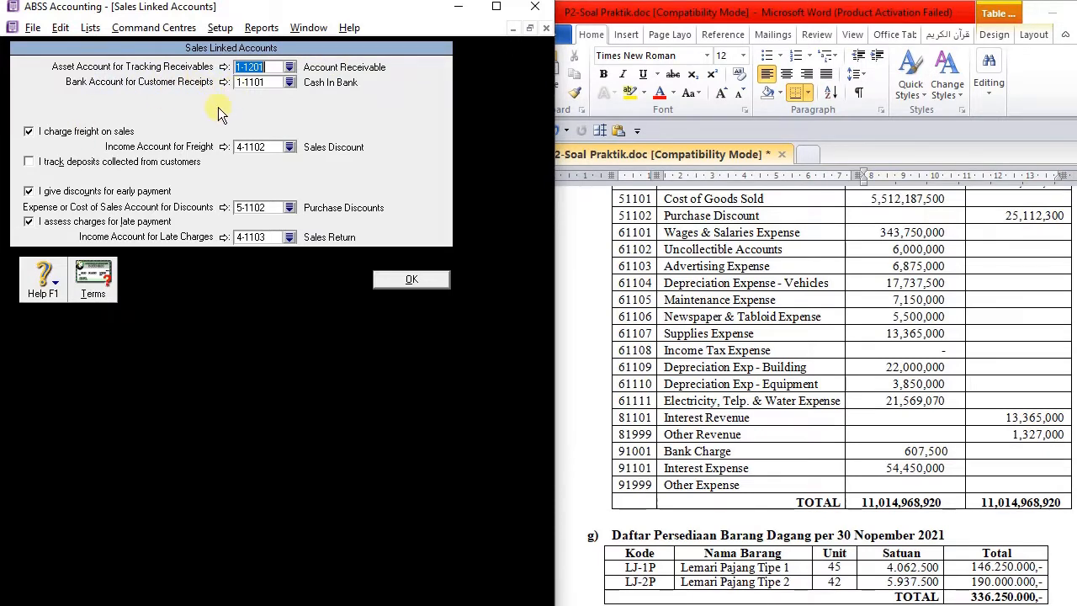
key("Tab")
key("Tab")
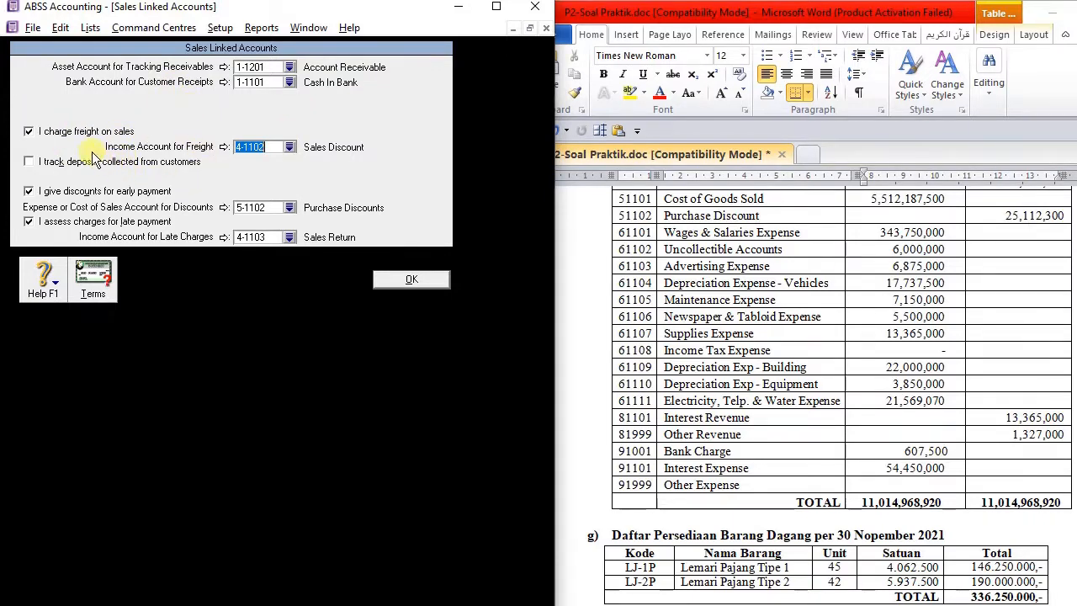
left_click(289, 149)
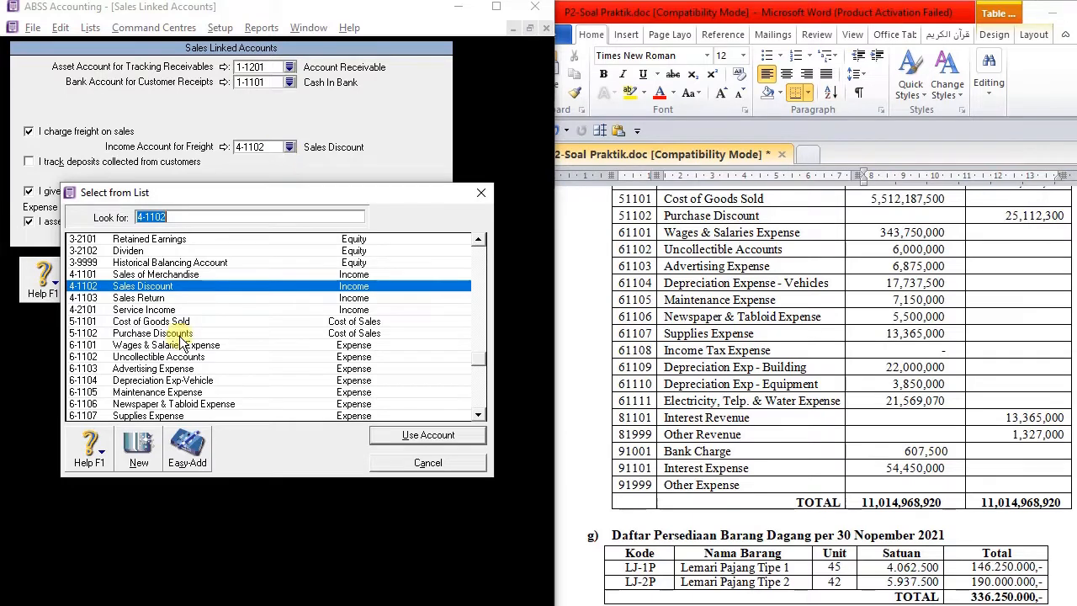
scroll(264, 360, "up", 10)
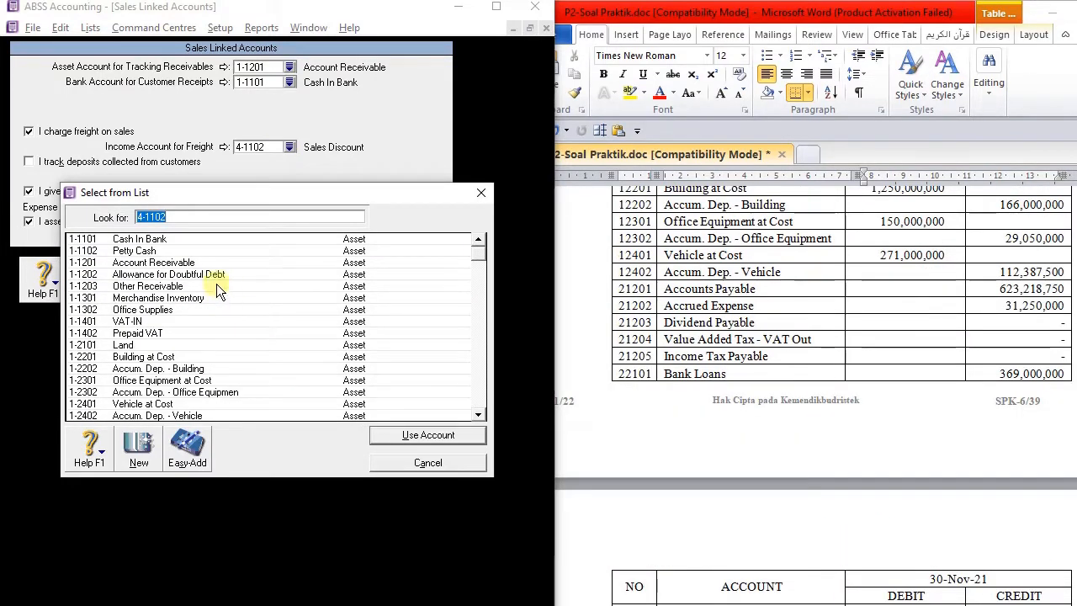
scroll(122, 319, "down", 3)
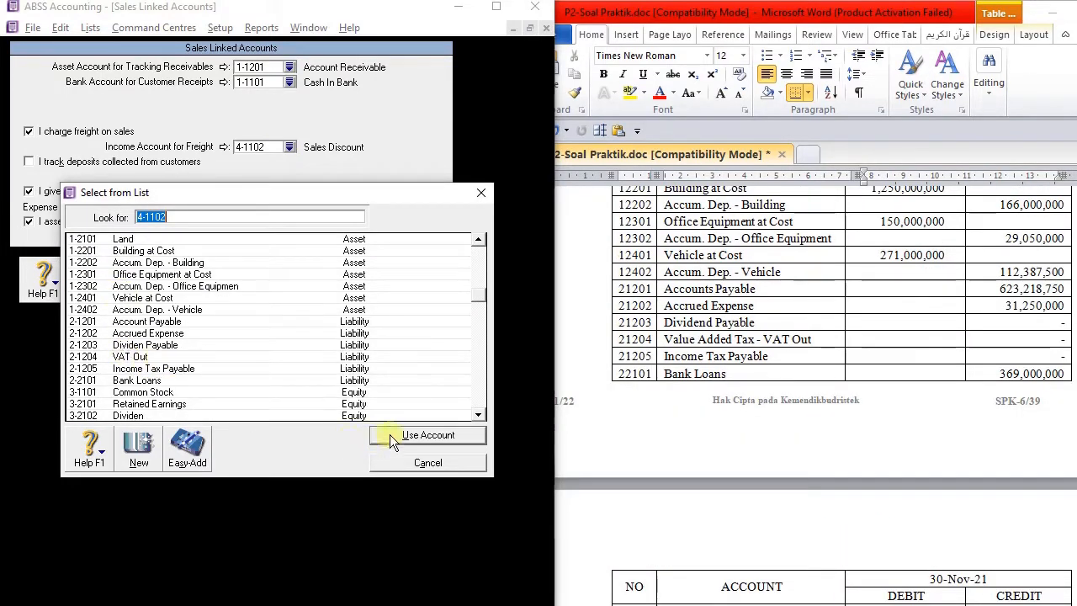
scroll(122, 298, "down", 4)
scroll(126, 311, "down", 3)
key("Escape")
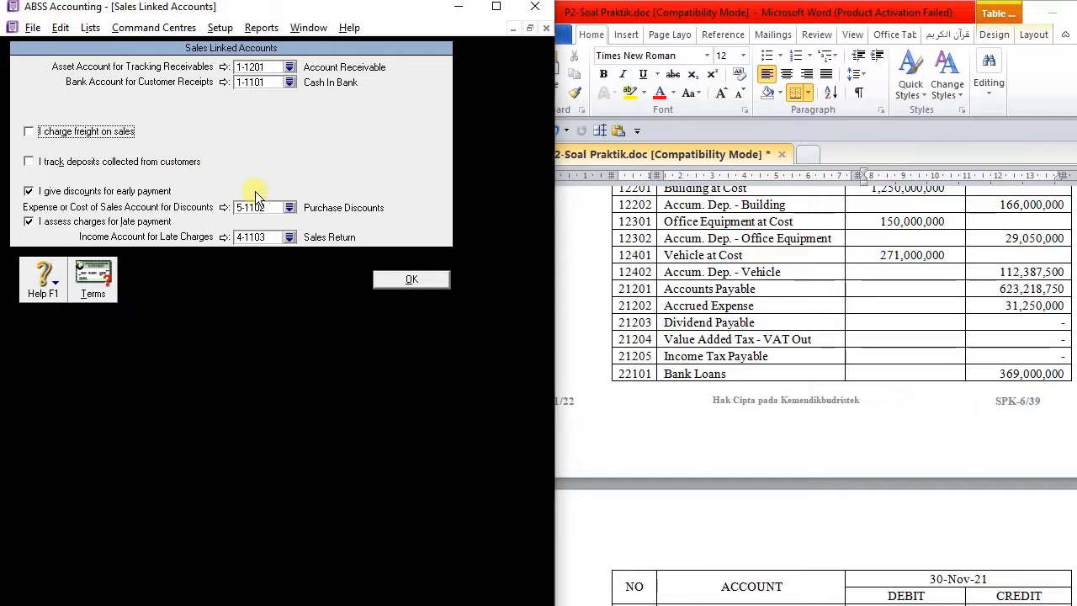
Step: Link the sales early payment discounts to account 4-1102 Sales Discount and accept the account type notice
left_click(291, 205)
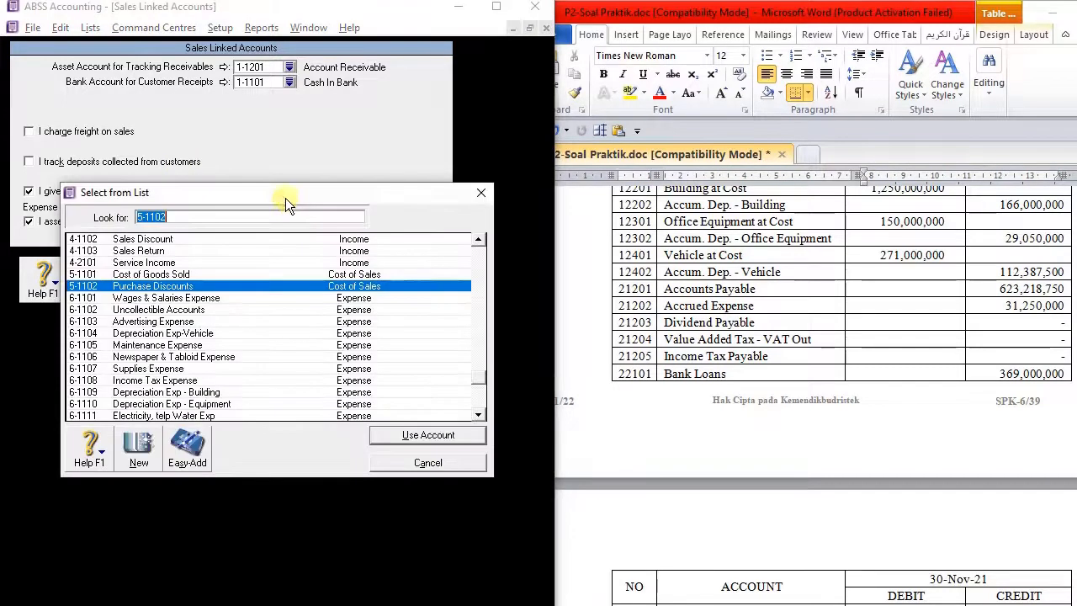
double_click(161, 240)
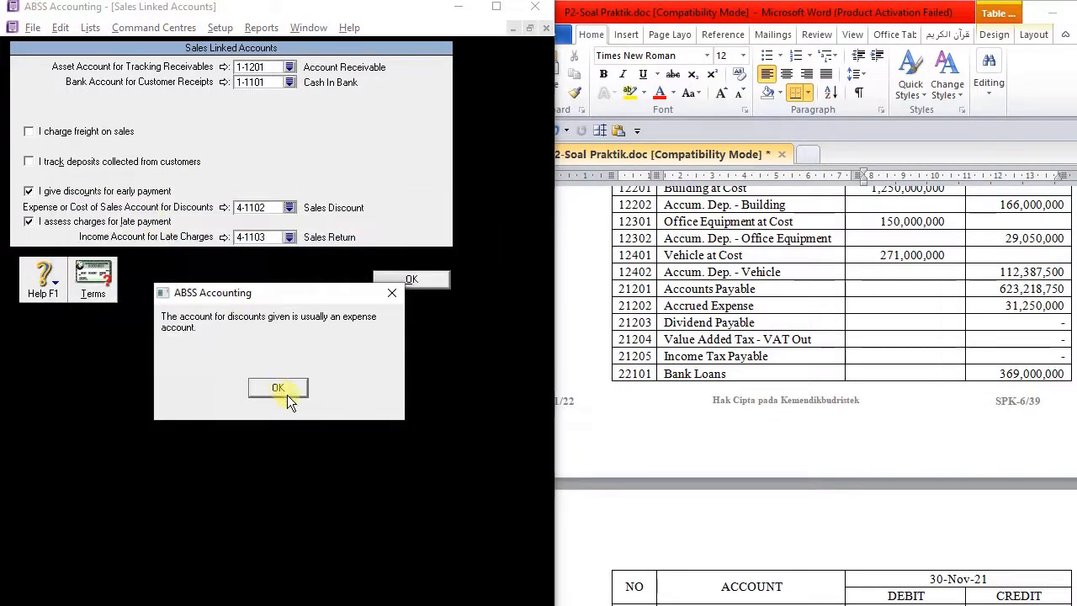
left_click(283, 387)
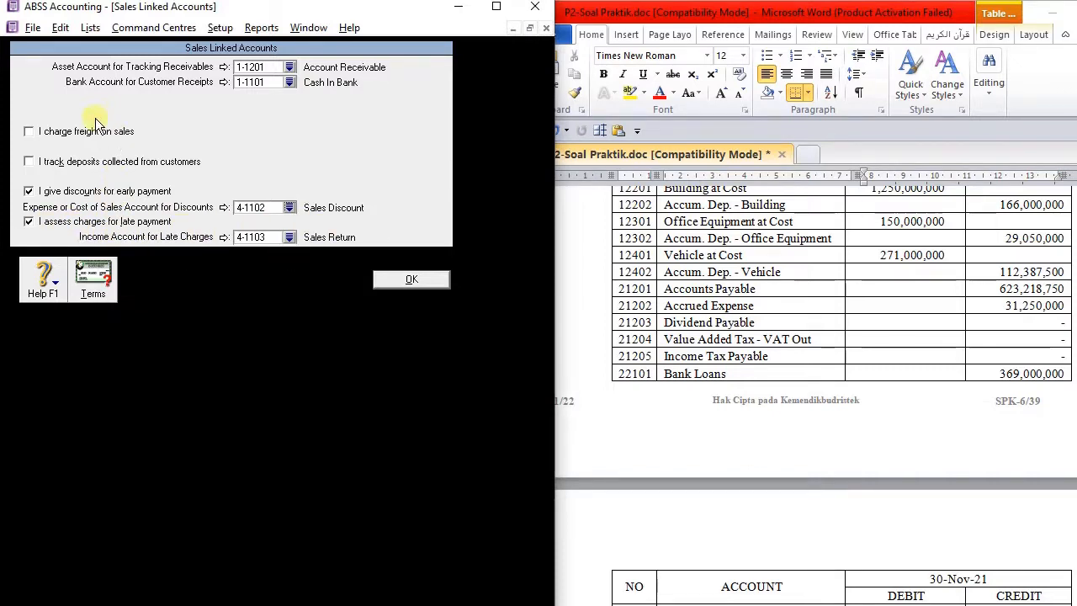
Step: Disable assessing charges for late payment on sales and save the Sales linked accounts
left_click(289, 237)
scroll(314, 319, "down", 5)
left_click(497, 385)
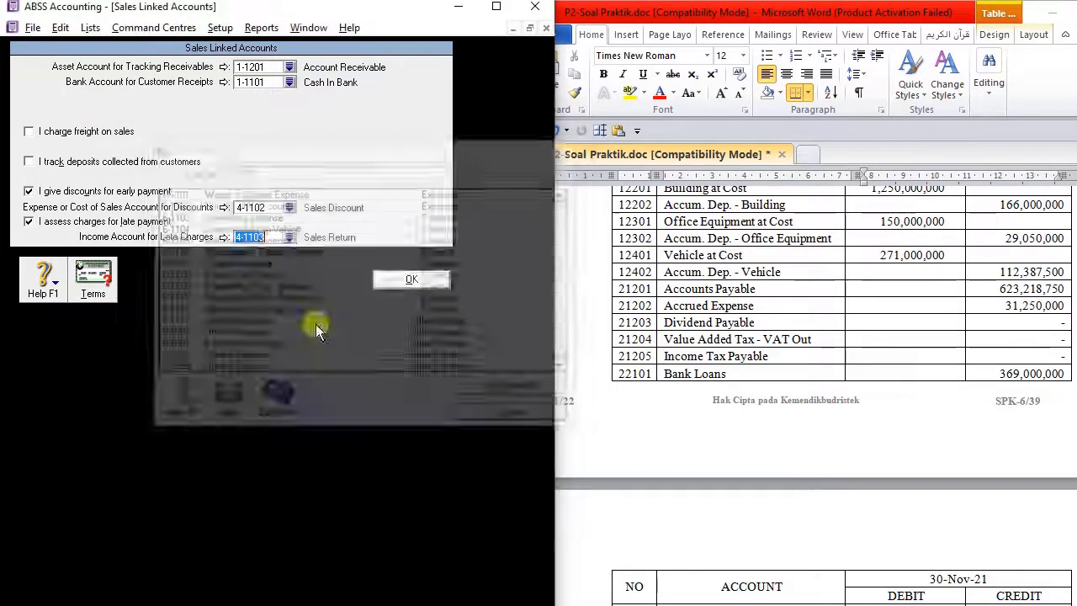
left_click(28, 222)
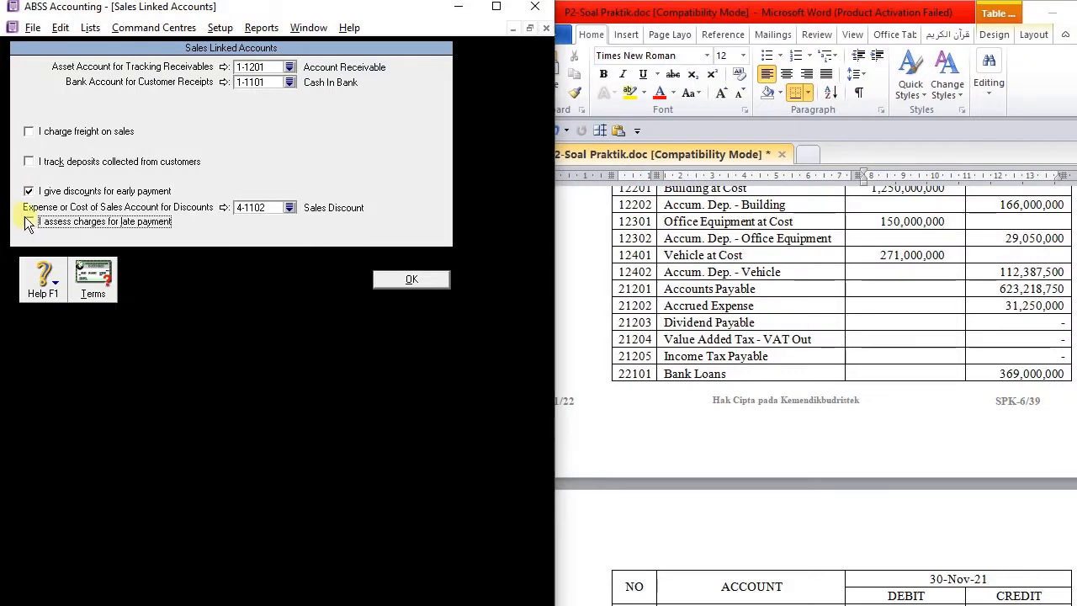
left_click(411, 279)
Step: Review the Accounts & Banking linked accounts for earnings, historical balancing and undeposited funds, and close the window
left_click(220, 27)
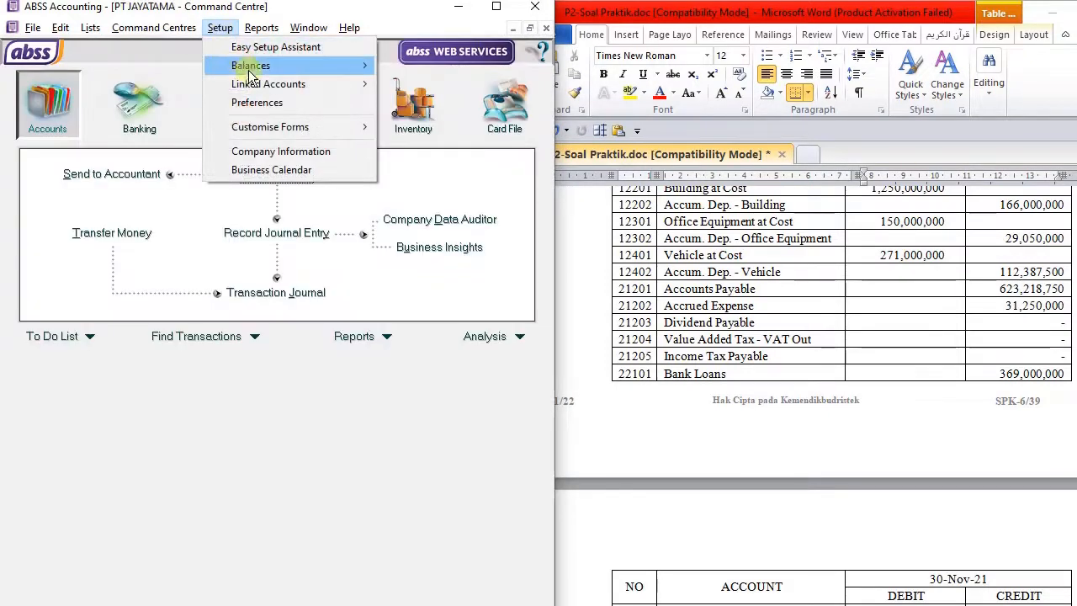
mouse_move(313, 90)
left_click(413, 83)
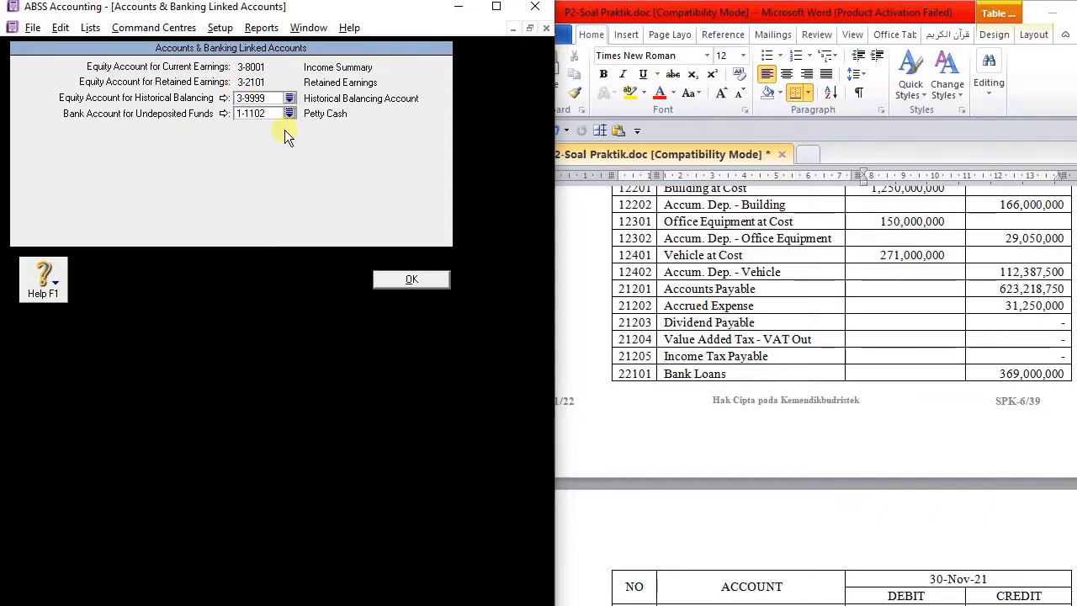
left_click(403, 281)
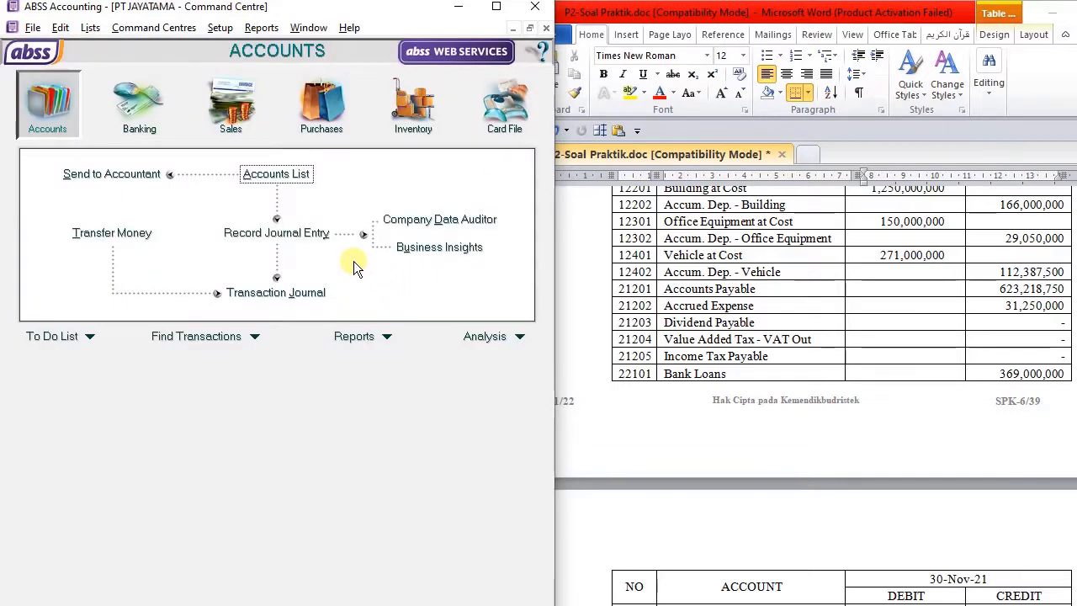
scroll(817, 294, "down", 6)
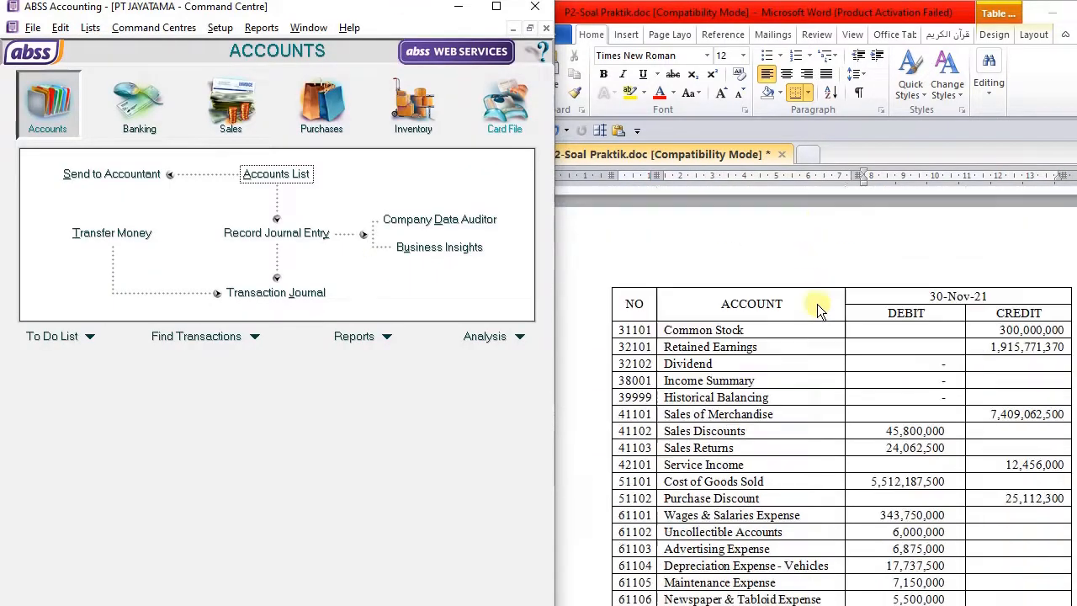
Step: Open a new supplier card from the Cards List and locate the payables table in the exercise document
scroll(816, 305, "down", 8)
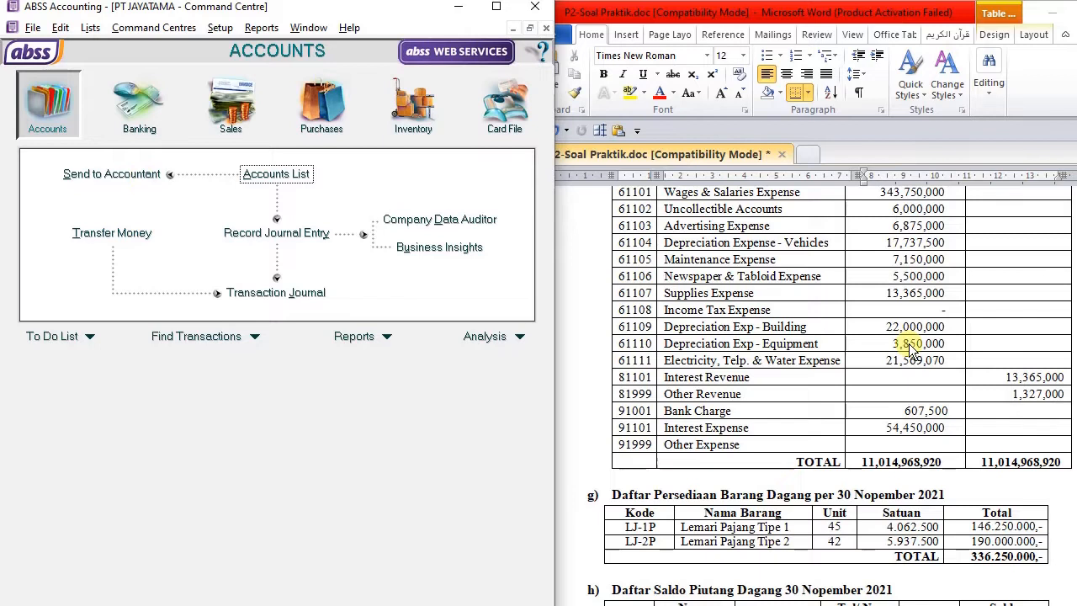
scroll(908, 402, "down", 5)
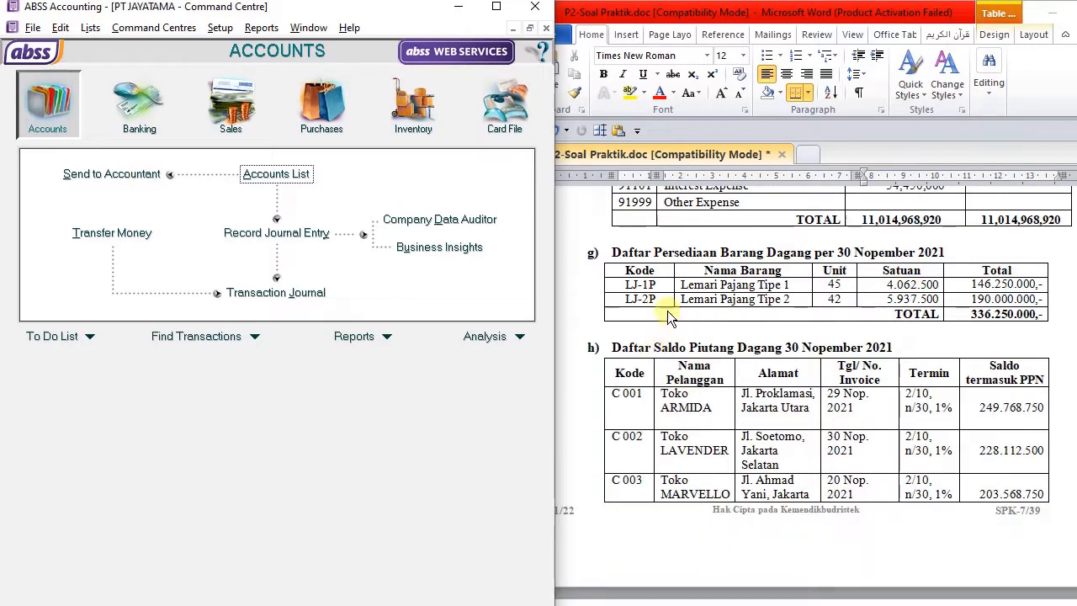
scroll(656, 379, "down", 10)
scroll(623, 396, "up", 7)
scroll(738, 314, "up", 7)
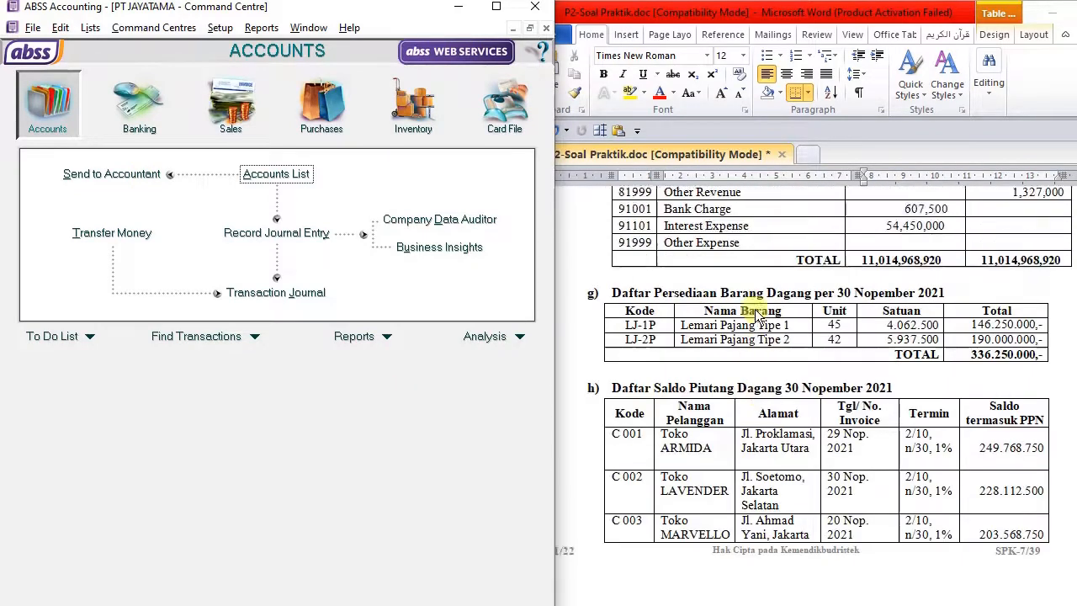
left_click(86, 29)
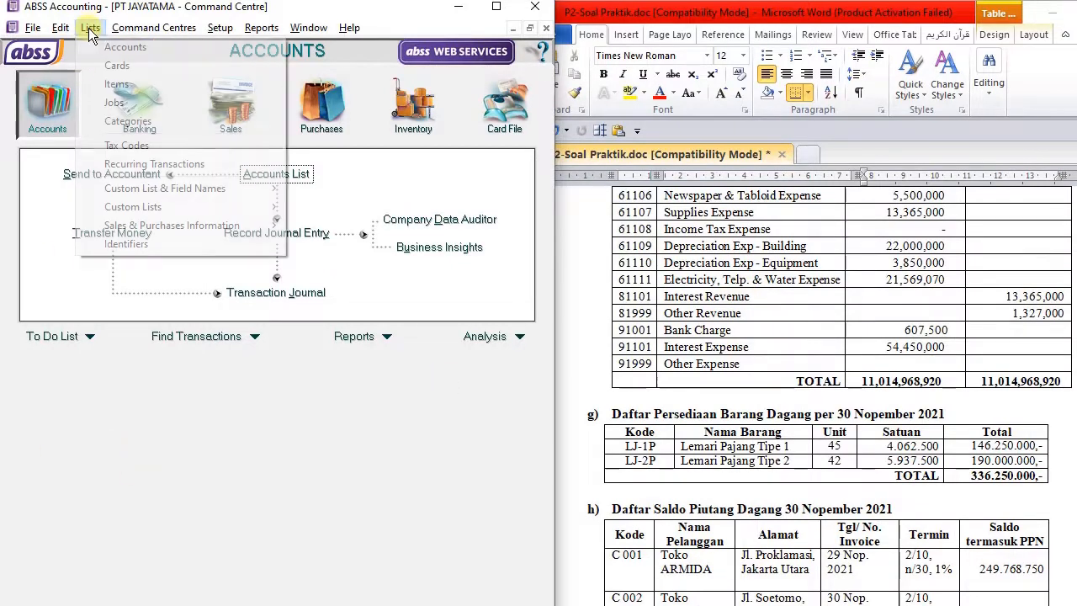
left_click(94, 66)
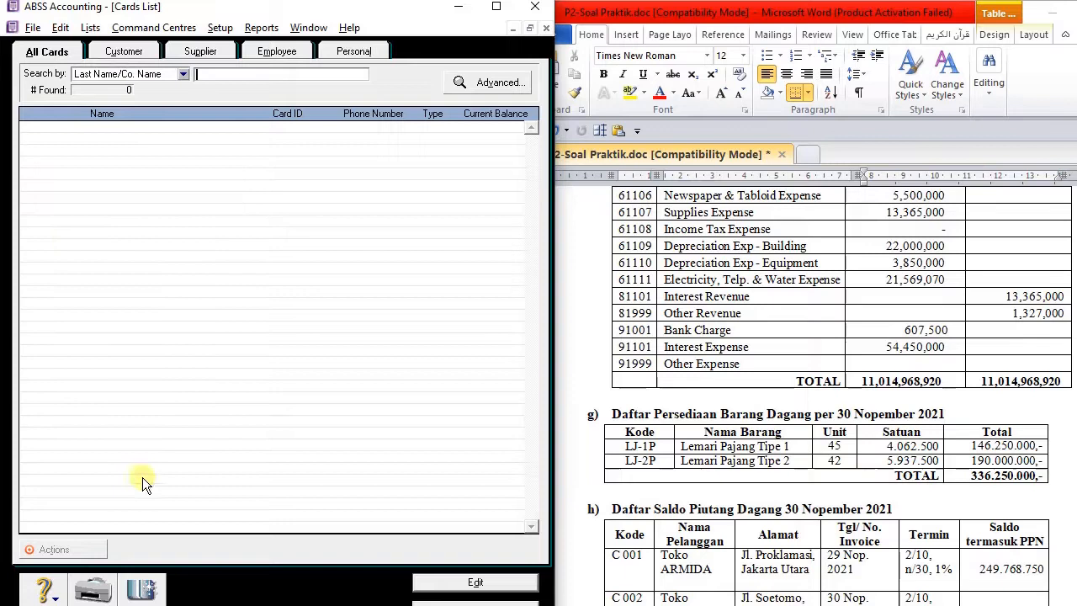
left_click(148, 586)
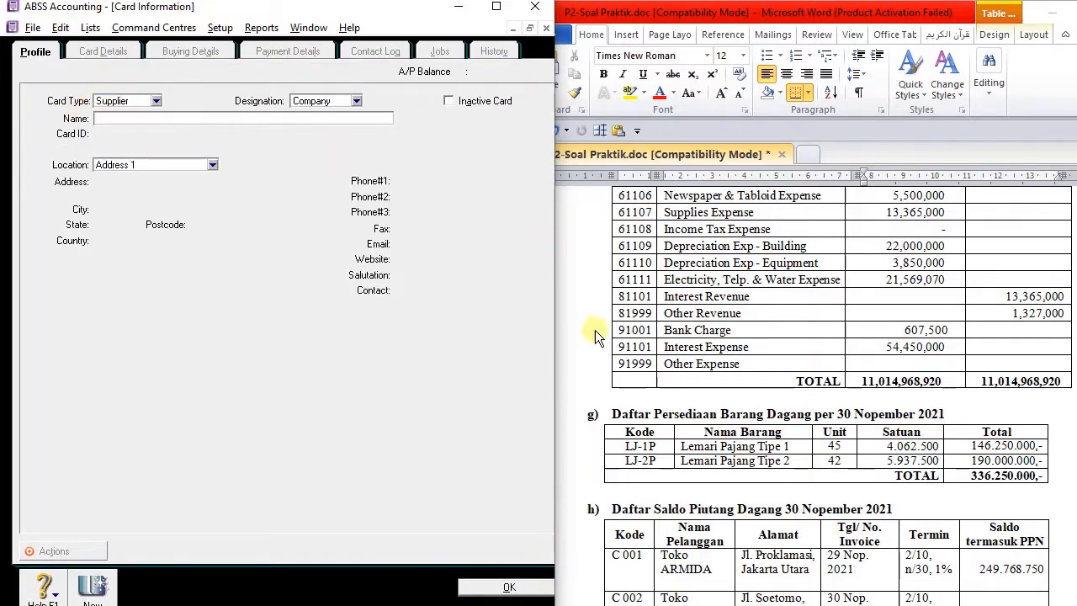
scroll(585, 343, "down", 10)
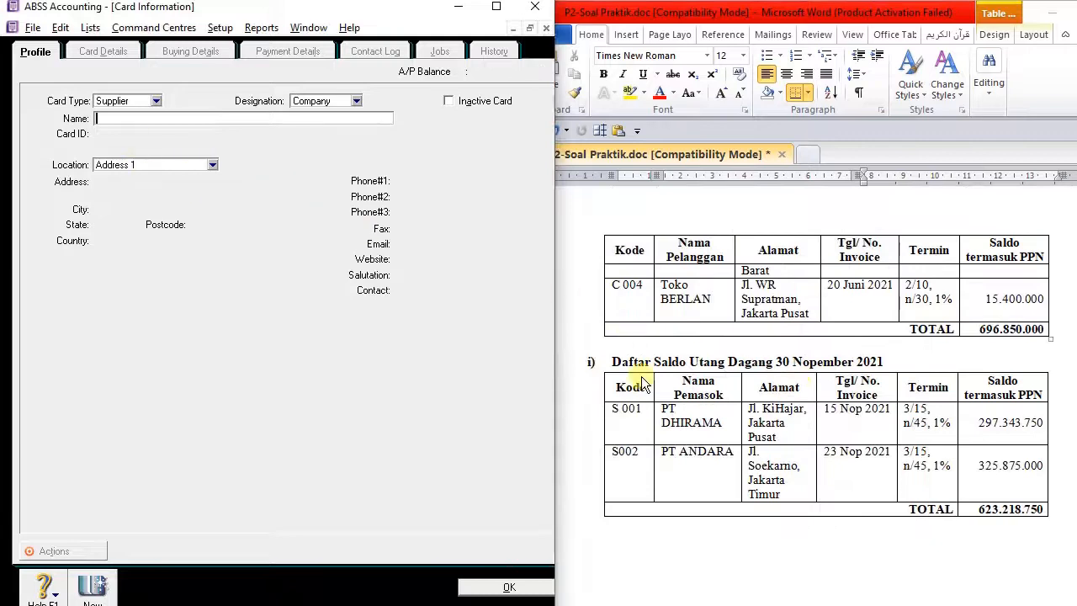
Step: Enter the supplier name PT DHIRAMA with its card ID and address from the payables table
left_click(712, 412)
left_click_drag(726, 423, 662, 409)
key("ctrl+c")
left_click(178, 119)
key("ctrl+v")
left_click(181, 165)
left_click_drag(145, 131, 3, 132)
type("S001")
key("Tab")
left_click(696, 406)
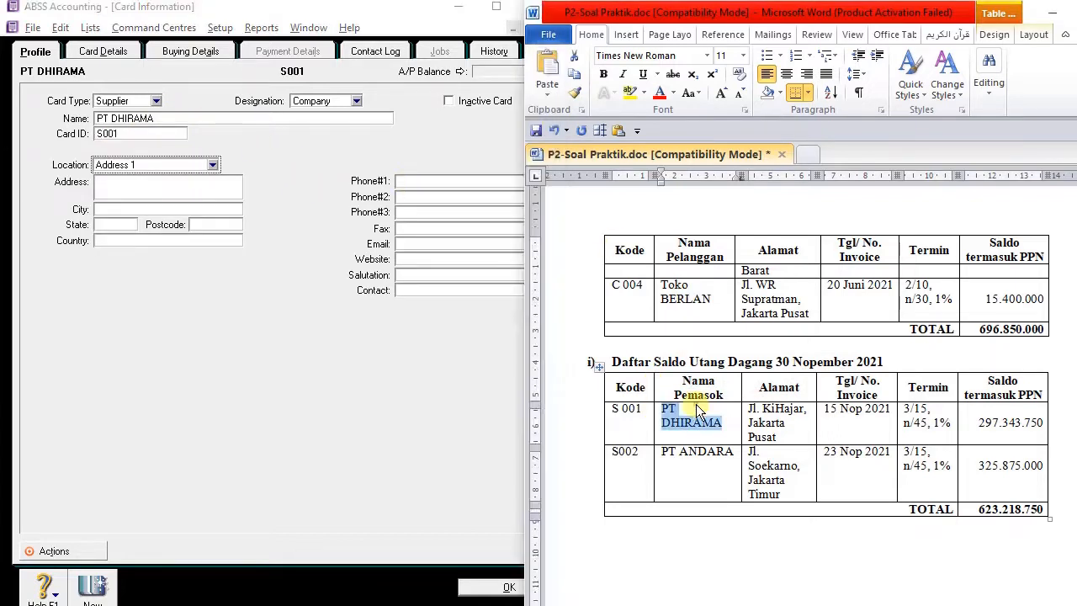
left_click_drag(776, 437, 739, 412)
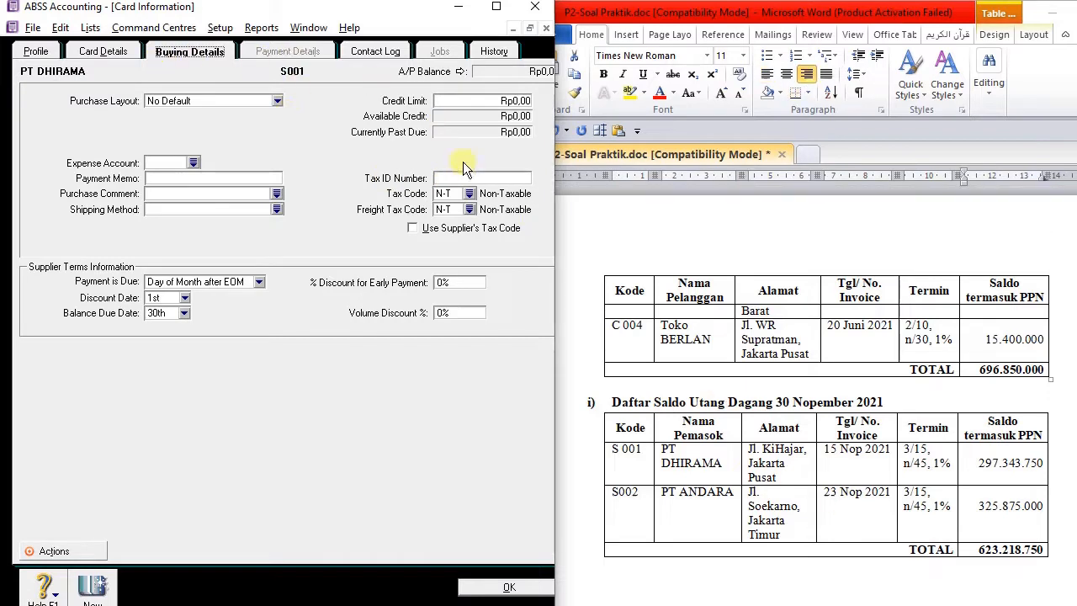
Step: Set the tax code in PT DHIRAMA's buying details to PPN
left_click(468, 194)
left_click(287, 250)
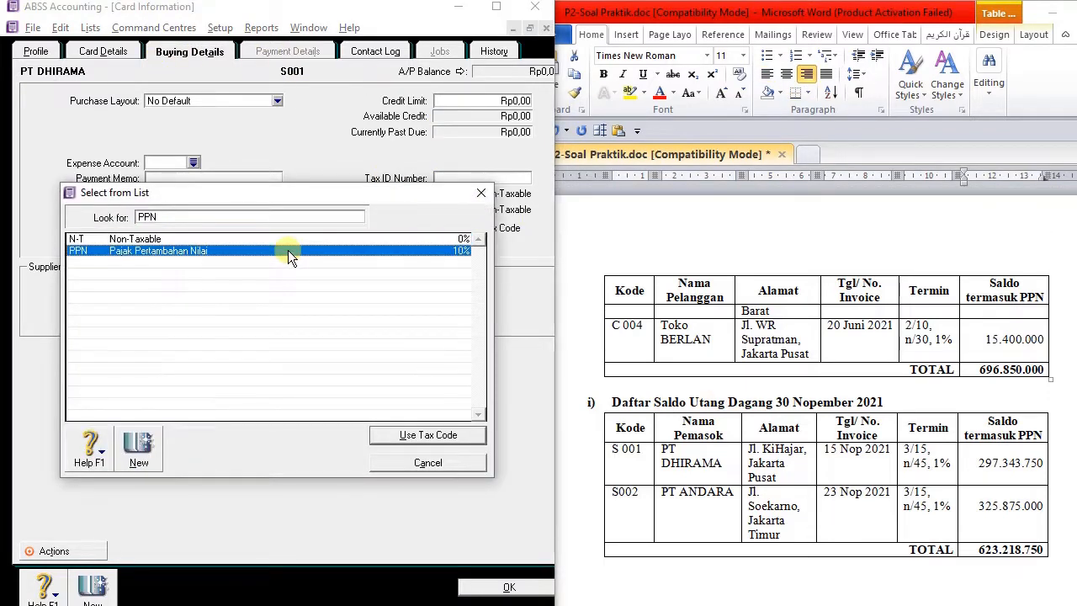
double_click(288, 250)
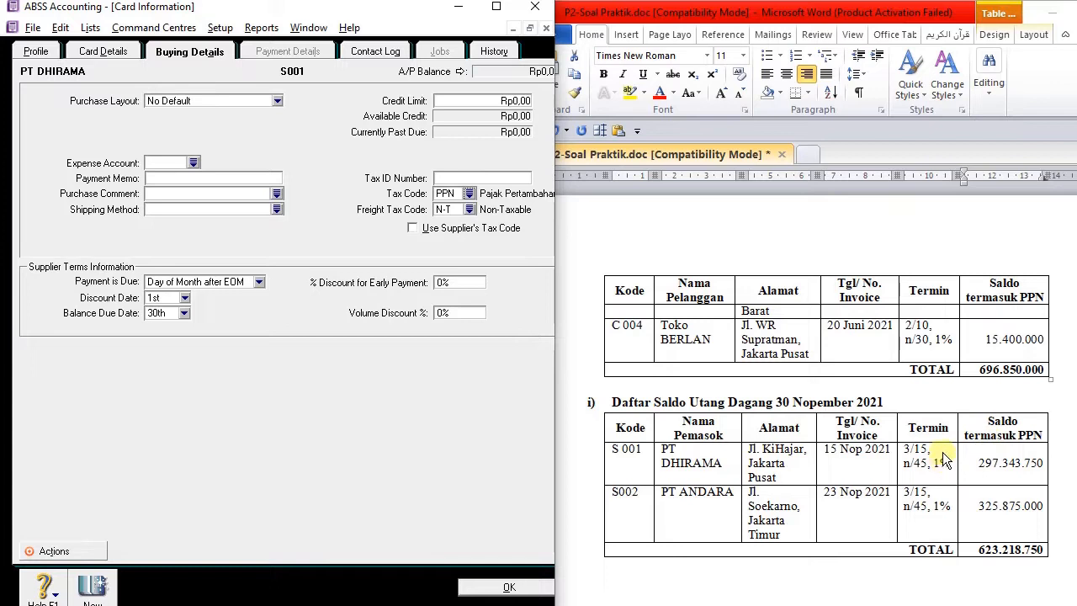
Step: Set PT DHIRAMA's terms to In a Given # of Days with 15 discount days, 45 balance due days and 3% early payment discount, and save the card
left_click(234, 285)
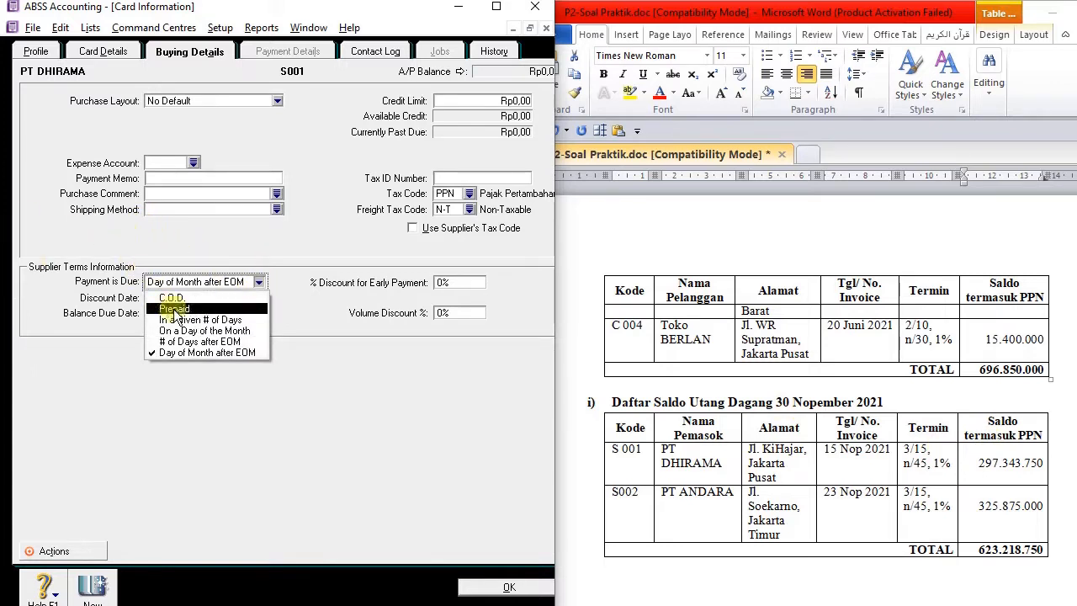
left_click(141, 249)
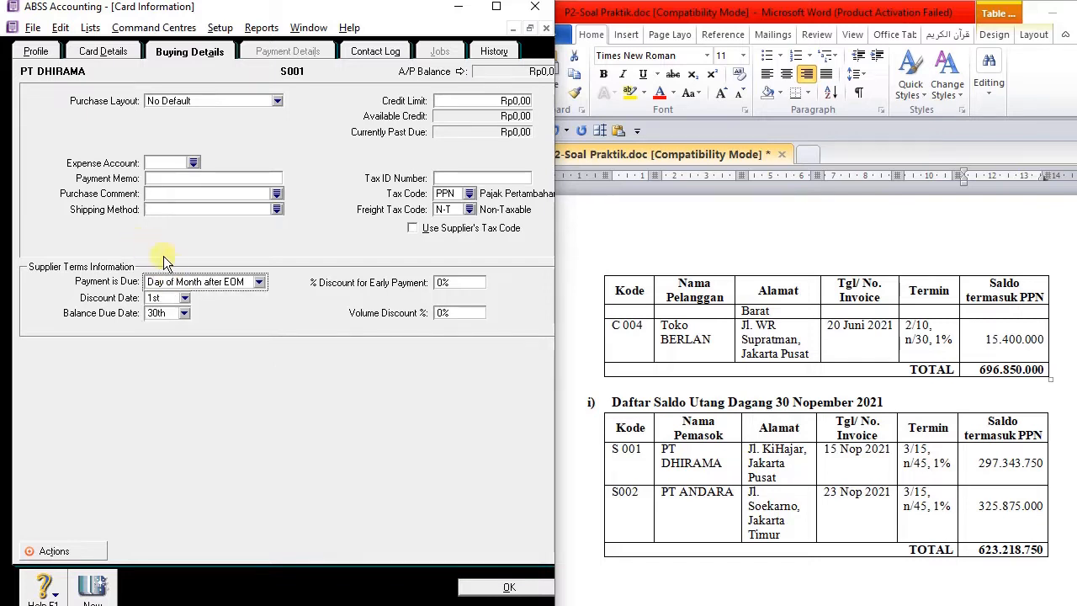
left_click(173, 282)
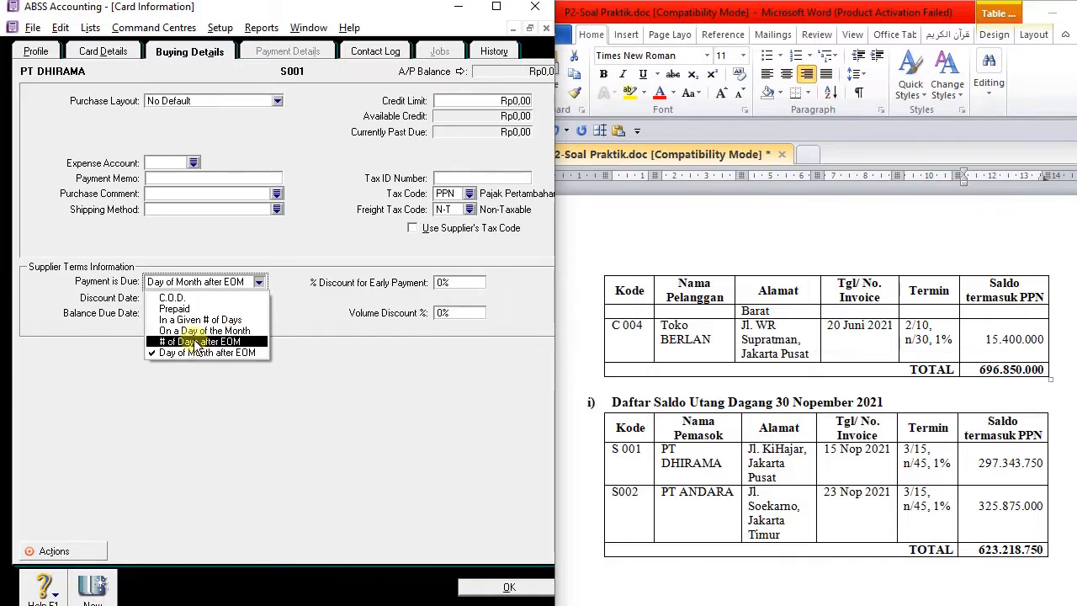
left_click(237, 323)
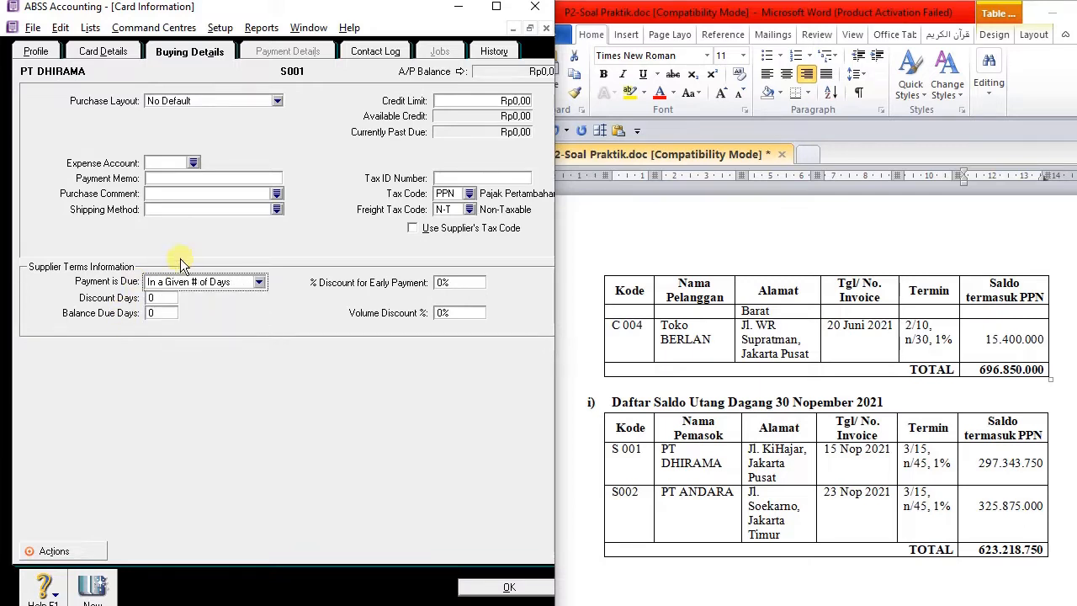
left_click(154, 299)
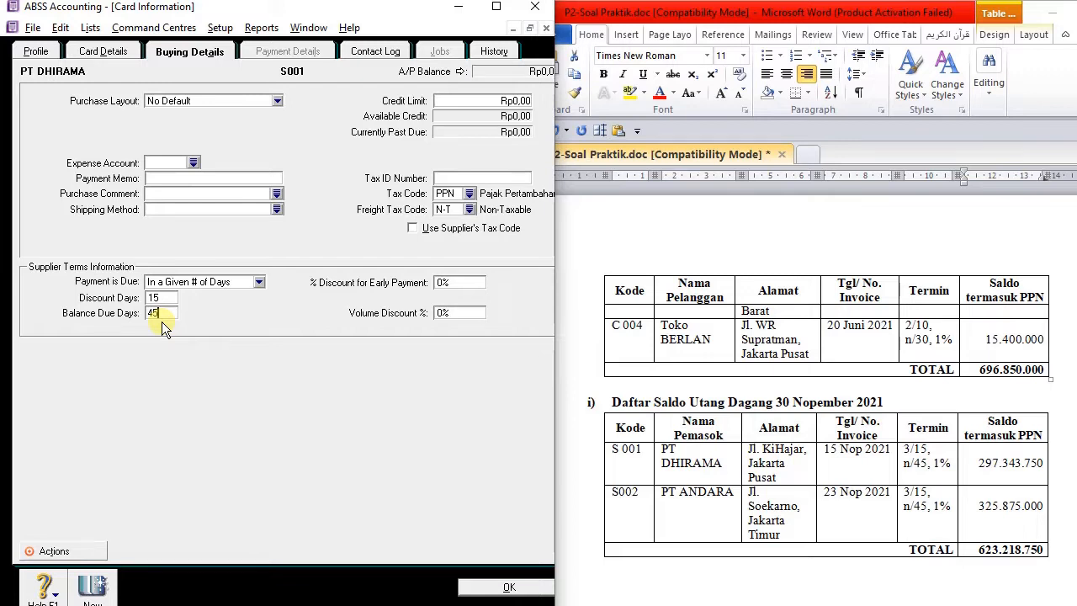
left_click(476, 283)
type("3")
key("Tab")
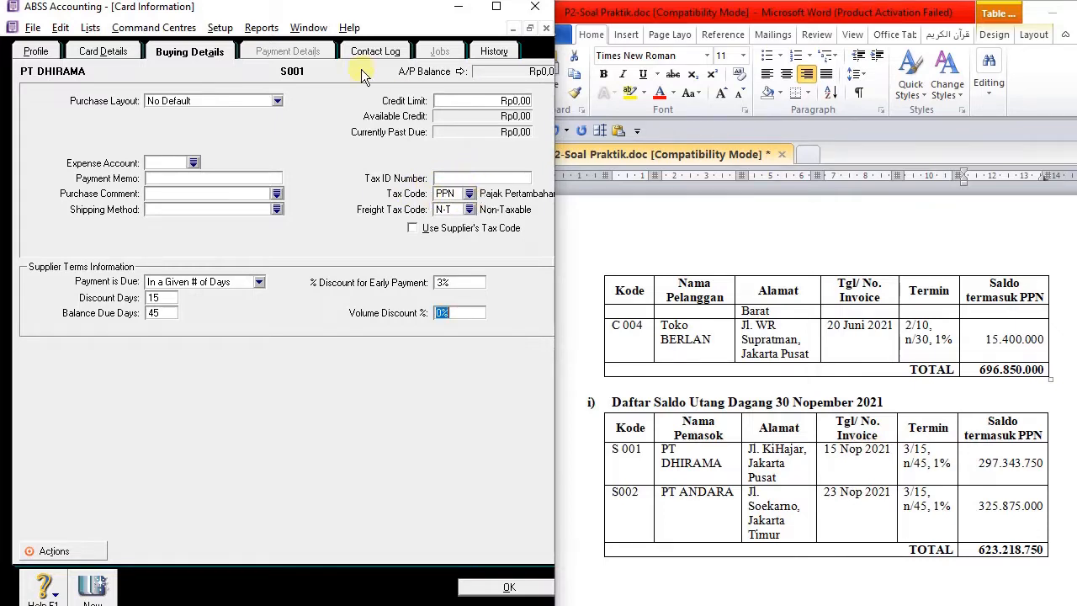
left_click(503, 585)
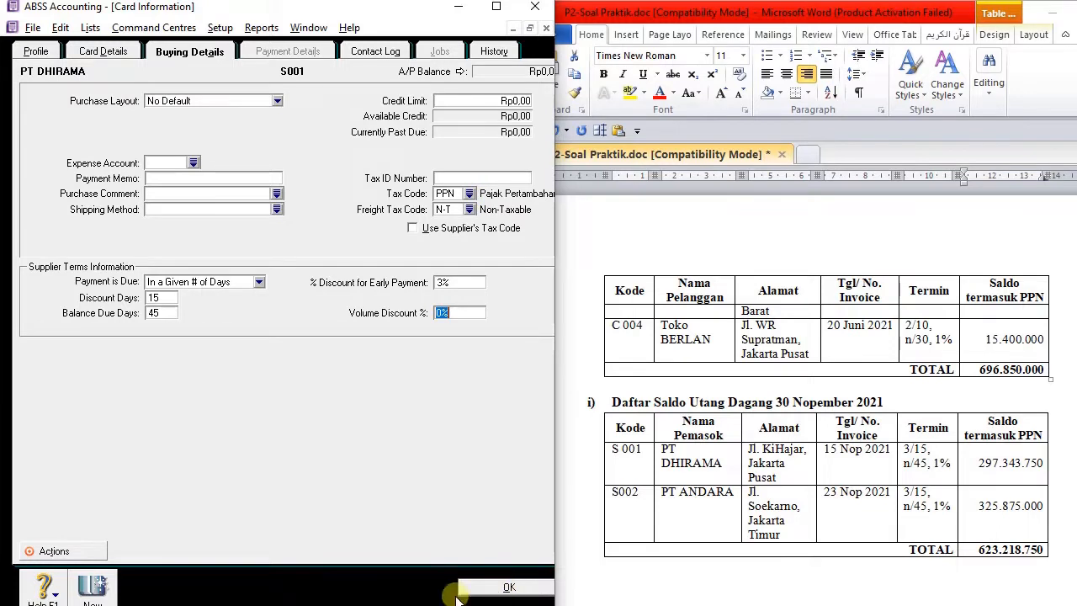
Step: Enter the name PT ANDARA and its card ID from the payables table on a new supplier card
left_click(726, 493)
left_click_drag(734, 491, 663, 491)
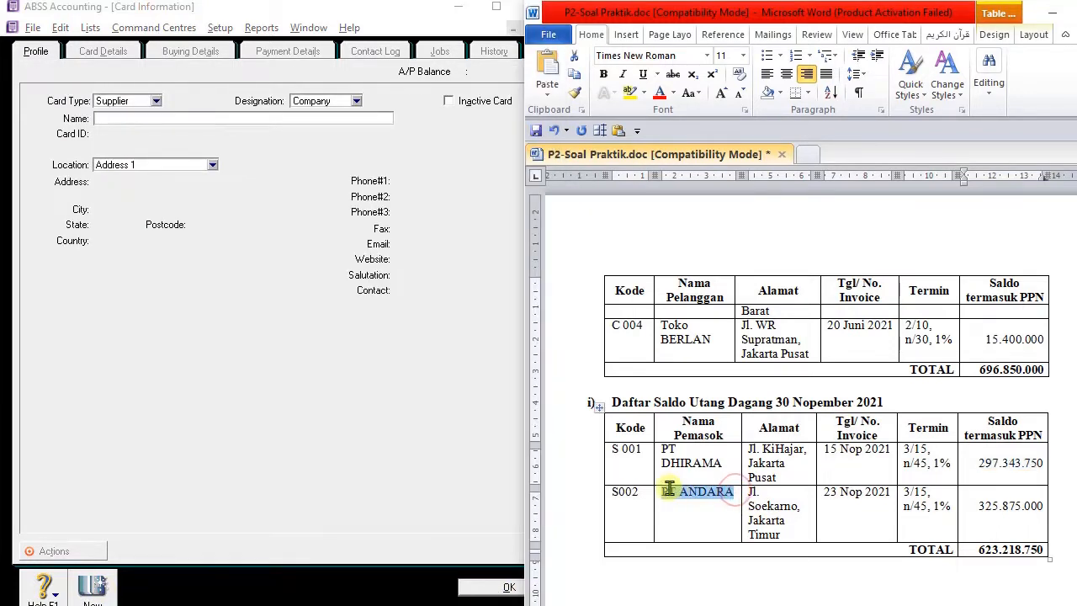
key("ctrl+c")
left_click(231, 136)
key("ctrl+v")
key("Tab")
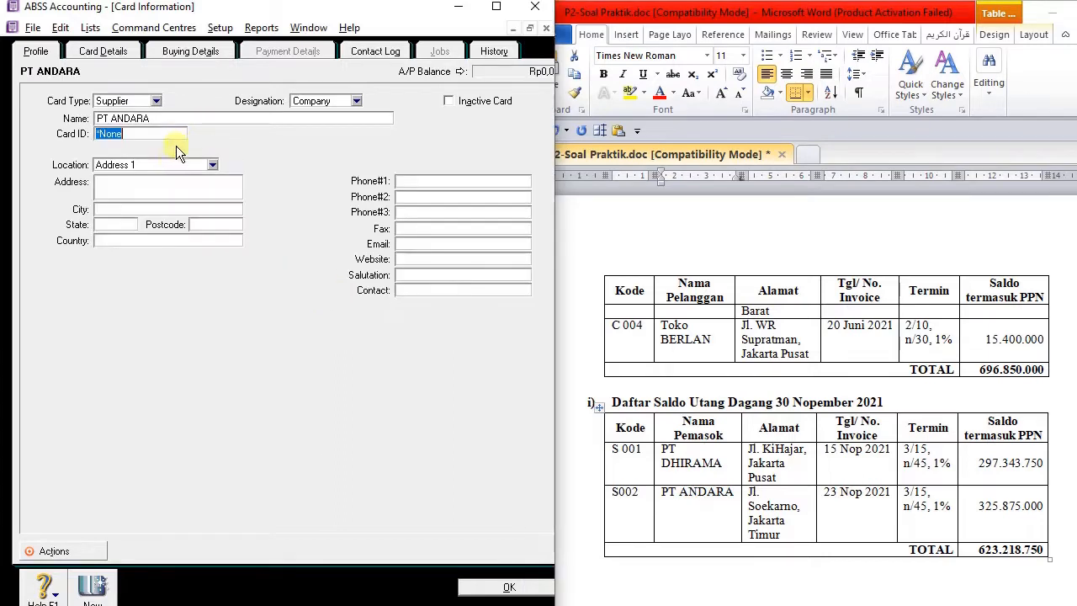
type("S002")
key("Tab")
Step: Copy PT ANDARA's address from the payables table into the address of its card
left_click(822, 532)
left_click_drag(787, 536, 750, 491)
key("ctrl+c")
key("alt+Tab")
key("Tab")
key("ctrl+v")
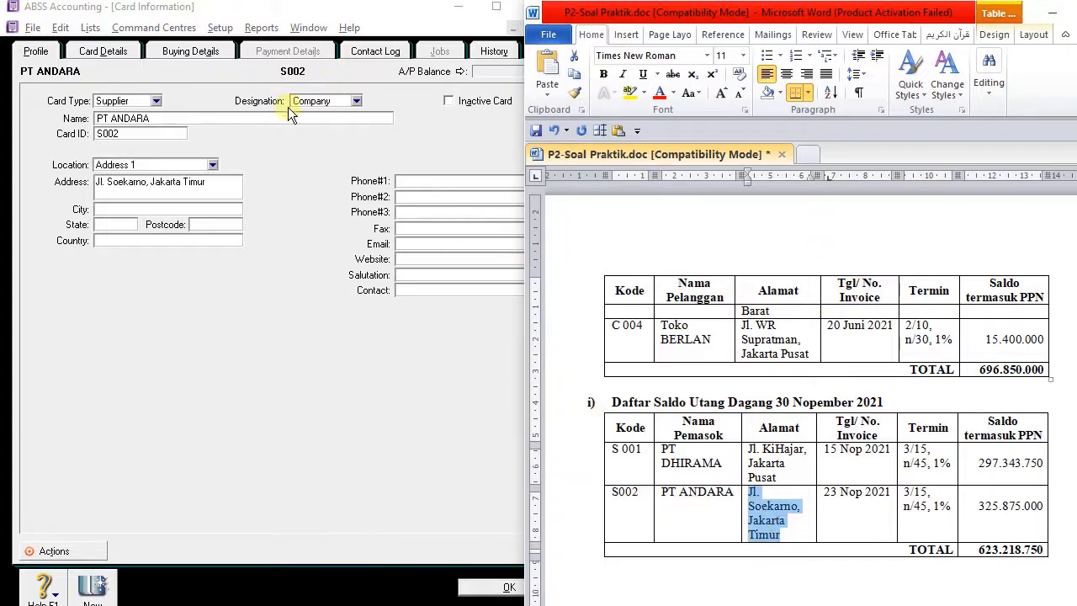
Step: Set the tax code in PT ANDARA's buying details to PPN
left_click(196, 56)
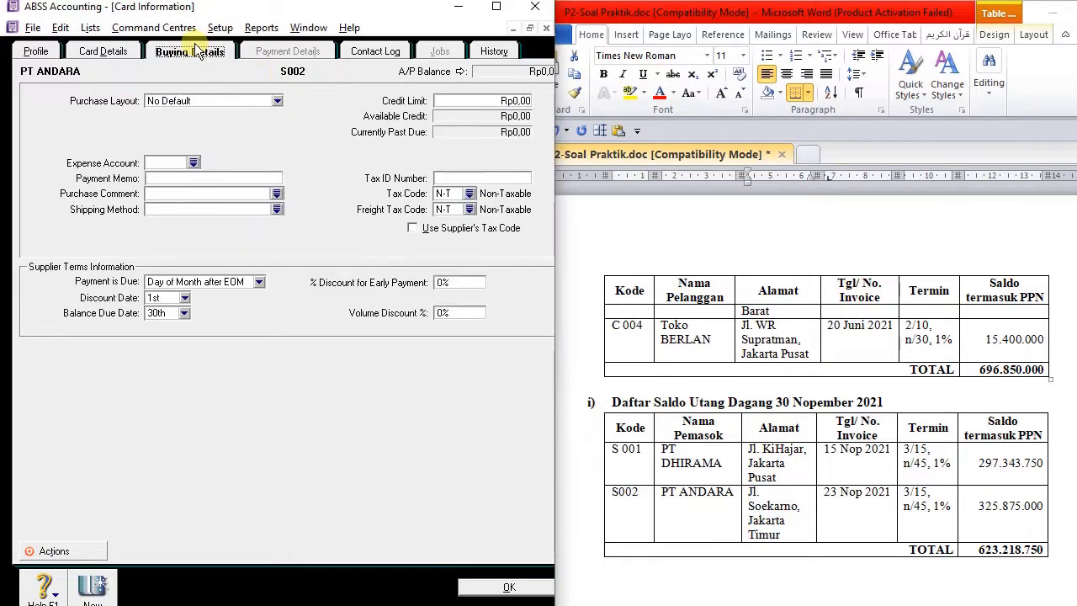
left_click(469, 194)
double_click(231, 256)
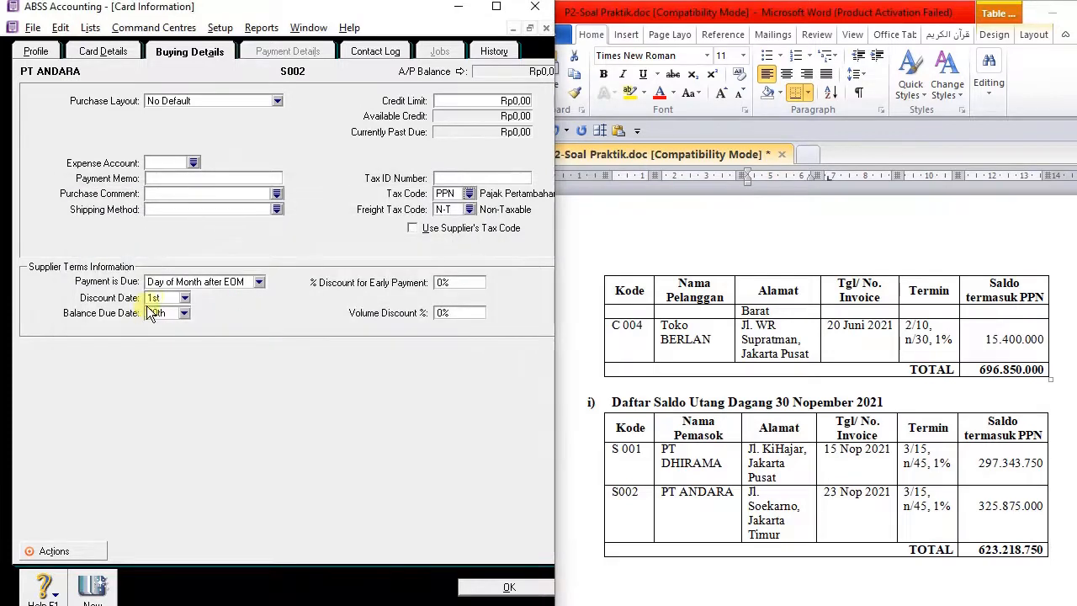
Step: Set PT ANDARA's terms to In a Given # of Days with 15 discount days, 45 balance due days and 3% early payment discount, and save the card
left_click(178, 284)
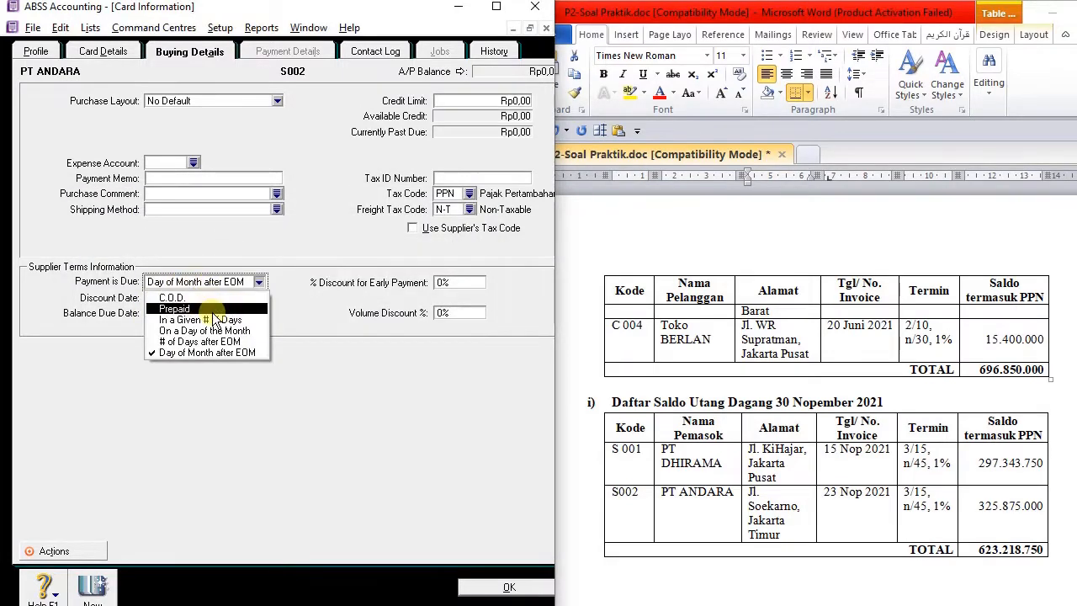
left_click(217, 321)
left_click(165, 298)
type("15")
key("Tab")
type("45")
key("Tab")
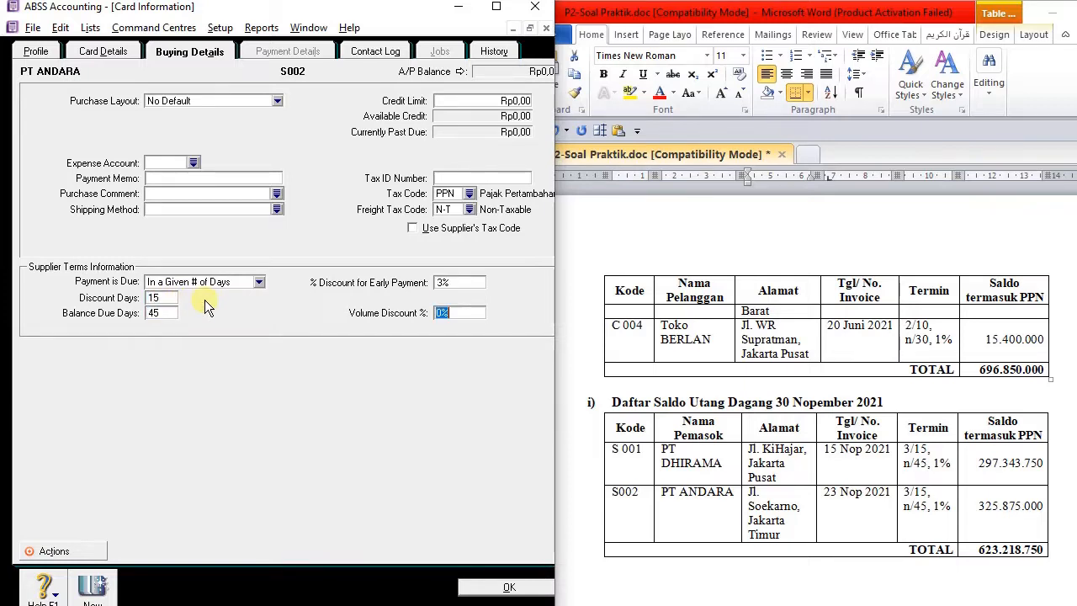
left_click(474, 588)
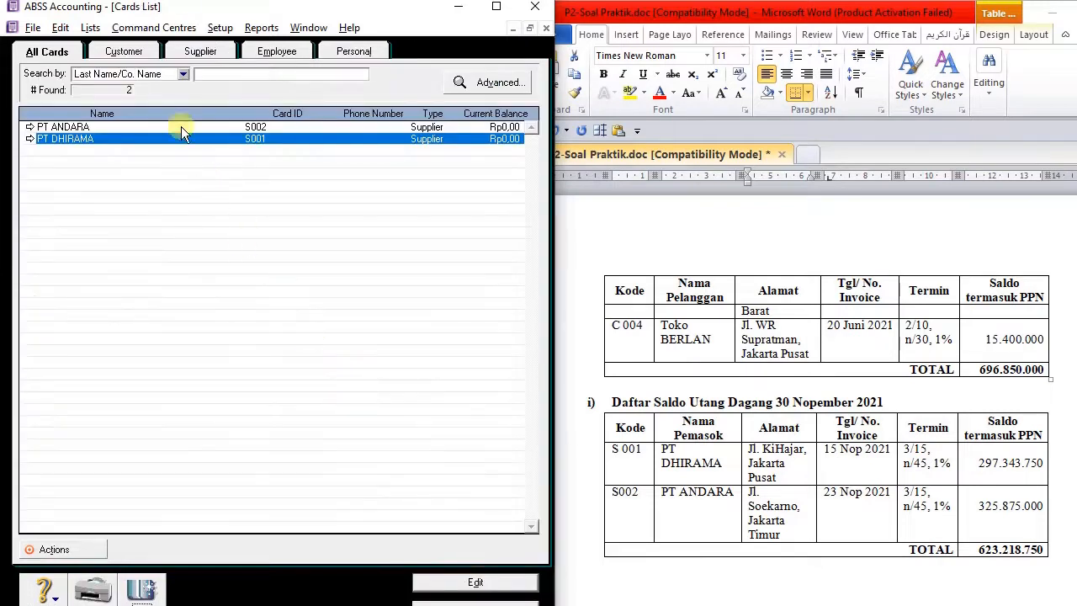
Step: Locate the receivables table in the document, then create a new card with the card type Customer
scroll(632, 387, "down", 2)
scroll(758, 375, "up", 8)
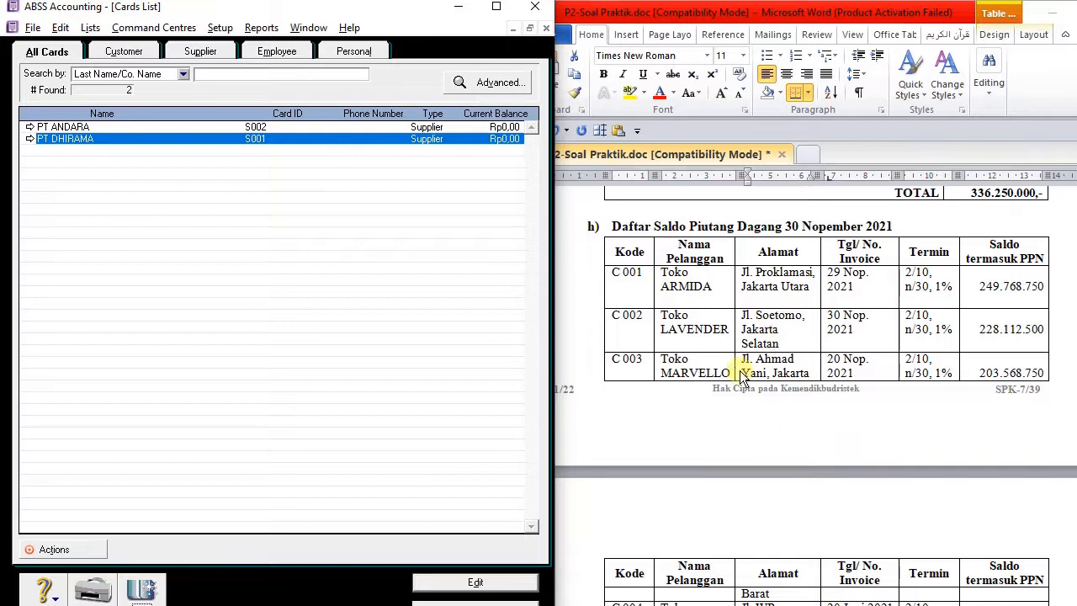
scroll(740, 396, "up", 5)
scroll(749, 404, "down", 2)
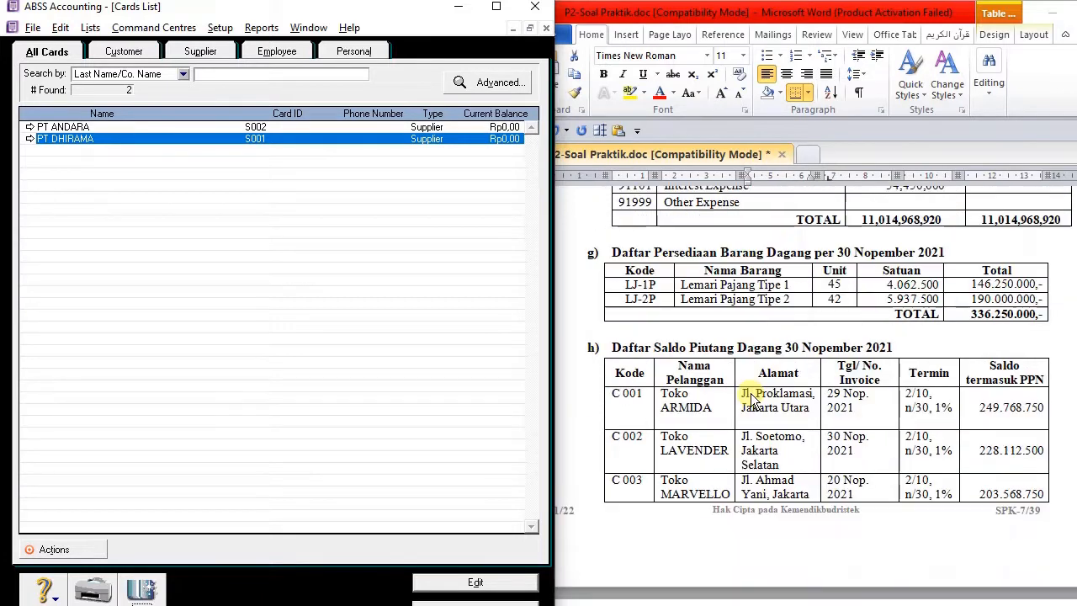
left_click(141, 587)
left_click(134, 101)
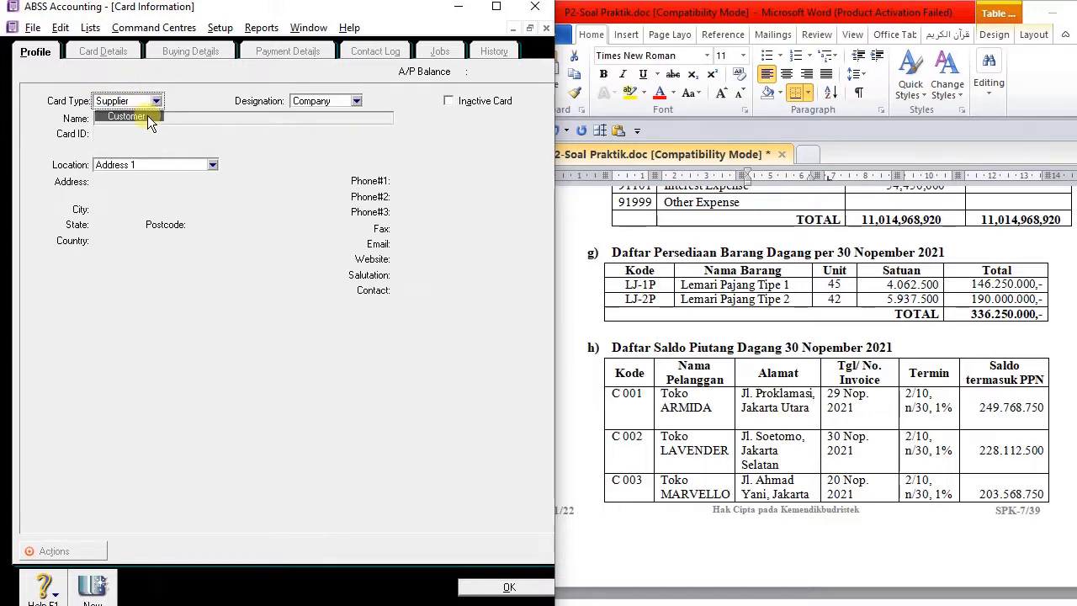
left_click(135, 116)
Step: Enter the customer name Toko ARMIDA with its card ID and bill-to address from the receivables table
left_click(623, 379)
left_click_drag(712, 408, 663, 387)
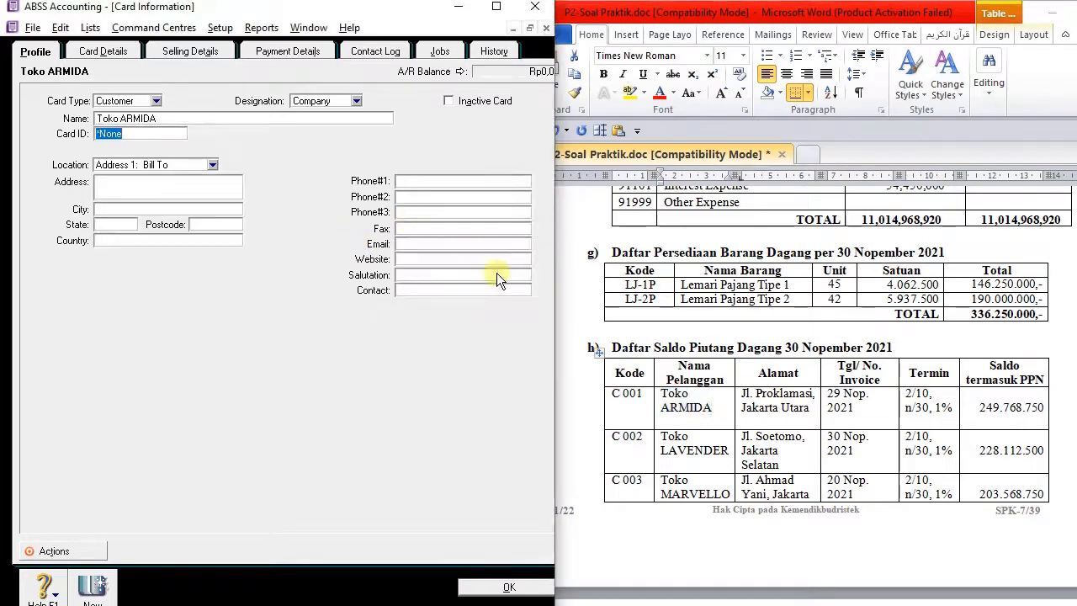
type("C001")
key("Tab")
left_click_drag(810, 407, 742, 393)
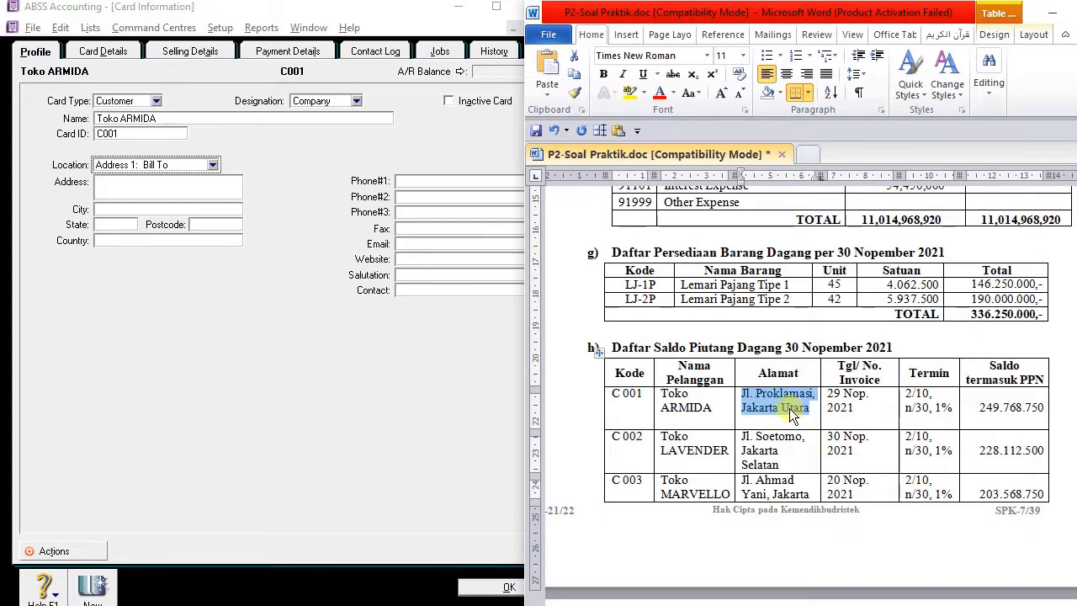
left_click(186, 188)
key("ctrl+v")
Step: Set the tax code in Toko ARMIDA's selling details to PPN
left_click(180, 51)
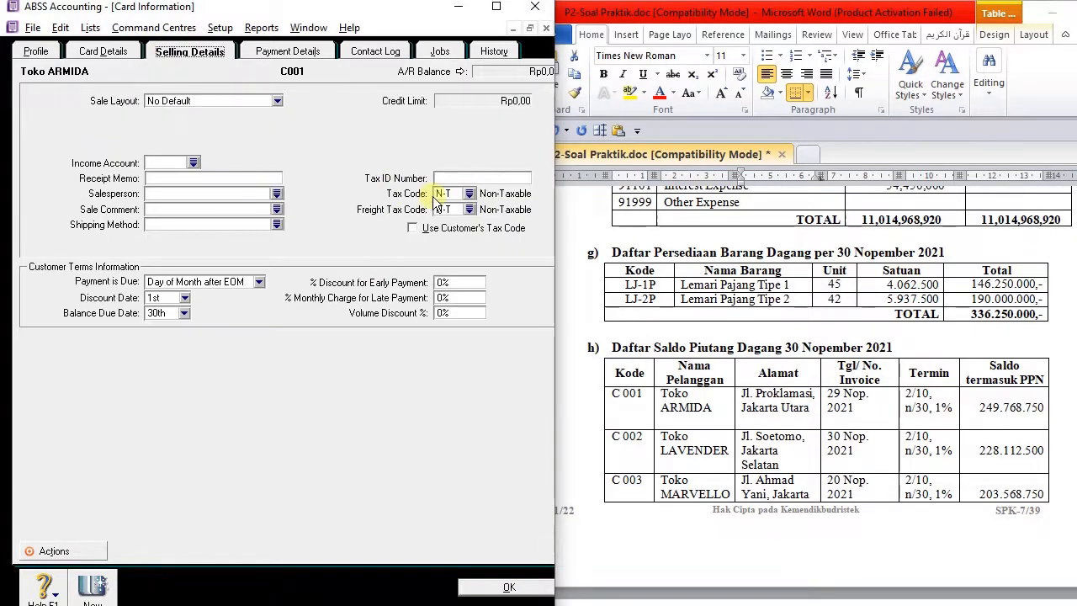
left_click(468, 194)
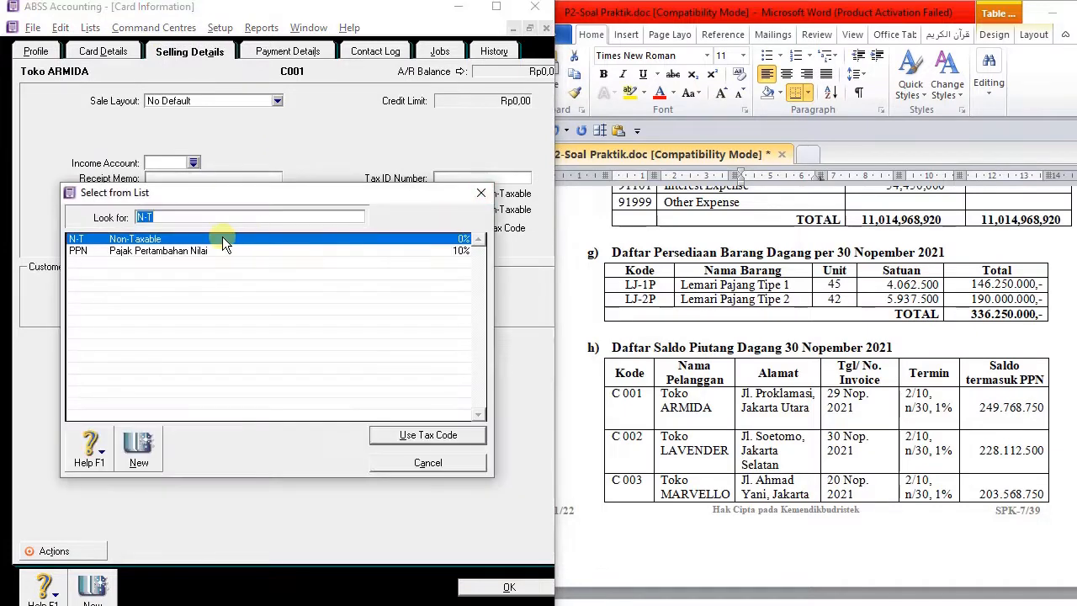
double_click(201, 249)
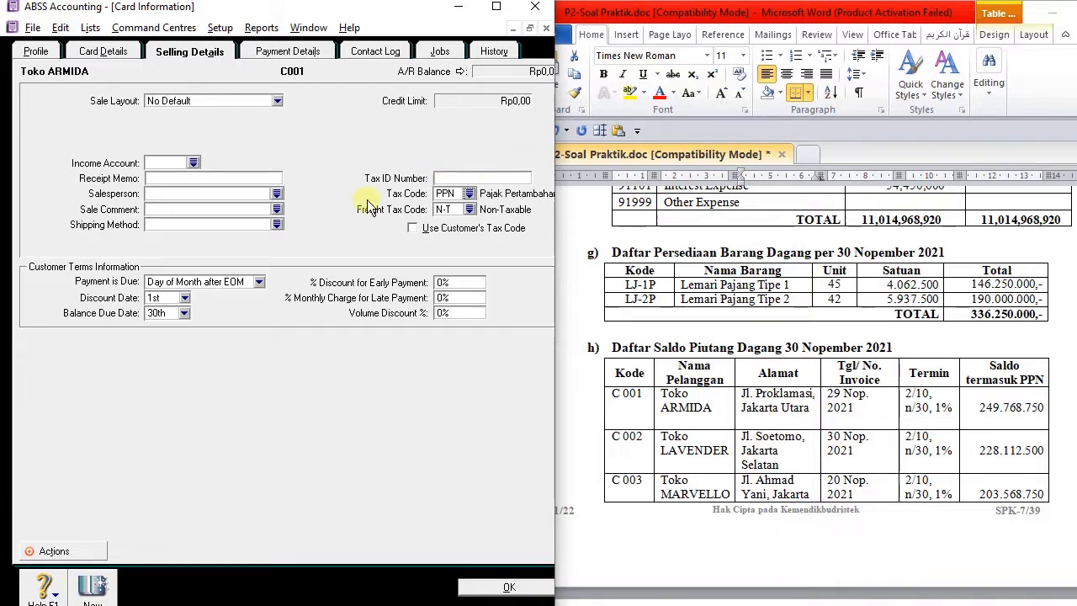
Step: Set Toko ARMIDA's payment terms to In a Given # of Days with 10 discount days and 30 balance due days
left_click(908, 395)
left_click(907, 393)
left_click_drag(916, 373, 935, 404)
left_click(219, 283)
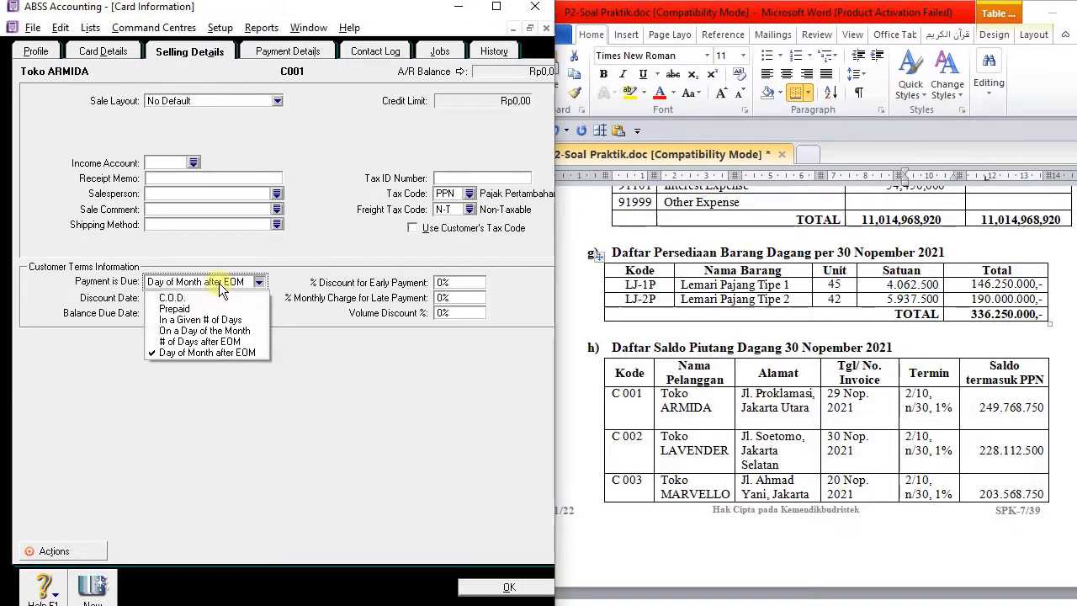
left_click(224, 321)
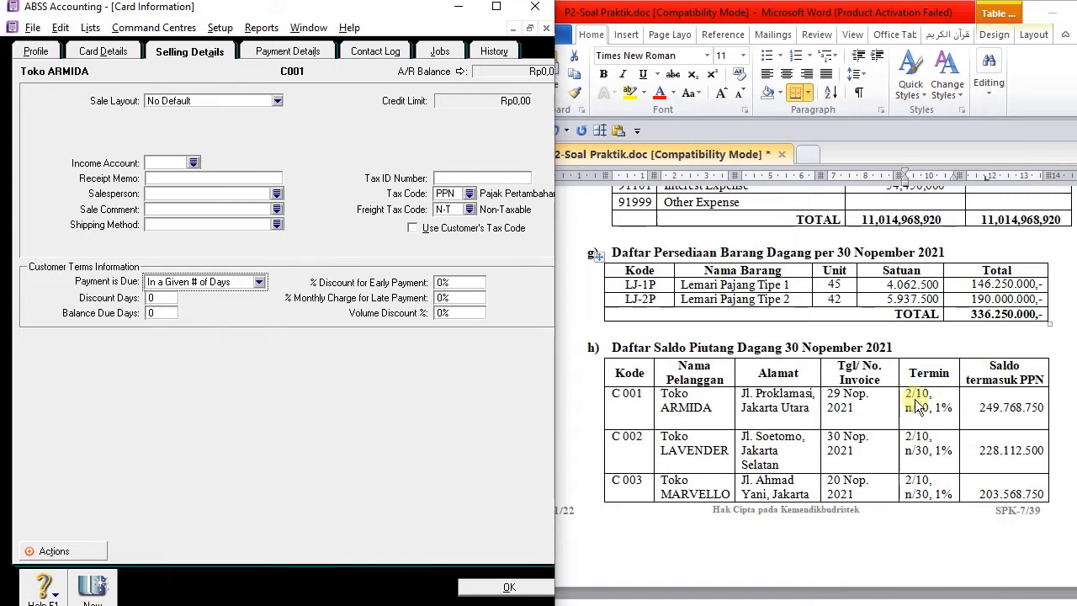
left_click(156, 300)
type("30")
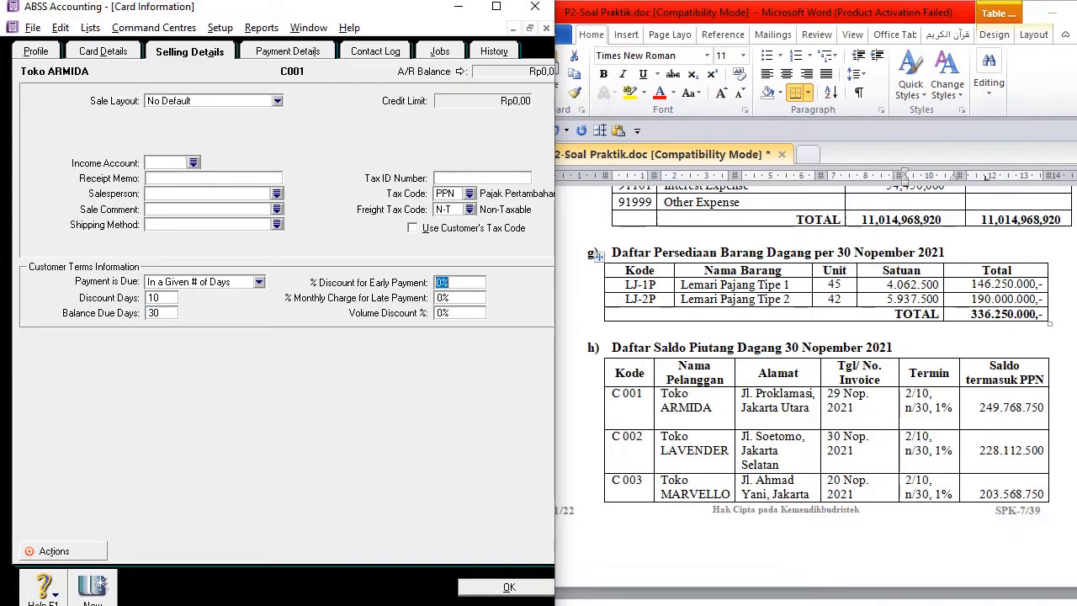
Step: Set Toko ARMIDA's early payment discount to 2% and monthly charge for late payment to 1%
left_click_drag(905, 396, 929, 375)
left_click(509, 312)
left_click(463, 283)
type("2")
key("Tab")
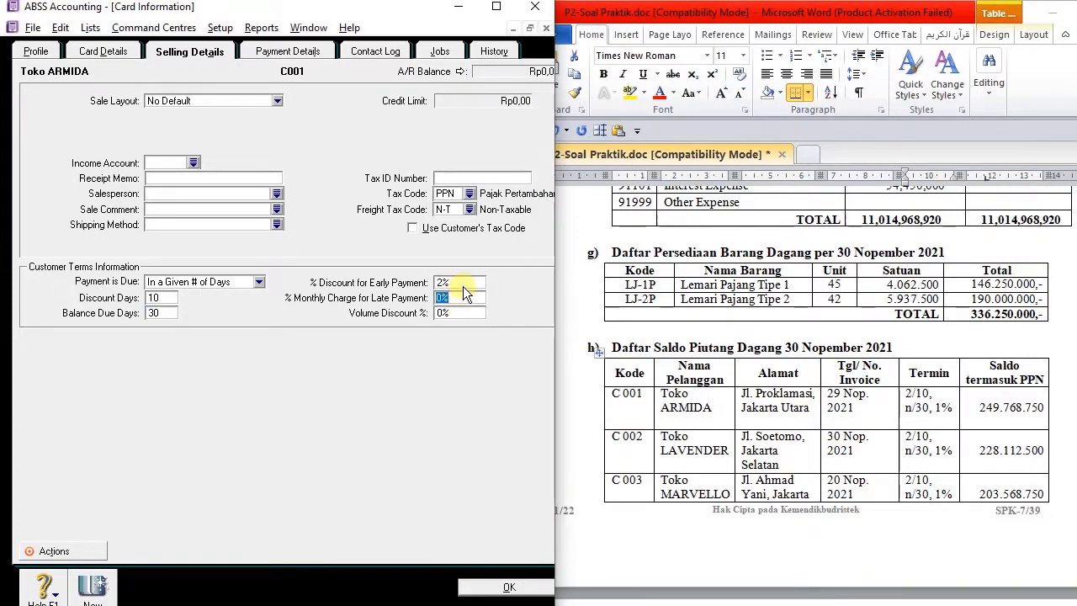
type("1")
key("Tab")
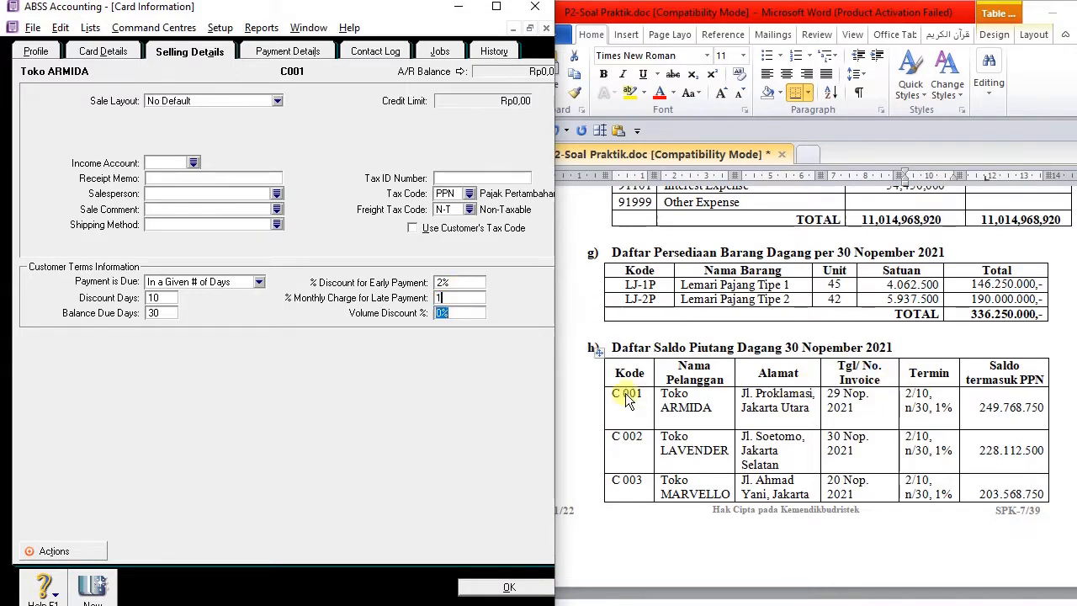
left_click(299, 52)
left_click(103, 51)
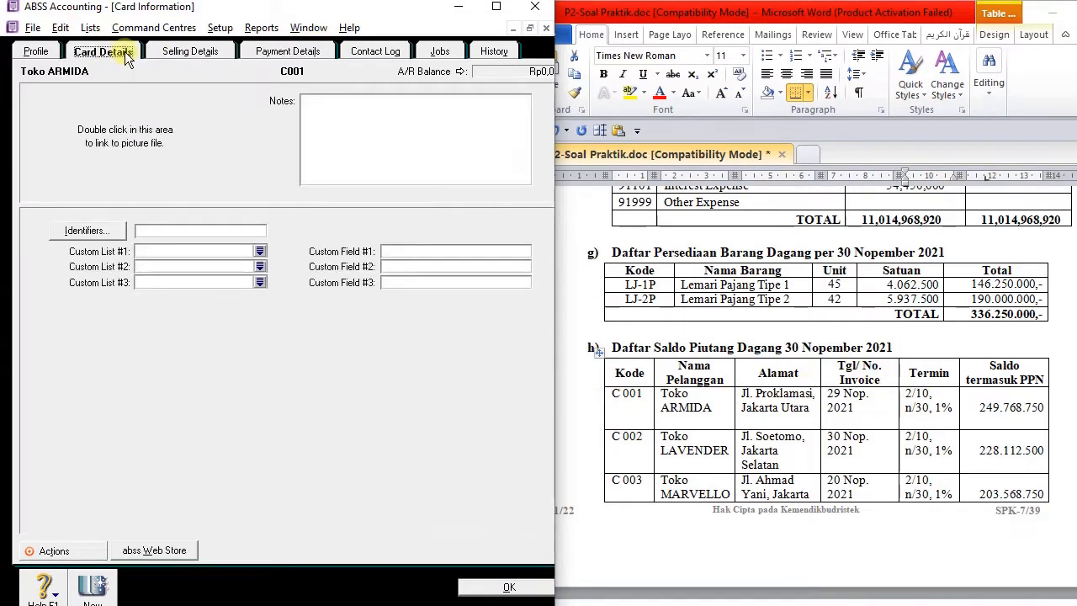
left_click(165, 52)
Step: Create a customer card for Toko LAVENDER with its card ID and bill-to address from the receivables table
left_click(93, 586)
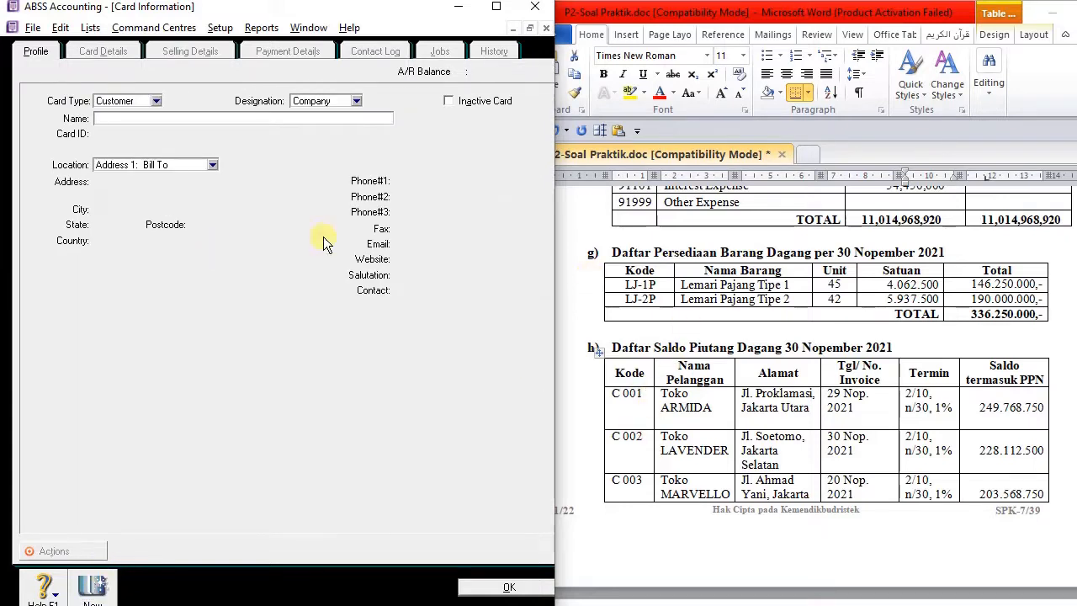
type("Toko LAVENDER")
key("Tab")
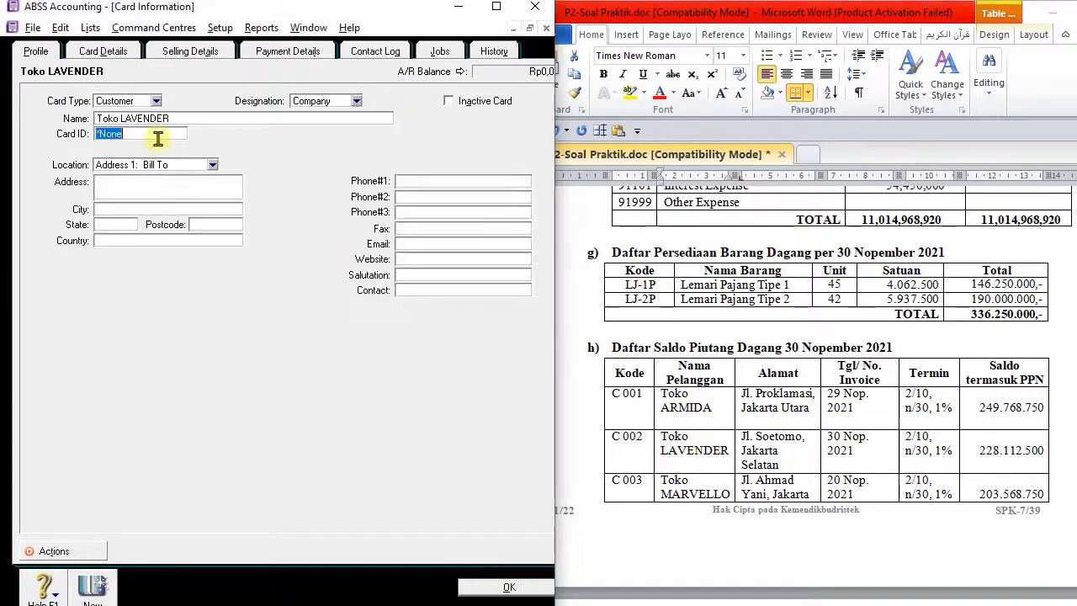
type("C")
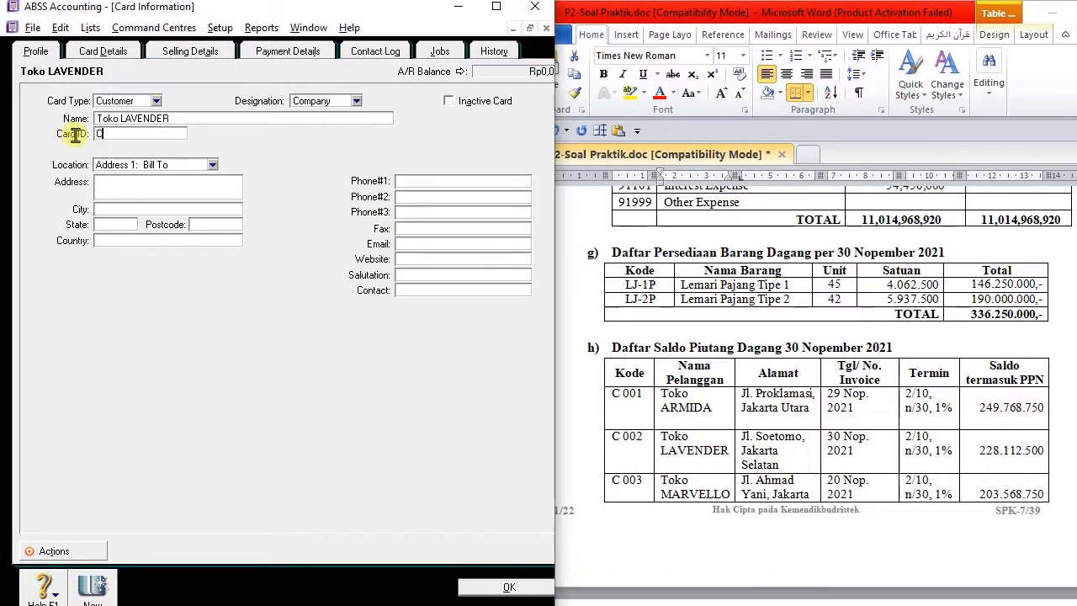
type(" 002")
key("alt+Tab")
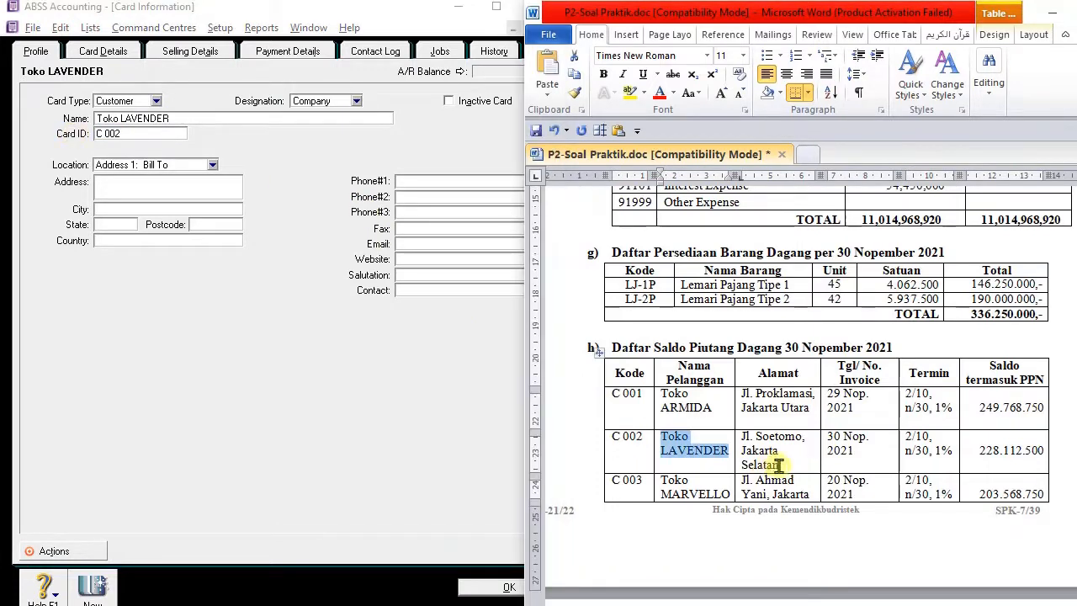
left_click_drag(781, 466, 741, 444)
key("ctrl+c")
left_click(204, 184)
key("ctrl+v")
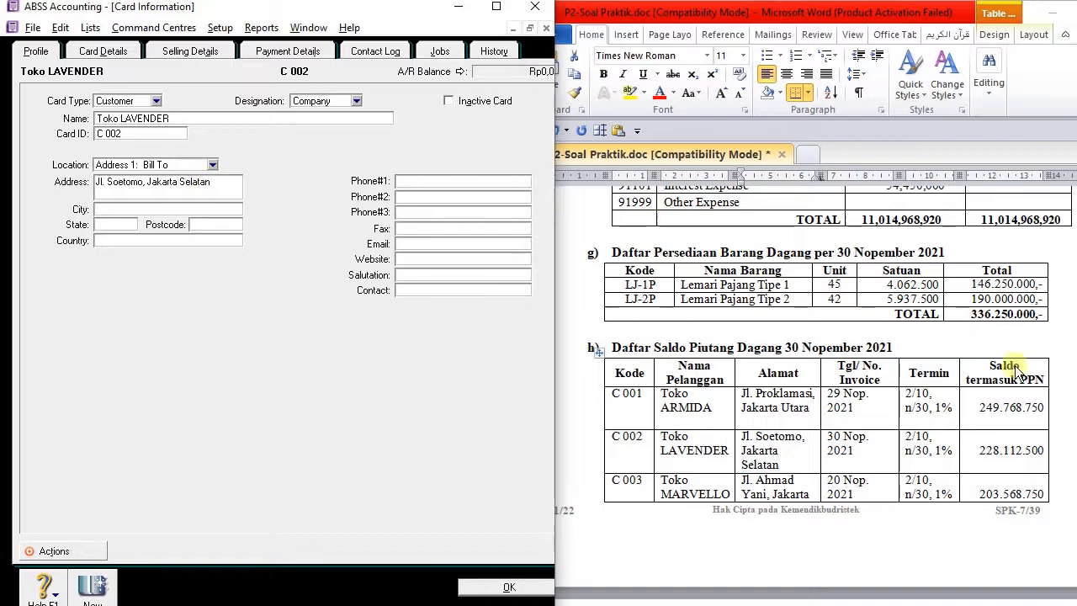
Step: Set the tax code in Toko LAVENDER's selling details to PPN
left_click(217, 52)
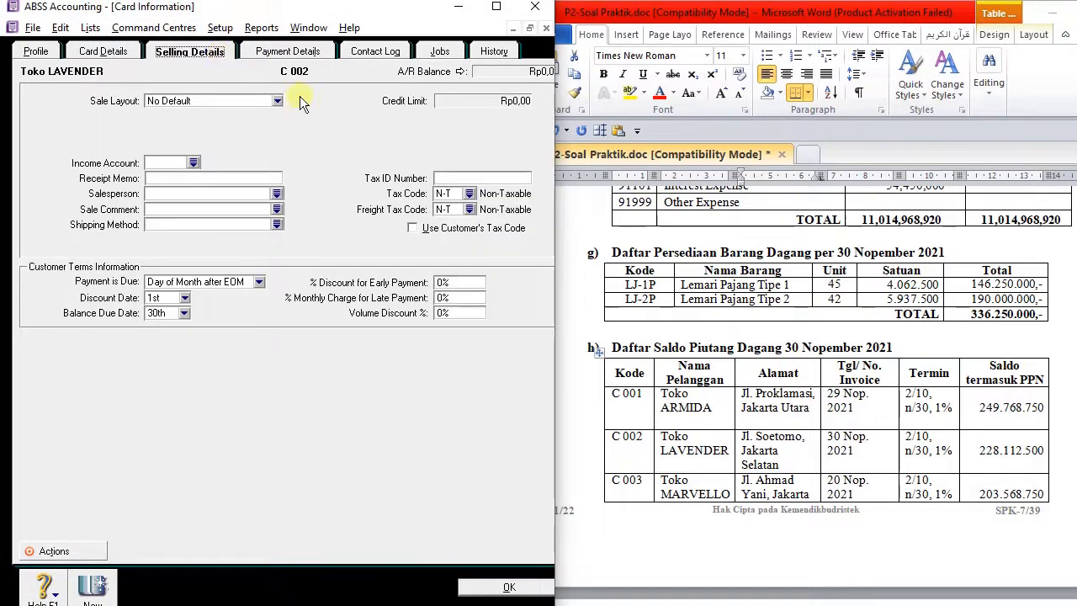
left_click(469, 194)
double_click(154, 255)
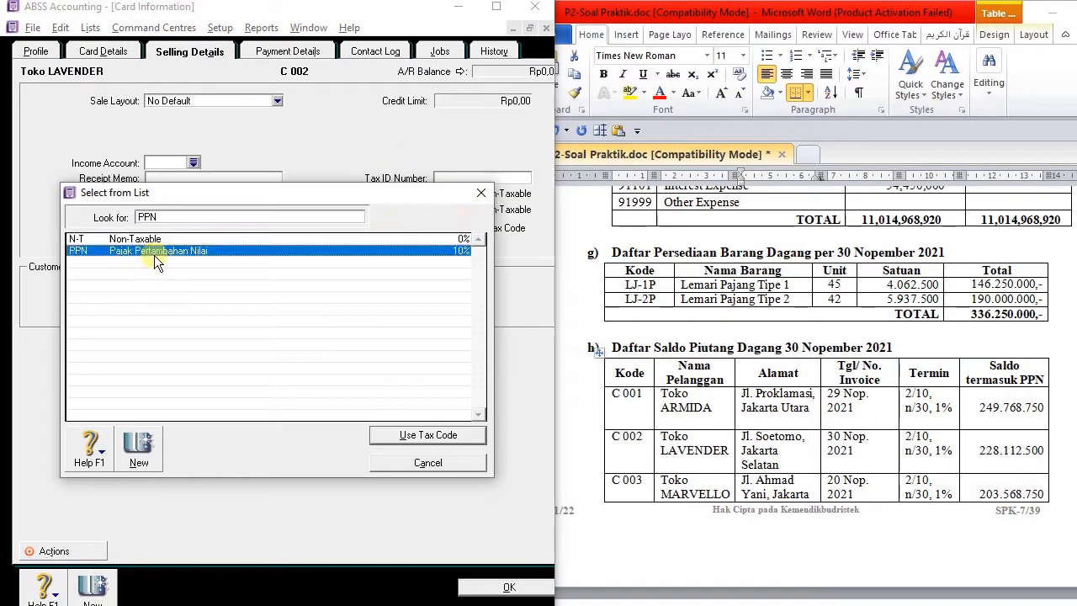
Step: Set Toko LAVENDER's terms to In a Given # of Days with 10 discount days, 30 balance due days and 2% early payment discount
left_click(211, 282)
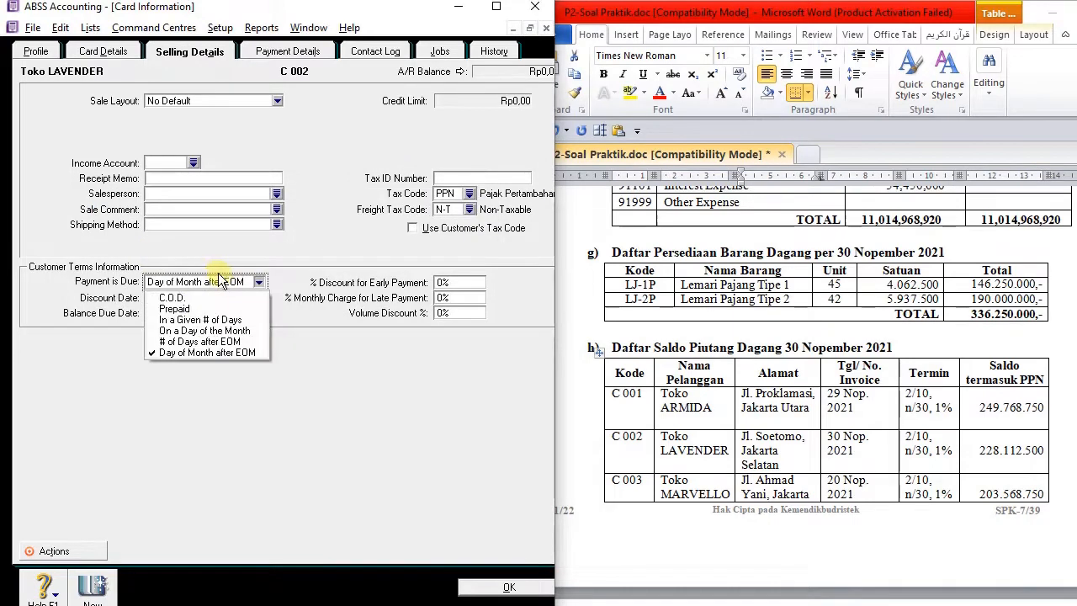
left_click(216, 321)
left_click(168, 299)
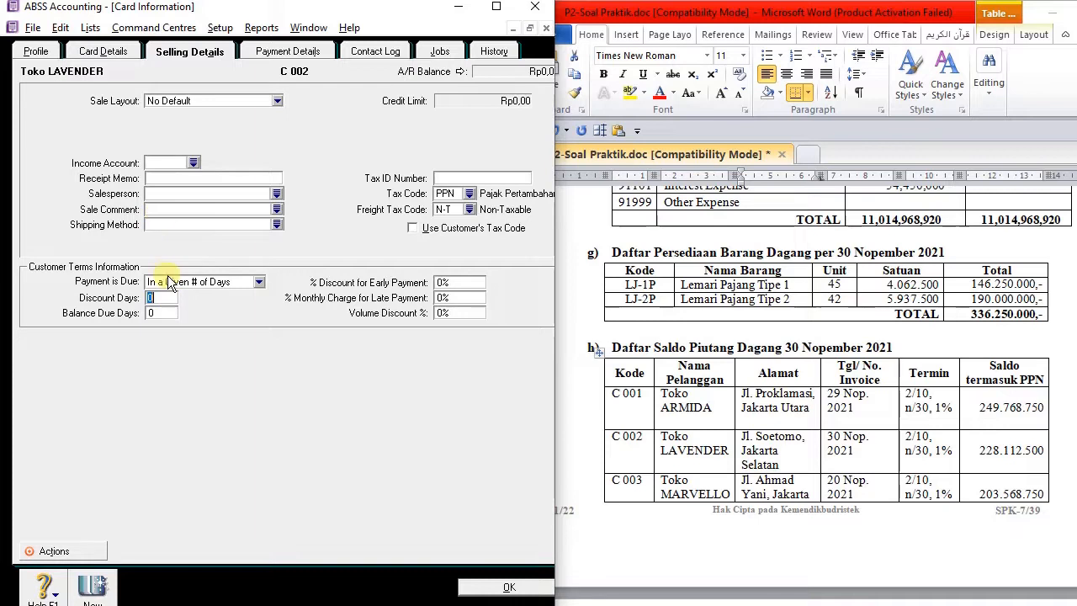
type("10")
key("Tab")
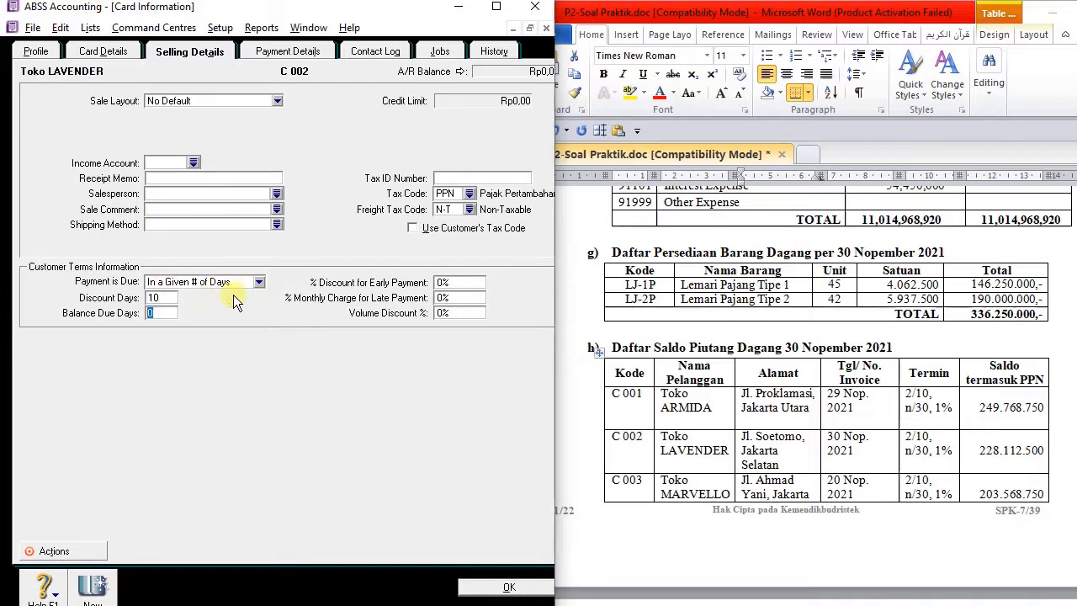
type("30")
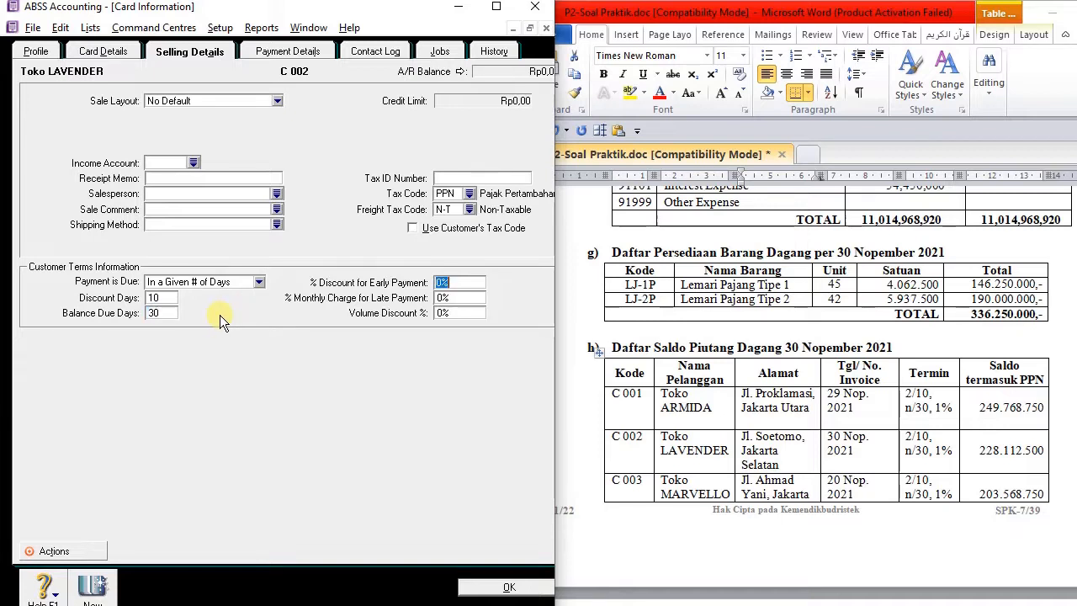
type("2")
key("Tab")
Step: Create a customer card for Toko MARVELLO with its card ID and bill-to address from the receivables table
left_click(90, 589)
left_click(683, 482)
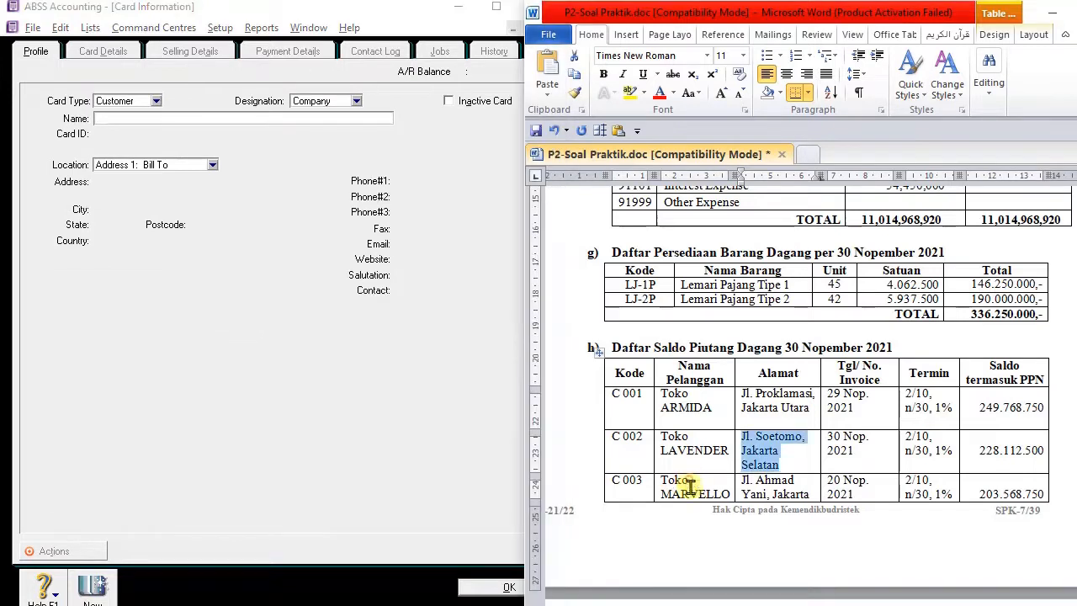
left_click_drag(666, 484, 728, 496)
key("ctrl+c")
left_click(133, 121)
key("ctrl+v")
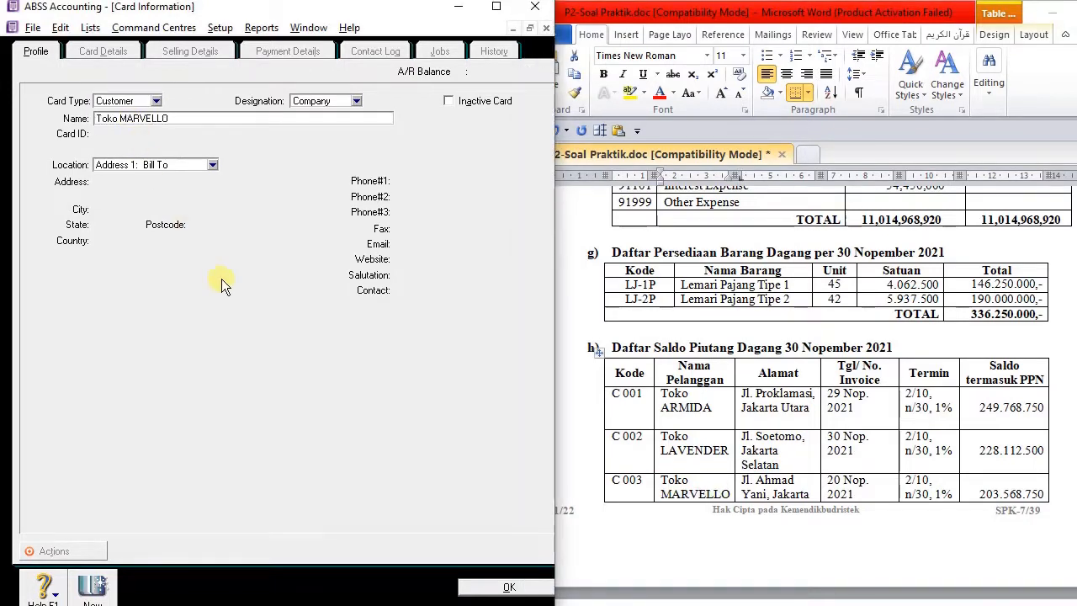
key("Tab")
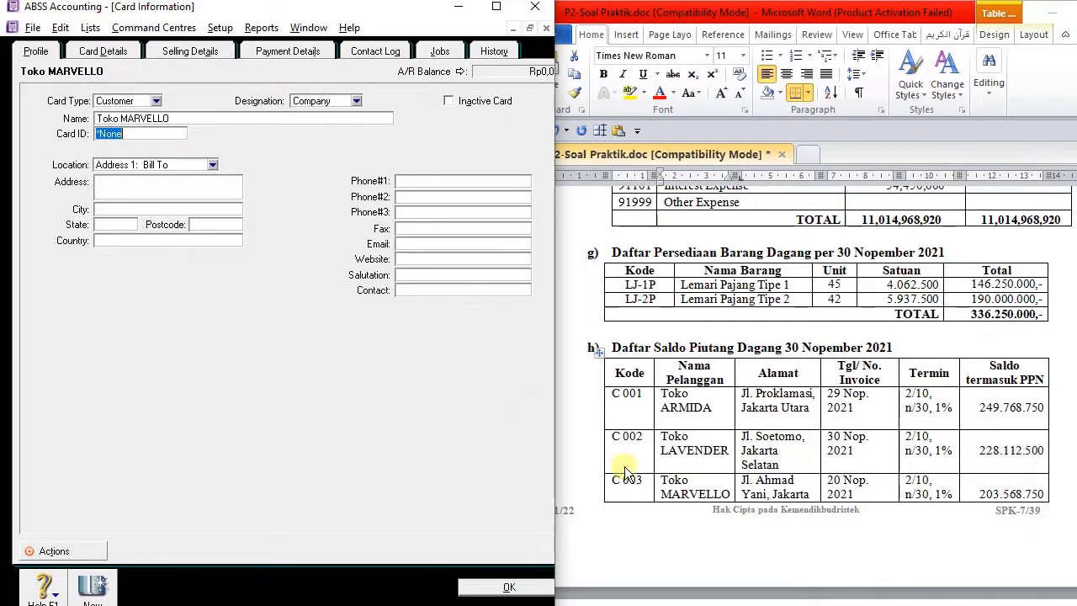
type("C003")
key("Tab")
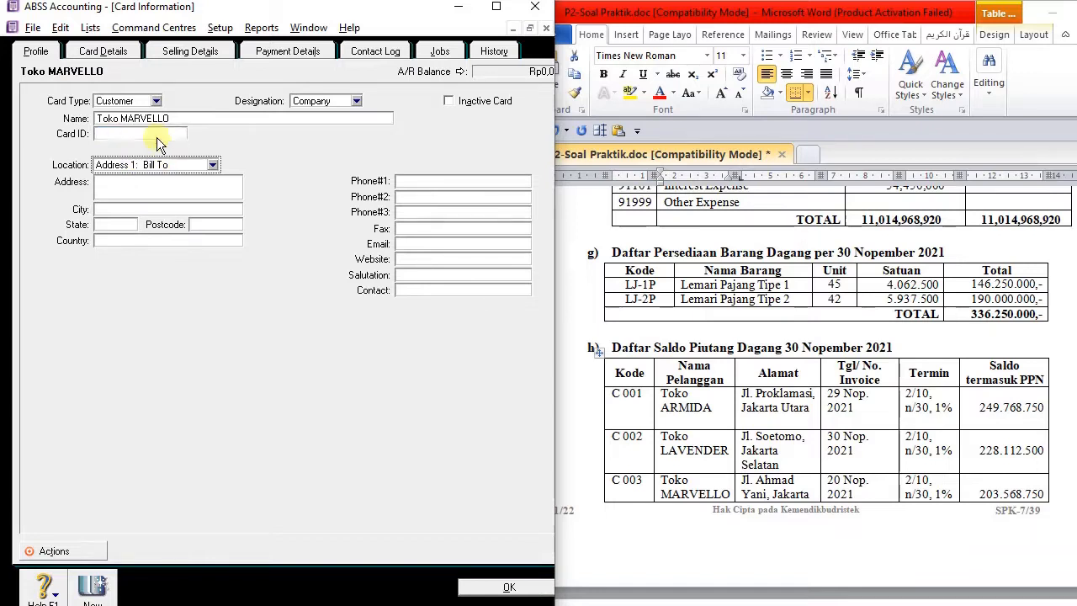
left_click(784, 486)
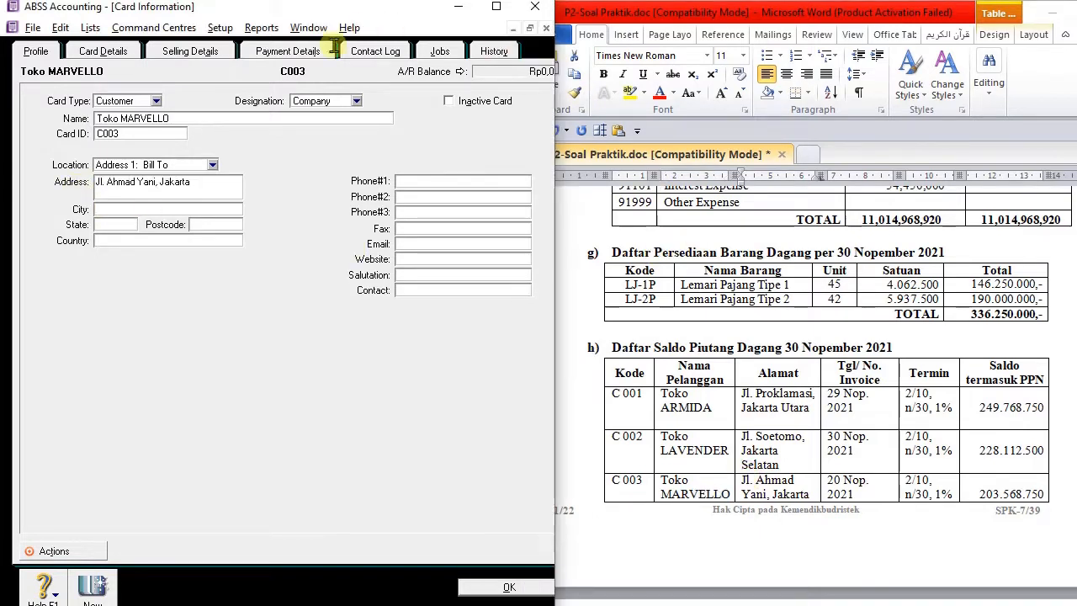
Step: Set Toko MARVELLO's tax code to PPN and its terms to In a Given # of Days with 30 balance due days
left_click(192, 49)
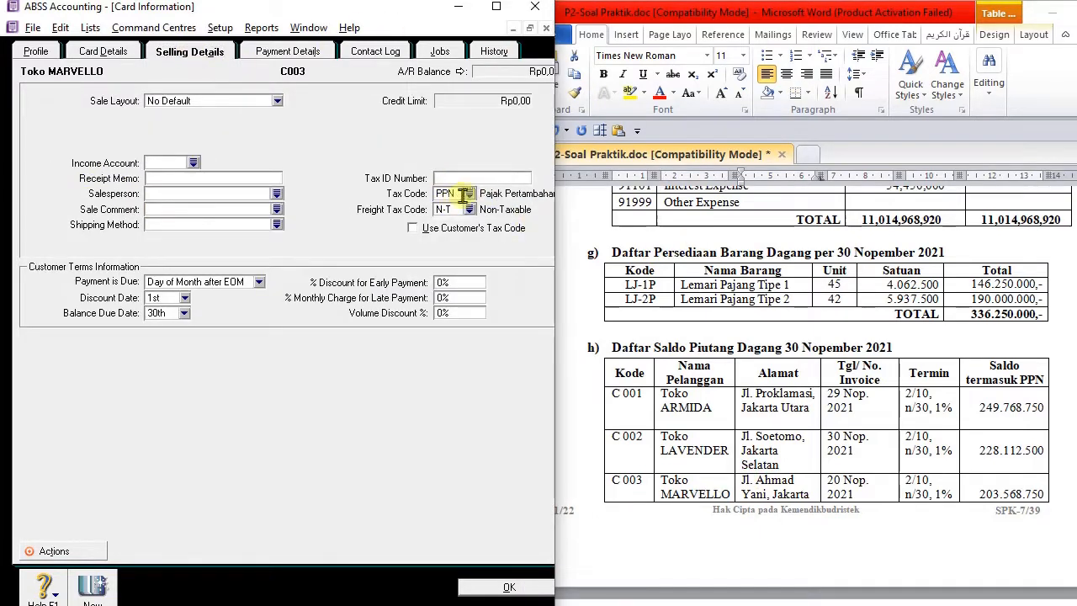
left_click(201, 281)
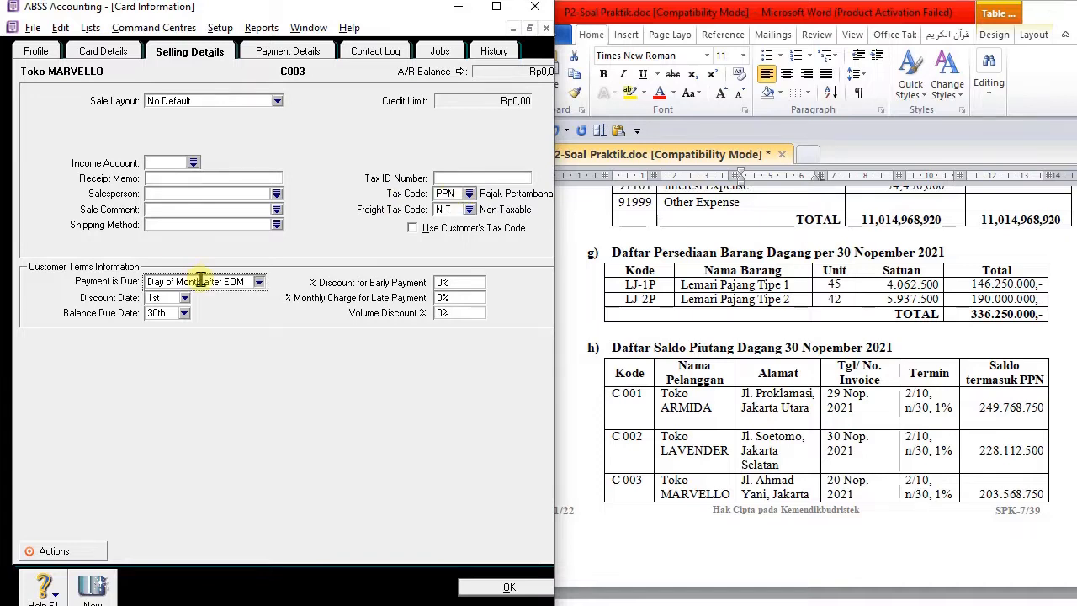
left_click(204, 320)
left_click(156, 297)
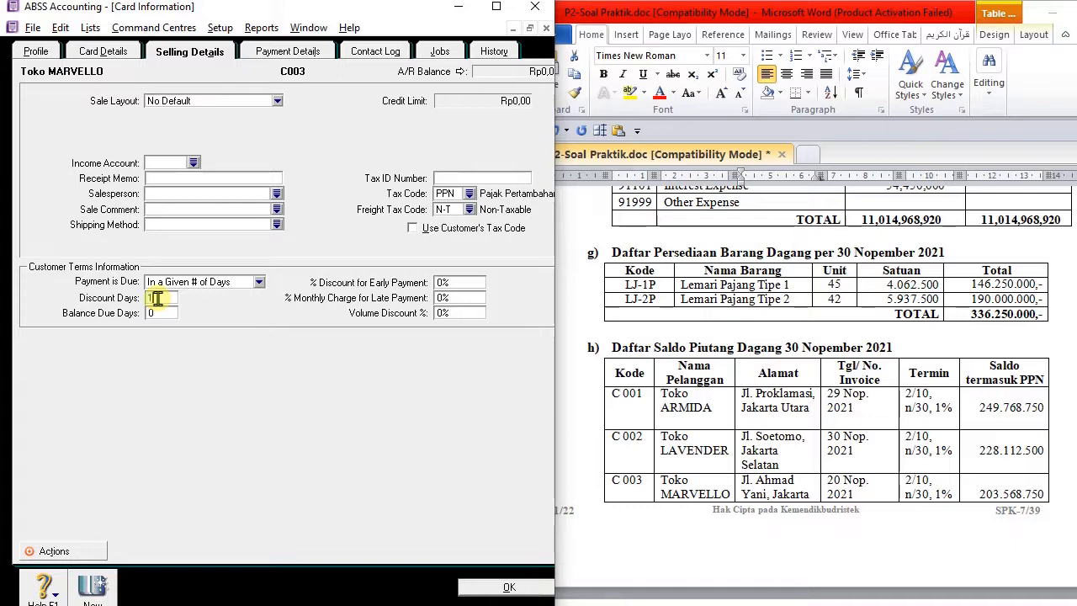
type("30")
key("Tab")
Step: Start a new customer card for Toko BERLAN, entering its name and card ID from the receivables table
scroll(858, 480, "down", 3)
left_click(93, 586)
scroll(650, 430, "down", 5)
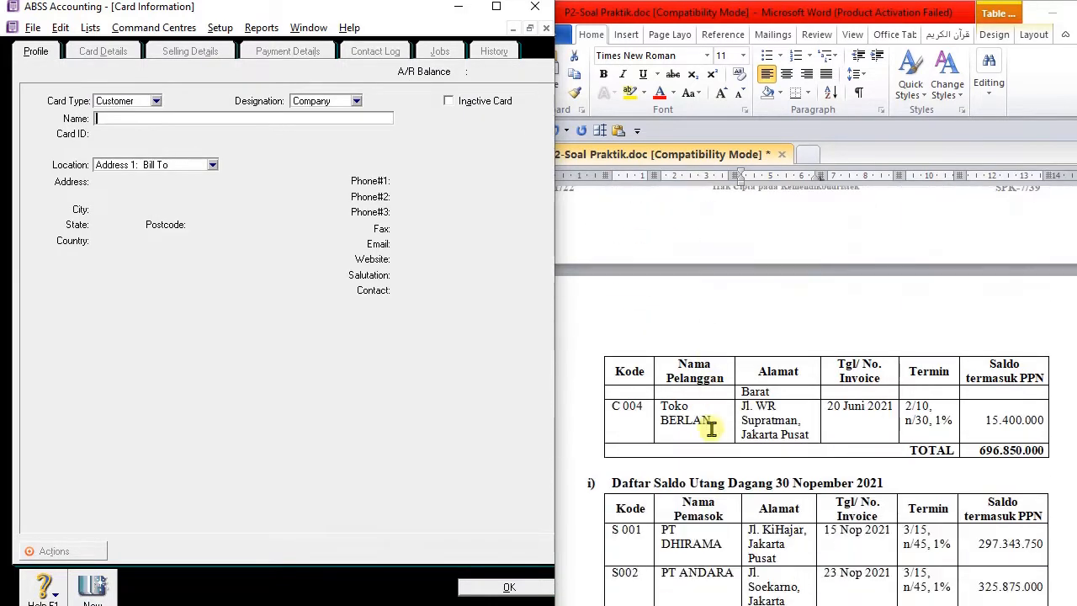
left_click_drag(660, 406, 711, 420)
left_click(168, 118)
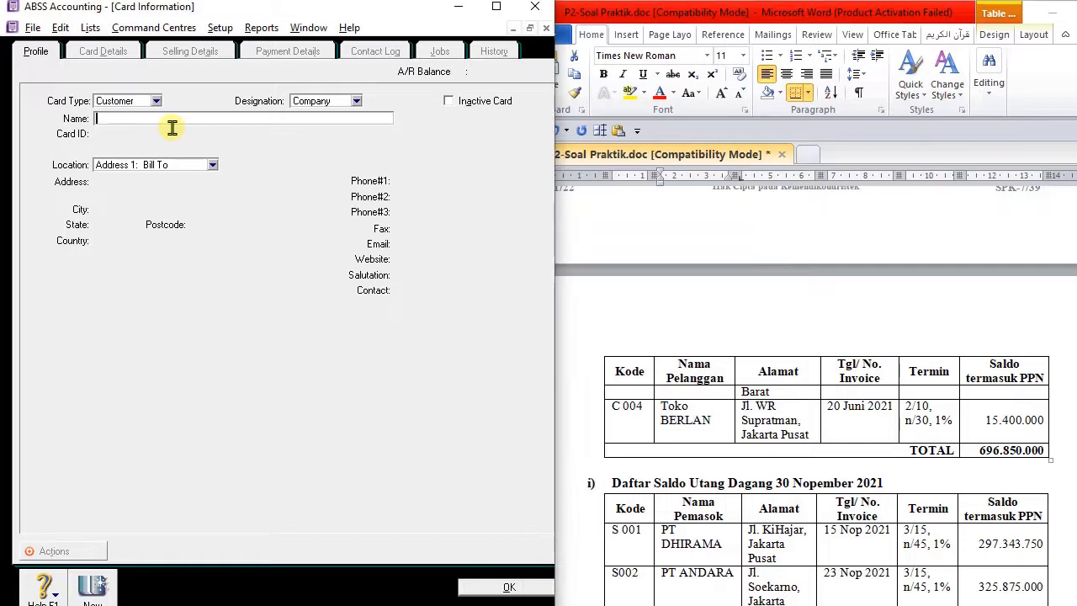
key("ctrl+v")
key("Tab")
key("Tab")
Step: Copy Toko BERLAN's address from the receivables table into the bill-to address of its card
key("Tab")
key("alt+Tab")
left_click(740, 407)
key("ctrl+c")
key("alt+Tab")
key("ctrl+v")
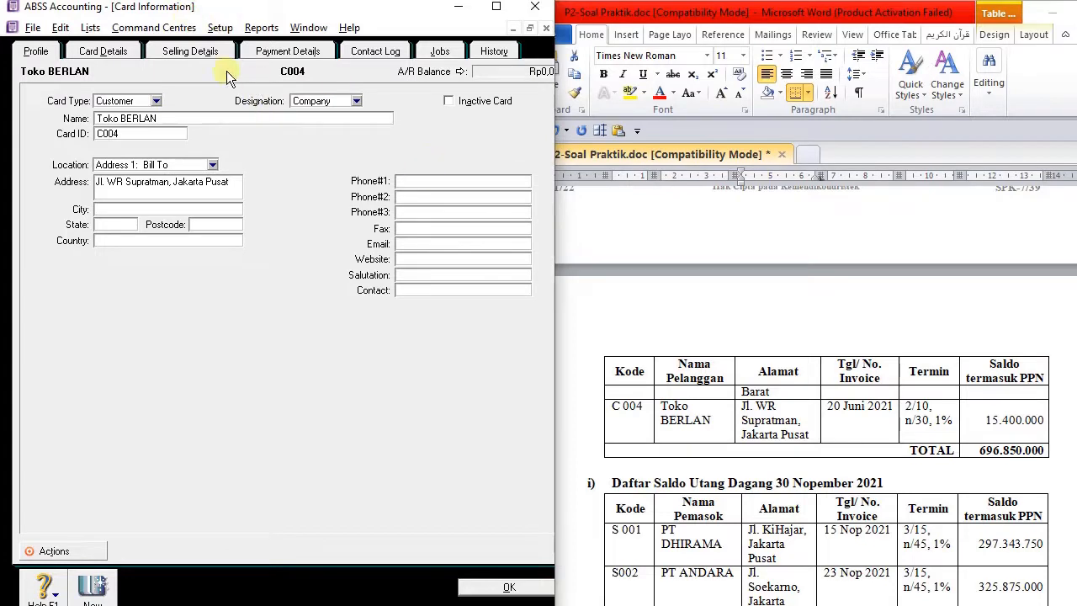
Step: Set the tax code in Toko BERLAN's selling details to PPN
left_click(161, 51)
left_click(464, 193)
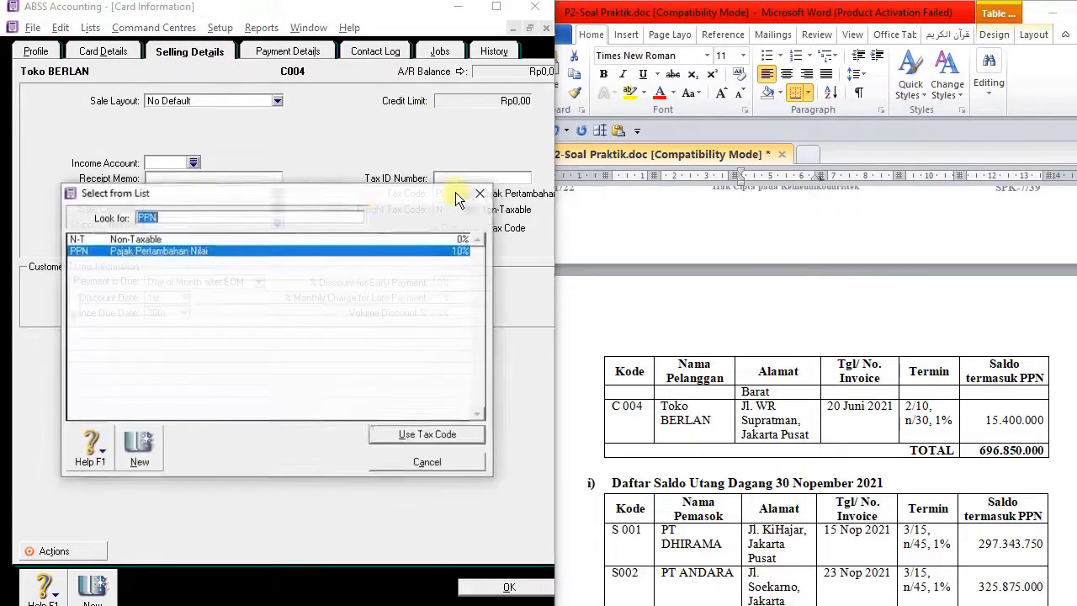
double_click(336, 251)
Step: Set Toko BERLAN's terms to In a Given # of Days, 10 discount days, 30 balance due days and 1% monthly late charge, and save the card
left_click(206, 282)
left_click(206, 320)
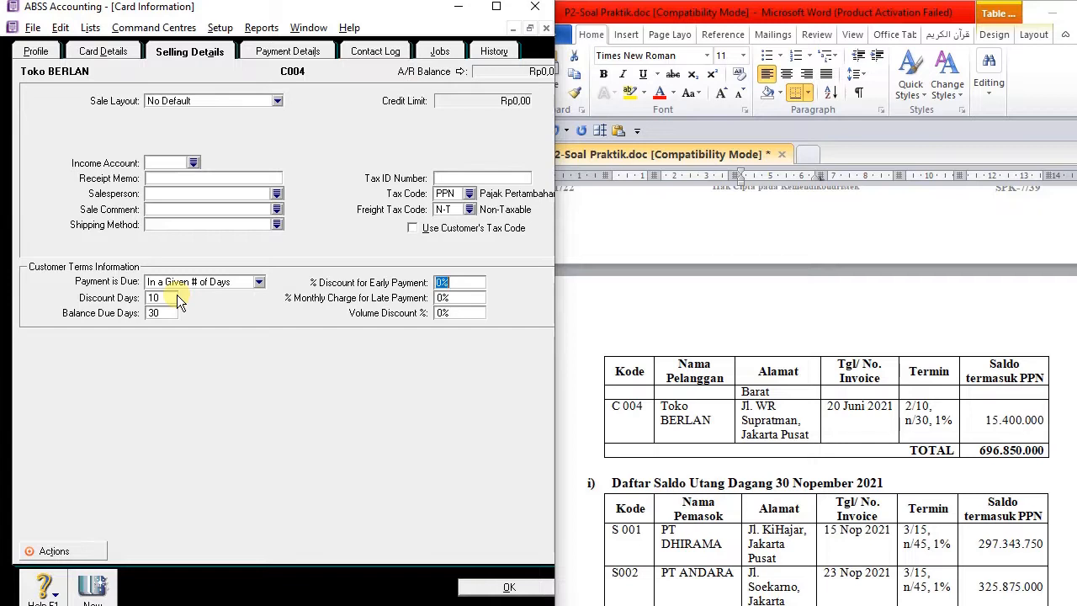
key("Tab")
type("1")
key("Tab")
left_click(507, 589)
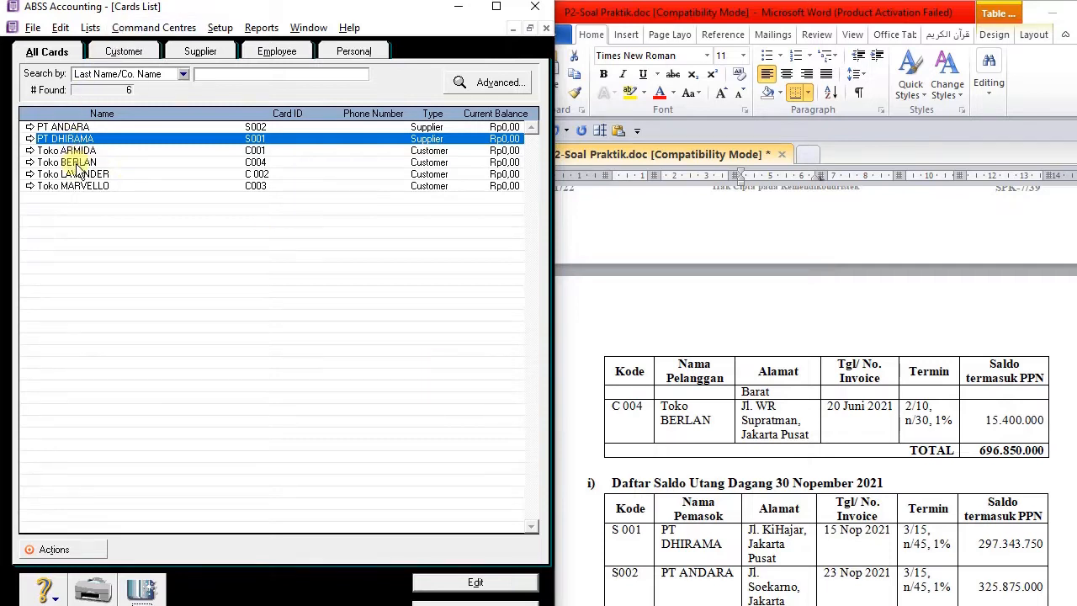
Step: Review the customer and supplier cards in the cards list, then close the list
left_click(118, 51)
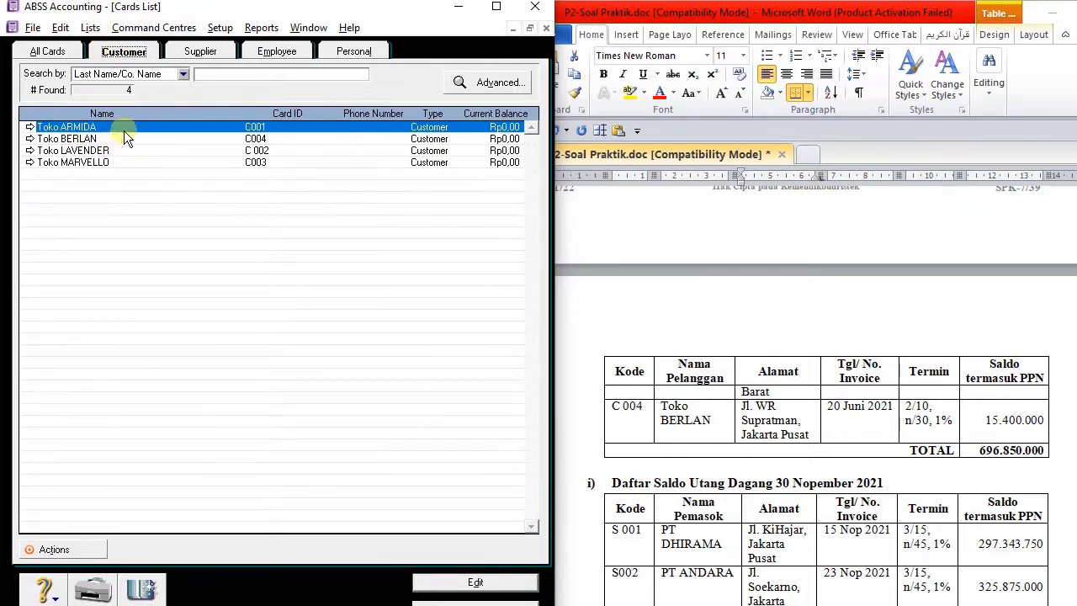
left_click(206, 52)
left_click(490, 599)
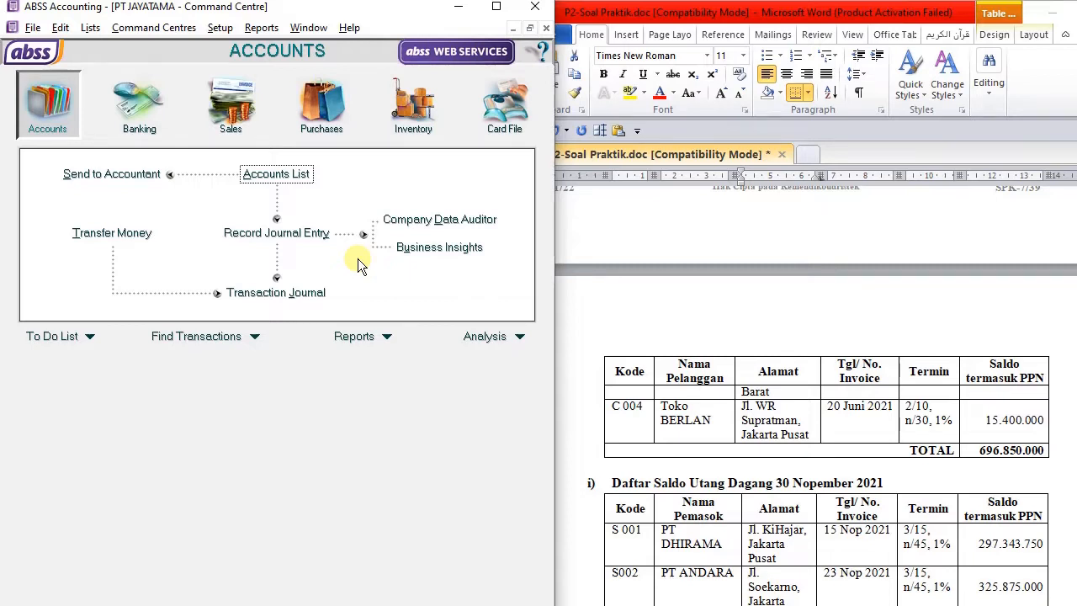
Step: Locate the merchandise inventory table, Daftar Persediaan Barang Dagang, in the exercise document
scroll(653, 340, "down", 5)
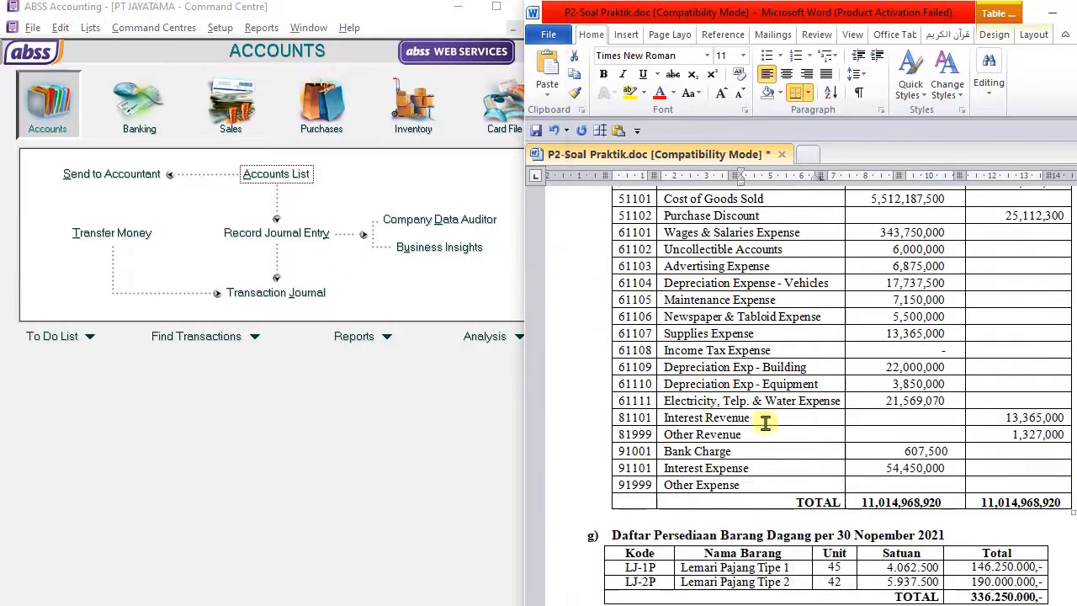
scroll(764, 423, "down", 3)
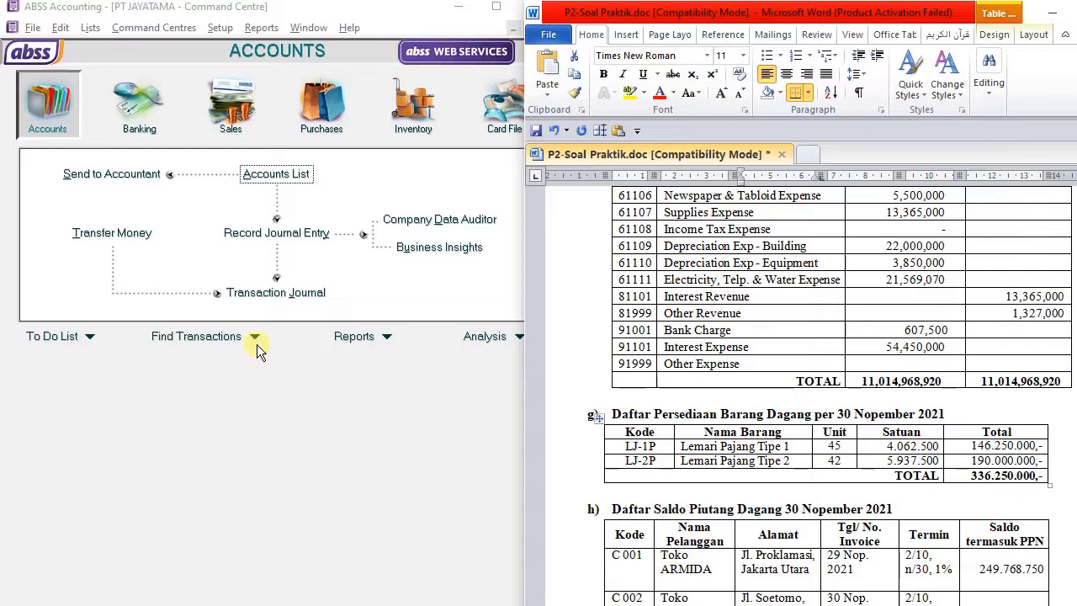
Step: Create a new inventory item numbered LJ-1P and name it Lemari Pajang Tipe 1, as in the exercise document
left_click(89, 34)
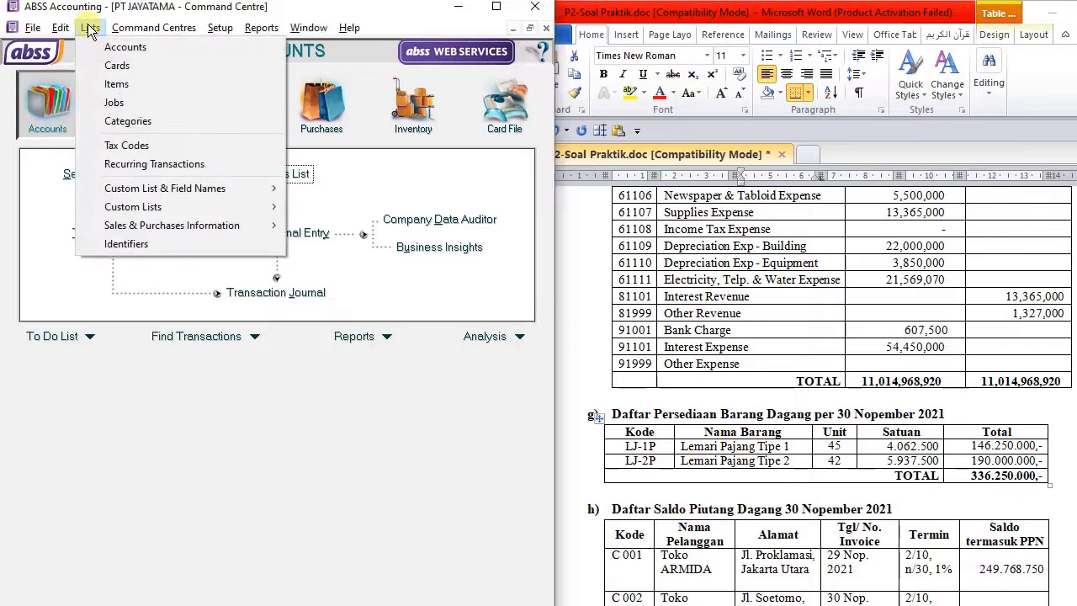
left_click(111, 82)
left_click(140, 588)
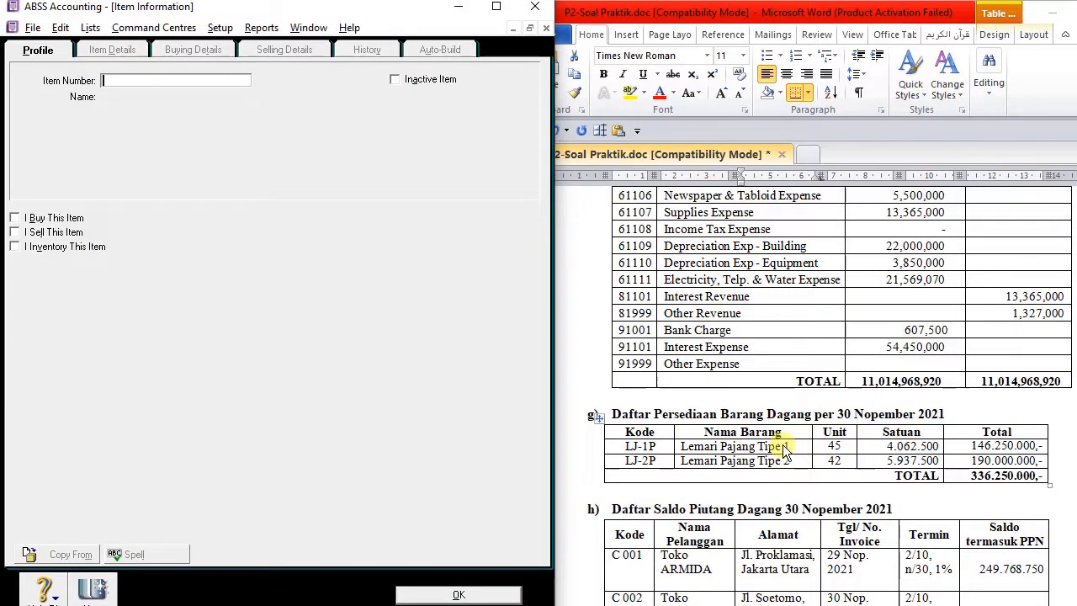
left_click(644, 446)
left_click_drag(658, 446, 631, 445)
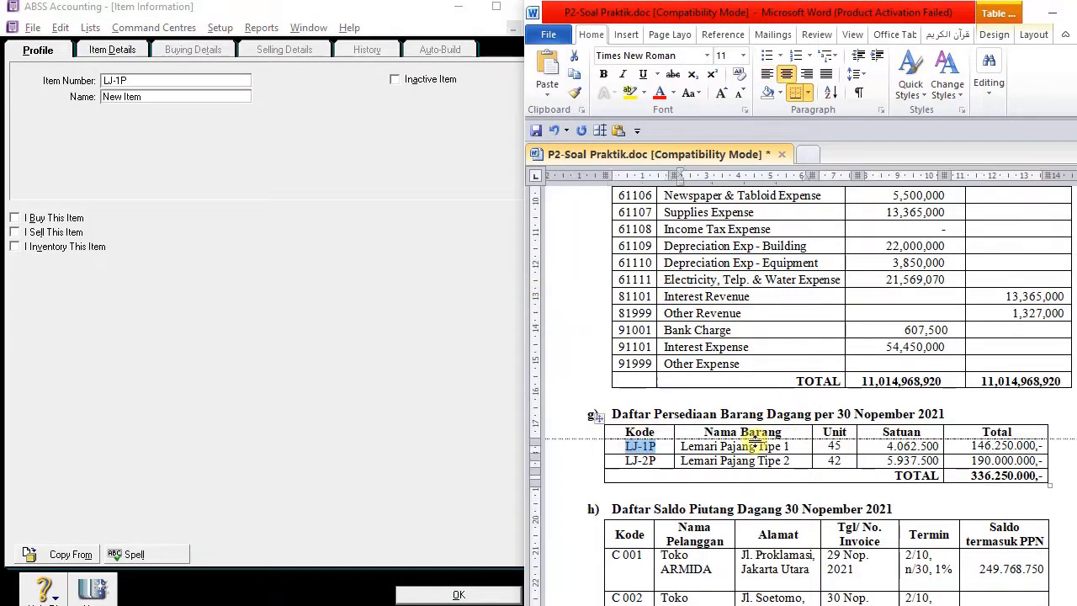
left_click_drag(791, 445, 681, 446)
key("ctrl+c")
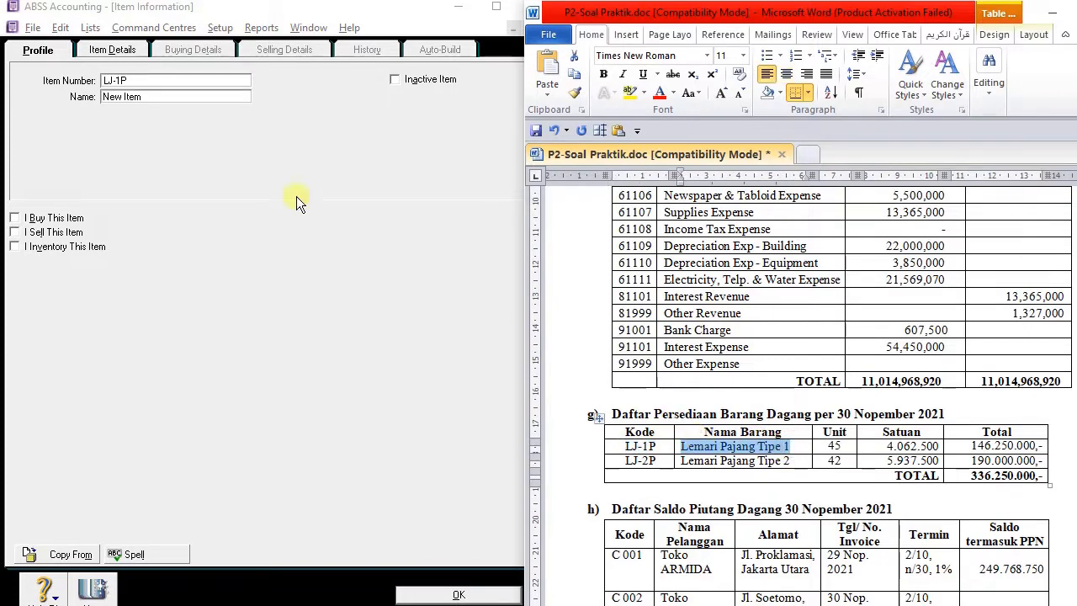
left_click(180, 96)
key("ctrl+v")
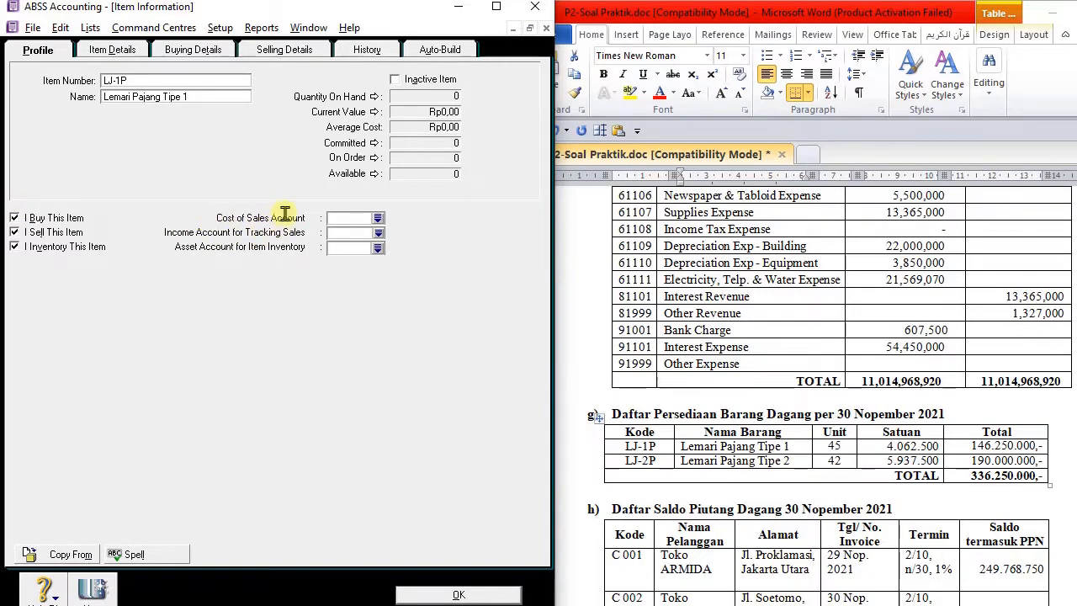
Step: Make LJ-1P bought, sold and inventoried, with cost of sales account 5-1101, income account 4-1101 and inventory asset account 1-1301
left_click(378, 218)
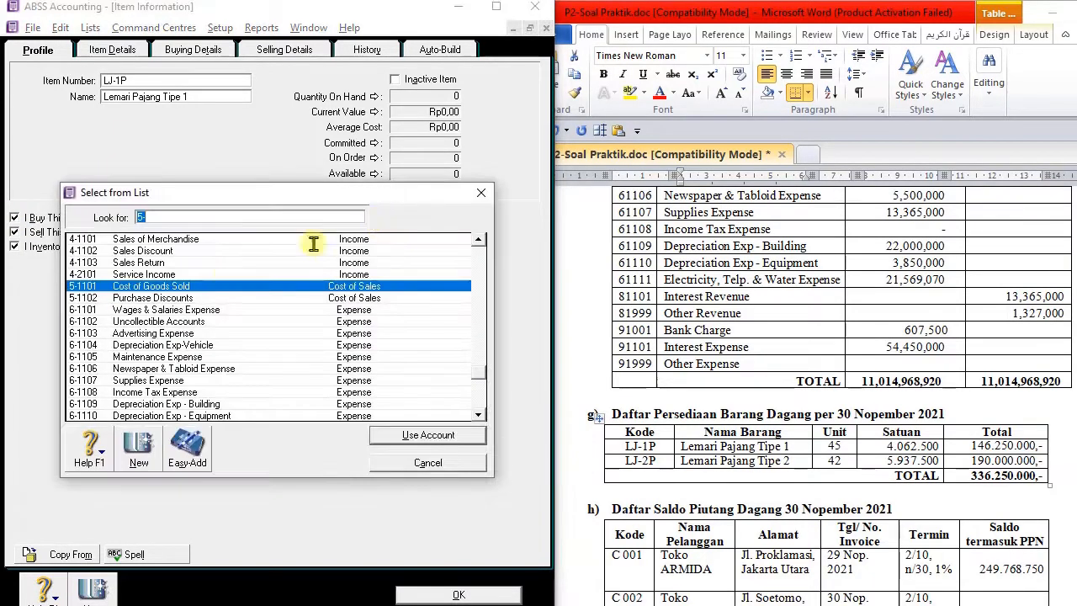
double_click(214, 287)
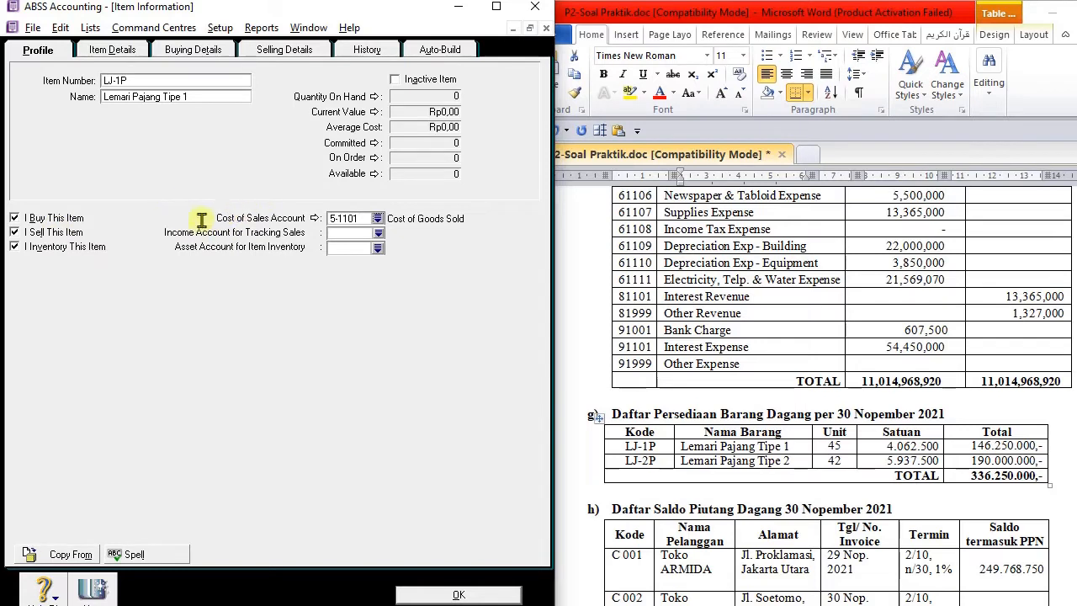
left_click(377, 233)
double_click(221, 288)
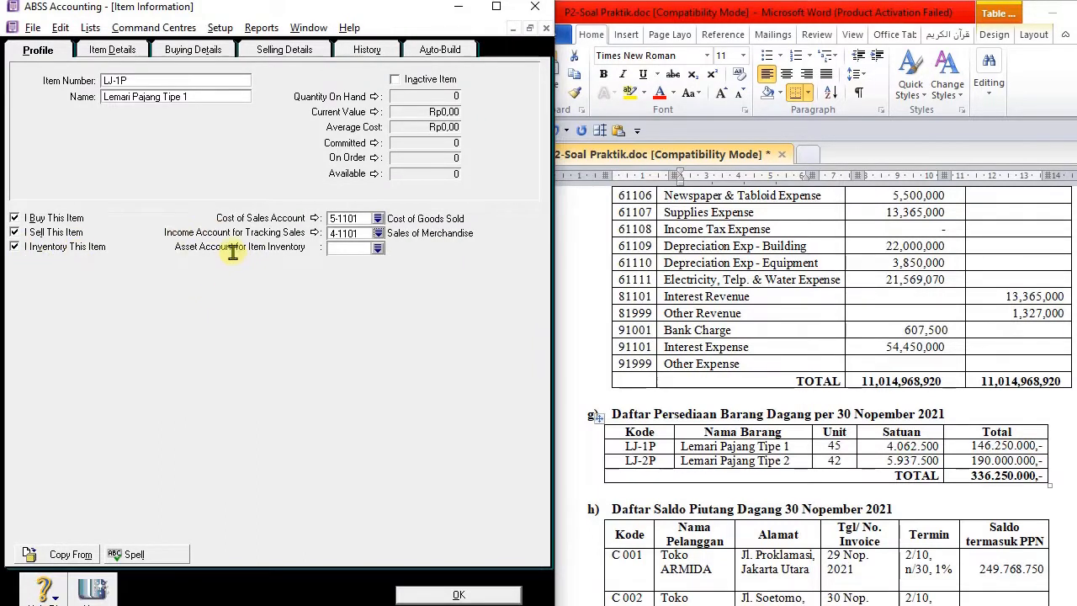
left_click(378, 248)
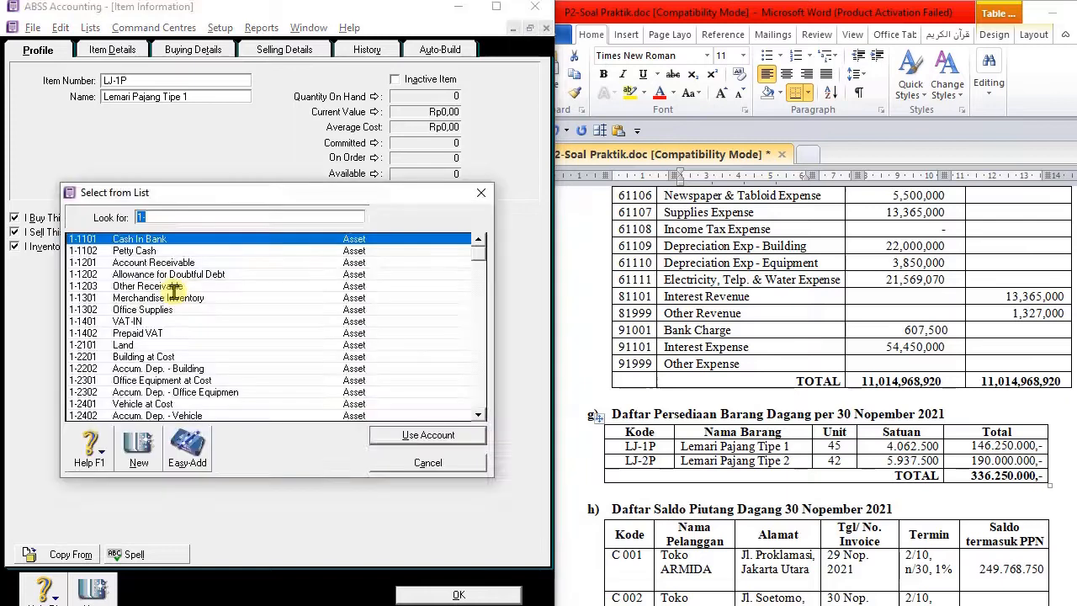
double_click(172, 297)
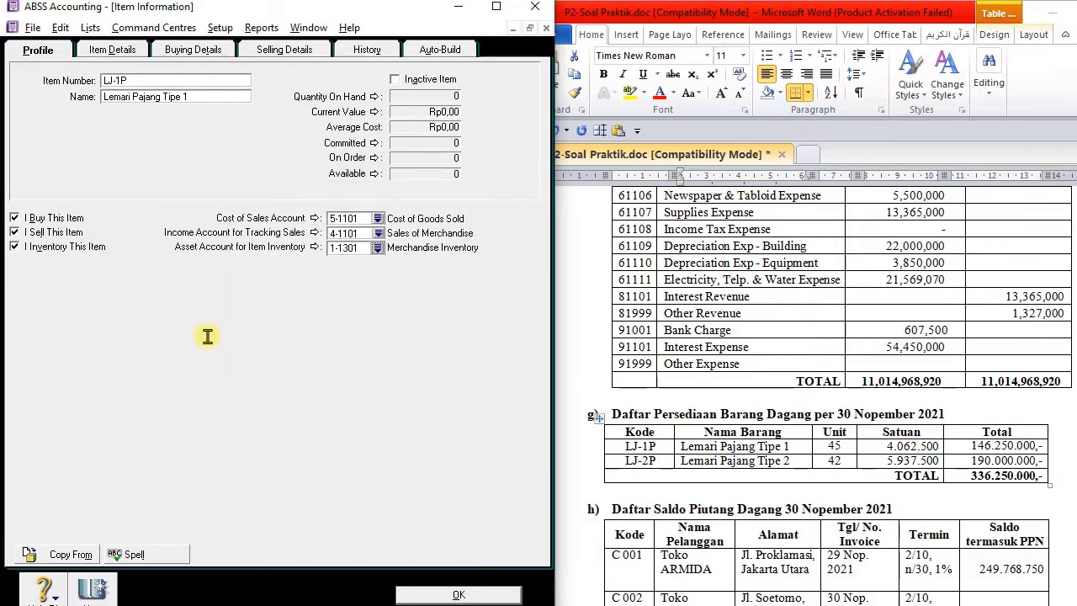
Step: In LJ-1P's buying details, set the tax code when bought to PPN and the buying unit of measure to Unit
left_click(133, 46)
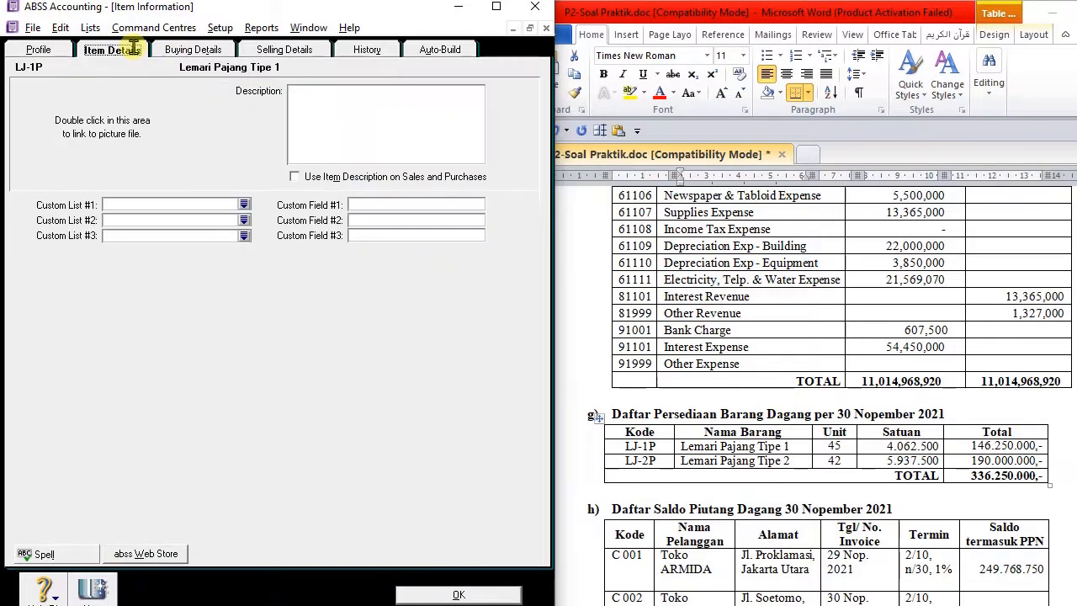
left_click(180, 49)
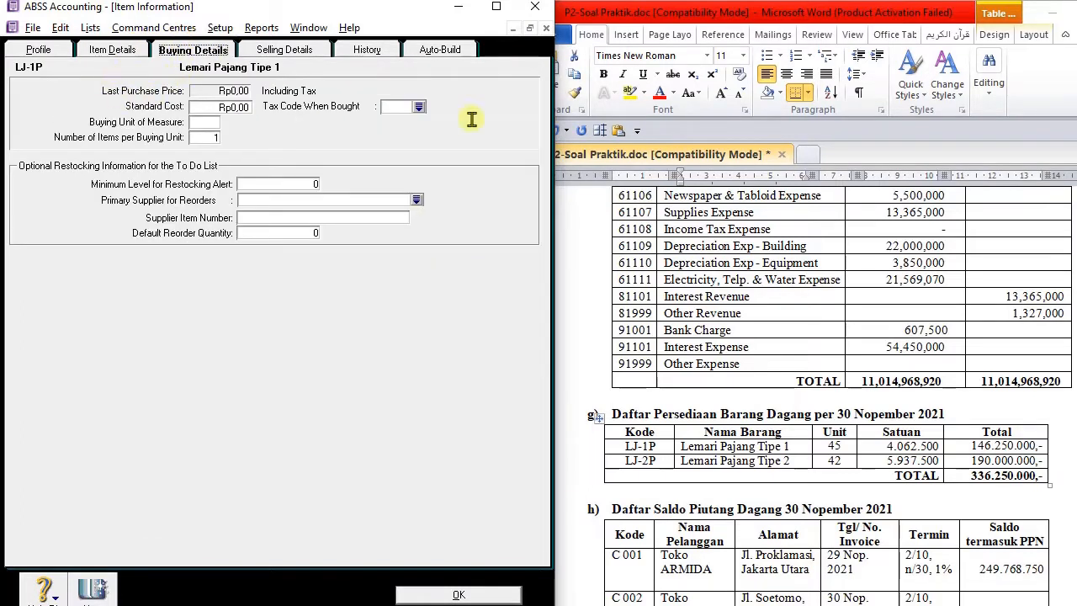
left_click(420, 103)
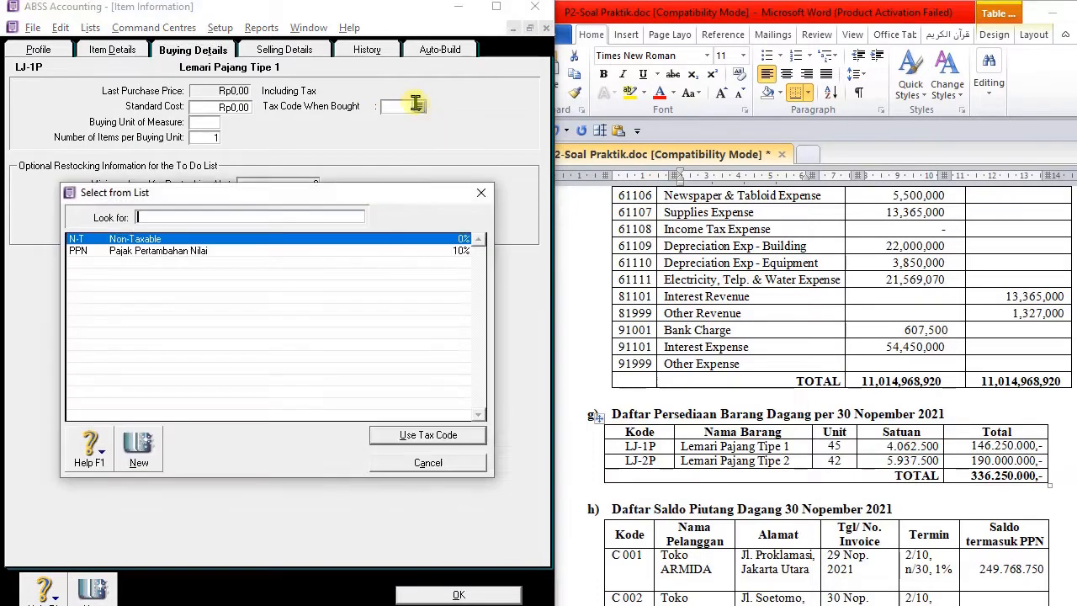
double_click(140, 252)
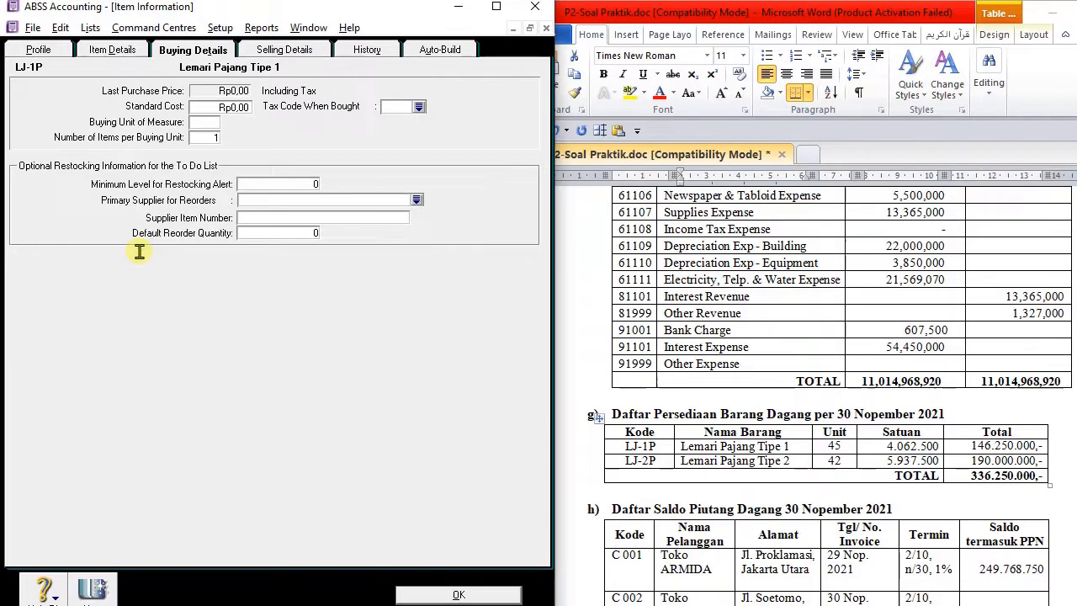
left_click(211, 124)
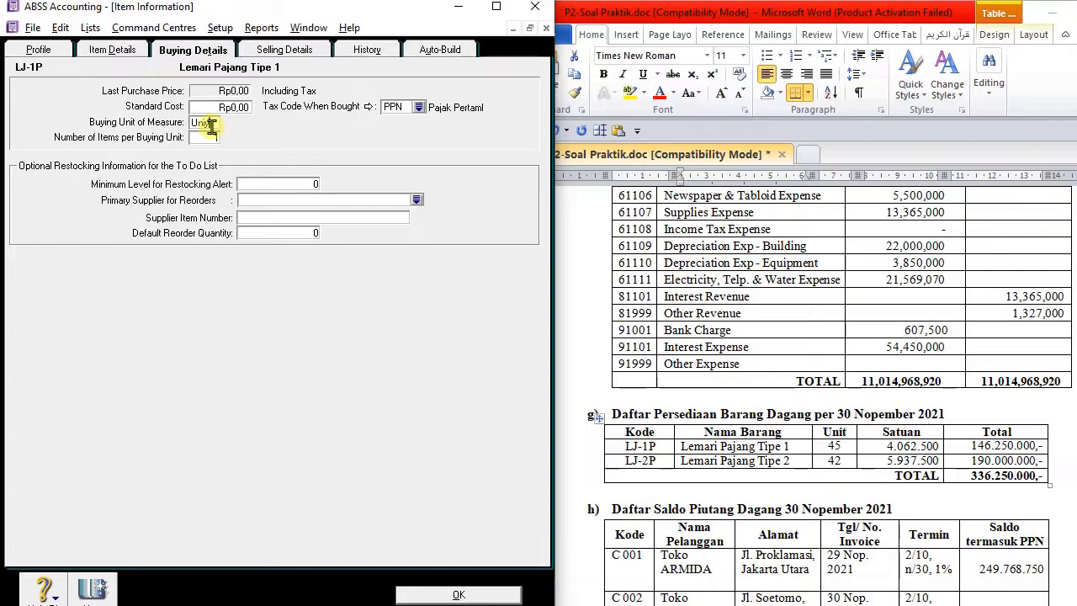
Step: Set LJ-1P's tax code when sold to PPN and save the item
left_click(286, 48)
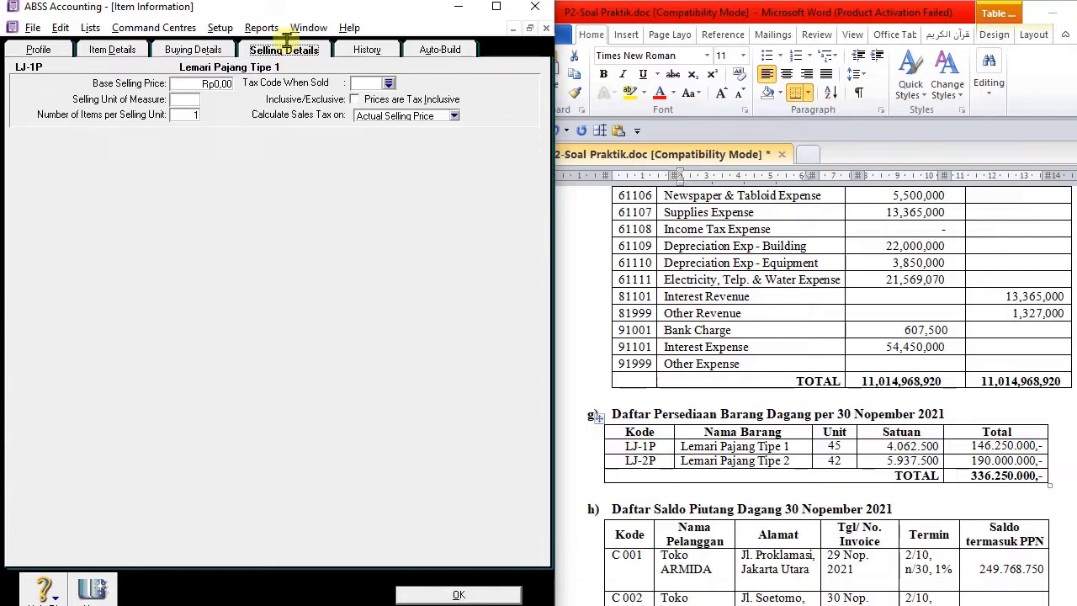
left_click(389, 83)
double_click(139, 244)
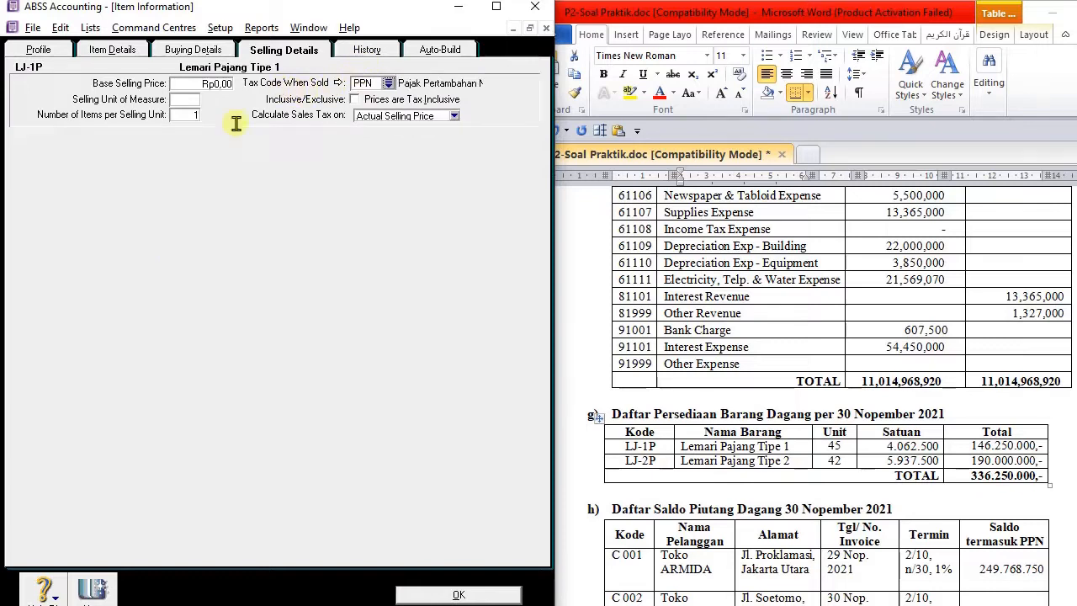
left_click(497, 594)
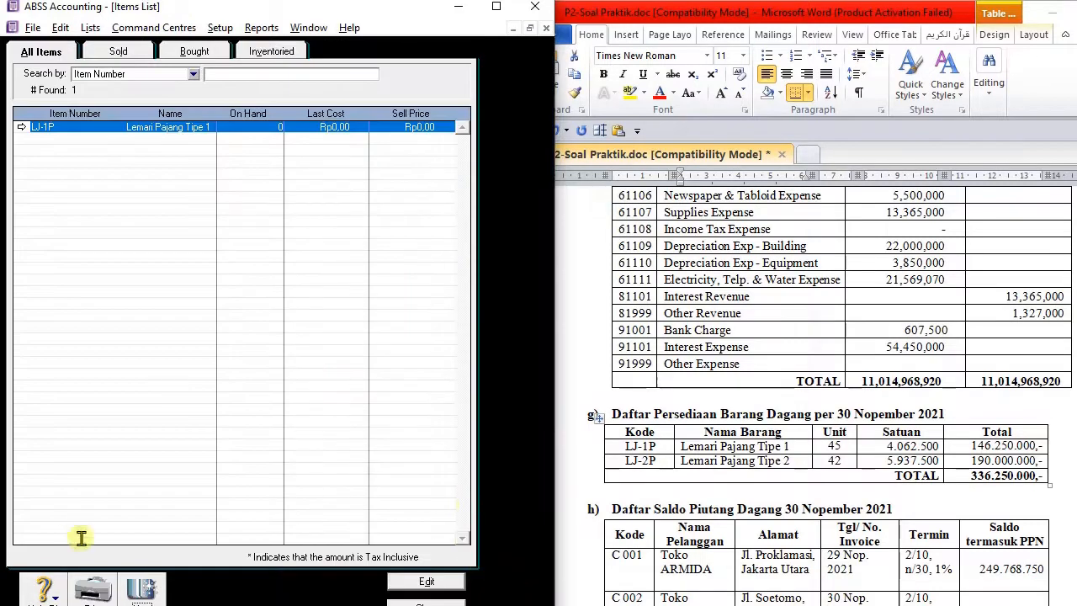
Step: Create a second inventory item numbered LJ-2P and name it Lemari Pajang Tipe 2
left_click(151, 584)
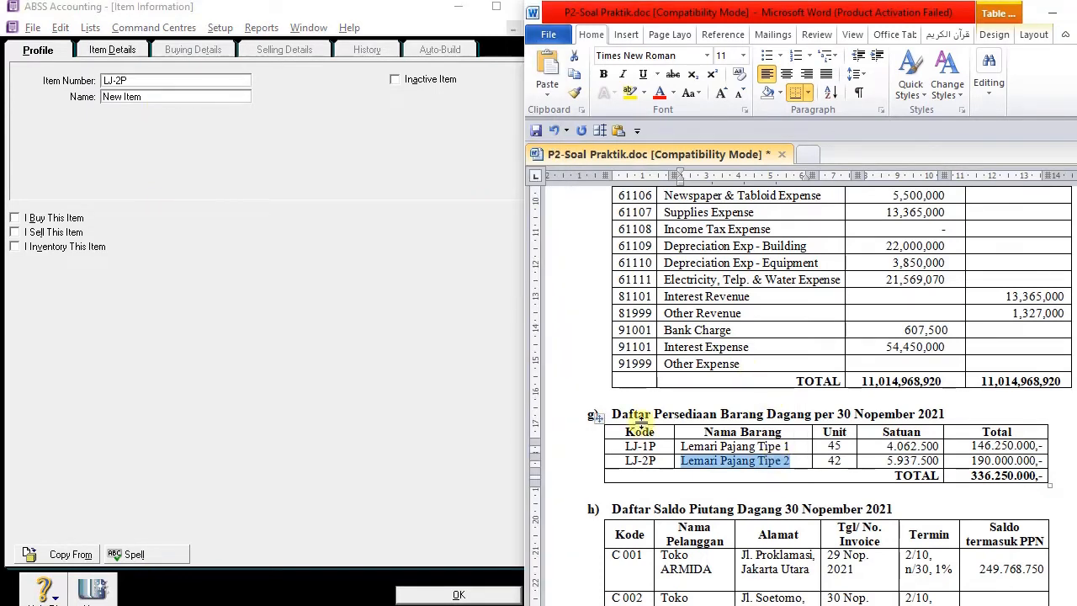
left_click(167, 100)
left_click_drag(168, 101, 4, 109)
type("Lemari Pajang Tipe 2")
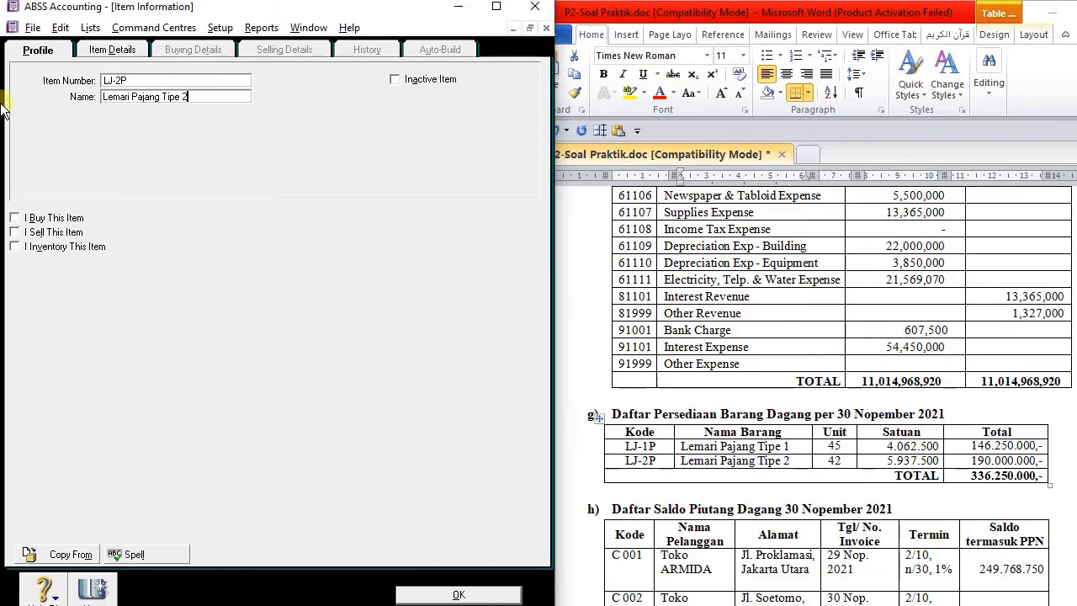
Step: Mark LJ-2P as bought, sold and inventoried, check its buying and selling details, and save the item
left_click(53, 221)
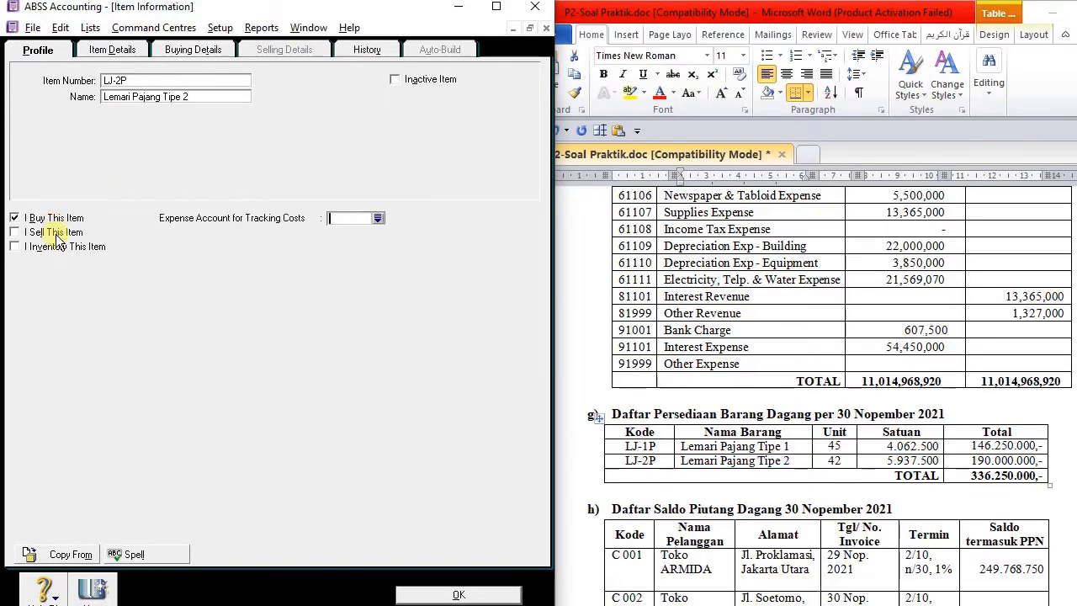
left_click(54, 232)
left_click(55, 247)
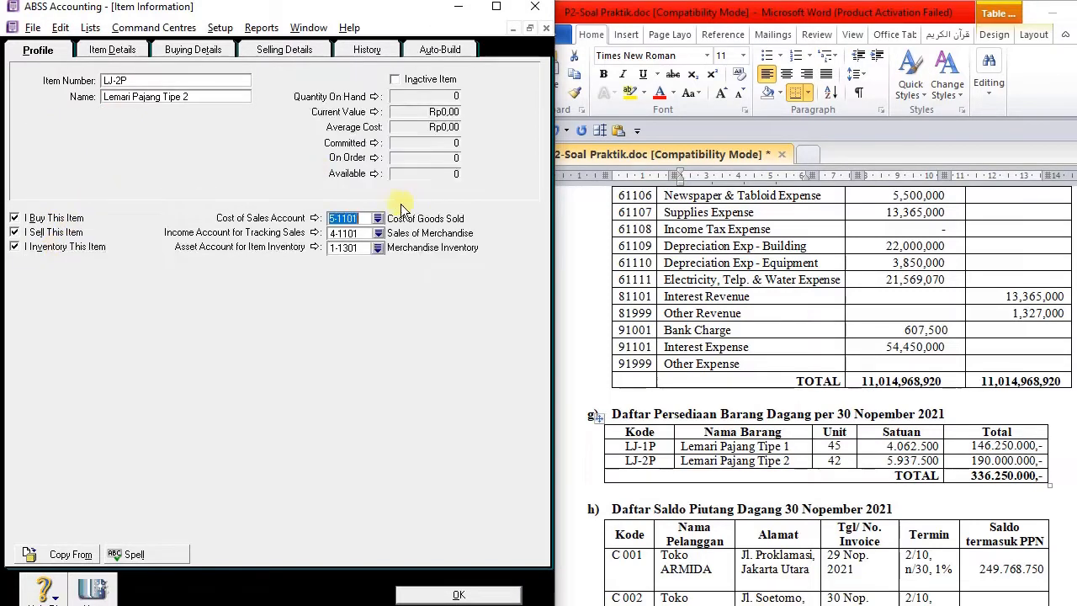
left_click(205, 51)
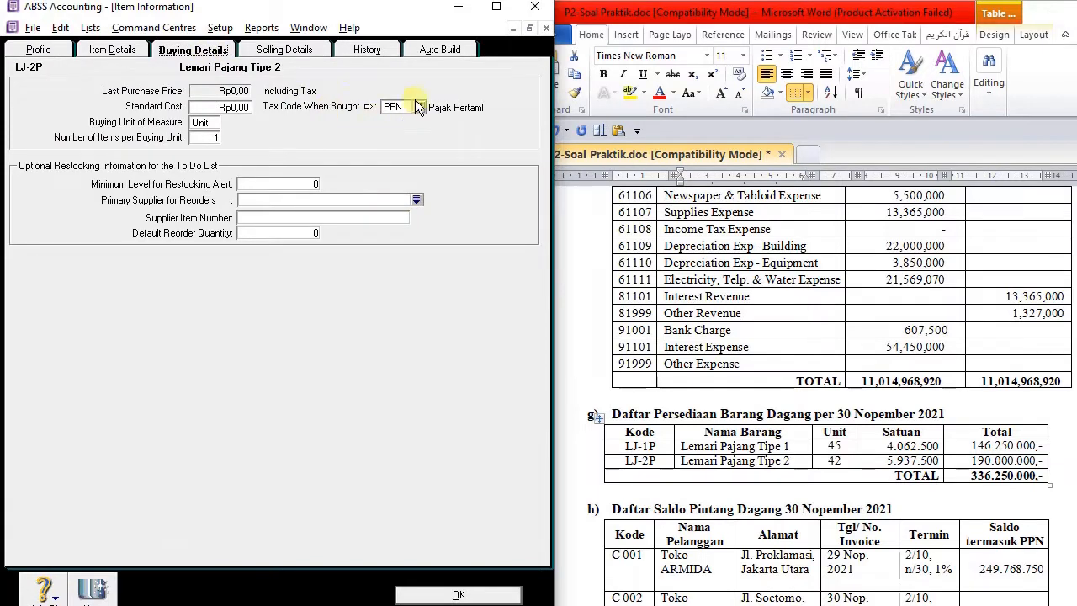
left_click(308, 50)
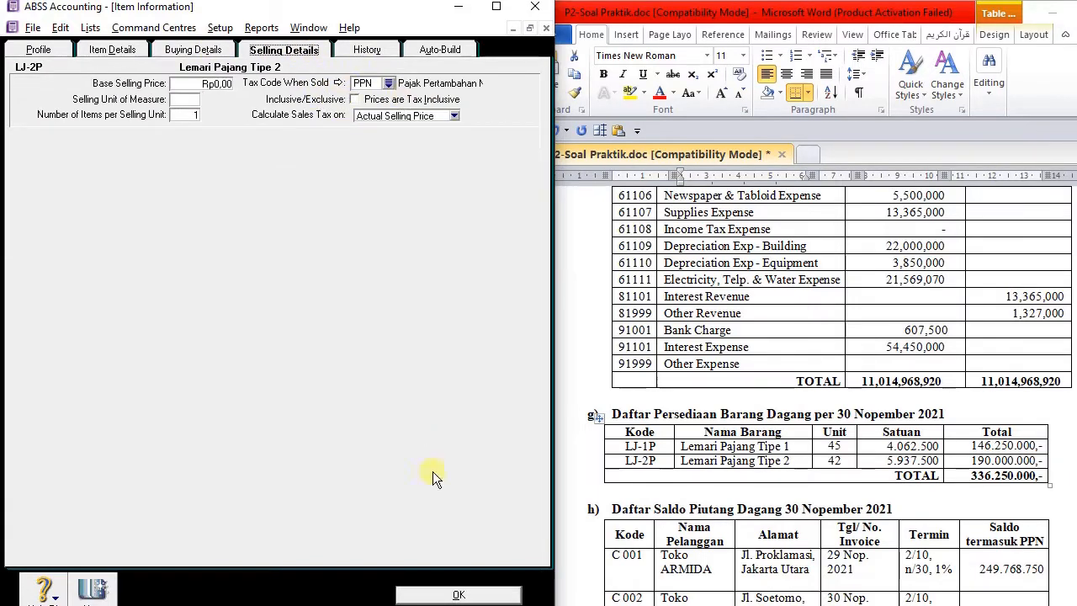
left_click(455, 595)
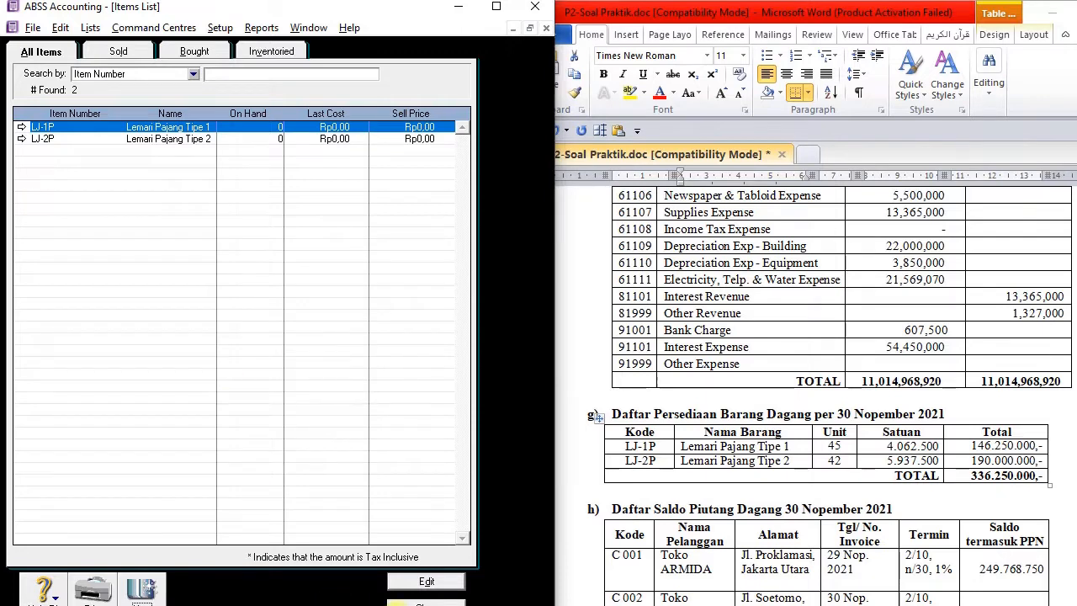
Step: Close the items list and open the account opening balances, with the document showing Daftar Saldo per 30 Nopember 2021
left_click(426, 602)
scroll(742, 277, "up", 20)
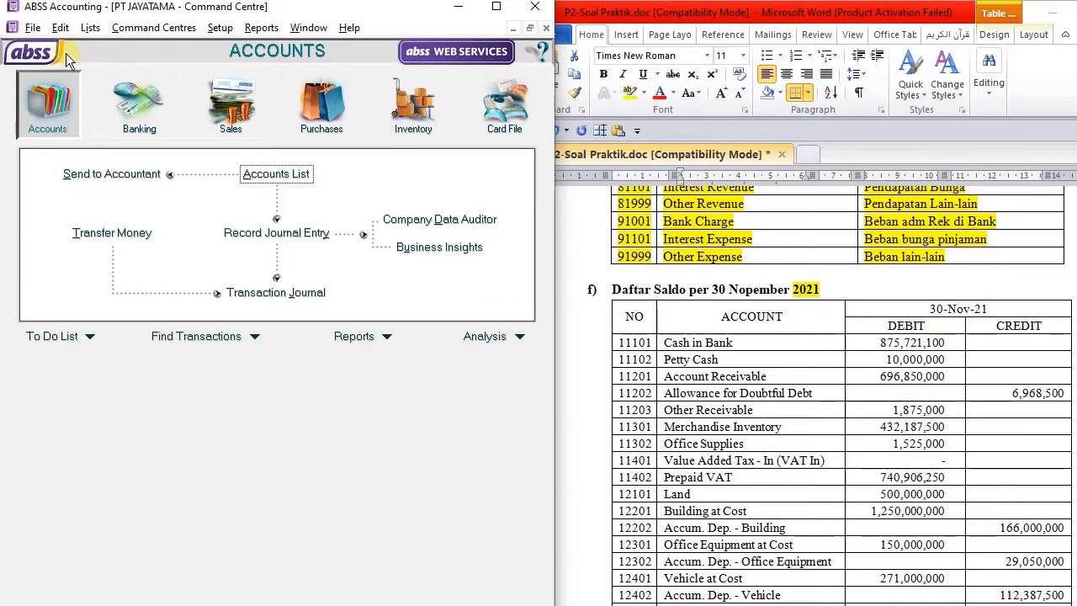
left_click(220, 28)
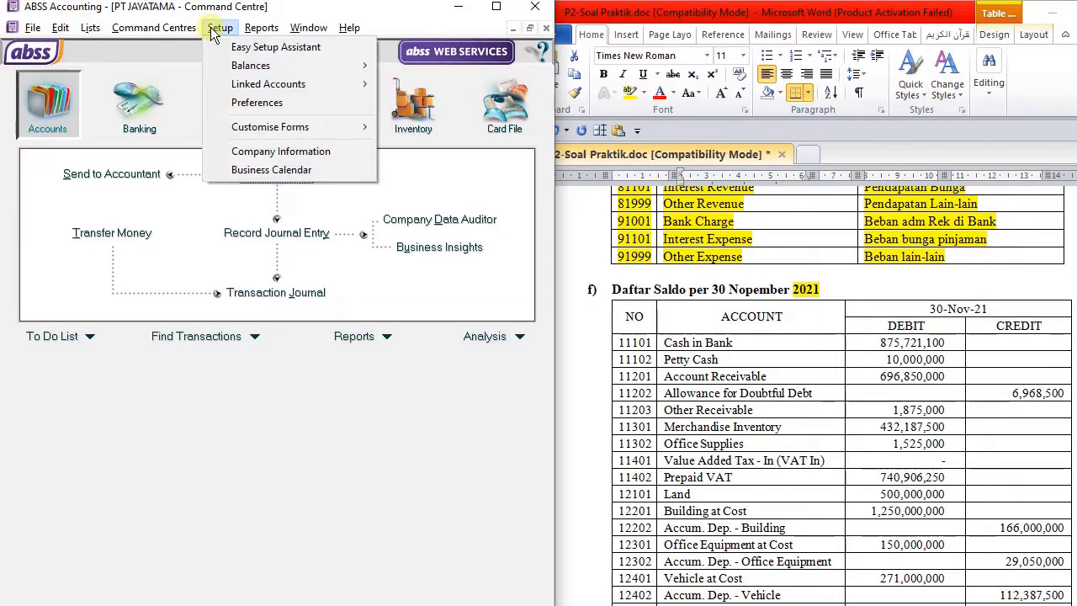
mouse_move(239, 67)
left_click(423, 67)
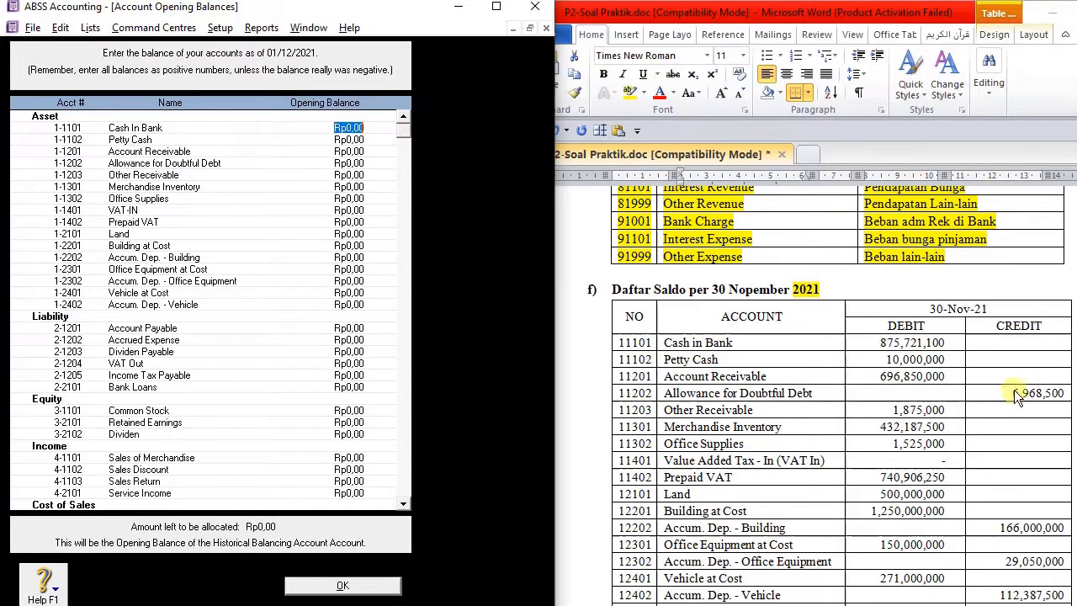
Step: Compare the accounts in the opening balances list with the debit and credit balances in the document's Daftar Saldo table
scroll(959, 370, "down", 1)
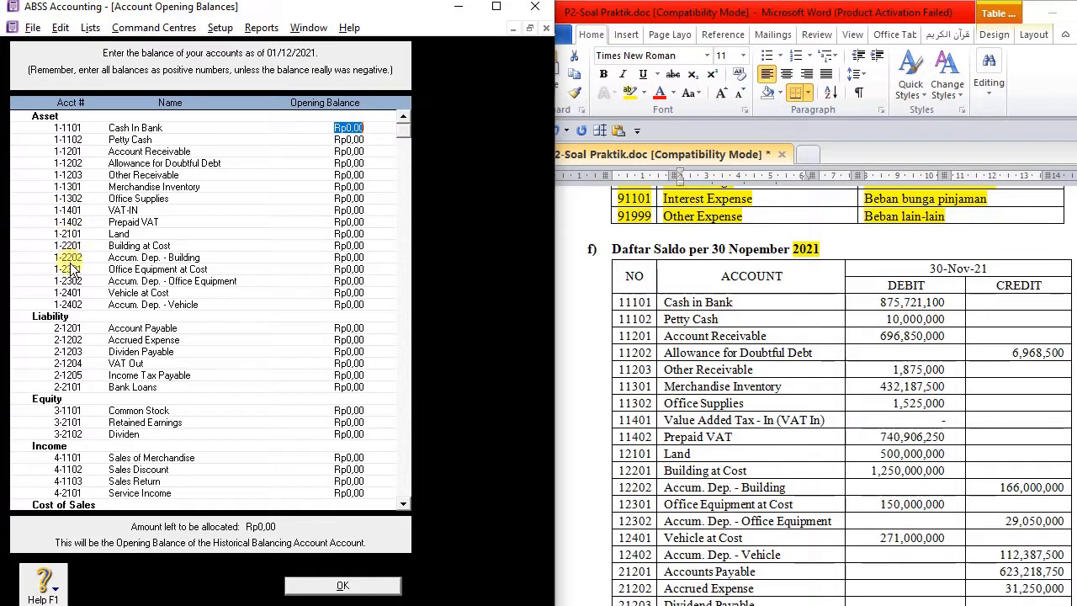
scroll(71, 268, "down", 4)
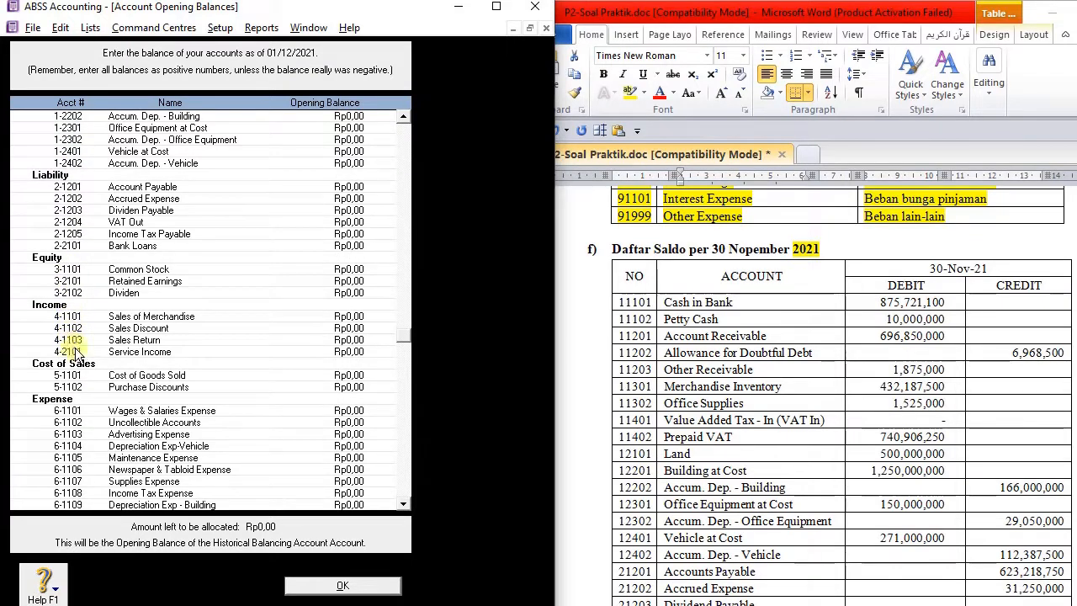
scroll(152, 380, "up", 4)
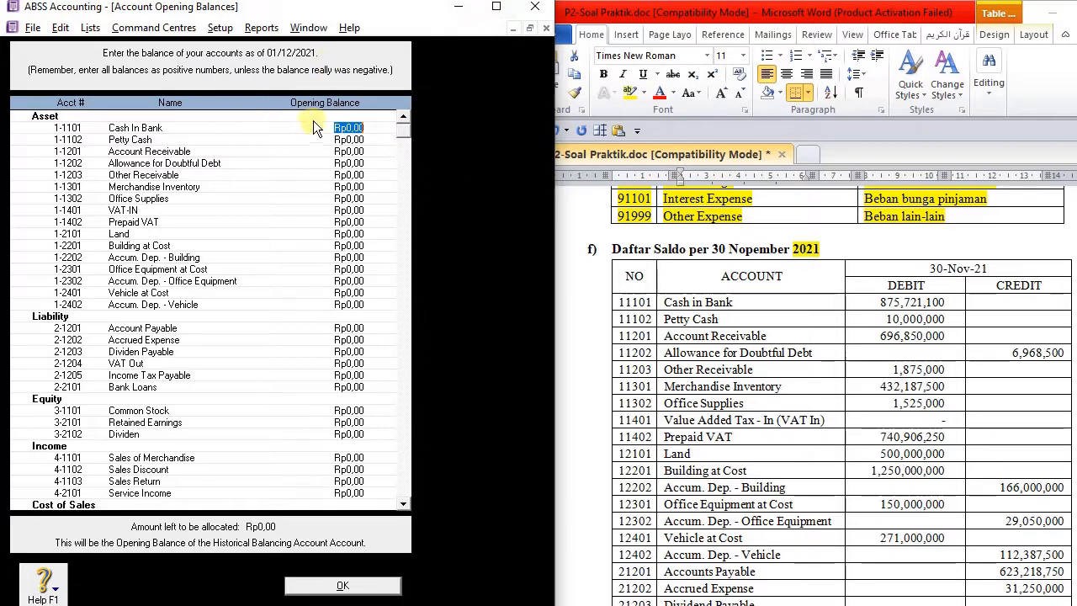
type("10")
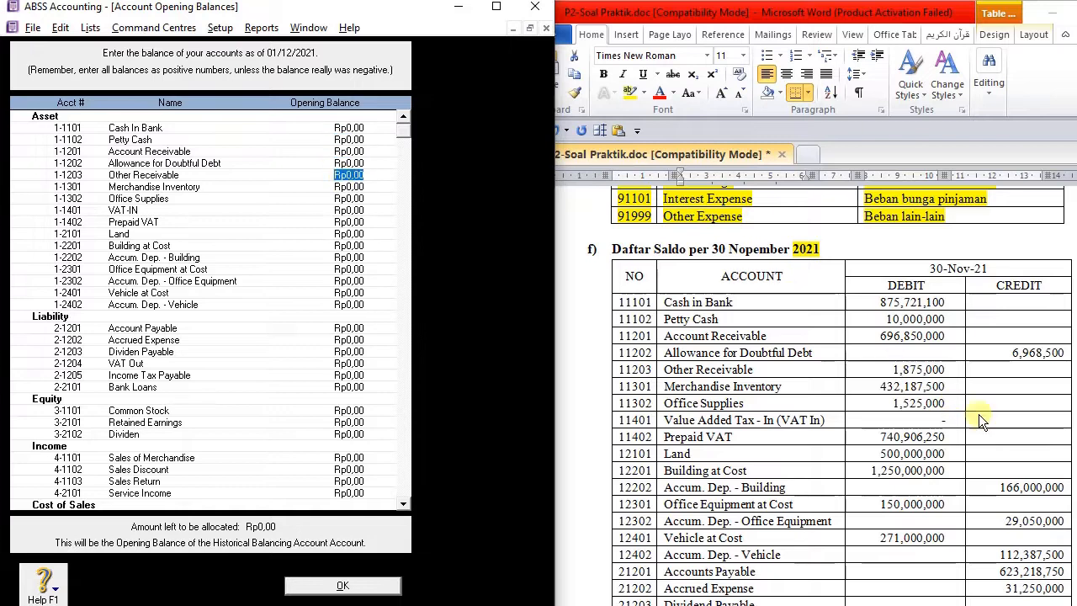
left_click(1044, 354)
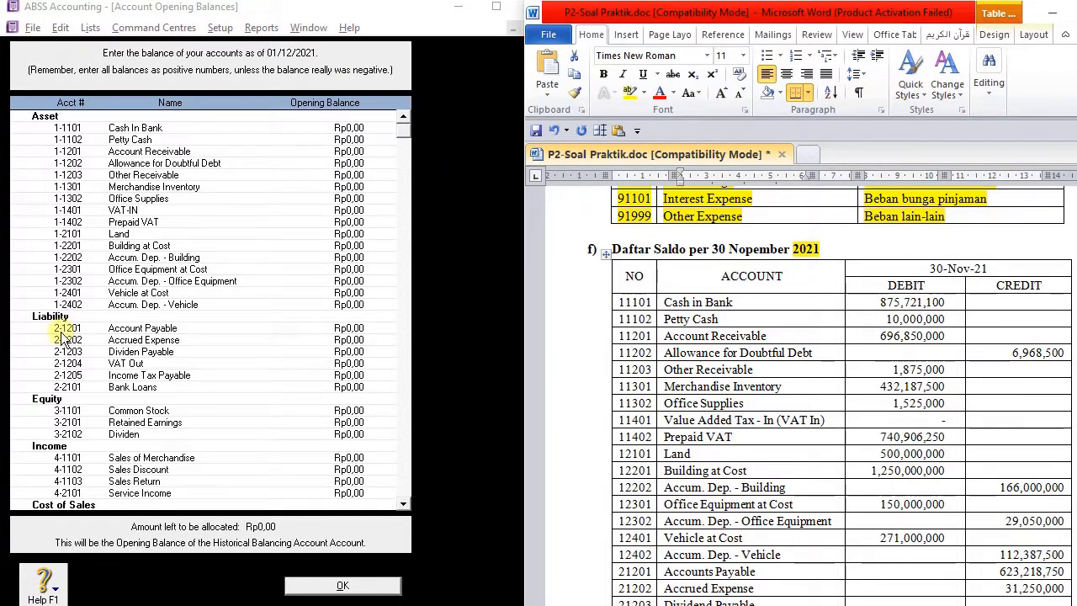
scroll(67, 333, "down", 2)
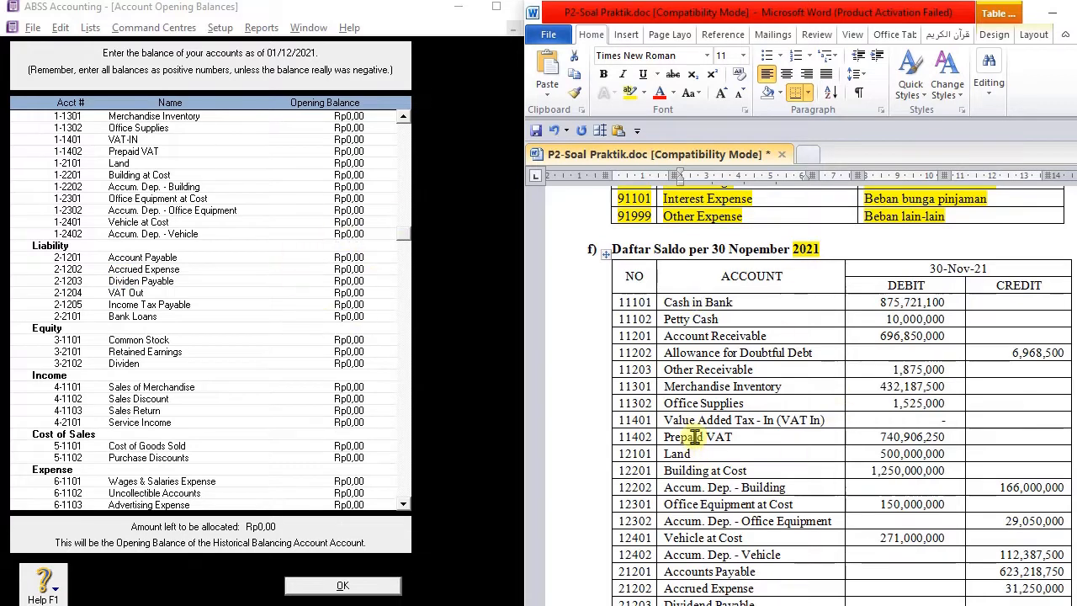
scroll(697, 439, "down", 2)
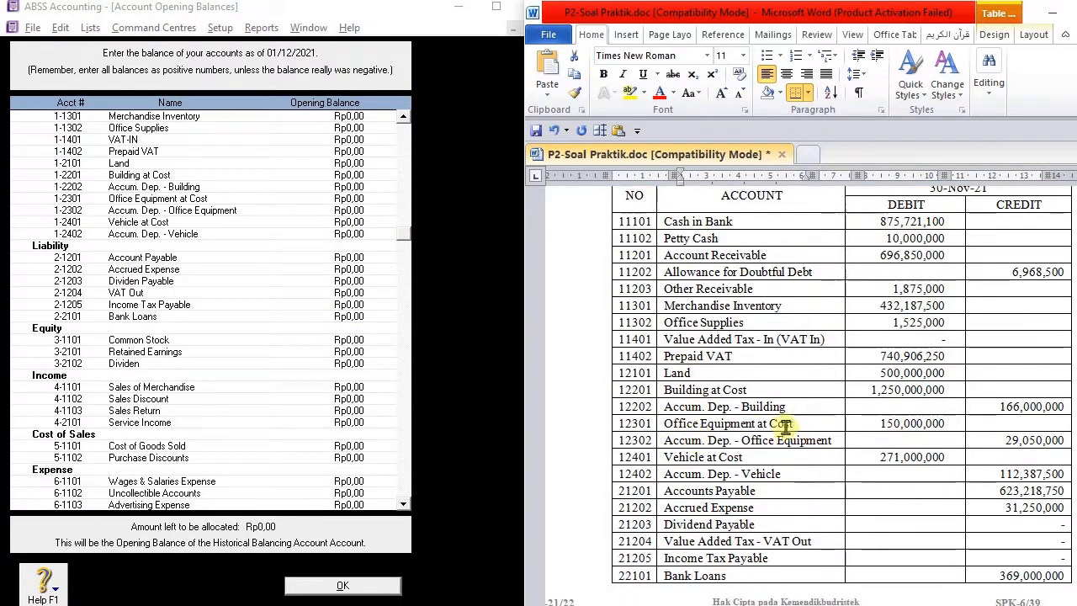
Step: Enter an opening balance of Rp875.721.100 for the Cash In Bank account
scroll(138, 252, "up", 2)
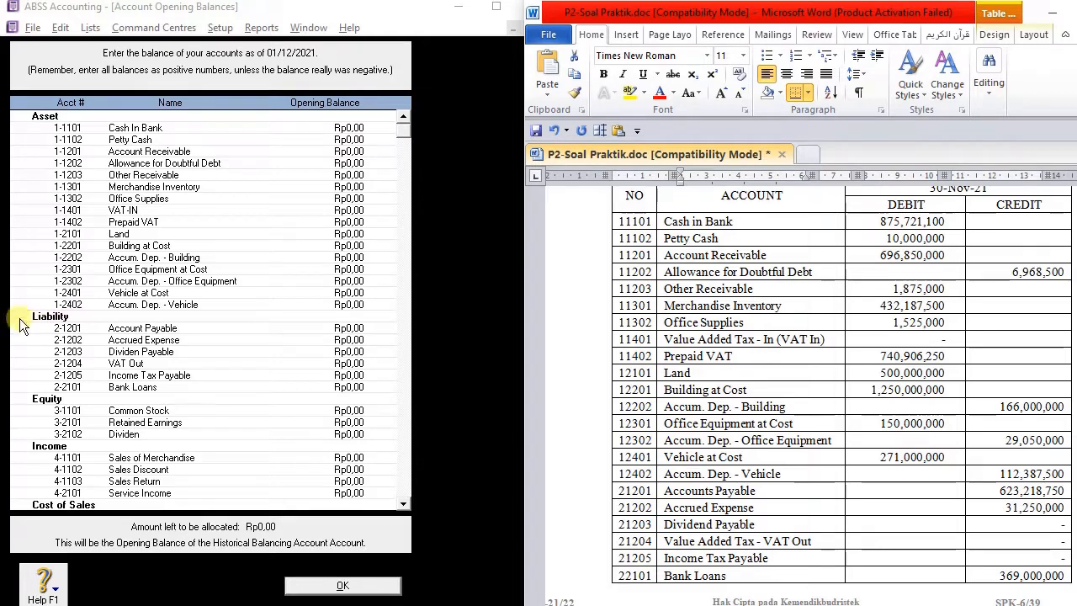
scroll(45, 337, "down", 7)
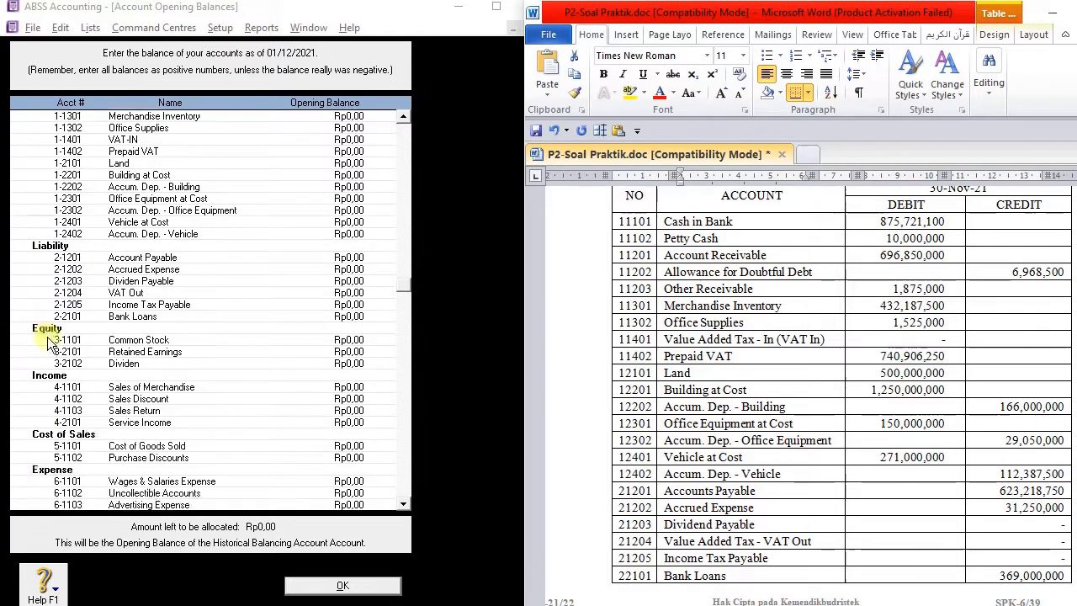
left_click(361, 125)
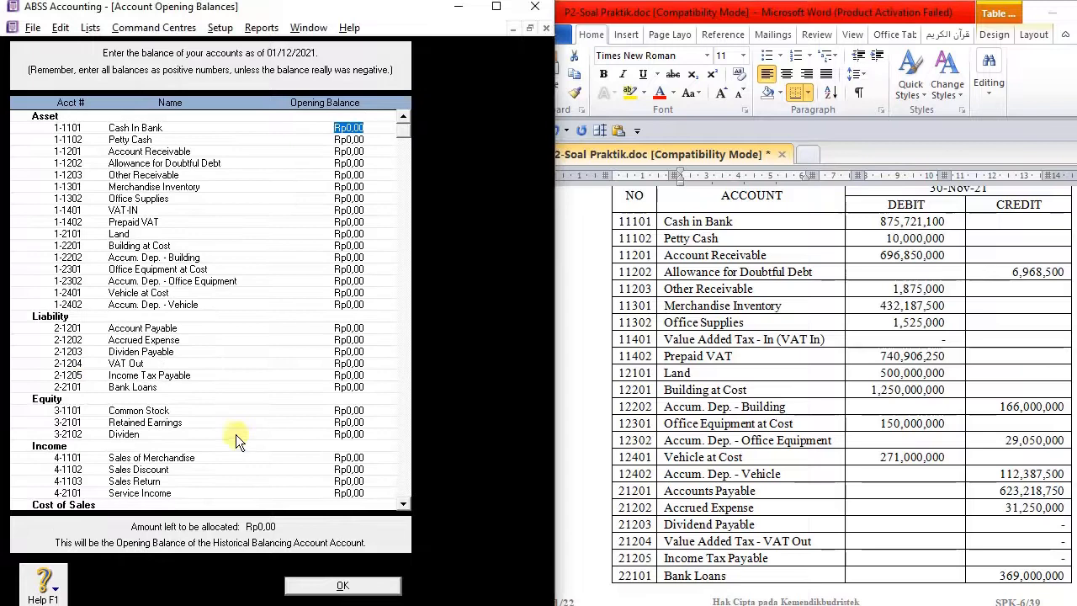
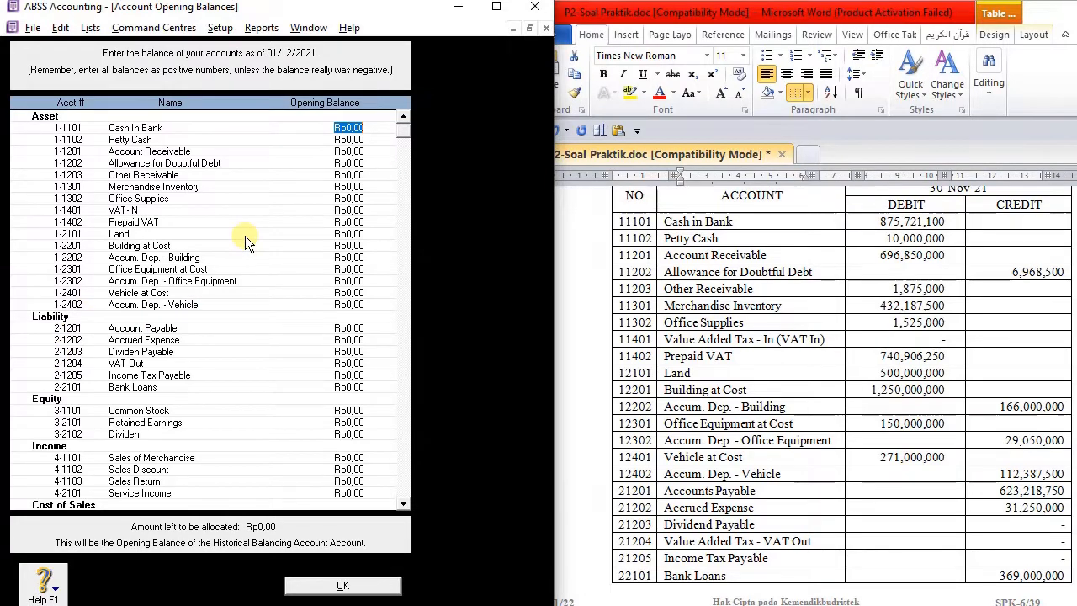
type("875")
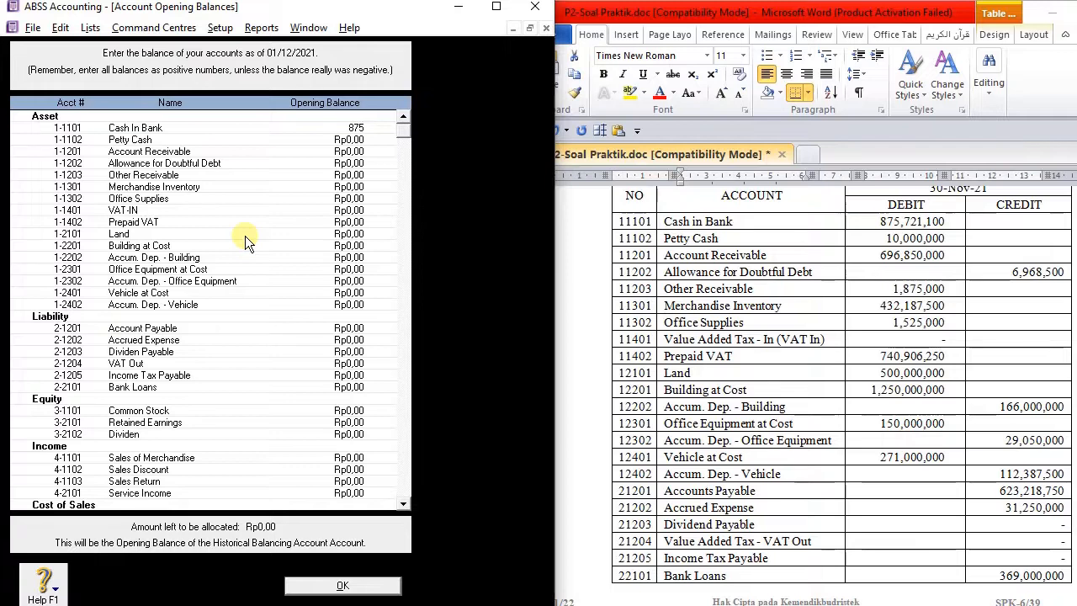
type("721100")
key("Tab")
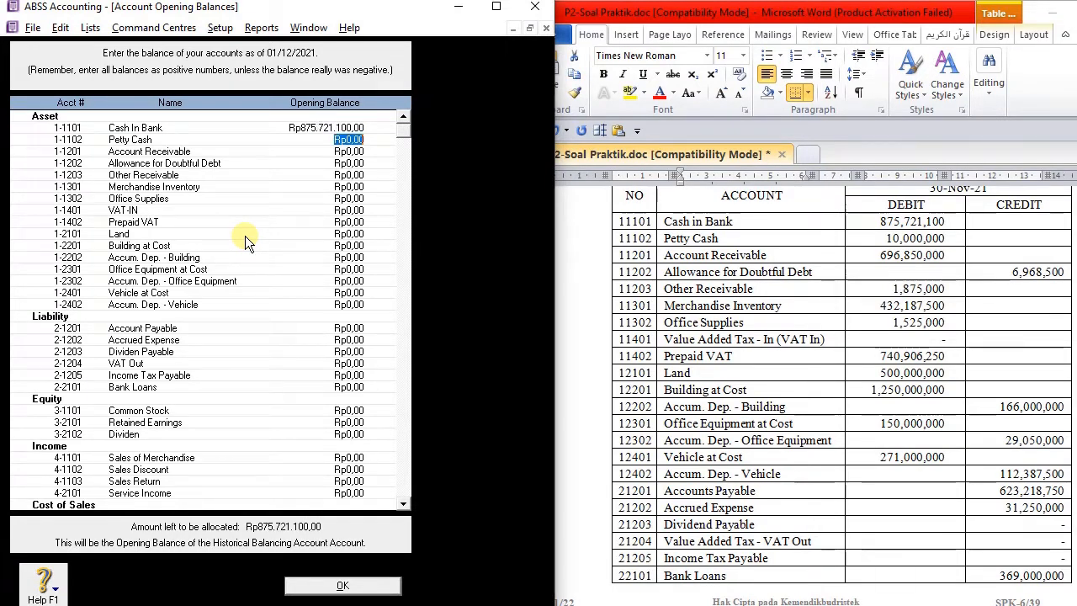
Step: Enter the opening balances for Petty Cash, Rp10.000.000, and Account Receivable, Rp696.850.000
type("10.000.000")
key("Tab")
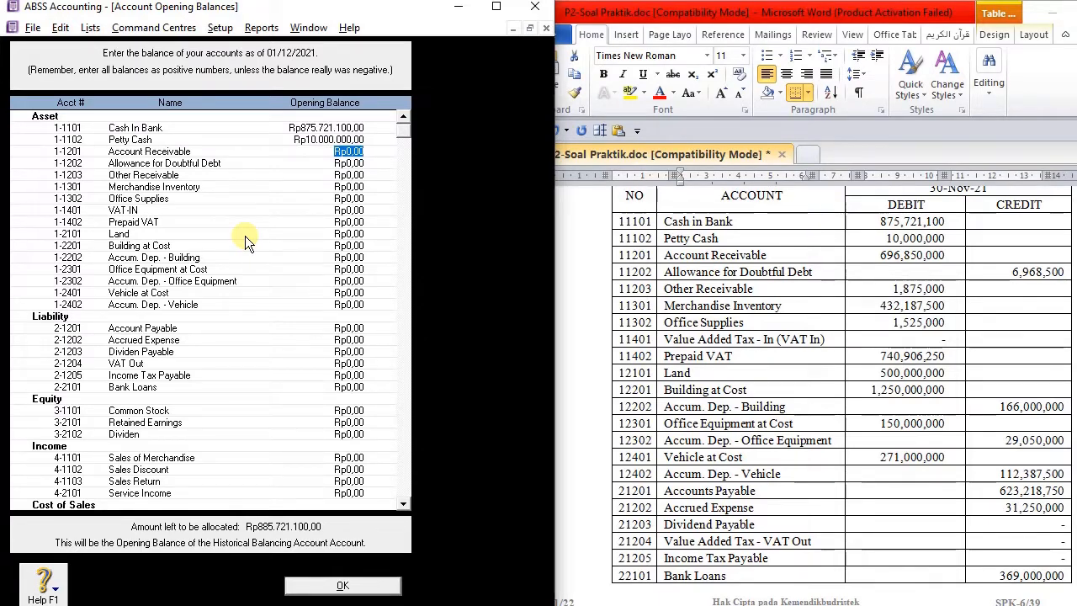
type("696.850.000")
key("Tab")
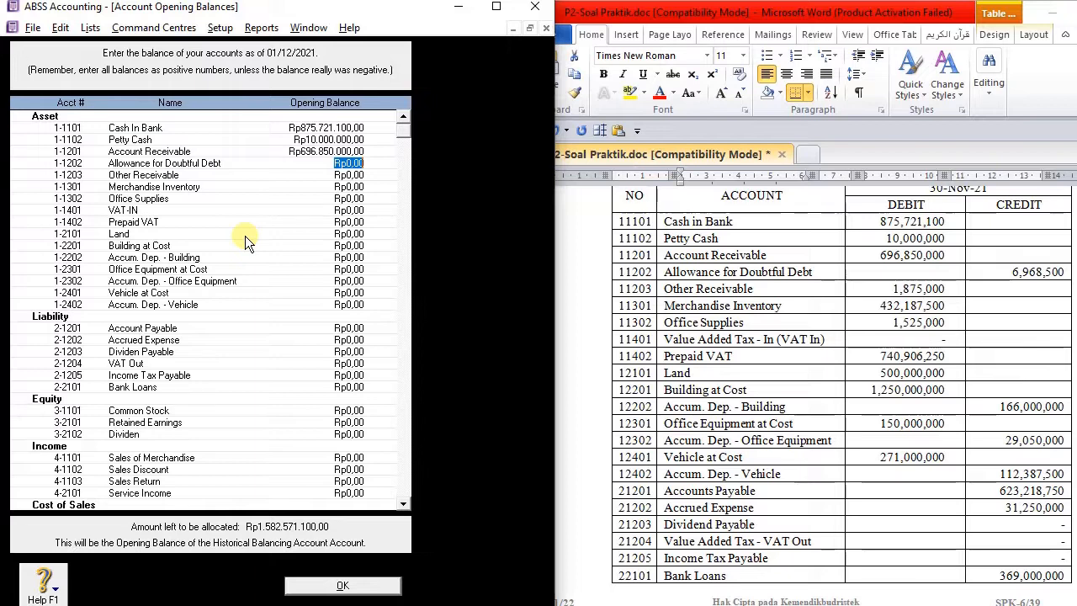
Step: Enter the opening balances for Allowance for Doubtful Debt as -Rp6.968.500 and Other Receivable as Rp1.875.000
type("-Rp6.")
type("96")
type("8.")
type("500")
key("Tab")
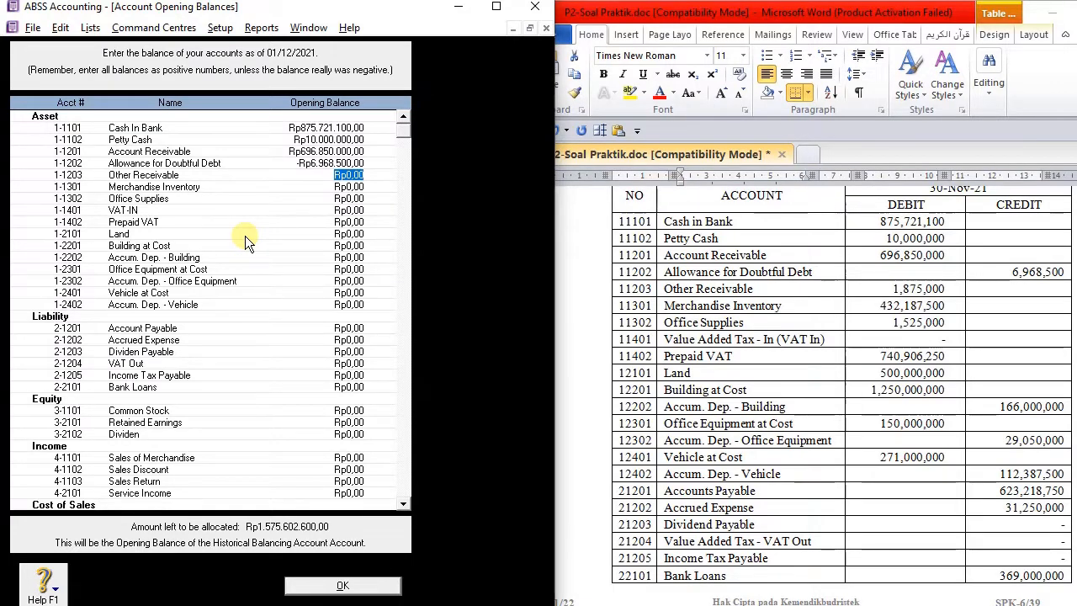
type("1875000")
key("Tab")
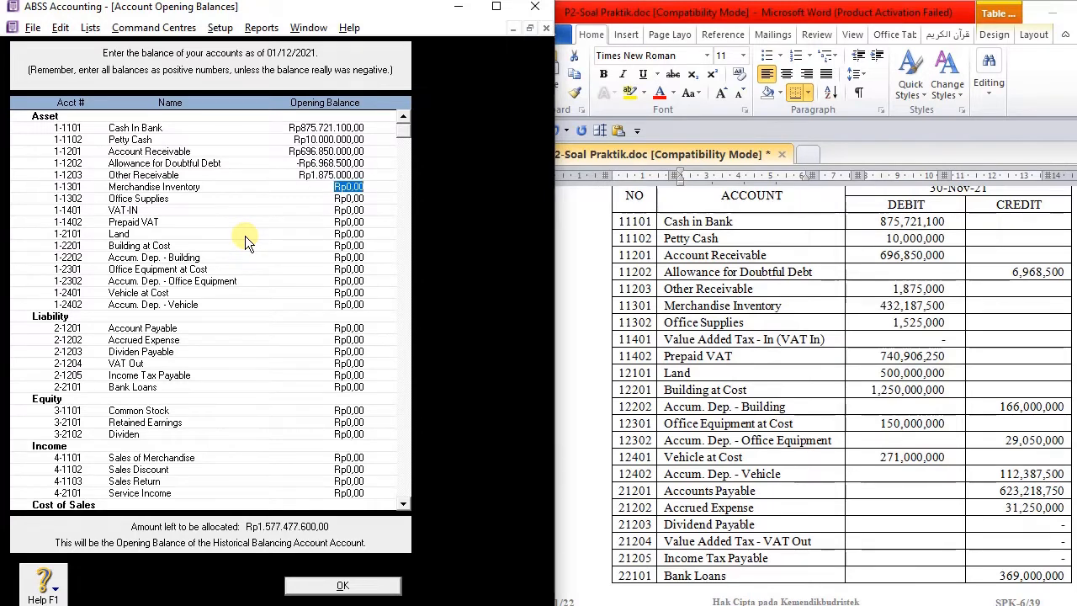
Step: Set the opening balances of Merchandise Inventory to Rp432.187.500 and Office Supplies to Rp1.525.000
type("432187500")
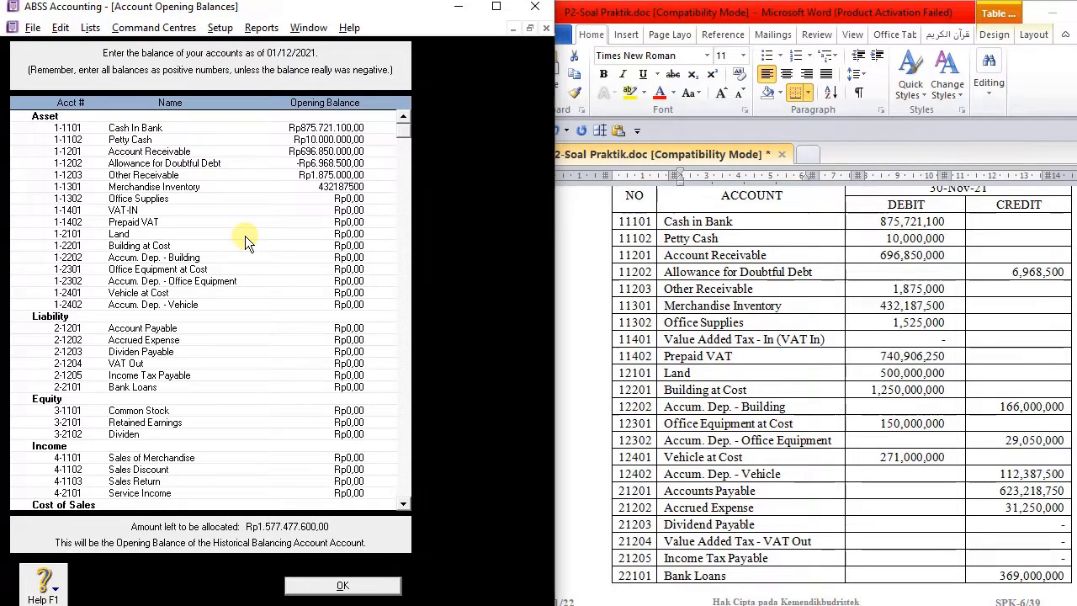
key("Tab")
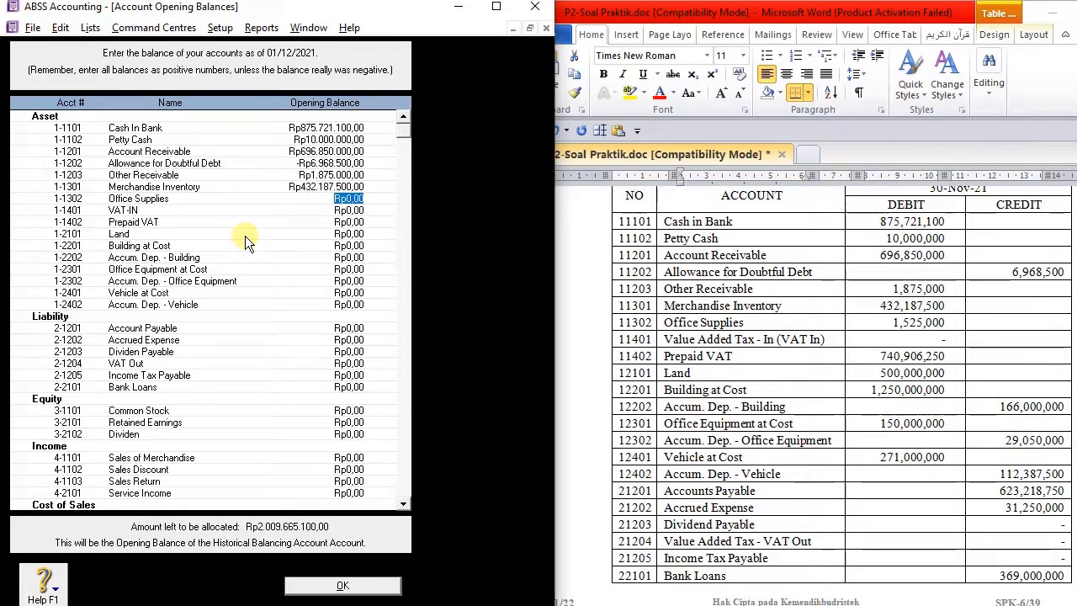
type("1525")
key("BackSpace")
type("000")
key("Tab")
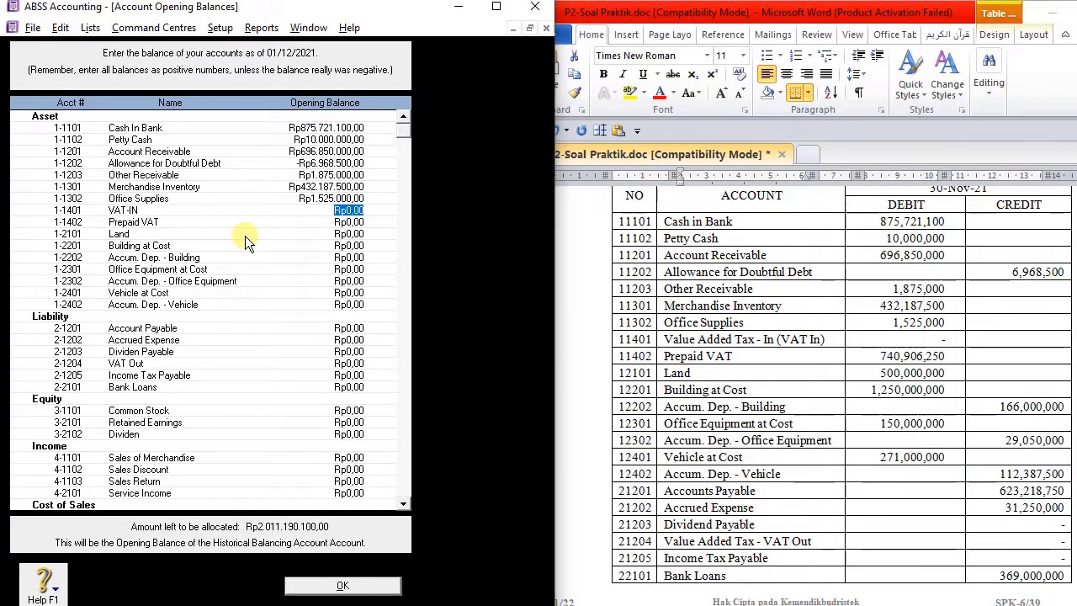
Step: Skip VAT-IN and enter opening balances of Rp740.906.250 for Prepaid VAT and Rp500.000.000 for Land
left_click(342, 223)
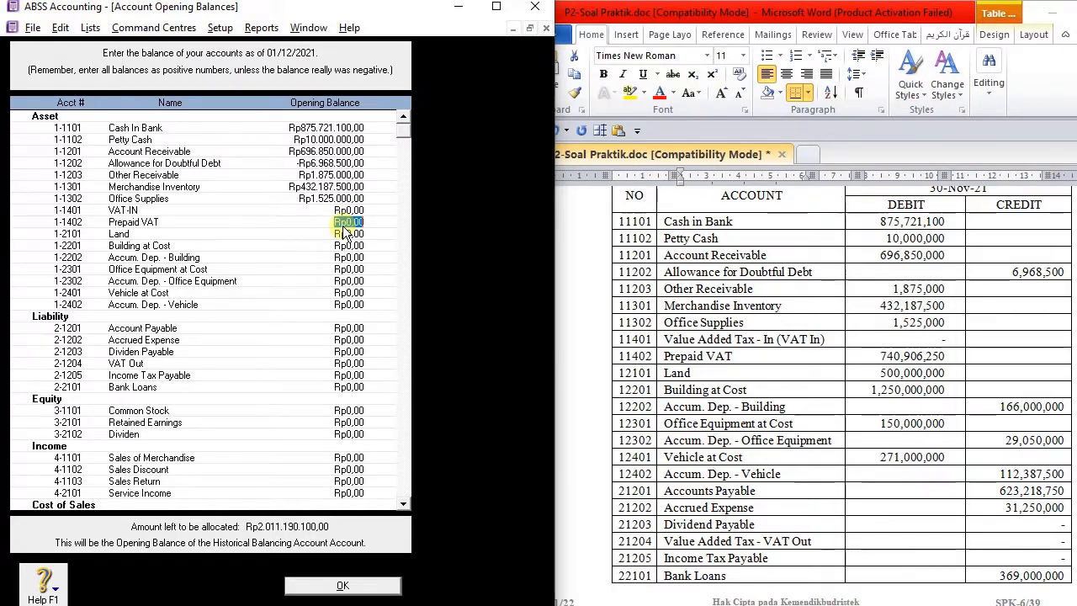
type("740906250")
left_click(345, 234)
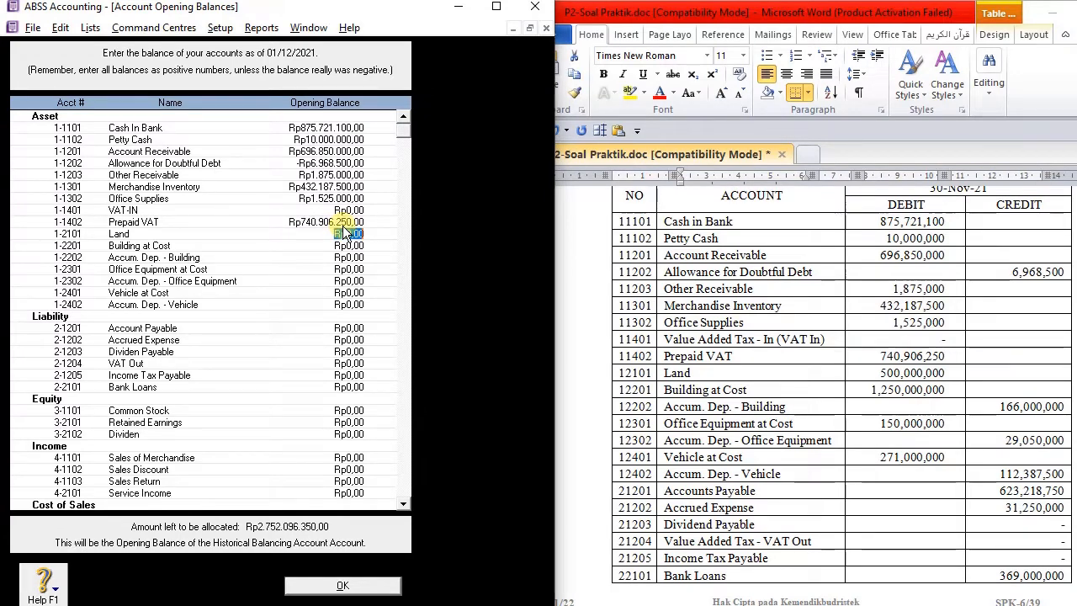
type("500.000.000")
key("Tab")
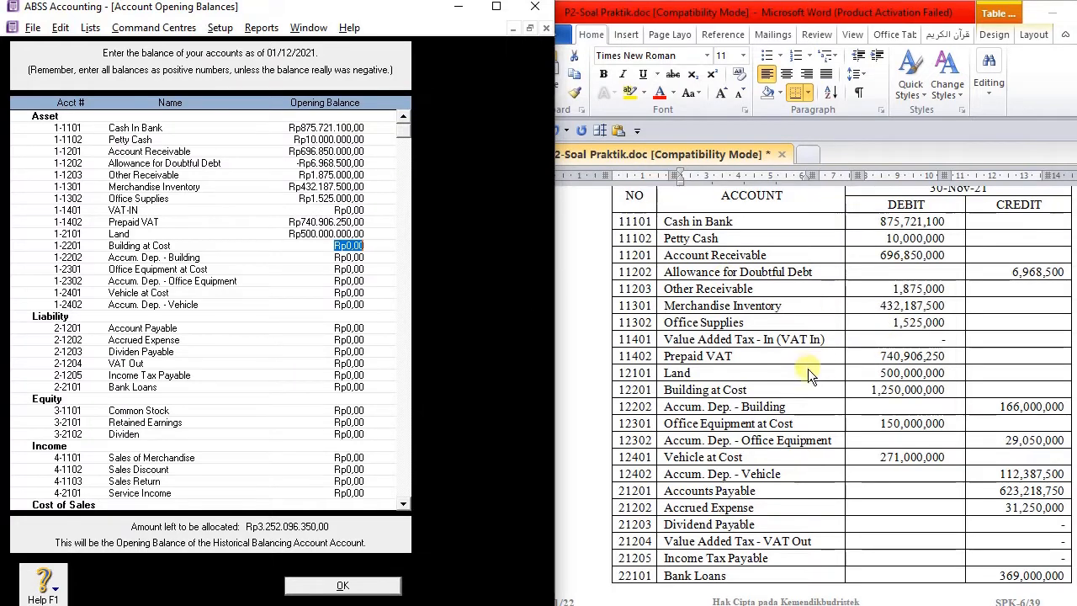
Step: Enter the opening balances for Building at Cost as Rp1.250.000.000 and its accumulated depreciation as -Rp166.000.000
type("1.2")
type("50.000.")
type("00")
type("0")
key("Tab")
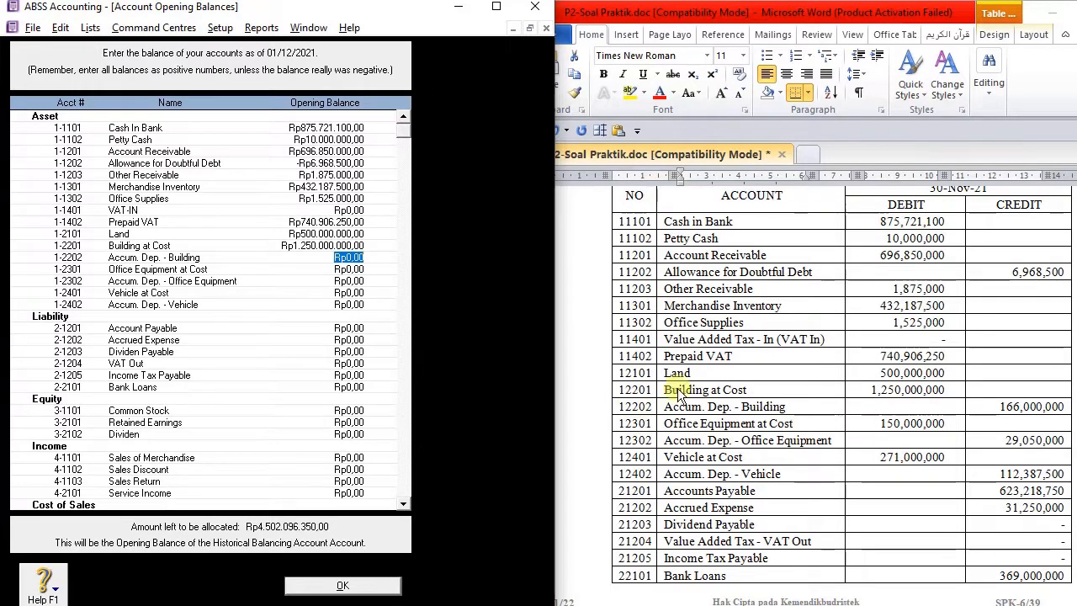
type("-166000000")
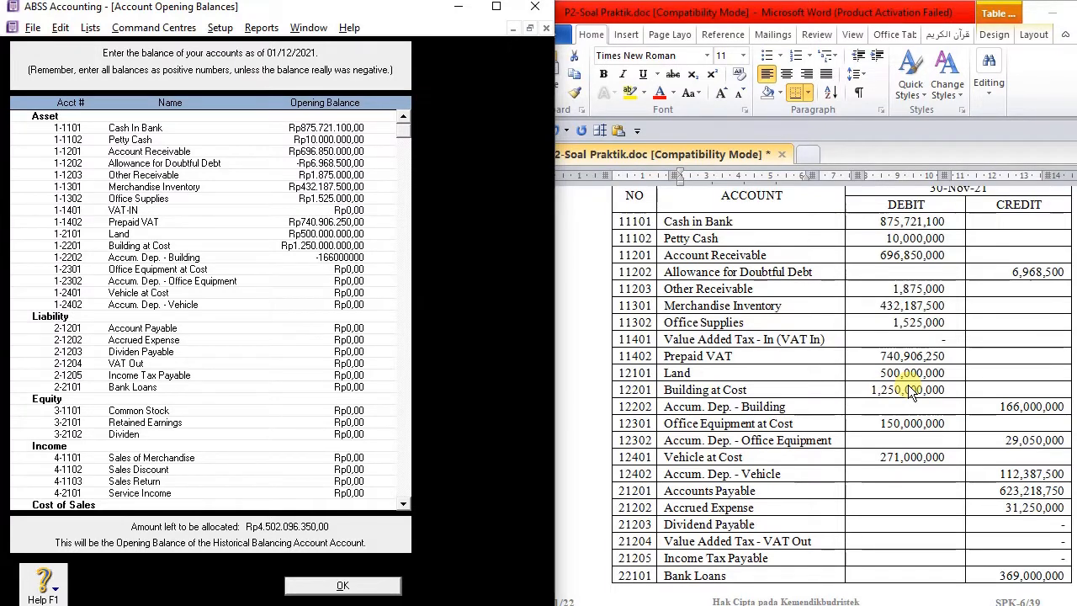
key("Tab")
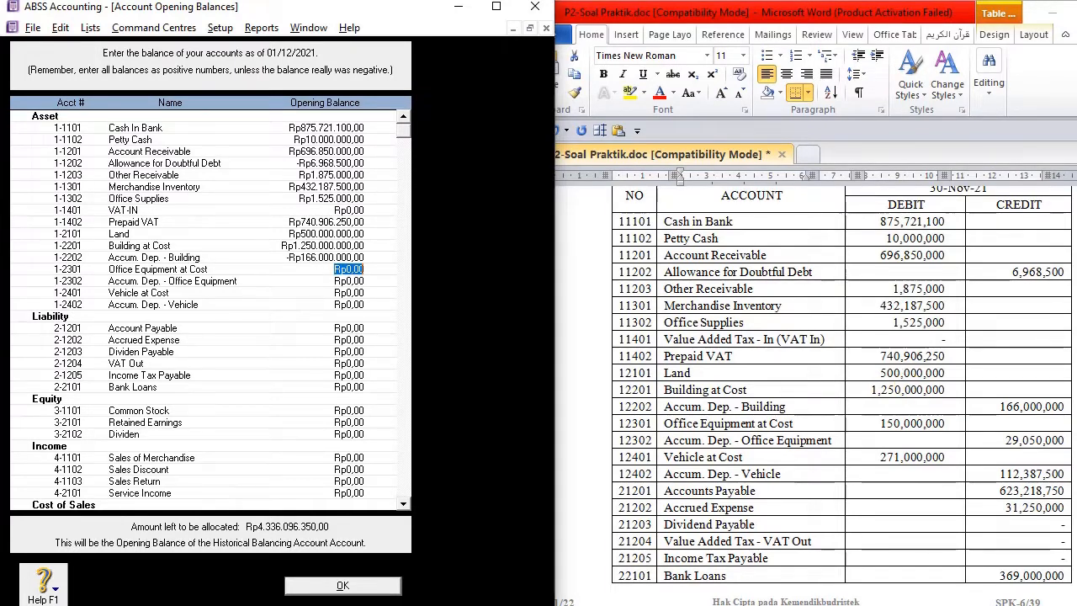
Step: Enter the opening balances for Office Equipment at Cost as Rp150.000.000 and its accumulated depreciation as -Rp29.050.000
type("150000000")
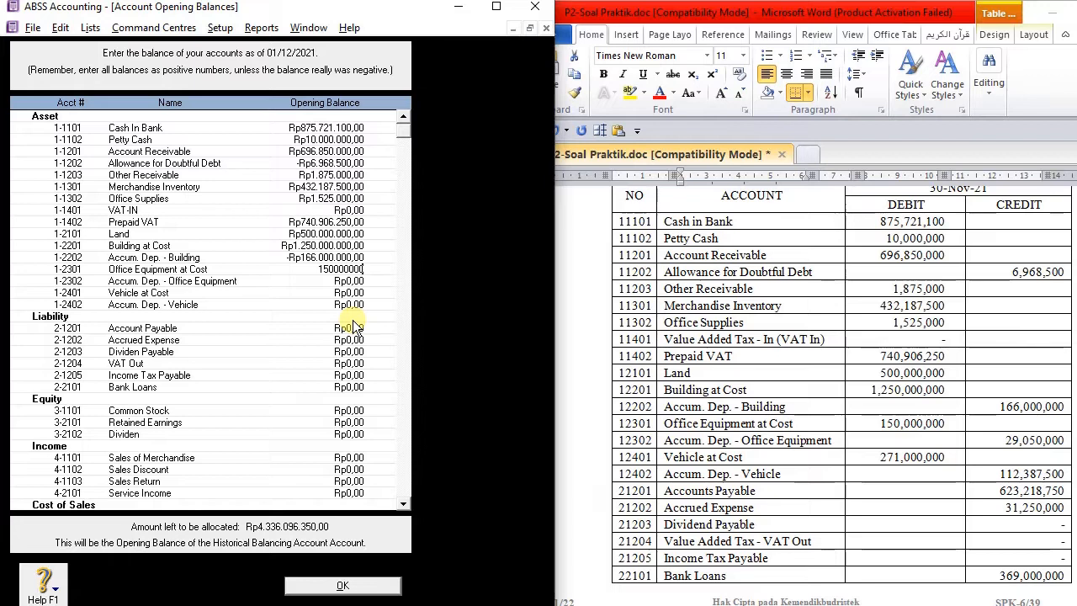
key("Tab")
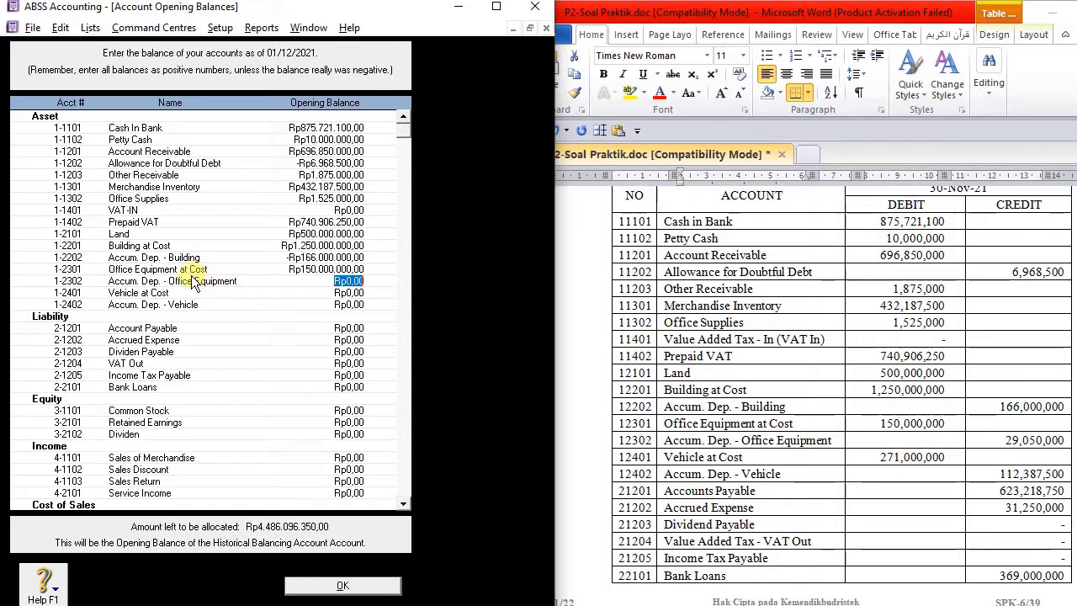
type("-29050000")
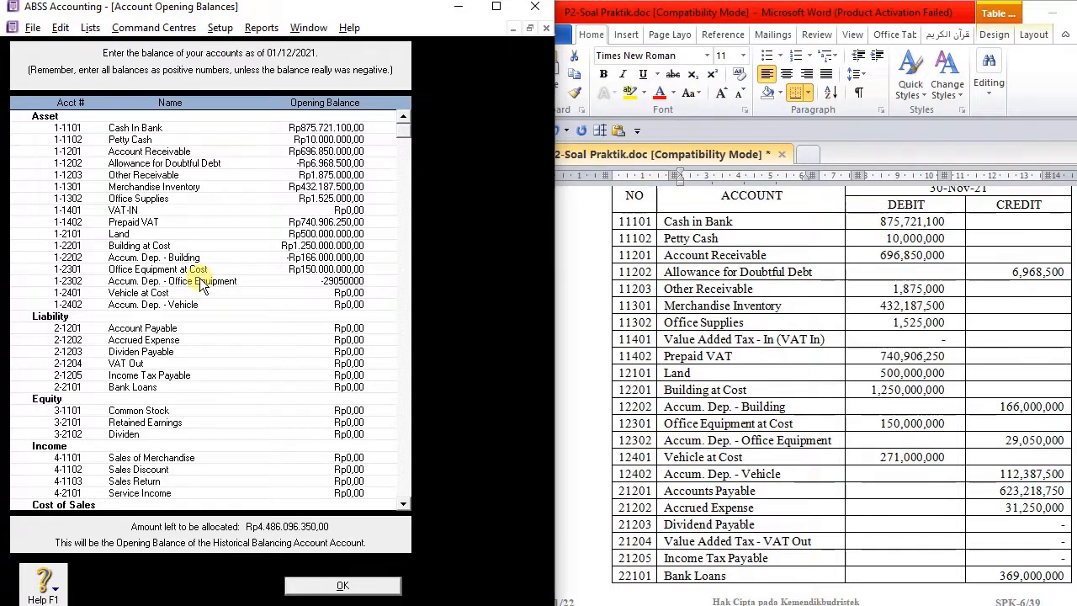
key("Tab")
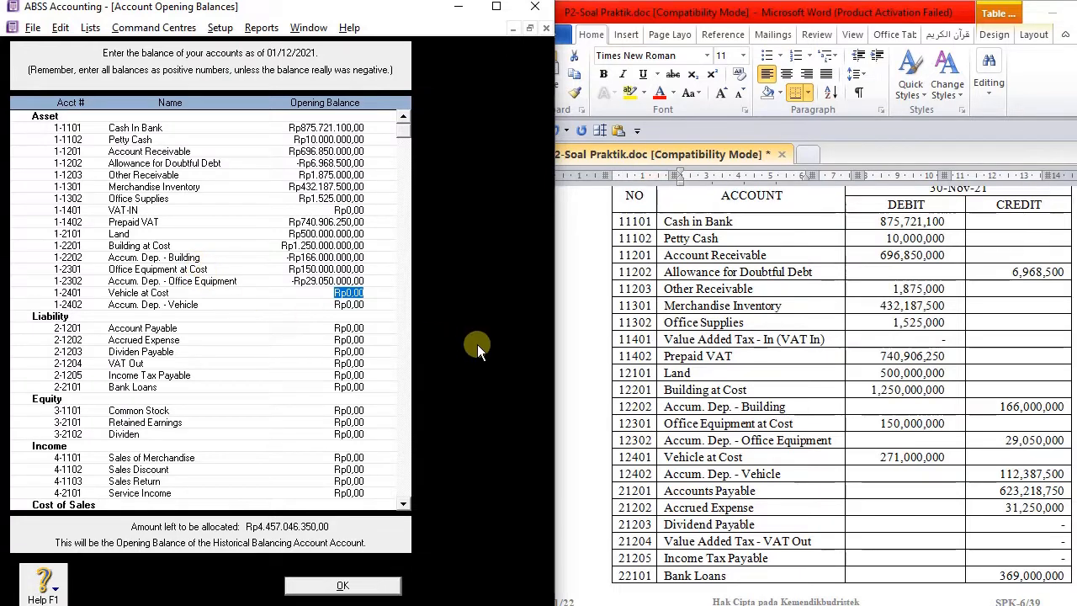
Step: Enter the opening balances for Vehicle at Cost as Rp271.000.000 and its accumulated depreciation as -Rp112.387.500
type("271000")
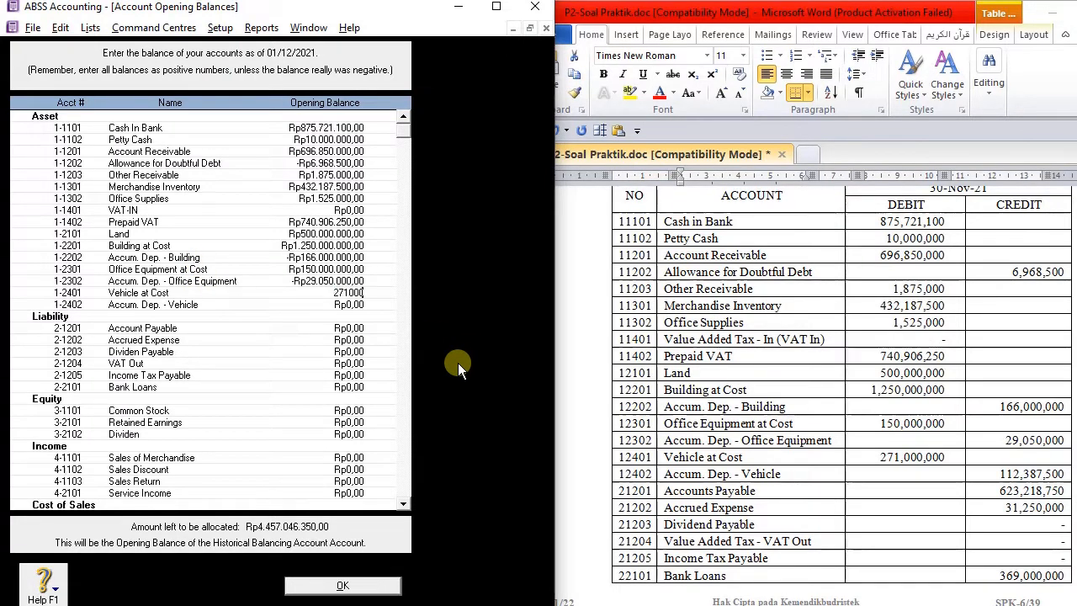
type("000")
key("Tab")
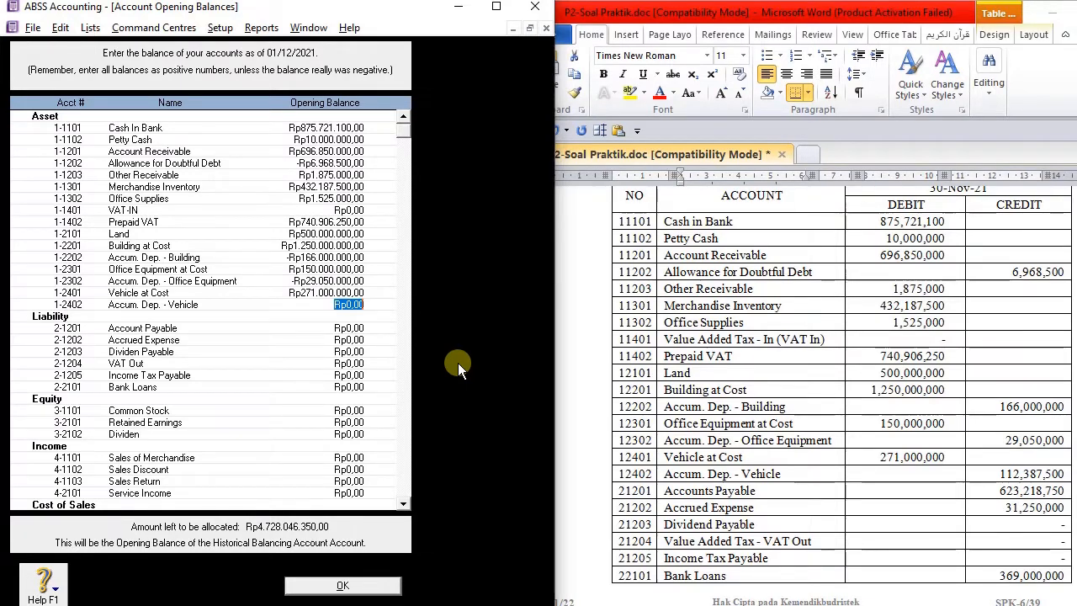
type("11")
type("-1")
type("12")
type("387500")
key("Return")
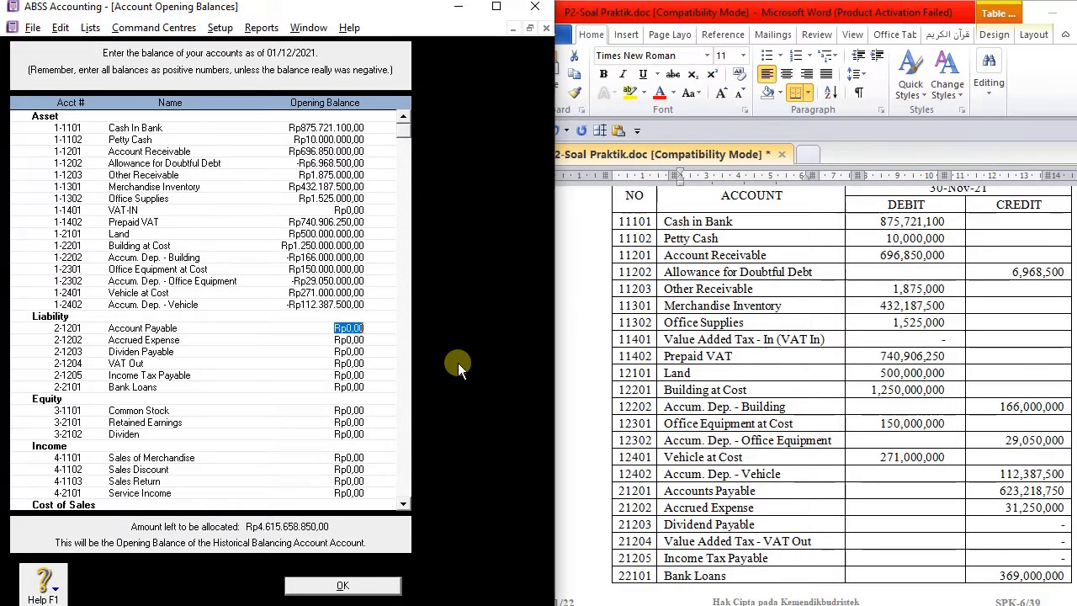
Step: Enter the liability opening balances for Account Payable, Rp623.218.750, and Accrued Expense, Rp31.250.000, from the document's table
scroll(789, 398, "down", 2)
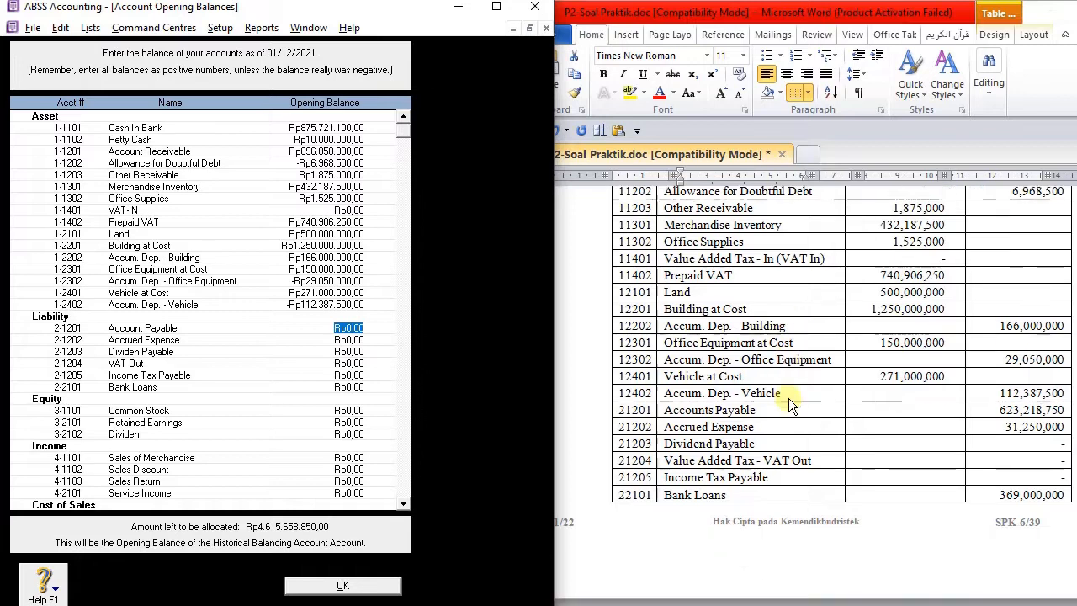
left_click(726, 406)
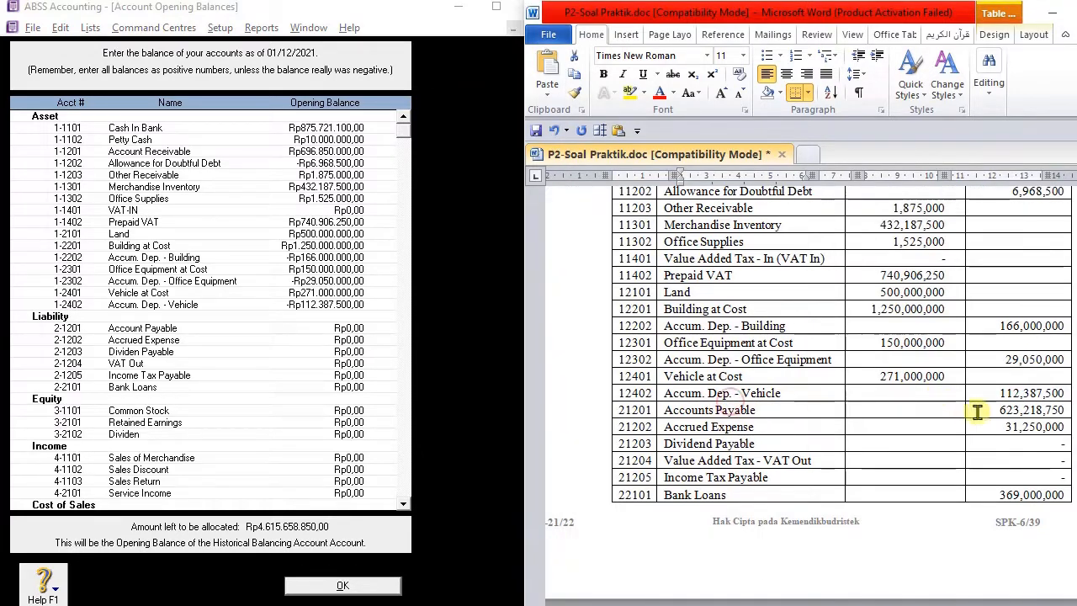
double_click(1003, 407)
left_click(360, 334)
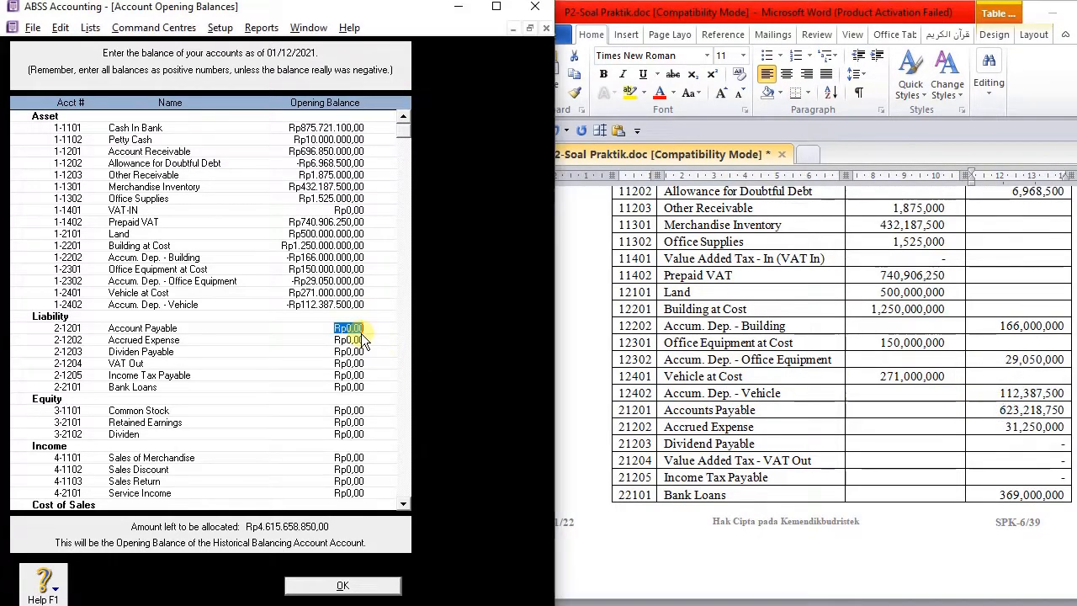
type("623")
type("218.")
type("750")
key("Tab")
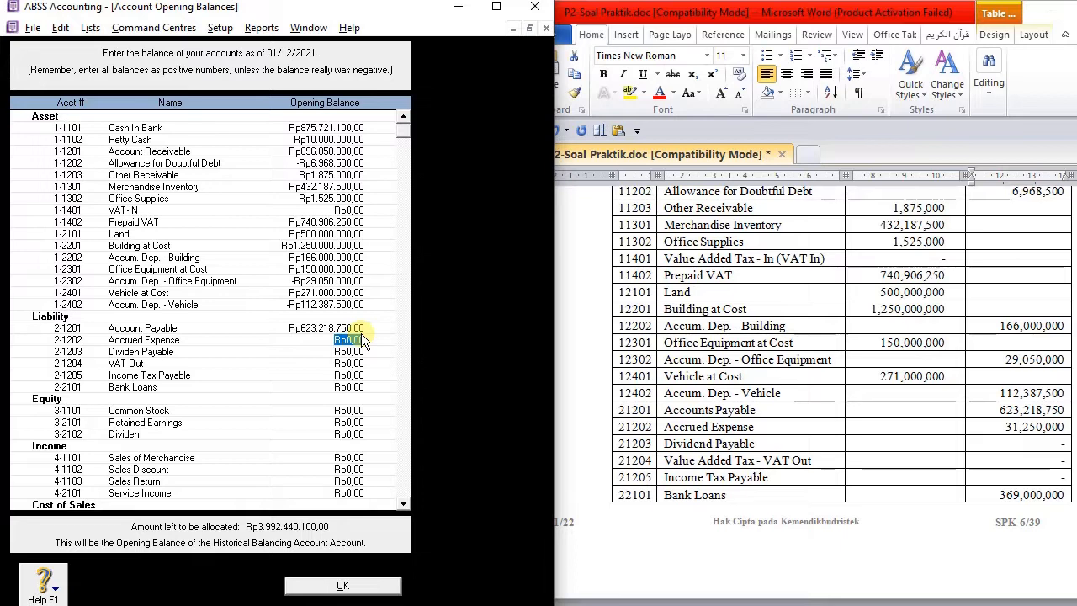
type("31250000")
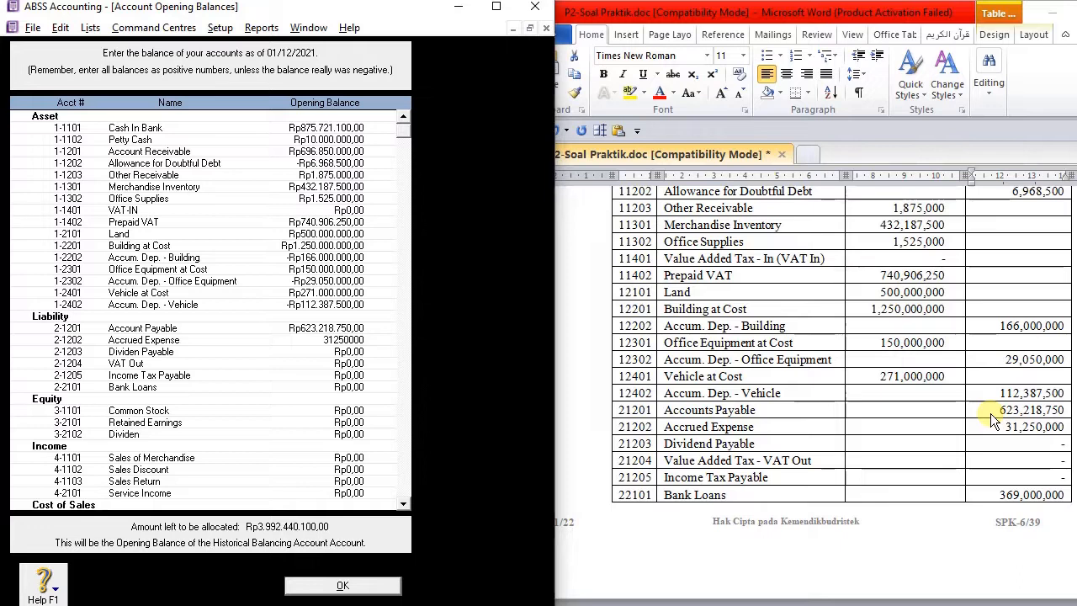
key("Tab")
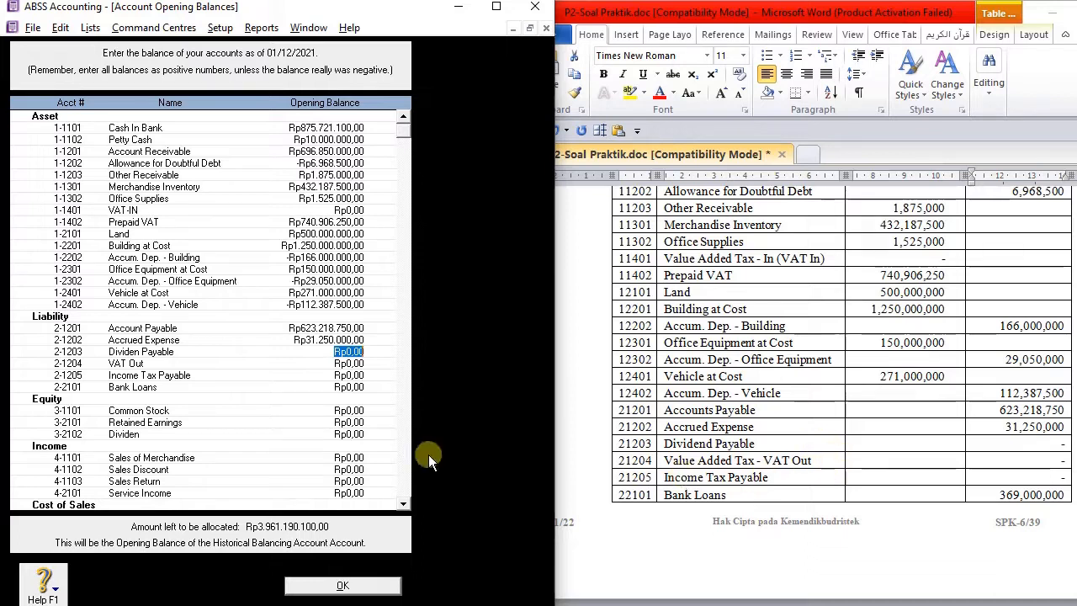
Step: Skip the liability accounts without a balance and enter an opening balance of Rp369.000.000 for Bank Loans
left_click(347, 387)
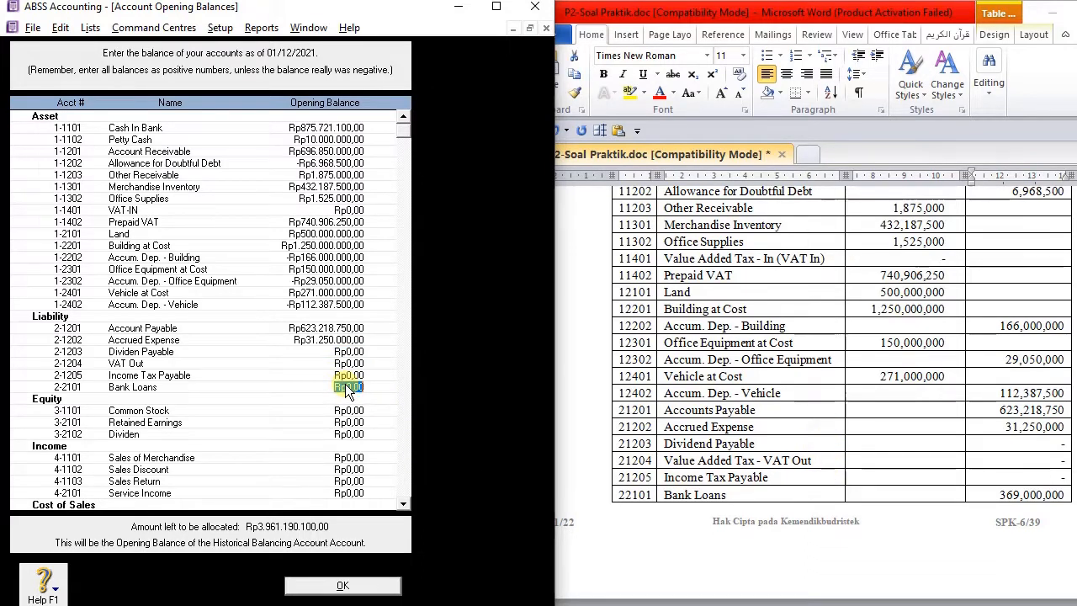
type("369000000")
key("Tab")
scroll(299, 336, "down", 2)
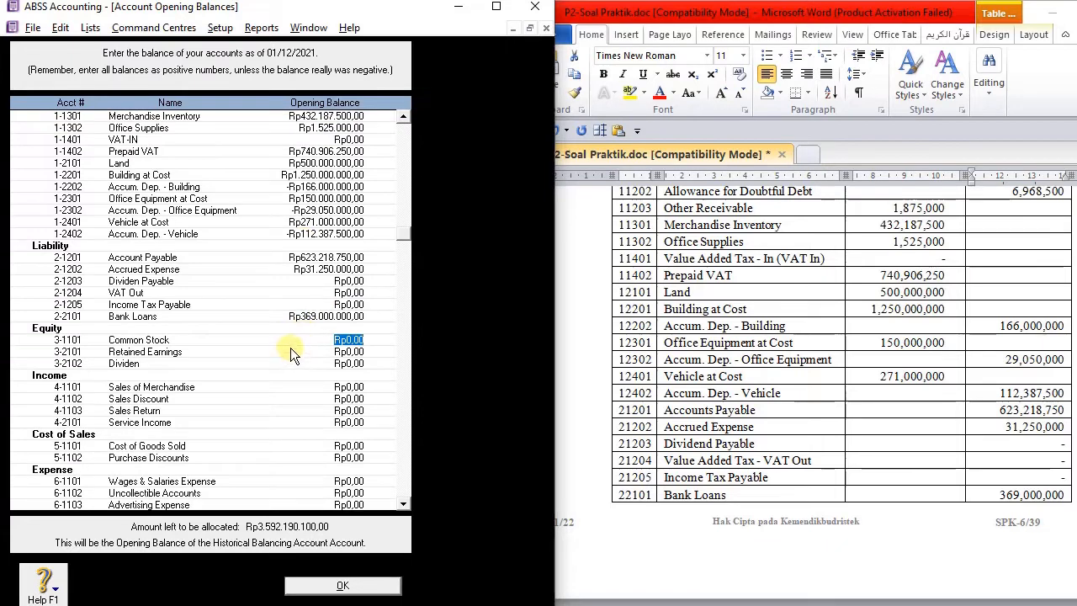
scroll(699, 416, "down", 10)
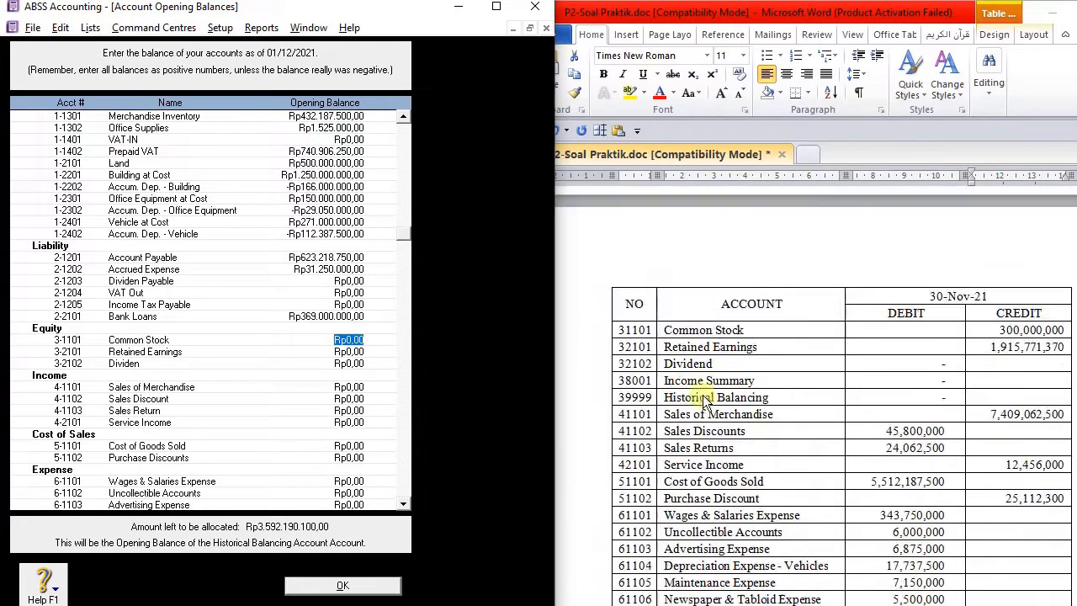
Step: Enter the equity opening balances for Common Stock, Rp300.000.000, and Retained Earnings, Rp1.915.771.370, from the document's table
type("30")
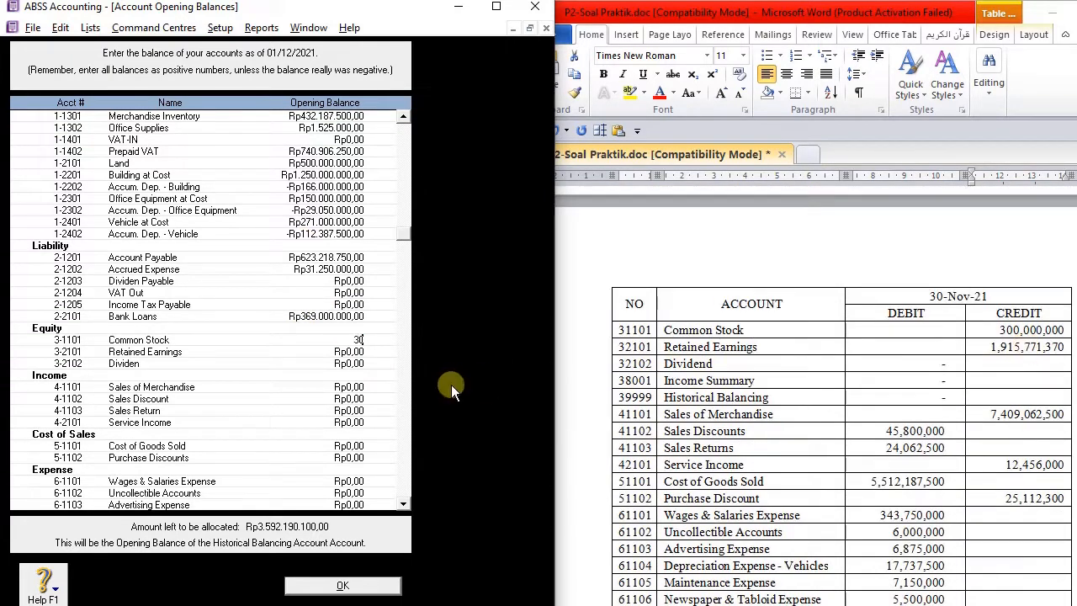
type("0.000.000")
key("Tab")
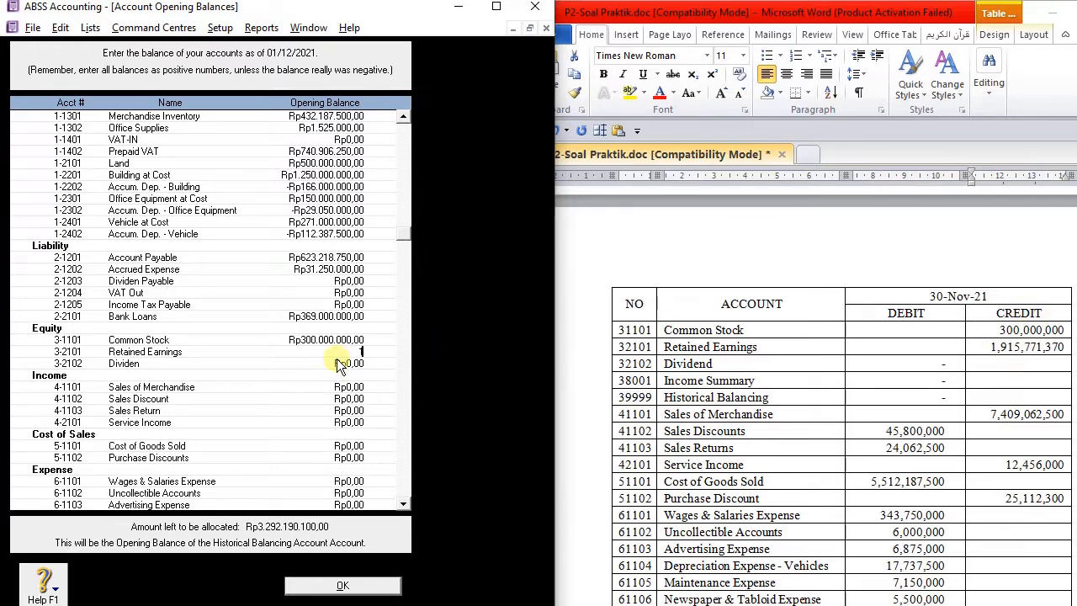
type("1.915.")
type("77")
type("1.37")
type("0")
key("Tab")
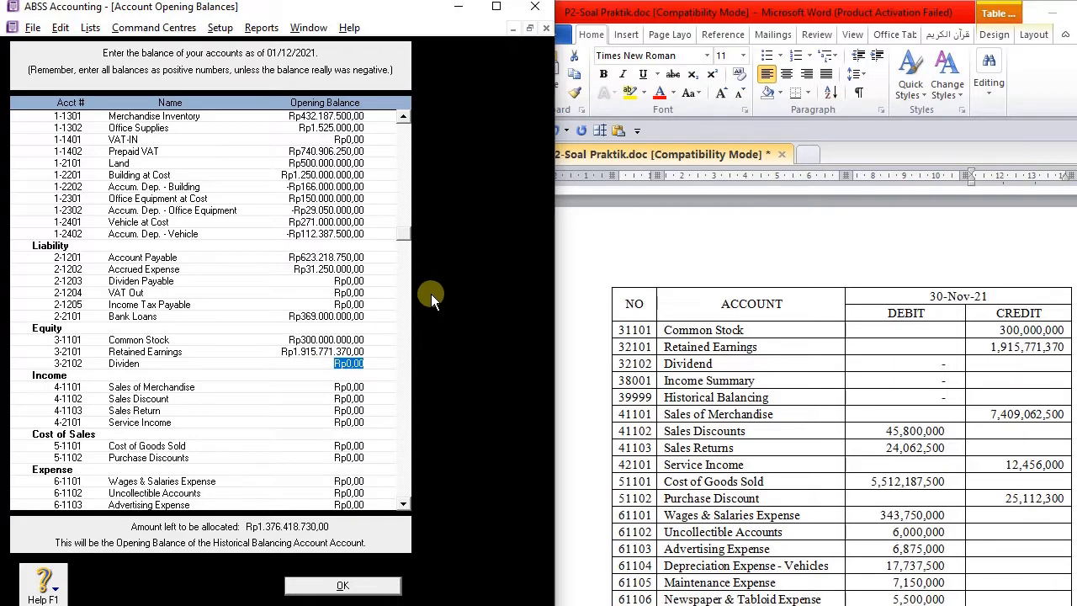
Step: Leave Dividen without a balance and enter an opening balance of Rp7.409.062.500 for Sales of Merchandise
left_click(354, 387)
type("7.409.")
type("062.5")
type("00")
key("Tab")
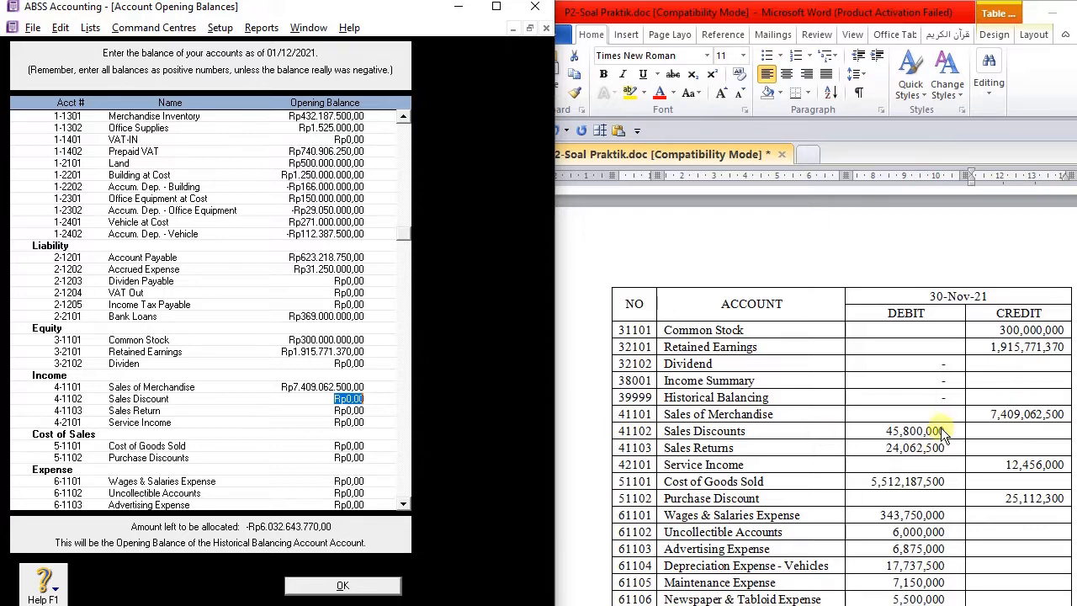
Step: Enter negative opening balances of -Rp45.800.000 for Sales Discount and -Rp24.062.500 for Sales Return
key("BackSpace")
type("-Rp")
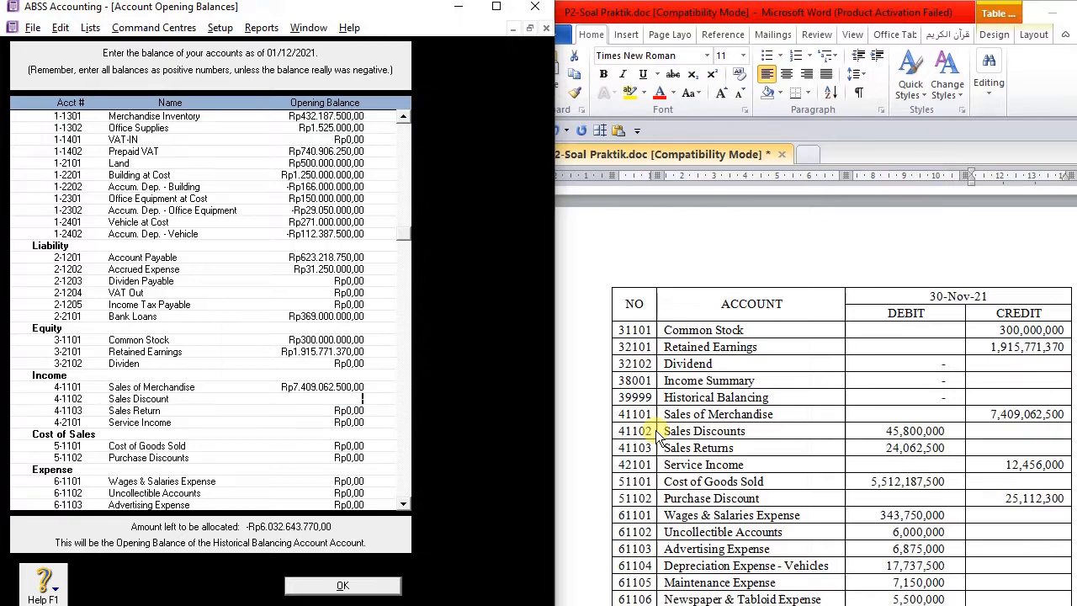
type("45.")
type("8")
type("00.000")
key("Tab")
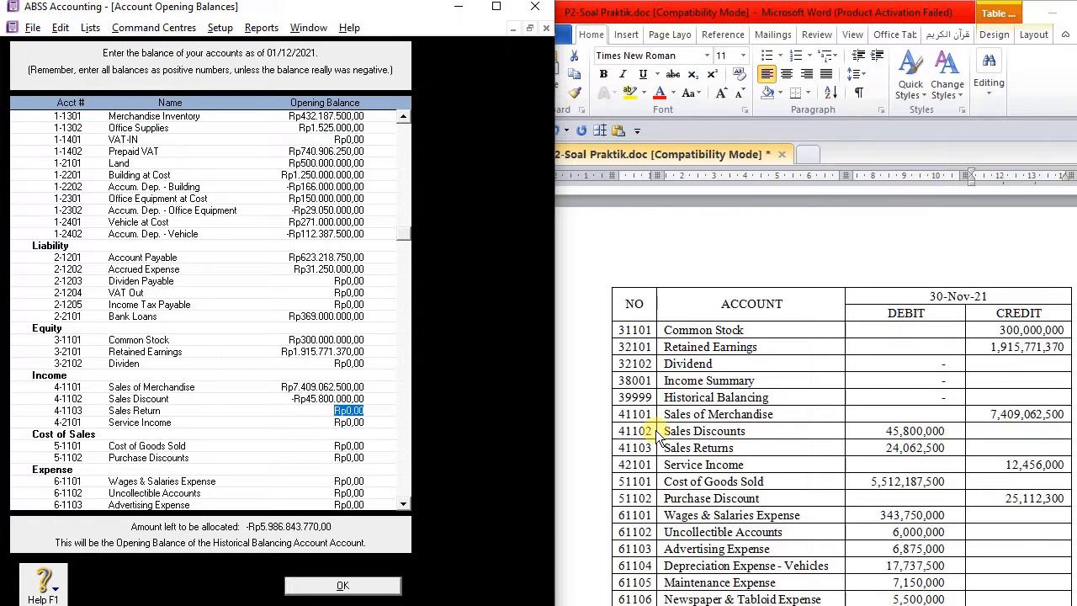
key("BackSpace")
type("-Rp24.06")
type("2.500")
key("Tab")
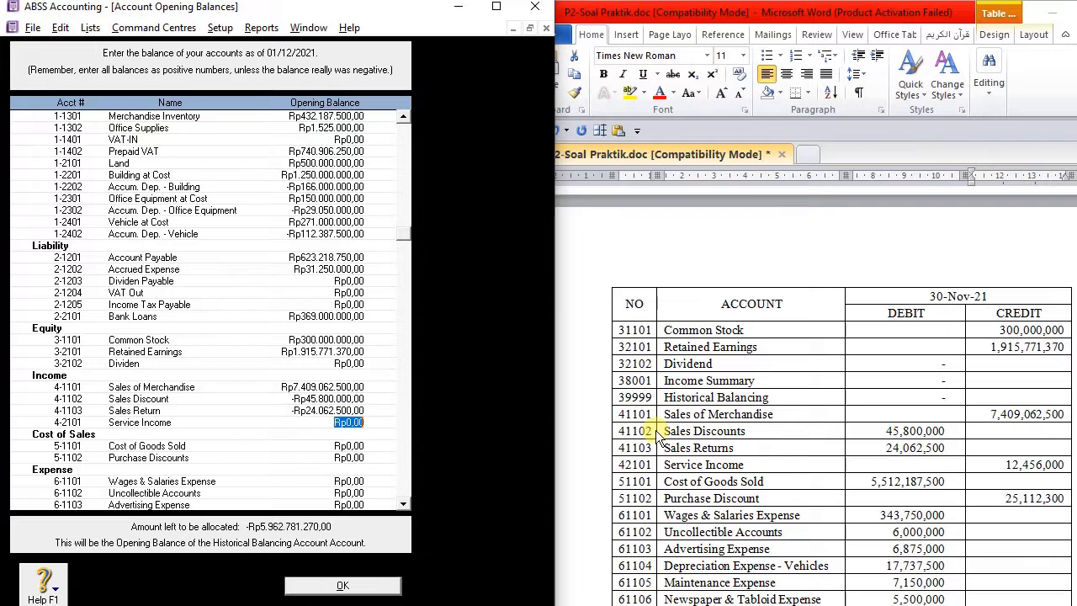
Step: Enter an opening balance of Rp12.456.000 for Service Income
type("12")
type("456")
key("Tab")
Step: Enter the Cost of Sales opening balances: Rp5.512.187.500 for Cost of Goods Sold and -Rp25.112.300 for Purchase Discounts
scroll(943, 431, "down", 2)
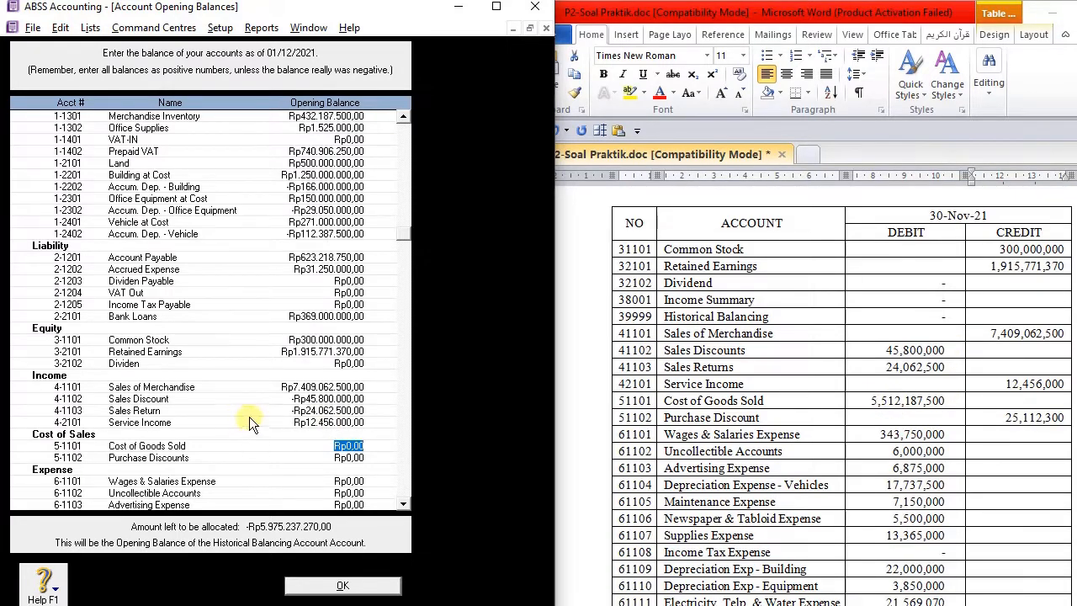
scroll(249, 416, "down", 2)
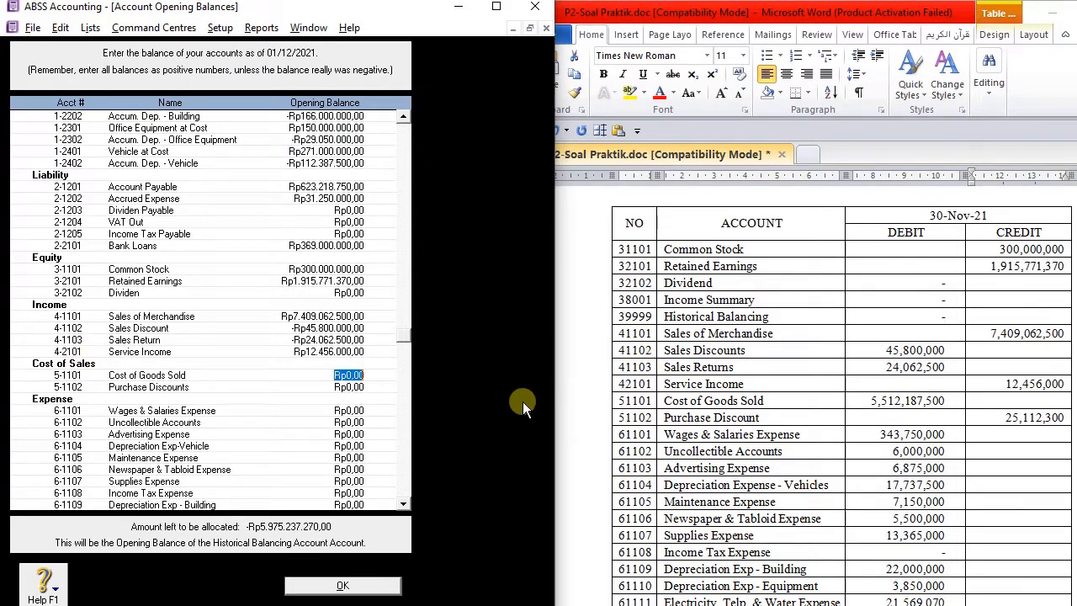
type("5")
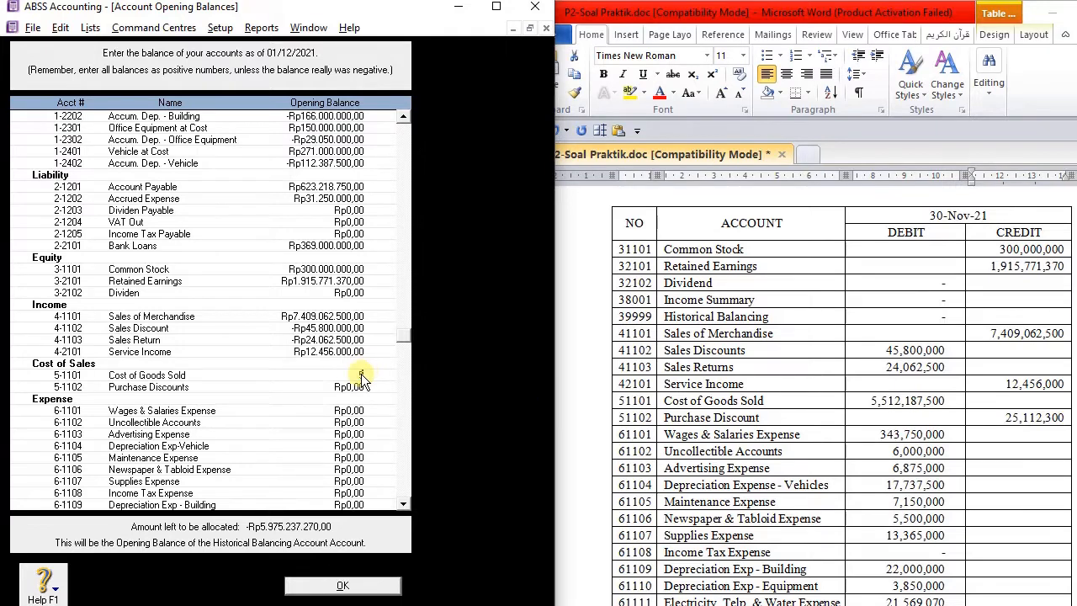
type(".512.187.500")
key("Tab")
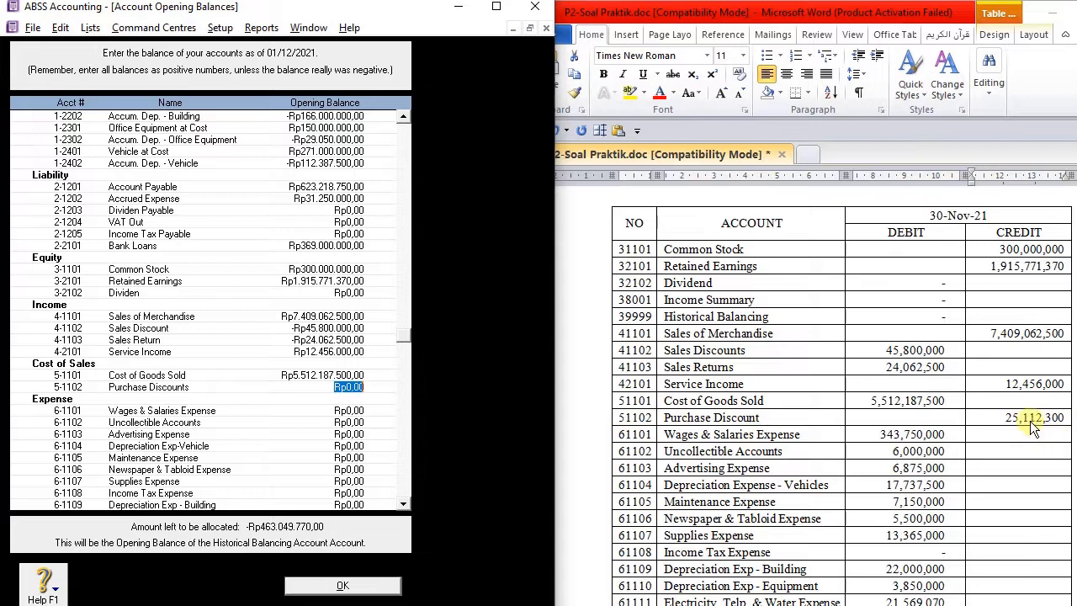
key("BackSpace")
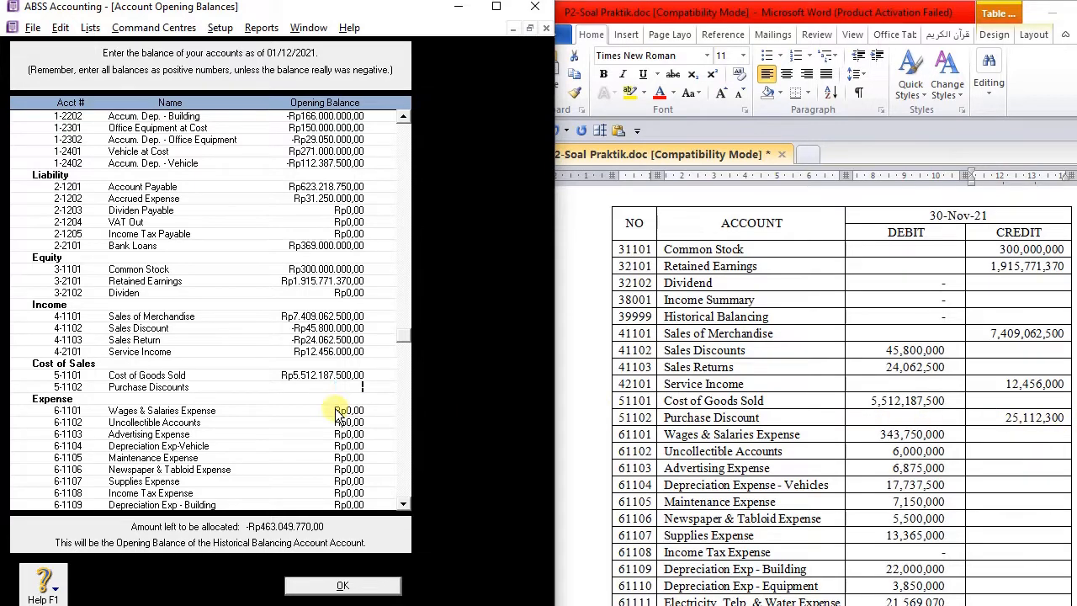
type("-Rp2")
type("5.112.")
type("300")
key("Tab")
Step: Enter the opening balances for Wages & Salaries Expense, Rp343.750.000, and Uncollectible Accounts, Rp6.000.000
scroll(835, 370, "down", 2)
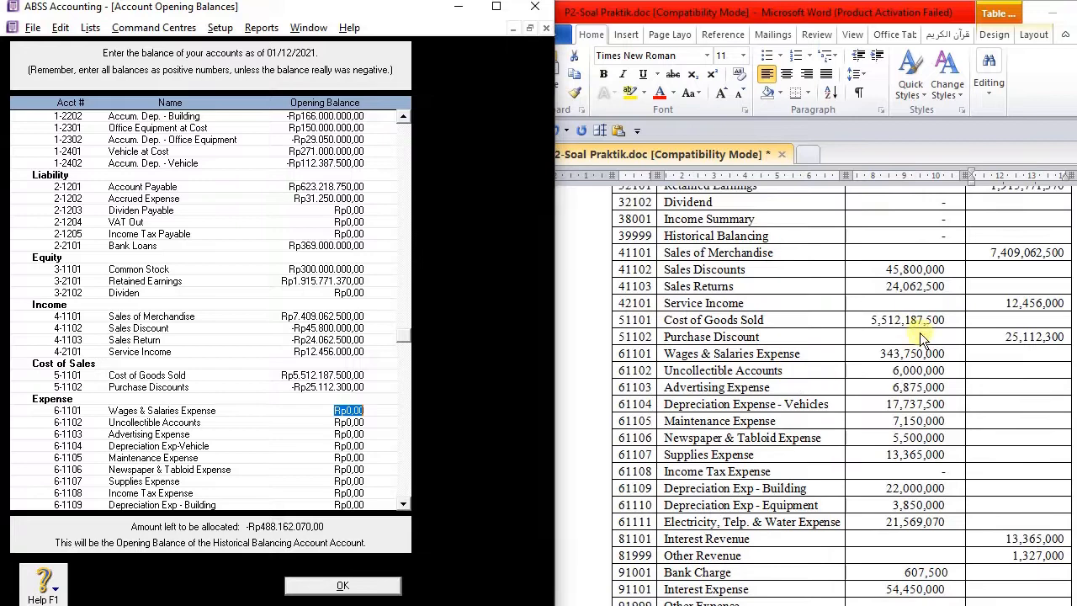
scroll(841, 349, "down", 1)
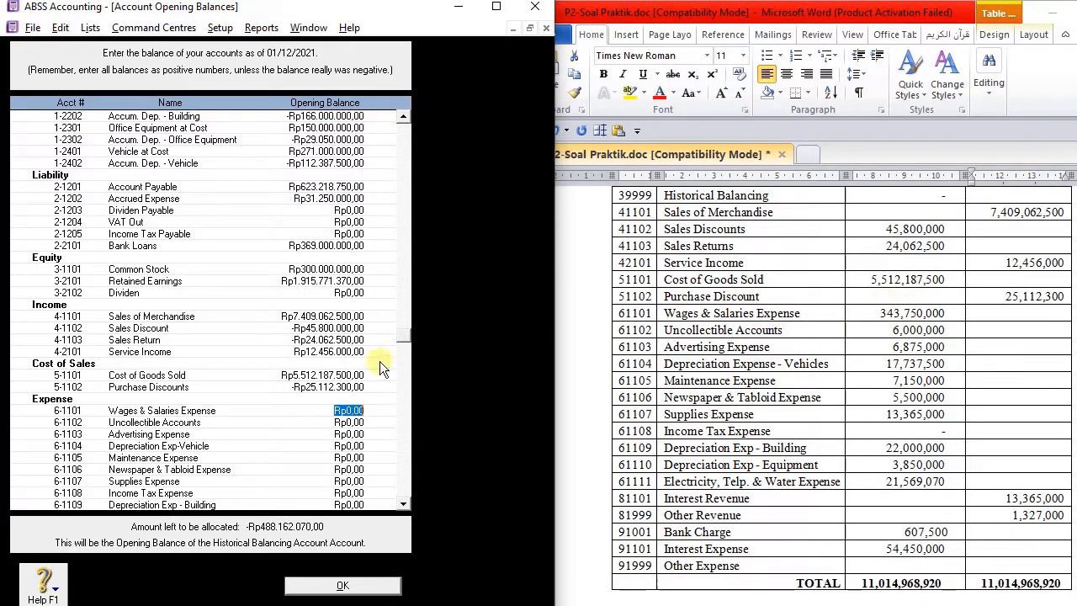
type("343")
type("750000")
key("Tab")
type("69999")
key("BackSpace")
key("BackSpace")
key("BackSpace")
key("BackSpace")
type("0000000")
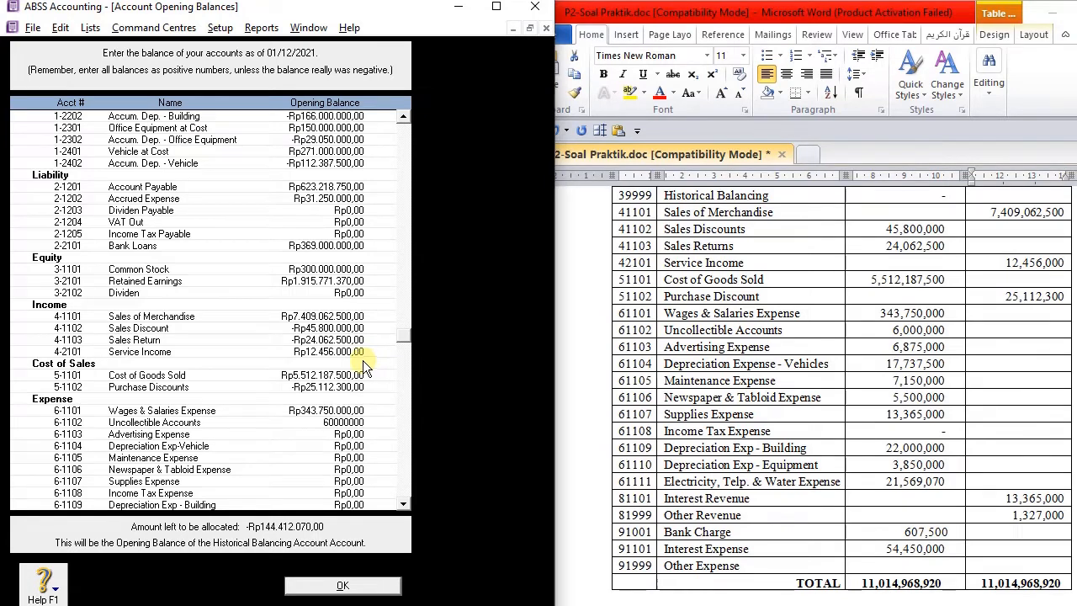
Step: In the Word document, highlight the already entered account rows down to Uncollectible Accounts in yellow
left_click_drag(938, 329, 725, 259)
left_click_drag(1032, 331, 756, 476)
scroll(798, 372, "down", 15)
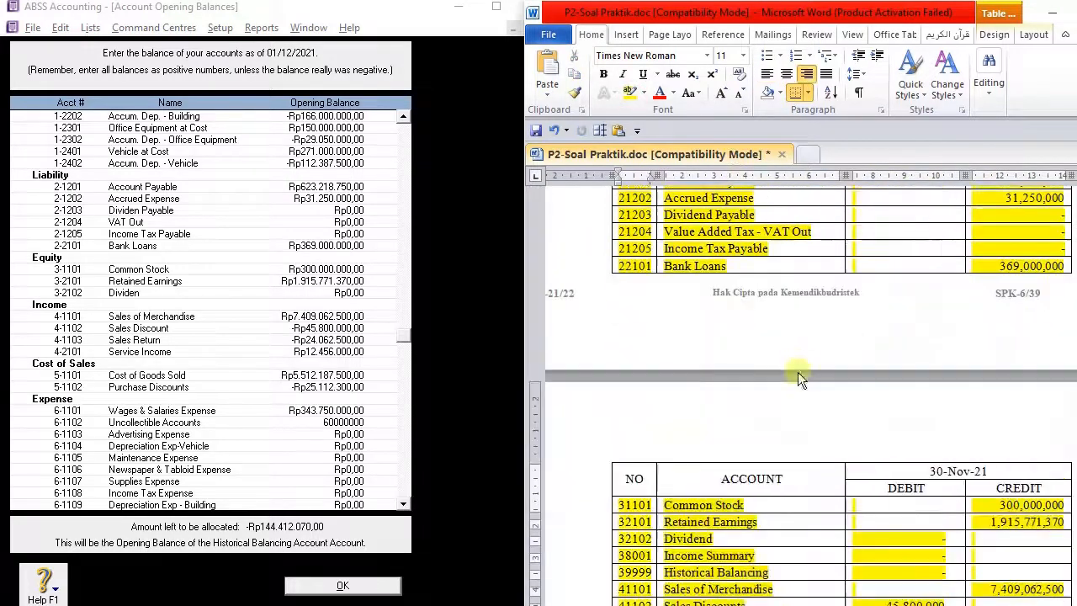
left_click(748, 239)
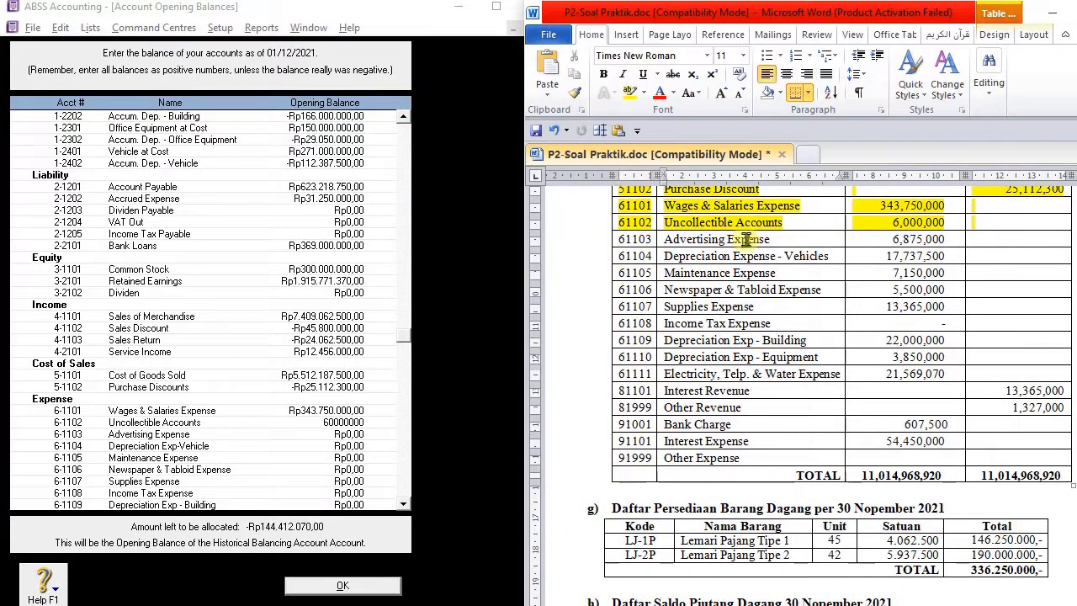
Step: Back in ABSS Accounting, enter opening balances of Rp6.875.000 for Advertising Expense and Rp17.737.500 for Depreciation Exp-Vehicle
scroll(350, 341, "down", 2)
left_click(345, 363)
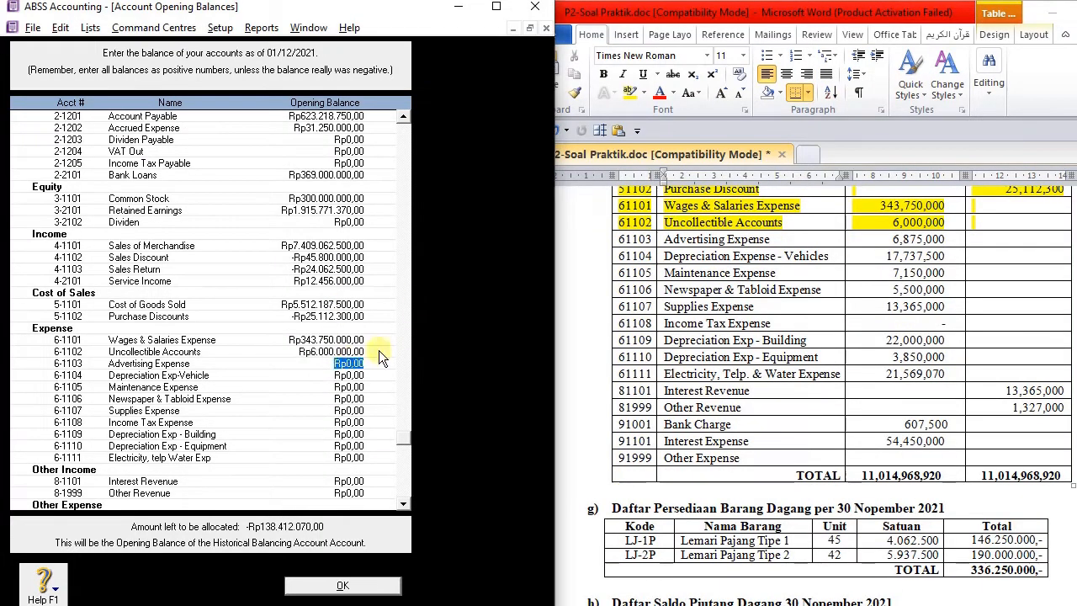
type("6.875.000")
key("Tab")
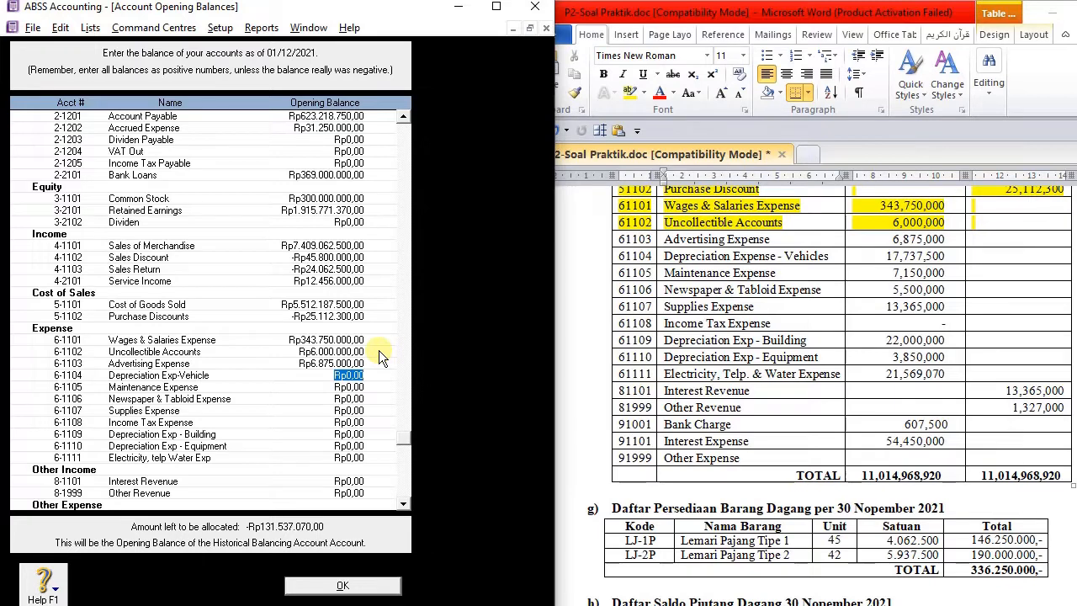
type("17737.50")
key("Return")
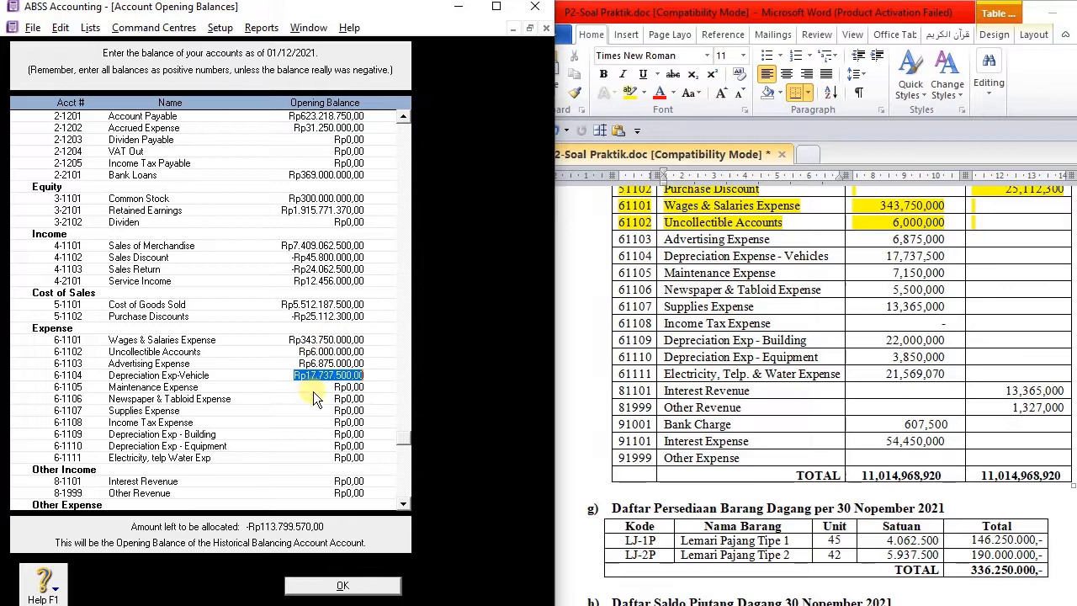
left_click(343, 375)
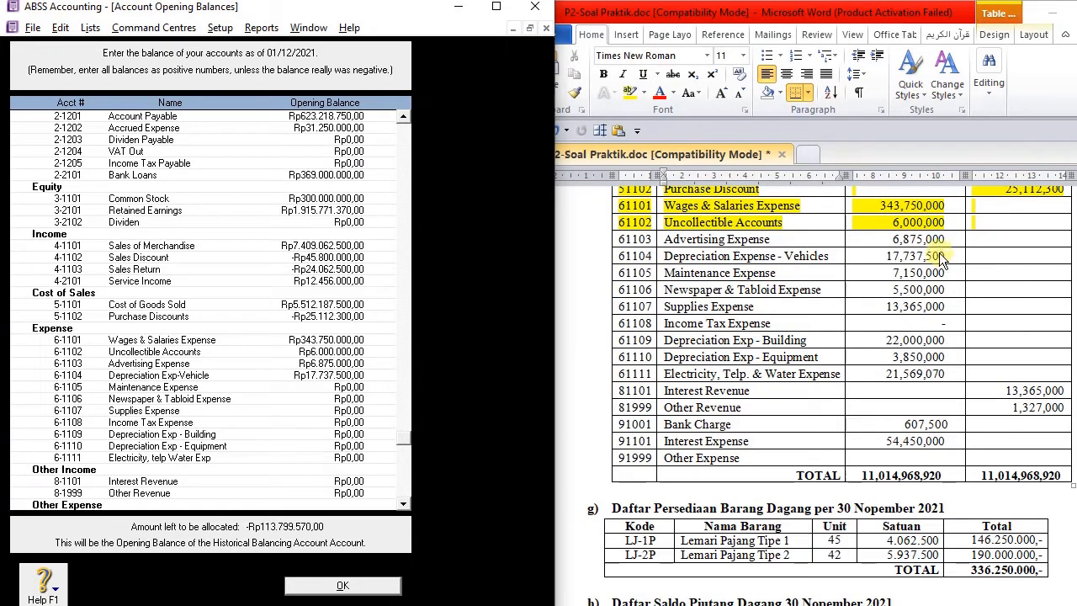
Step: Enter the opening balances for Maintenance Expense, Rp7.150.000, and Newspaper & Tabloid Expense, Rp5.500.000
left_click(345, 387)
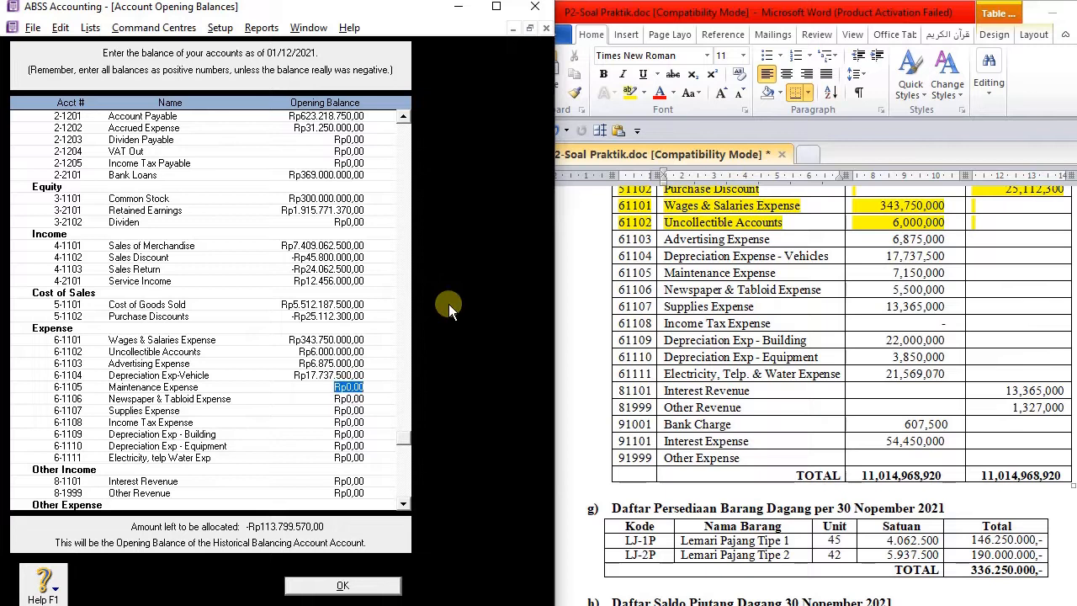
type("7150000")
key("Tab")
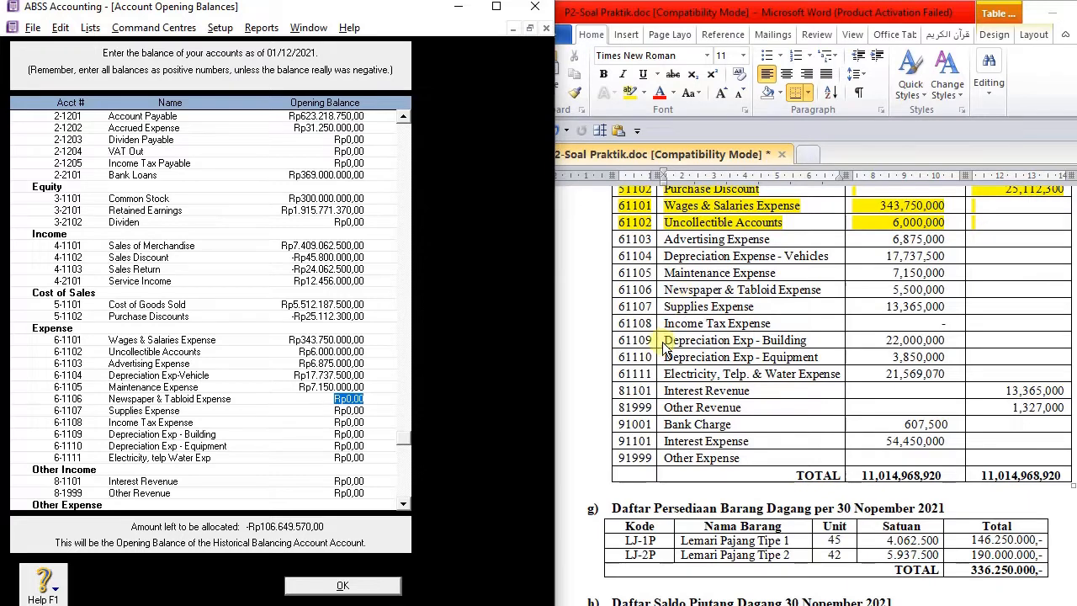
type("550000")
key("Tab")
Step: In the Word table, highlight the rows from Advertising Expense to Newspaper & Tabloid Expense in yellow
left_click(928, 295)
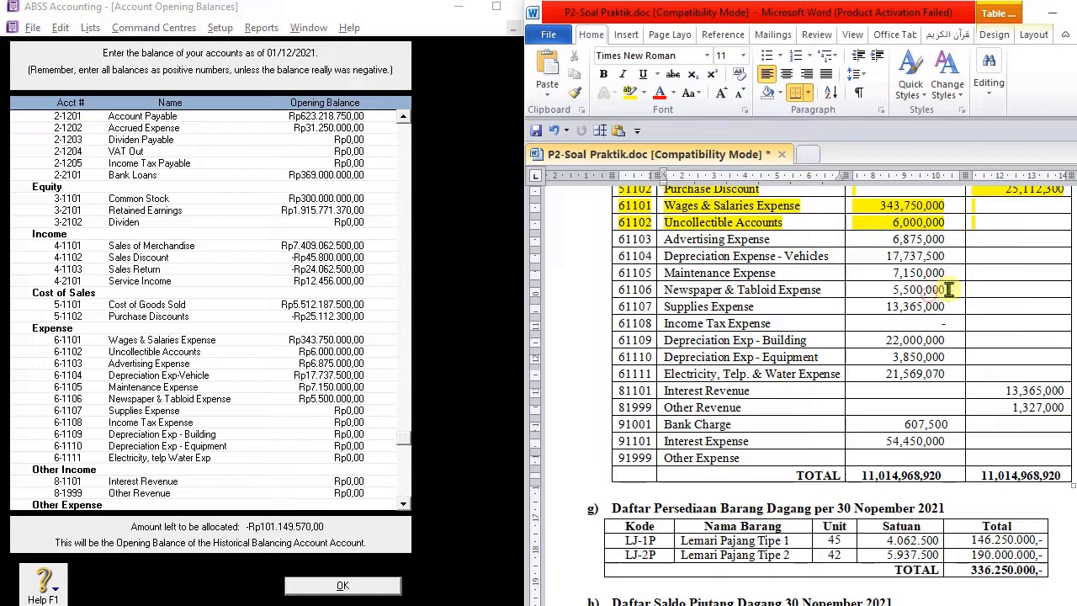
left_click_drag(949, 289, 666, 239)
left_click(631, 93)
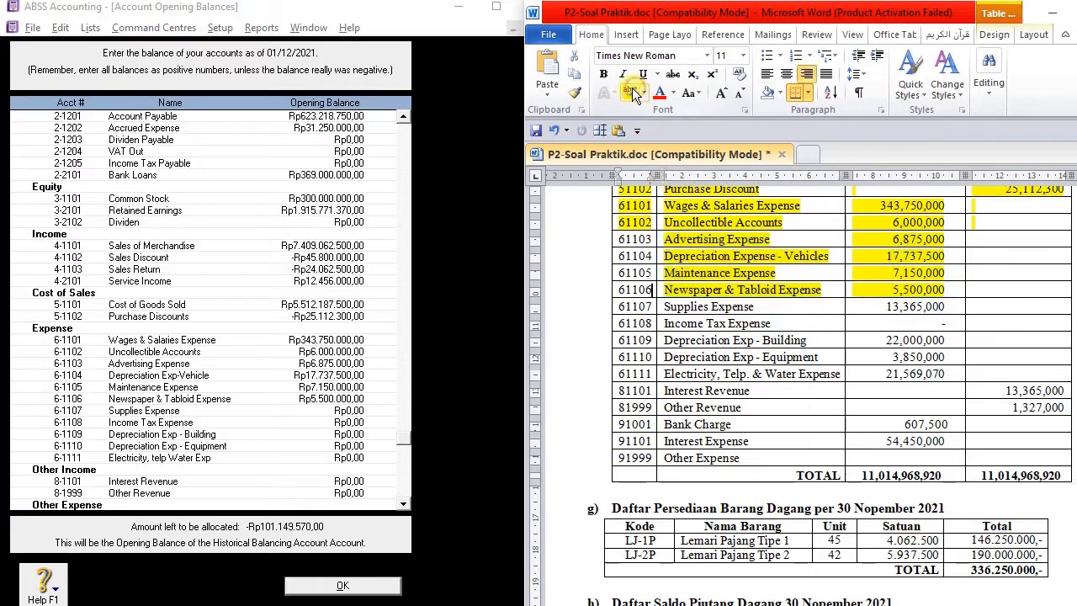
Step: Enter Rp13.365.000 as the Supplies Expense opening balance in ABSS Accounting, and highlight that amount yellow in the Word table
left_click(338, 410)
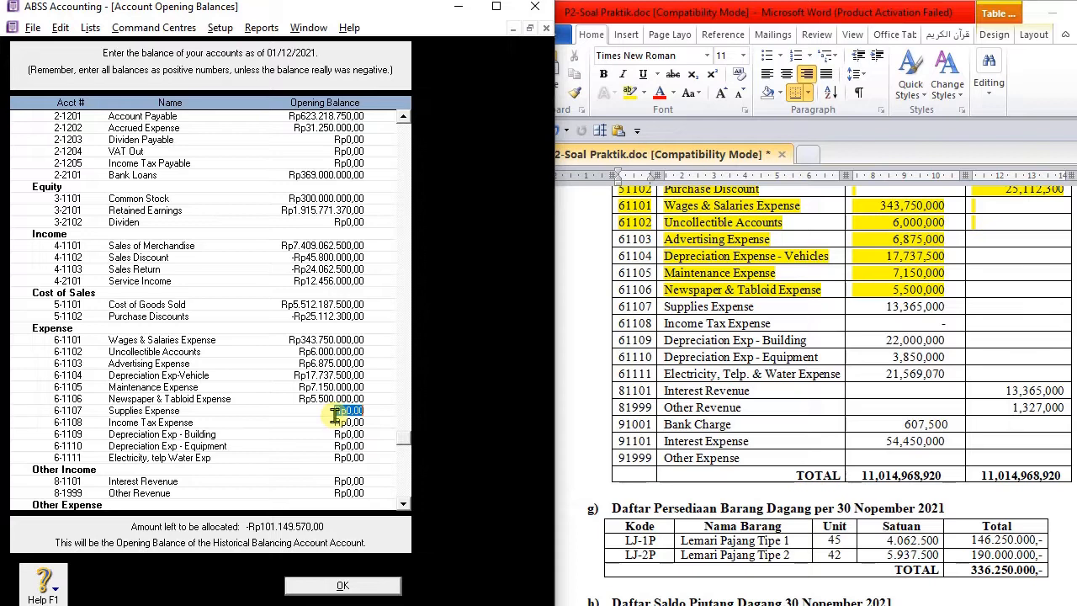
type("13.365.000")
key("Tab")
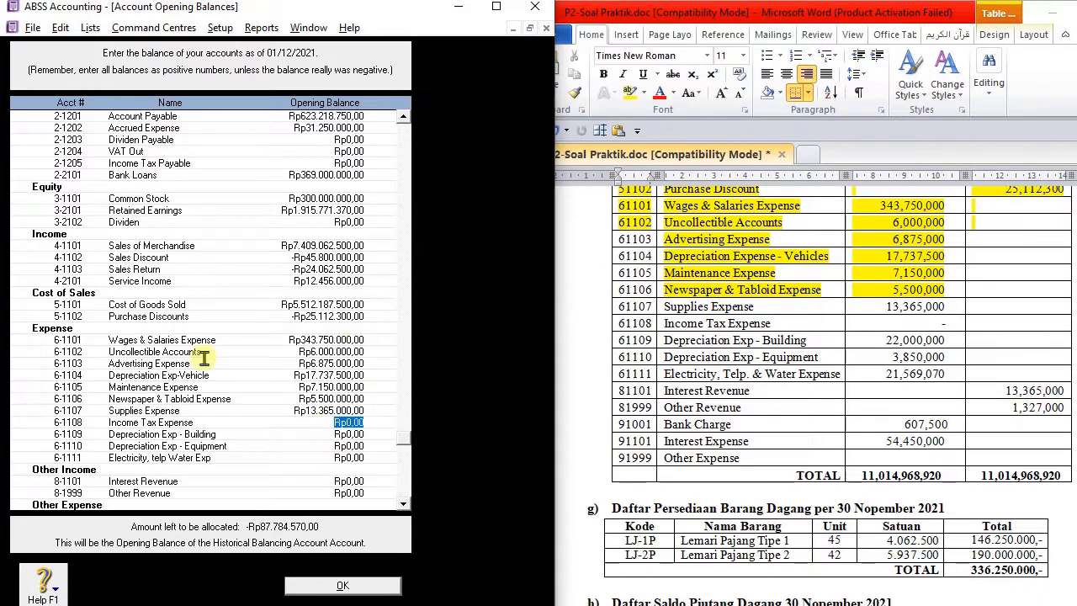
left_click(941, 304)
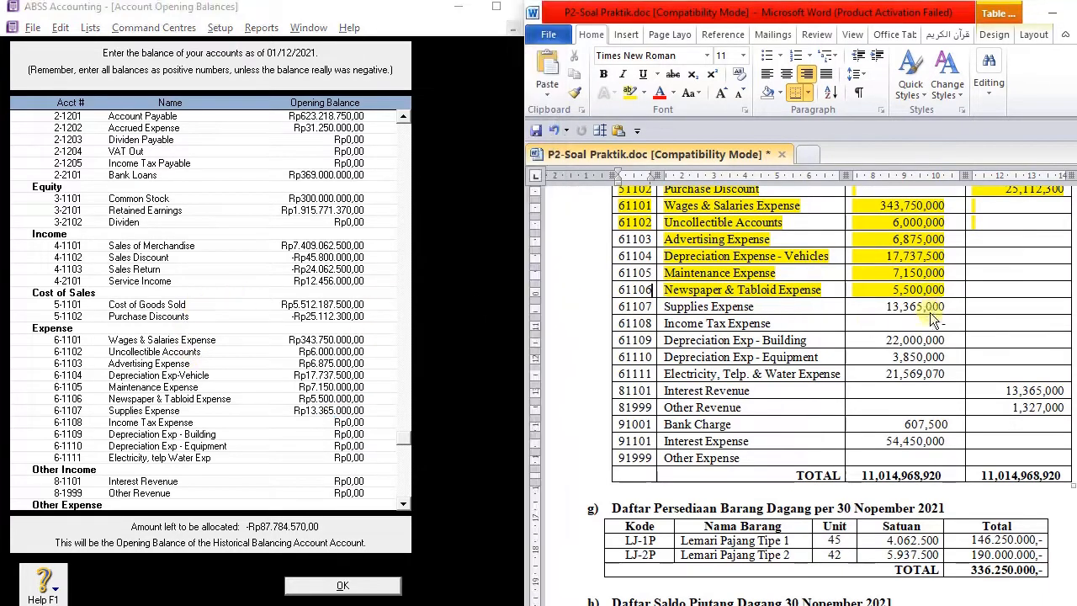
left_click_drag(958, 306, 885, 312)
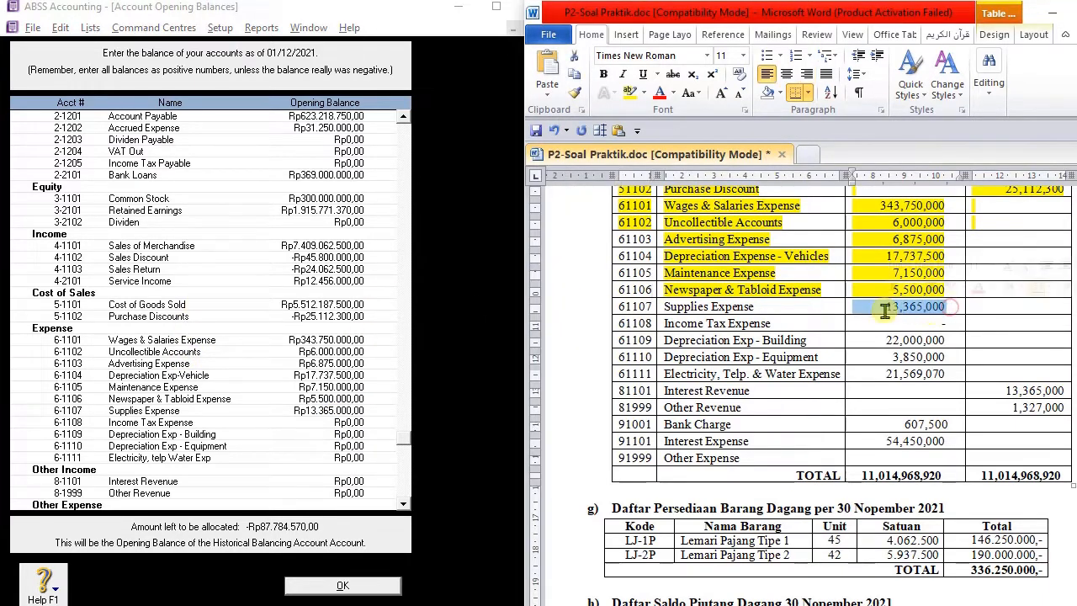
left_click(632, 93)
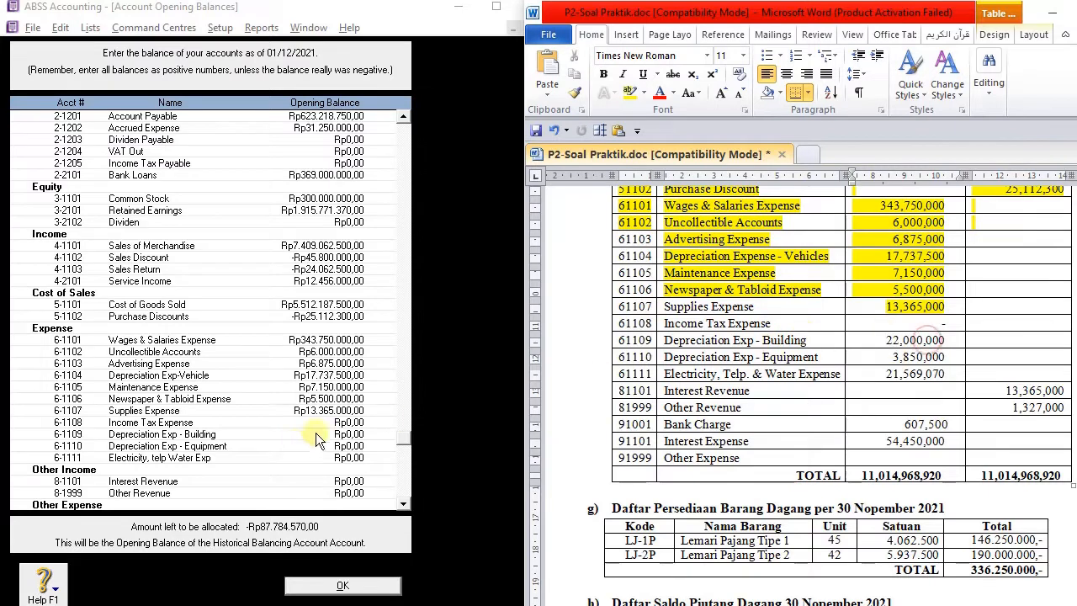
Step: Skip Income Tax Expense and, in ABSS Accounting, enter Rp22.000.000 for Depreciation Exp - Building and Rp3.850.000 for Depreciation Exp - Equipment
left_click(354, 434)
type("22.")
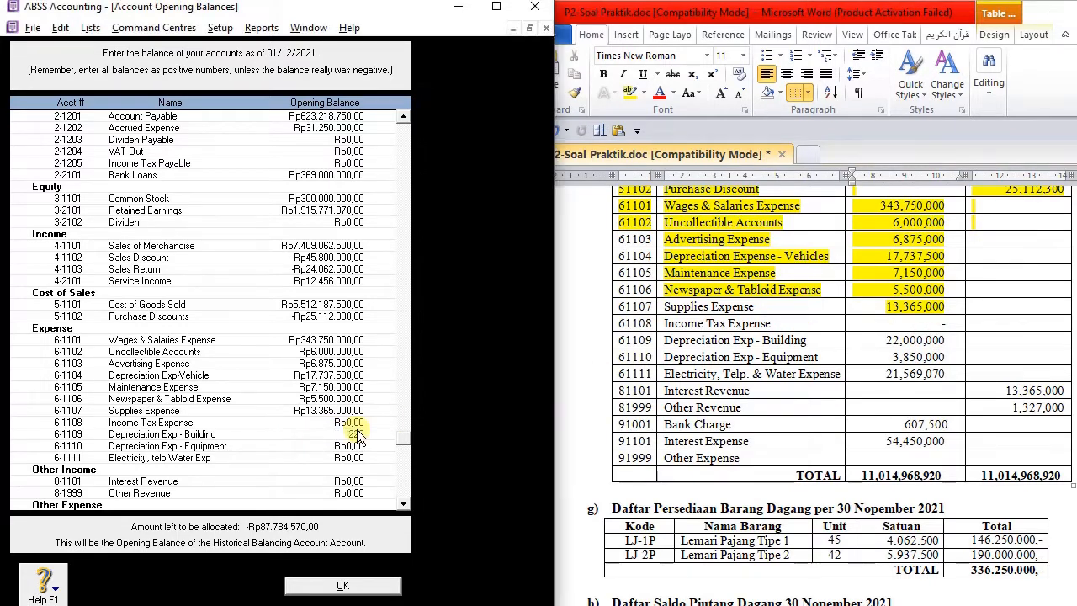
type("000.000")
key("Tab")
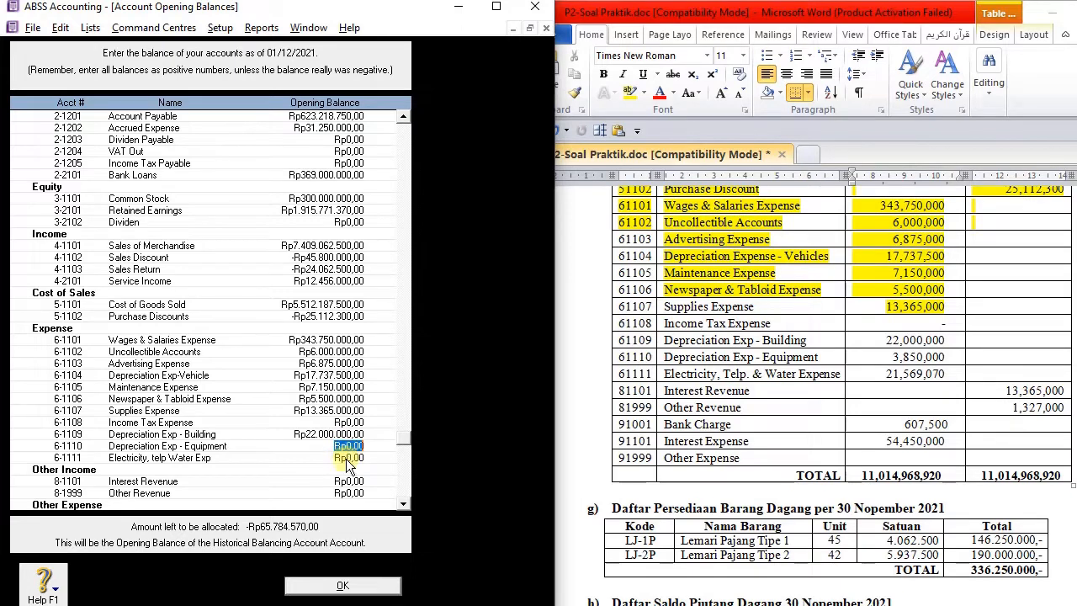
type("3.")
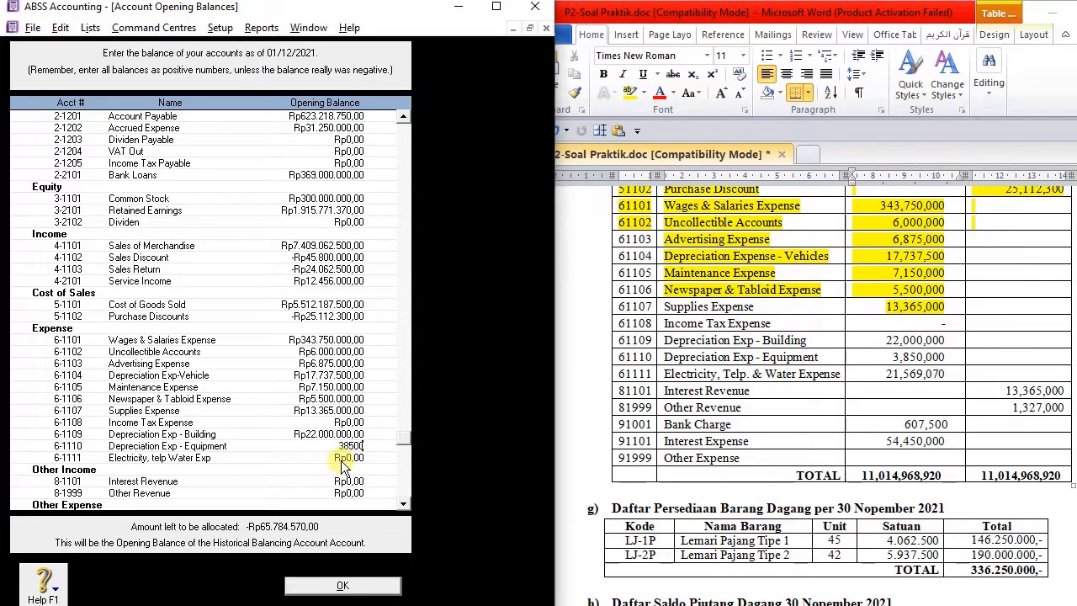
type("850.000")
key("Tab")
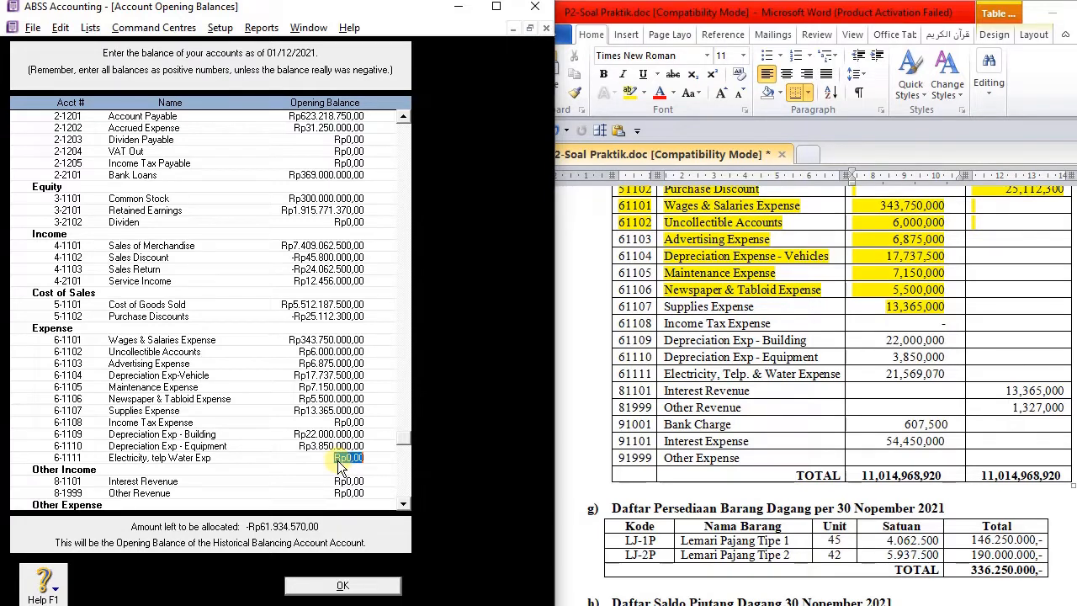
Step: Enter Rp21.569.070 as the opening balance for Electricity, telp Water Exp
type("21569")
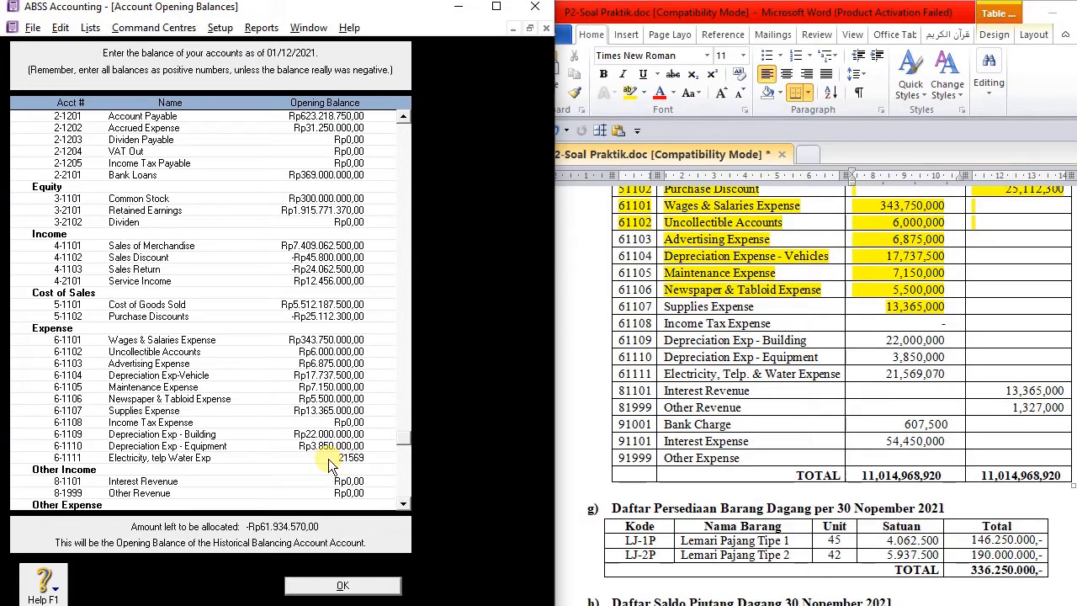
type("070")
key("Tab")
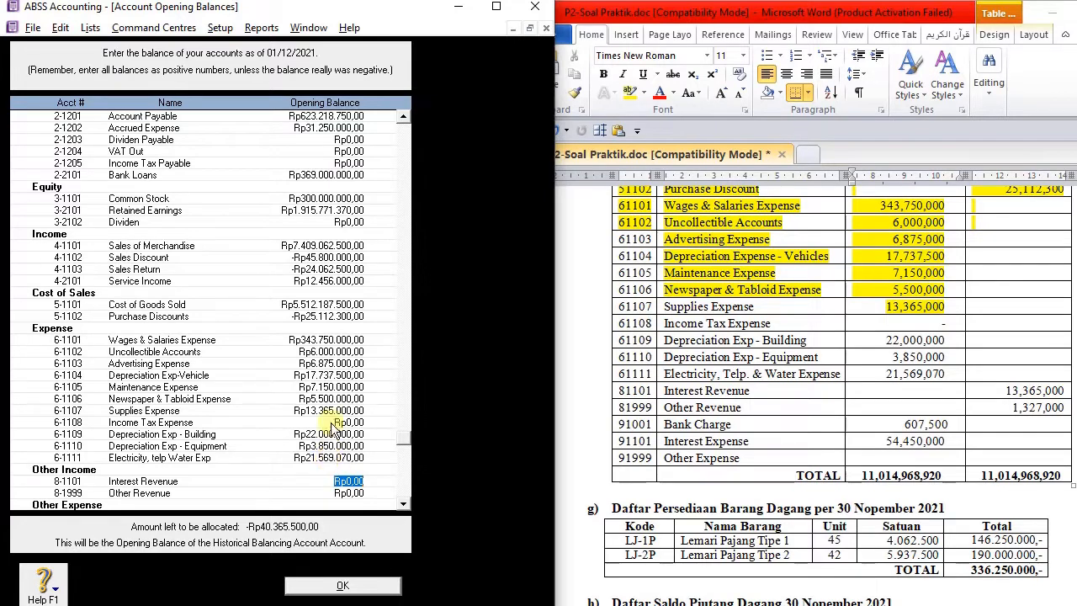
Step: Enter the Other Income opening balances: Rp13.365.000 for Interest Revenue and Rp1.327.000 for Other Revenue
scroll(330, 446, "down", 1)
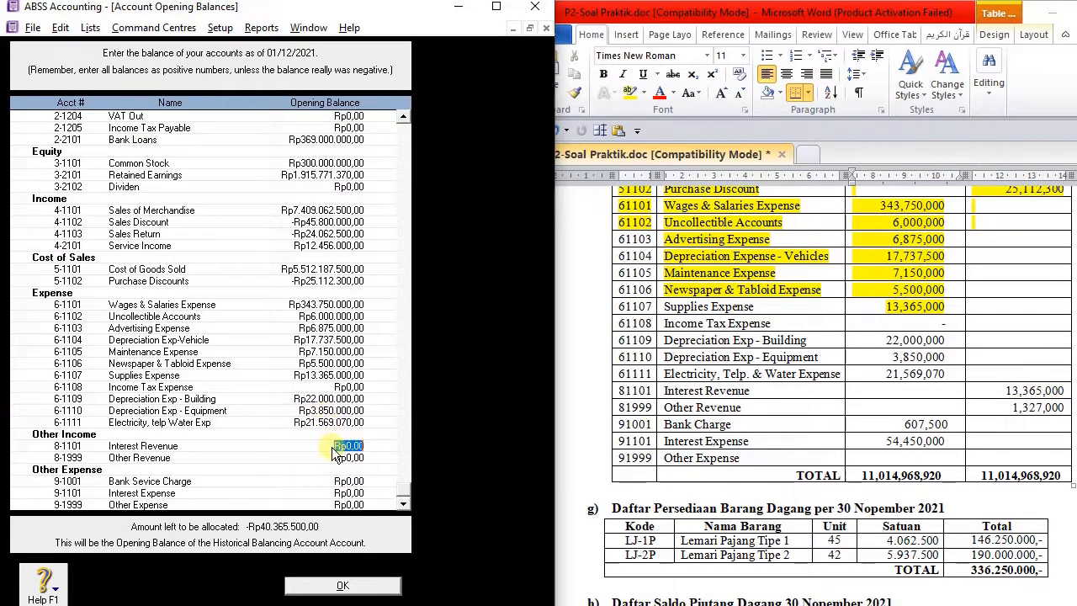
type("13365000")
left_click(357, 459)
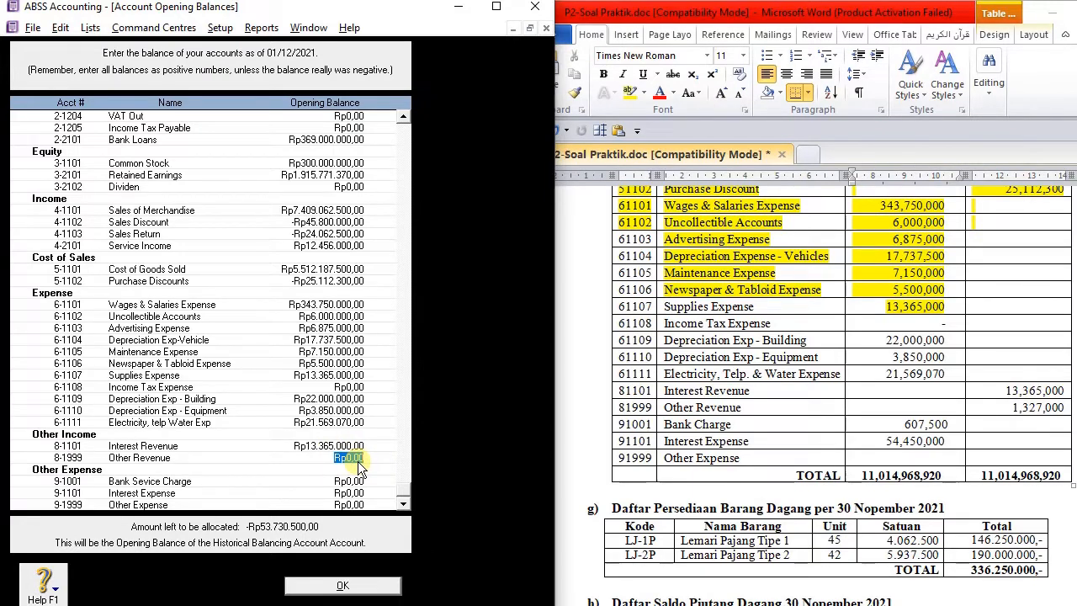
type("1.327.000")
key("Tab")
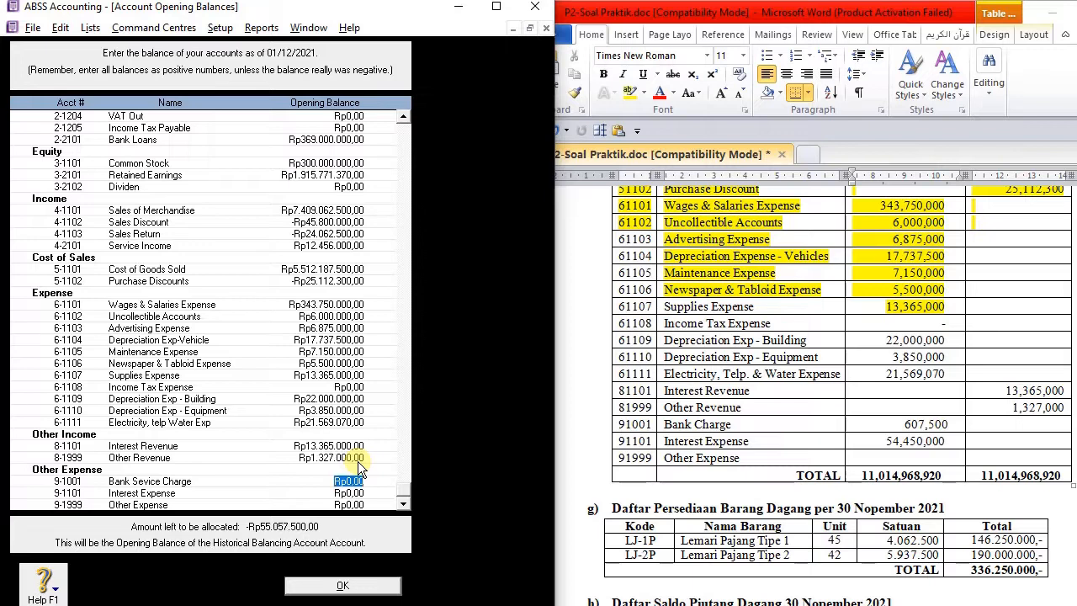
left_click(352, 446)
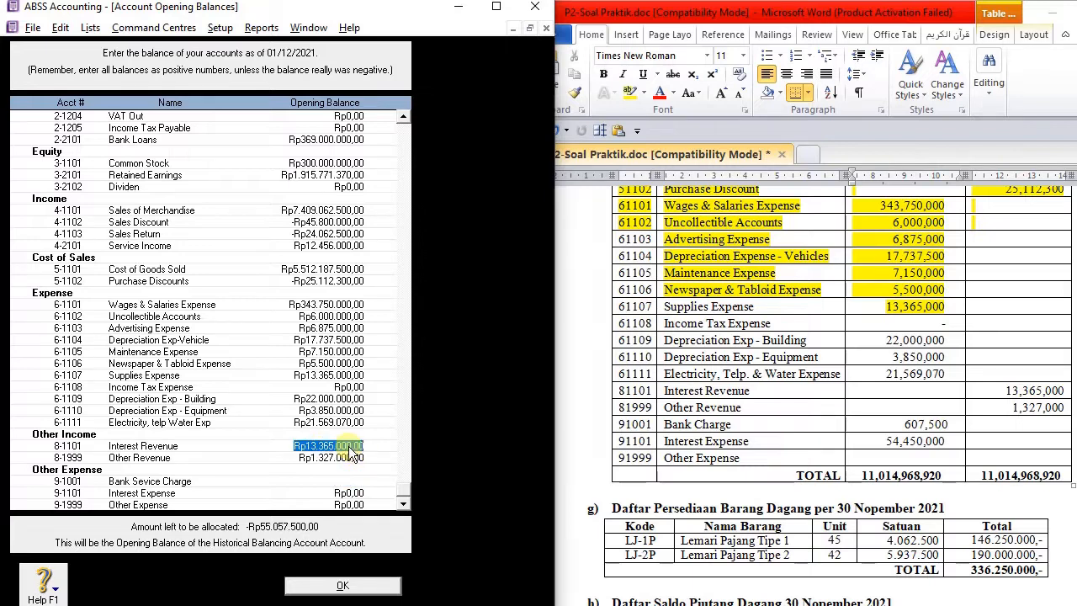
left_click(349, 459)
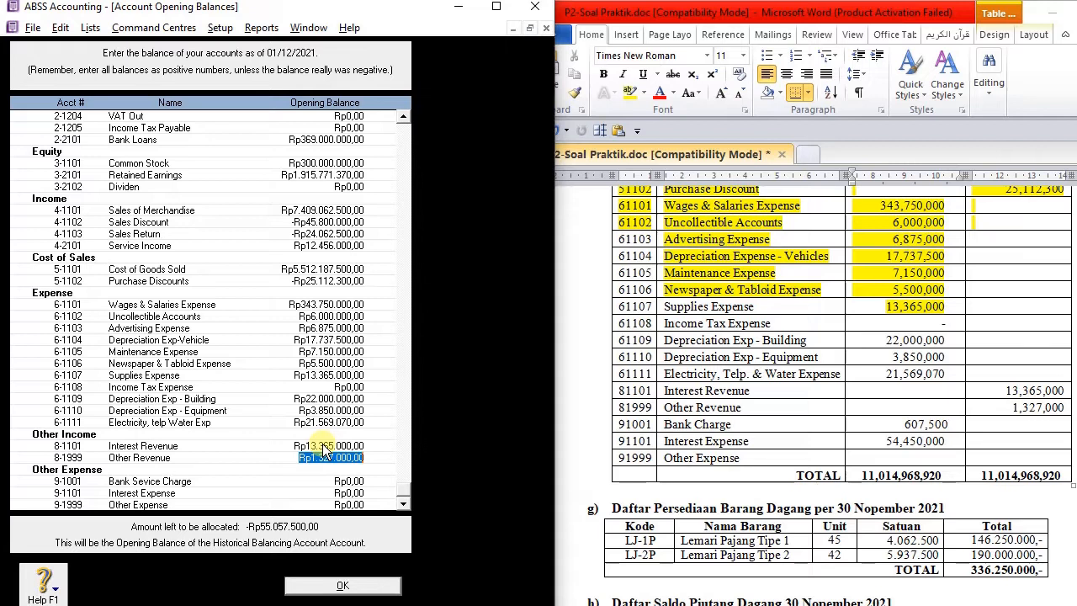
Step: Enter the Other Expense opening balances: Rp607.500 for Bank Sevice Charge and Rp54.450.000 for Interest Expense
left_click(349, 481)
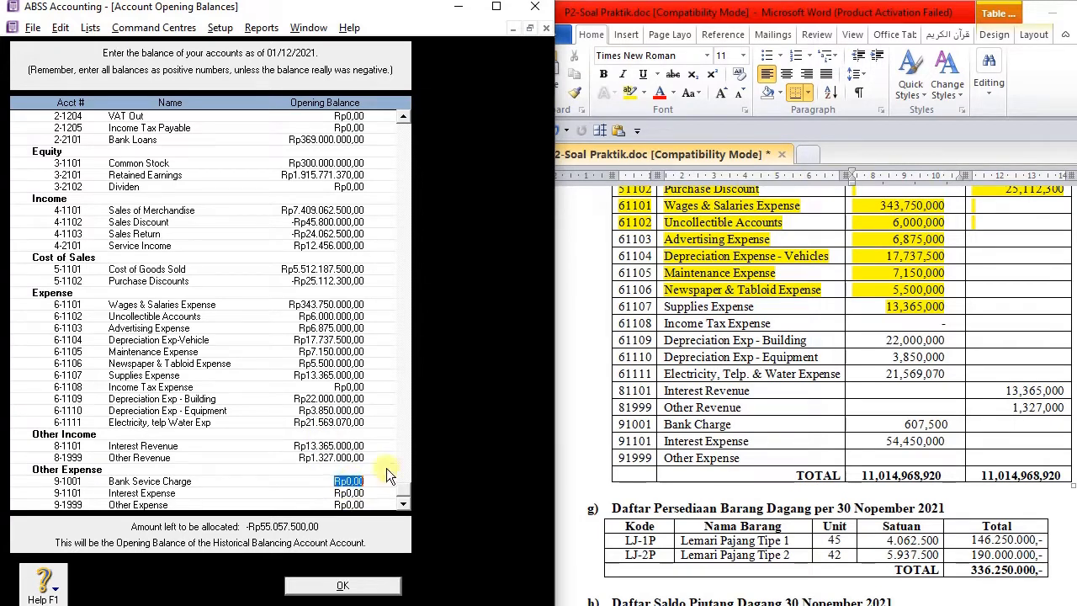
type("607.")
type("500")
key("Tab")
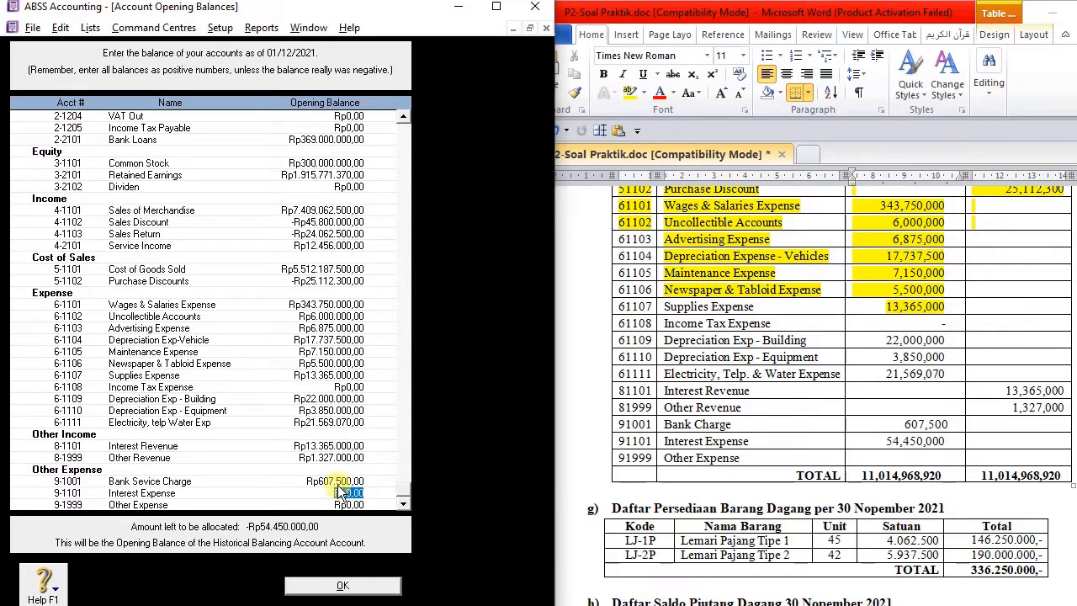
type("54.450.00")
key("Tab")
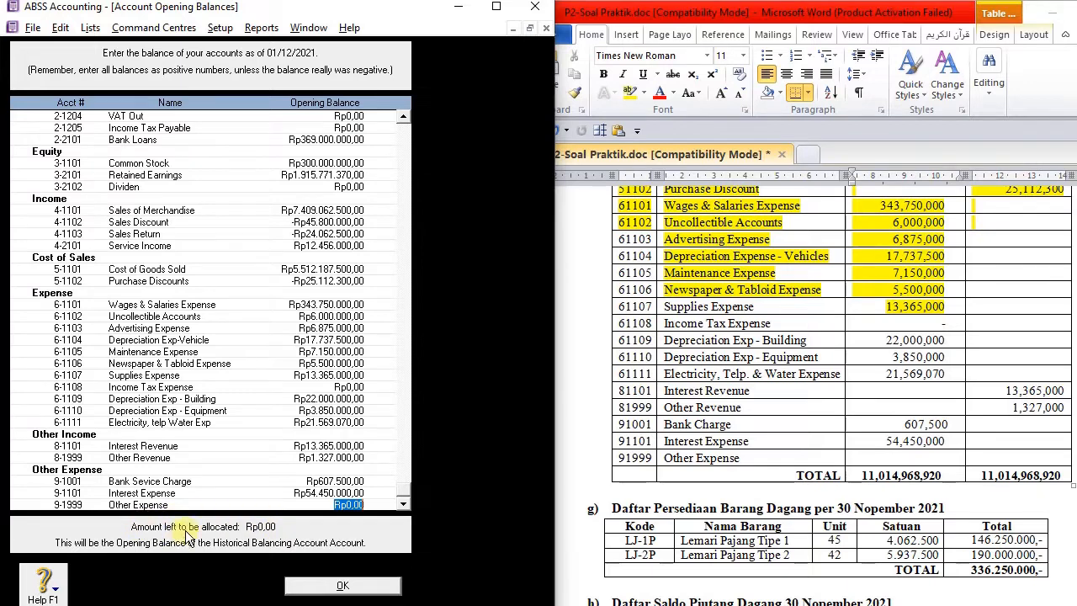
Step: Review the entered opening balances across all accounts, from Asset to Other Expense, and the amount left to be allocated
scroll(311, 278, "up", 7)
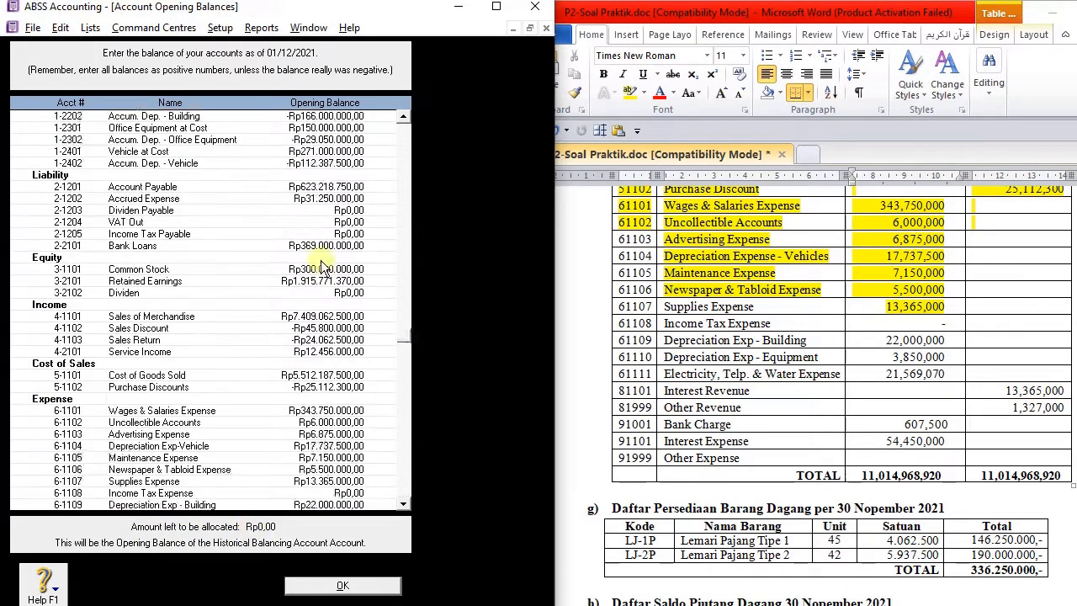
scroll(320, 270, "down", 7)
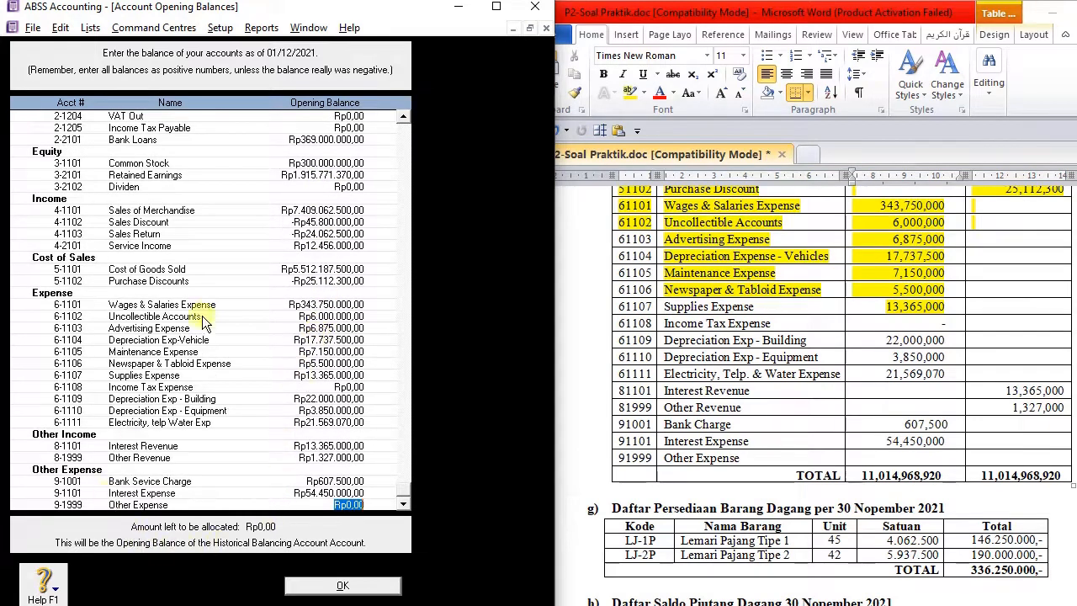
scroll(290, 307, "up", 5)
scroll(299, 291, "up", 3)
scroll(269, 396, "down", 2)
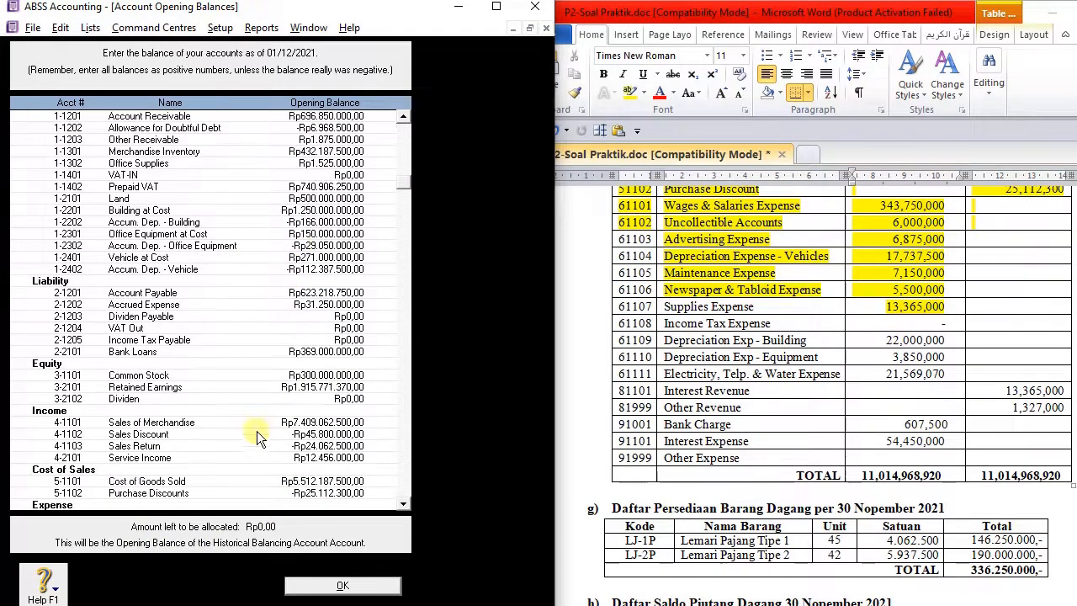
scroll(190, 530, "down", 2)
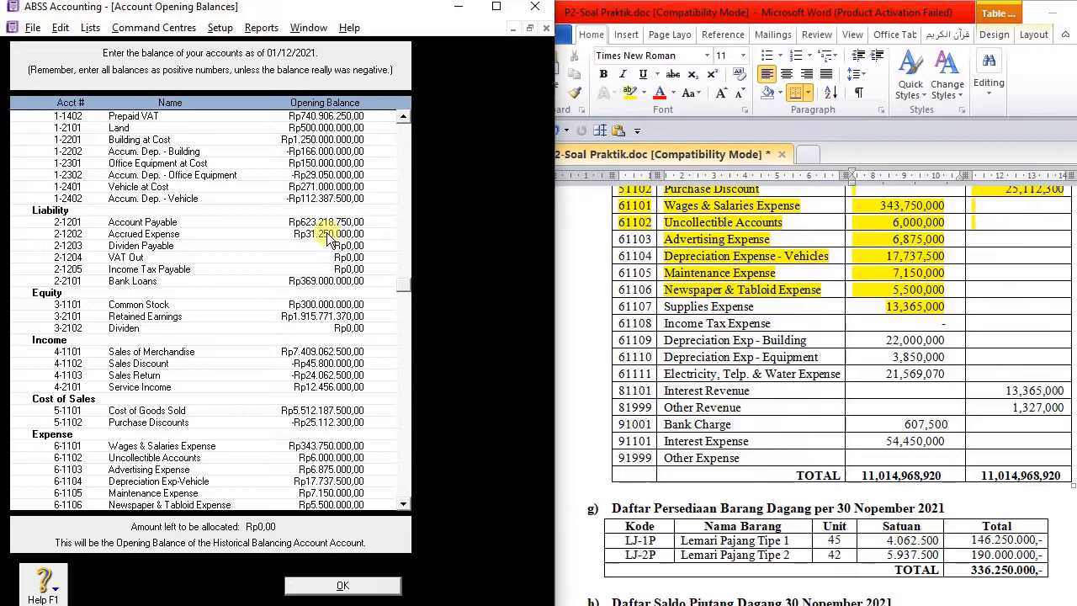
scroll(320, 248, "down", 4)
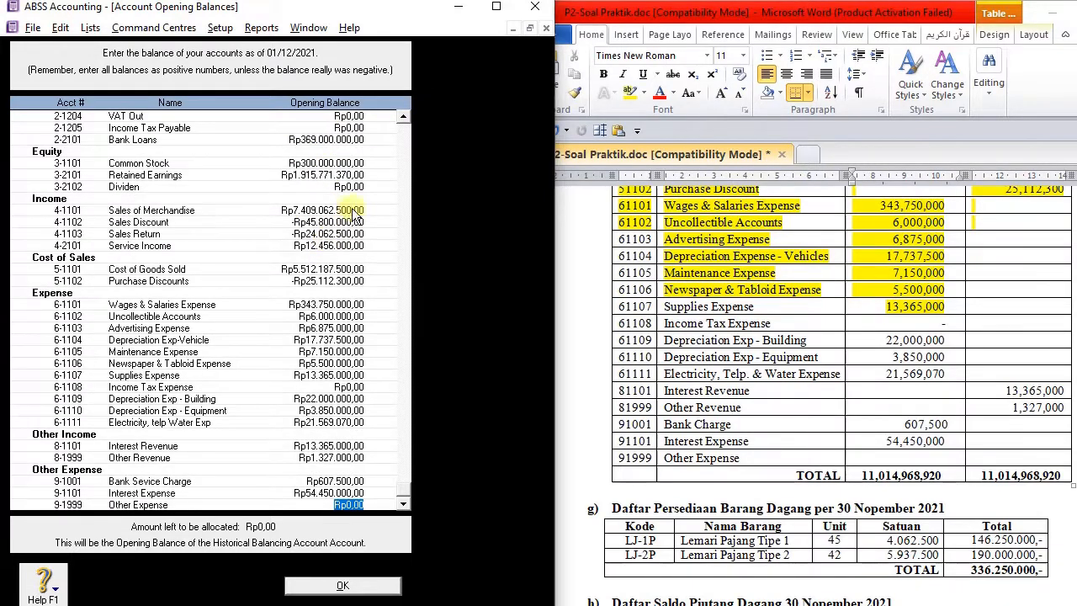
scroll(345, 164, "up", 2)
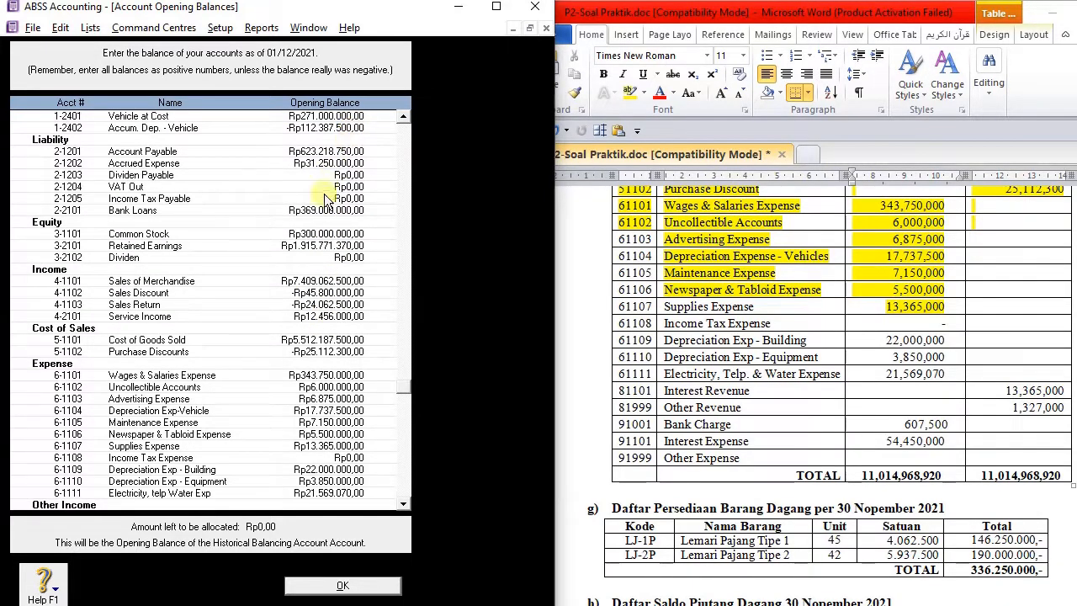
scroll(333, 219, "up", 3)
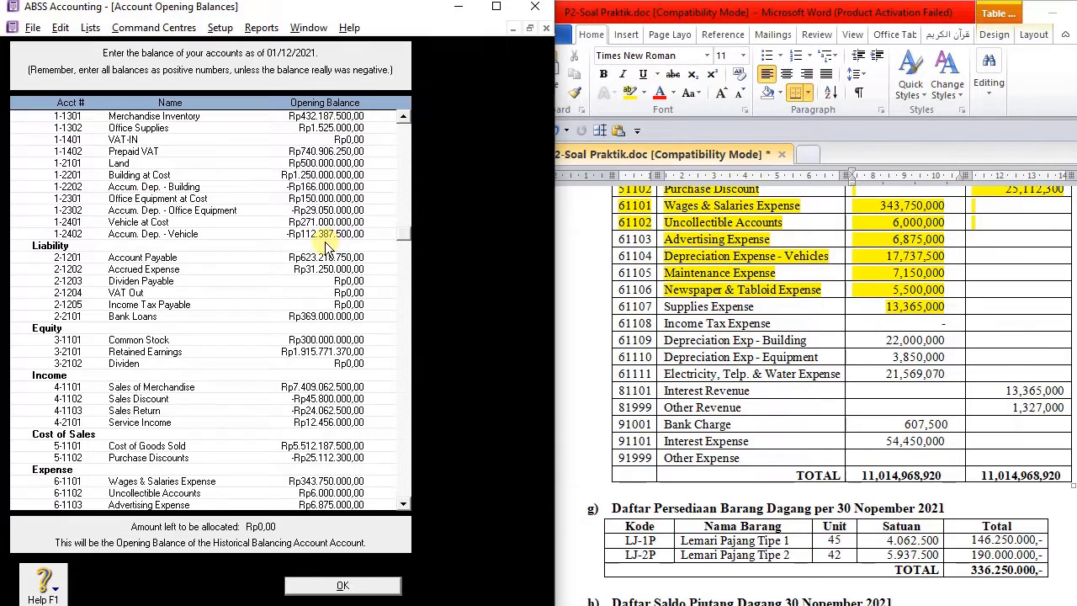
scroll(326, 246, "up", 2)
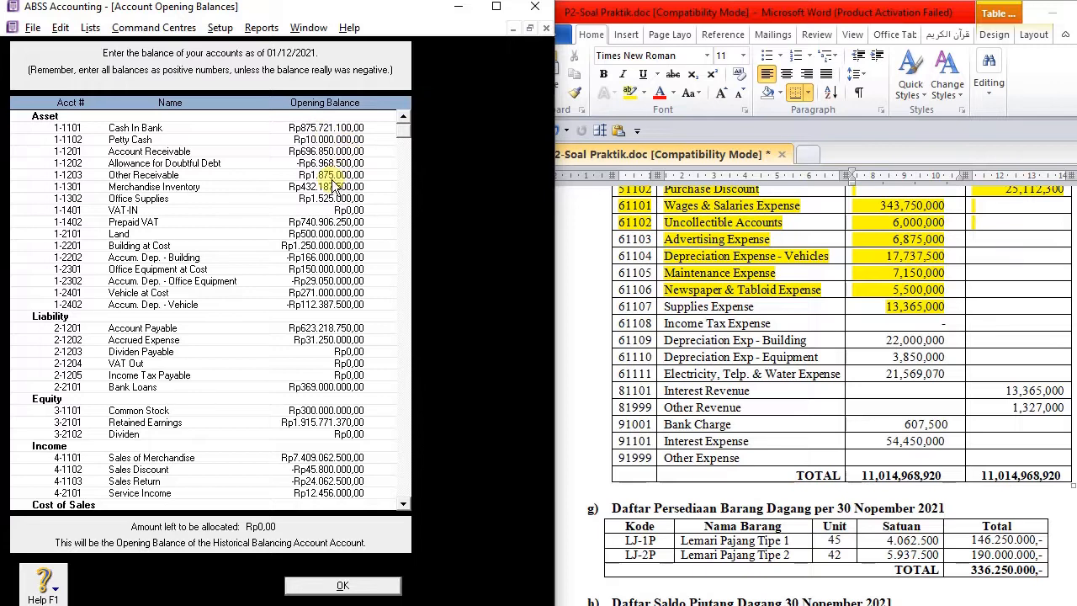
scroll(282, 240, "down", 3)
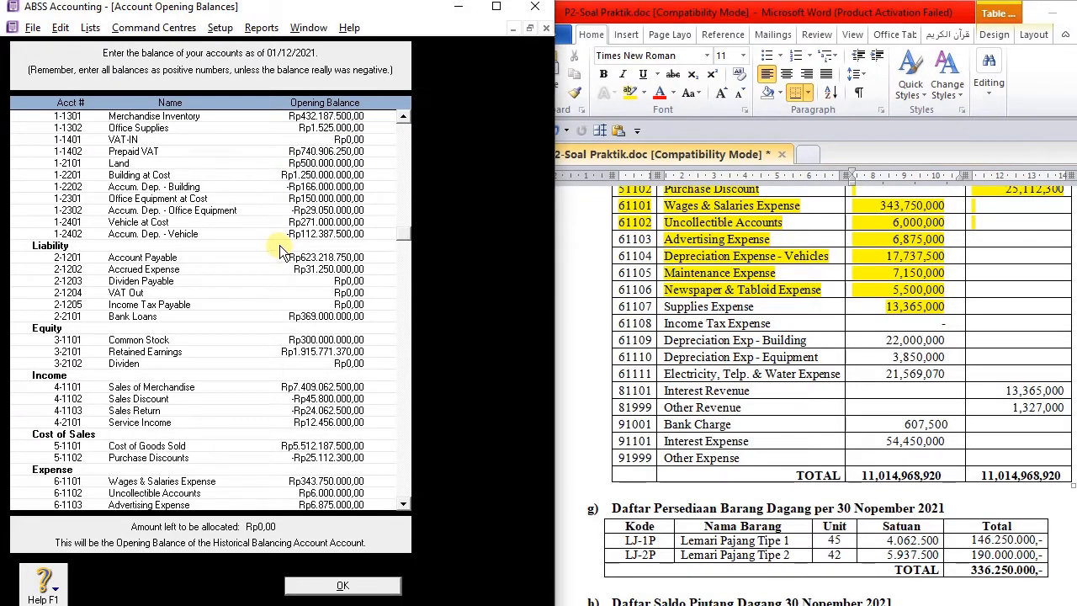
scroll(295, 185, "up", 2)
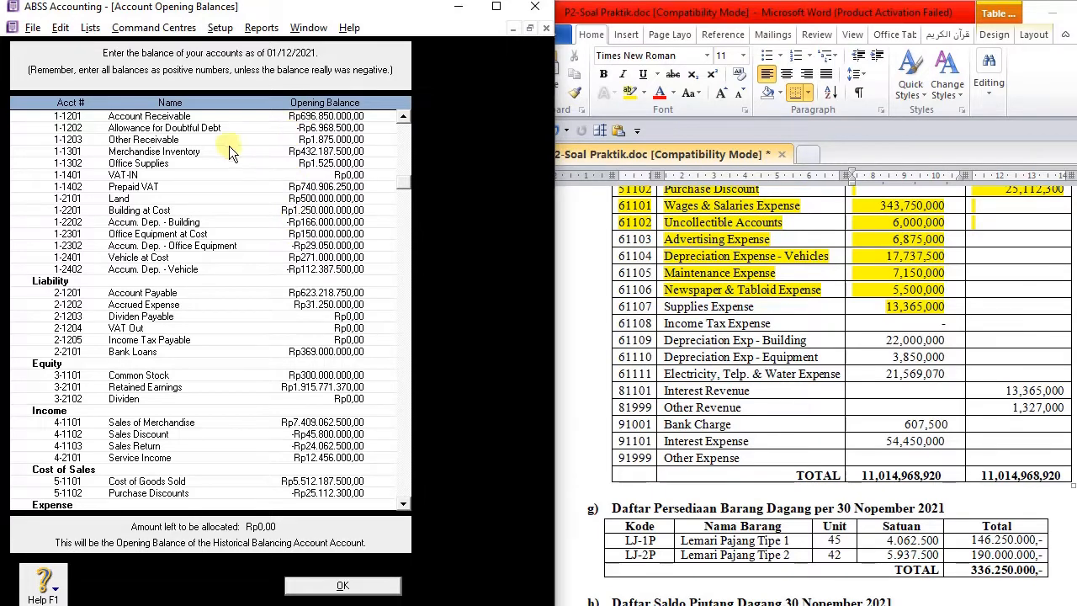
scroll(295, 198, "up", 1)
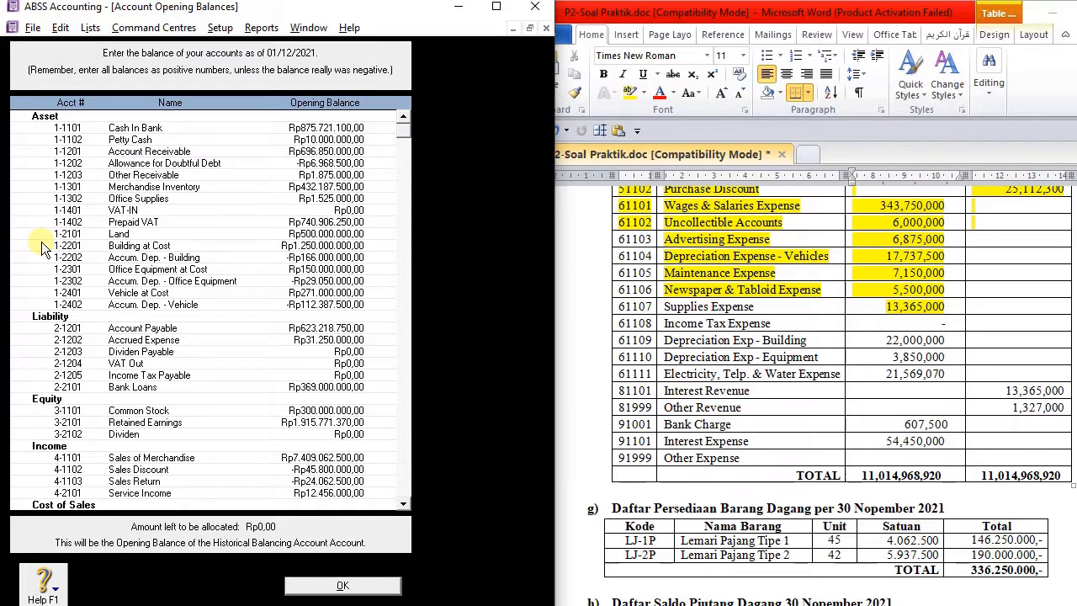
scroll(800, 429, "down", 2)
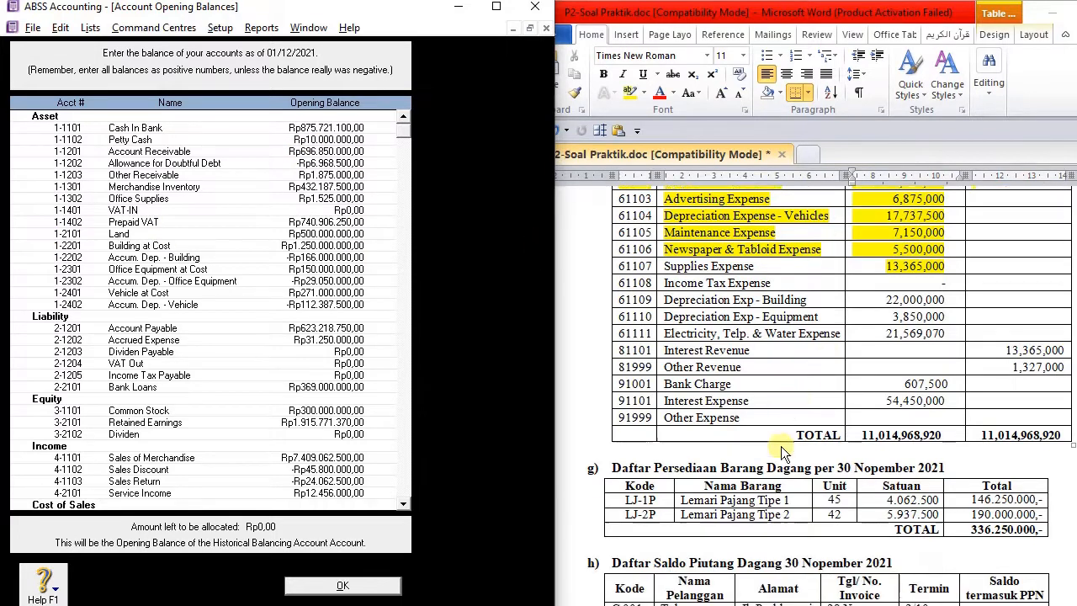
scroll(274, 370, "down", 7)
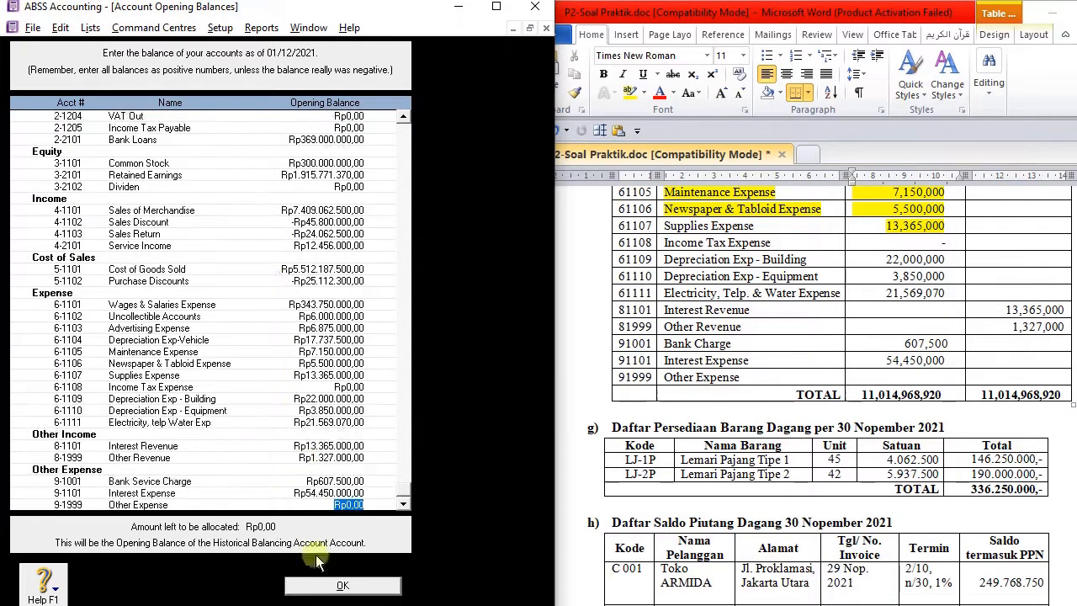
Step: Accept the account opening balances and open the Customer Balances setup
left_click(329, 585)
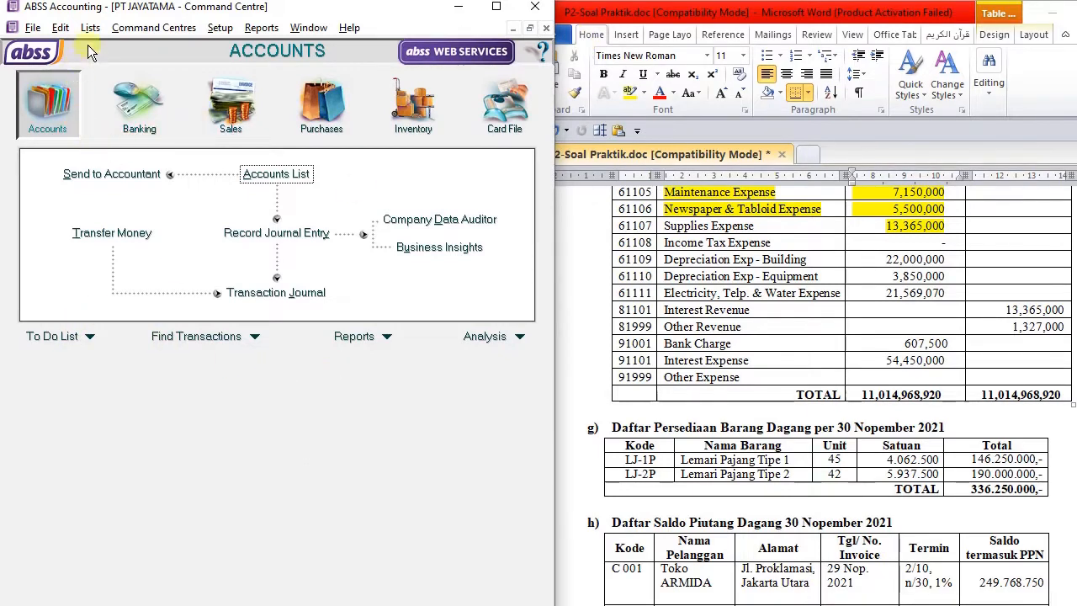
left_click(219, 27)
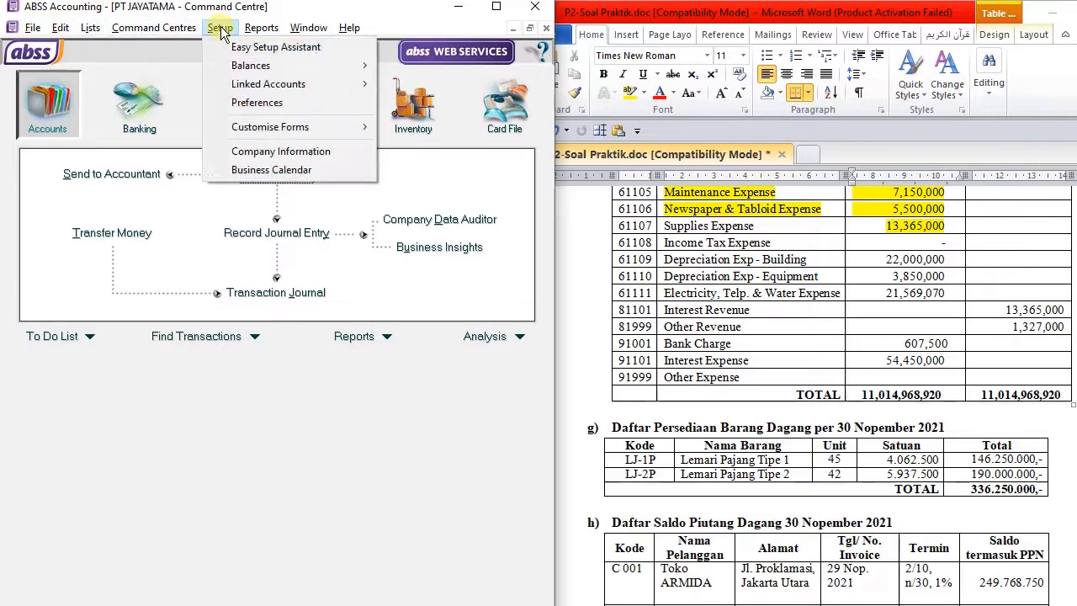
mouse_move(236, 72)
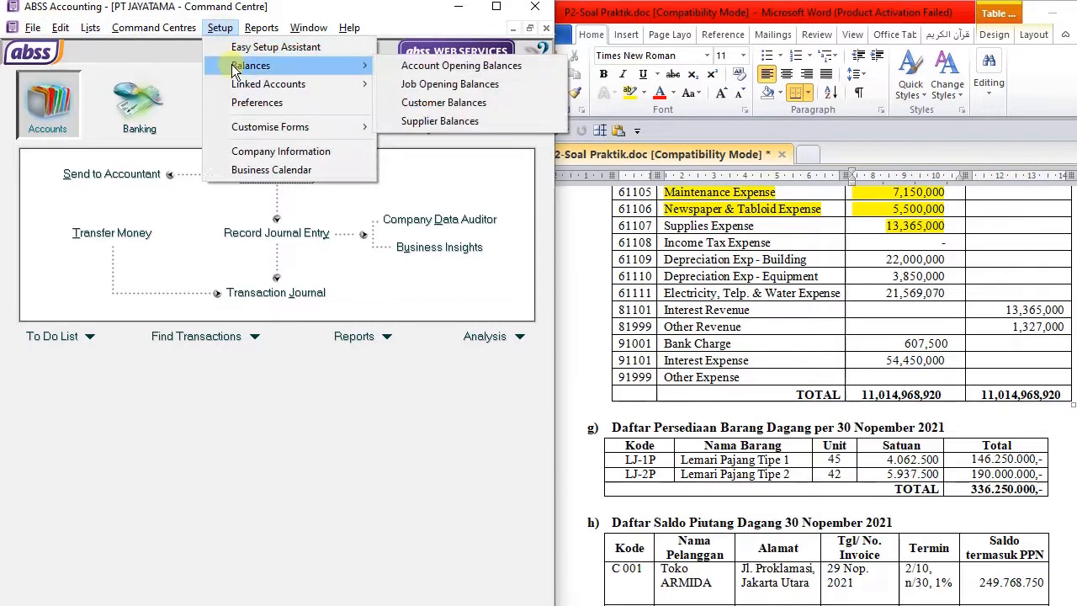
left_click(435, 102)
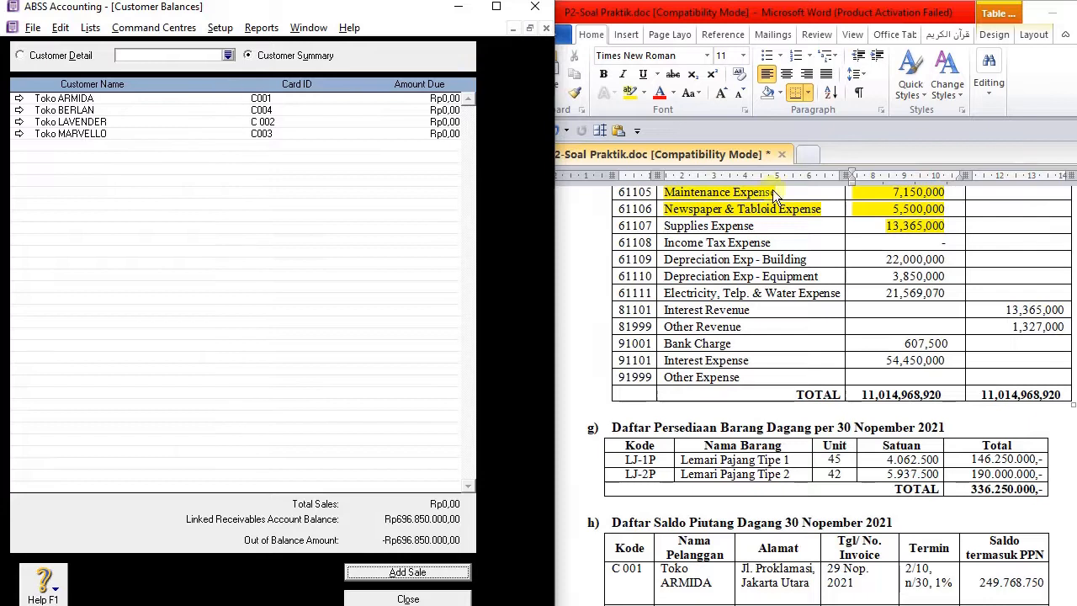
Step: Start a historical sale for customer Toko ARMIDA, the first entry in the Word receivables list
scroll(799, 277, "down", 5)
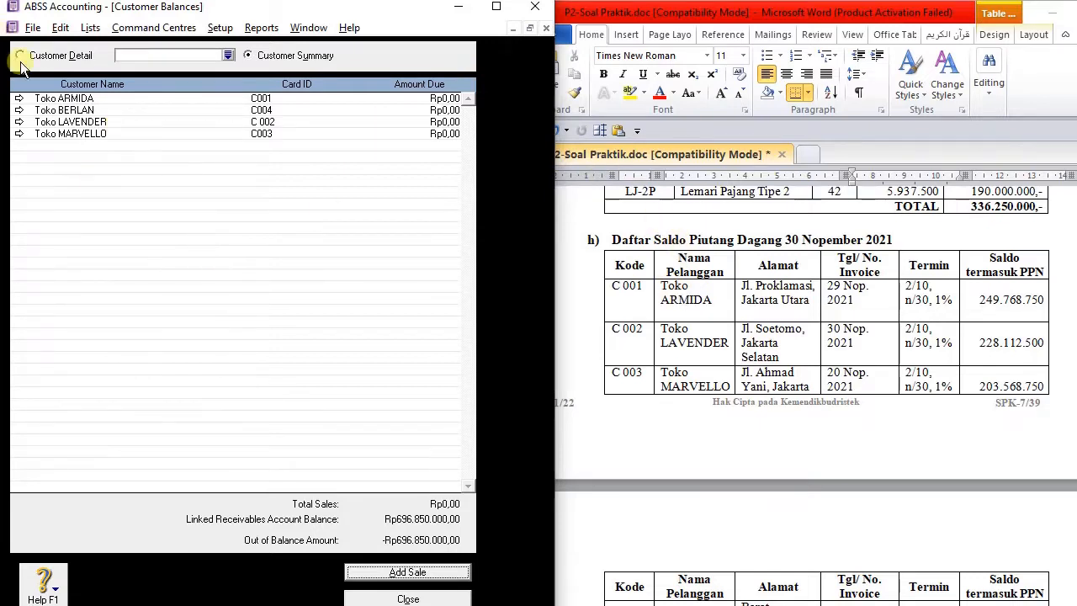
left_click(391, 574)
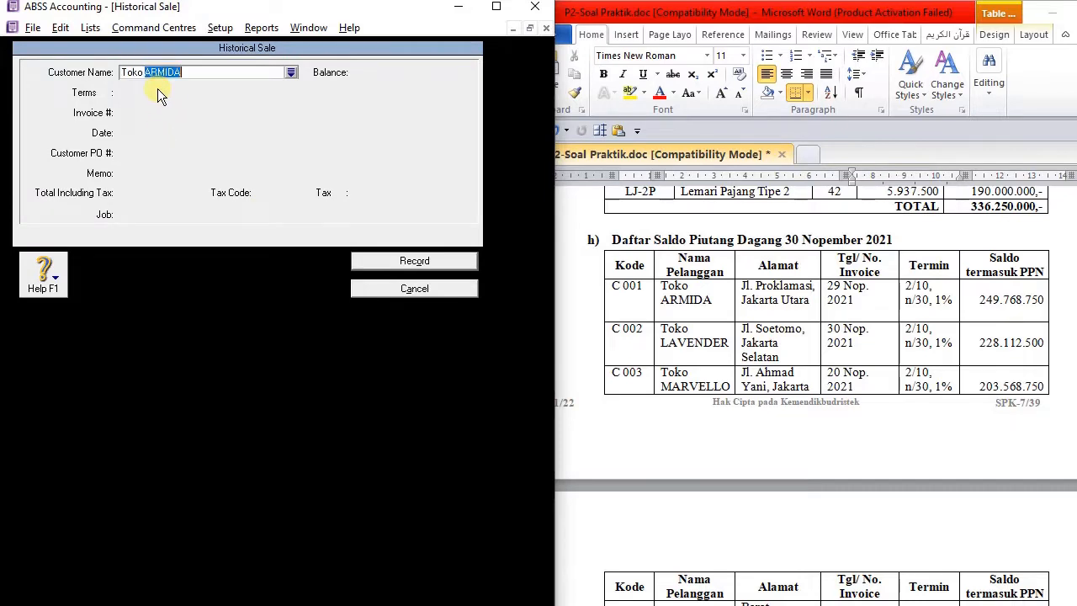
key("Tab")
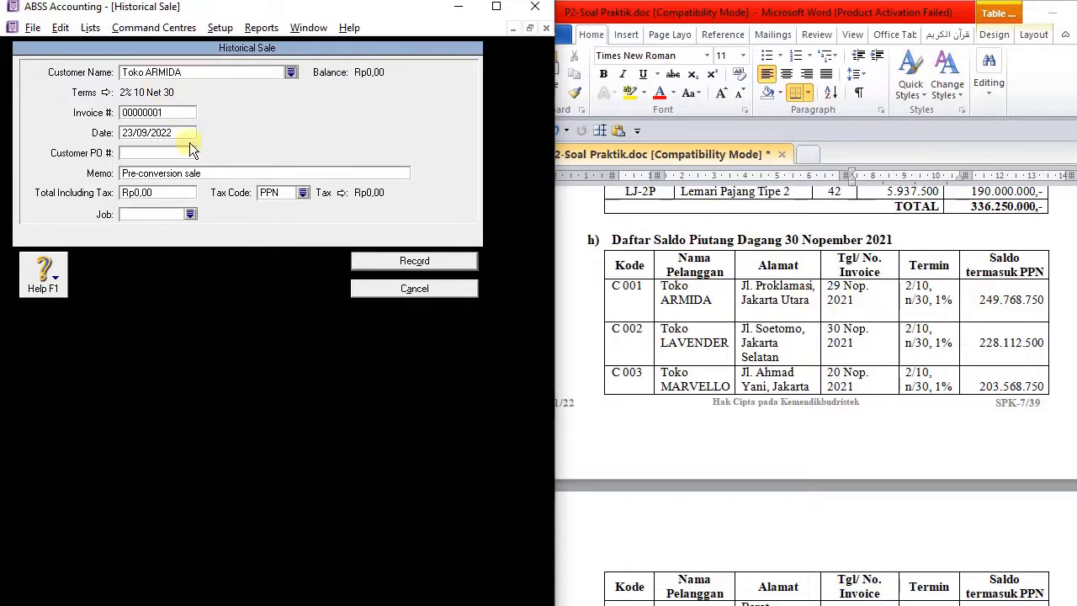
Step: In the Word receivables table, highlight Toko ARMIDA's invoice date, 29 Nop. 2021, in yellow
scroll(846, 311, "down", 2)
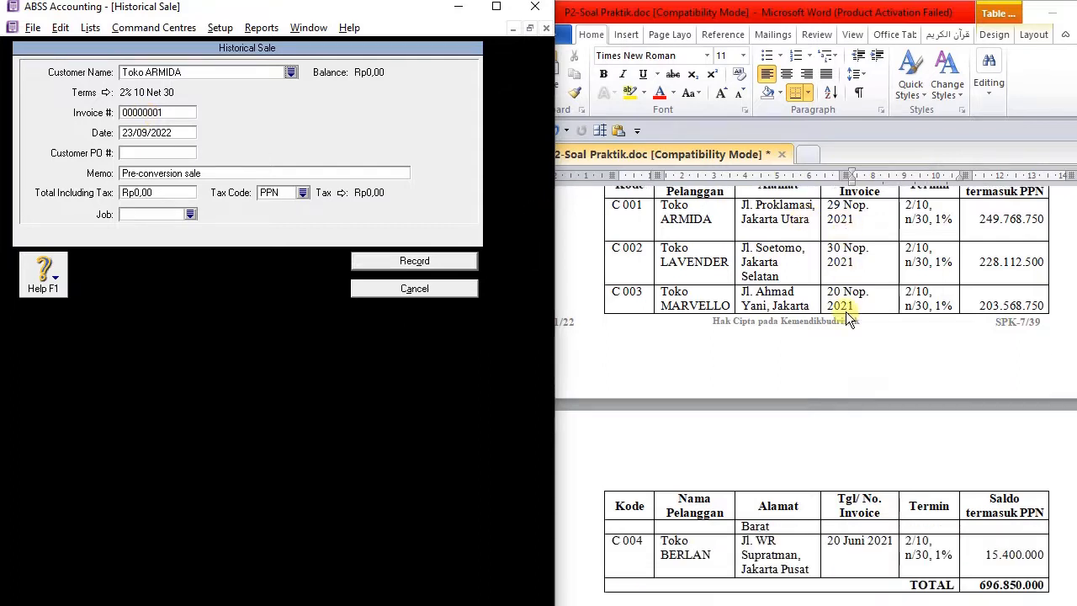
scroll(855, 268, "up", 1)
scroll(855, 268, "up", 1)
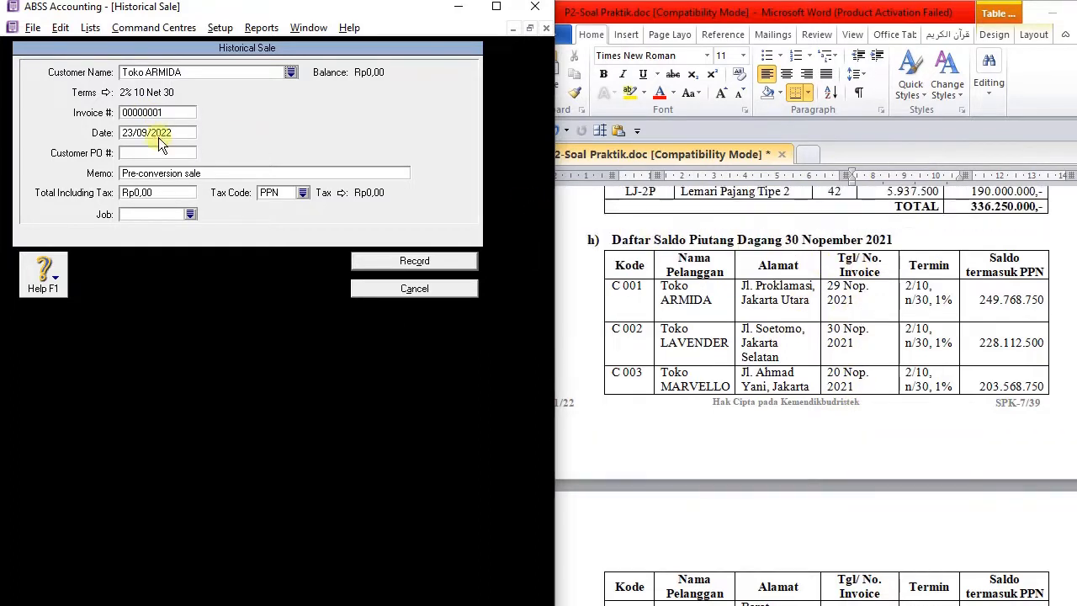
left_click(862, 285)
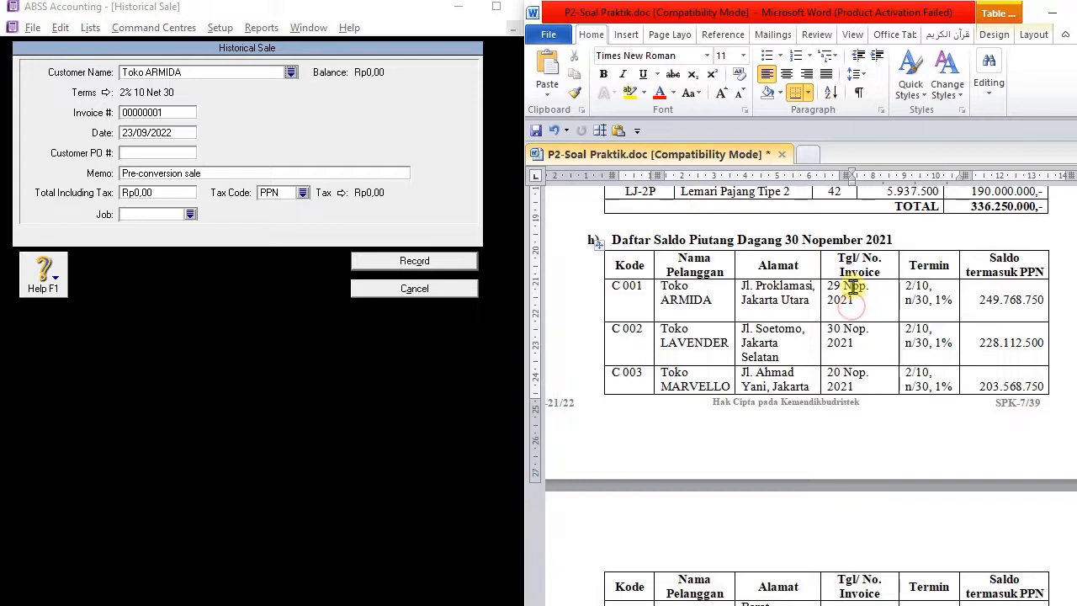
left_click(132, 134)
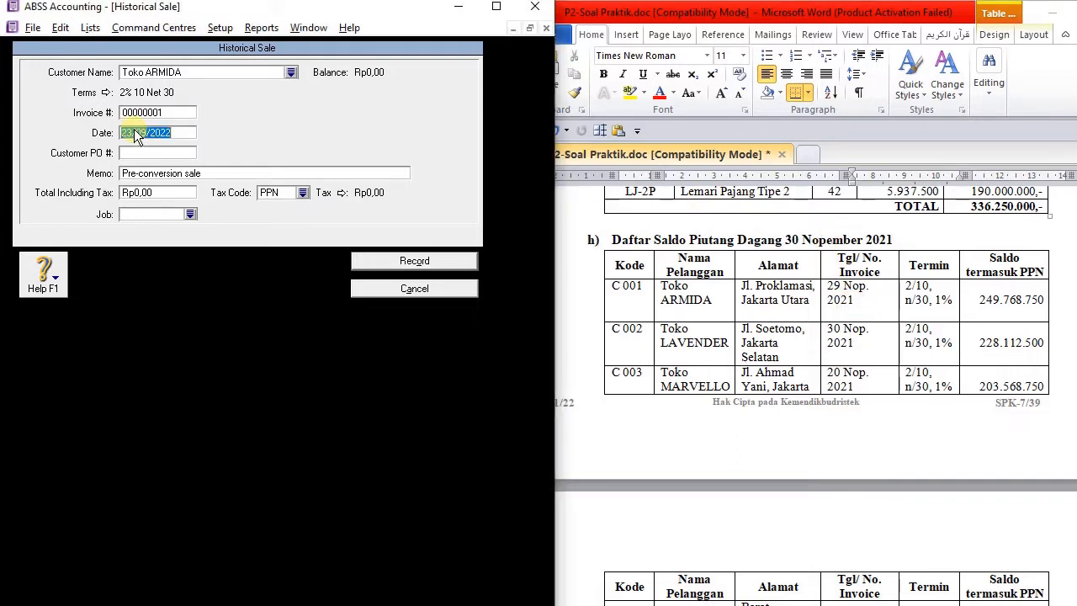
left_click(858, 296)
left_click_drag(860, 296, 827, 284)
left_click(628, 92)
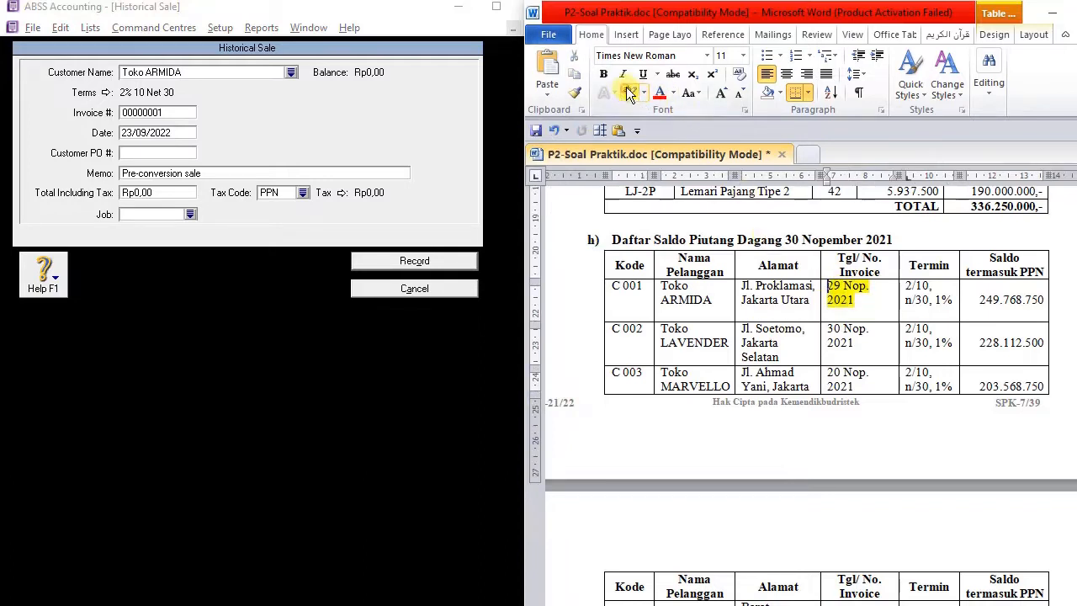
Step: Date Toko ARMIDA's historical sale 29/11/2021 and set its memo to "Saldo Awal Piutang"
left_click(184, 136)
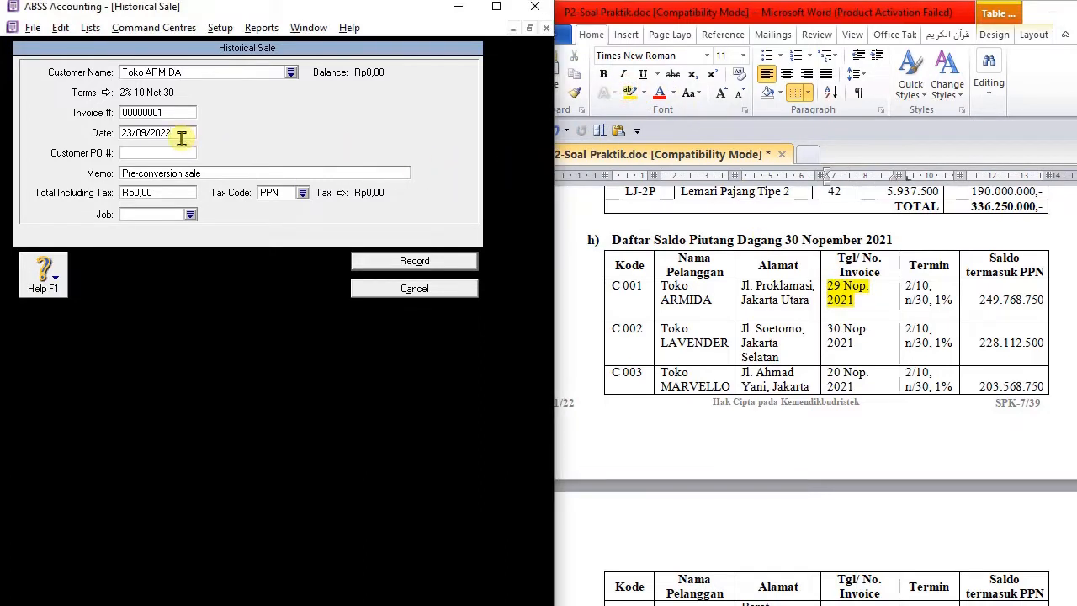
left_click_drag(181, 135, 65, 131)
type("2")
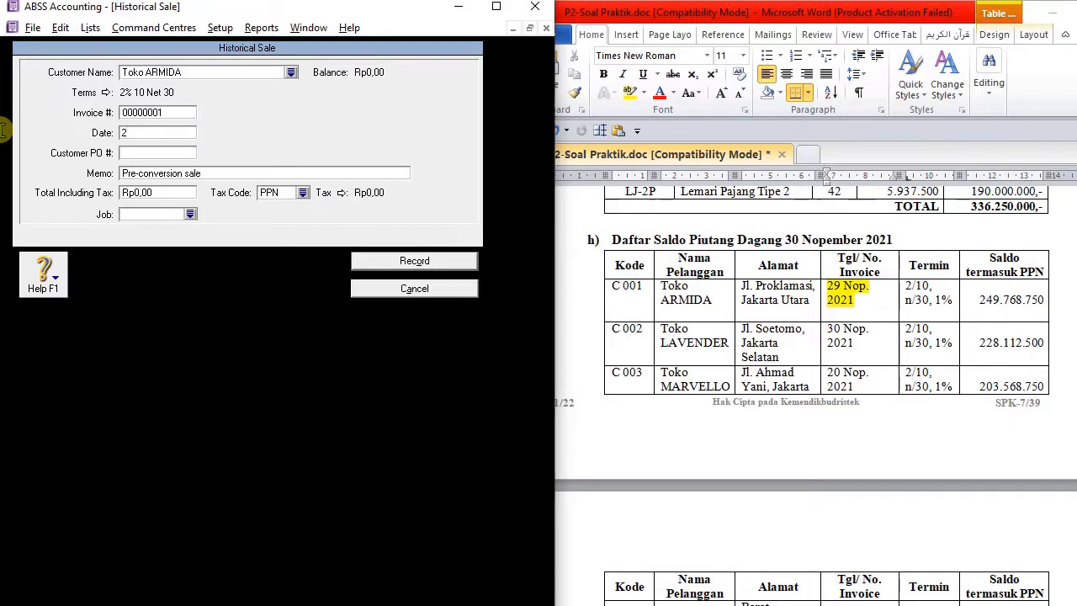
type("9/11/2021")
key("Tab")
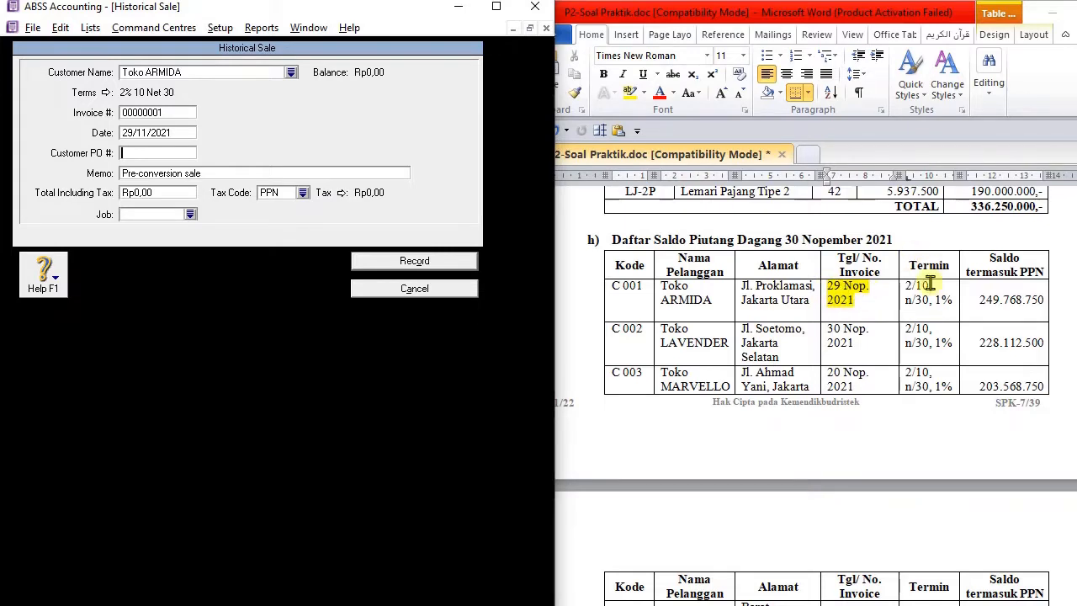
left_click(205, 172)
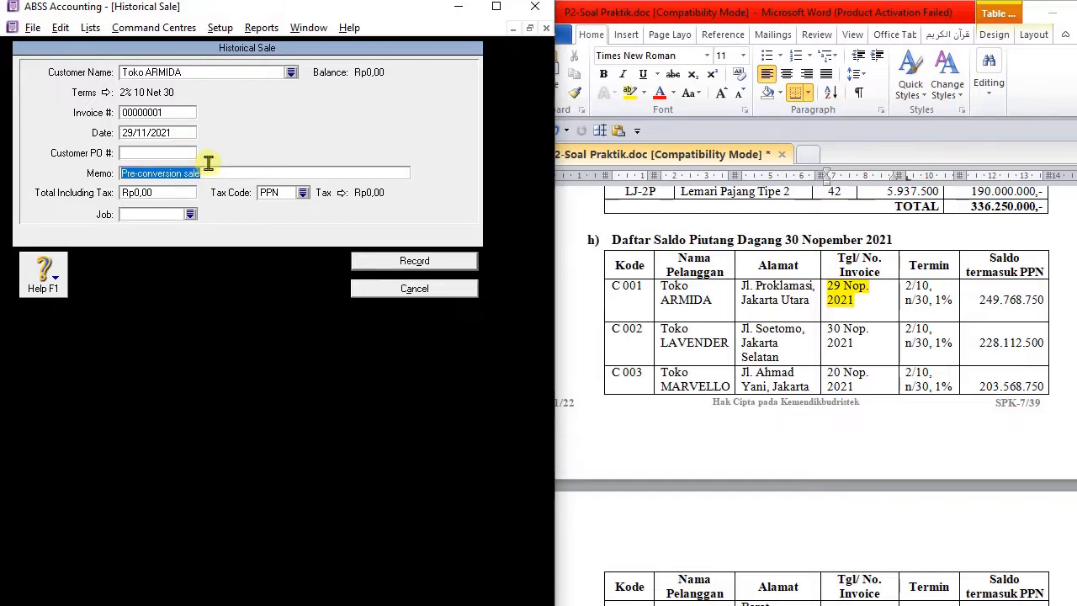
type("Saldo")
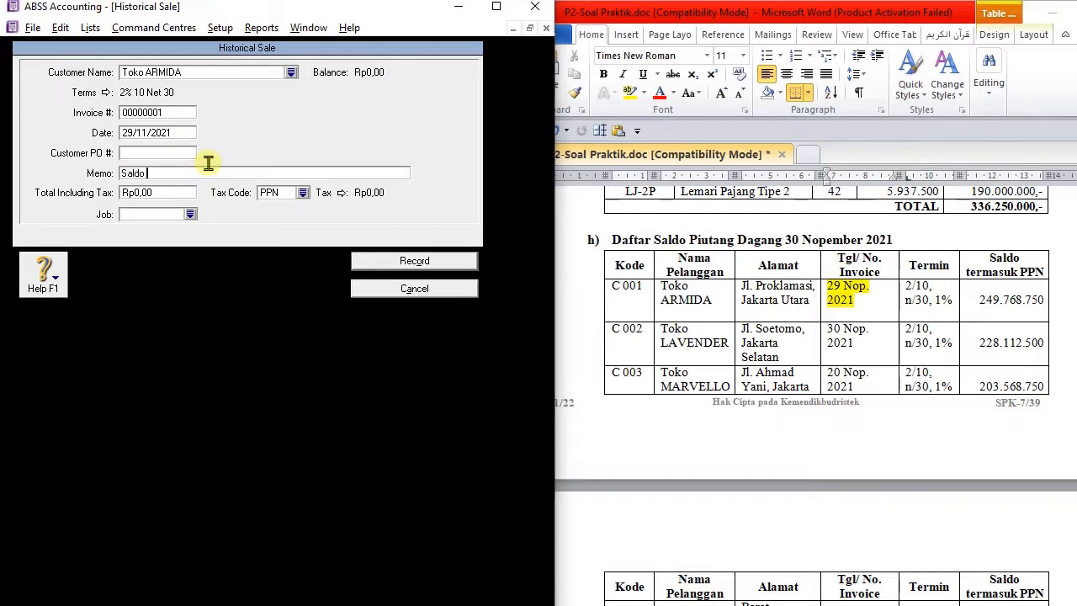
type(" Awal Piutang")
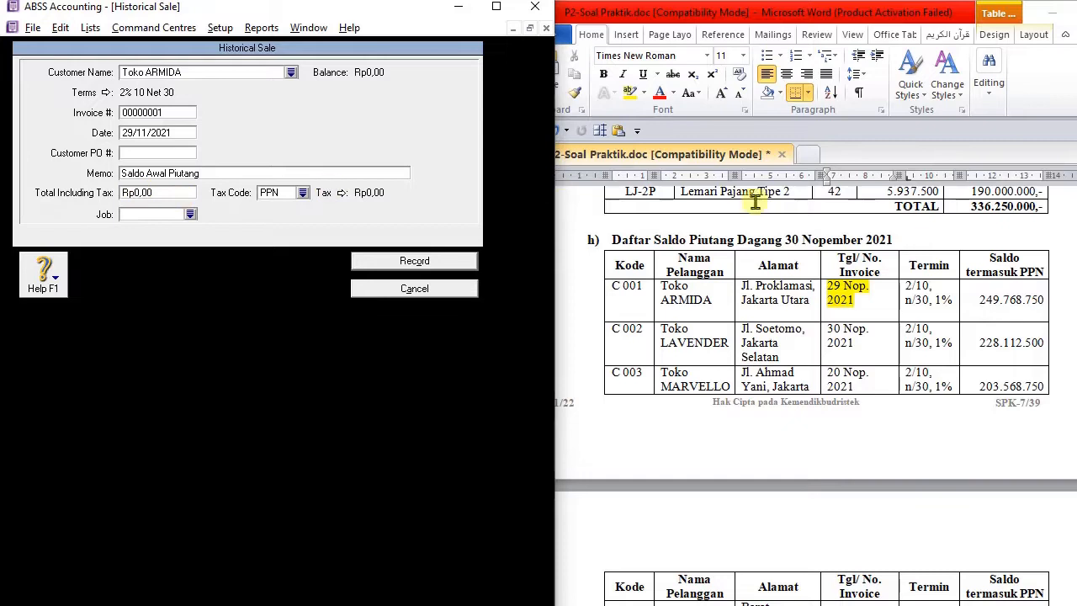
Step: Enter Toko ARMIDA's tax-inclusive total of Rp249.768.750 from the Word receivables table and record the sale
left_click(993, 258)
left_click_drag(992, 256, 1035, 266)
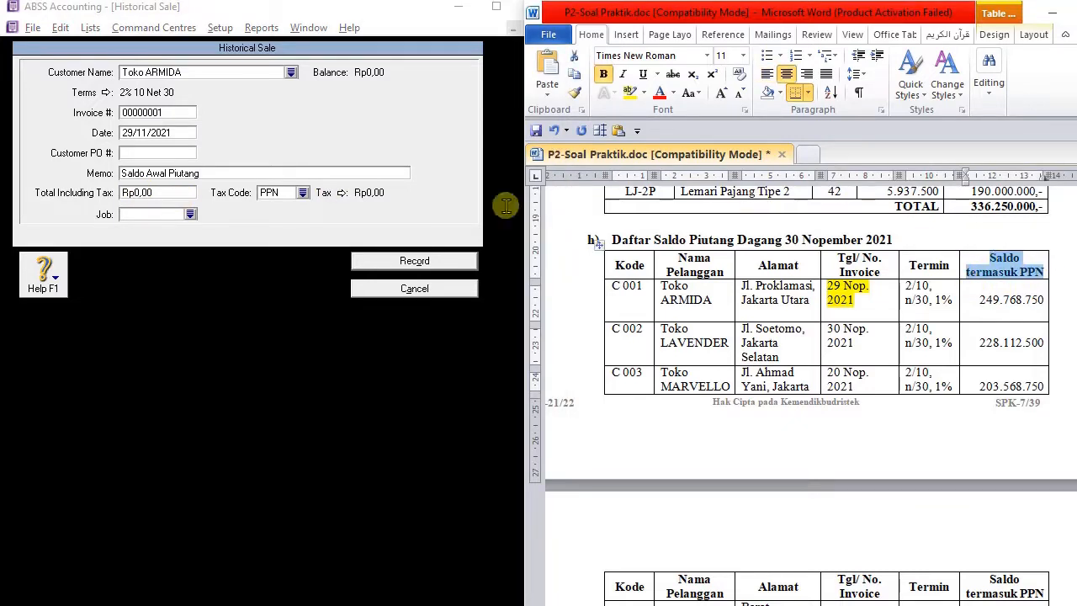
left_click(175, 193)
left_click(175, 193)
type("249")
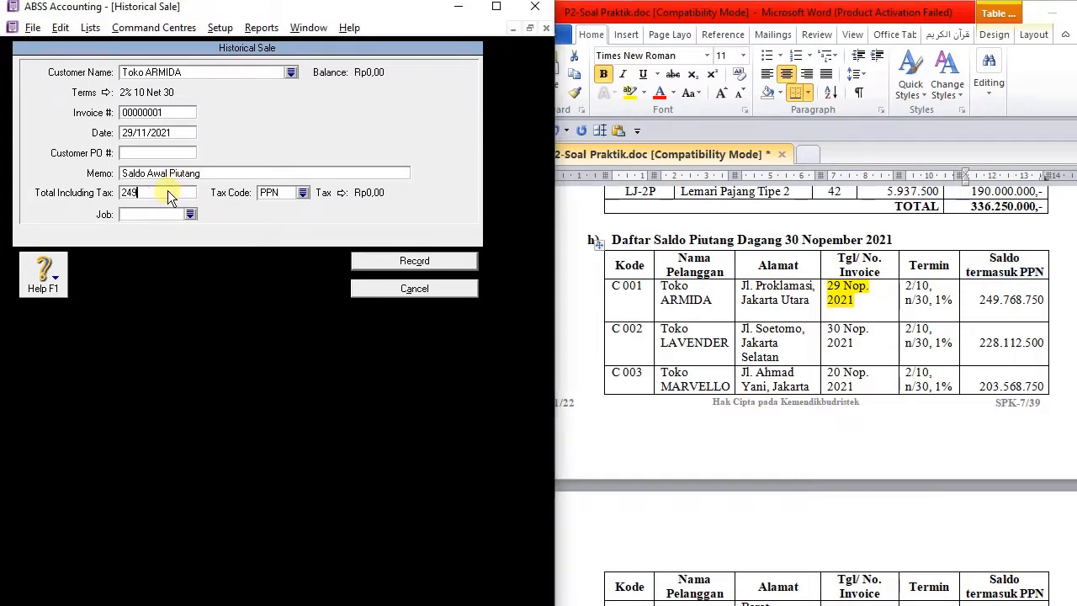
type(".768.750")
key("Tab")
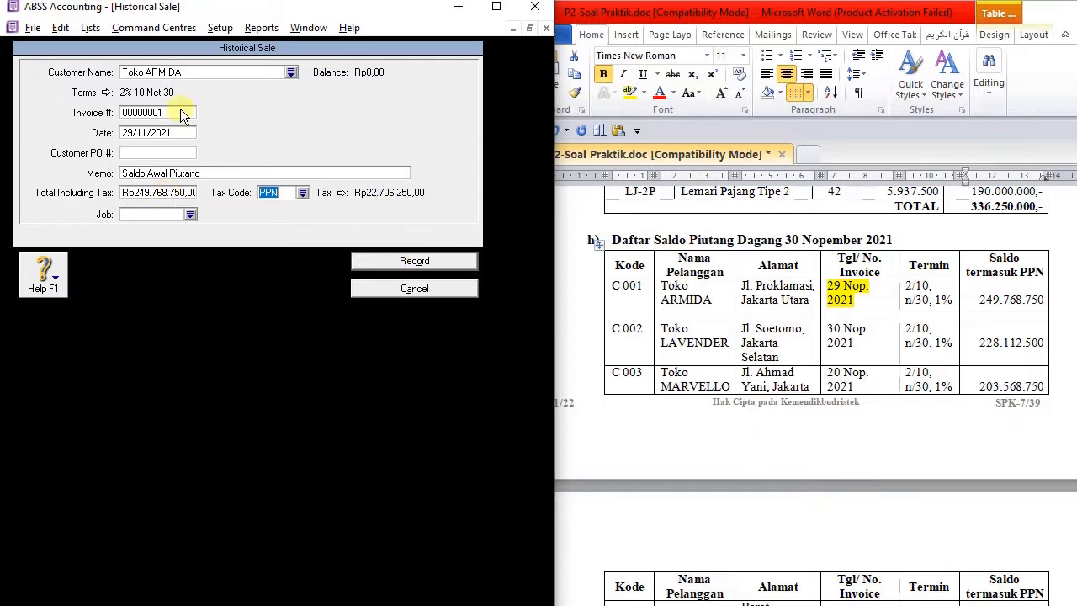
left_click(418, 266)
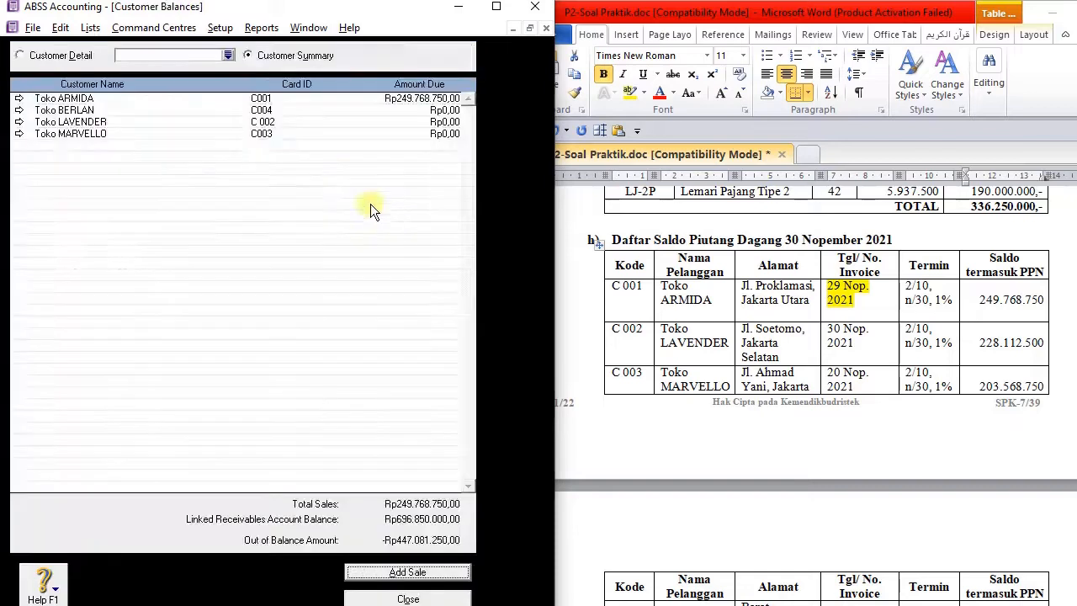
Step: Start a historical sale for Toko LAVENDER dated 30/11/2021
left_click(413, 572)
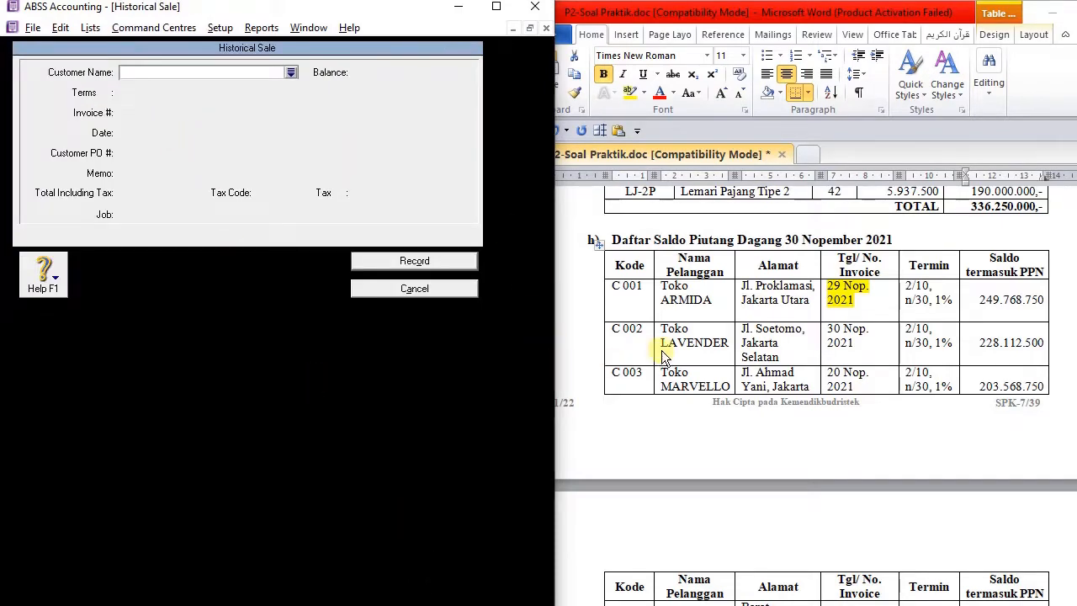
type("Toko LAVENDER")
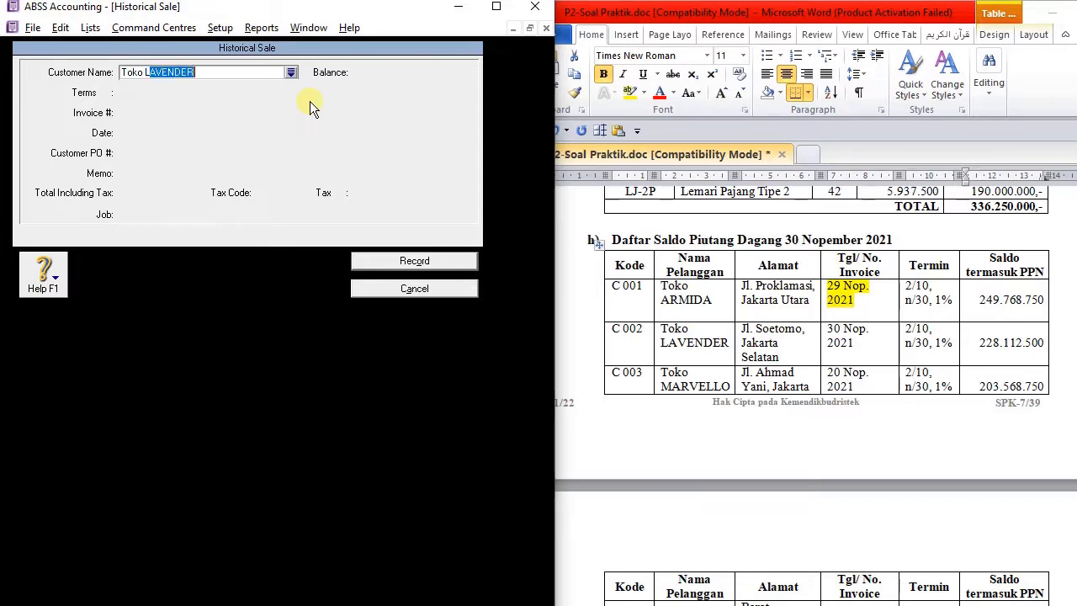
key("Tab")
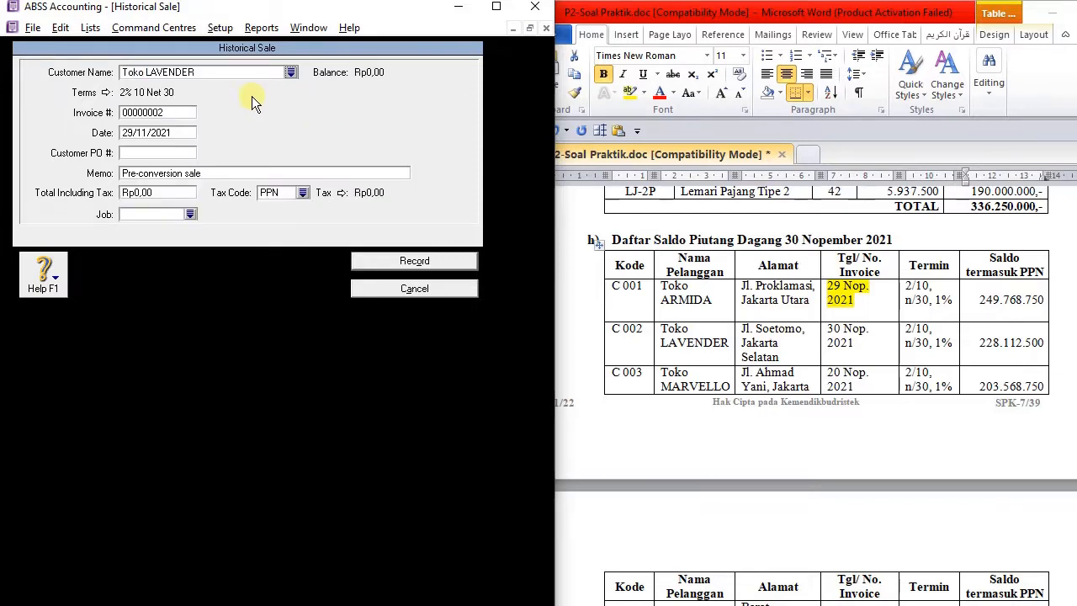
left_click(175, 132)
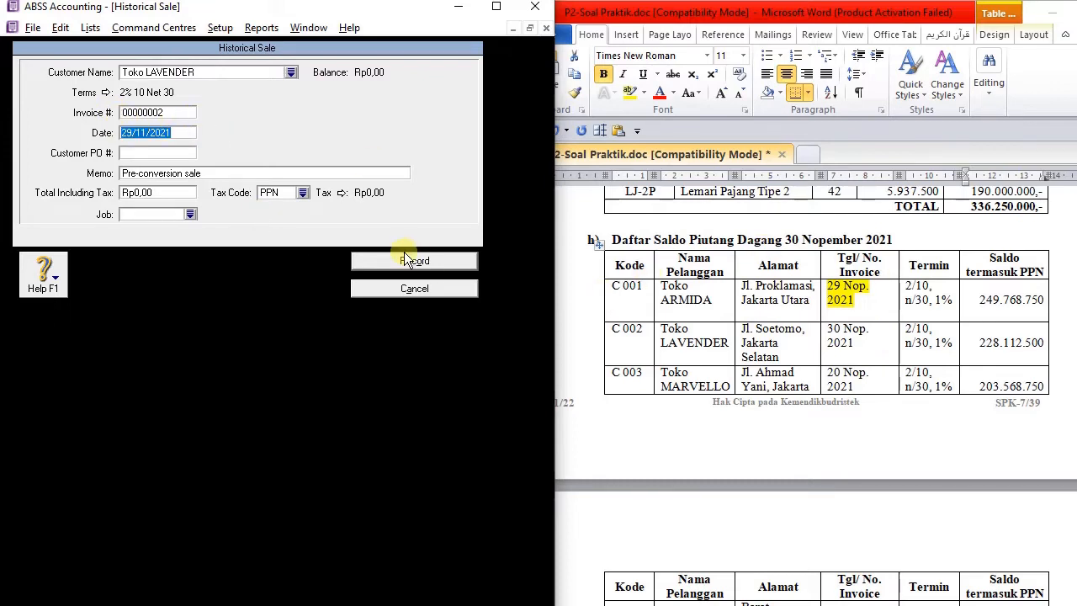
type("30.11")
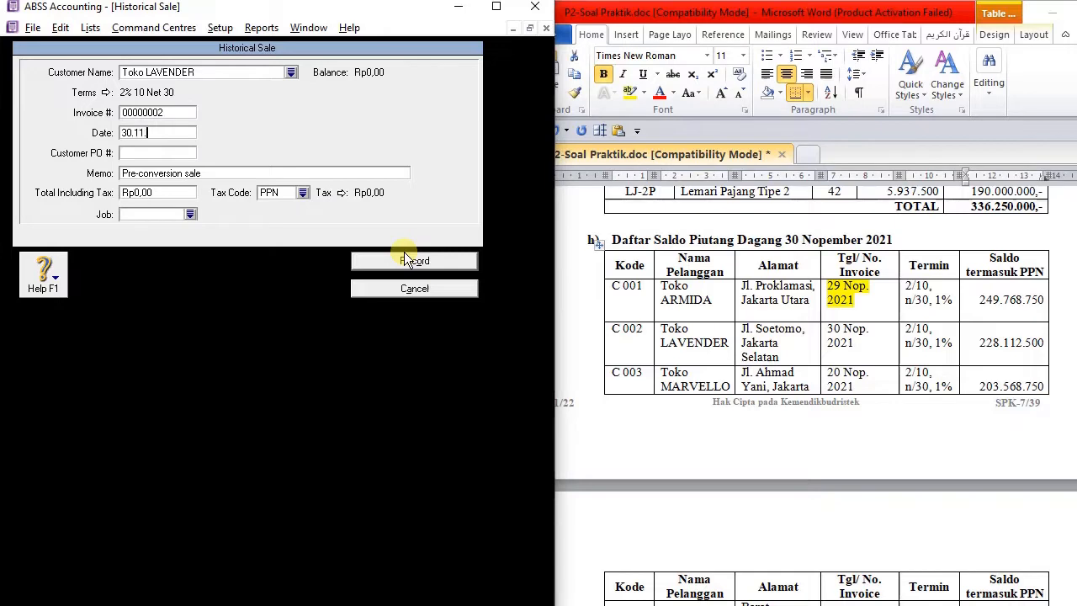
type(".21")
key("Tab")
Step: Record Toko LAVENDER's historical sale with memo "Saldo Awal piutang" and a tax-inclusive total of Rp228.112.500
left_click(234, 176)
type("Saldo A")
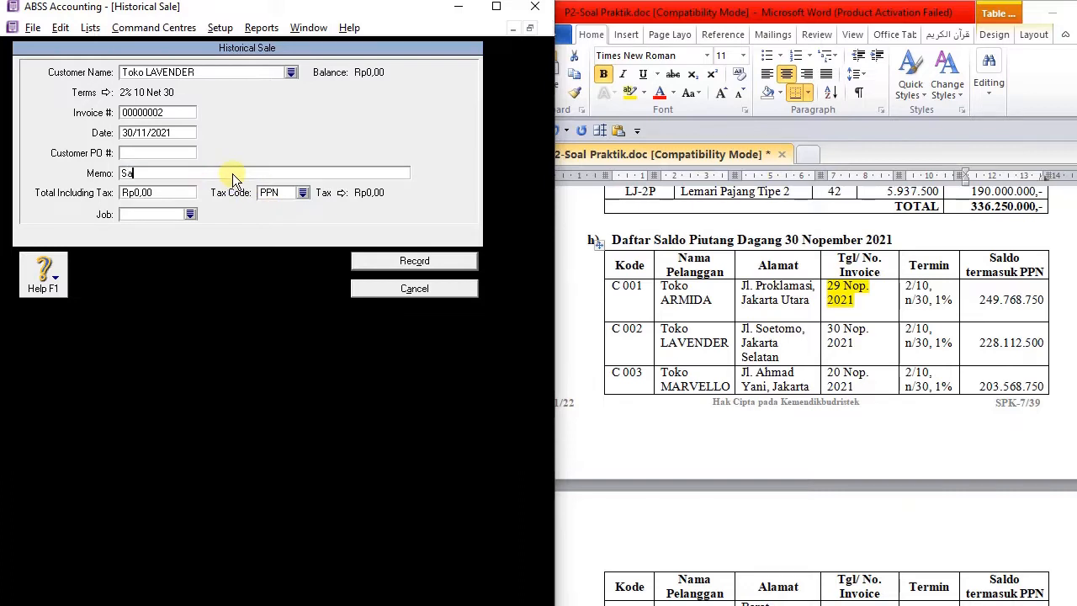
type("wal piutang")
key("Tab")
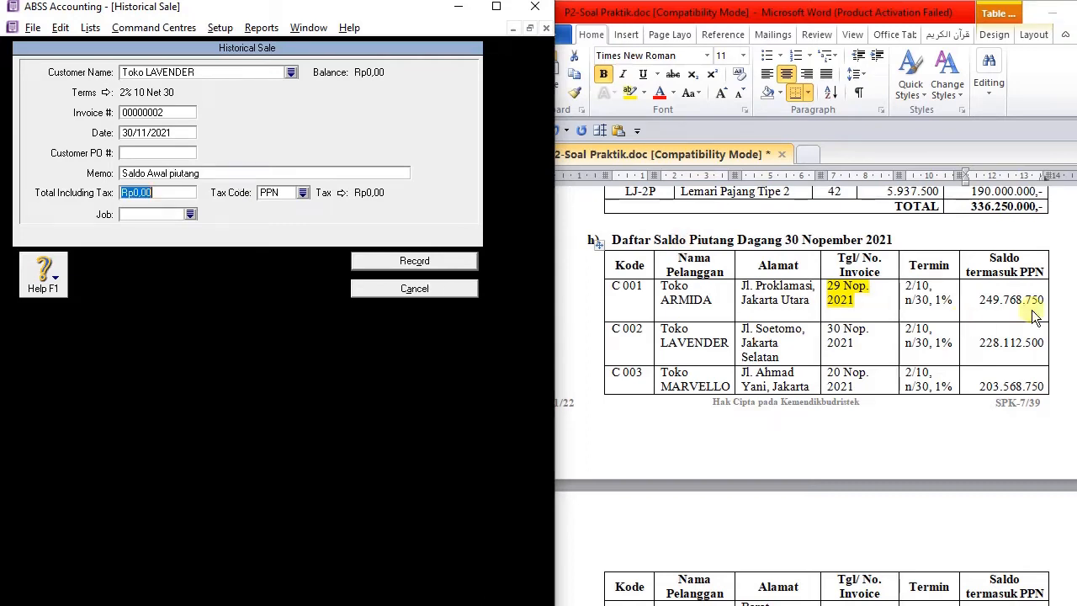
type("2")
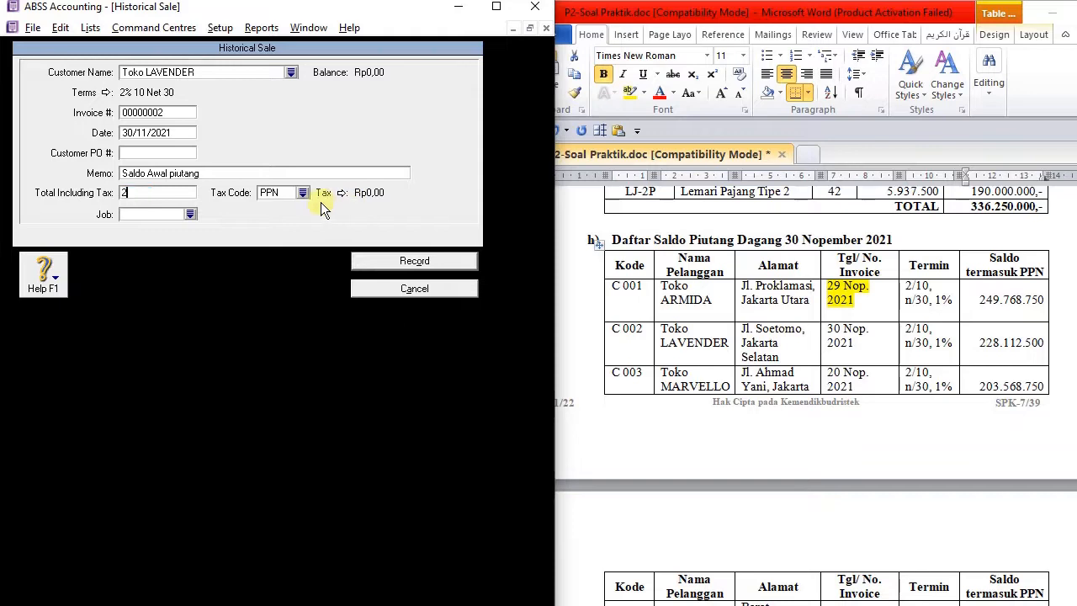
type("28.112.500")
key("Tab")
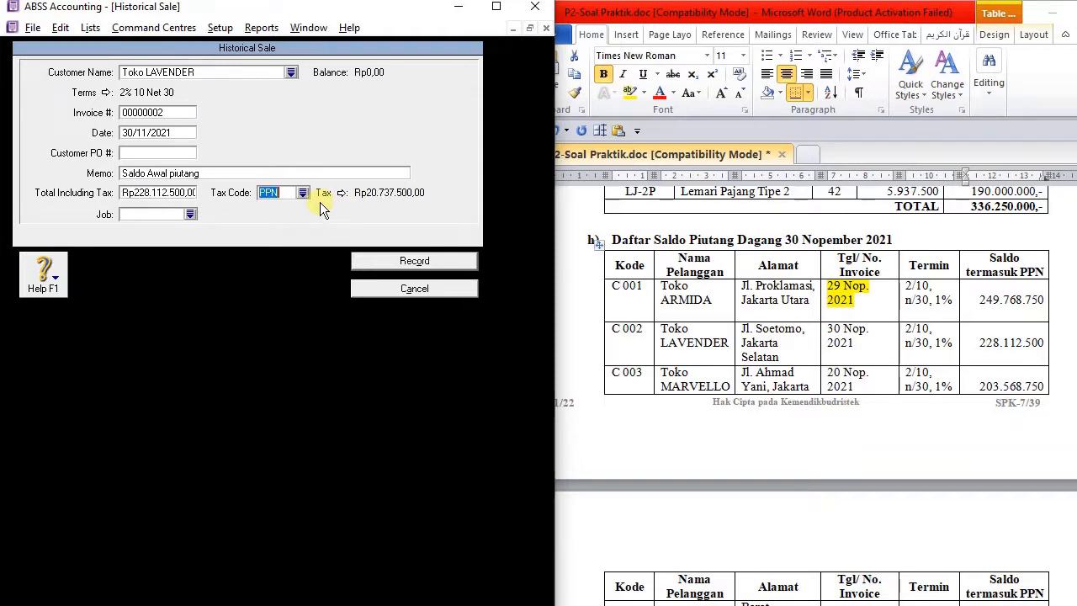
left_click(391, 263)
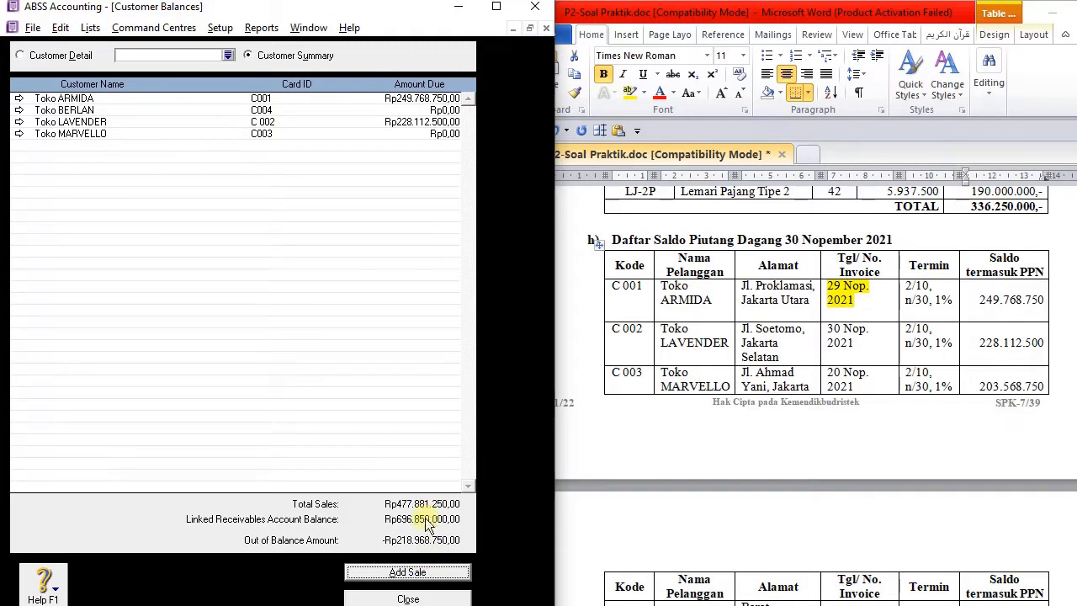
Step: Start a historical sale for Toko MARVELLO dated 20/11/2021
left_click(409, 572)
type("toko M")
key("Tab")
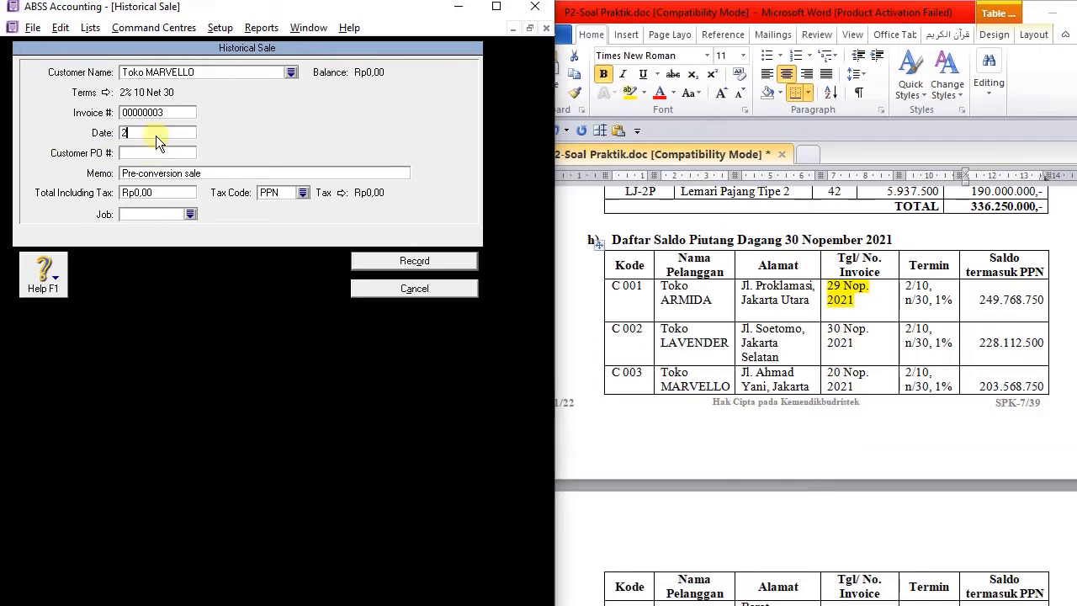
type("021")
key("Tab")
Step: Record Toko MARVELLO's historical sale with memo "Saldo Awal Piutang" and a tax-inclusive total of Rp203.568.750
key("Tab")
type("Saldo Awal Piutang")
left_click(158, 190)
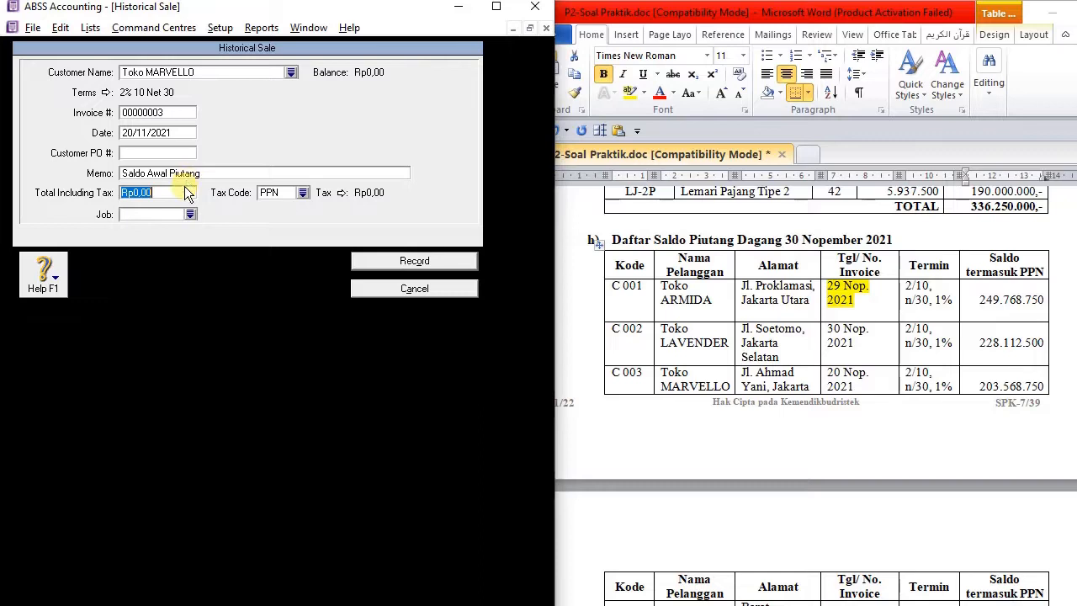
scroll(740, 286, "down", 2)
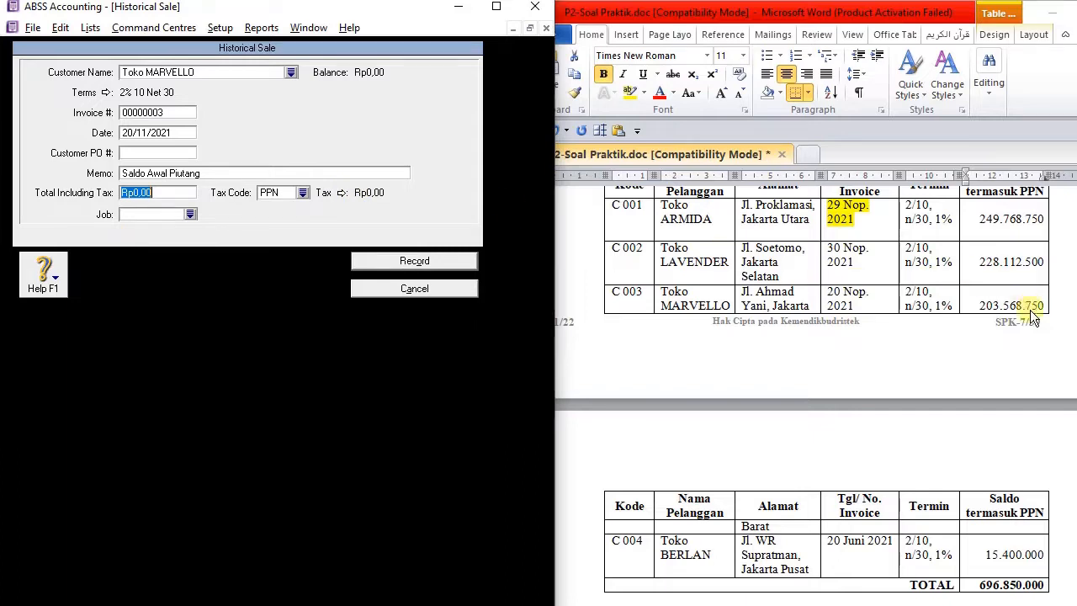
type("203568750")
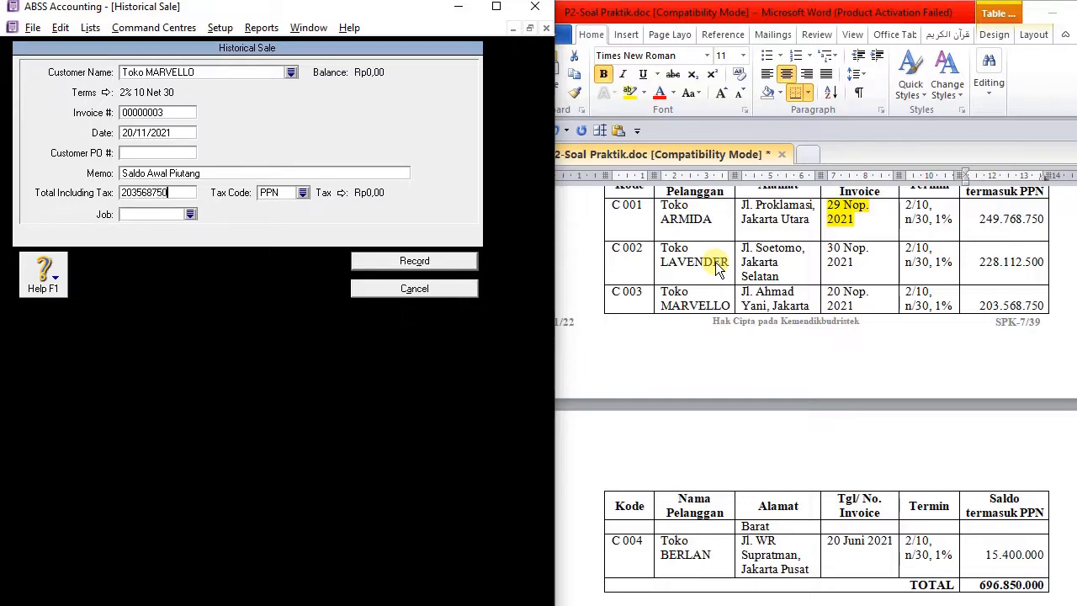
key("Tab")
left_click(387, 263)
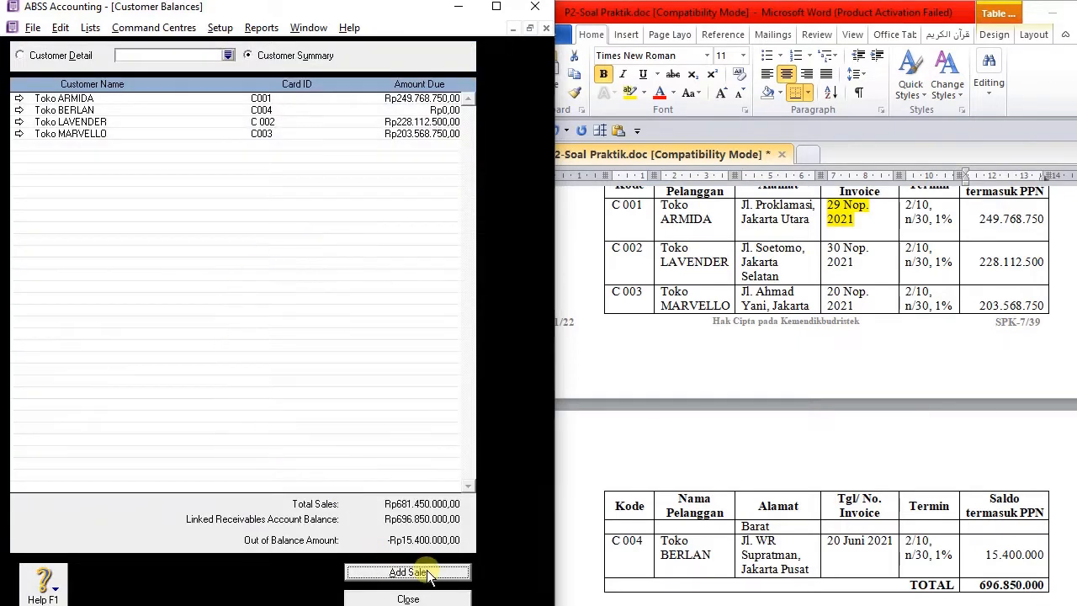
Step: Start a historical sale for Toko BERLAN, the last customer in the receivables list, dated 20/06/2021
left_click(440, 570)
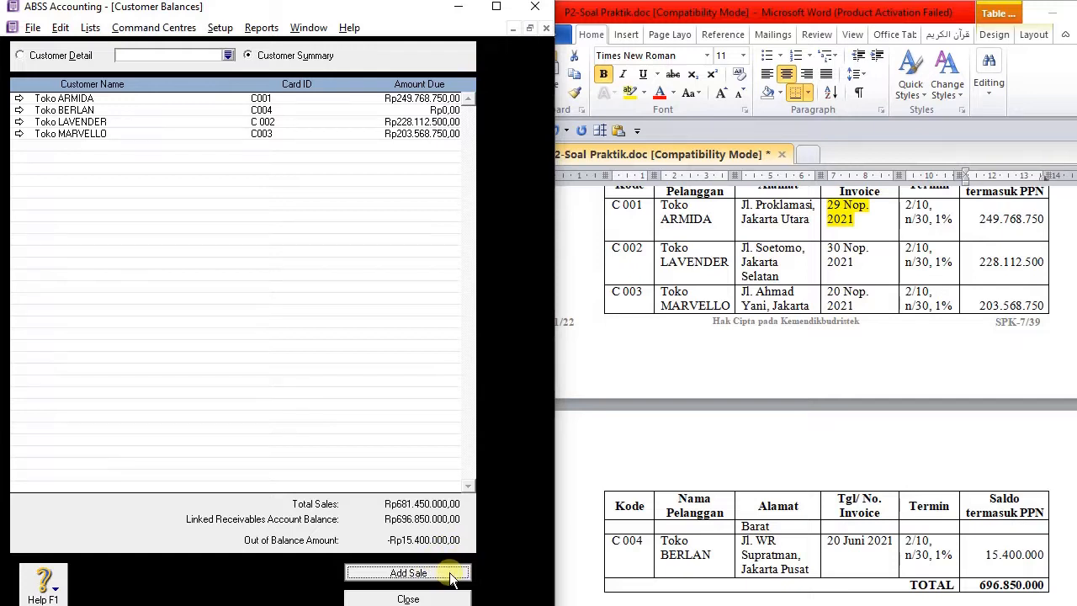
type("Toko BERLAN")
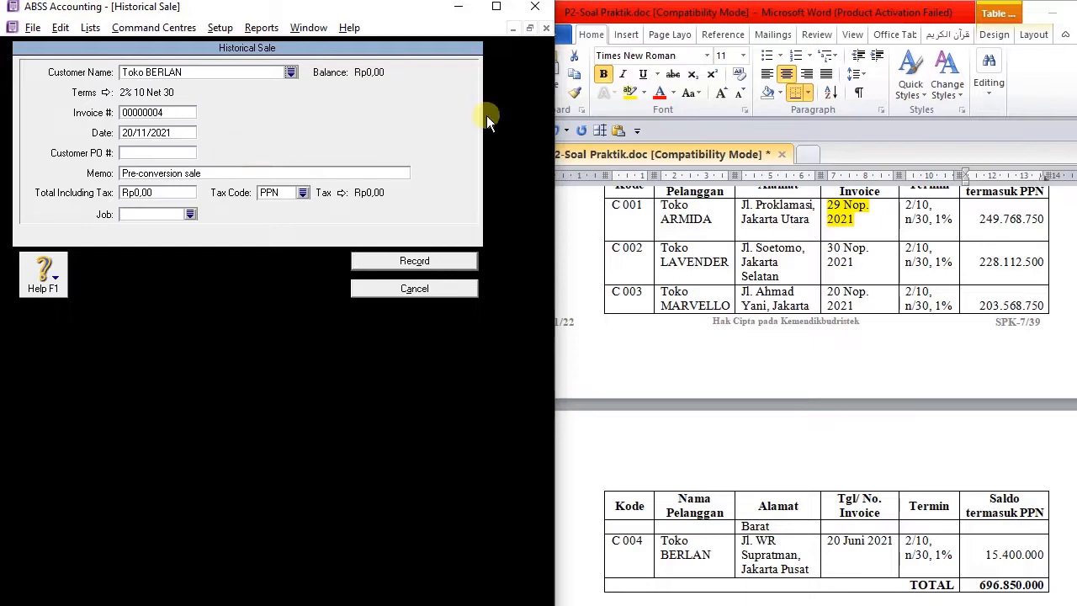
scroll(757, 336, "down", 8)
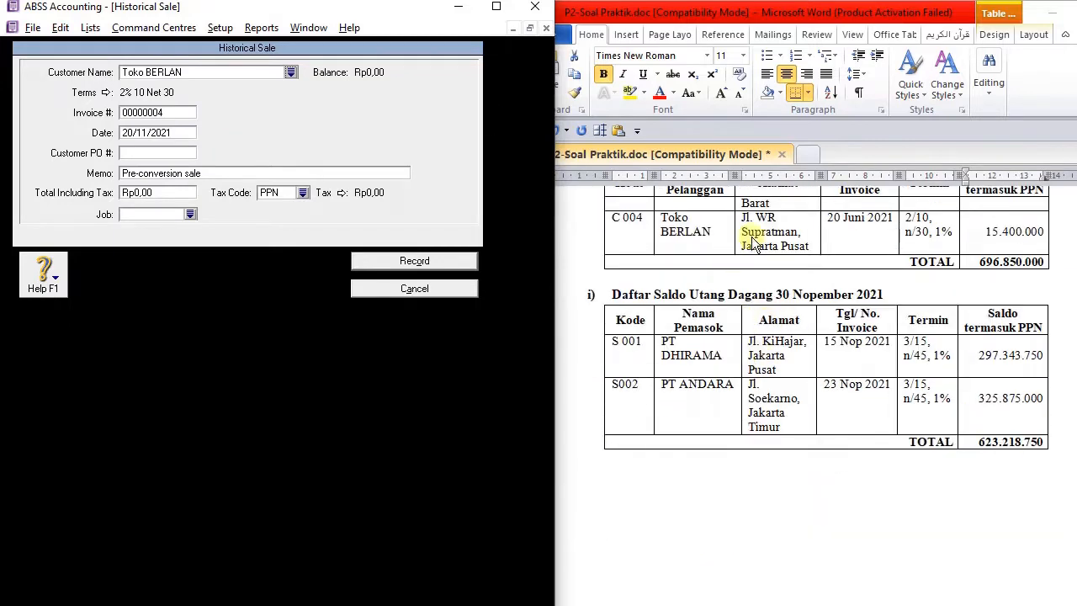
left_click(171, 133)
type("20/06/2021")
key("Tab")
Step: Record Toko BERLAN's historical sale with memo "Saldo Awal Piutang" and a tax-inclusive total of Rp15.400.000
key("Tab")
type("Saldo Awal Piutang")
key("Tab")
type("15.4")
type("00.000")
key("Tab")
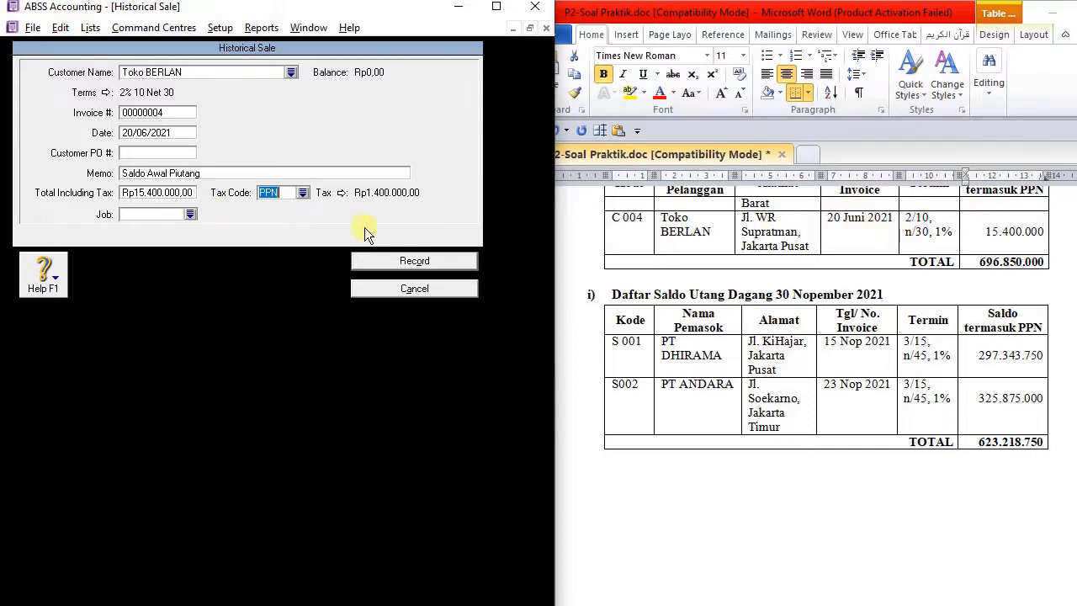
left_click(374, 264)
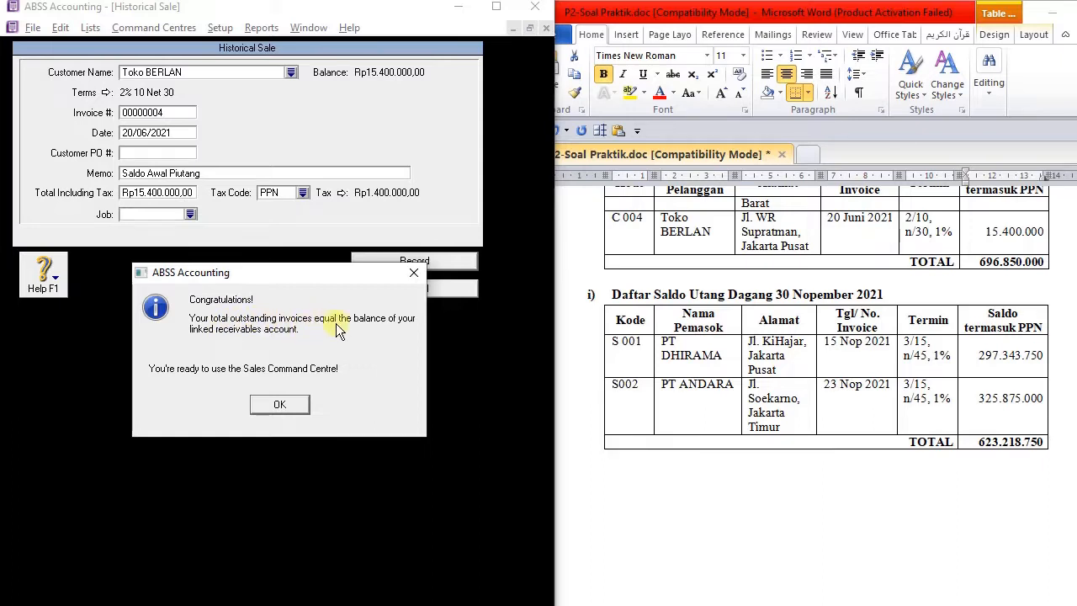
left_click(281, 406)
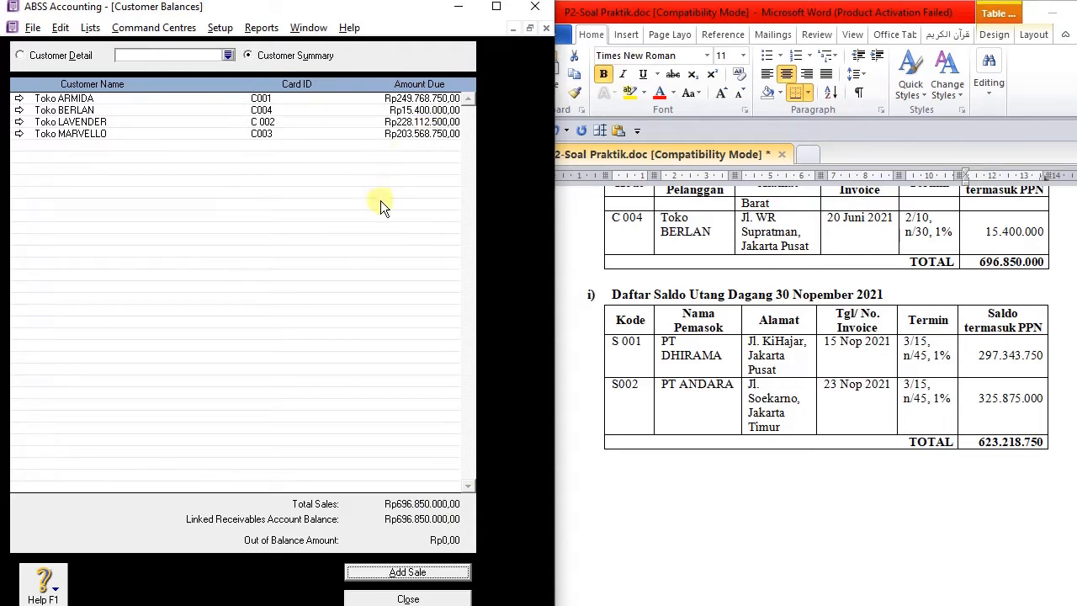
Step: Close the Customer Balances setup and open the Supplier Balances setup
left_click(439, 599)
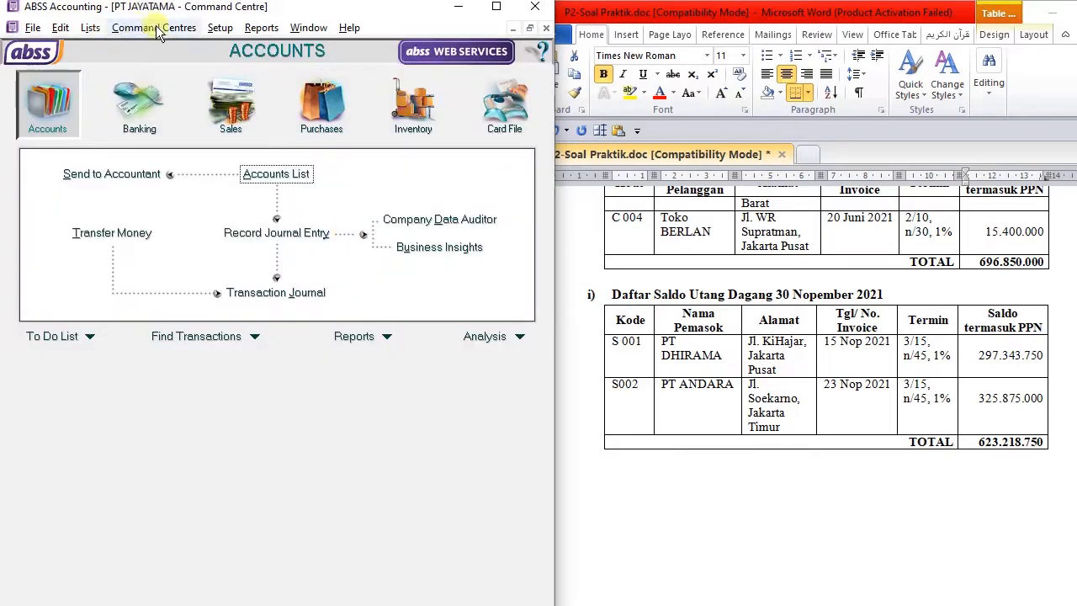
left_click(230, 32)
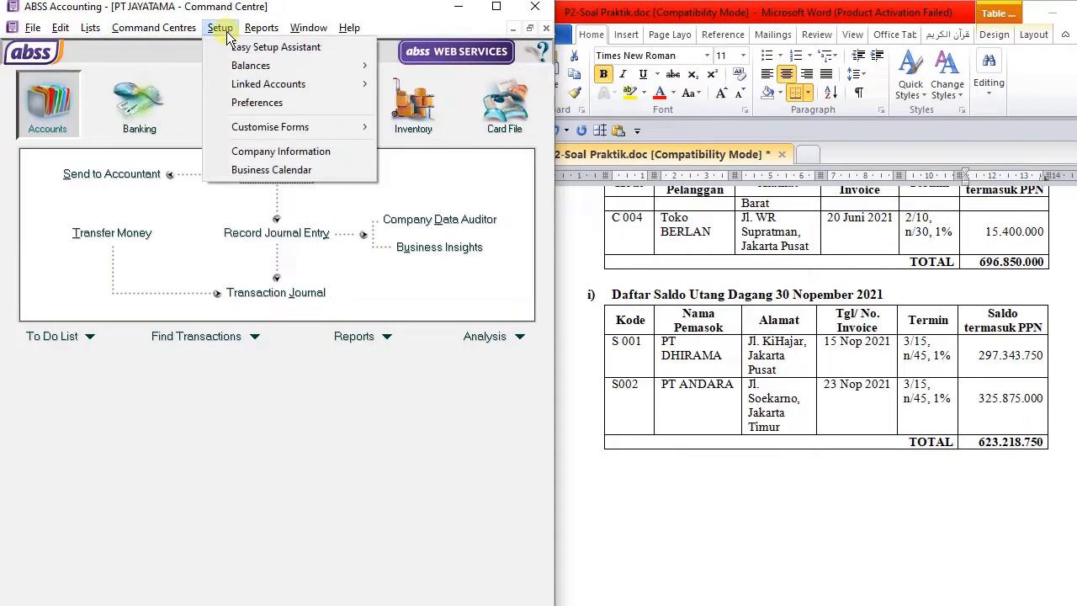
mouse_move(301, 67)
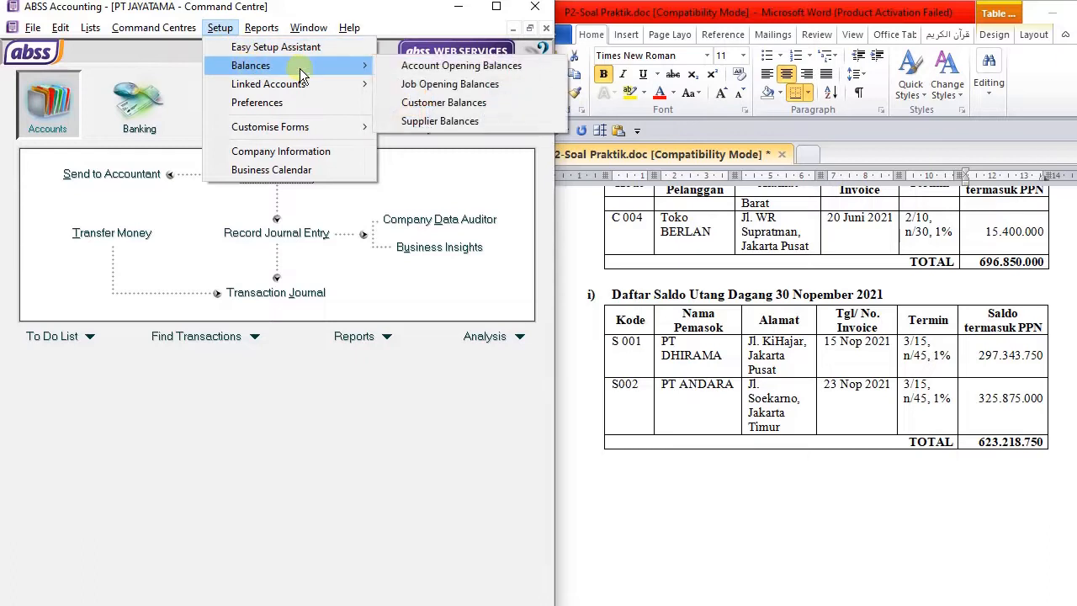
left_click(474, 120)
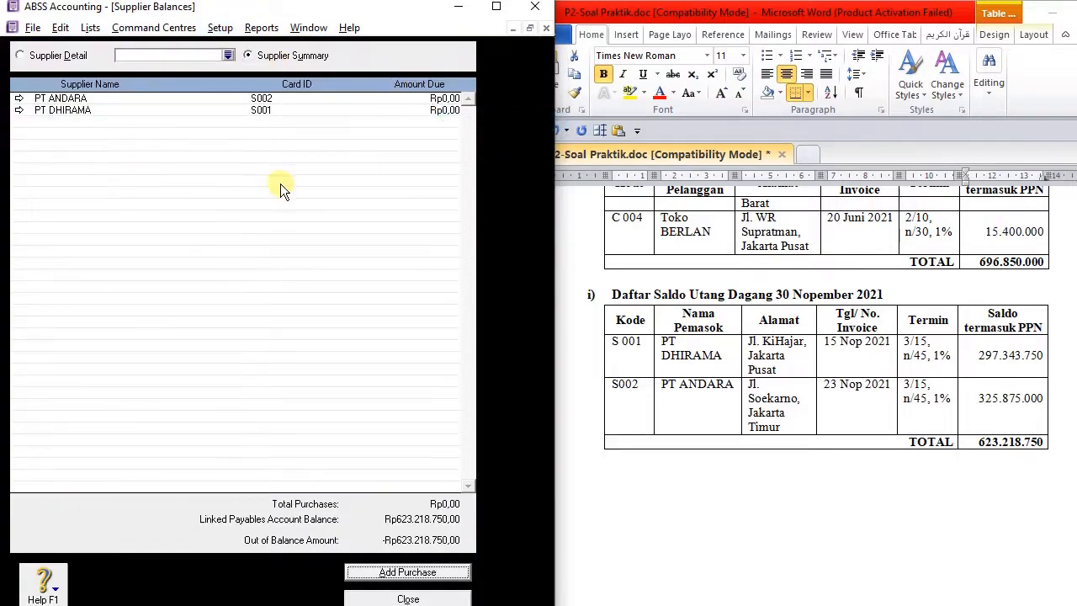
Step: Start a historical purchase for PT DHIRAMA, the first supplier in the payables list, dated 15/11/2021
scroll(739, 366, "down", 2)
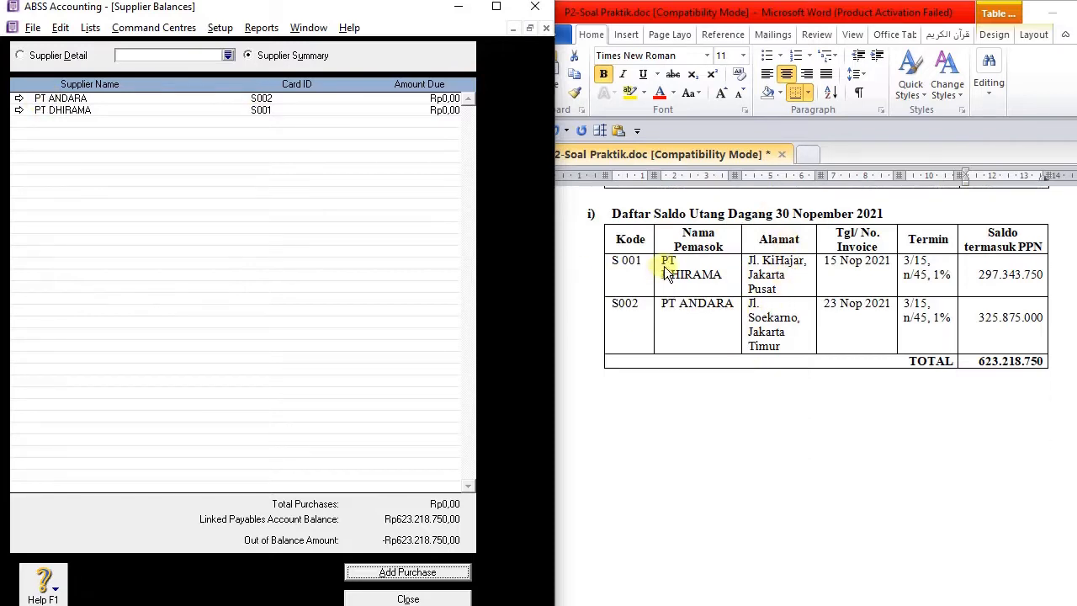
left_click(20, 111)
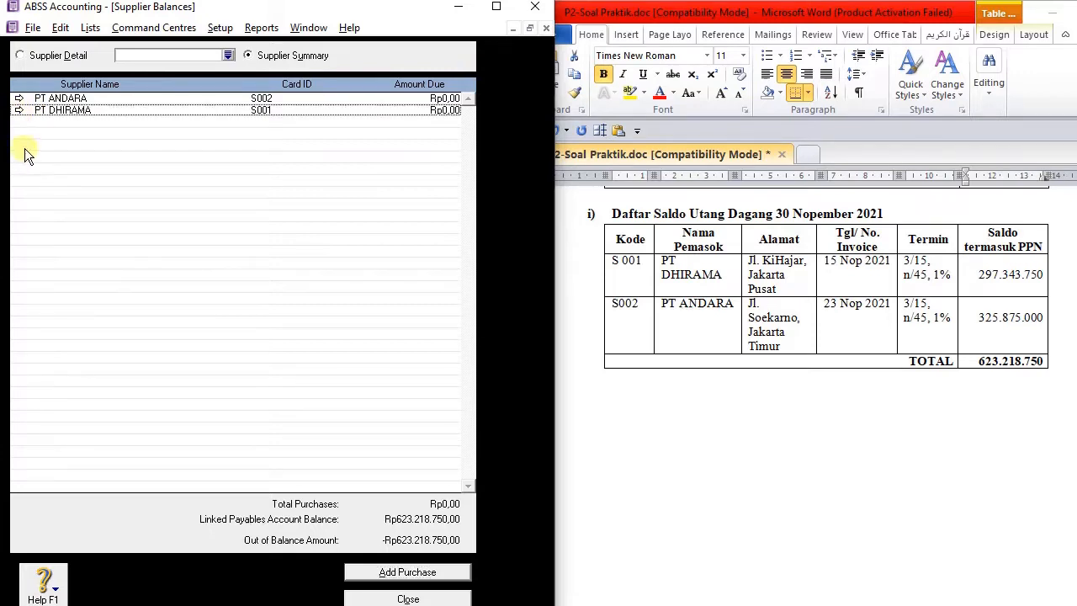
left_click(431, 572)
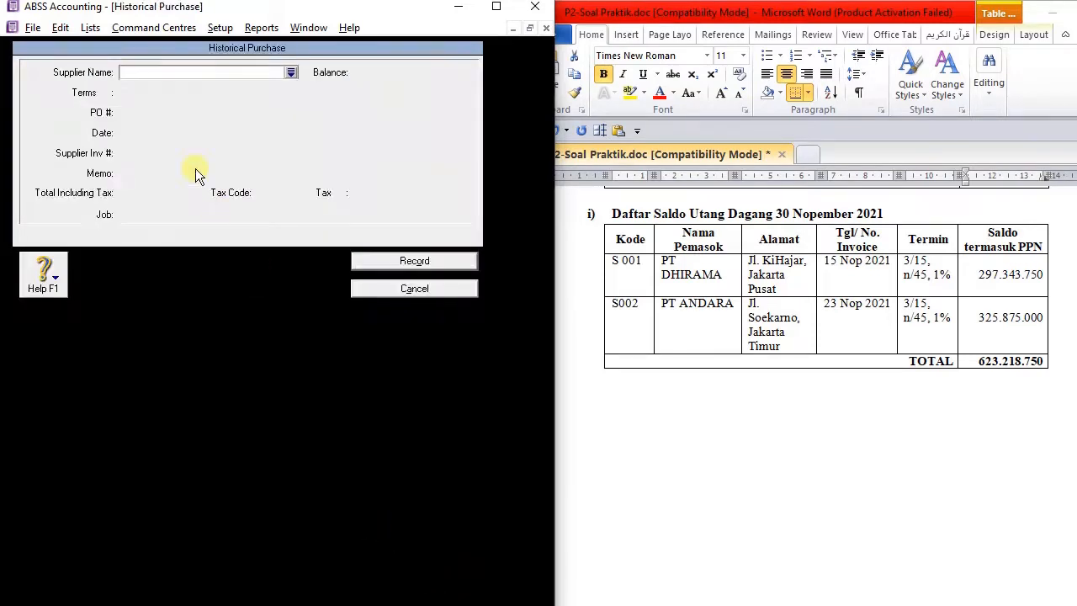
type("PT A")
key("BackSpace")
key("BackSpace")
type("D")
key("Tab")
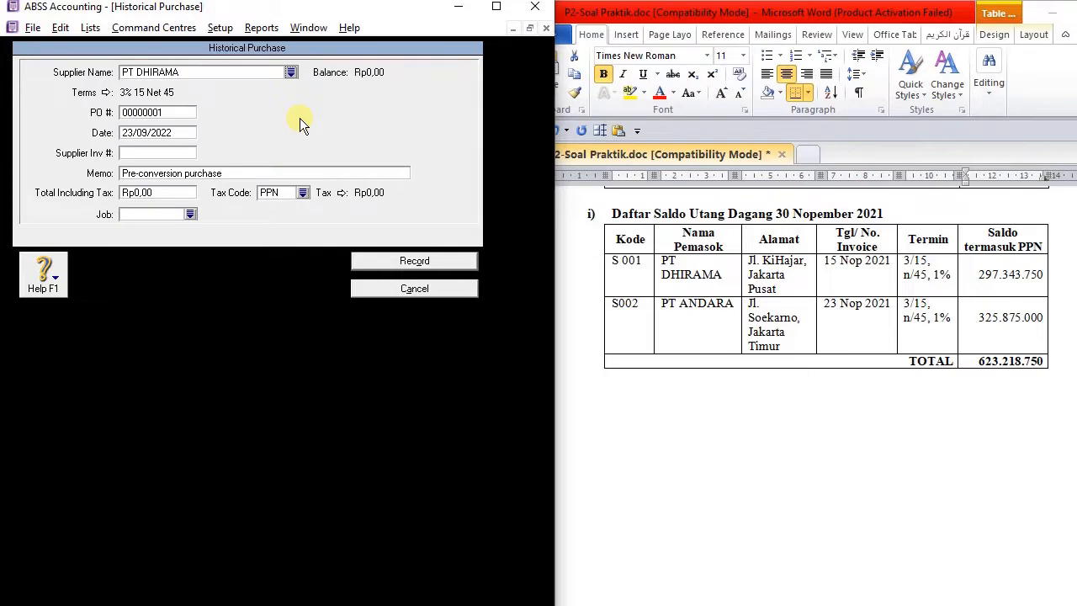
left_click(180, 134)
type("15.11")
type(".2021")
key("Tab")
Step: Record PT DHIRAMA's historical purchase with memo "Saldo Awal Utang" and a tax-inclusive total of Rp297.343.750
left_click(244, 174)
type("Saldo Awal Utang")
key("Tab")
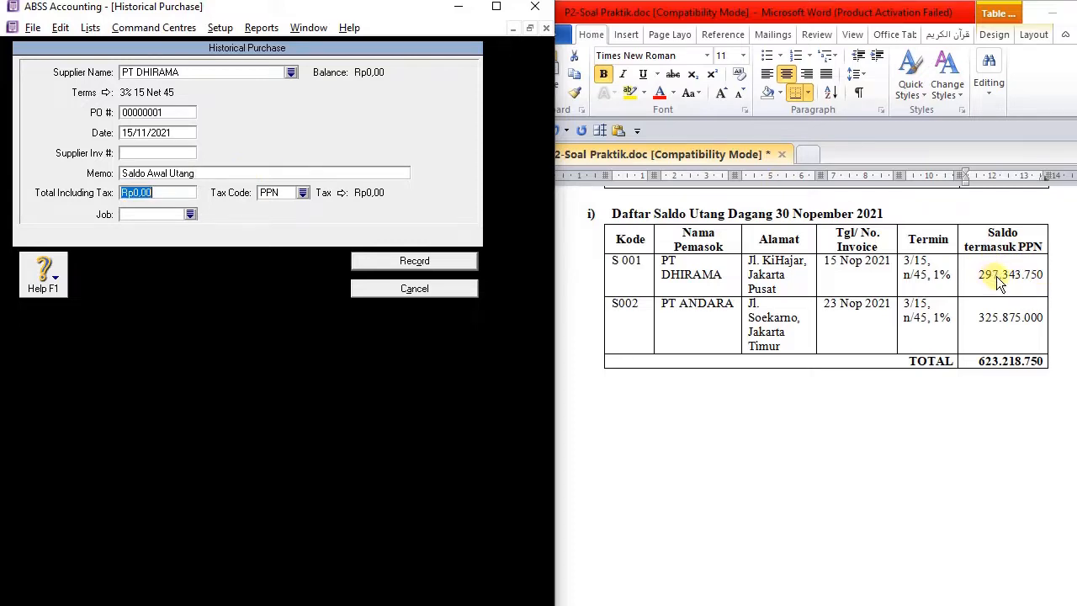
type("297.")
type("343.")
type("750")
key("Tab")
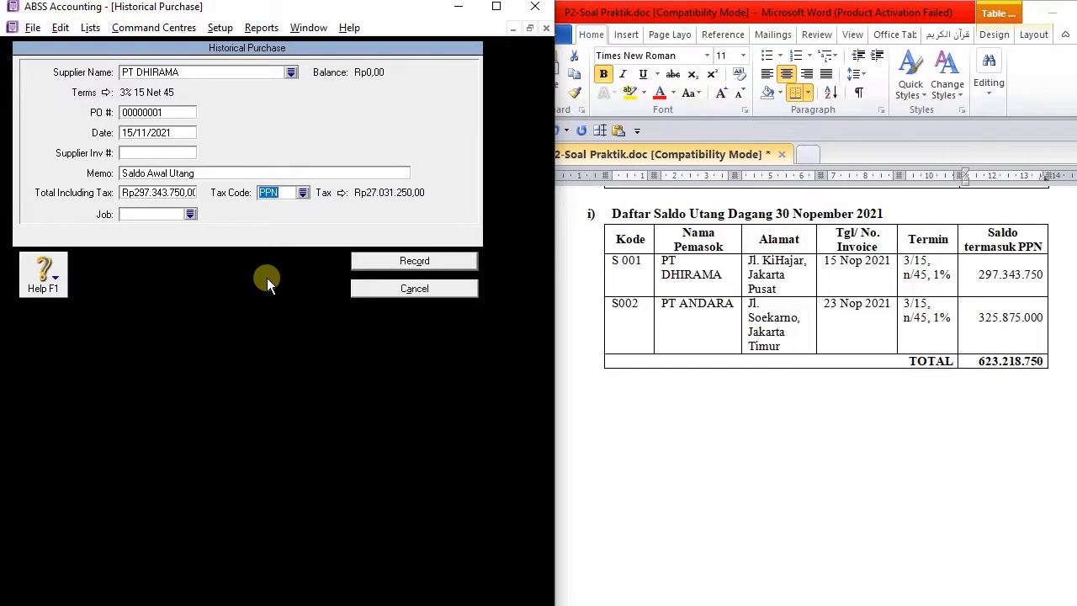
left_click(415, 266)
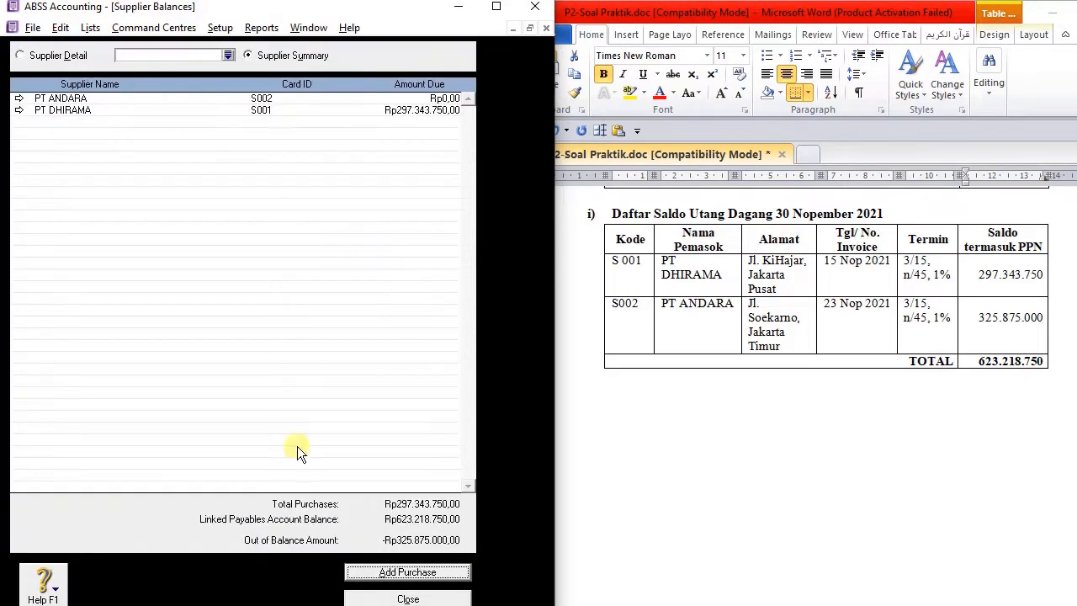
Step: Start a historical purchase for PT ANDARA, dated 23/11/2021
left_click(19, 98)
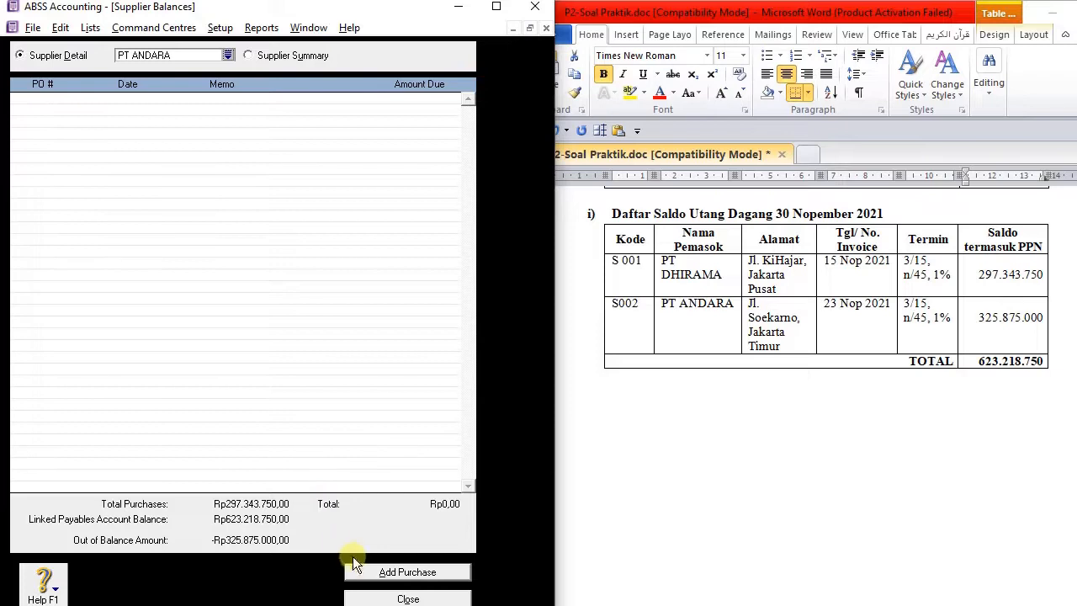
left_click(356, 571)
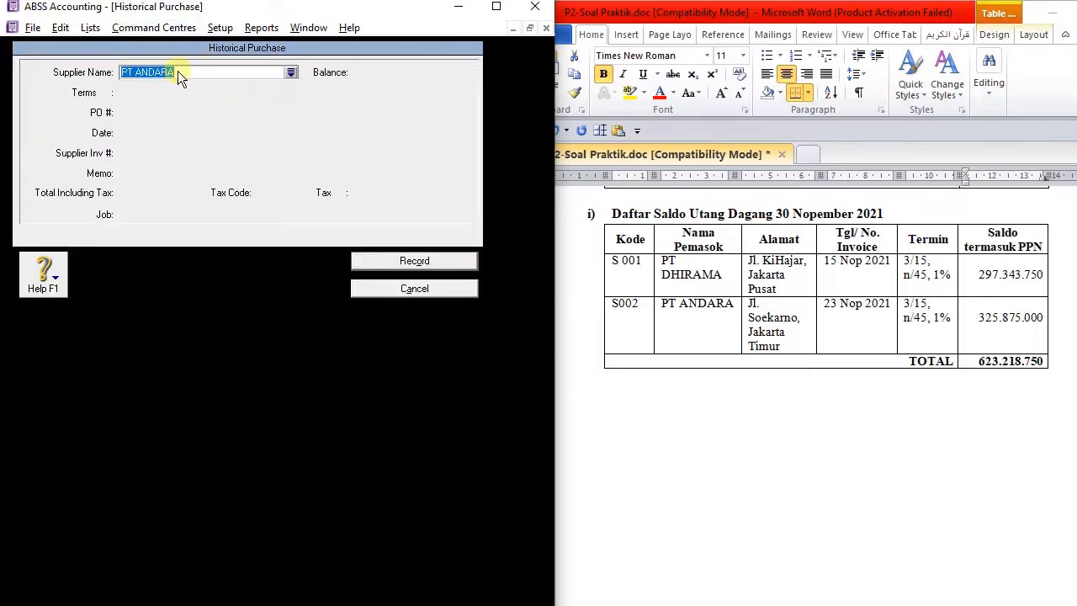
key("Tab")
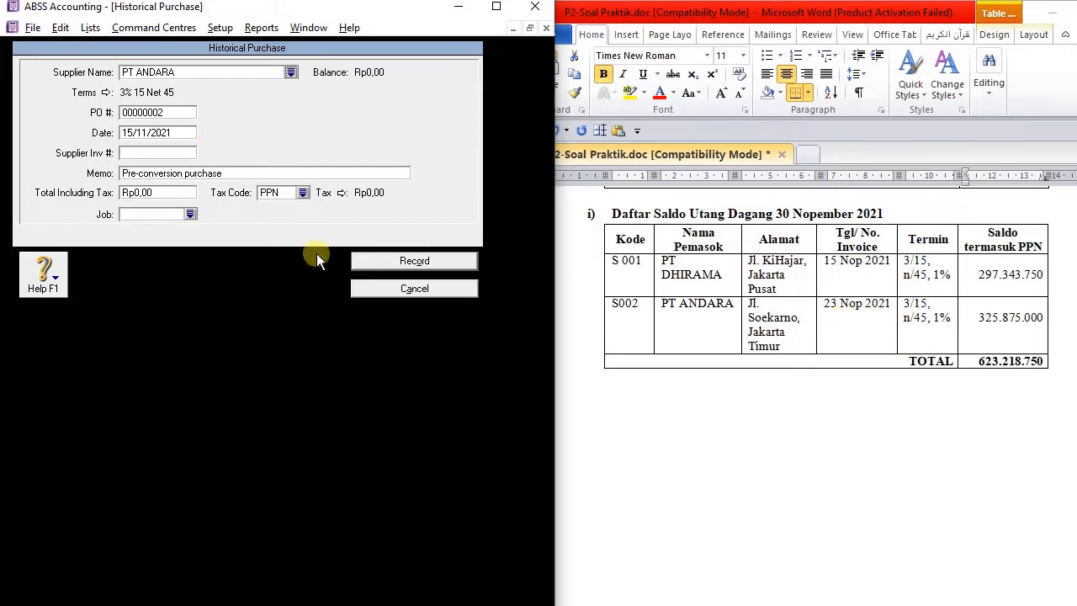
left_click(161, 137)
type("23")
type(".11.21")
key("Tab")
Step: Record PT ANDARA's historical purchase with memo "Saldo Awal Utang" and a tax-inclusive total of Rp325.875.000
key("Tab")
type("Saldo Aqw")
key("BackSpace")
key("BackSpace")
type("wal Utang")
left_click(159, 193)
type("325.875.000")
key("Tab")
left_click(456, 262)
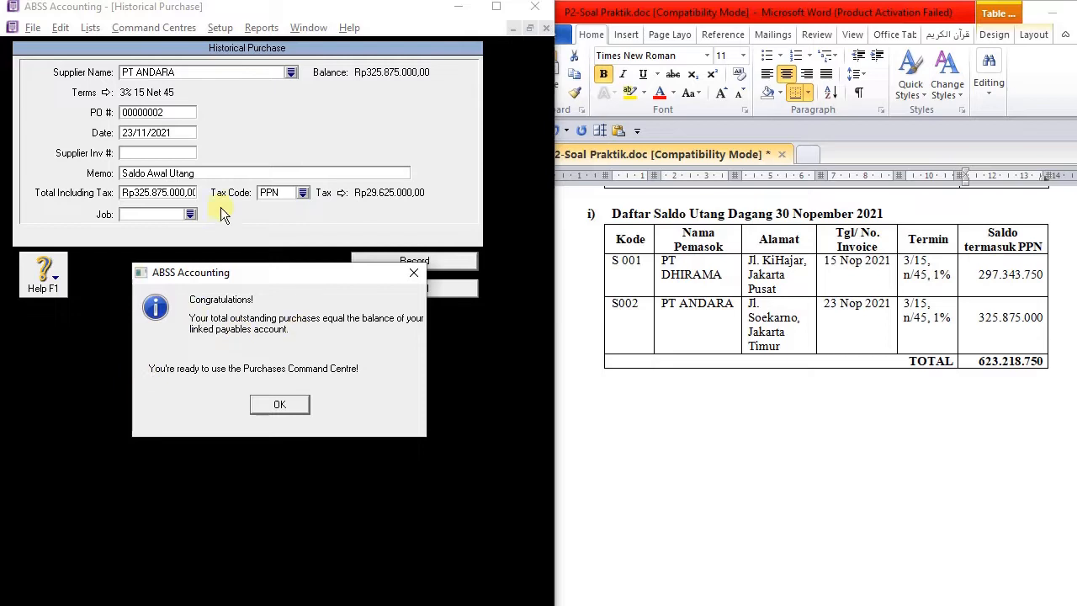
left_click(282, 403)
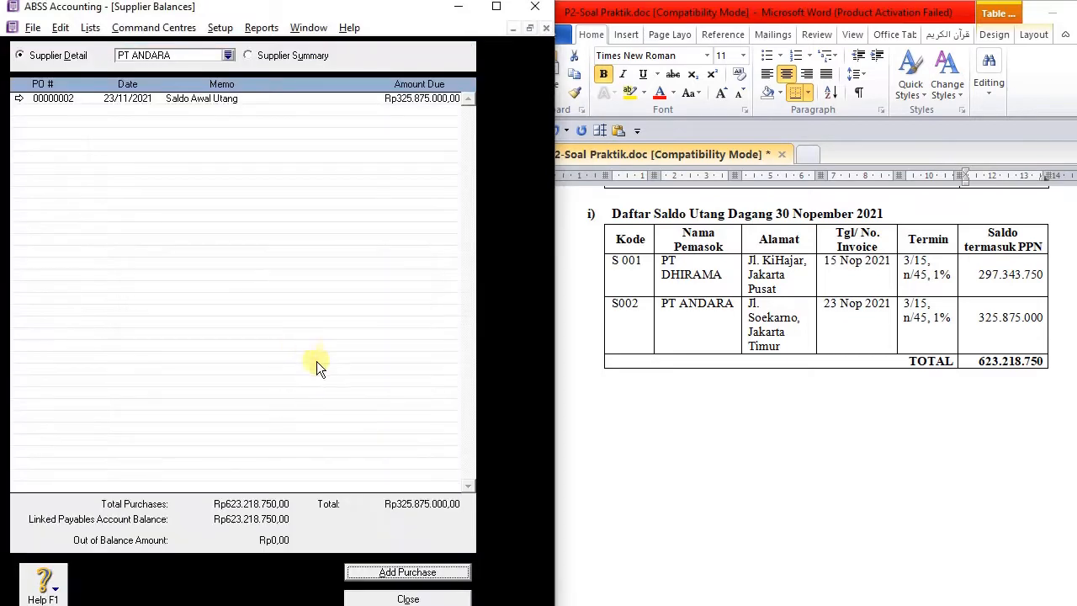
Step: Close the Supplier Balances setup and open Count Inventory in the Inventory command centre
left_click(437, 598)
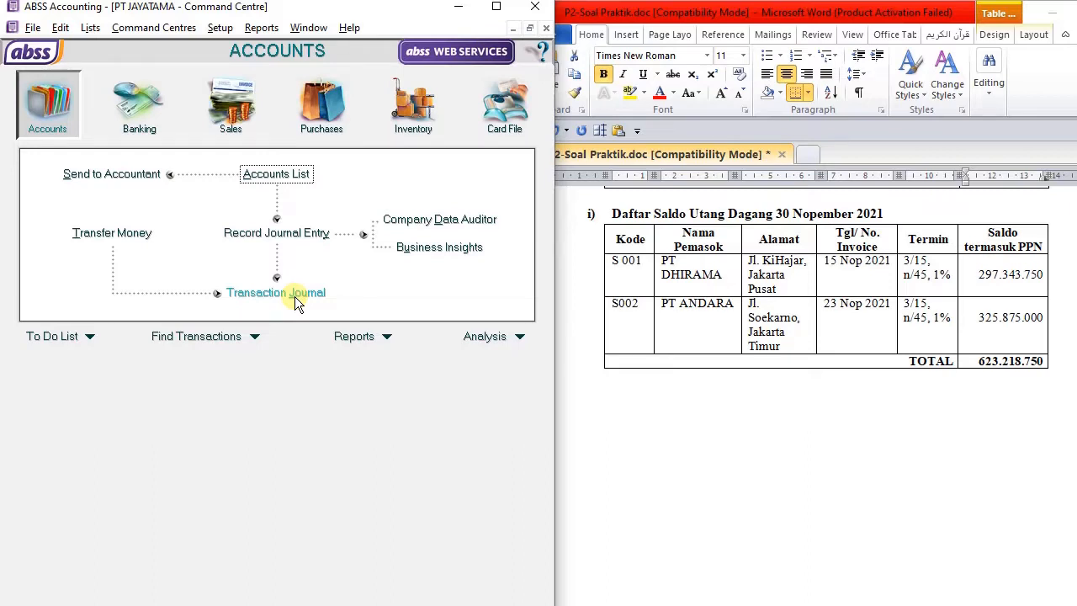
left_click(414, 102)
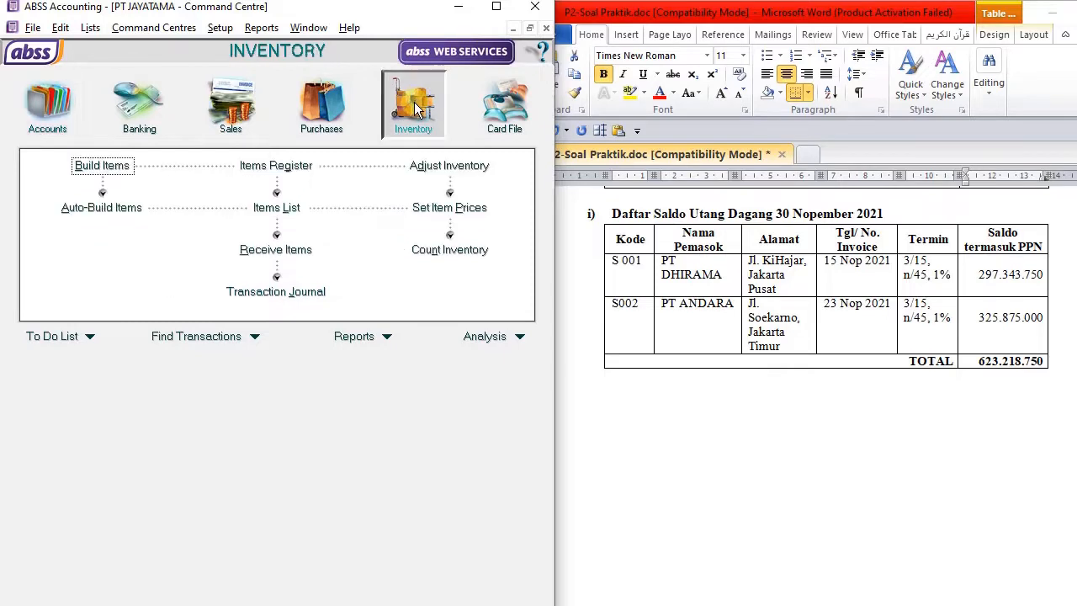
left_click(47, 103)
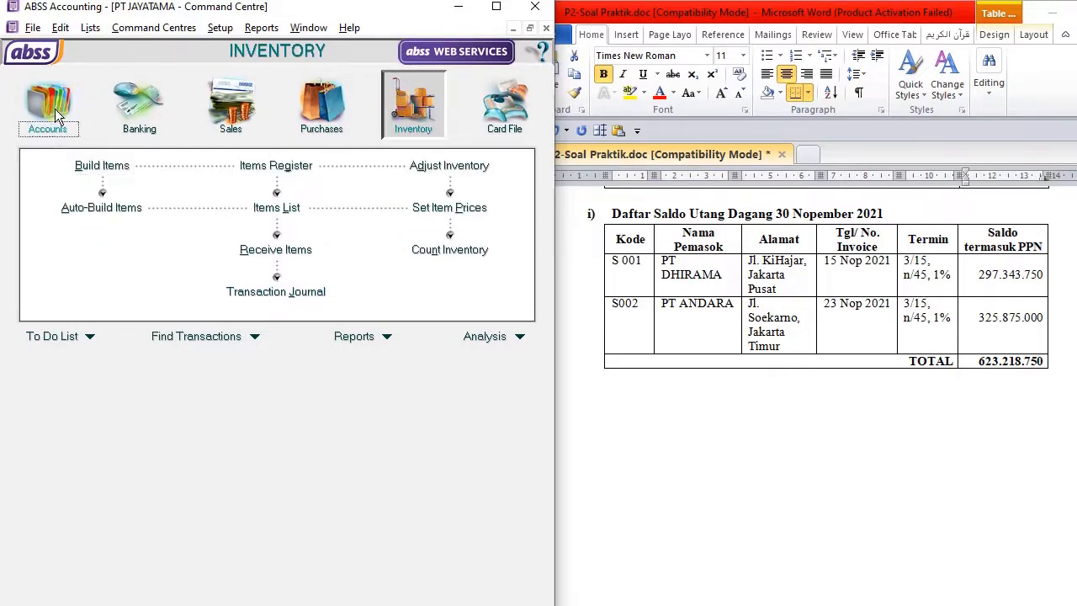
left_click(397, 107)
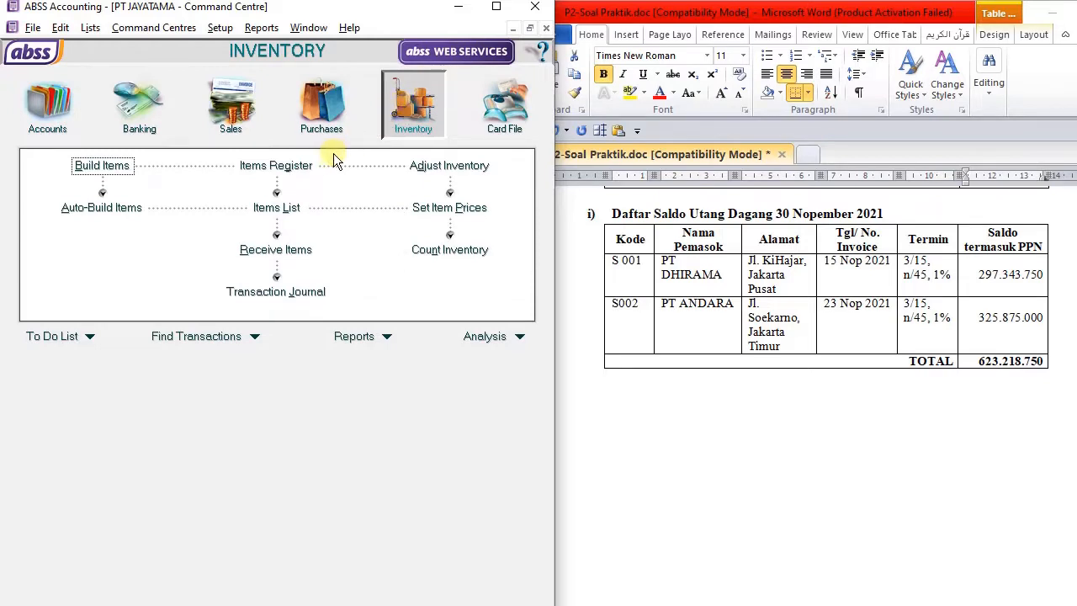
left_click(442, 250)
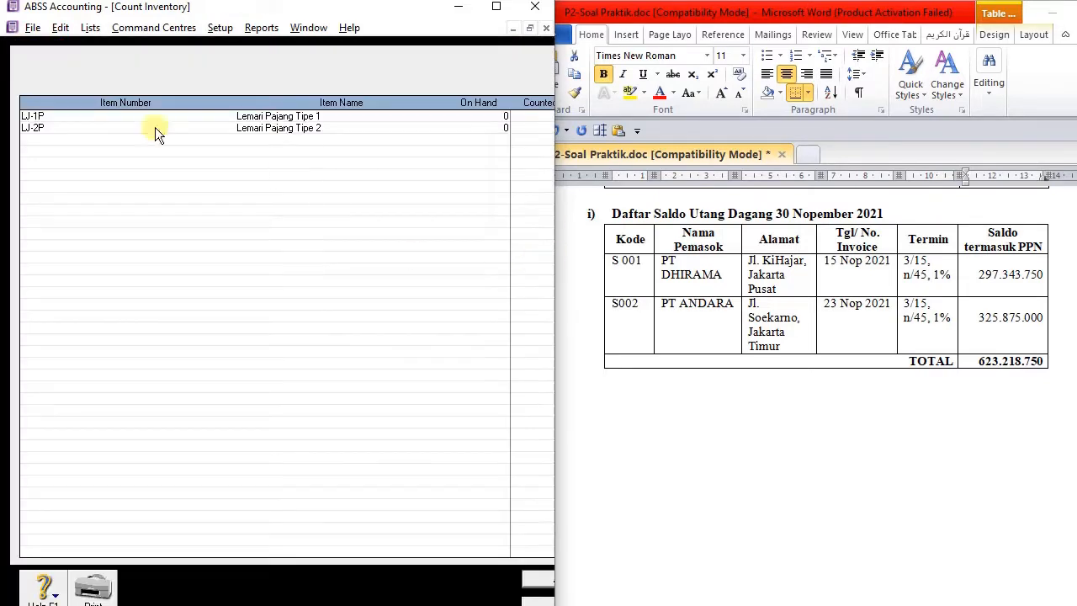
Step: Arrange the accounting and document windows side by side so the Counted column and the merchandise inventory list are both readable
scroll(820, 377, "up", 10)
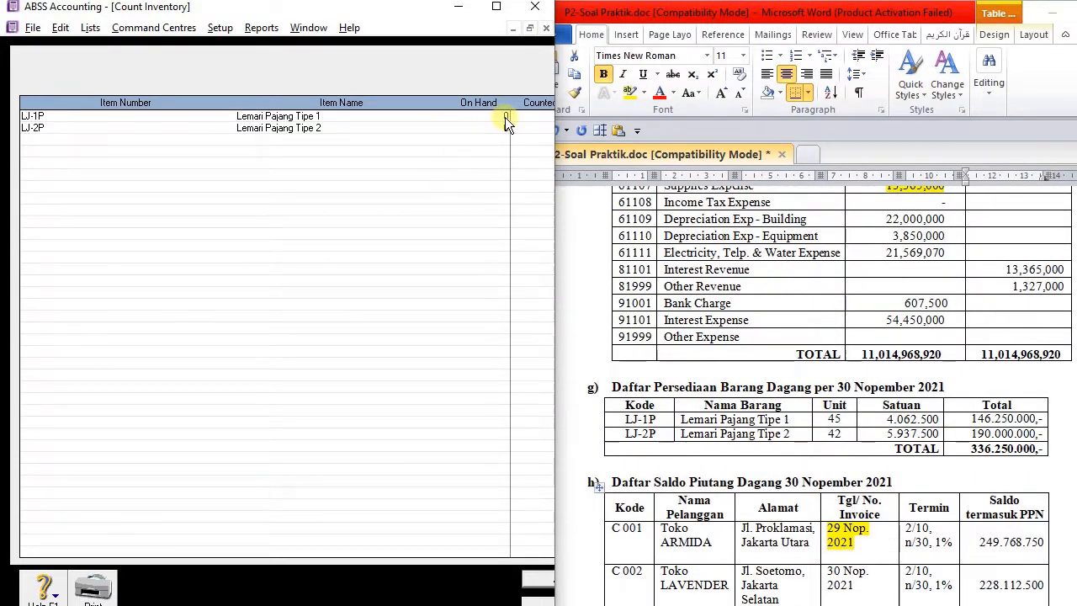
left_click_drag(557, 97, 703, 136)
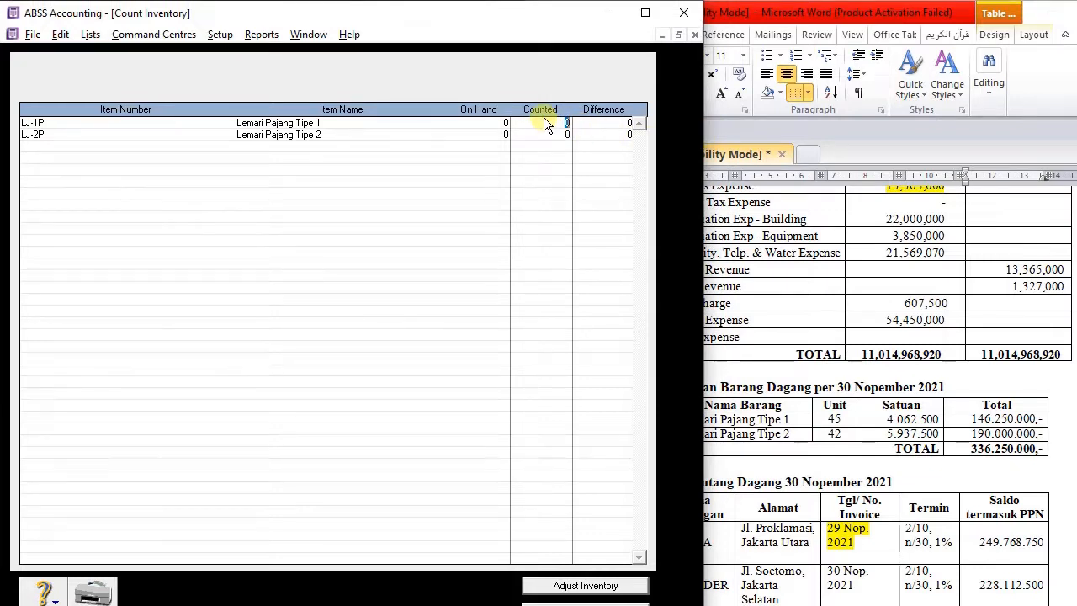
left_click_drag(551, 16, 484, 16)
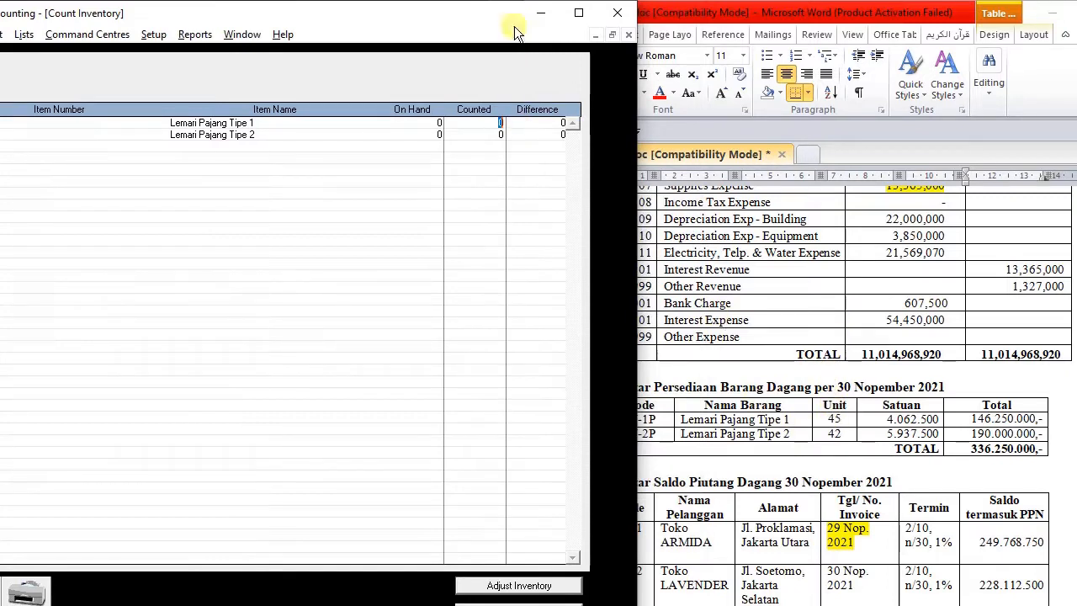
left_click_drag(630, 206, 631, 233)
left_click(736, 15)
left_click_drag(737, 15, 822, 15)
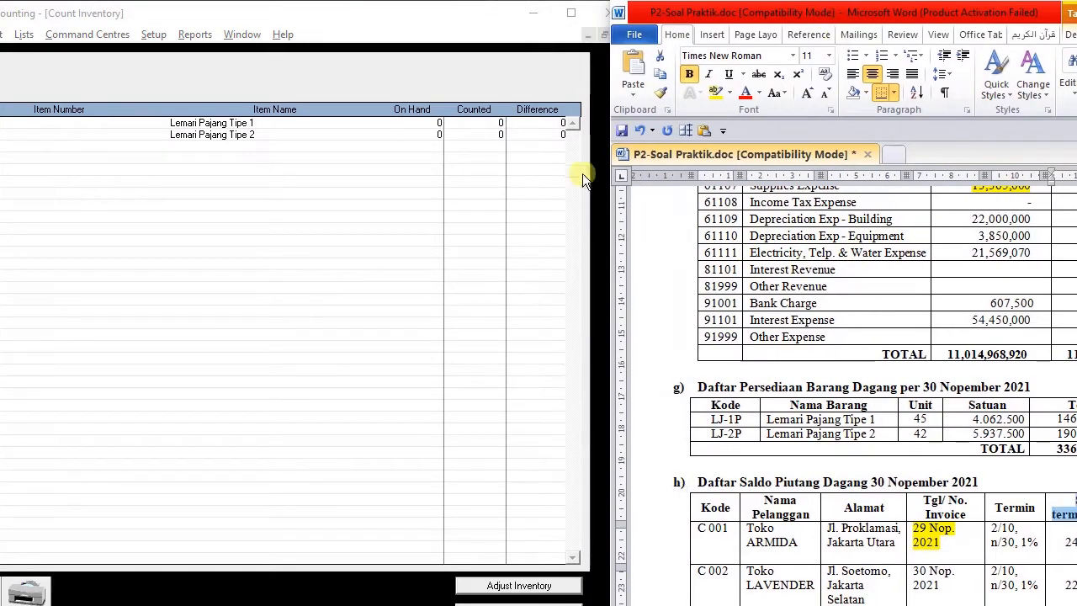
Step: Enter counted quantities of 45 for Lemari Pajang Tipe 1 and 42 for Lemari Pajang Tipe 2
left_click(500, 123)
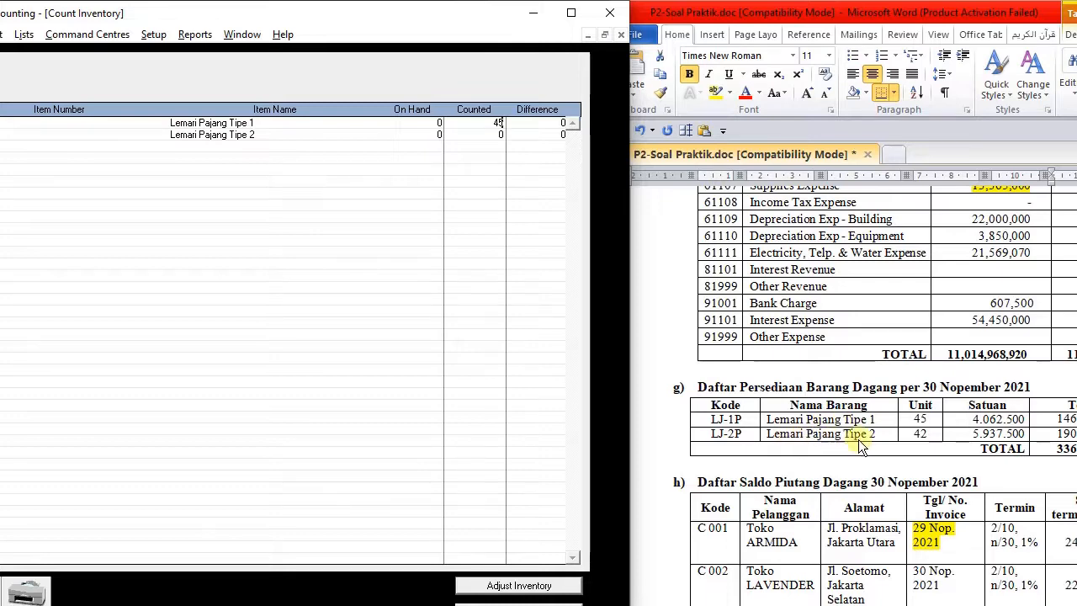
left_click(498, 136)
type("45")
key("BackSpace")
type("2")
key("Tab")
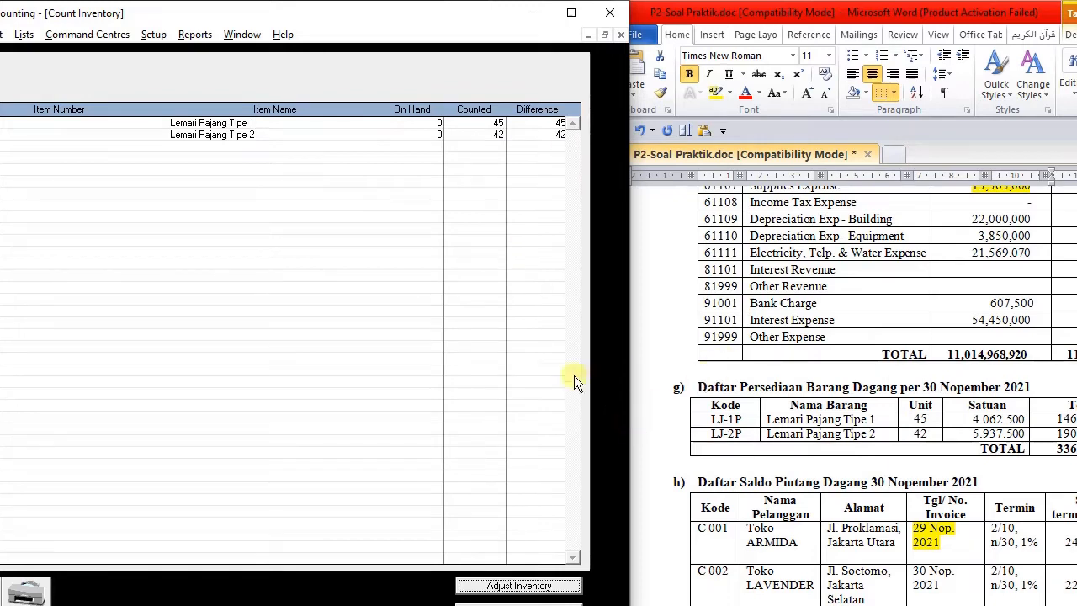
Step: Adjust the inventory as opening balances, using 1-1301 Merchandise Inventory as the default adjustment account
left_click(561, 586)
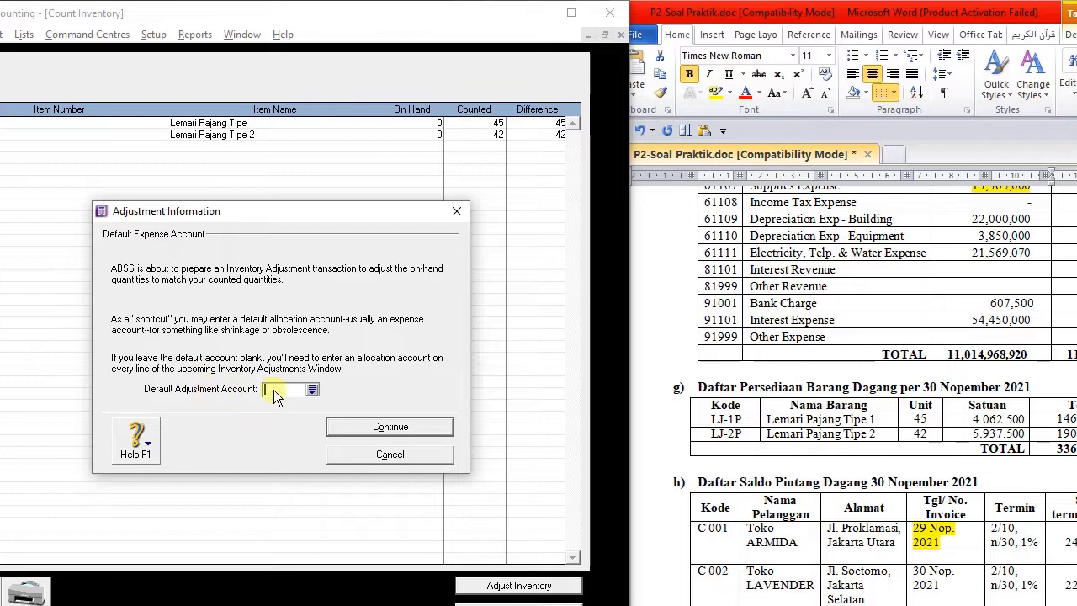
left_click(313, 389)
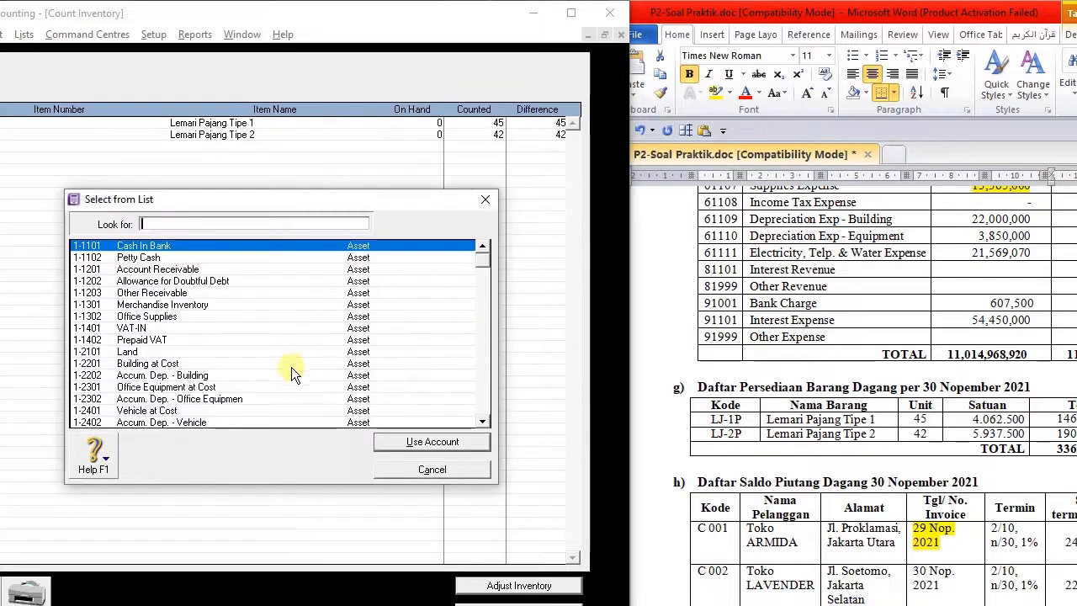
left_click(193, 304)
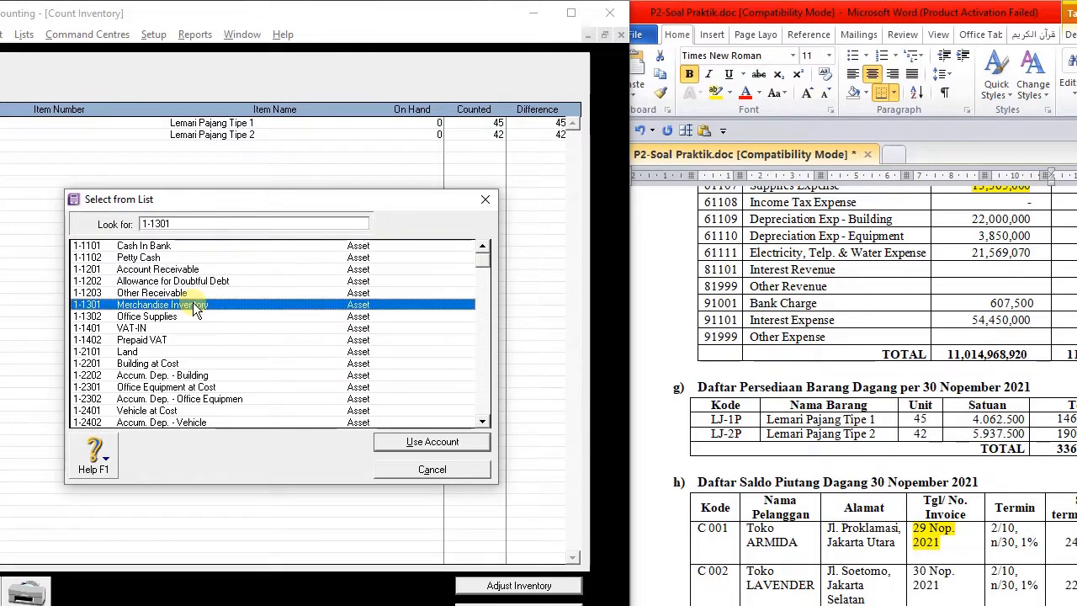
double_click(192, 304)
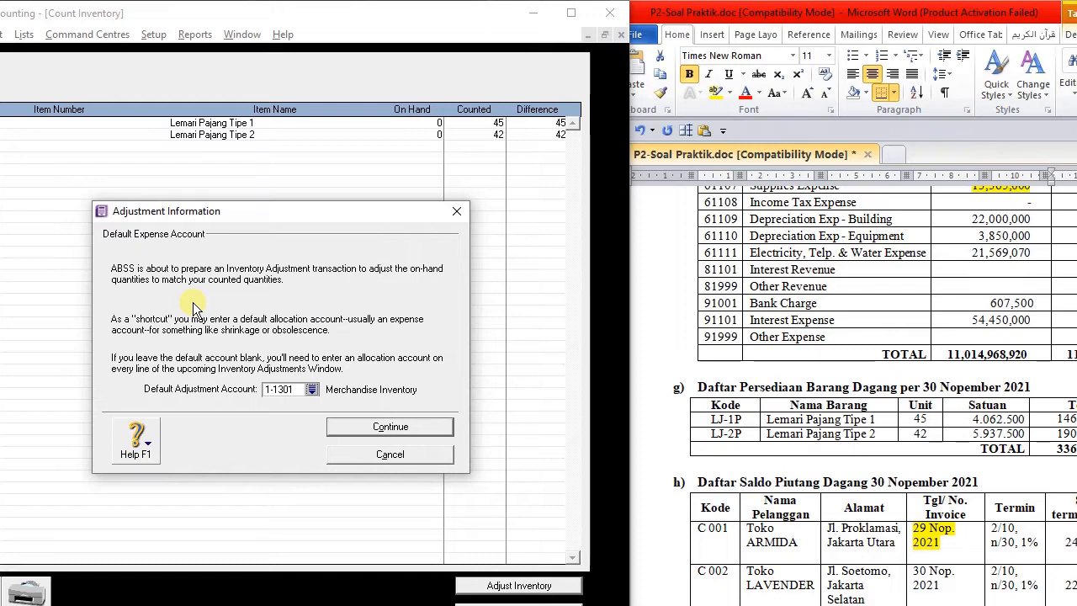
left_click(390, 426)
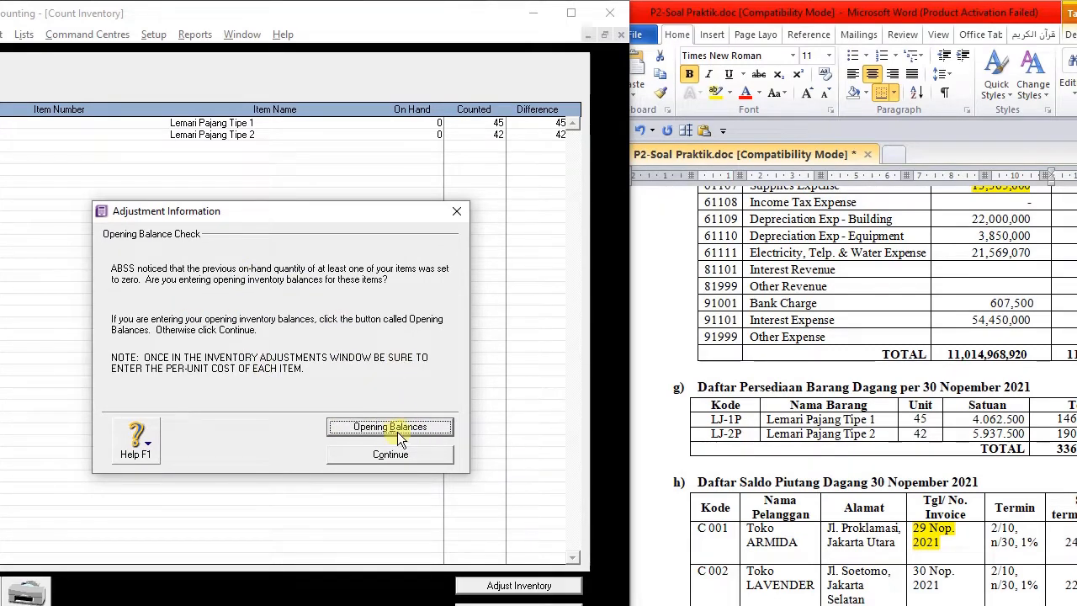
left_click(390, 428)
Step: Date the inventory adjustment 01/12/2021 and set its memo to "Saldo Awal Persediaan Barang dagang"
left_click_drag(281, 16, 427, 16)
left_click_drag(771, 249, 702, 244)
left_click_drag(504, 19, 435, 19)
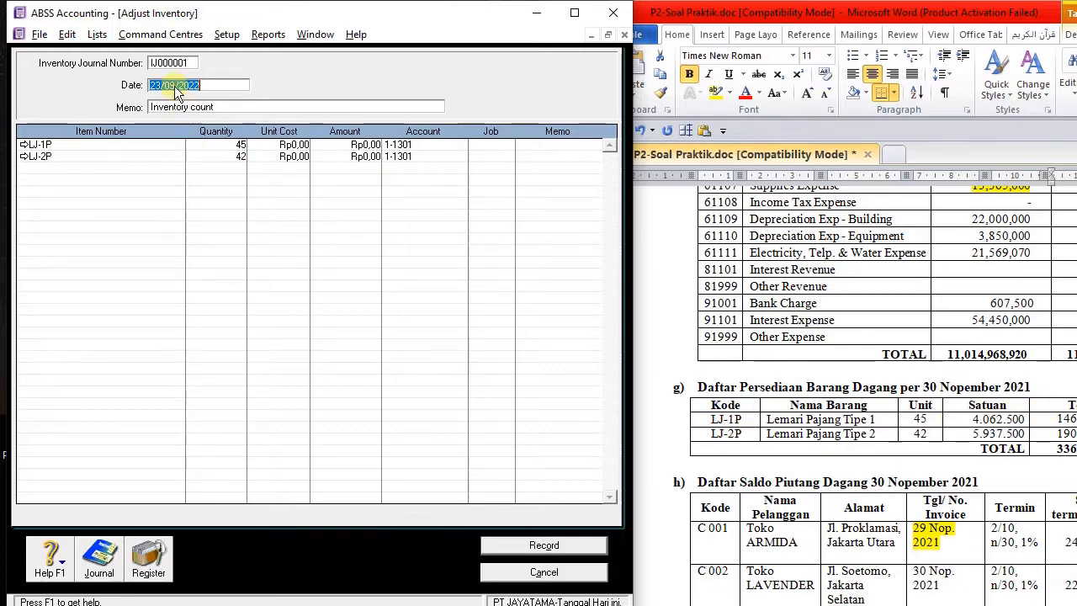
type("1.12")
key("Tab")
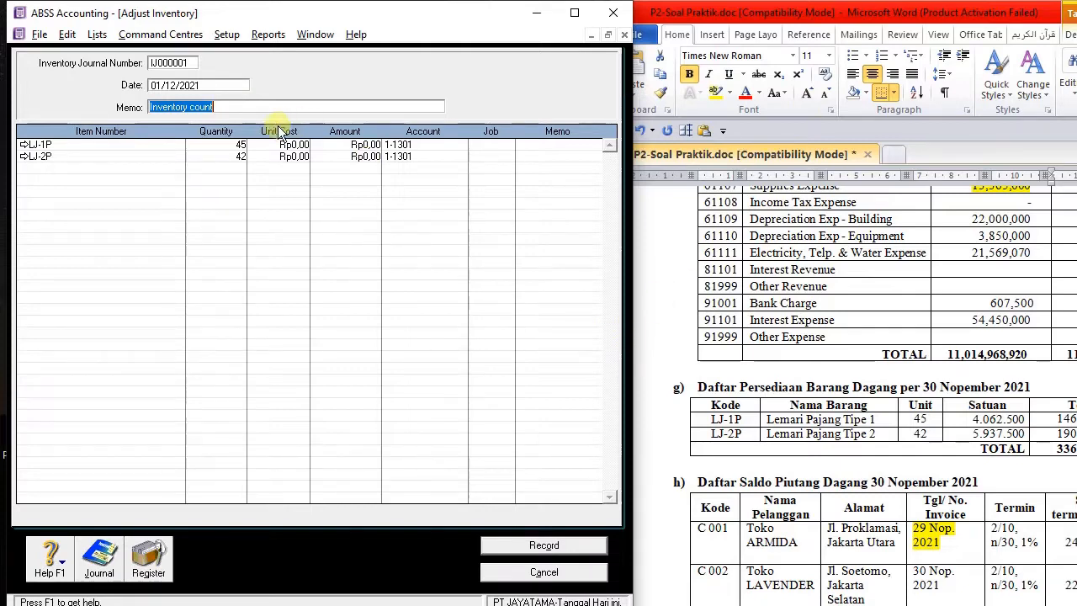
type("Sa")
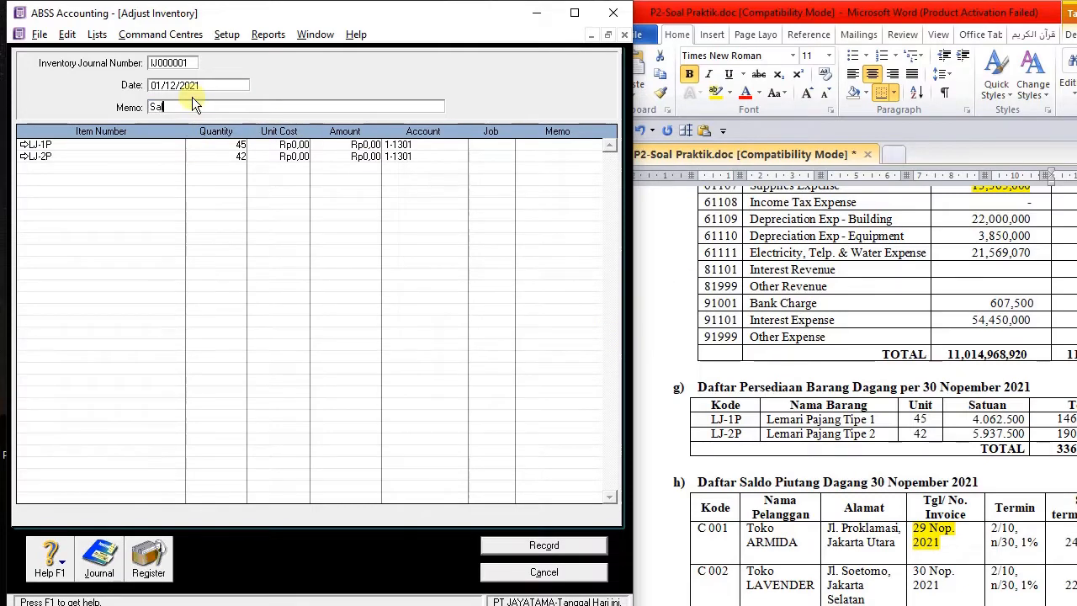
type("ldo Awal Persediaan Barang dagang")
Step: Bring the document's Satuan column into view and set the unit cost of item LJ-1P to 4.062.500
left_click(294, 145)
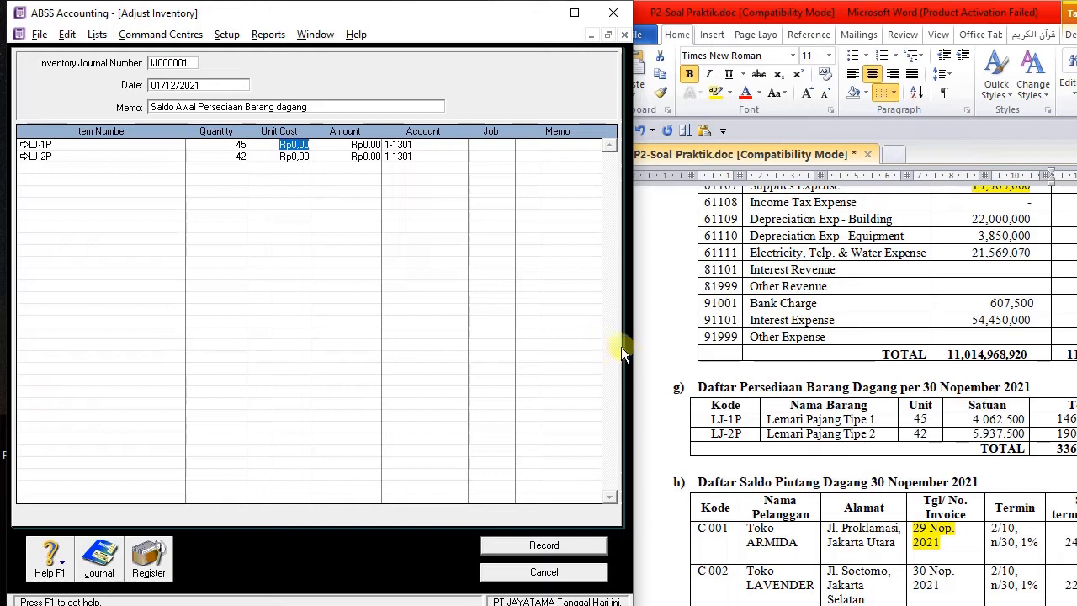
left_click_drag(634, 355, 590, 347)
scroll(978, 492, "up", 5)
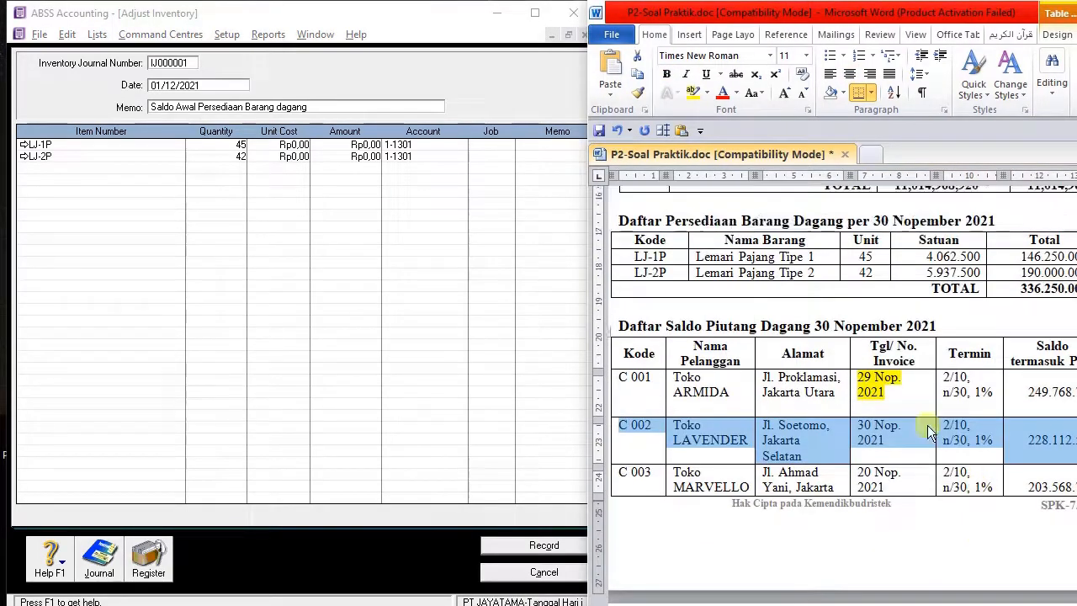
left_click(928, 424)
scroll(879, 267, "up", 3)
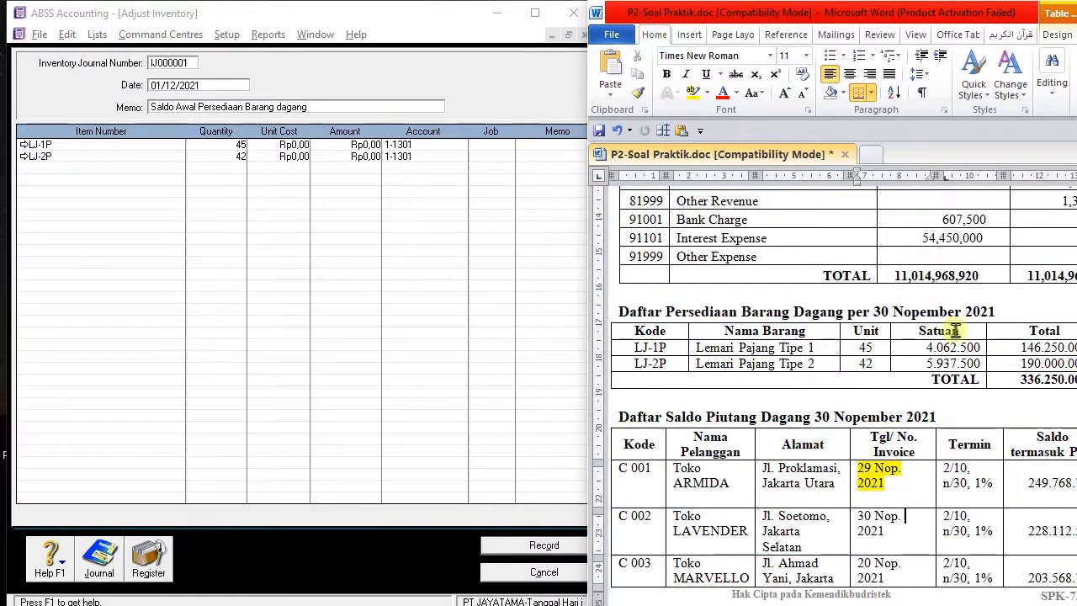
left_click(876, 351)
left_click(965, 347)
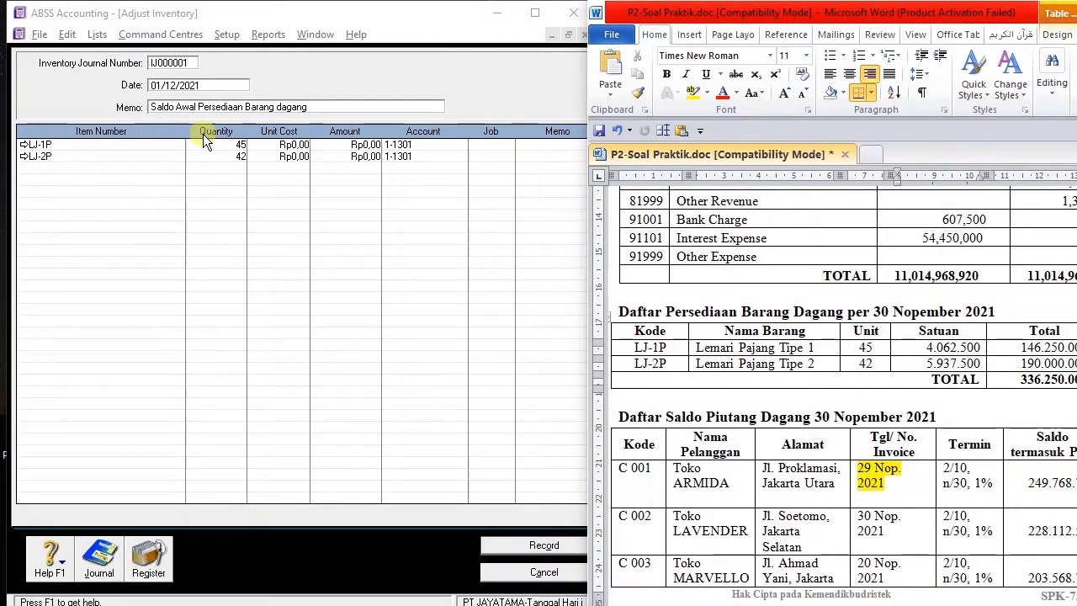
left_click(281, 145)
left_click(281, 145)
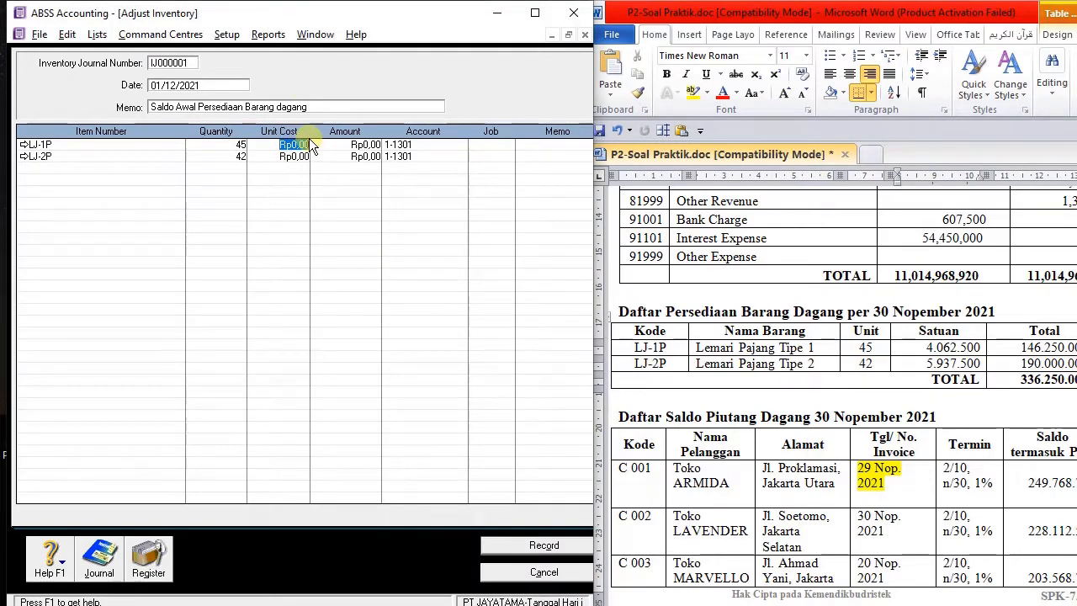
type("4.062")
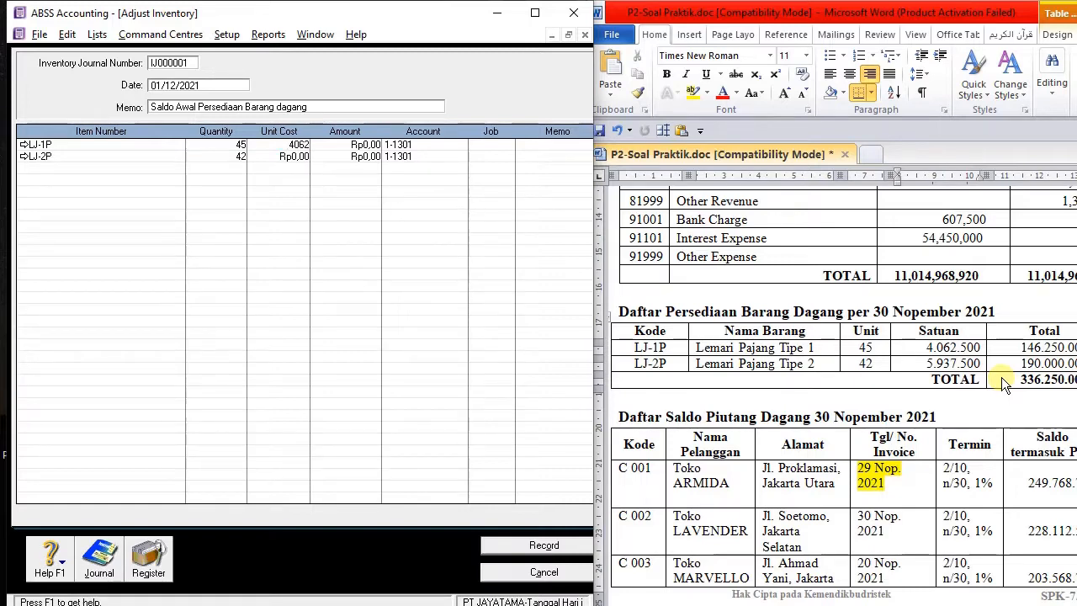
type(".500")
key("Tab")
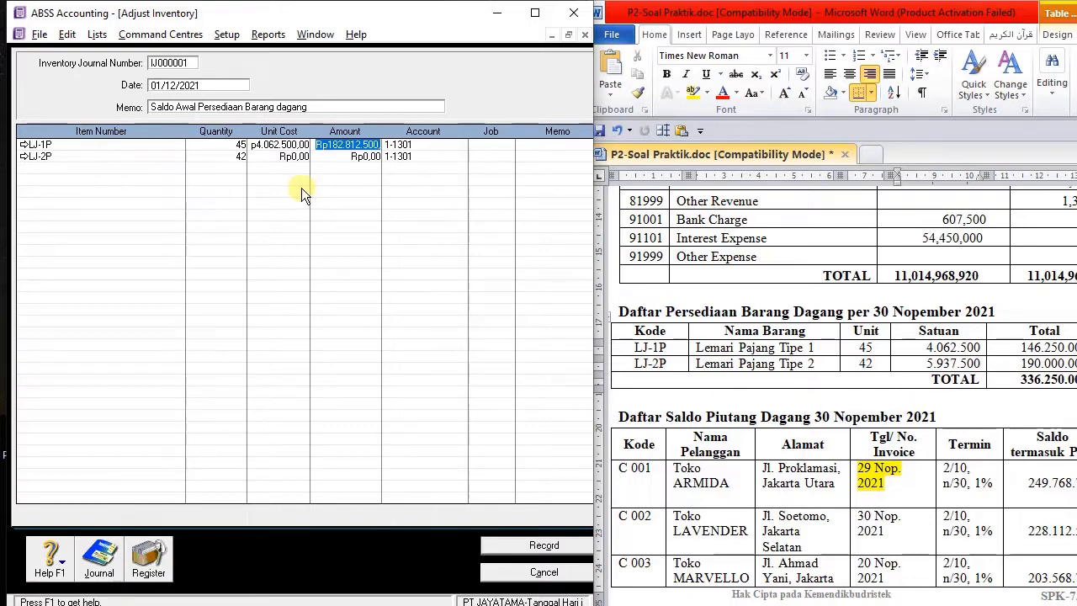
Step: Set the unit cost of item LJ-2P to 5.937.500, leaving the line memos blank
left_click(295, 158)
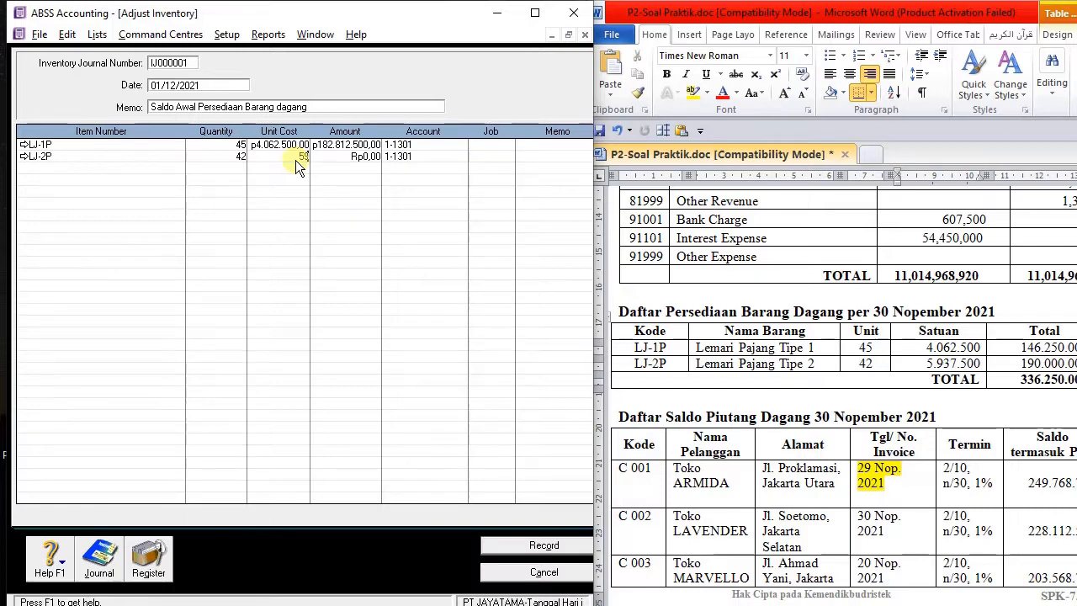
type("5.937.500")
key("Tab")
key("Tab")
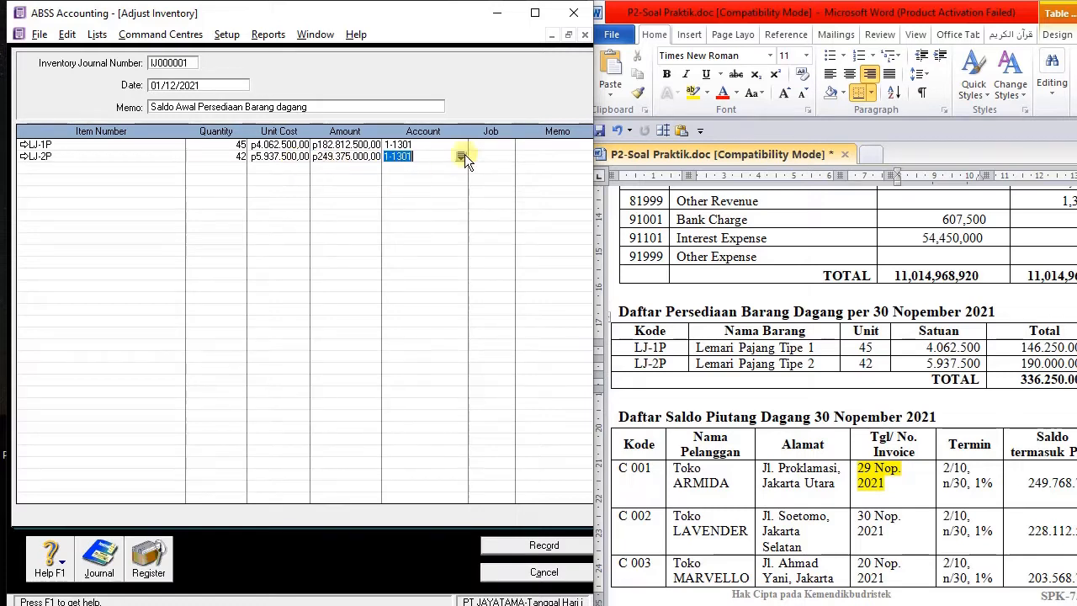
left_click(538, 143)
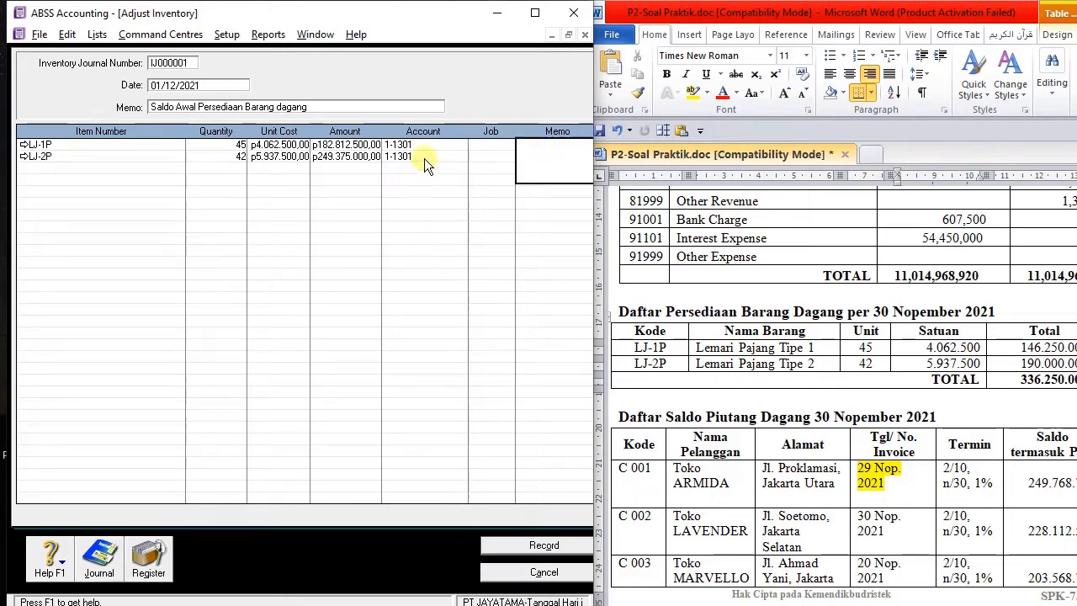
key("Tab")
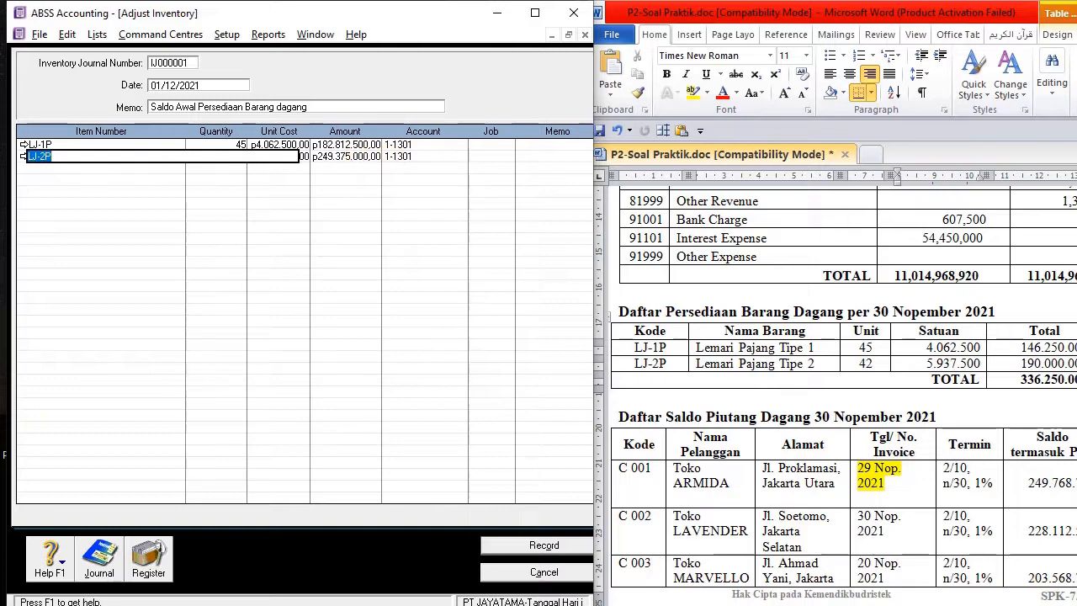
Step: Compare the adjustment's line amounts with the document's inventory totals and review the transaction recap
left_click(339, 147)
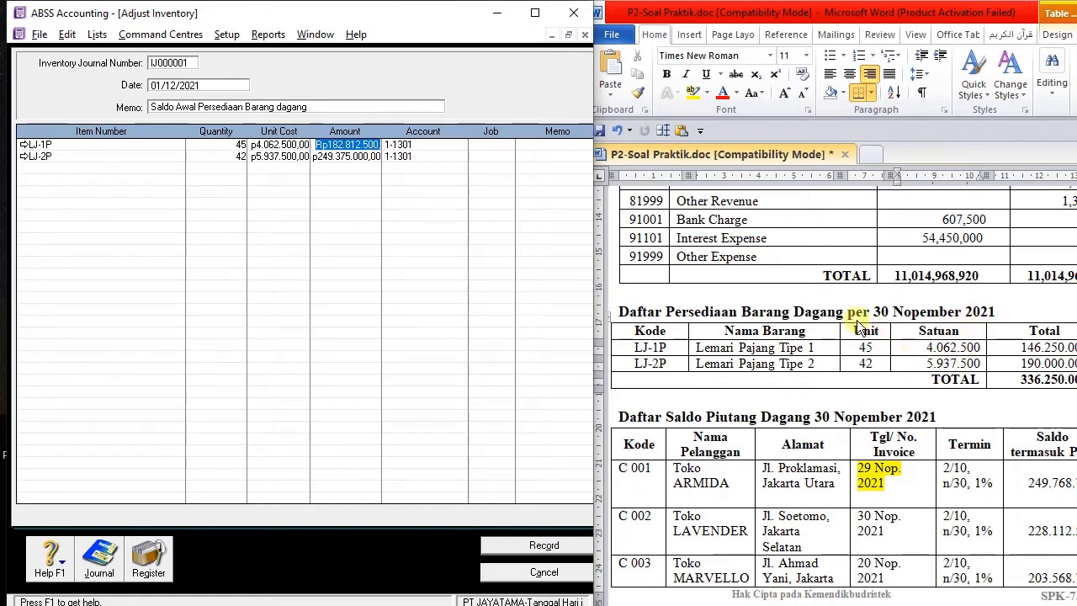
left_click(284, 144)
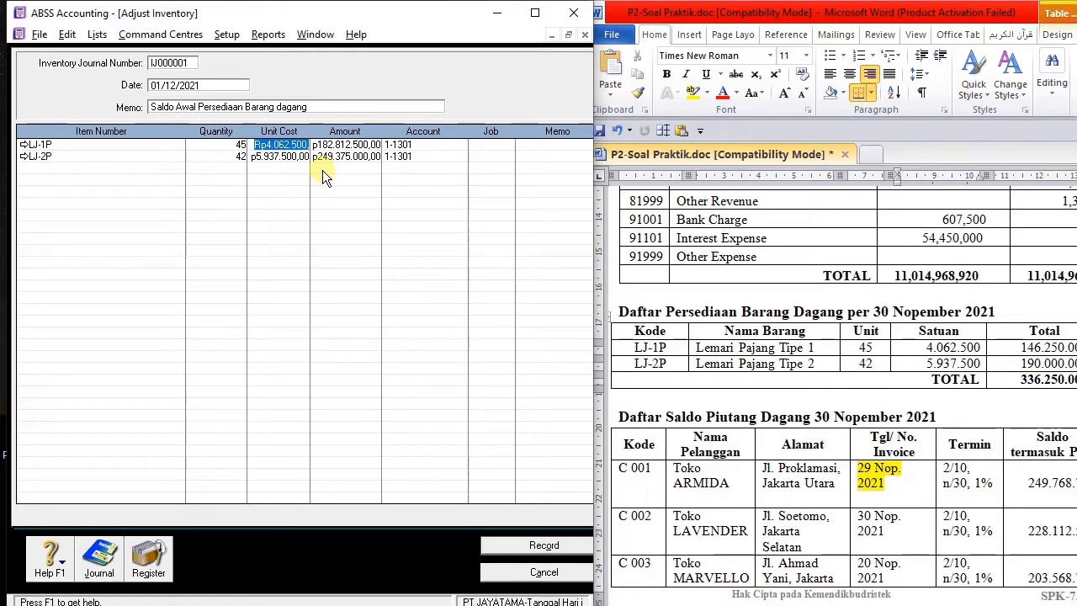
left_click(1034, 341)
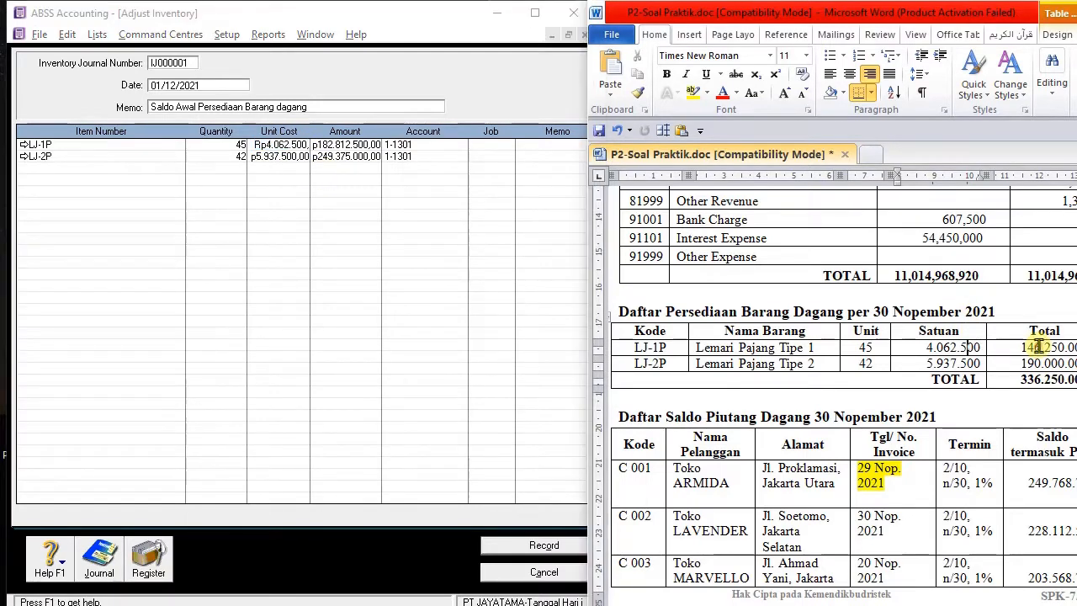
left_click(345, 146)
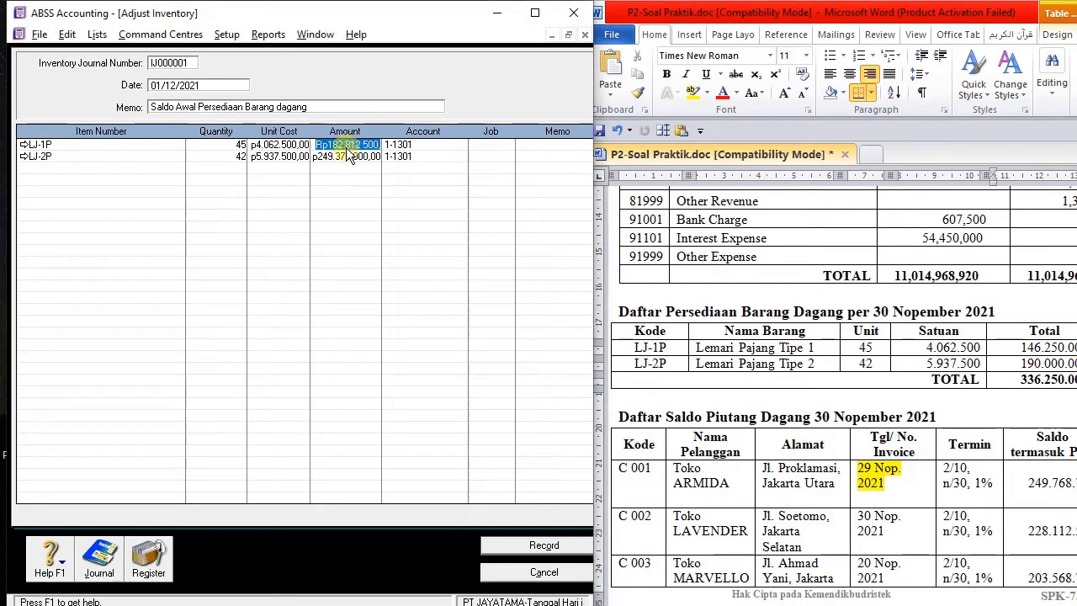
left_click(280, 146)
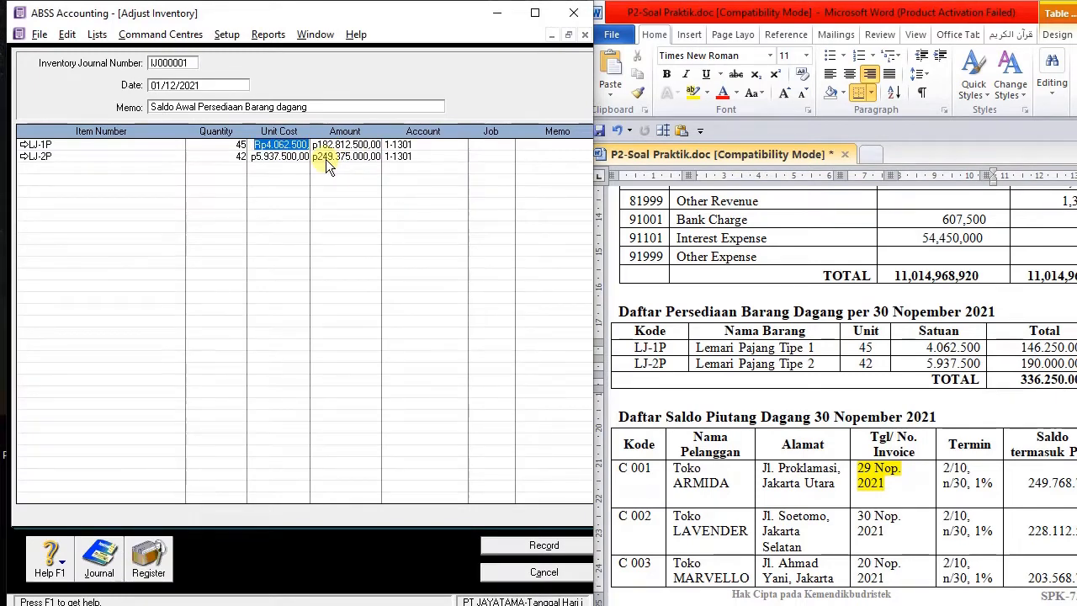
left_click(298, 160)
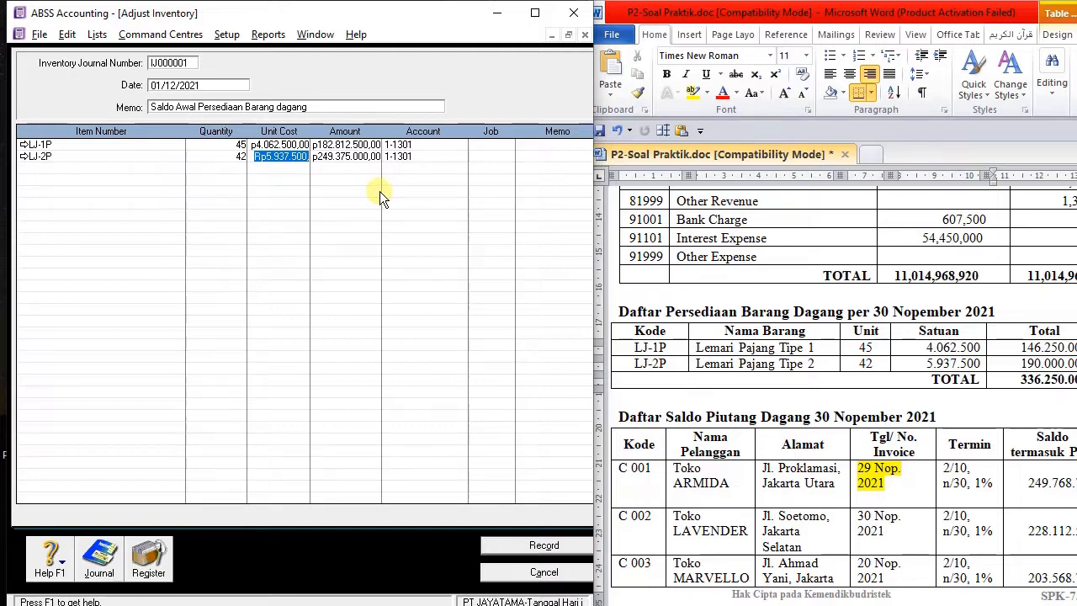
left_click(505, 546)
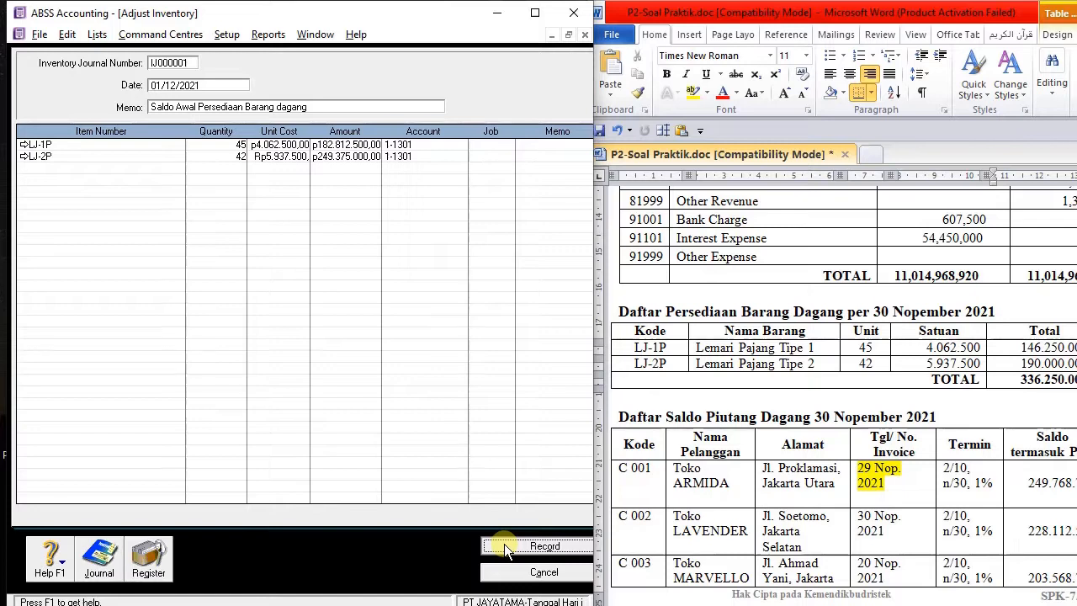
key("ctrl+r")
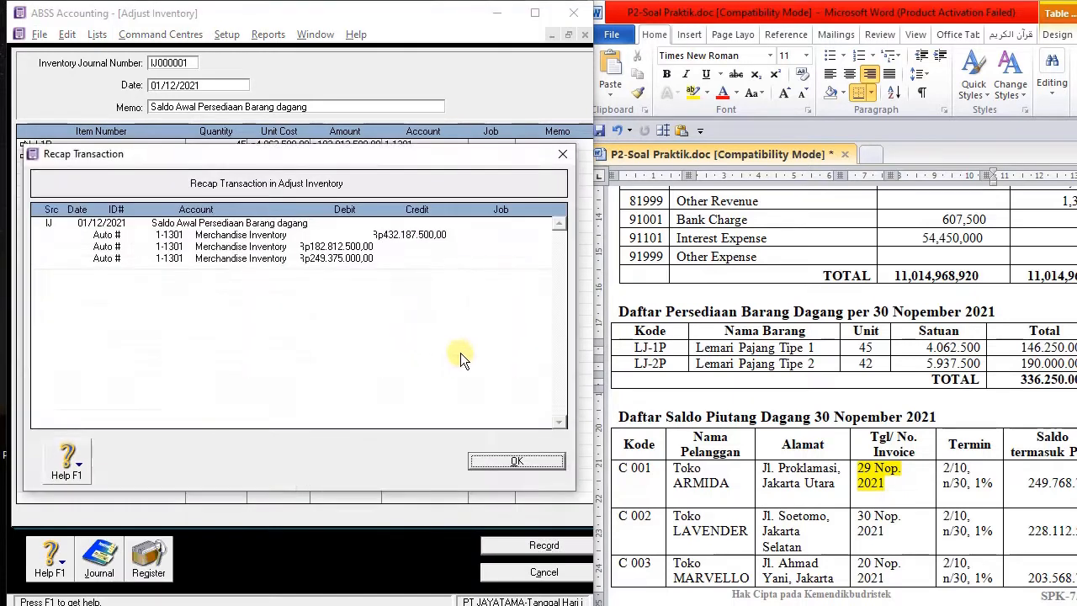
left_click(521, 456)
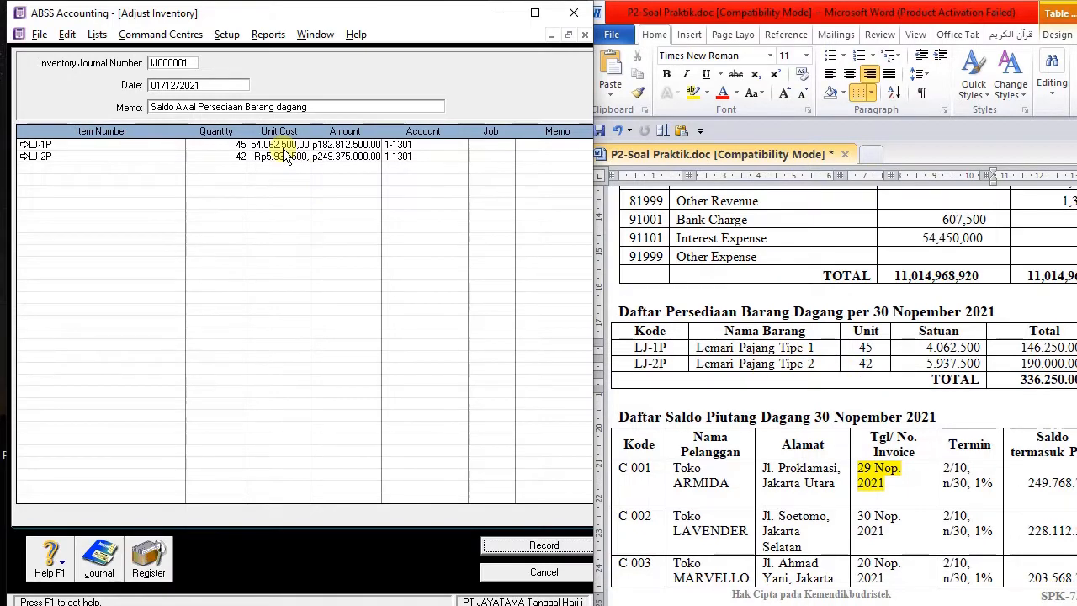
Step: Switch to Calculator and multiply 45 by the LJ-1P unit cost of 4062500
left_click(1023, 348)
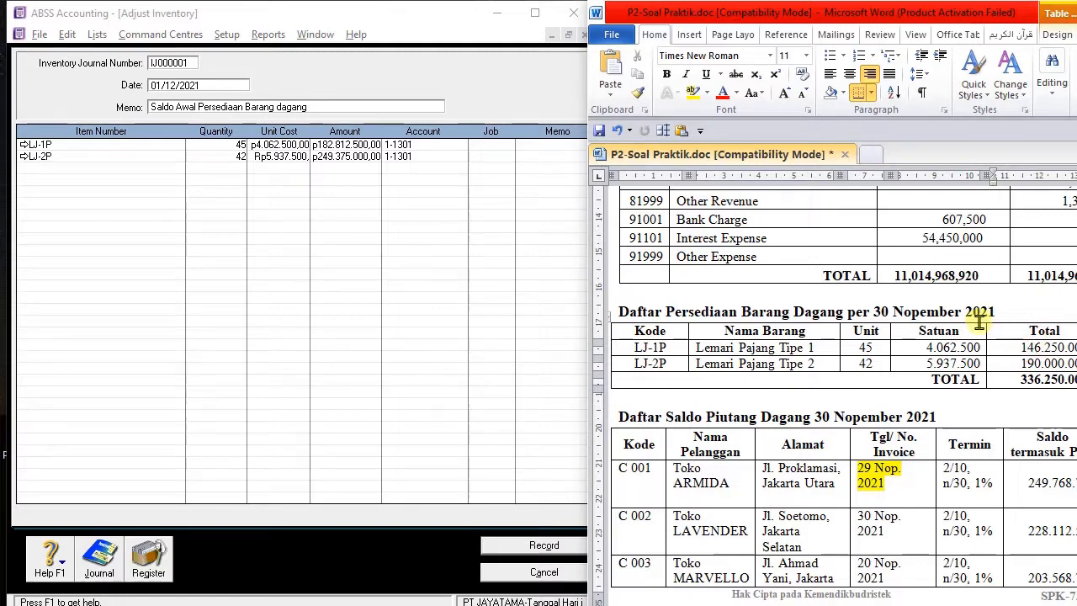
key("super")
type("ca")
key("Return")
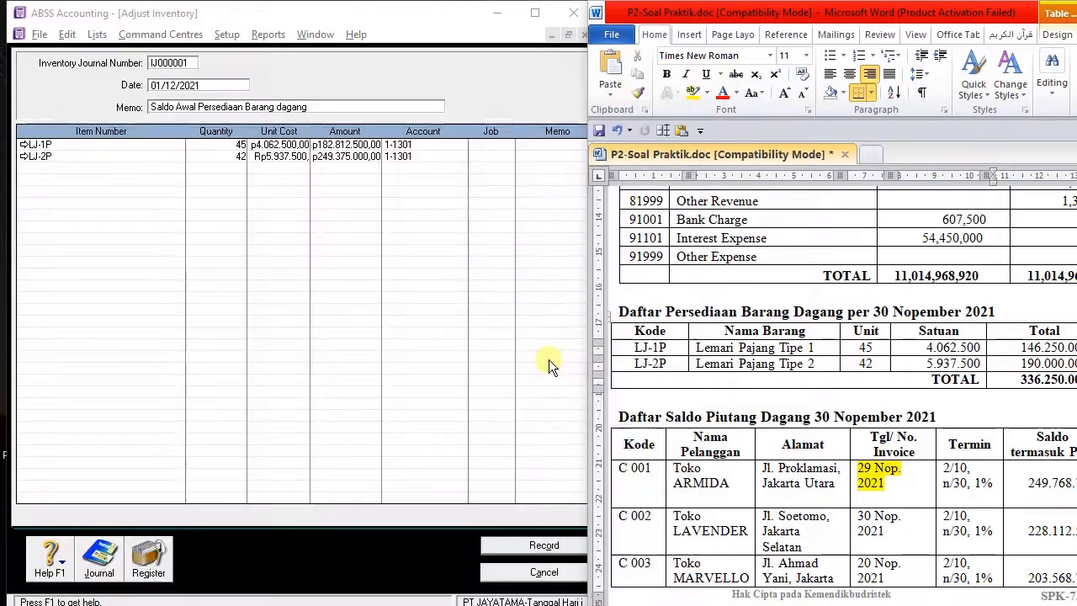
type("45")
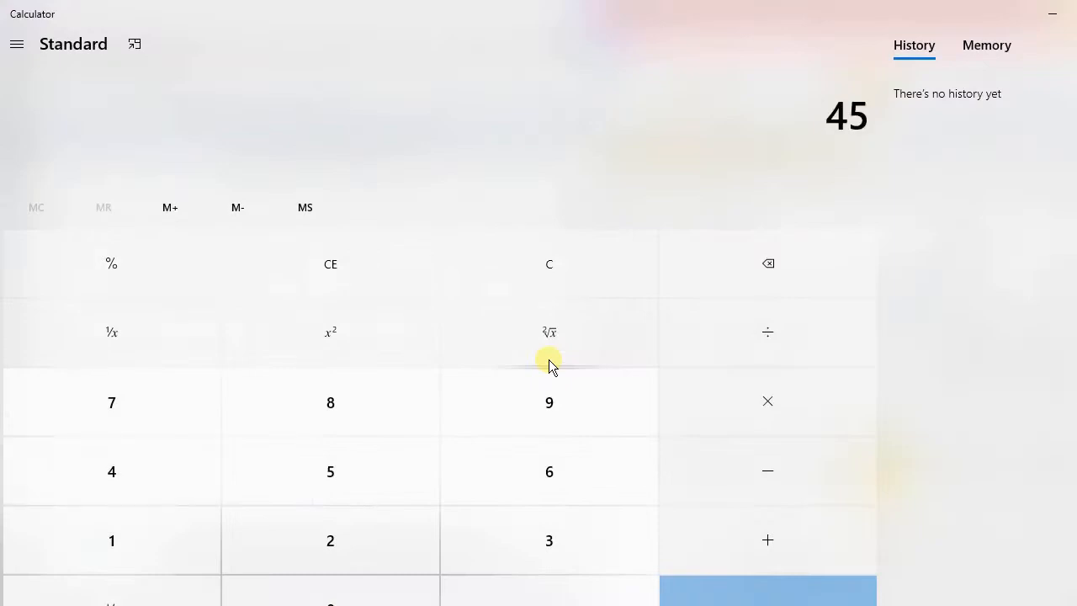
key("alt+Tab")
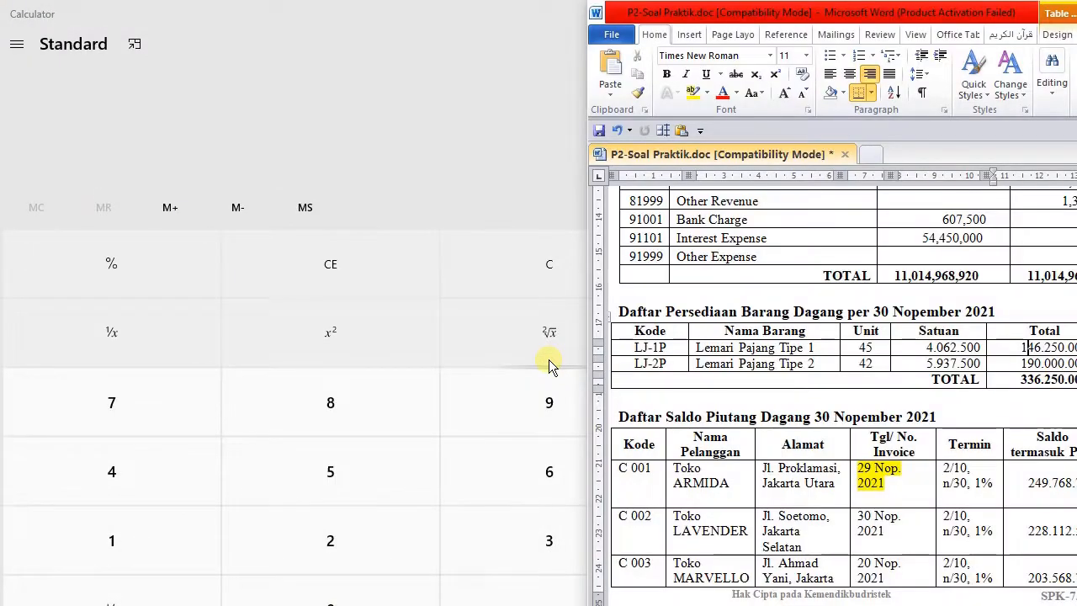
key("alt+Tab")
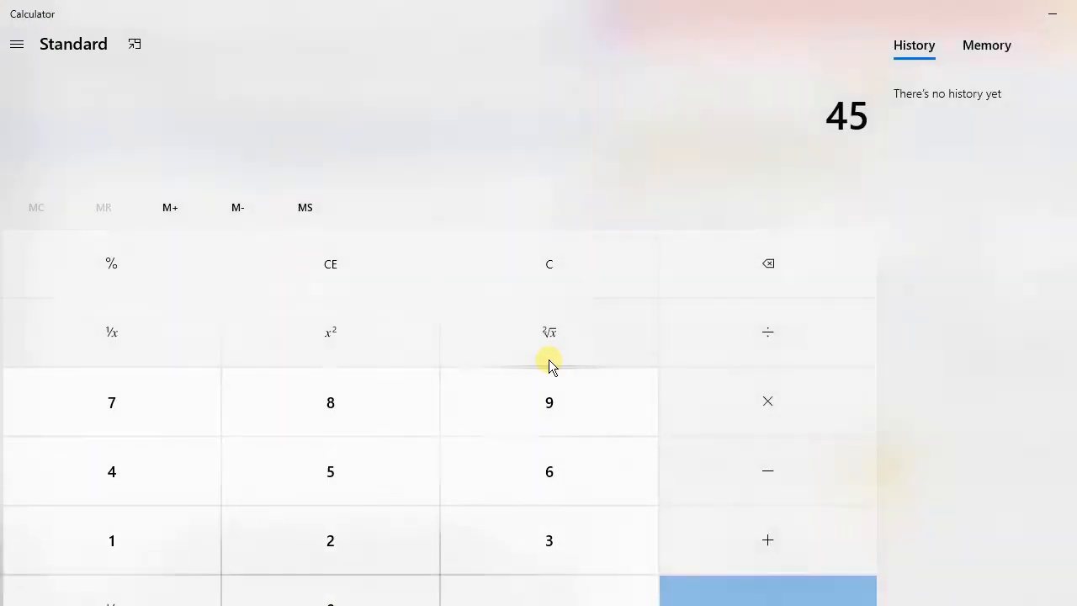
type("40")
key("BackSpace")
type(".062")
key("alt+Tab")
key("alt+Tab")
type("500")
key("Return")
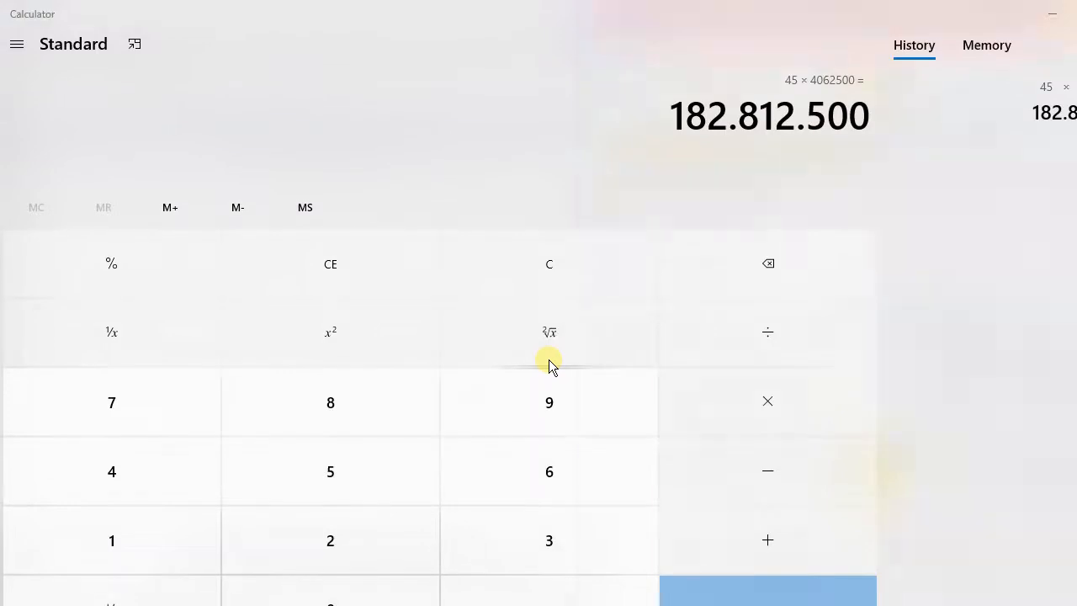
Step: Compare the calculated amount with the document's LJ-1P total and close Calculator
key("alt+Tab")
left_click_drag(1022, 349, 1057, 353)
left_click(1058, 350)
left_click(413, 147)
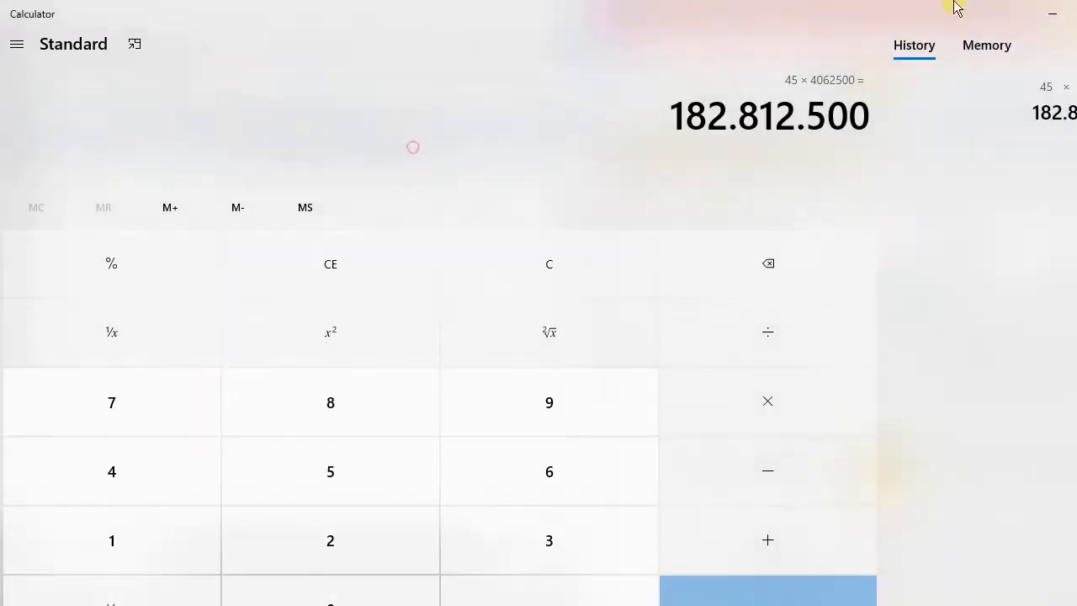
left_click(1076, 14)
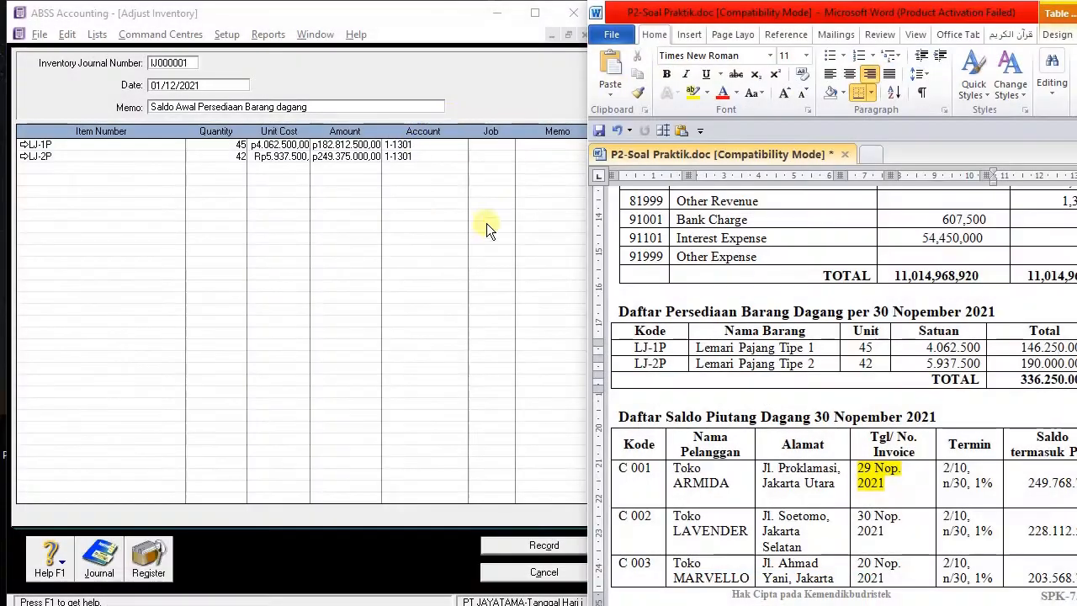
Step: Rearrange the accounting and document windows side by side and record the opening inventory adjustment
left_click_drag(588, 265, 609, 299)
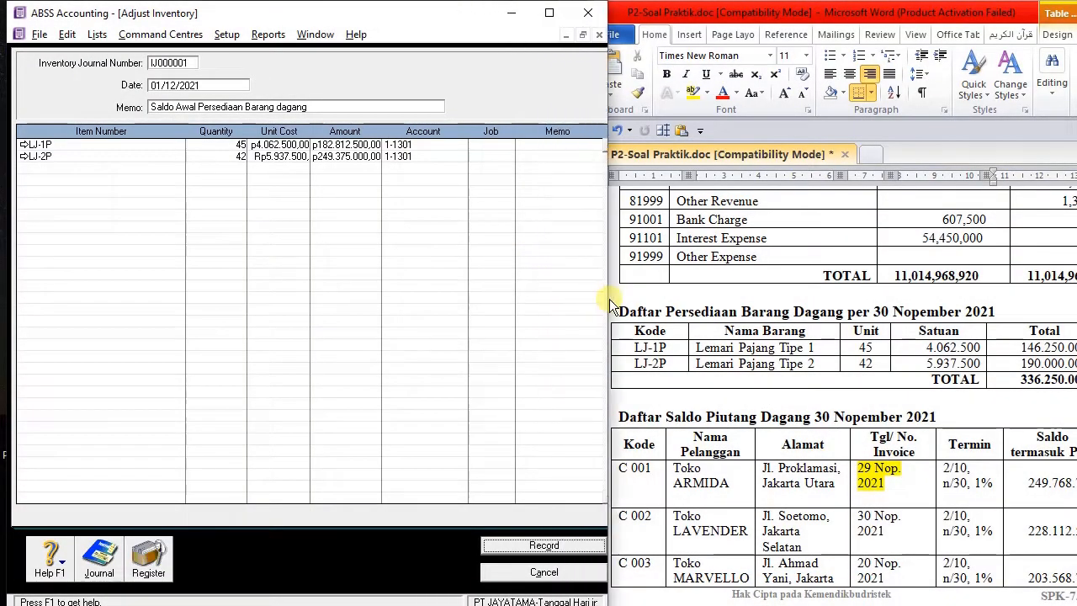
left_click(683, 7)
left_click_drag(594, 275, 595, 313)
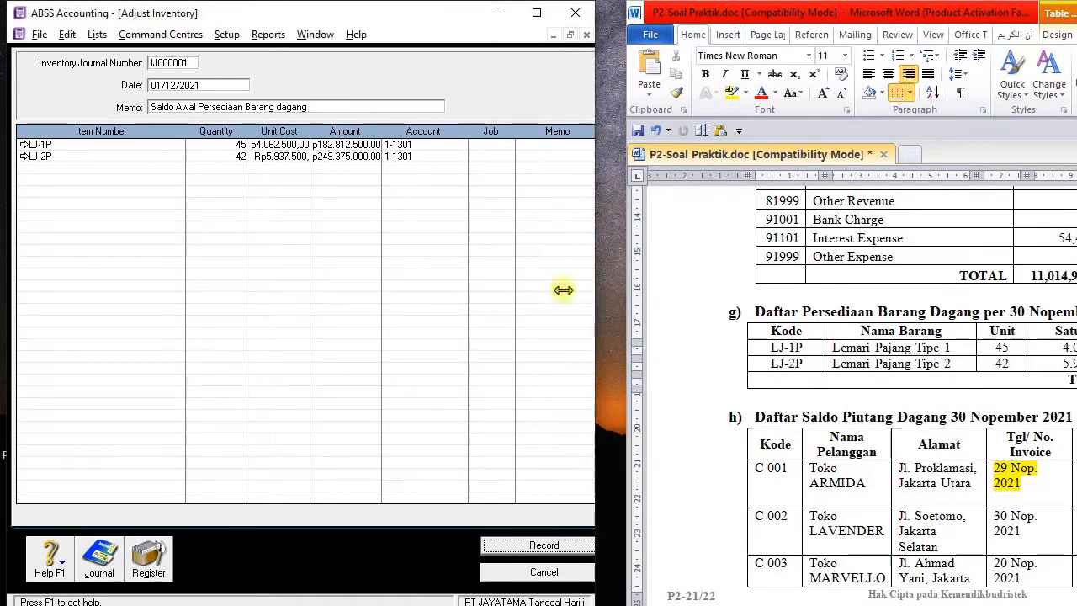
left_click(543, 545)
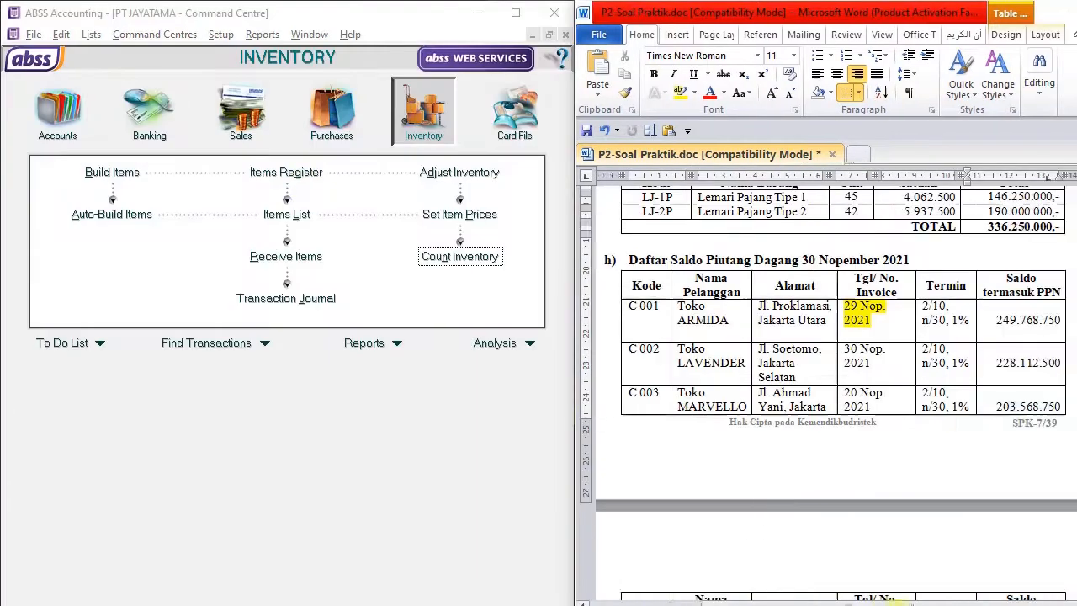
scroll(841, 320, "down", 7)
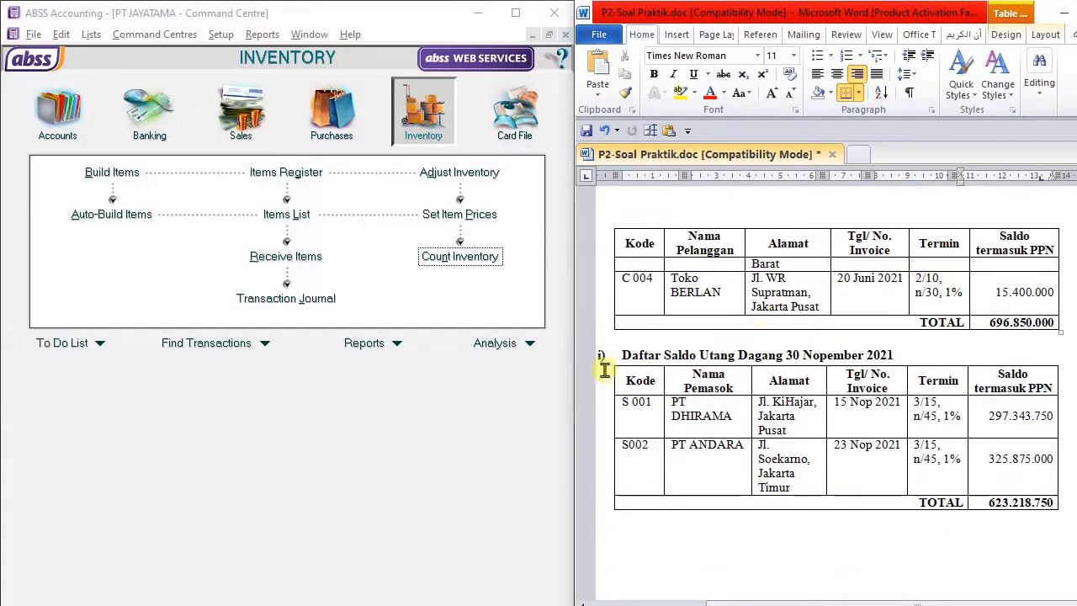
scroll(911, 425, "down", 3)
scroll(755, 384, "up", 9)
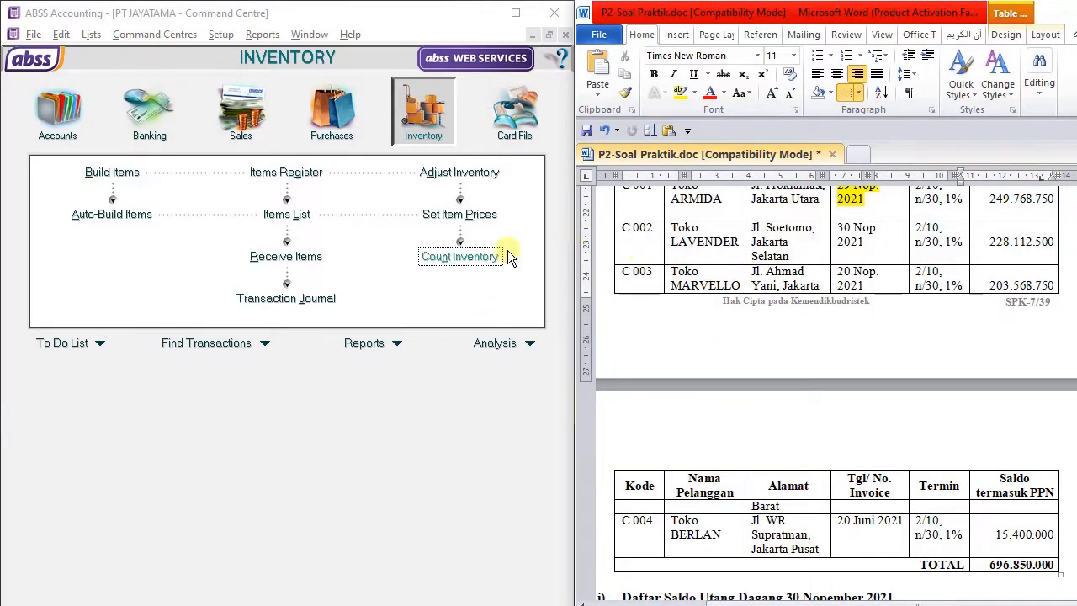
left_click(459, 172)
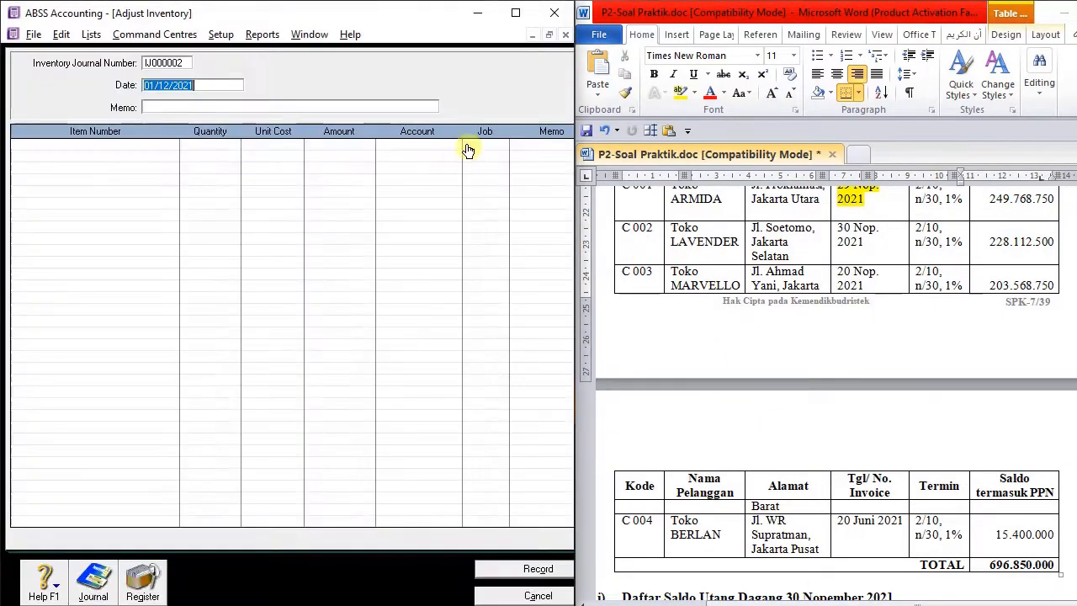
left_click(522, 595)
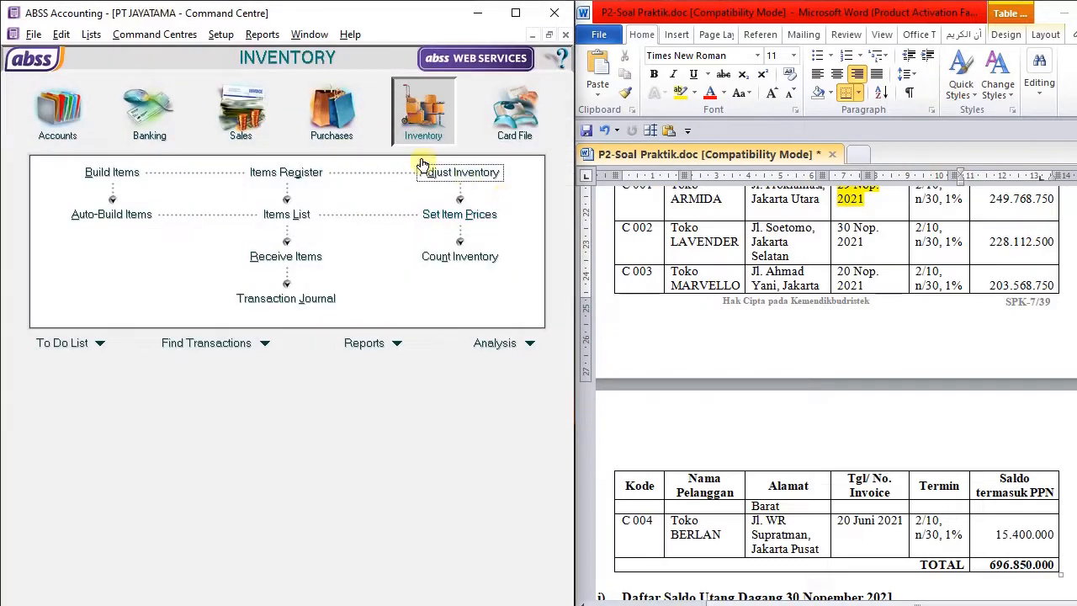
Step: Review the on-hand quantities in the items list and the stock value and average cost in item LJ-1P's profile
left_click(303, 214)
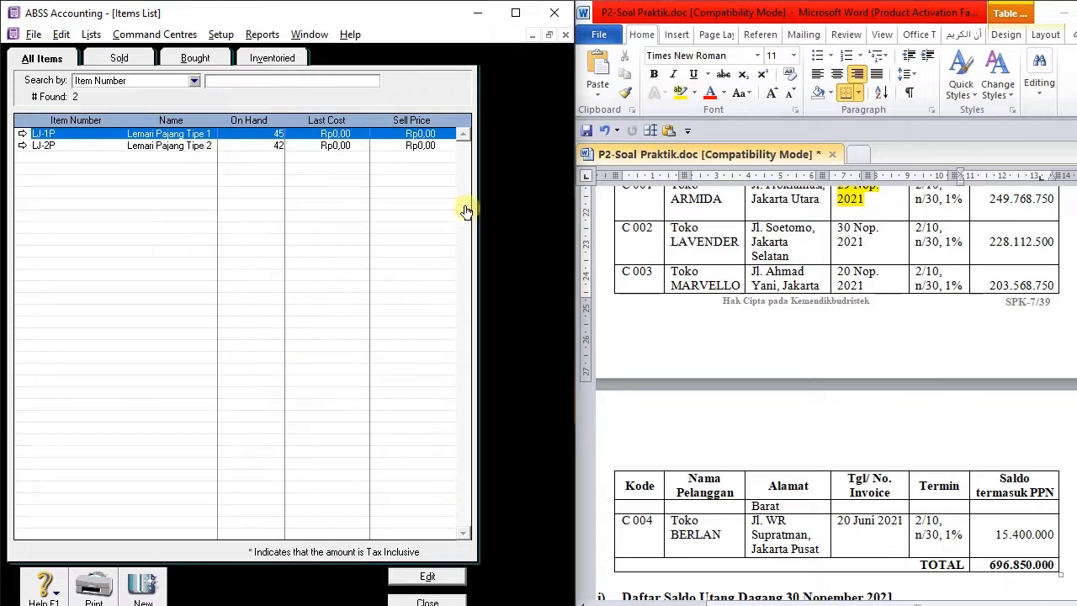
left_click(24, 135)
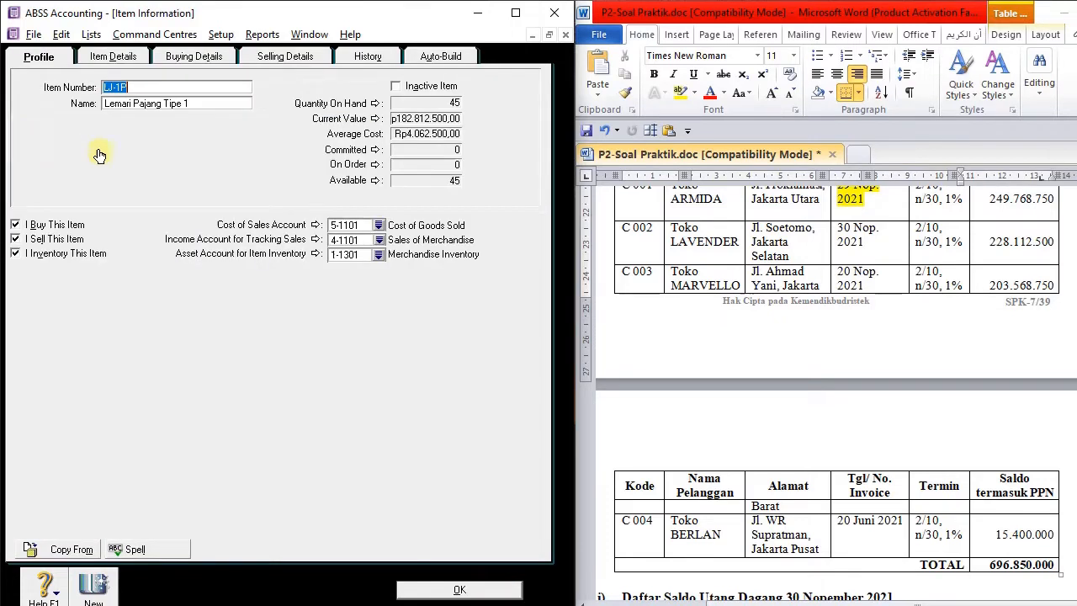
key("Escape")
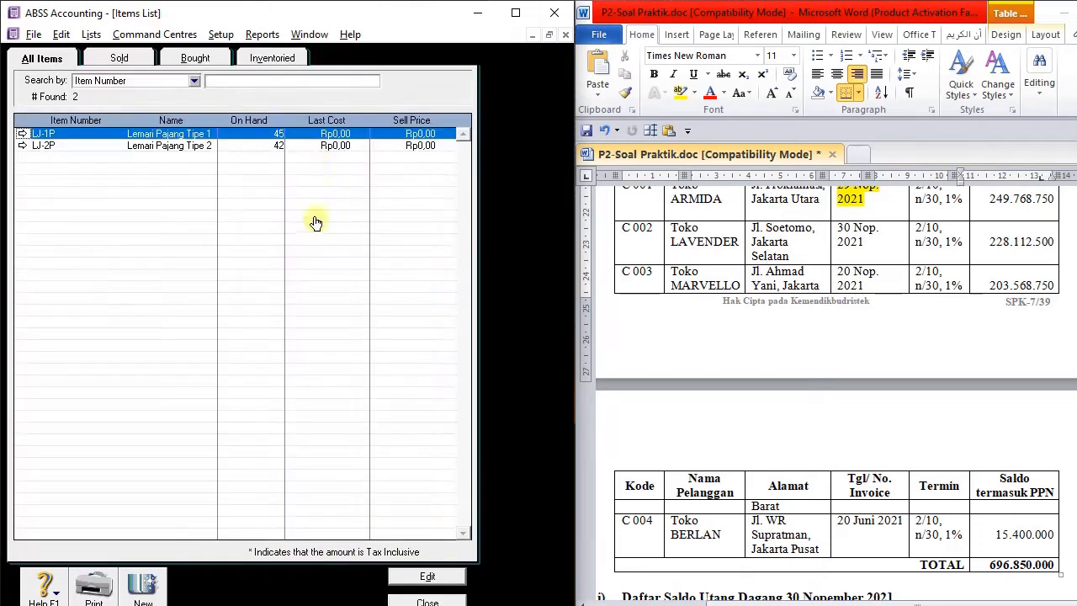
left_click(429, 600)
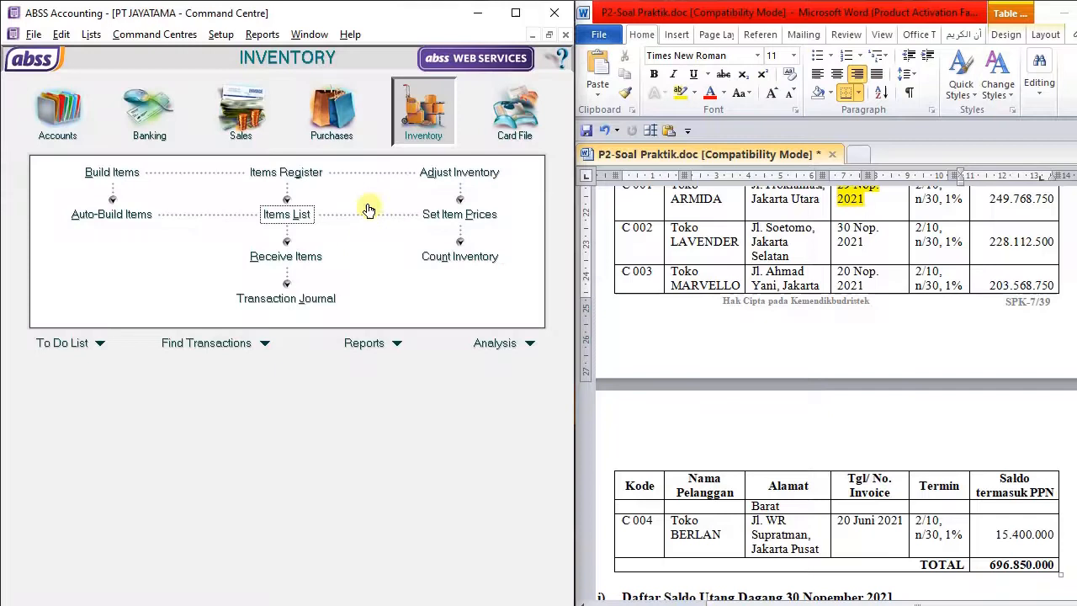
Step: Review the items register for all items from 01/12/2021 to check the opening inventory entries
left_click(296, 172)
type("1")
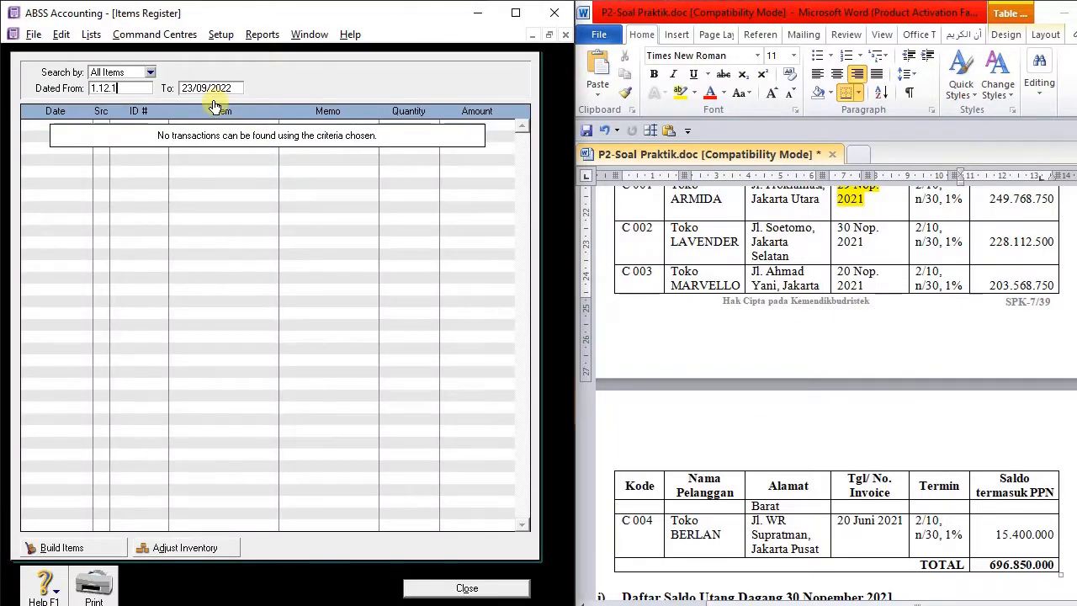
type(".12.2021")
key("Tab")
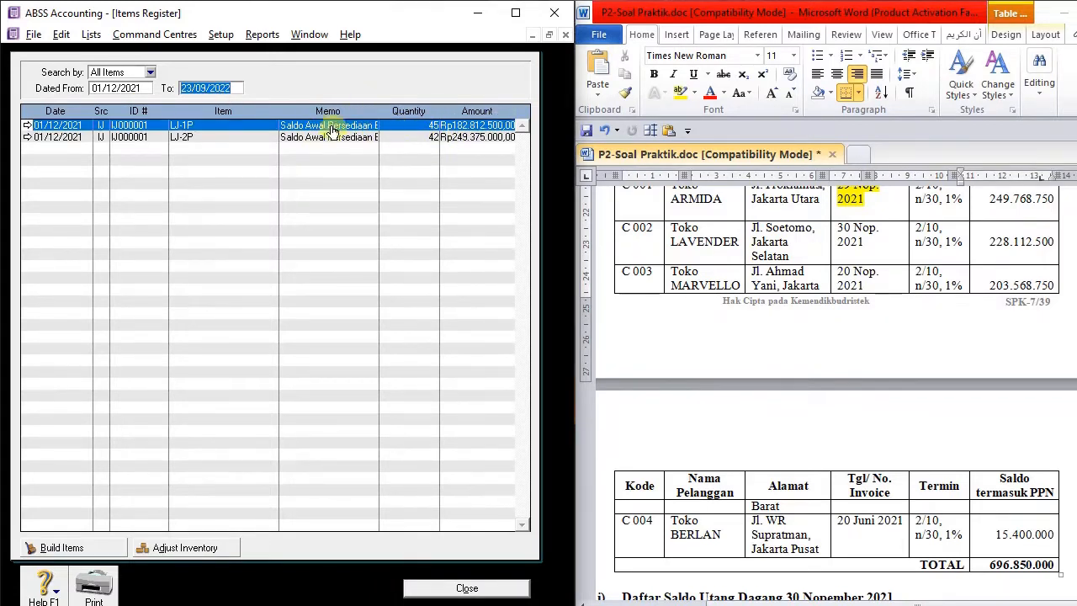
left_click(491, 591)
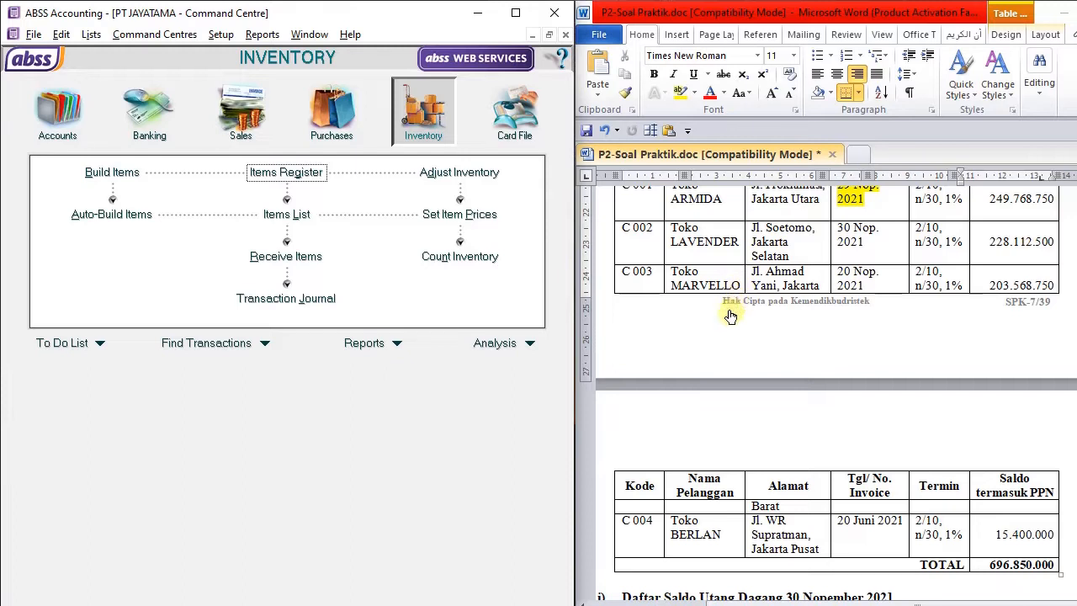
scroll(753, 358, "down", 5)
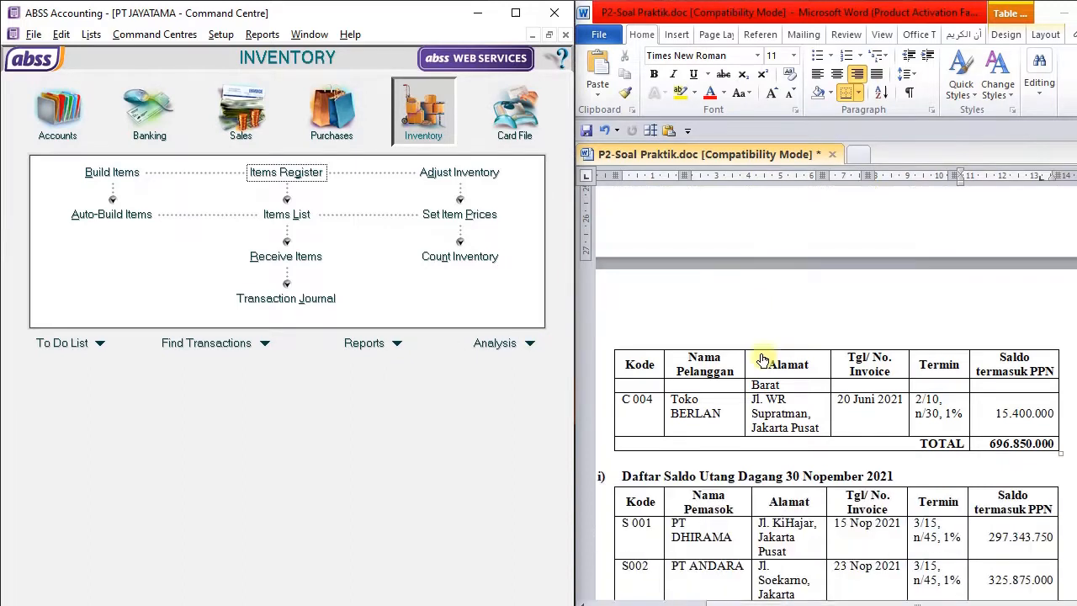
scroll(757, 370, "down", 2)
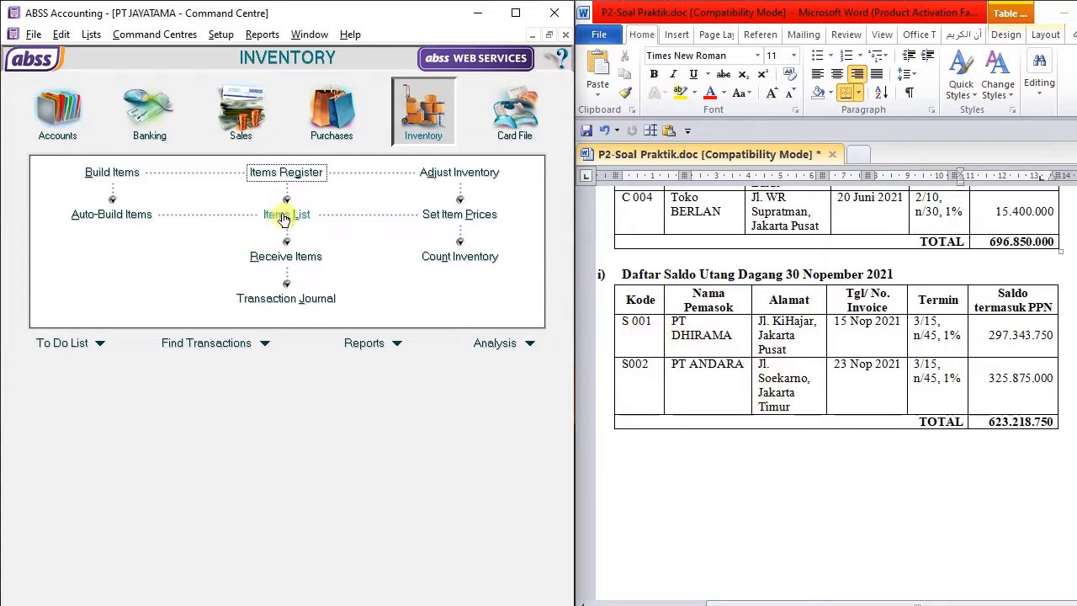
scroll(829, 320, "down", 4)
scroll(805, 325, "down", 3)
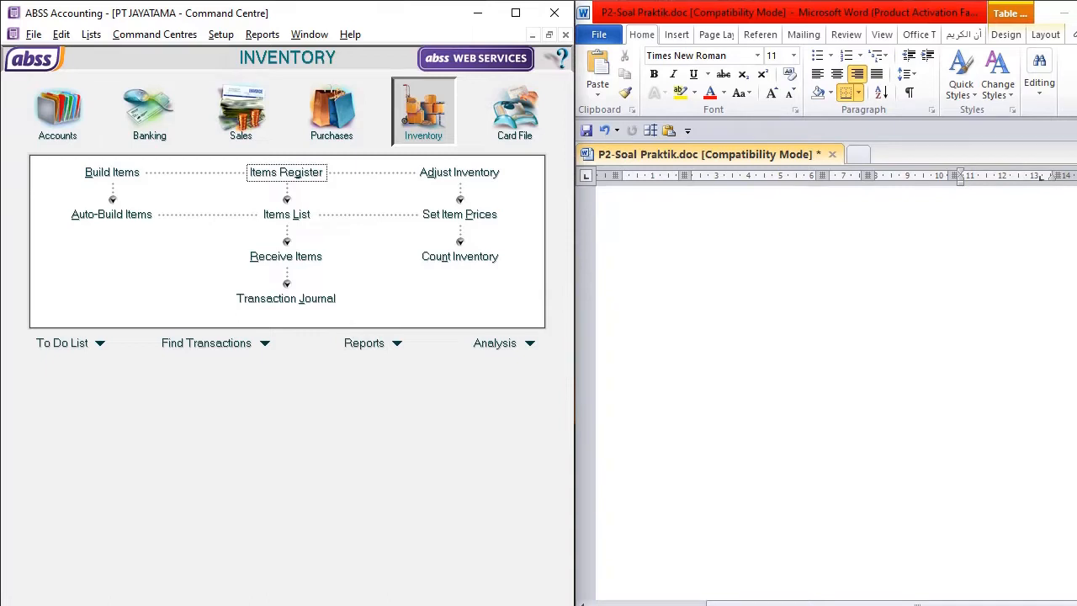
mouse_move(369, 602)
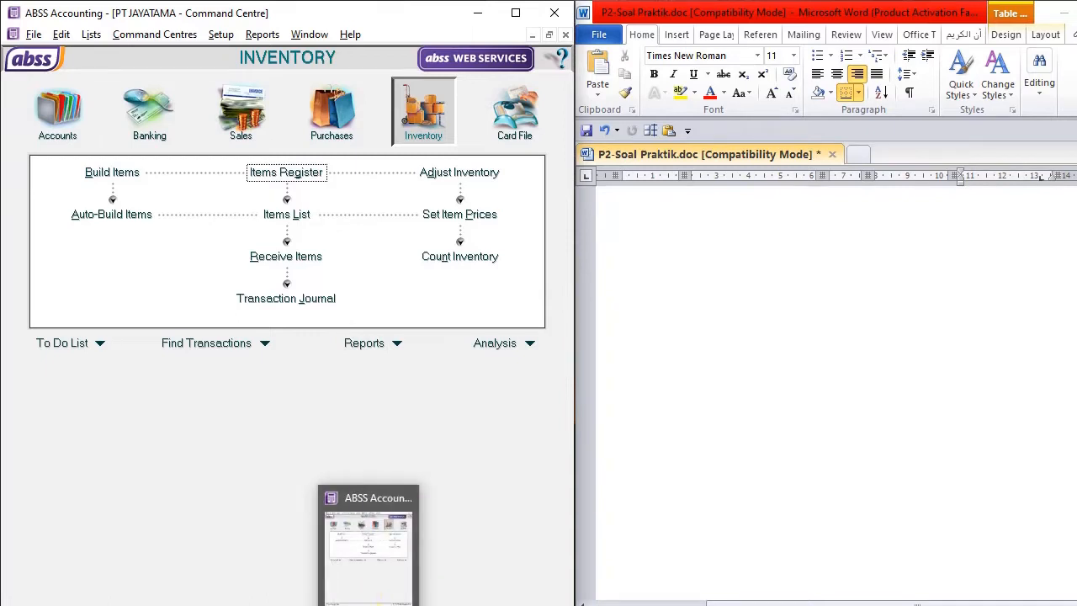
left_click(1019, 604)
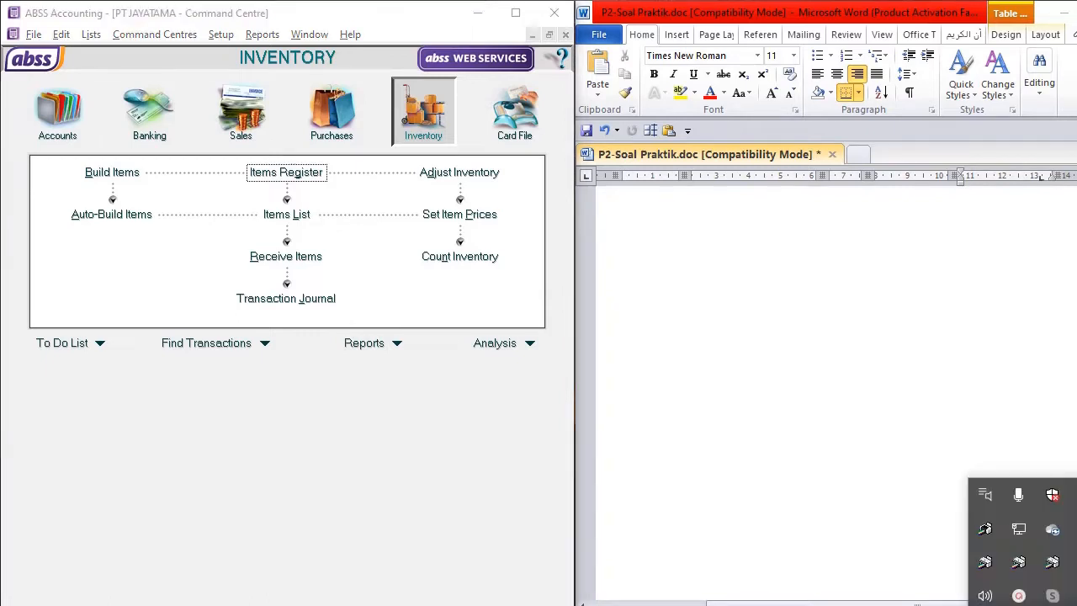
left_click(1019, 599)
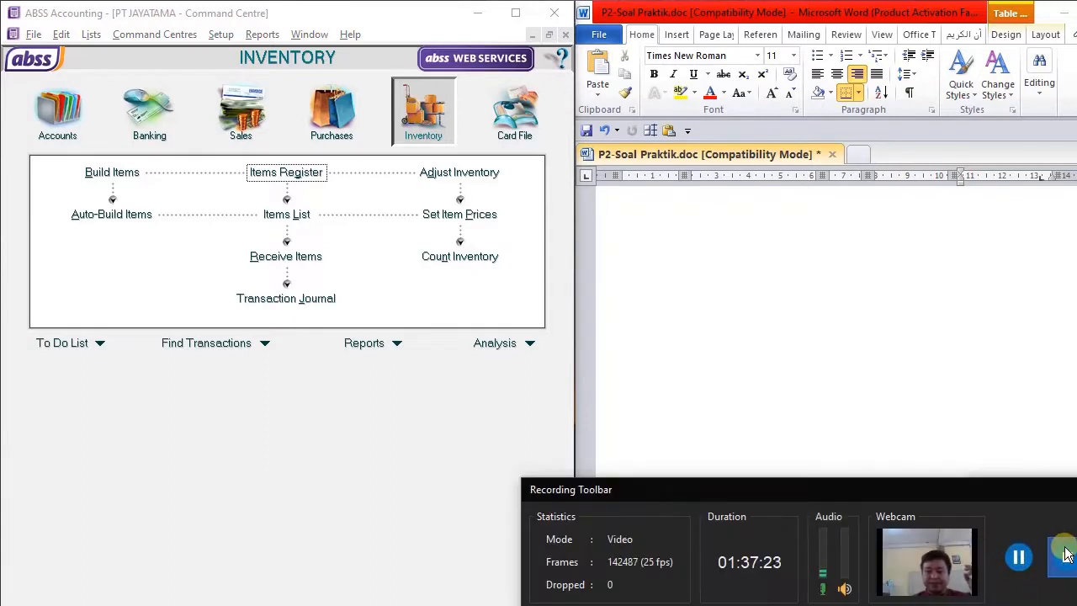